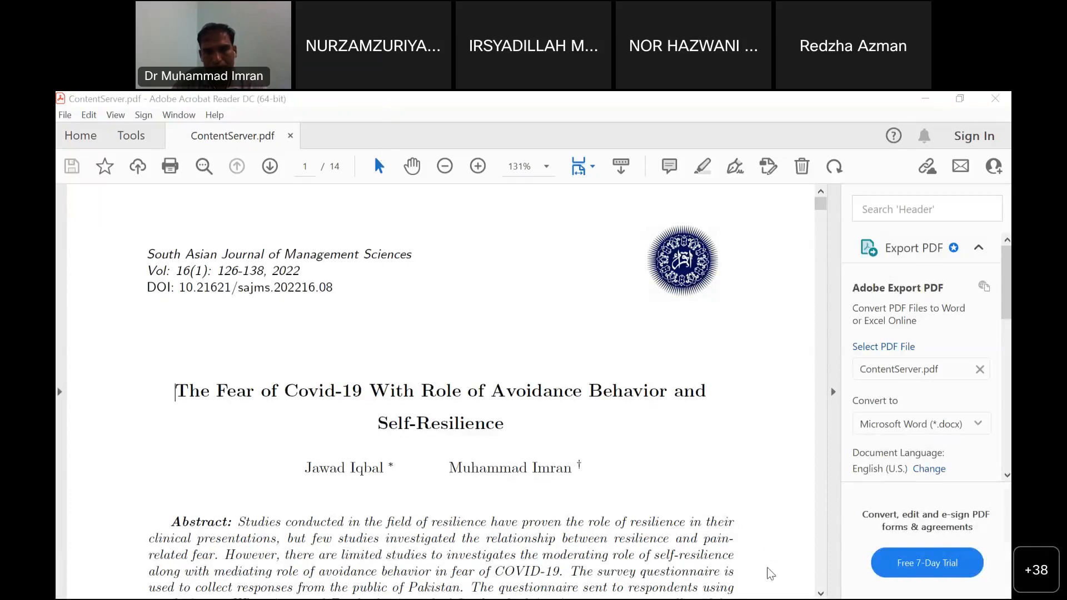
- Switch to the Questionnaire_Fear document in Word and the "Data enter_hard_original editable" workbook in Excel to look over both files
key(alt+Tab)
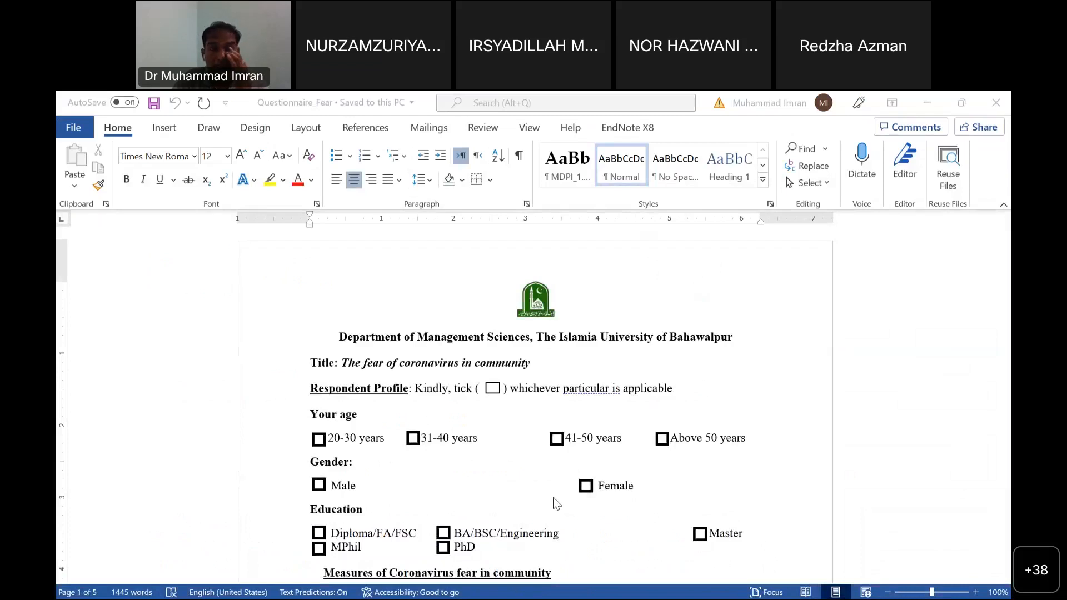
click(381, 112)
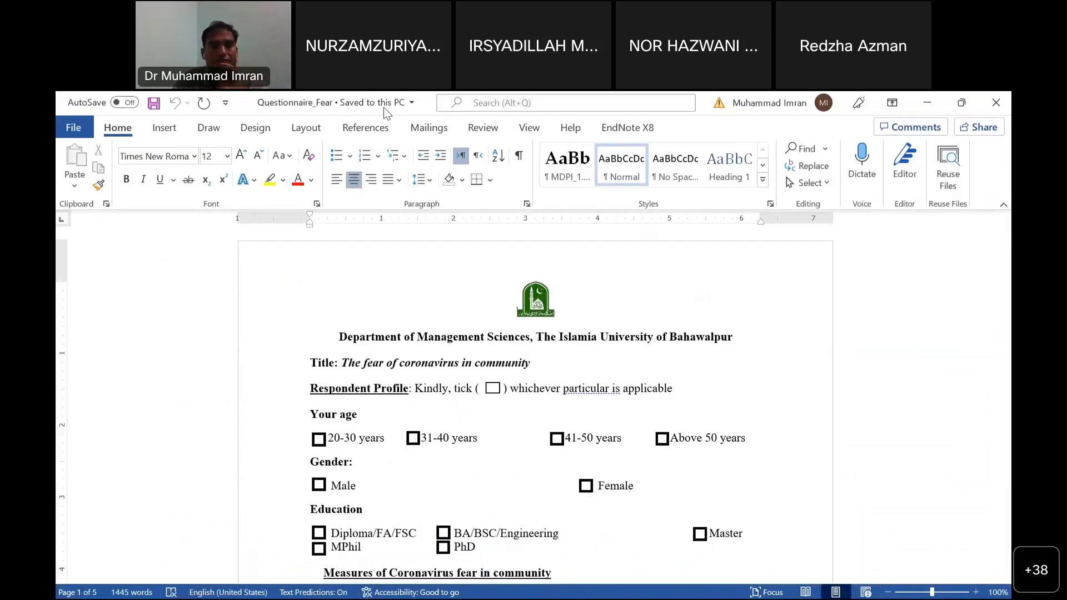
click(384, 108)
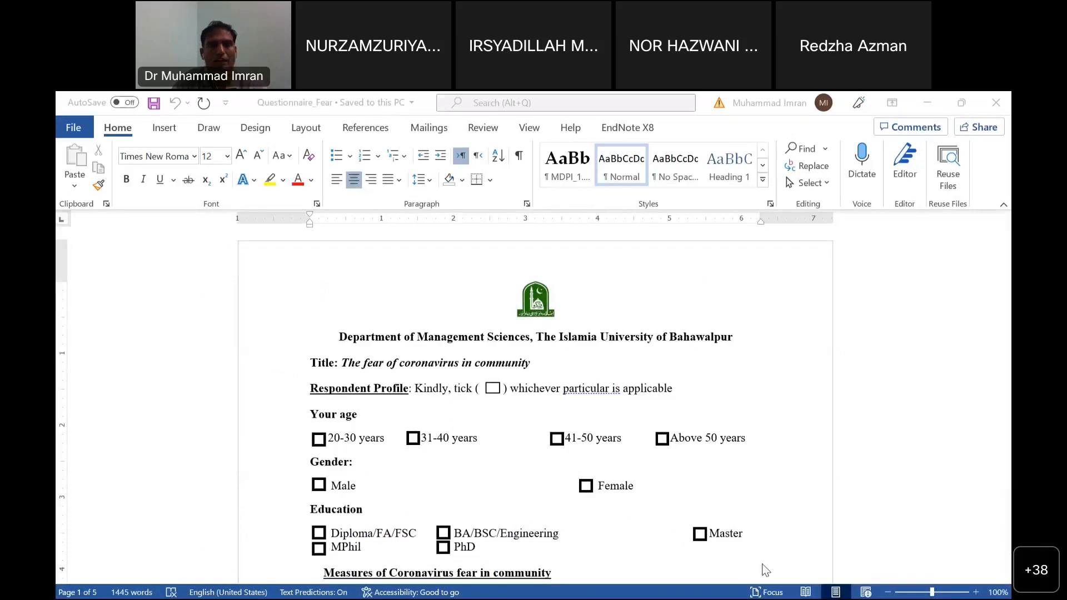
key(alt+Tab)
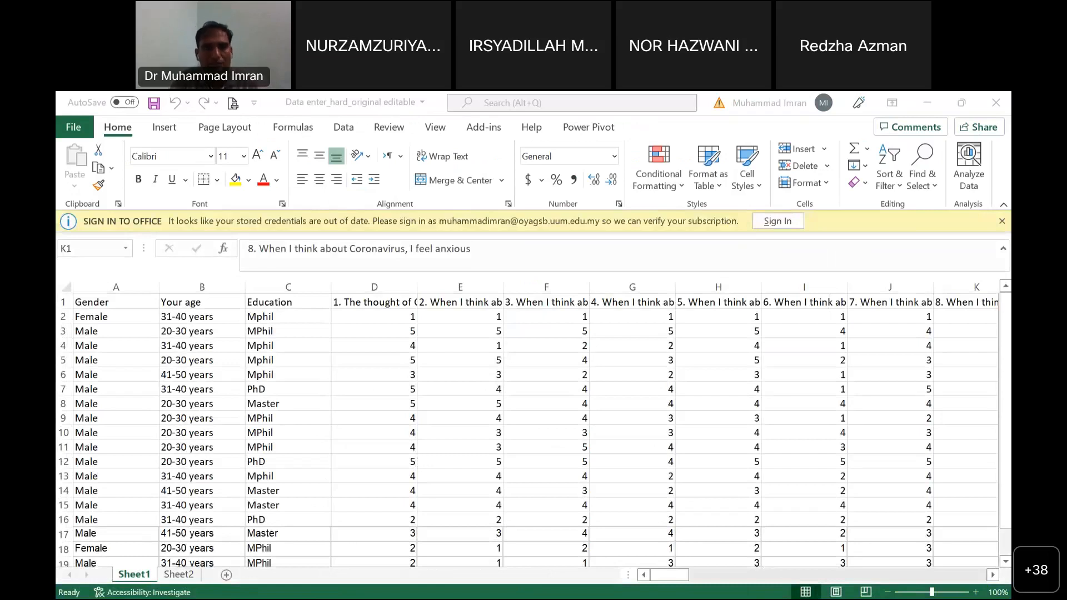
key(alt+Tab)
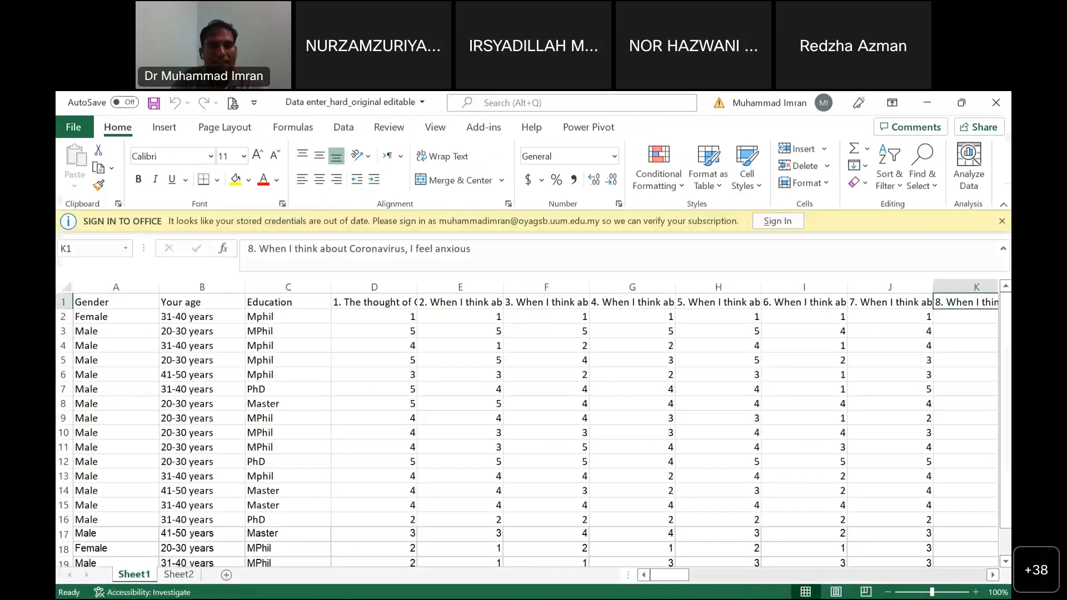
- Return to ContentServer.pdf in Acrobat Reader and skim from the abstract to hypotheses H2 and H3 on page 4
key(alt+Tab)
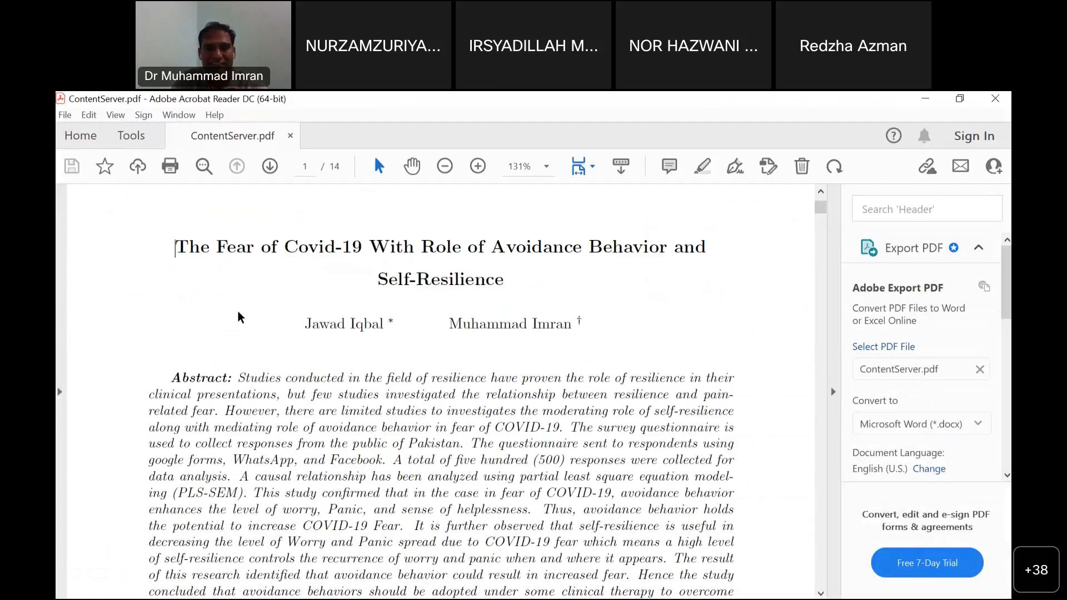
scroll(356, 365, down, 3)
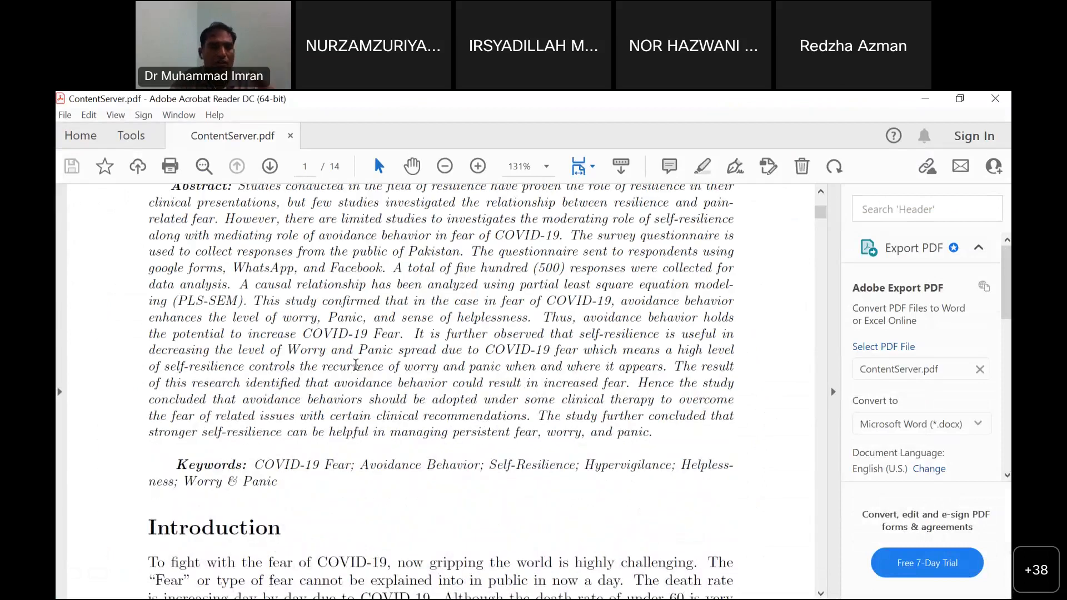
scroll(356, 365, down, 3)
scroll(358, 359, down, 6)
scroll(359, 359, down, 15)
scroll(358, 353, down, 10)
scroll(357, 351, down, 6)
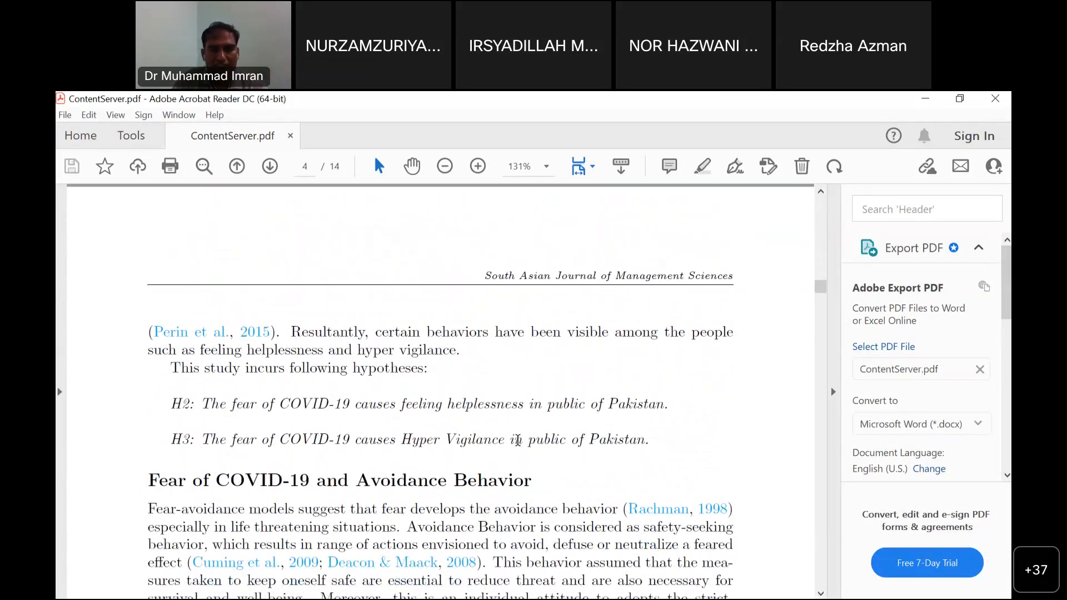
- Read the "Fear of COVID-19 and Avoidance Behavior" section and hypotheses H4 to H6 in the article
scroll(176, 430, down, 3)
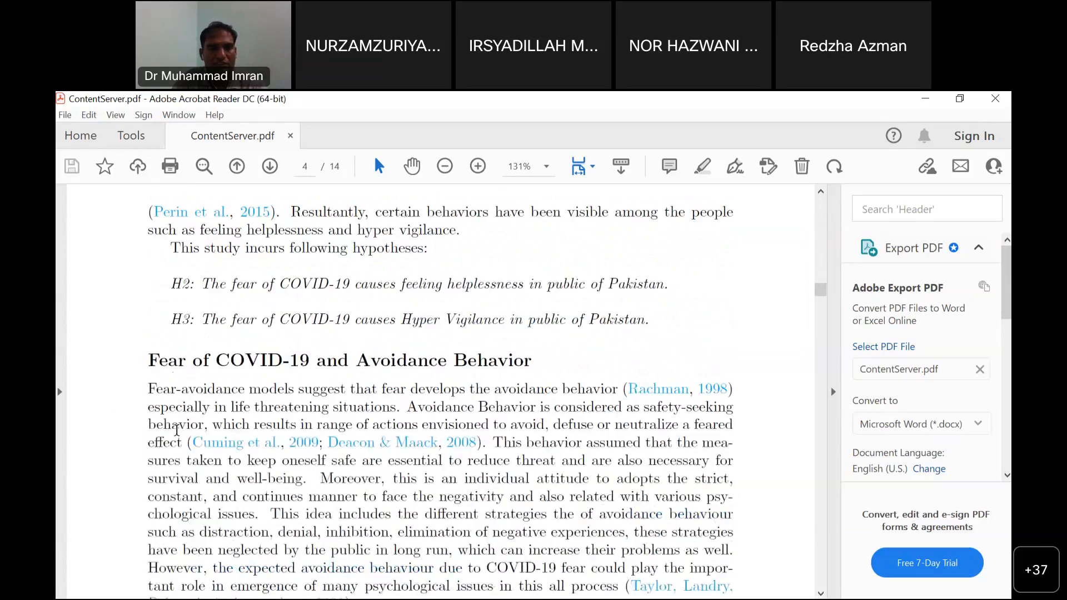
scroll(177, 430, down, 3)
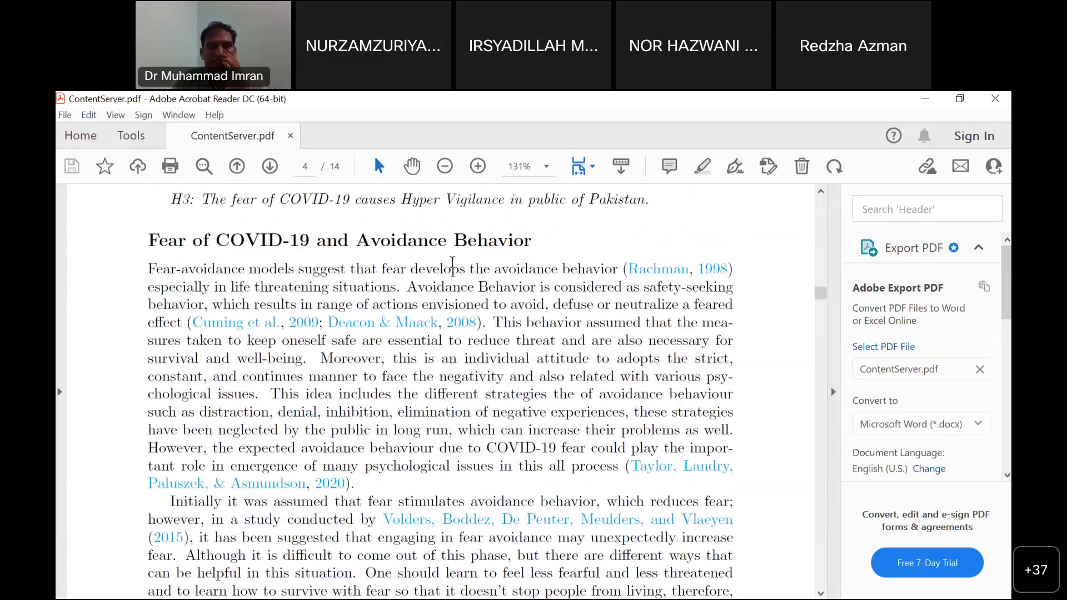
scroll(284, 397, down, 4)
scroll(284, 398, down, 2)
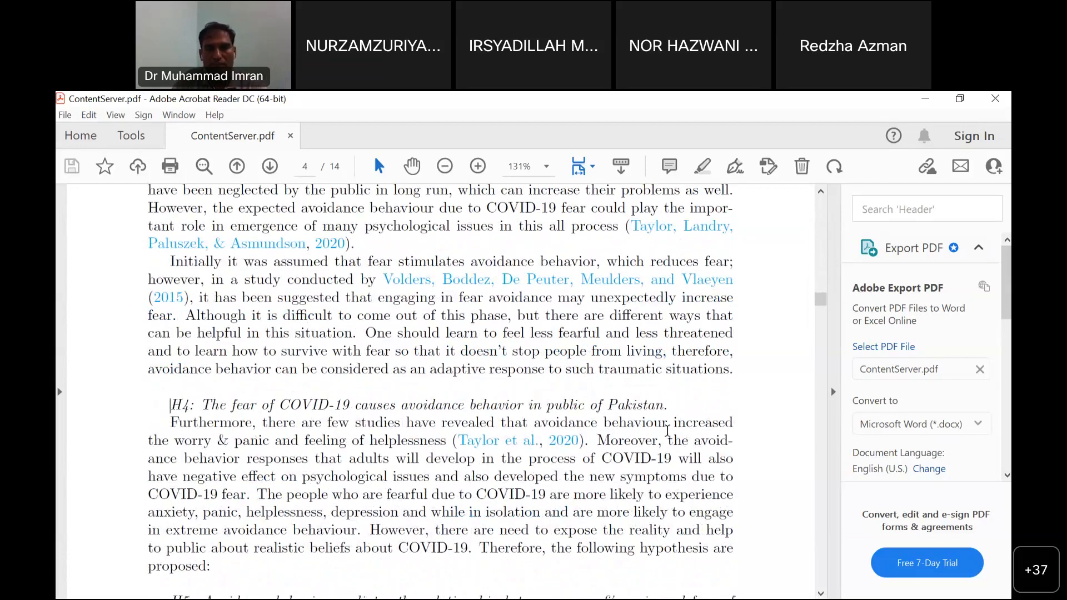
scroll(210, 451, down, 8)
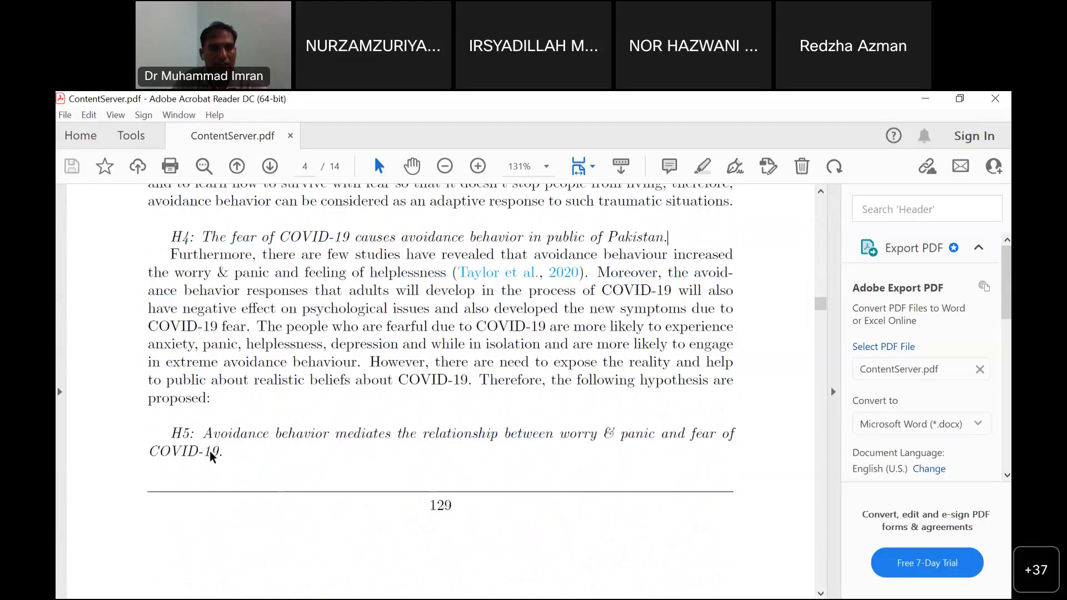
scroll(210, 452, down, 8)
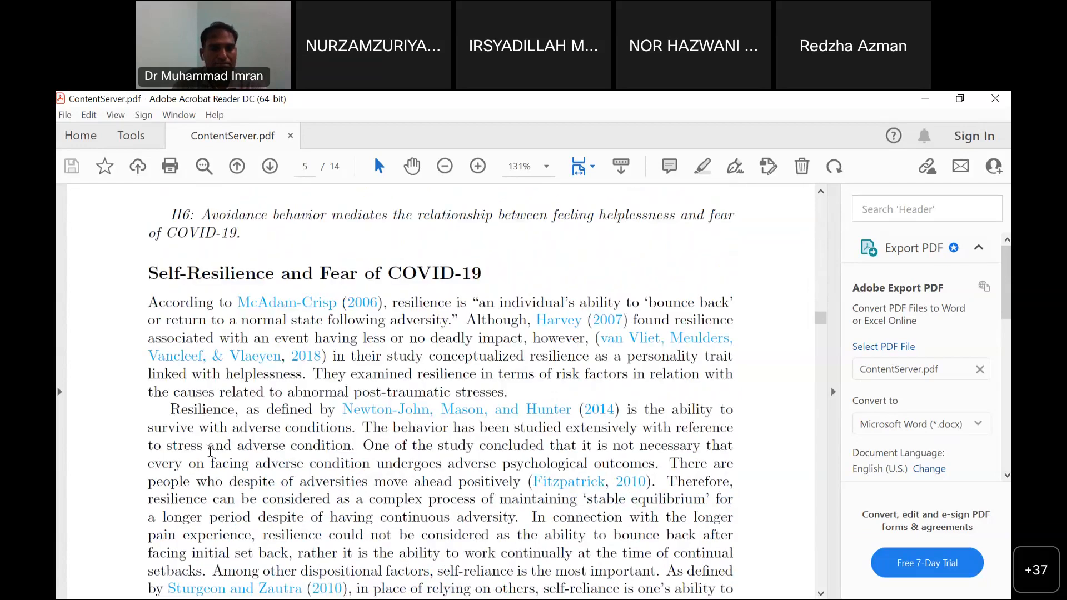
- Examine the Figure 1 conceptual framework and read the Methodology section on sampling, scale sources and PLS-SEM analysis
scroll(210, 452, down, 20)
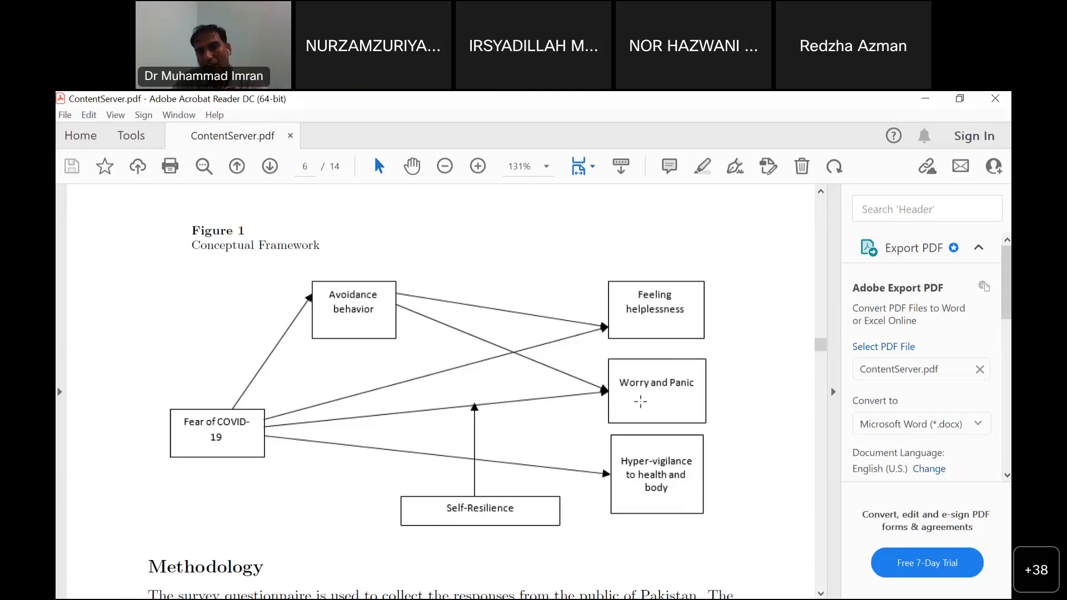
scroll(250, 460, down, 3)
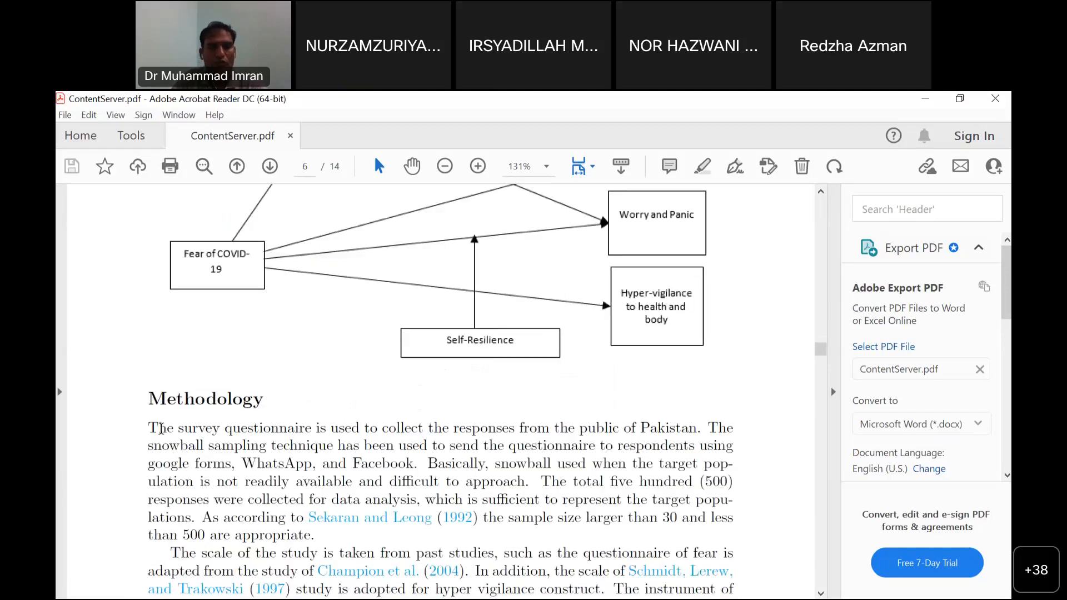
scroll(160, 427, down, 3)
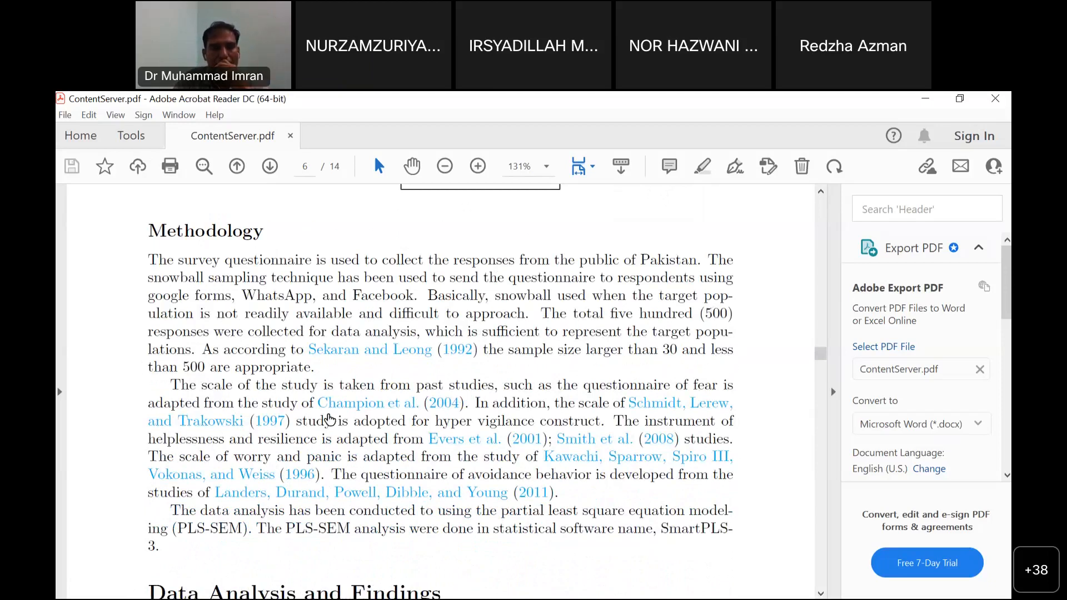
scroll(216, 440, down, 3)
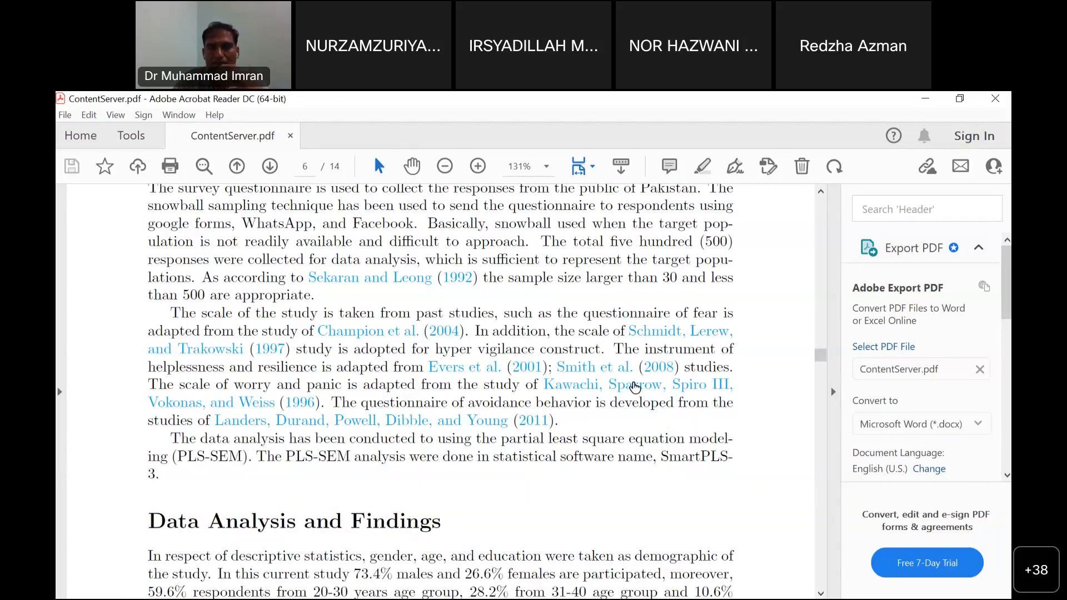
scroll(230, 385, down, 3)
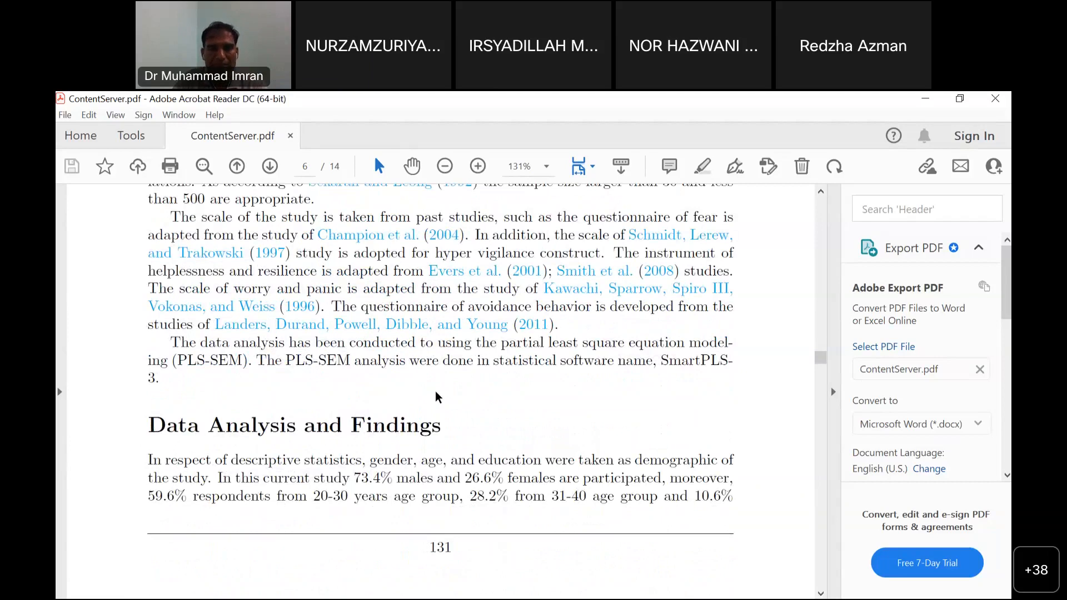
- Read the respondents' gender, age and education statistics under Data Analysis and Findings, across pages 6 and 7
scroll(105, 412, down, 7)
scroll(122, 372, up, 1)
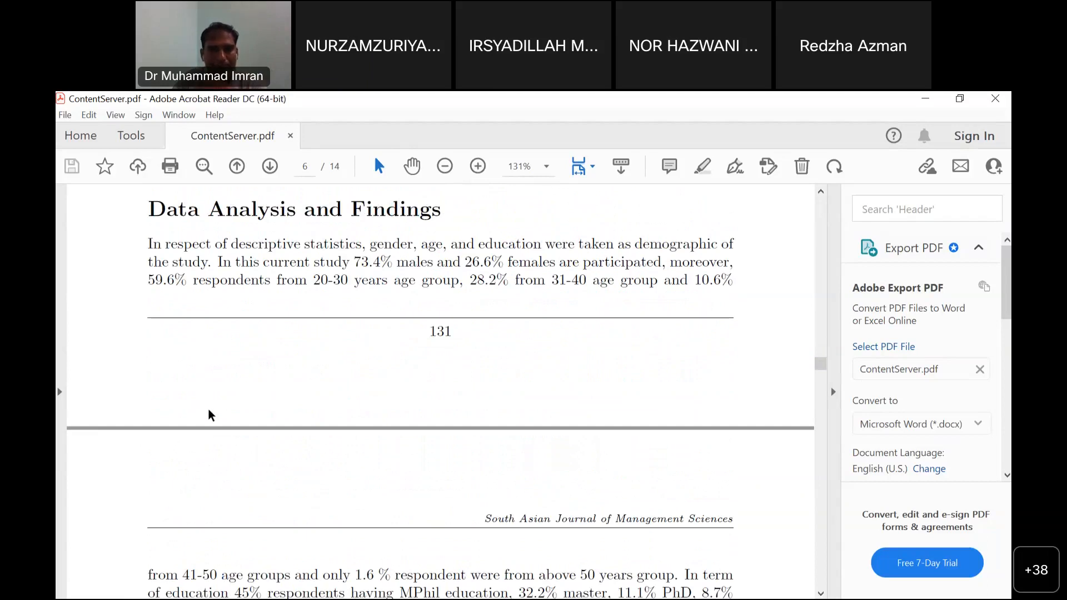
scroll(209, 414, down, 5)
scroll(208, 409, down, 1)
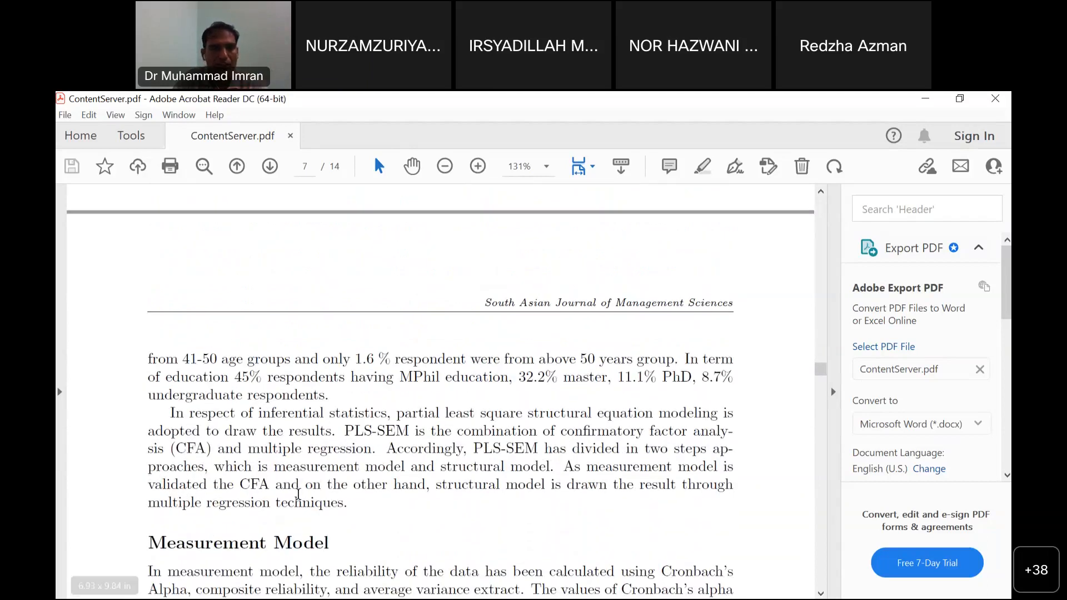
scroll(401, 318, up, 5)
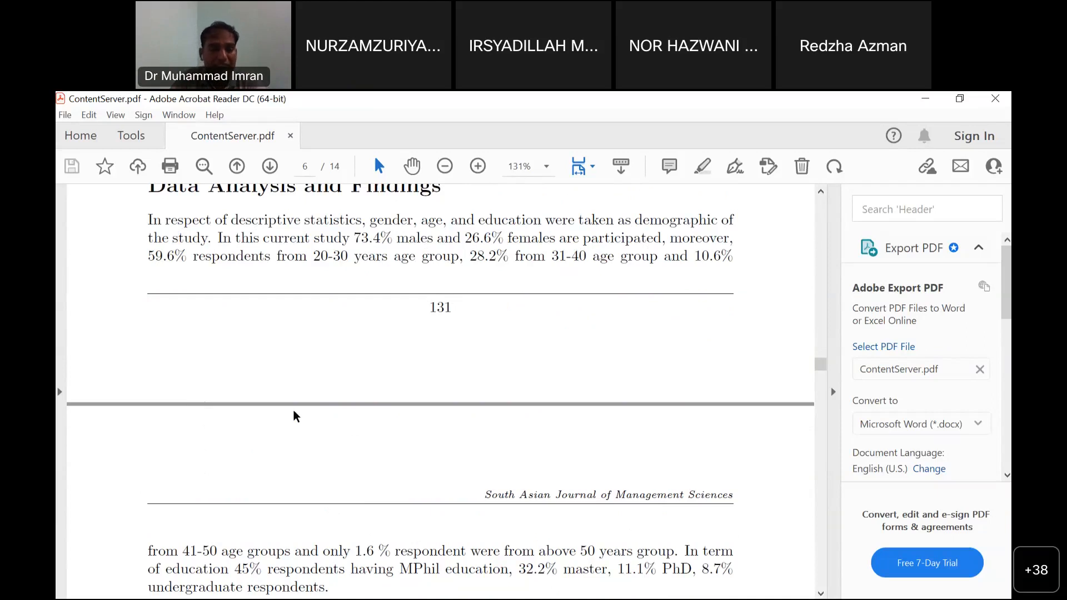
scroll(297, 417, down, 5)
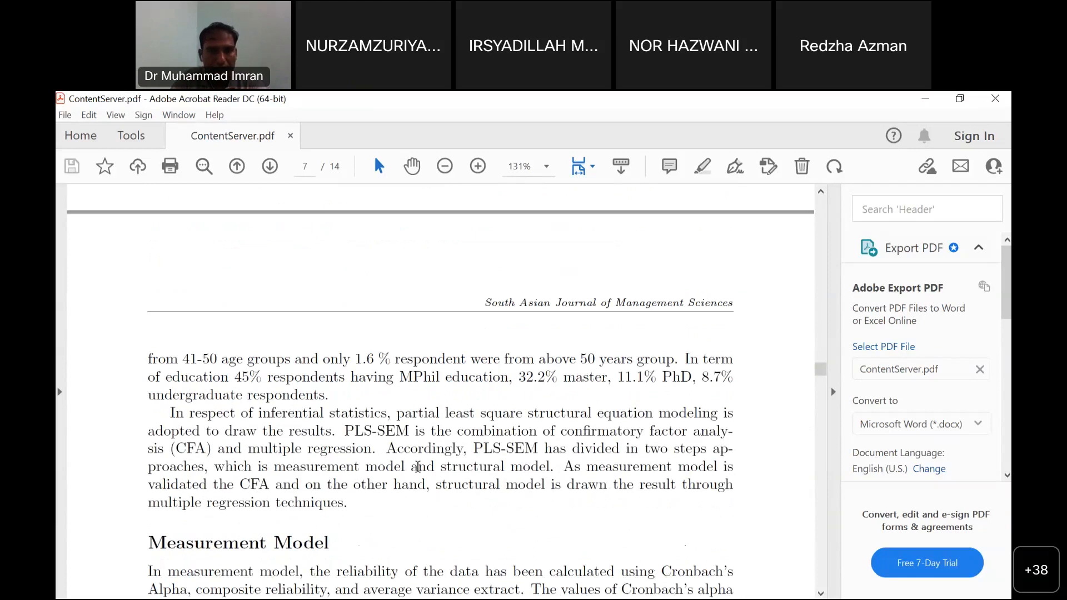
- Skim the Measurement Model and Structural Model tables, and go back to the Data Analysis and Findings heading
scroll(291, 482, down, 20)
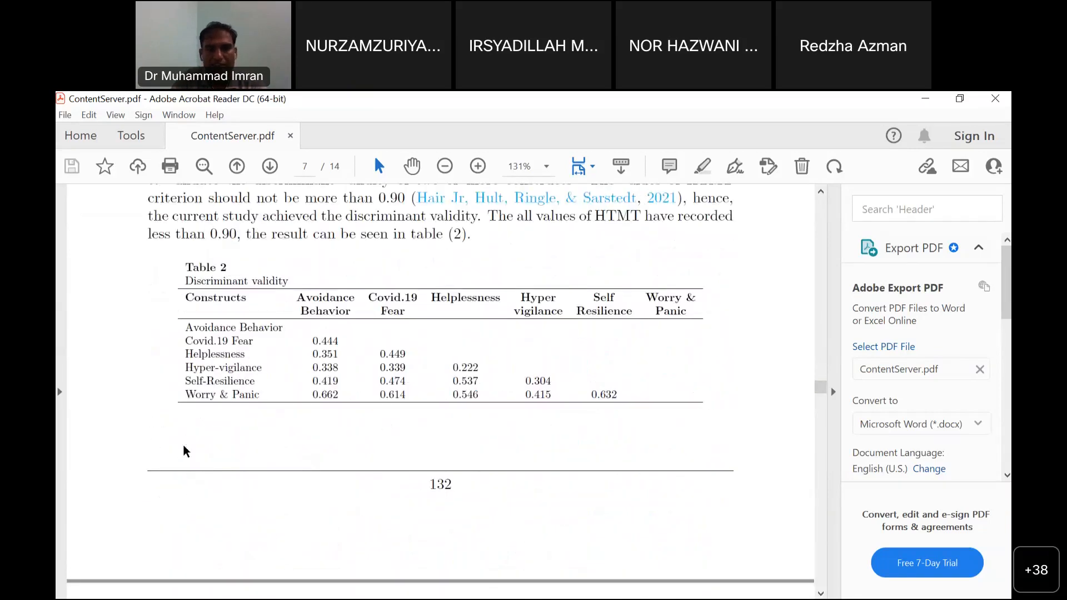
scroll(183, 445, down, 15)
scroll(185, 448, up, 12)
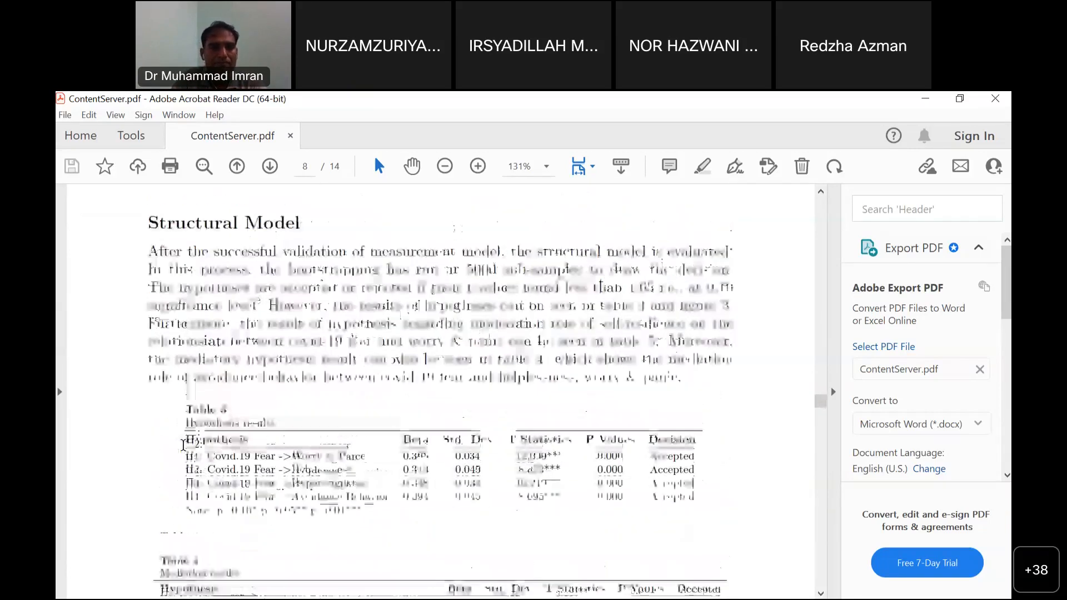
scroll(184, 447, up, 15)
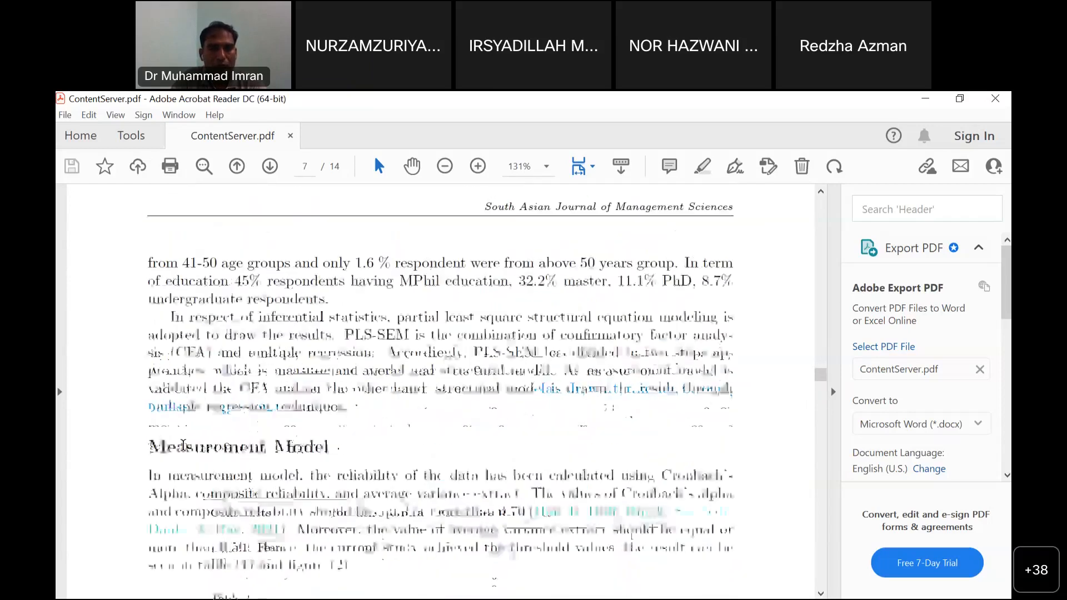
scroll(183, 445, up, 8)
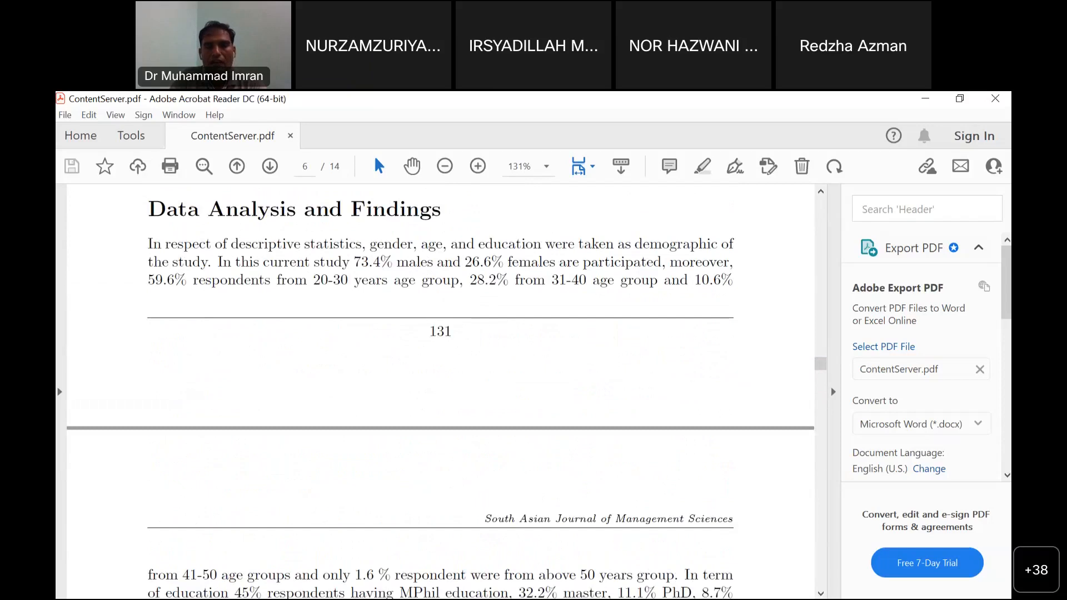
- Switch to the Questionnaire_Fear document in Word and examine the age, gender and education options of the respondent profile
key(alt+Tab)
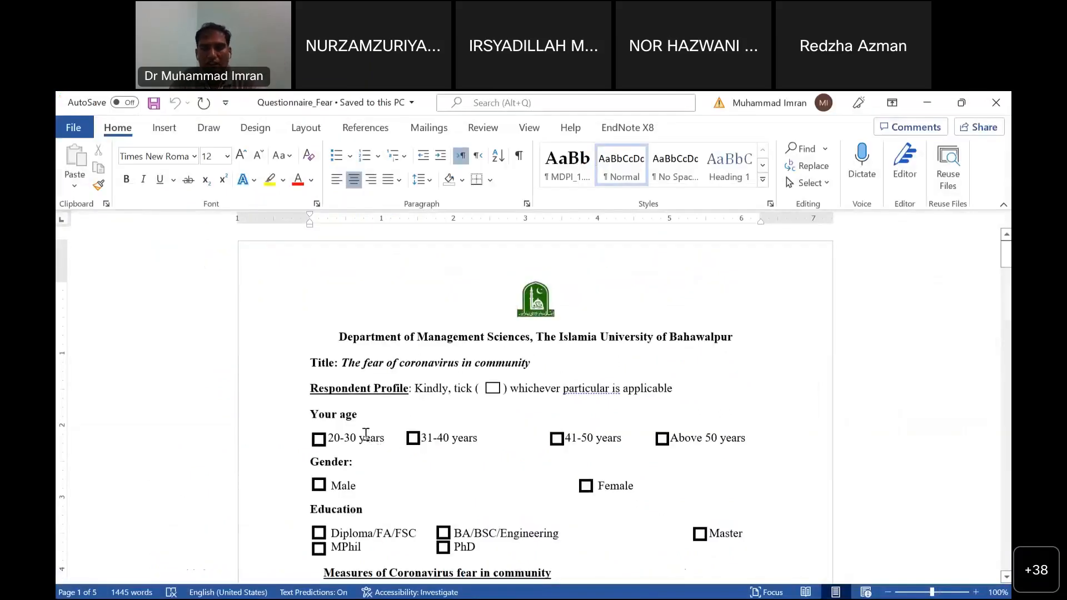
scroll(361, 389, down, 5)
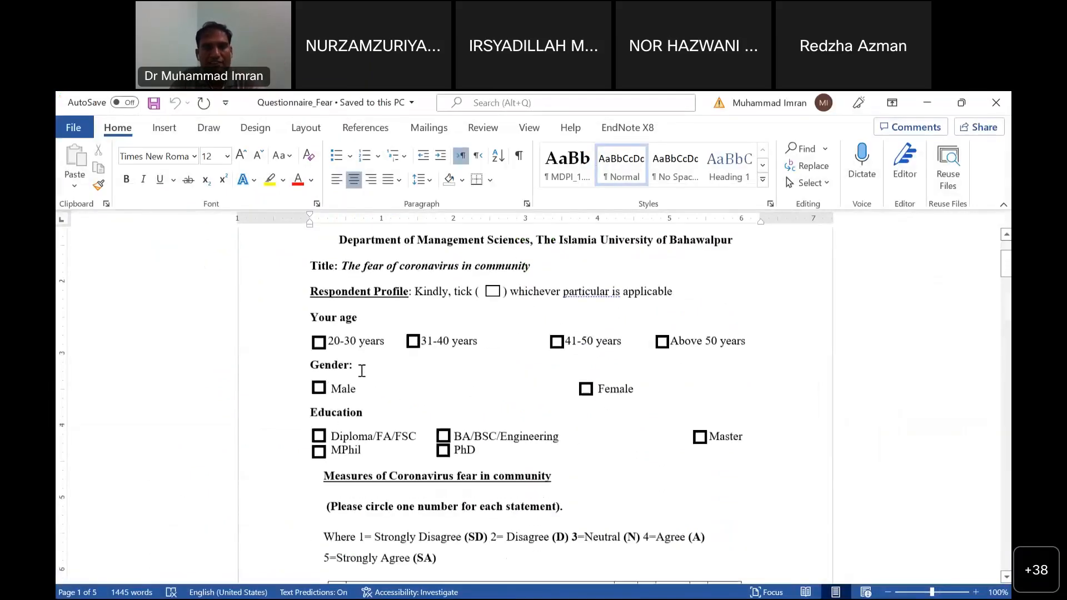
scroll(353, 333, up, 2)
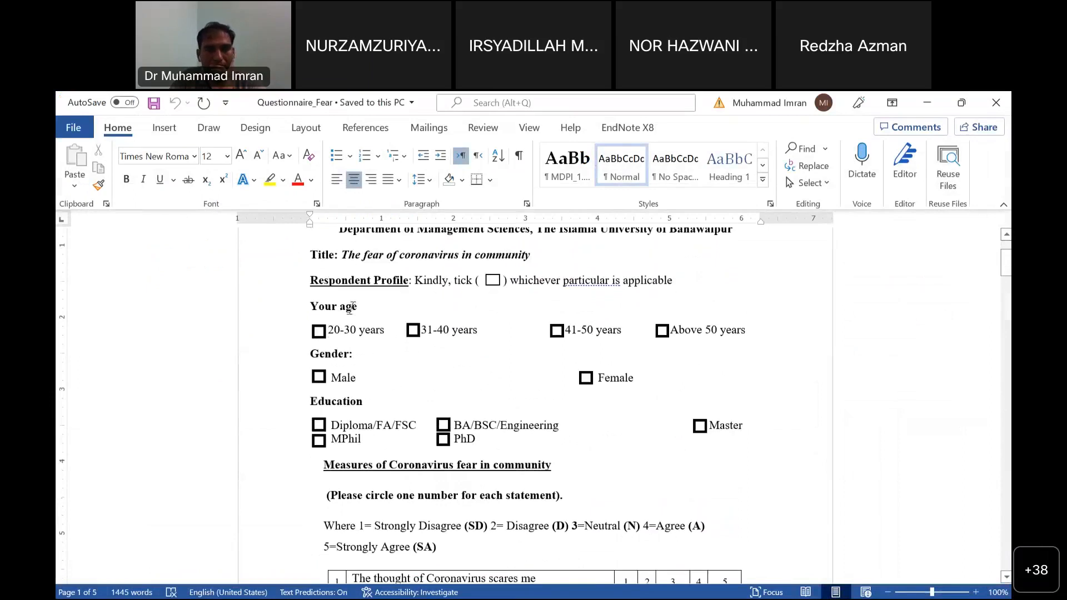
scroll(356, 311, up, 1)
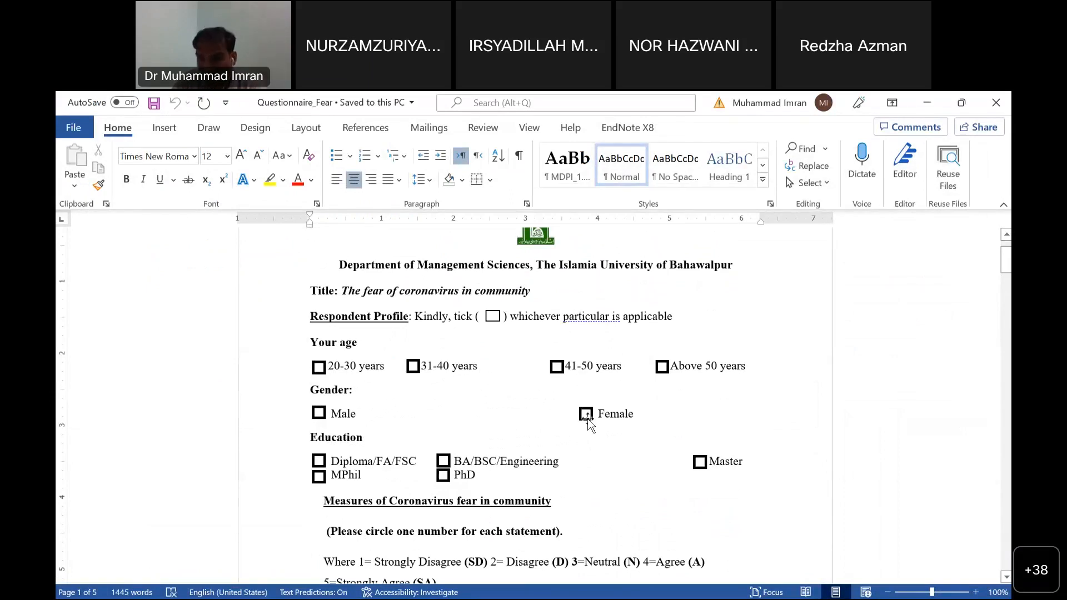
scroll(325, 371, down, 2)
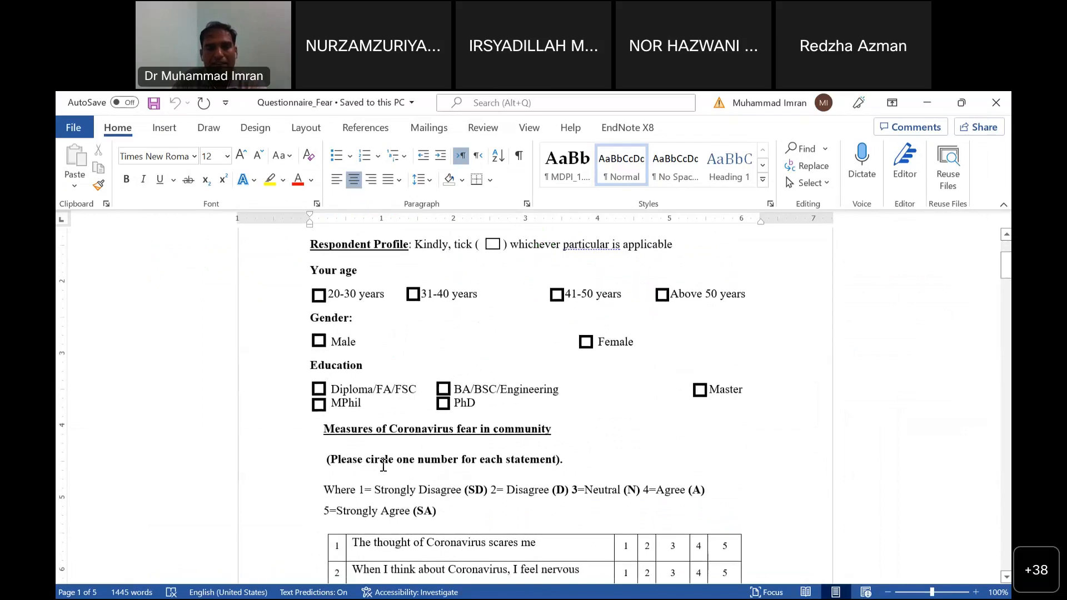
- Select "fear in community" in the coronavirus fear heading and review the eight scale items with their cited source
scroll(384, 461, down, 3)
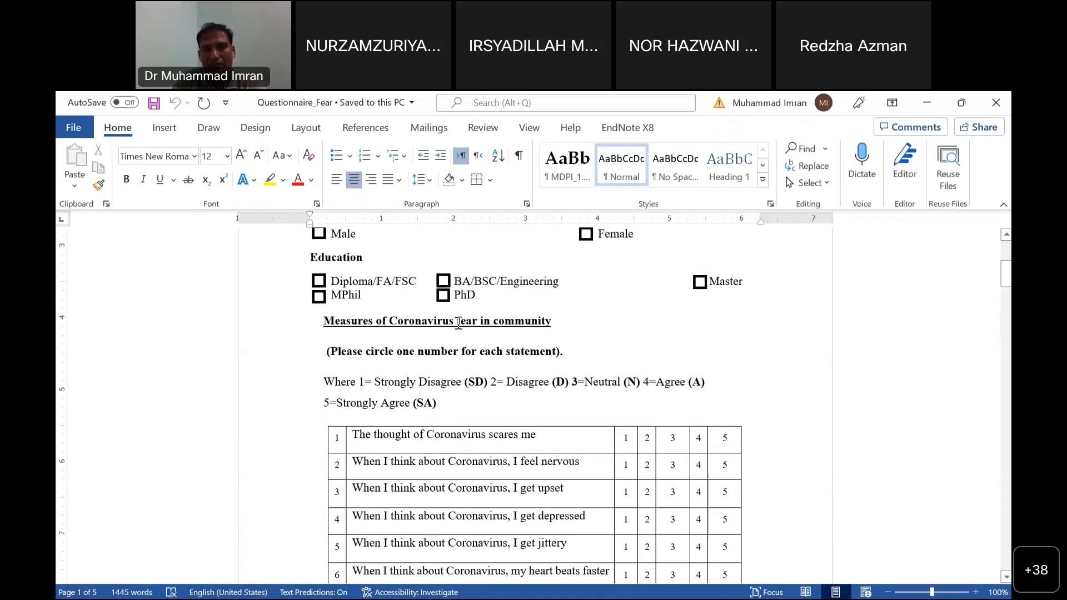
drag(456, 322, 514, 327)
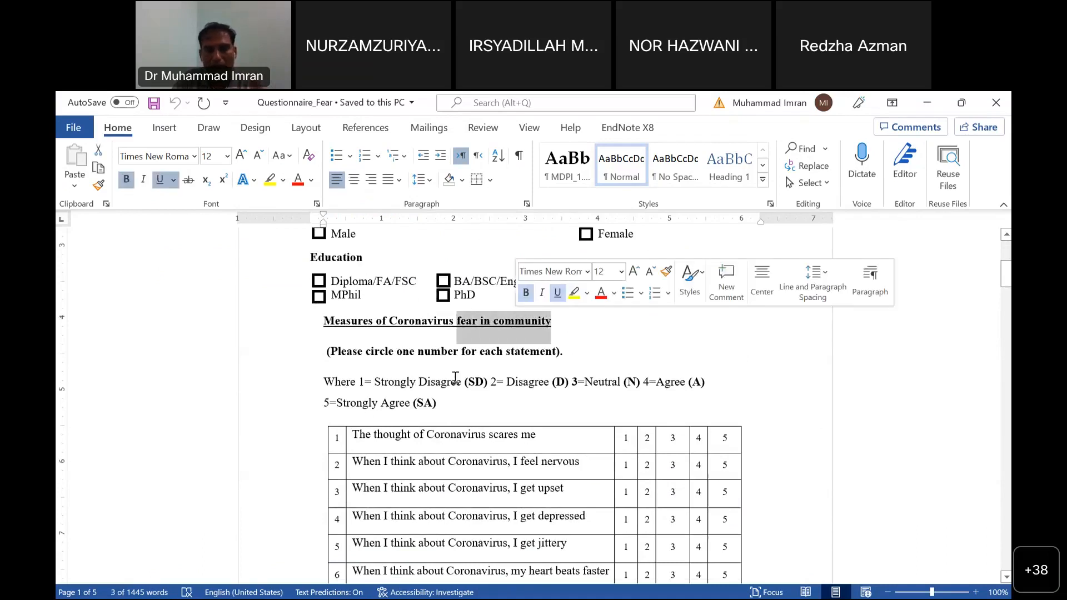
scroll(389, 375, down, 3)
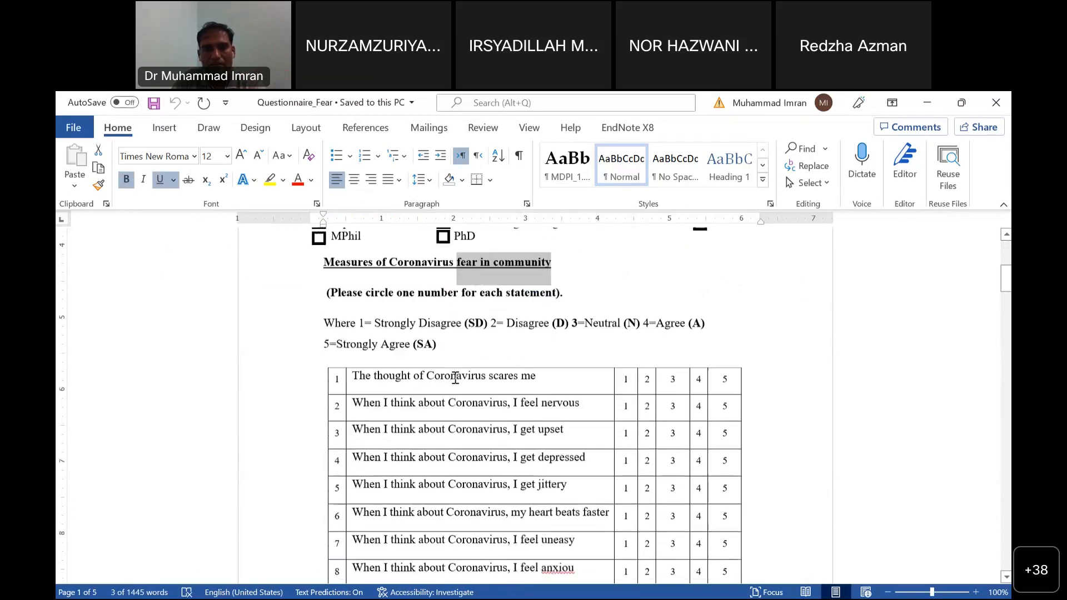
scroll(382, 373, down, 4)
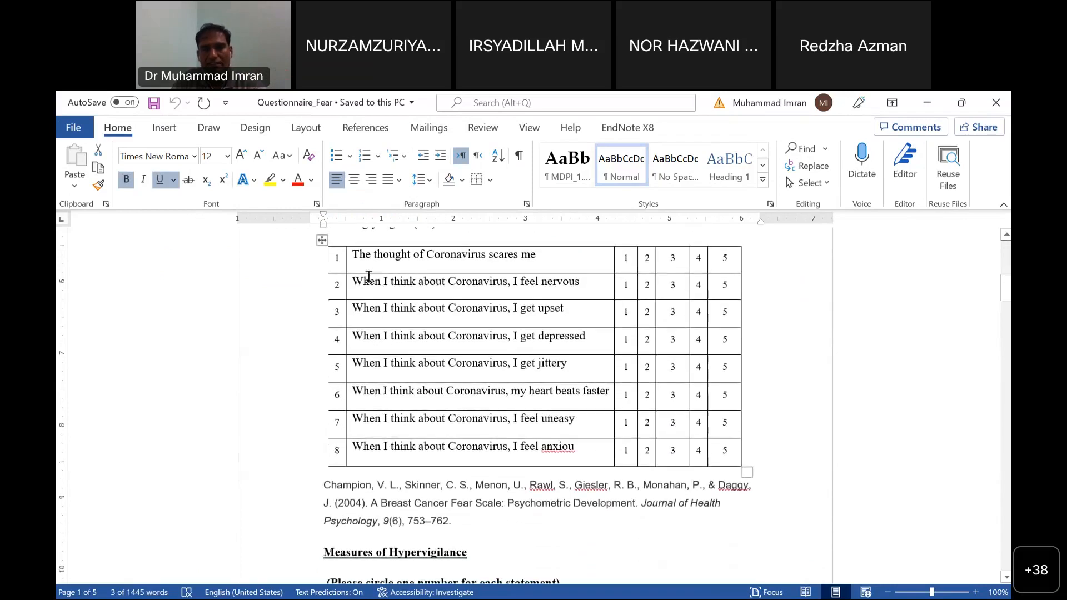
- Review the Measures of Hypervigilance section of the questionnaire, covering its note, response scale, four items and cited source
scroll(368, 276, up, 7)
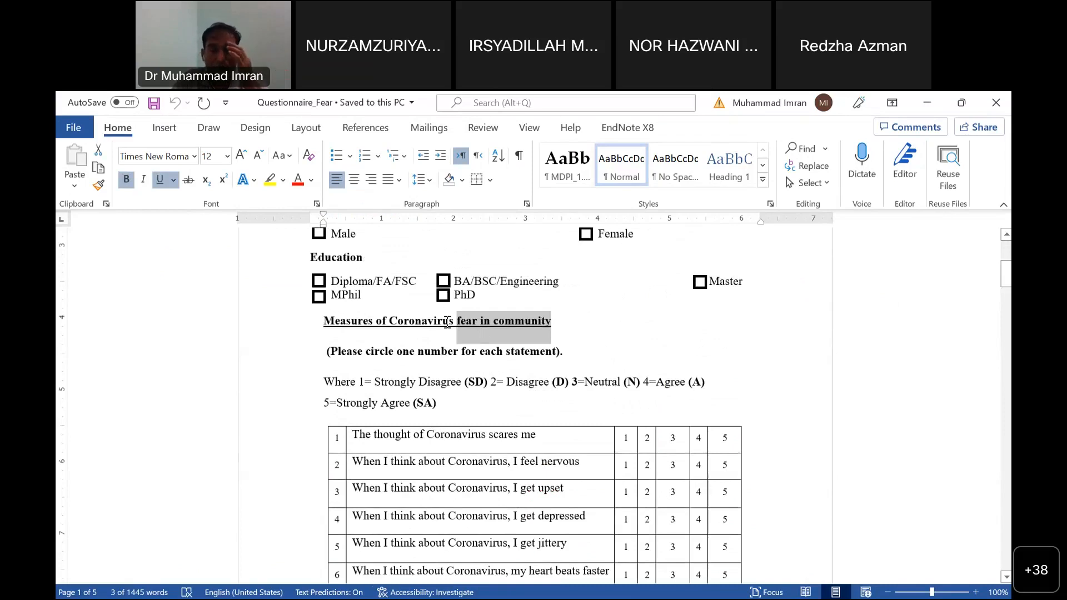
scroll(447, 451, down, 16)
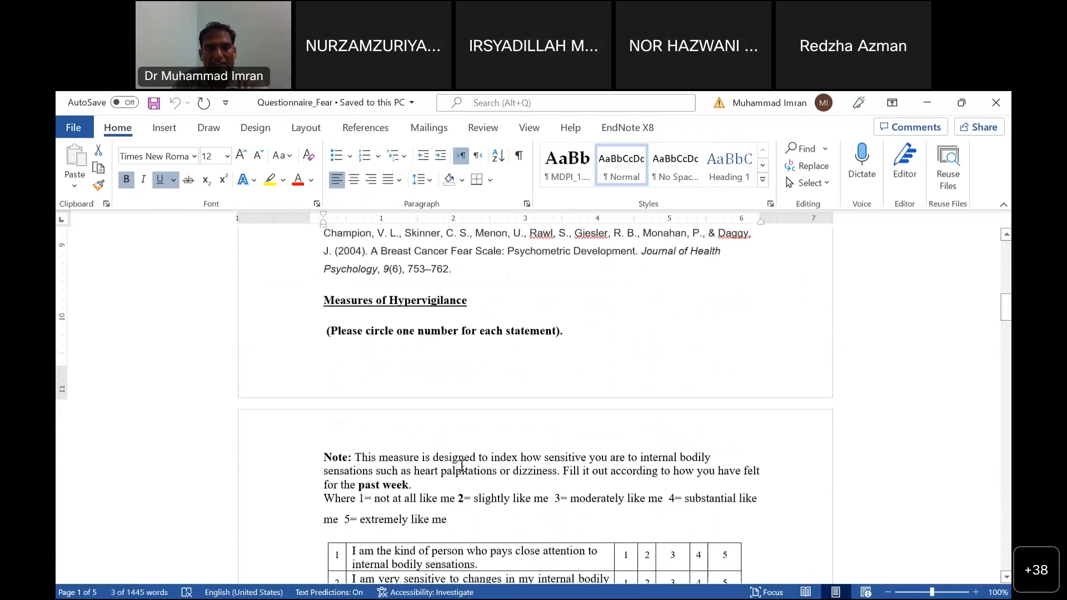
scroll(420, 353, down, 12)
scroll(414, 469, down, 4)
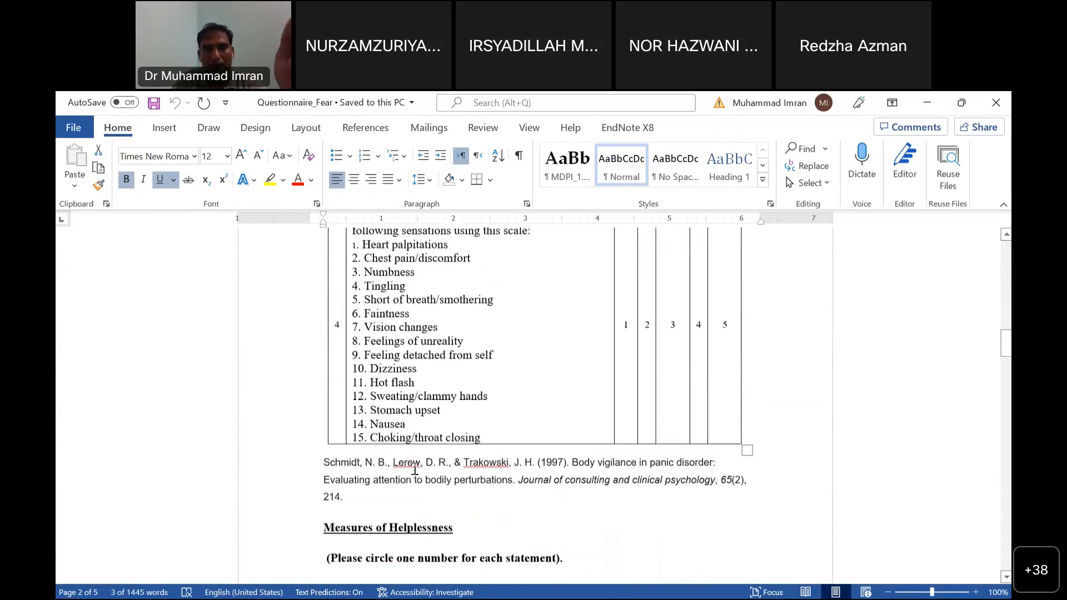
scroll(414, 468, up, 13)
scroll(913, 355, down, 9)
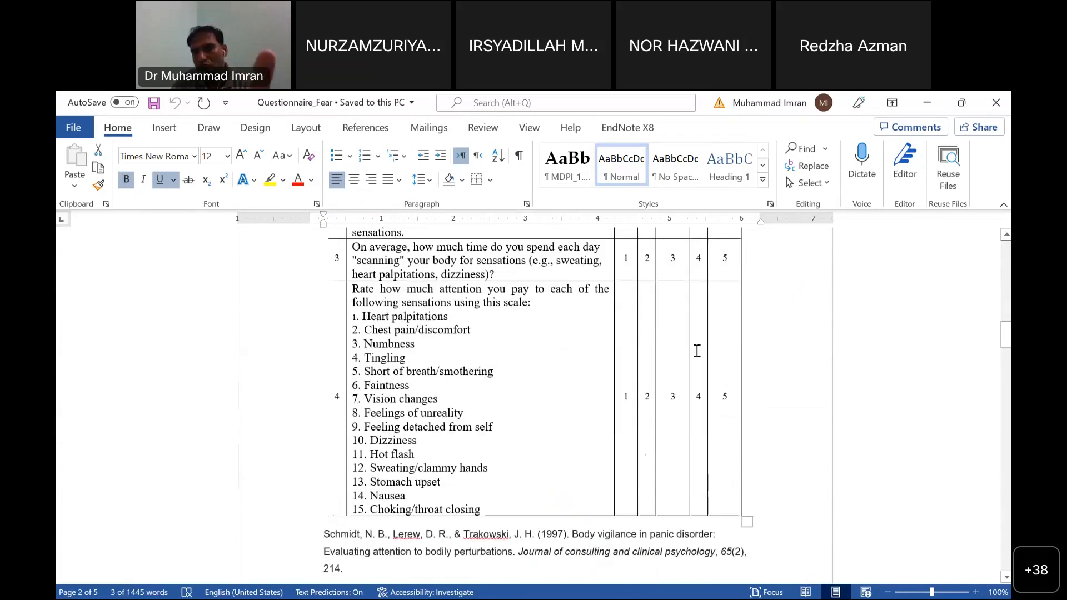
scroll(694, 356, up, 6)
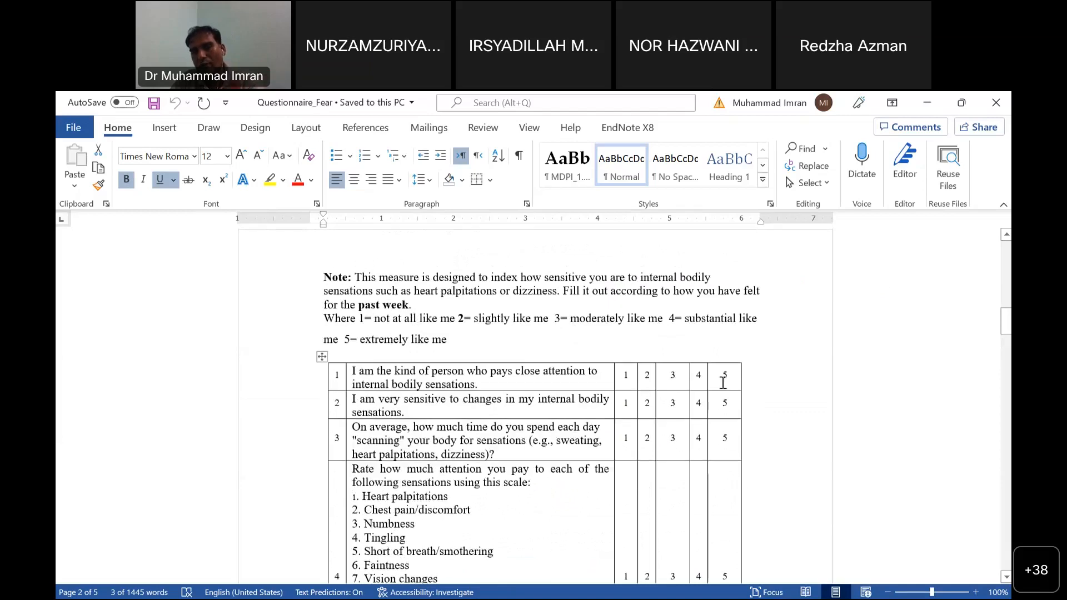
- Skim the Helplessness and Resilience scales of the questionnaire with their sources, ending at the Measures of Anger section
scroll(510, 386, down, 15)
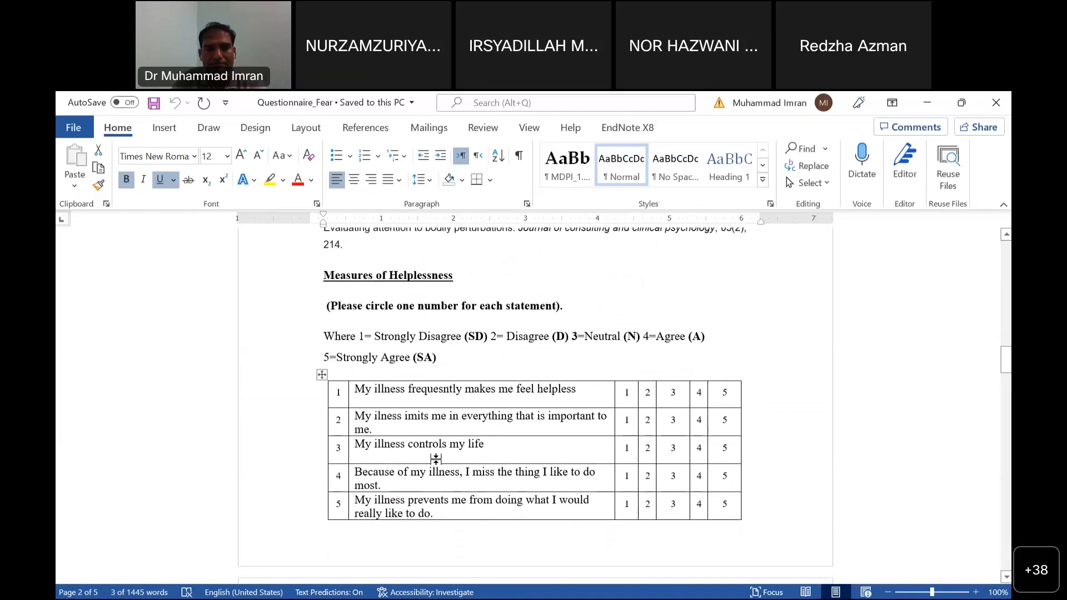
scroll(441, 469, down, 18)
scroll(436, 457, down, 8)
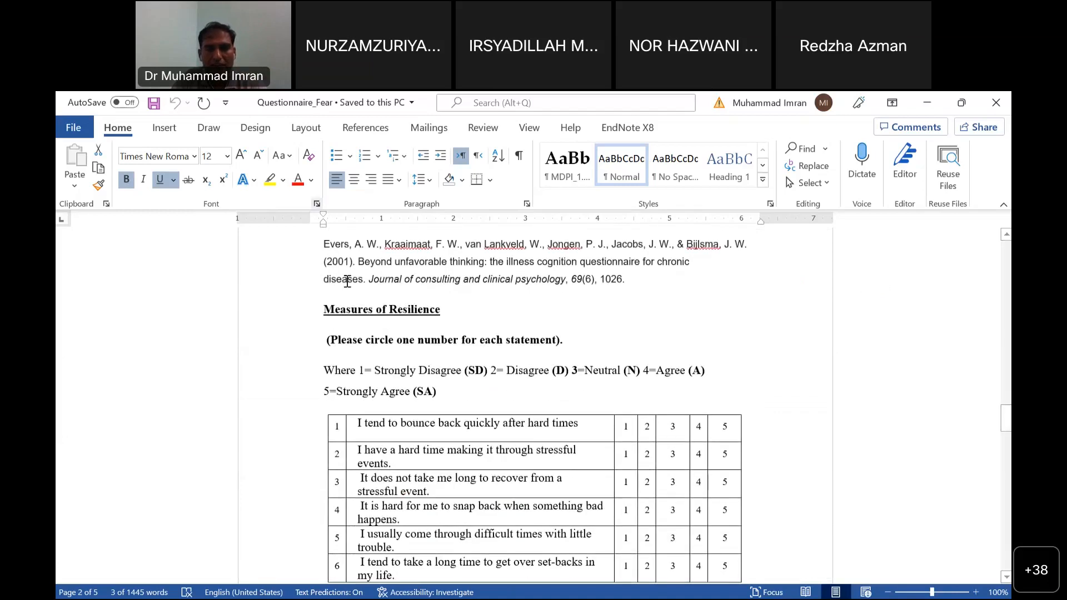
scroll(515, 465, down, 13)
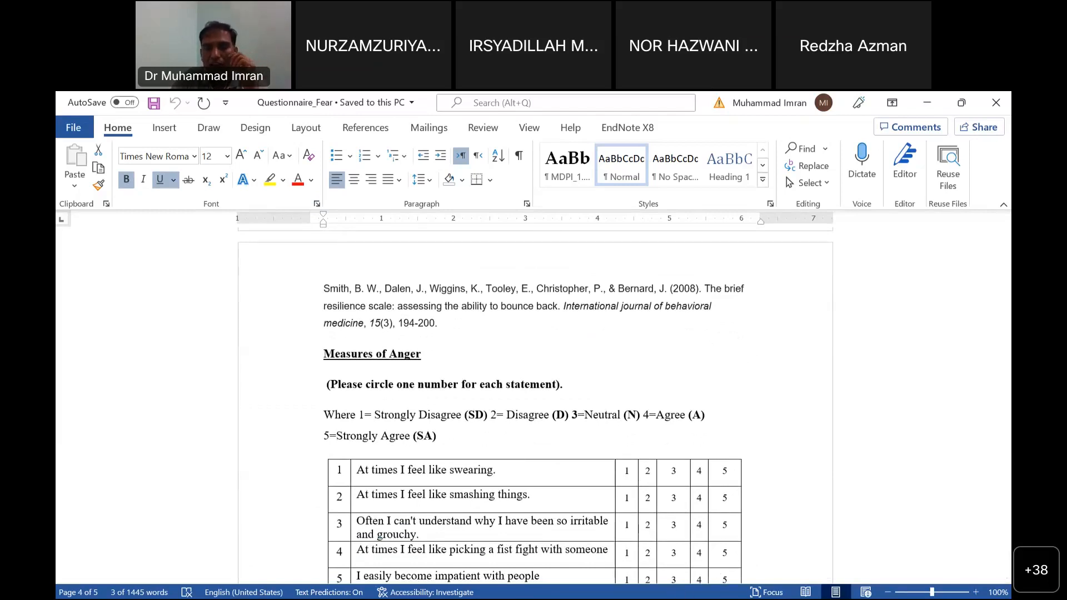
- Switch to the "Data enter_hard_original editable" workbook in Excel and go through rows 1 to 7 one at a time
click(733, 559)
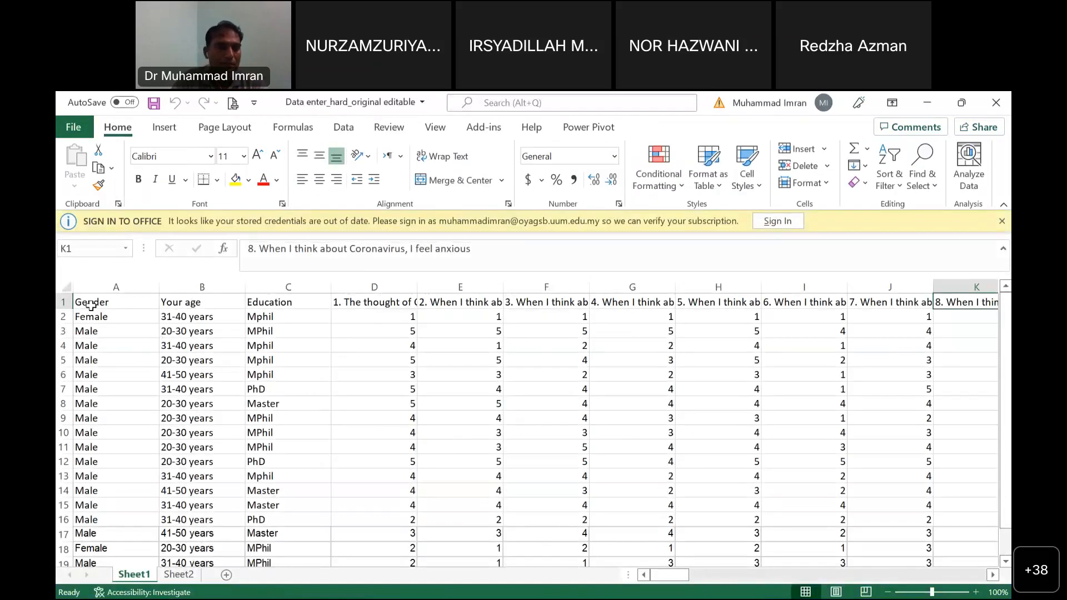
click(64, 303)
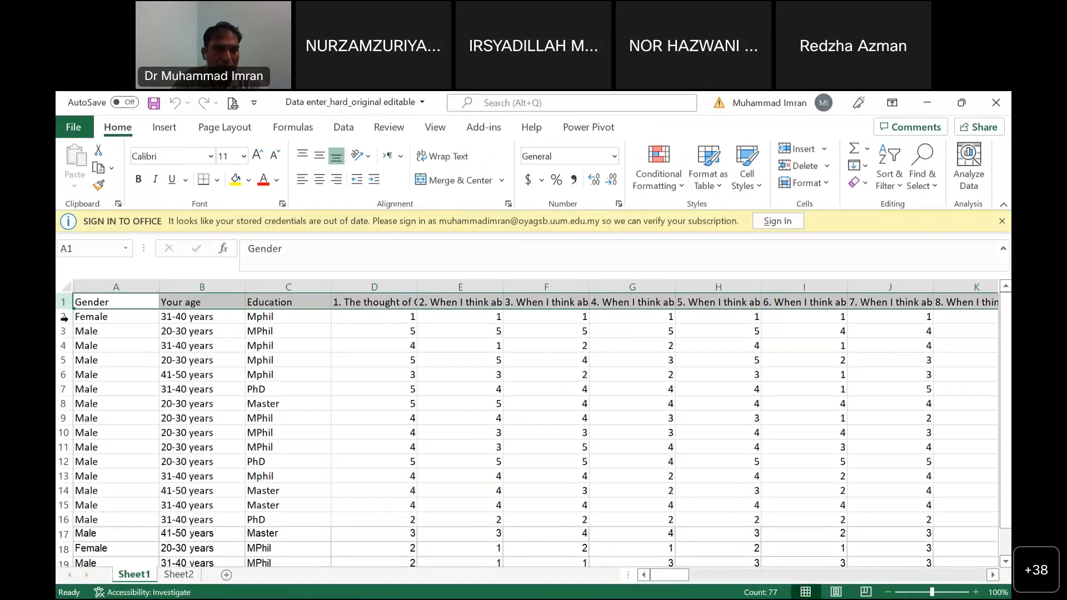
click(65, 317)
click(64, 331)
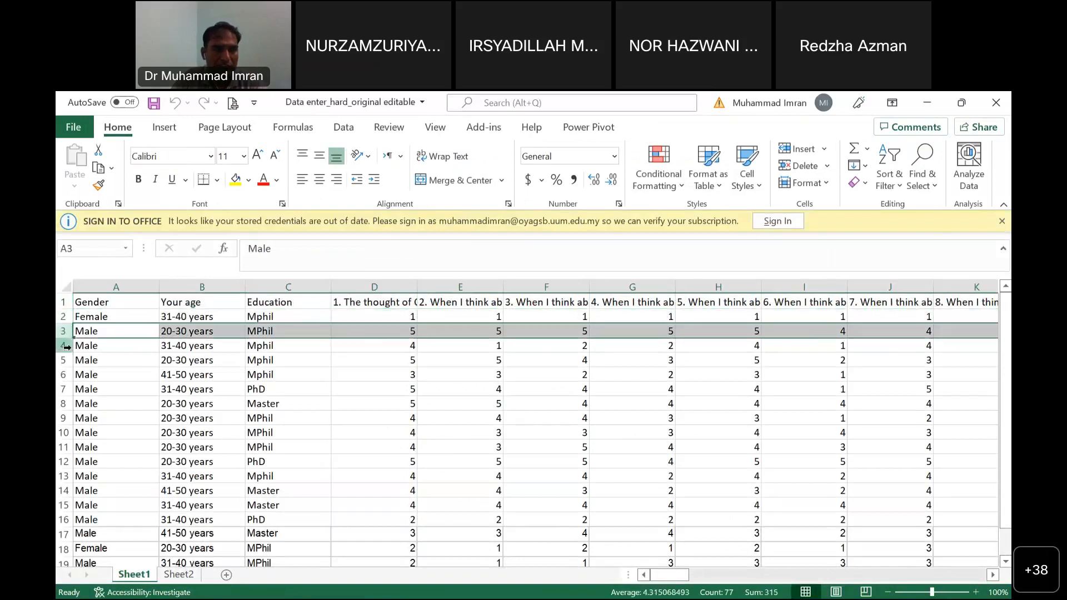
click(64, 346)
click(64, 360)
click(64, 375)
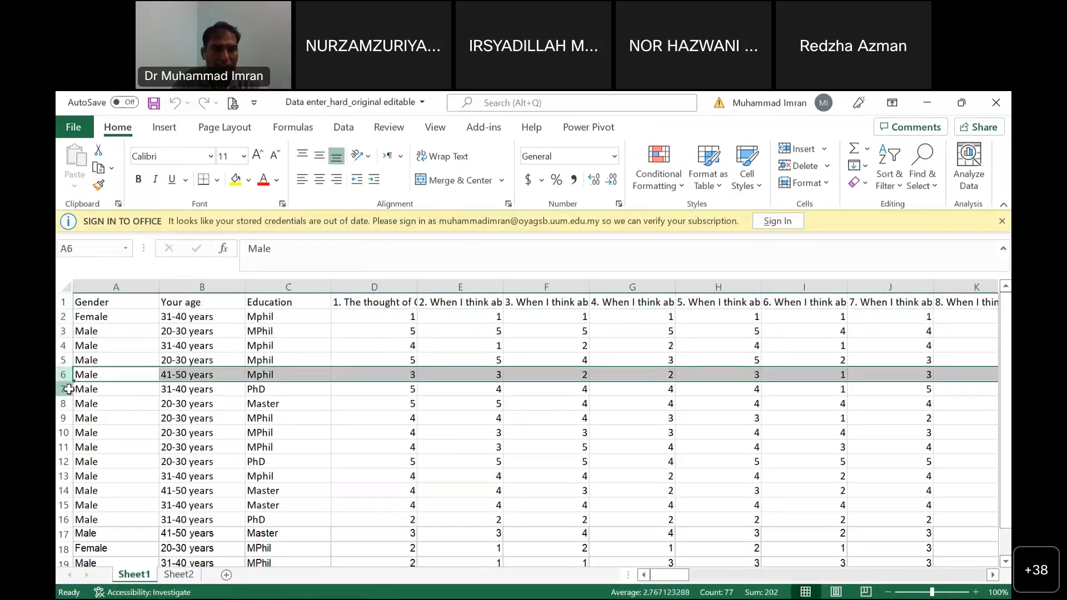
click(64, 389)
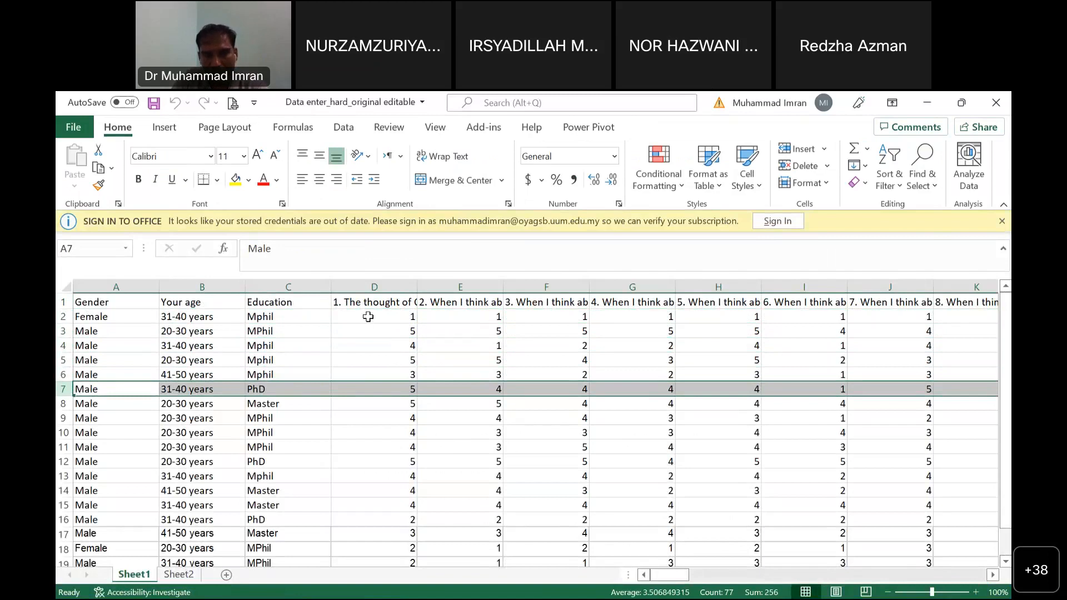
- Examine the full question texts in the header cells D1 to H1, ending back at D1
mouse_move(672, 577)
mouse_down()
mouse_move(788, 590)
mouse_move(981, 578)
mouse_move(655, 575)
mouse_up()
scroll(221, 374, down, 4)
scroll(221, 364, up, 4)
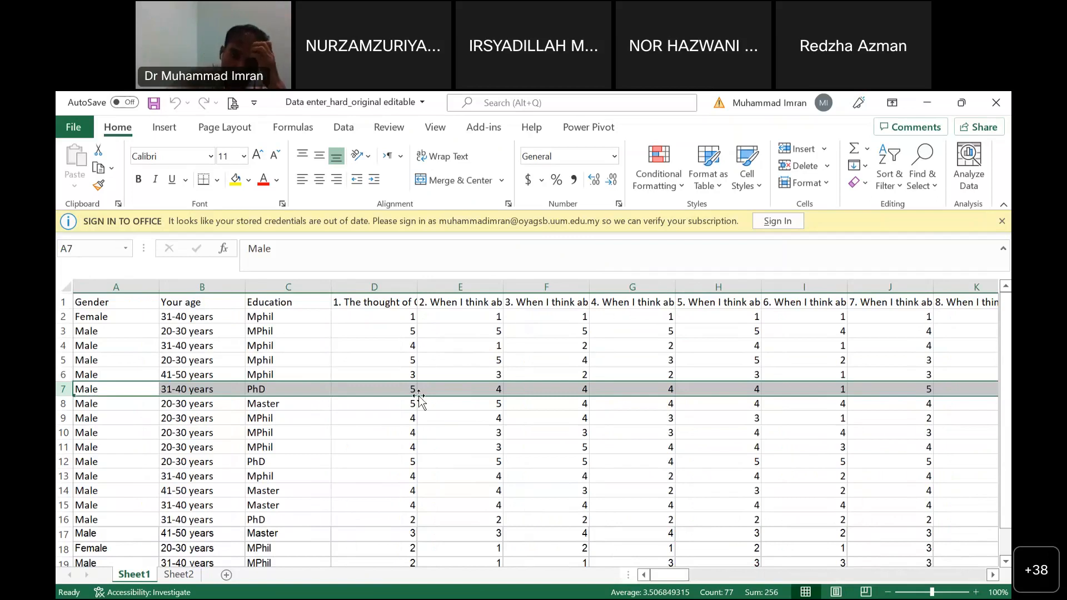
click(376, 298)
click(450, 307)
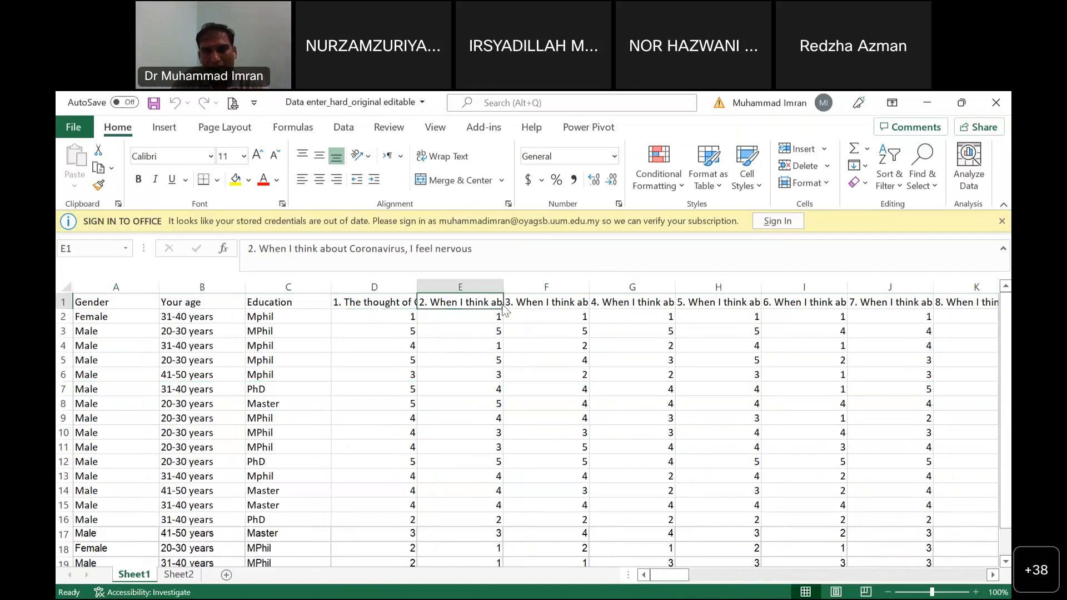
key(Right)
key(Right)
key(Right)
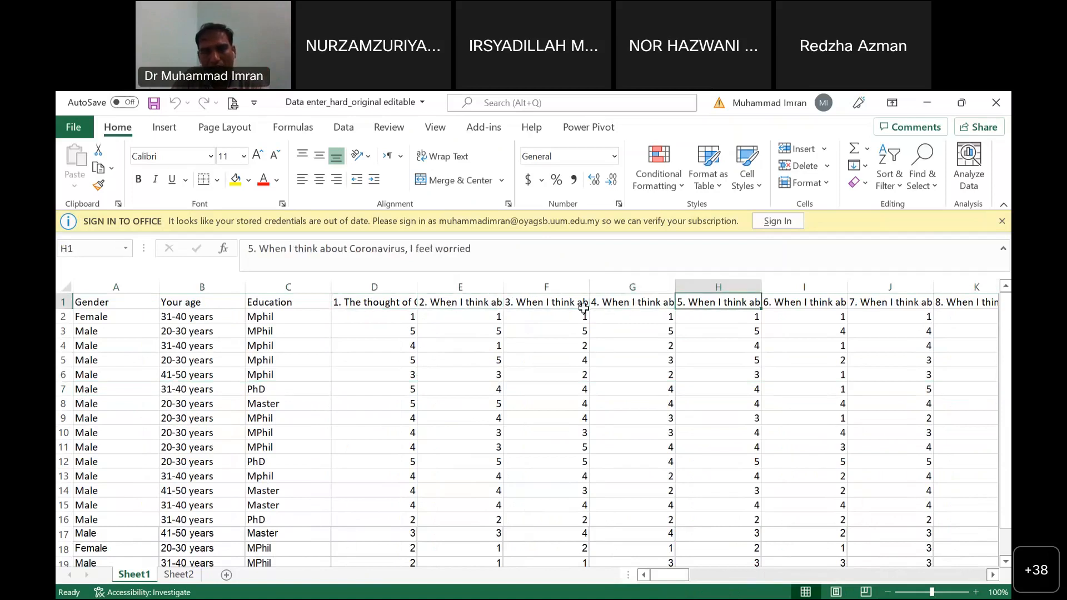
click(398, 311)
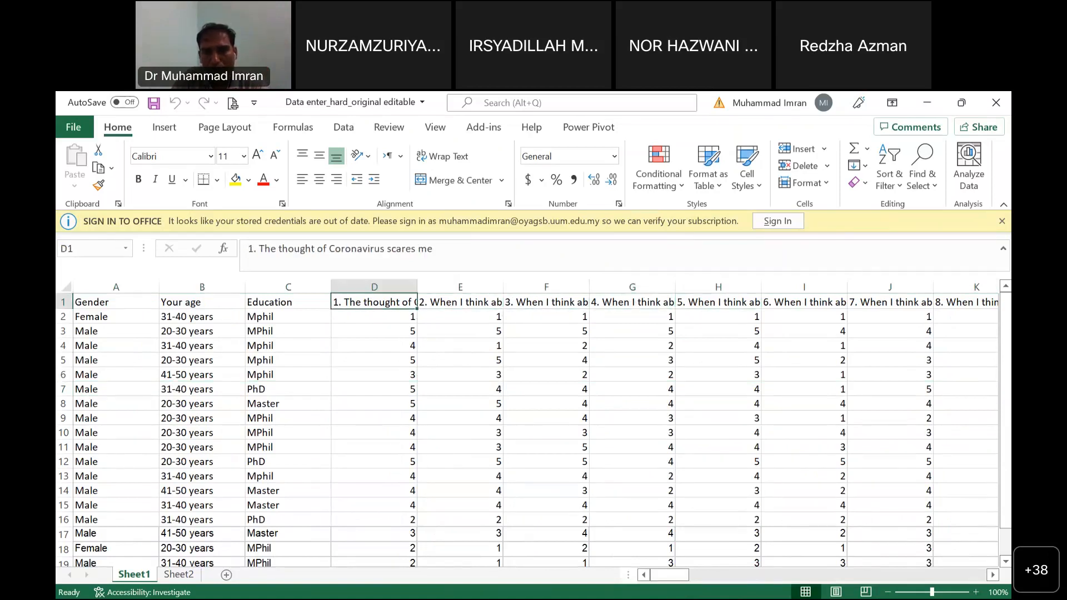
- Return to the Questionnaire_Fear document in Word and highlight the wording of the first two Measures of Anger items
key(alt+Tab)
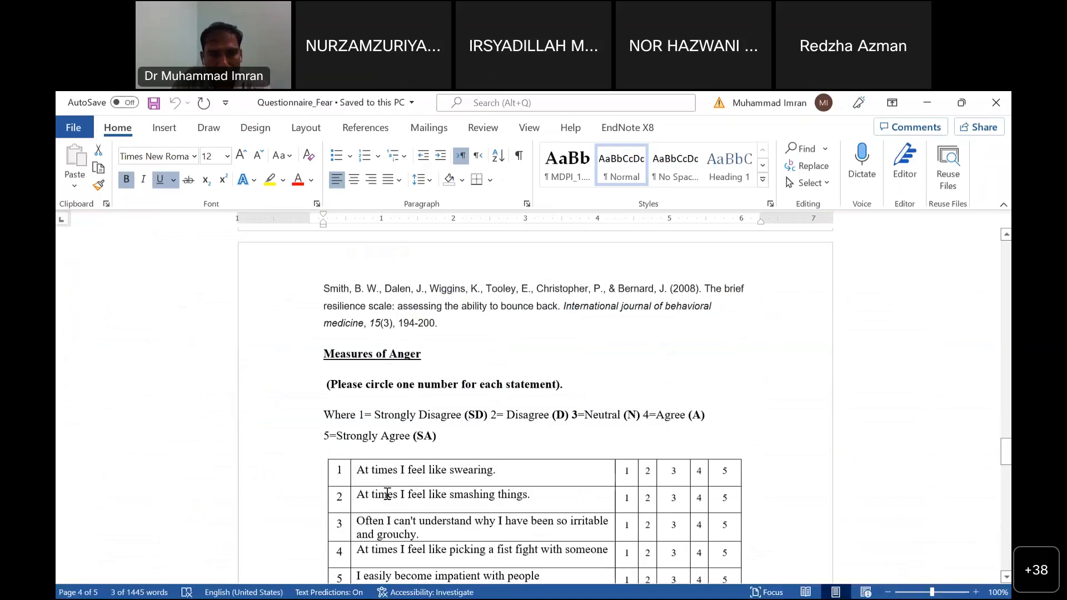
scroll(341, 398, down, 2)
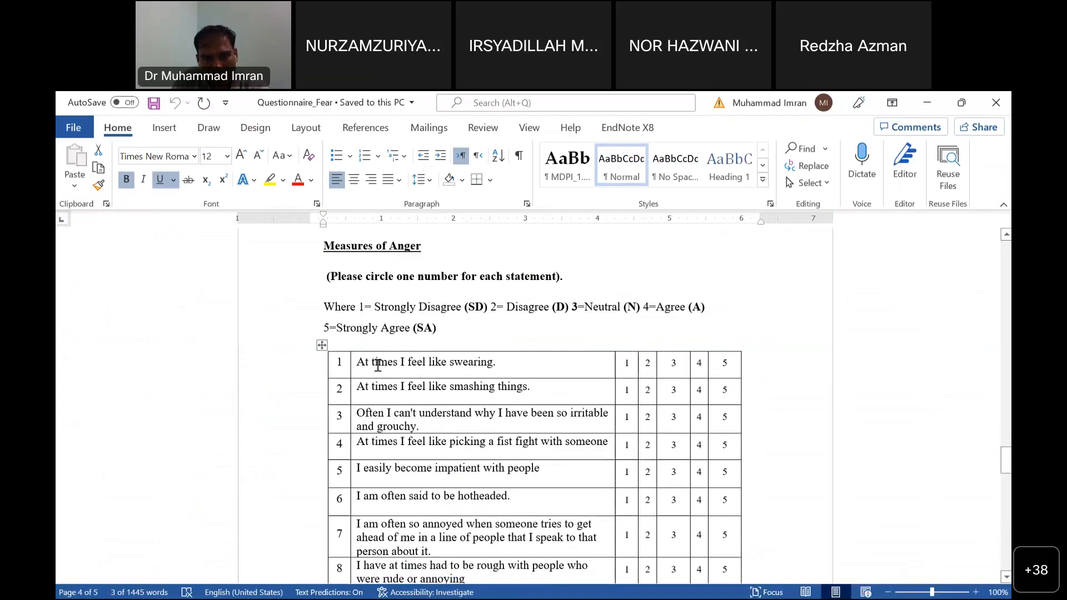
drag(521, 364, 357, 365)
click(542, 382)
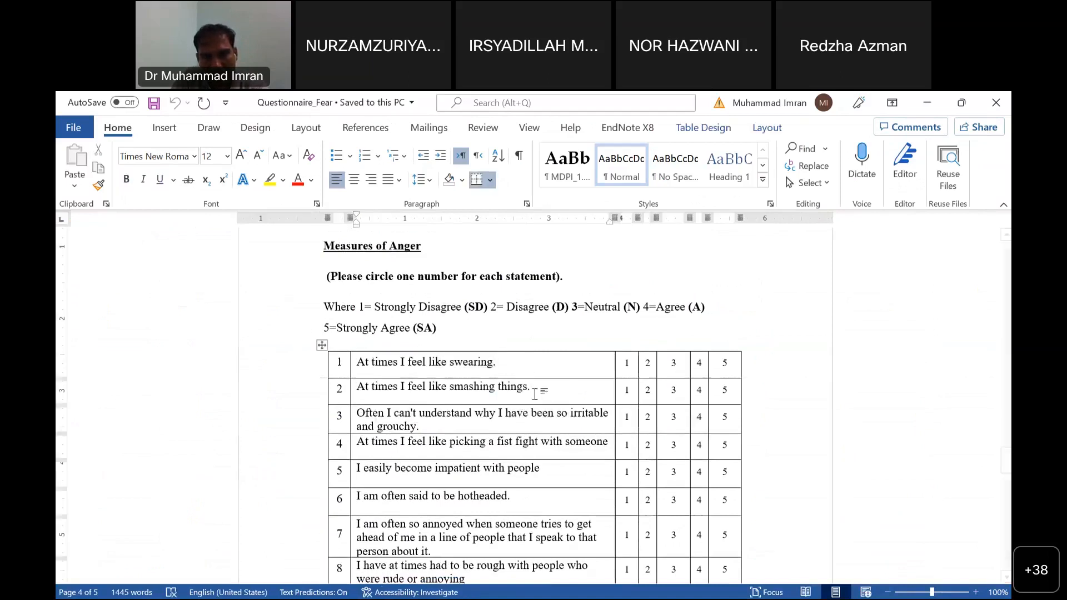
drag(530, 388, 409, 388)
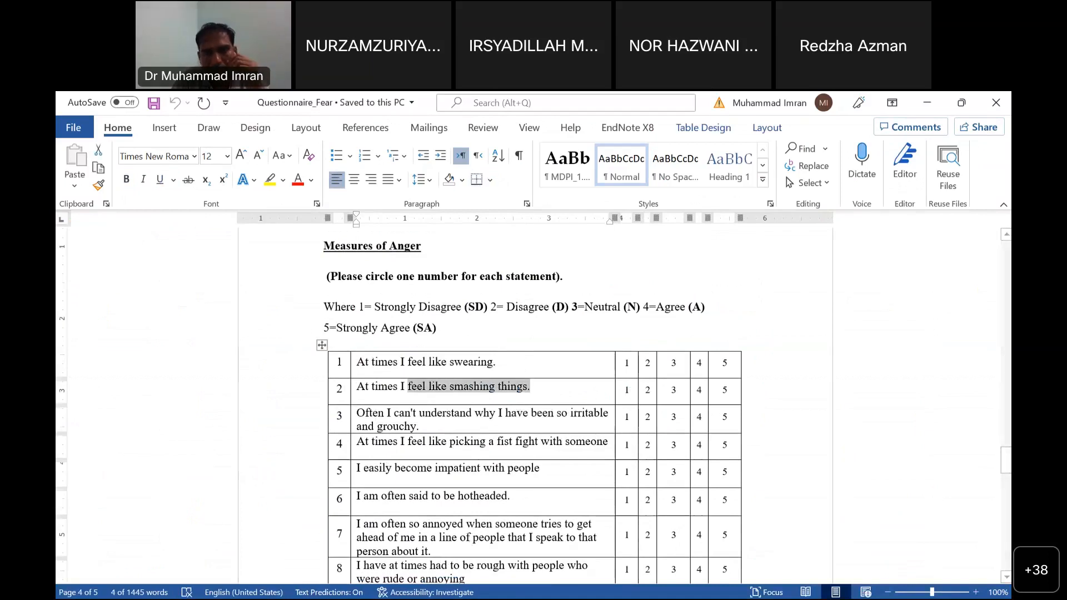
- Glance at the "Data Sheet_fear_covid-19" workbook, and select the wording of the questionnaire's first coronavirus fear item
click(651, 557)
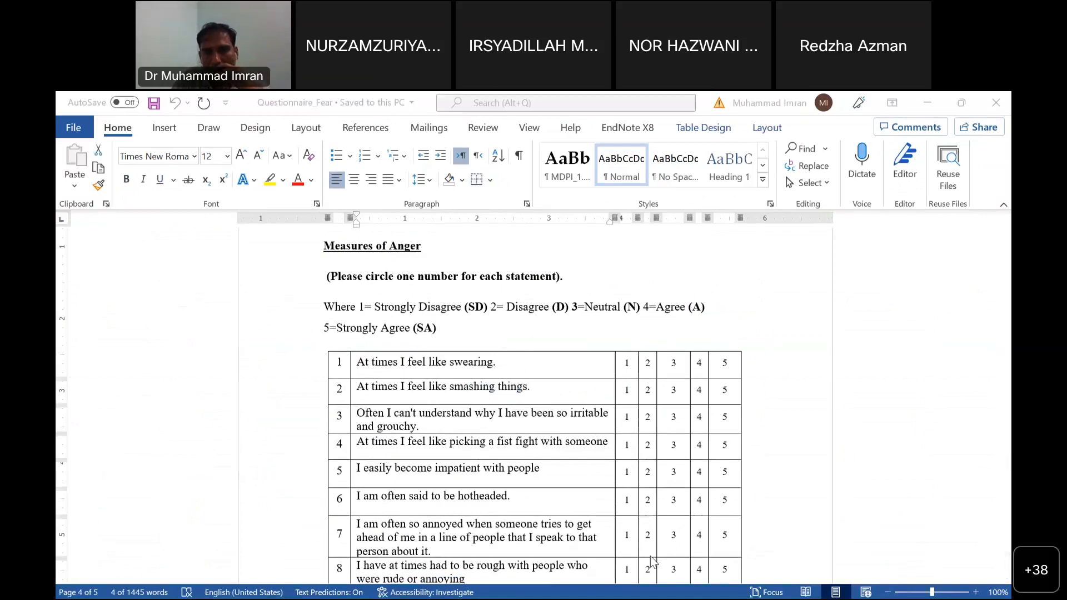
click(591, 549)
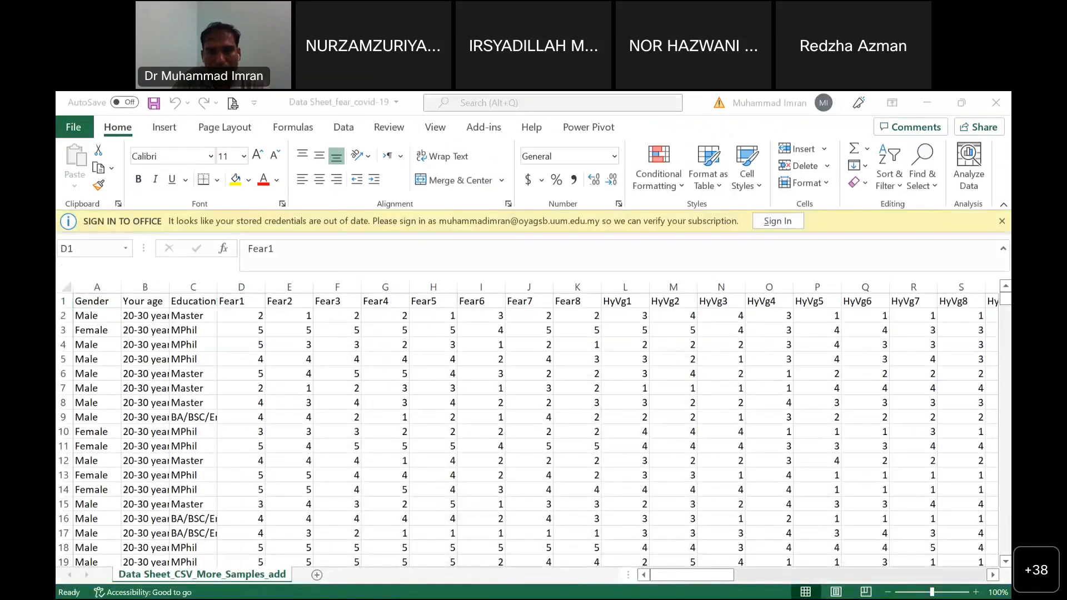
click(541, 547)
scroll(539, 522, up, 20)
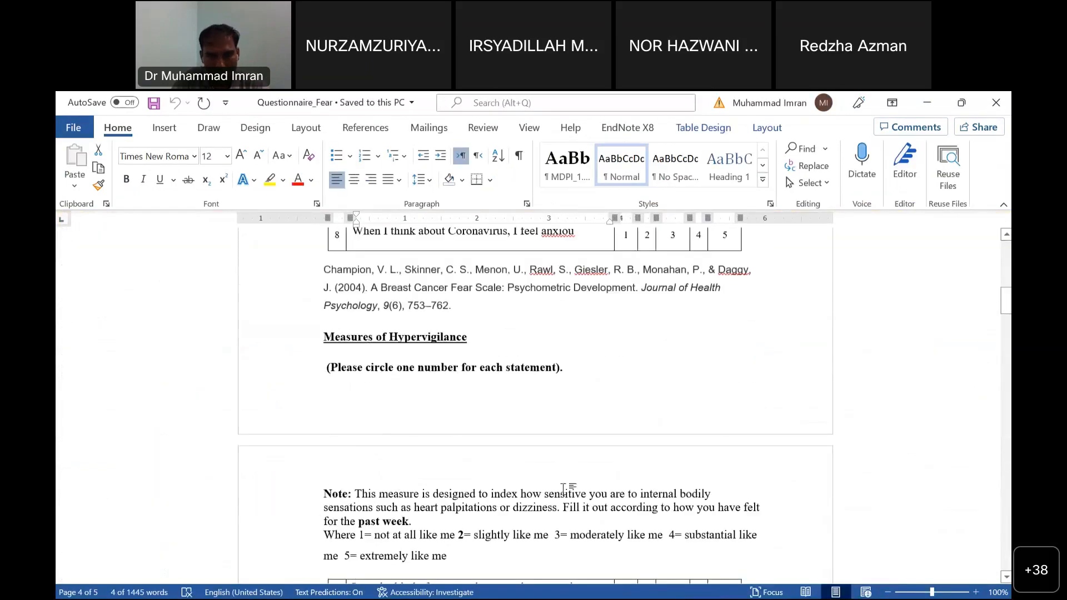
scroll(547, 478, down, 2)
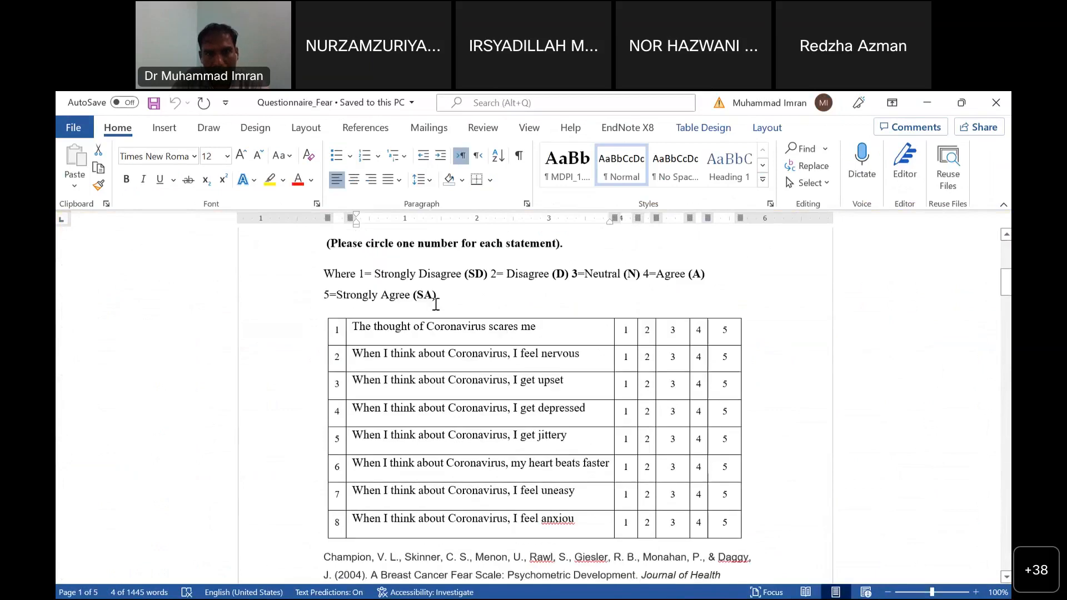
scroll(433, 301, up, 3)
scroll(400, 306, up, 1)
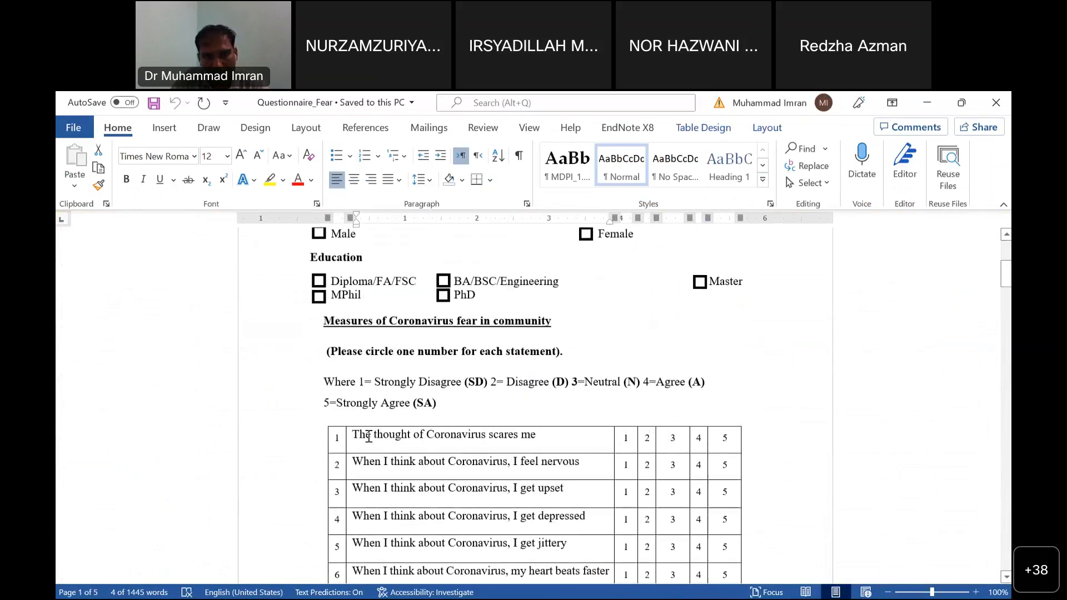
drag(353, 434, 531, 466)
scroll(438, 333, down, 5)
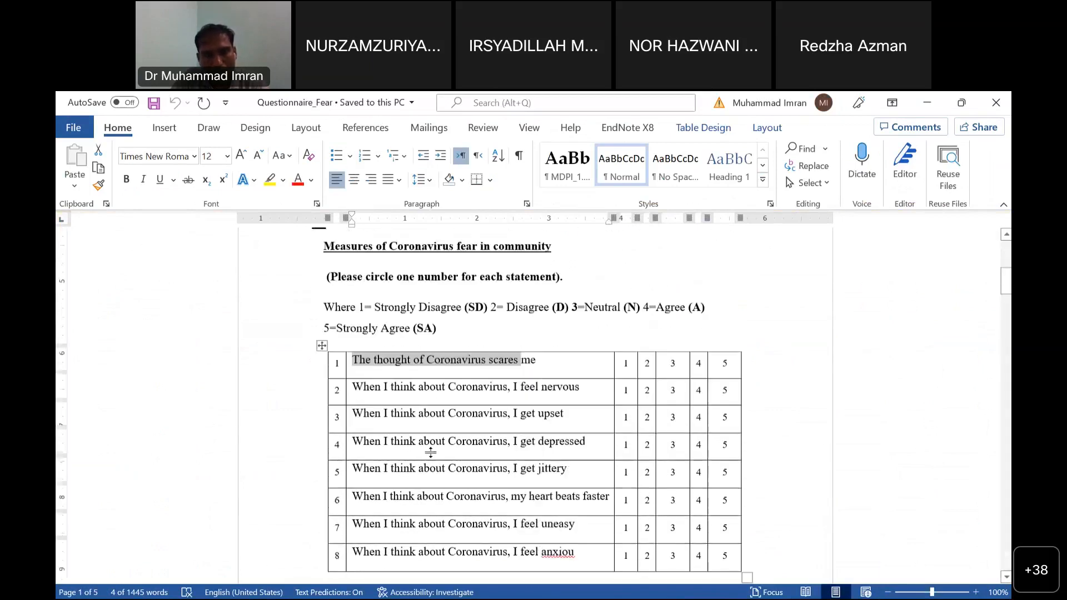
scroll(437, 332, up, 3)
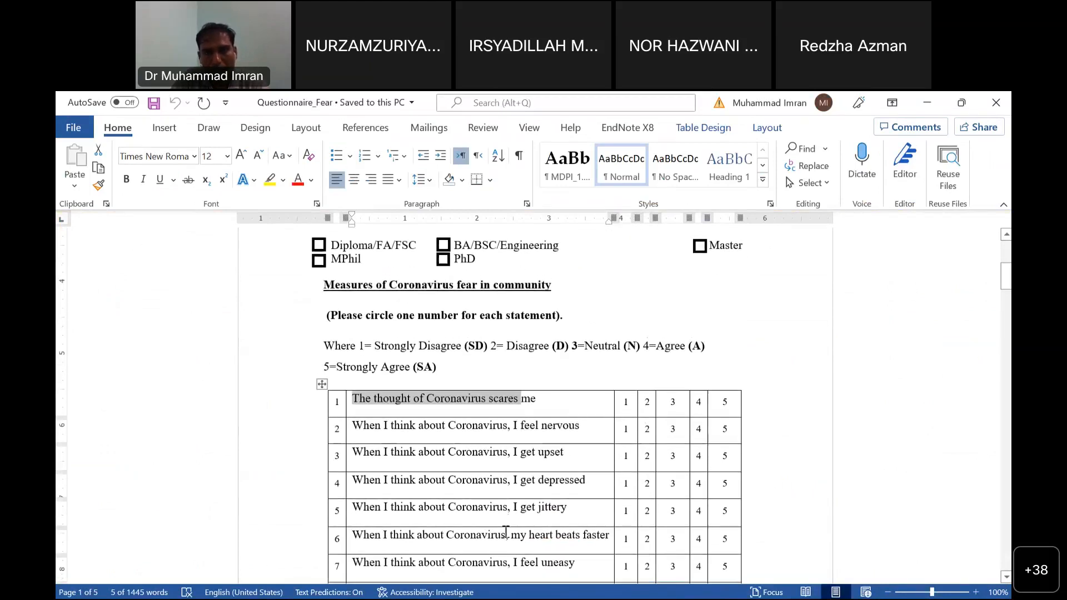
- Switch to the "Data Sheet_fear_covid-19" workbook in Excel and go through the fear item headers from Fear2 to Fear8
key(alt+Tab)
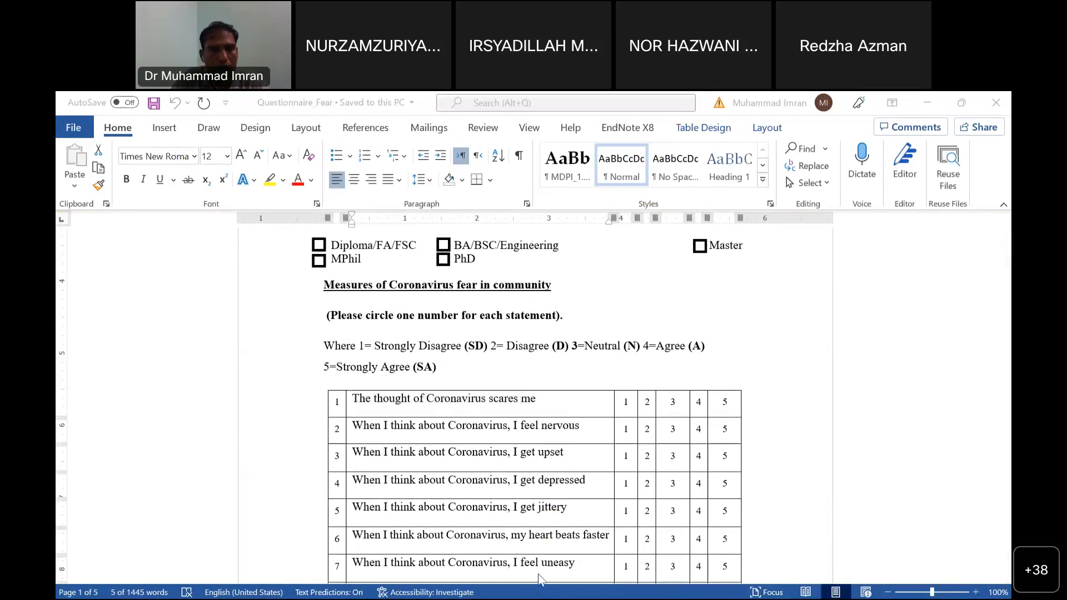
click(278, 300)
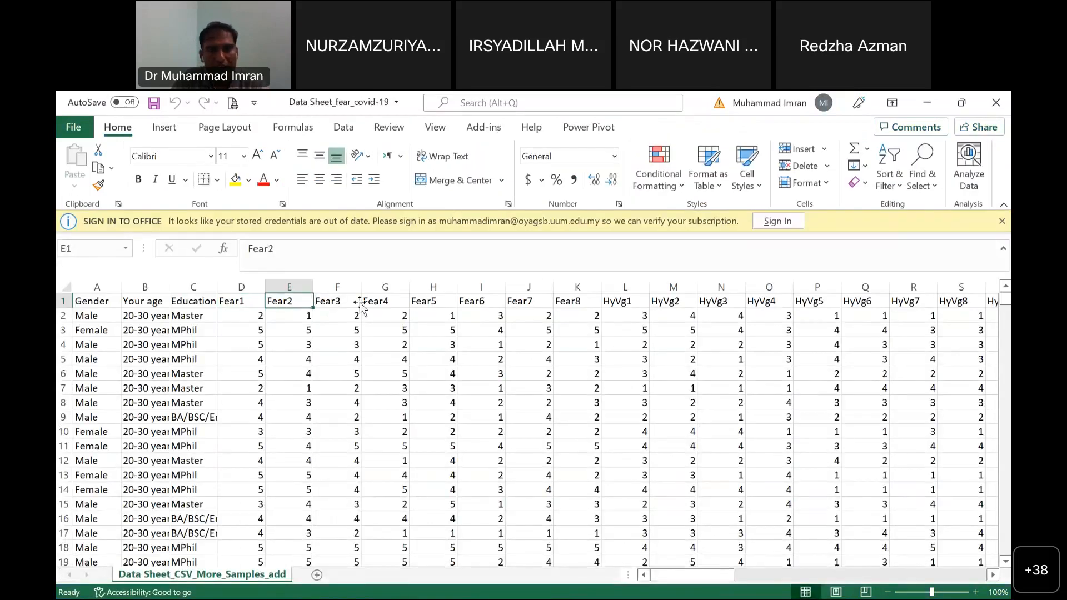
click(359, 301)
click(385, 302)
click(579, 306)
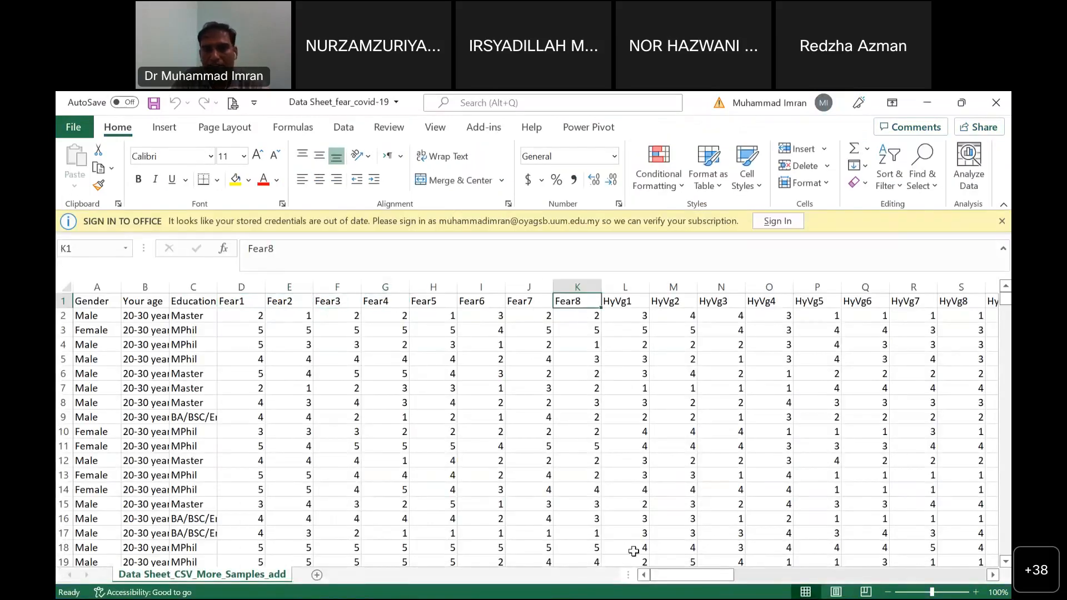
- Go back to the questionnaire in Word and find the Measures of Hypervigilance heading with its first items
key(alt+Tab)
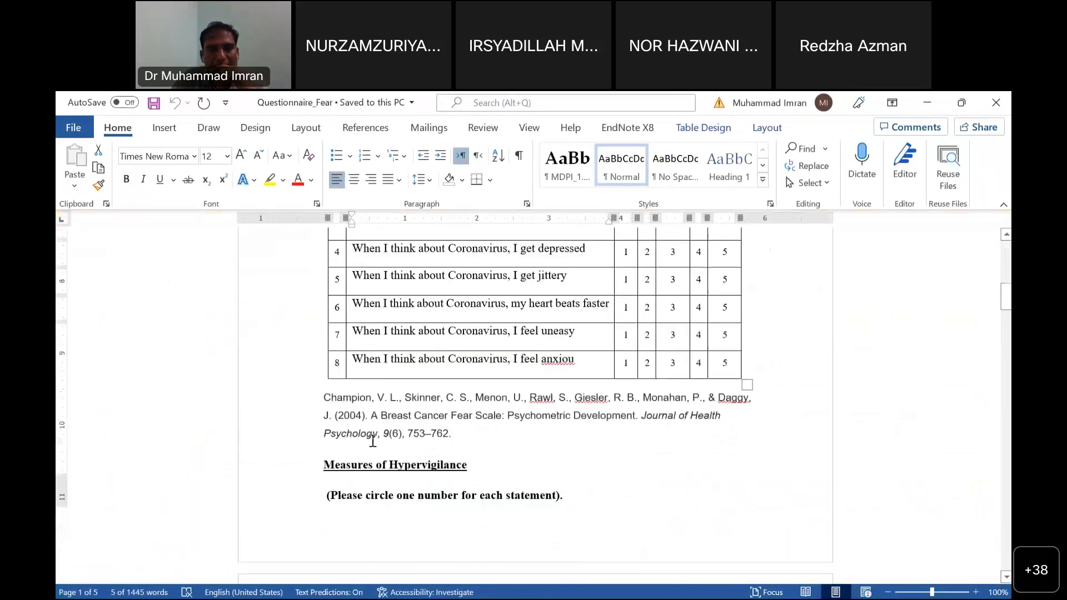
scroll(333, 440, down, 5)
scroll(372, 440, up, 3)
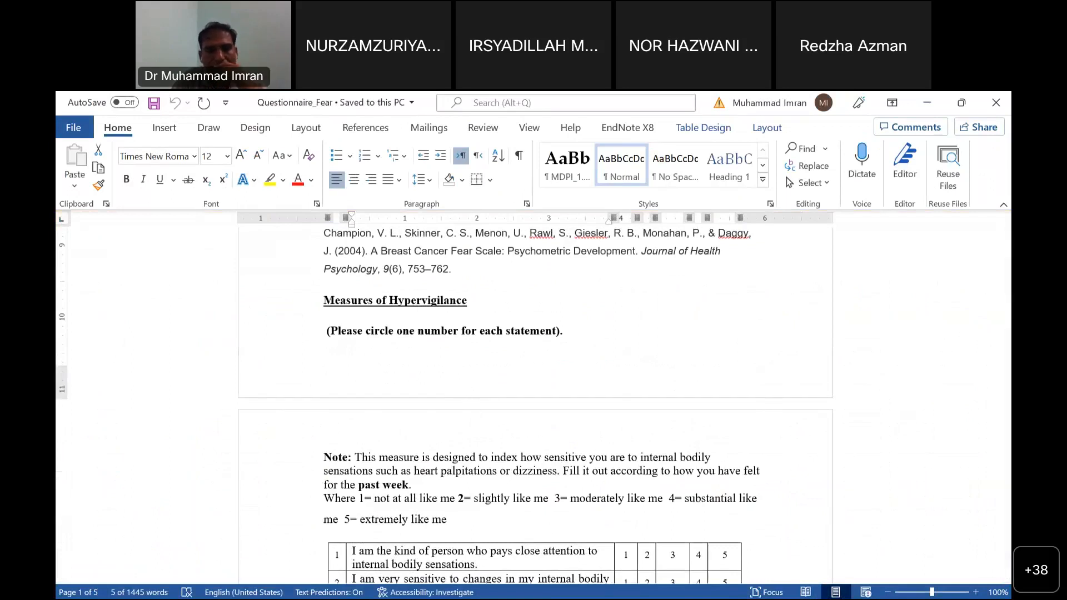
- Return to the "Data Sheet_fear_covid-19" workbook and examine the hypervigilance columns HyVg1 and HyVg2
key(alt+Tab)
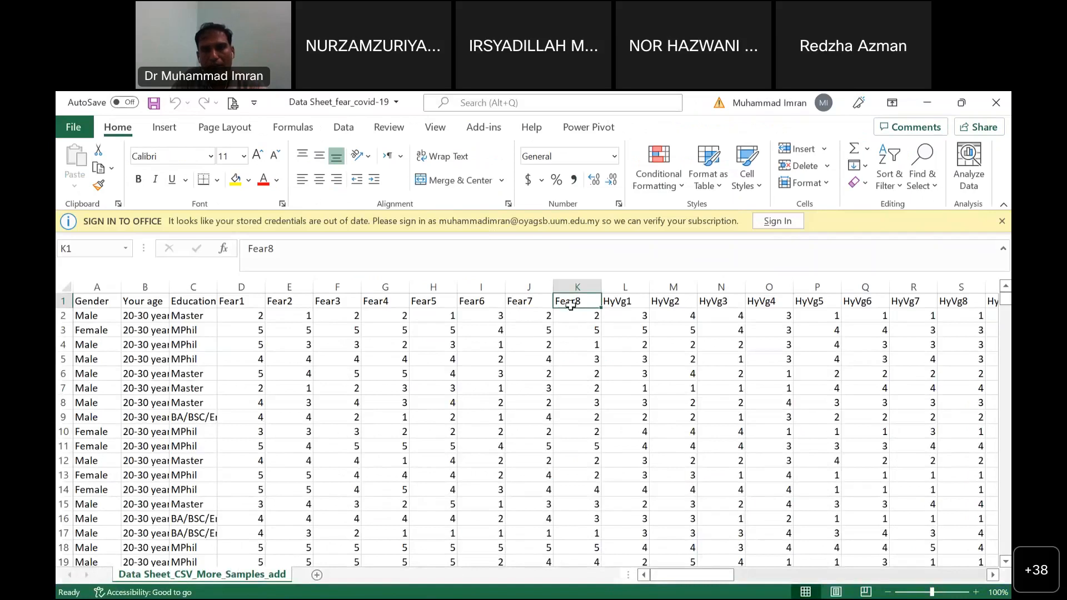
click(623, 303)
click(674, 312)
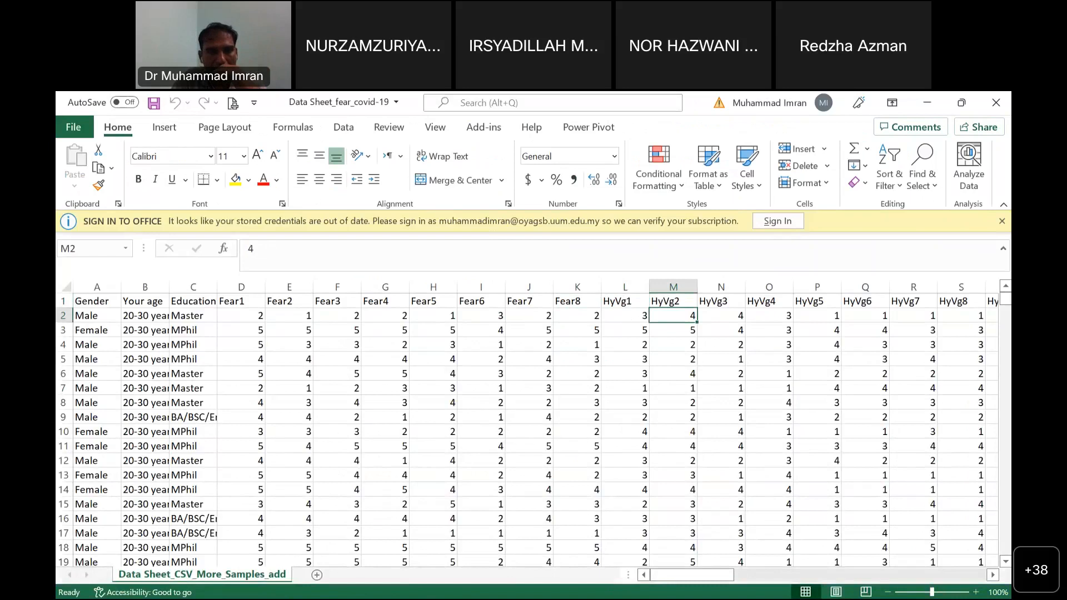
- Go back to the questionnaire in Word and read the four hypervigilance items, including the list of bodily sensations
key(alt+Tab)
scroll(533, 405, down, 7)
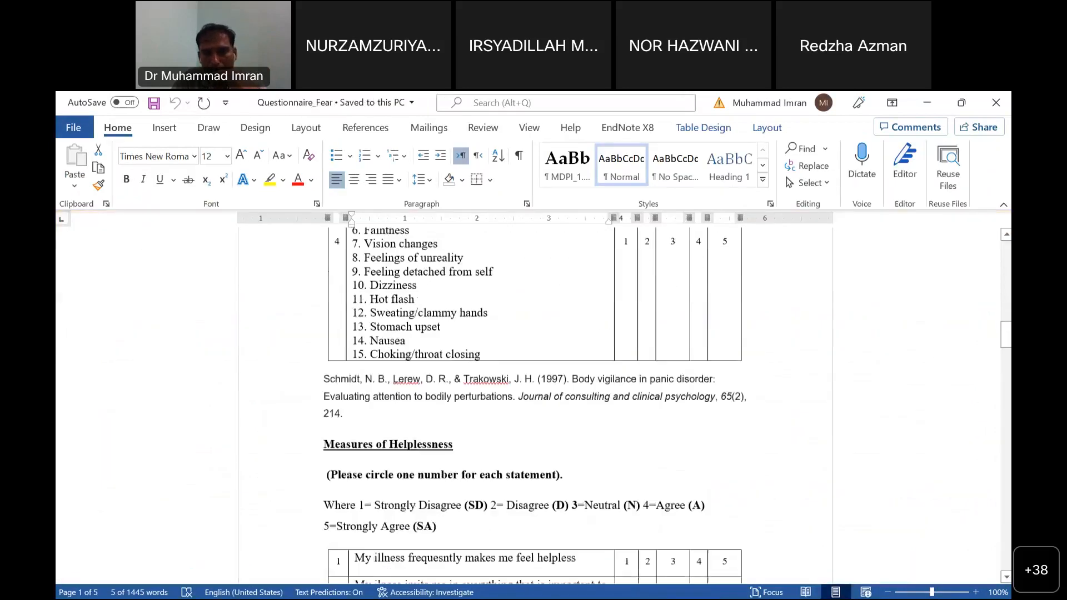
scroll(534, 406, up, 4)
click(687, 567)
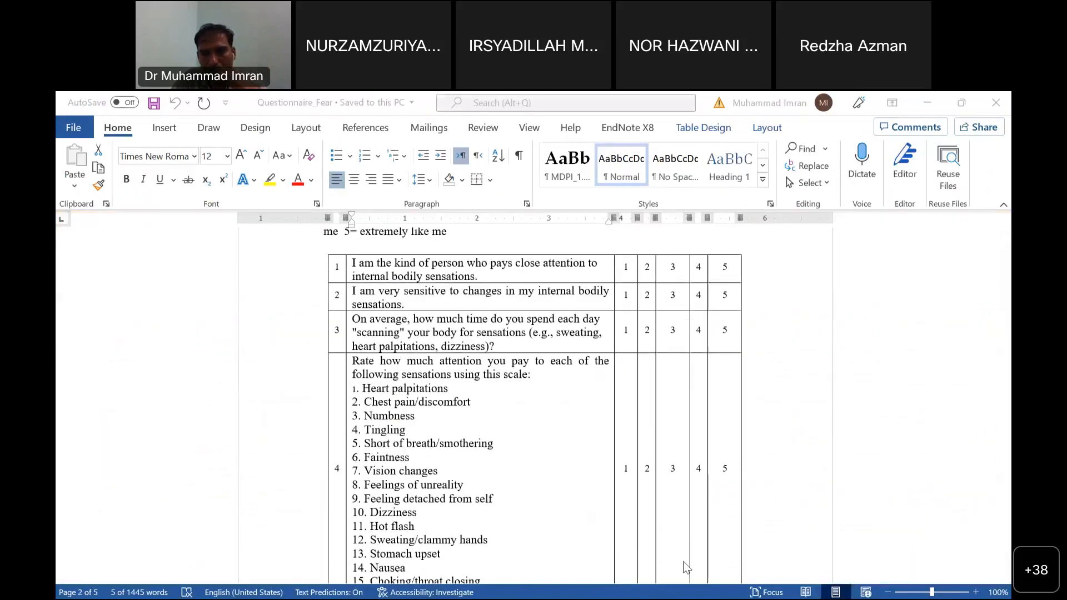
- Return to the "Data Sheet_fear_covid-19" workbook and examine the remaining hypervigilance headers up to HyVg12 and the first helplessness column, Help1
click(686, 568)
drag(709, 578, 717, 578)
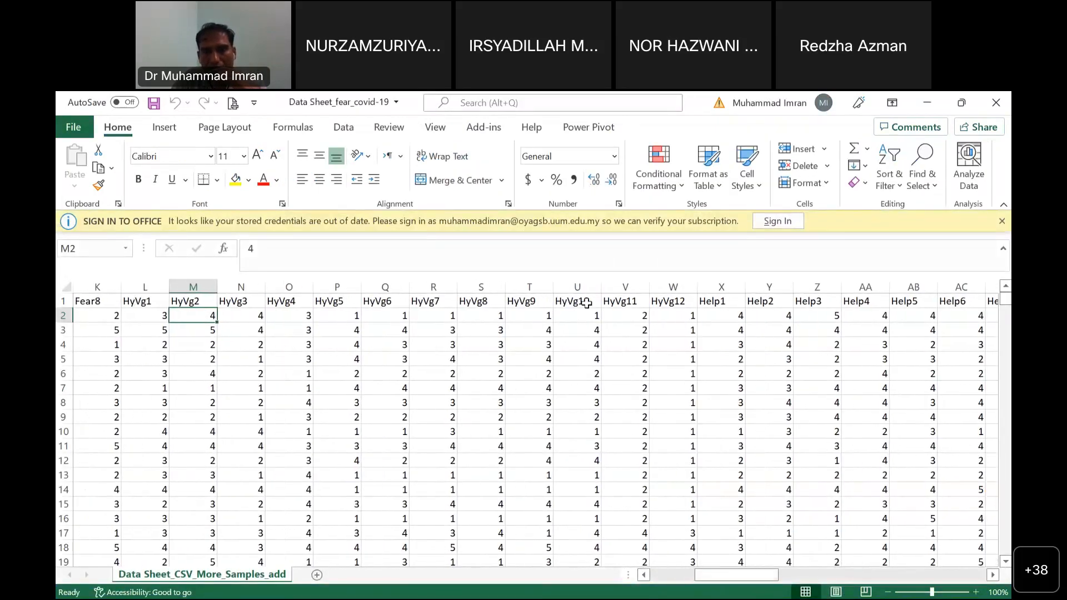
click(687, 303)
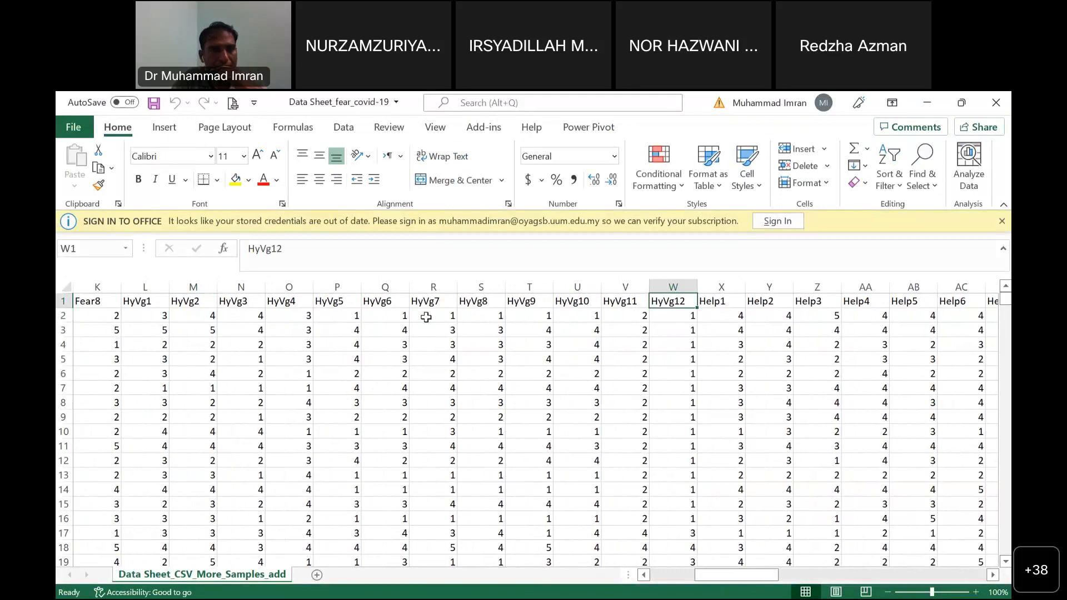
click(349, 315)
click(722, 303)
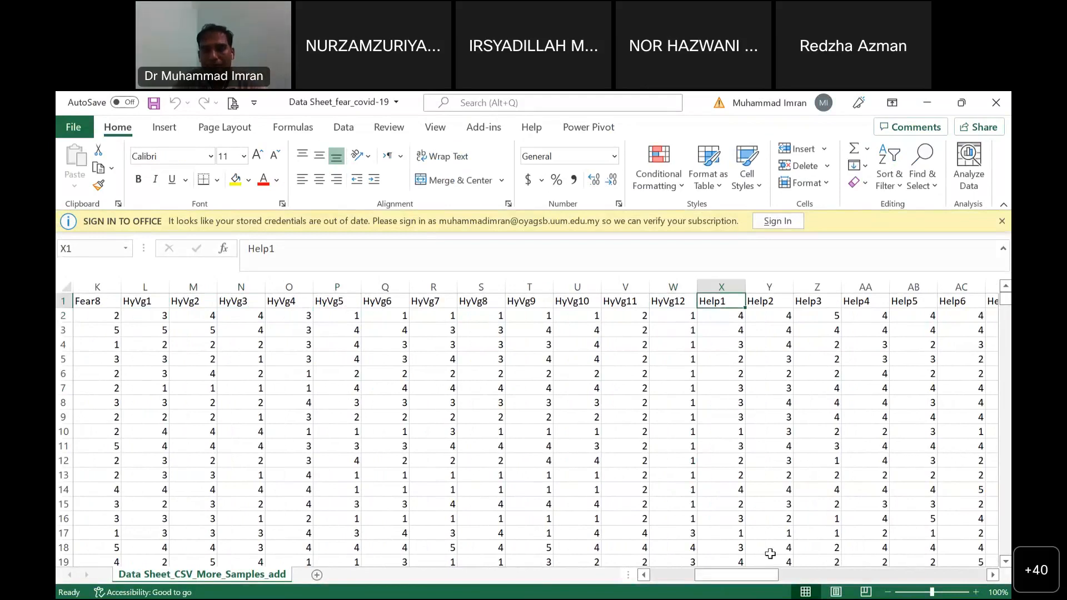
drag(738, 575, 675, 584)
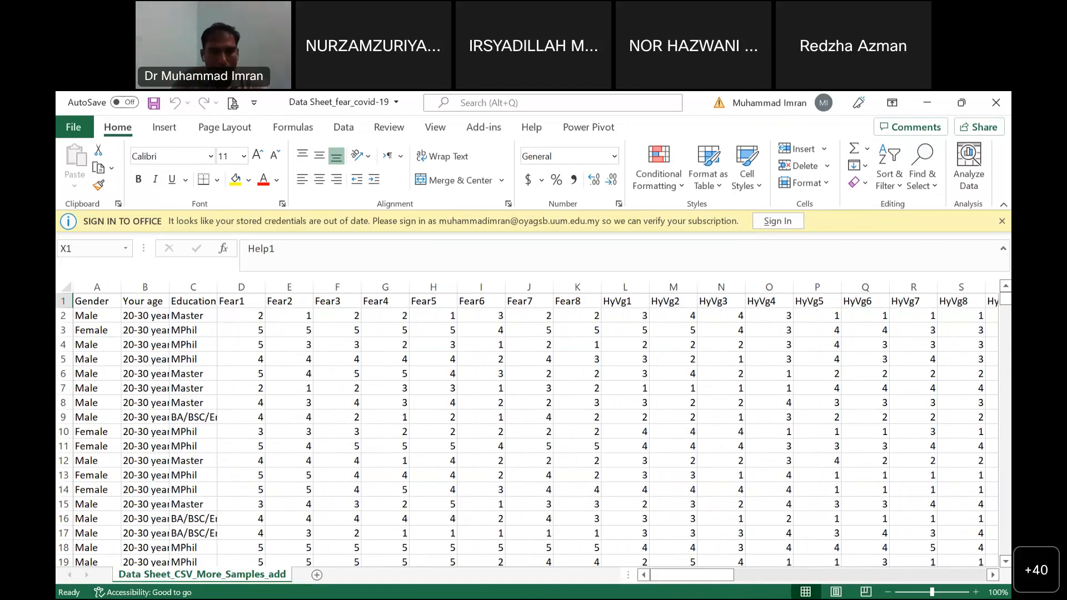
- Switch to IBM SPSS Statistics and compare the data view and variable view of the untitled dataset
key(alt+Tab)
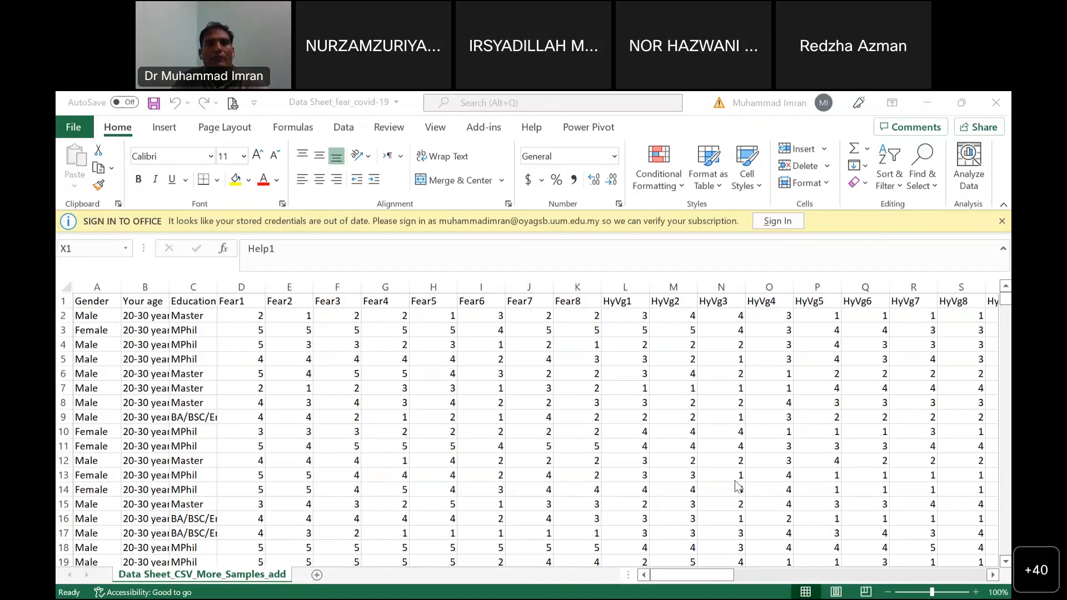
key(alt+Tab)
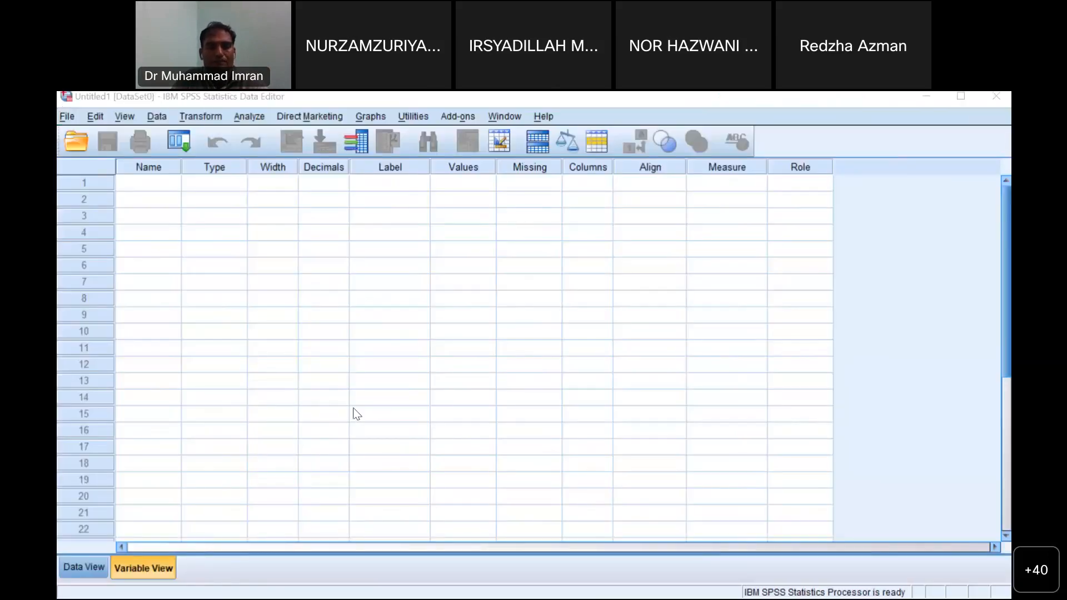
click(80, 568)
click(117, 572)
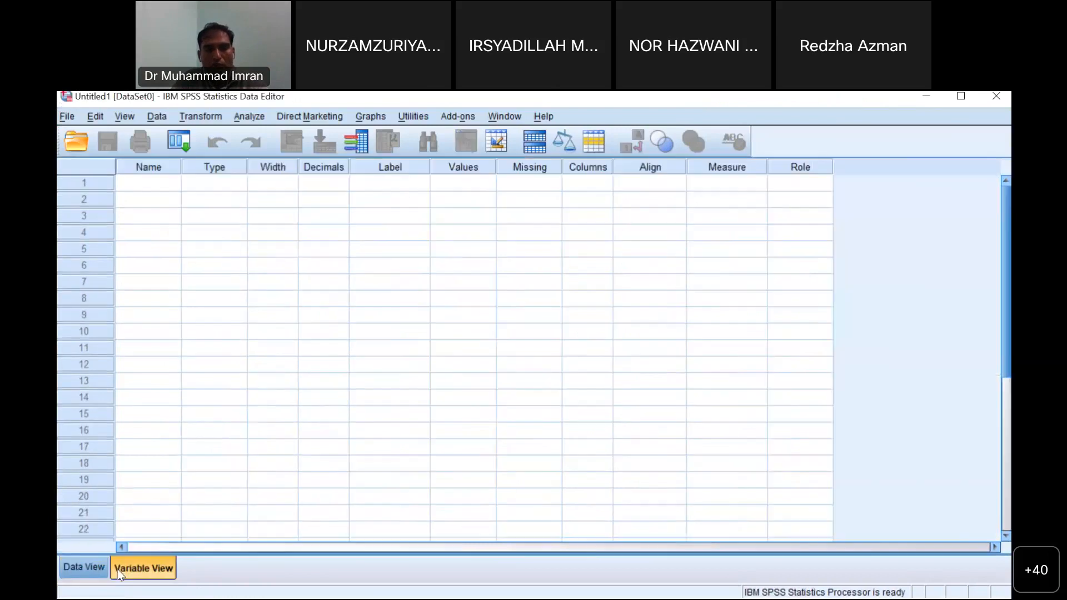
click(88, 562)
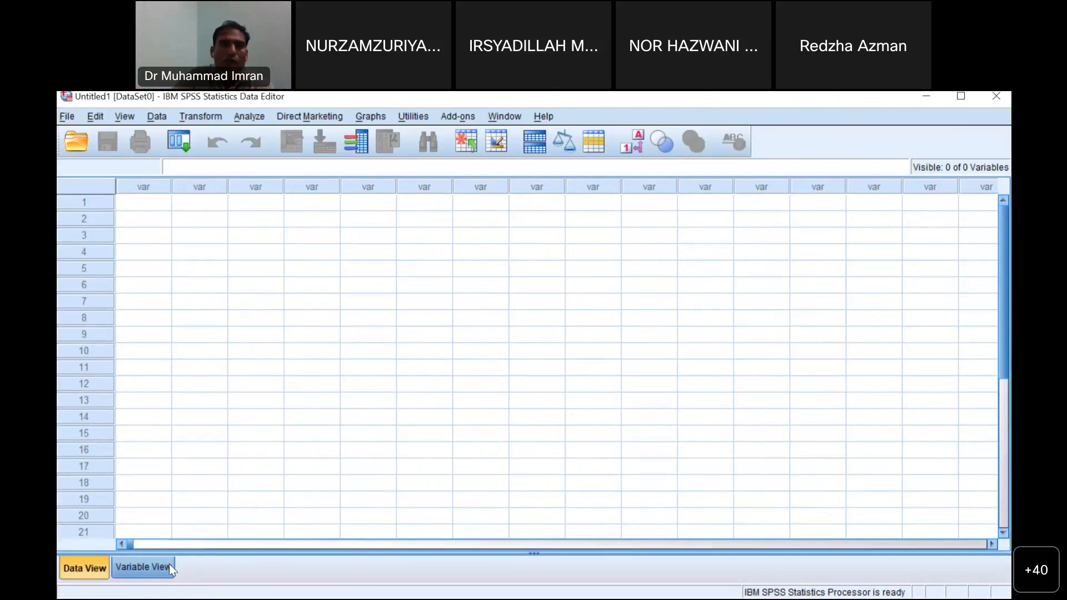
click(164, 565)
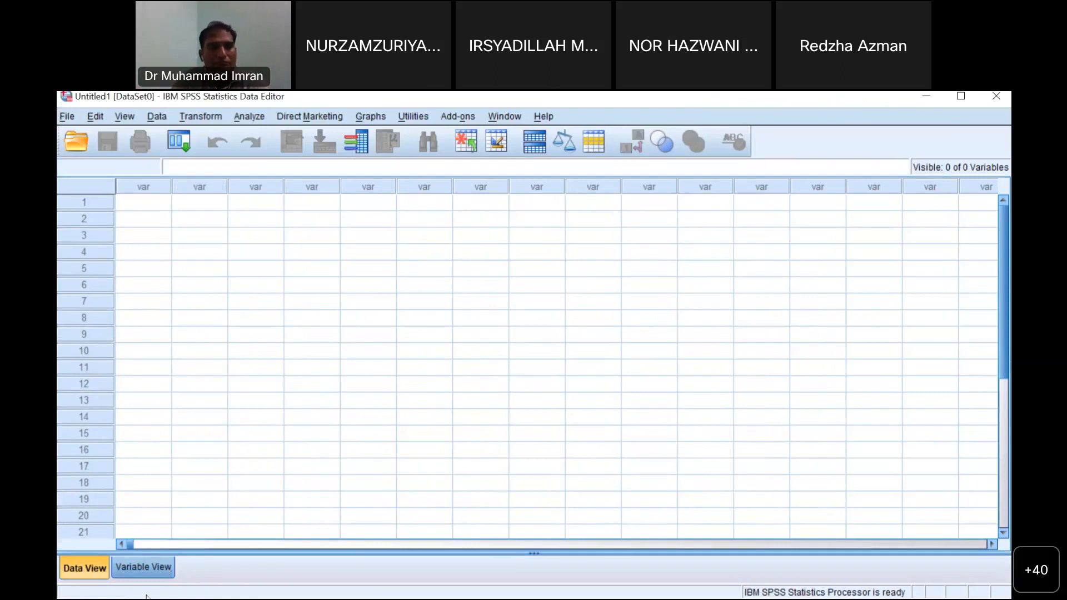
- Define the first variable in the untitled dataset with the name GENDER, keeping the Numeric type
click(134, 186)
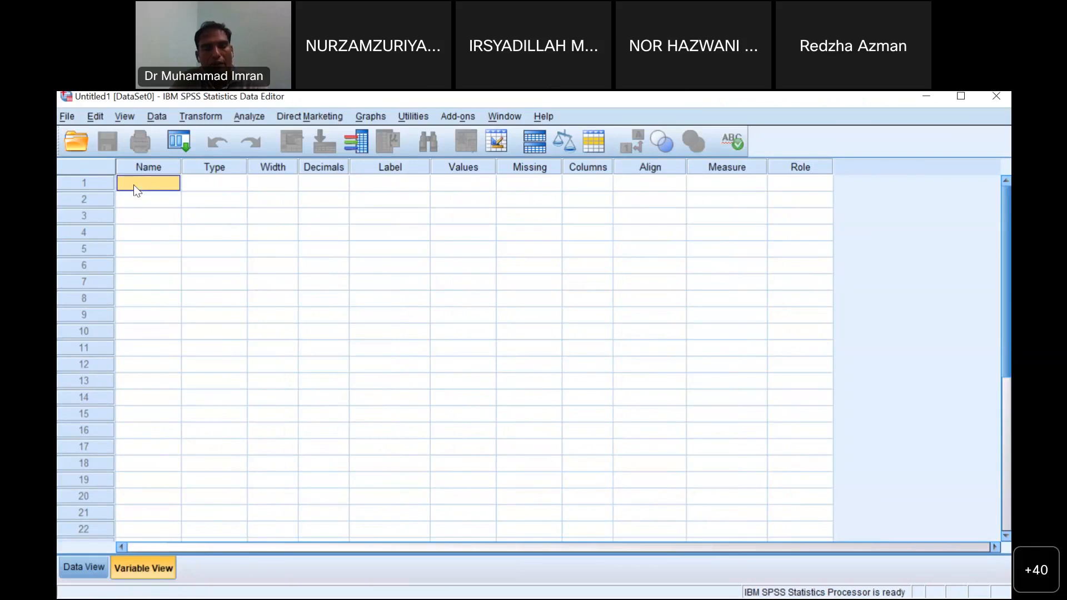
text(PEOU)
key(BackSpace)
key(BackSpace)
key(BackSpace)
key(BackSpace)
text(GENDER)
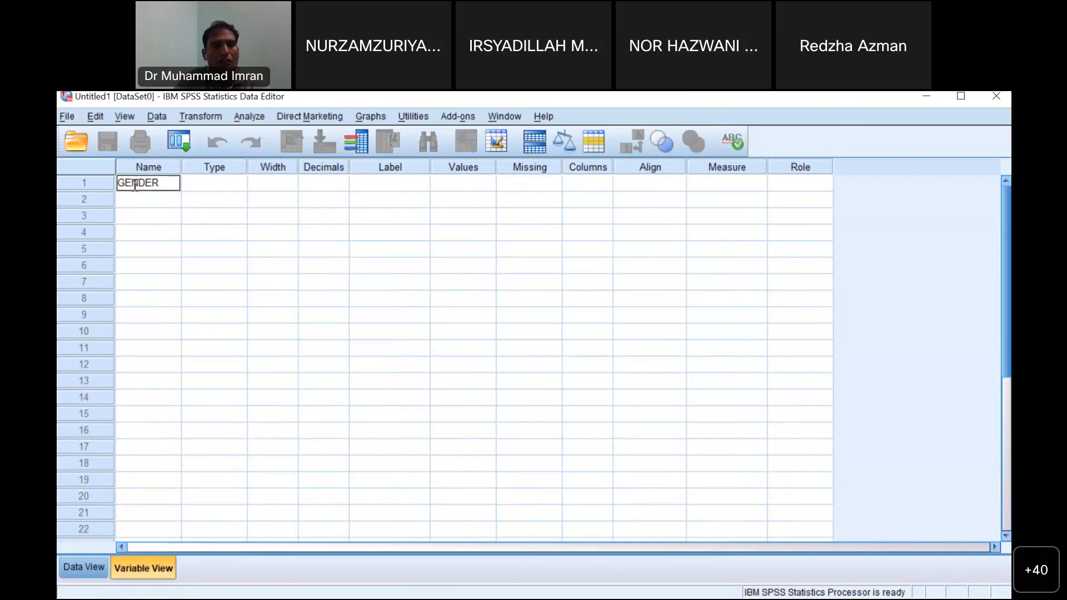
click(219, 185)
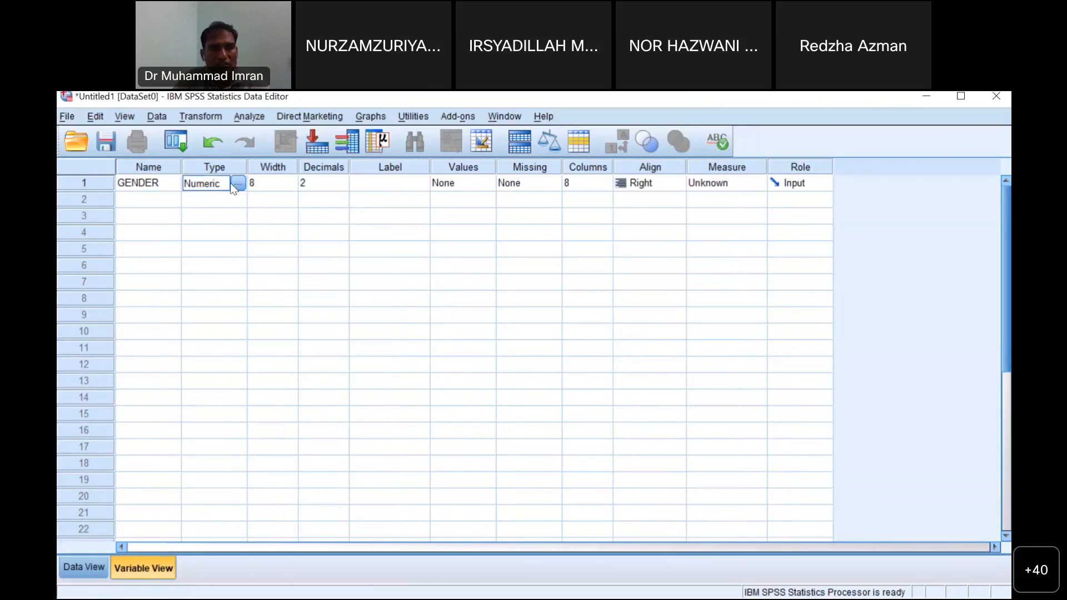
click(392, 189)
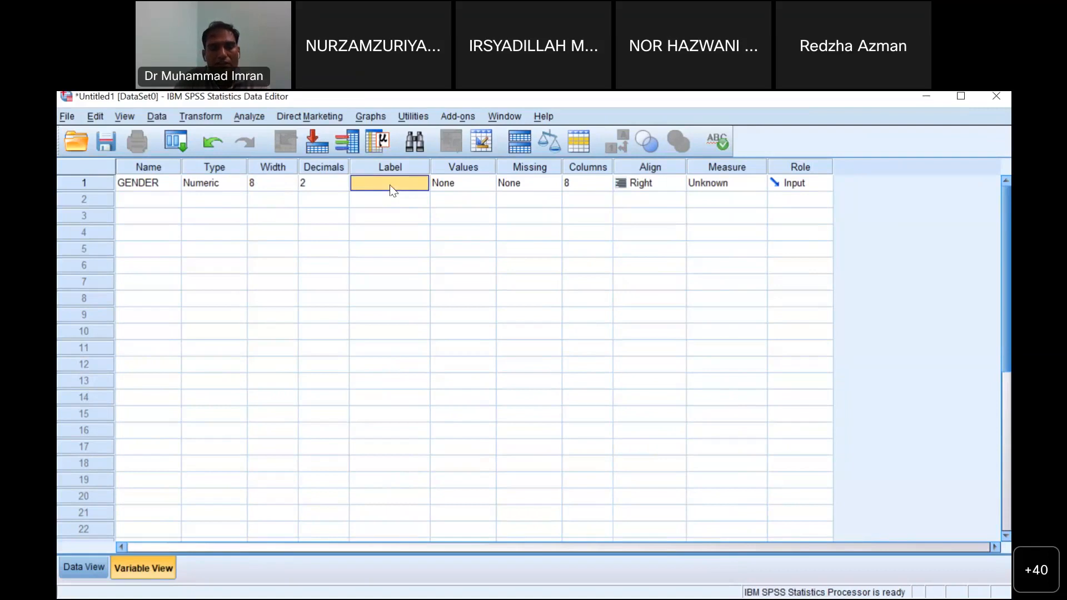
click(390, 185)
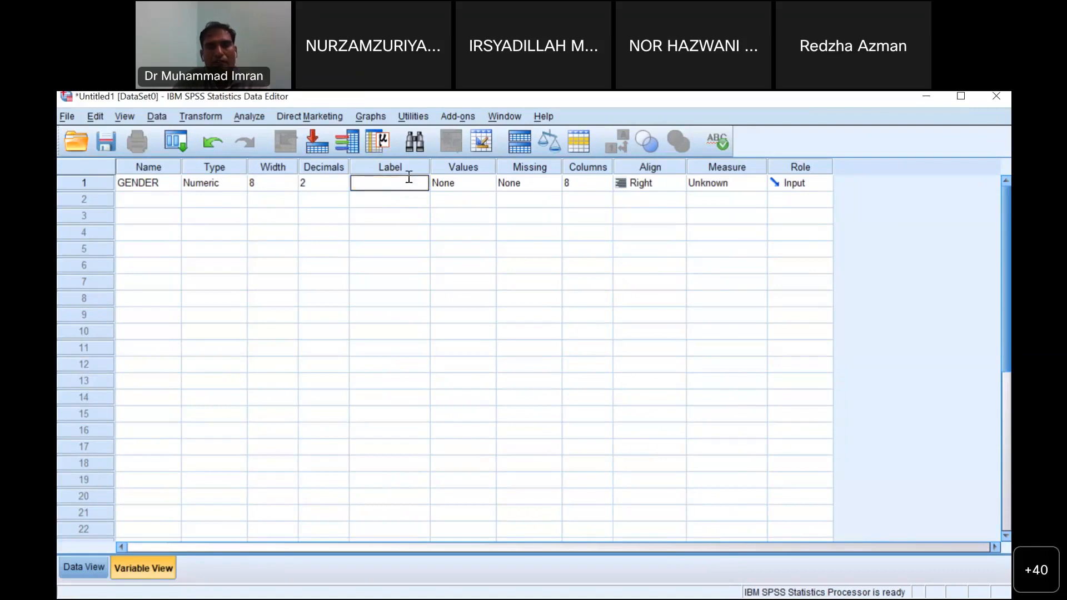
- Start the value labels of the GENDER variable by adding value 1 with the label "Male"
click(485, 187)
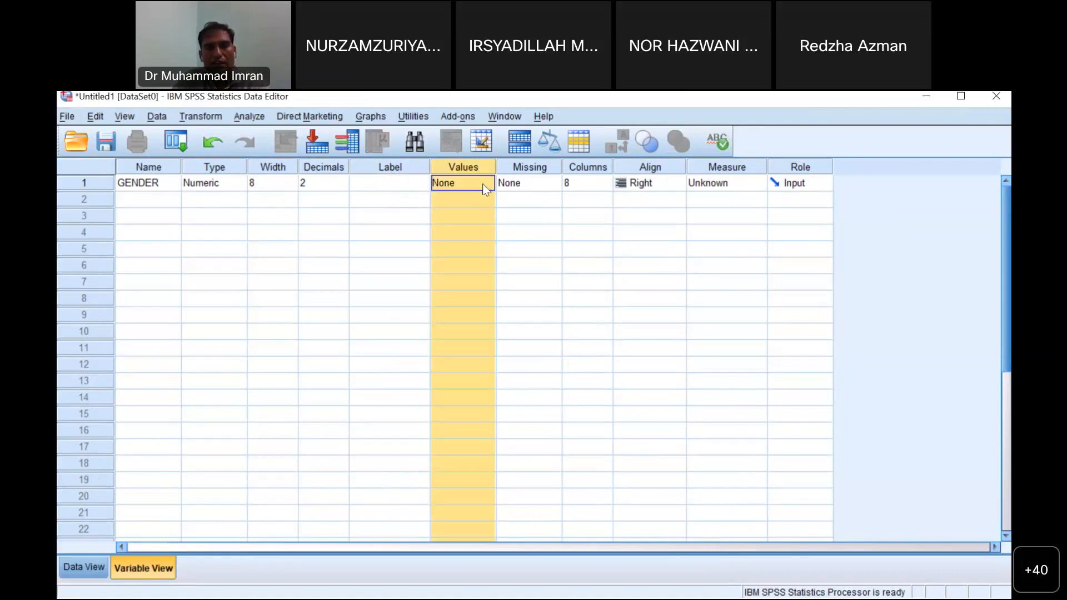
click(483, 183)
text(Male)
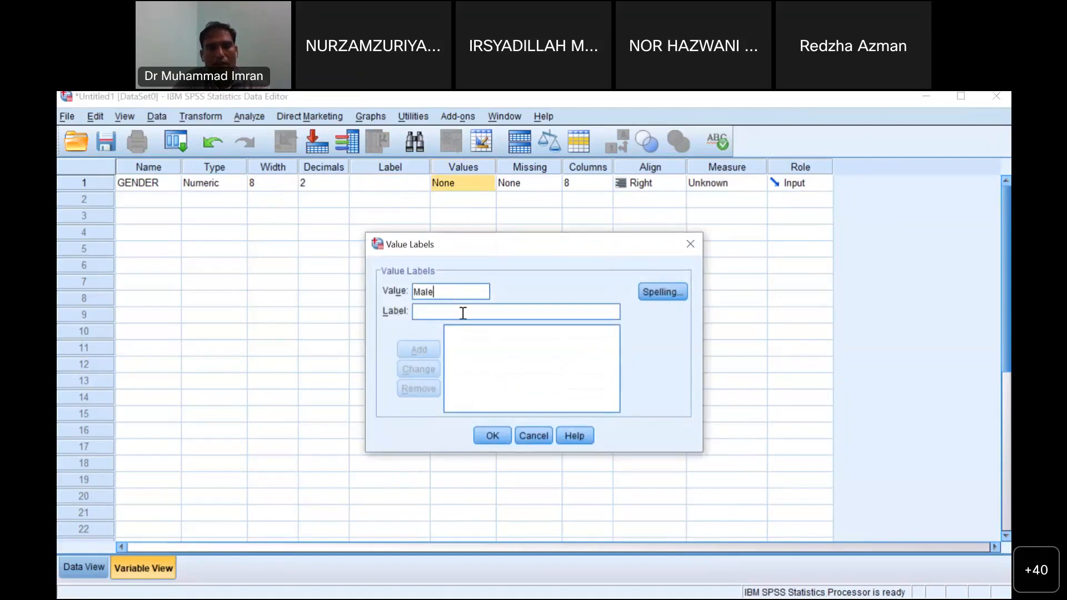
drag(447, 291, 413, 286)
text(1)
click(437, 310)
text(Male)
click(419, 350)
- Add value 2 with the label "Female" to GENDER and accept the value labels
click(447, 293)
text(2)
click(442, 311)
text(Female)
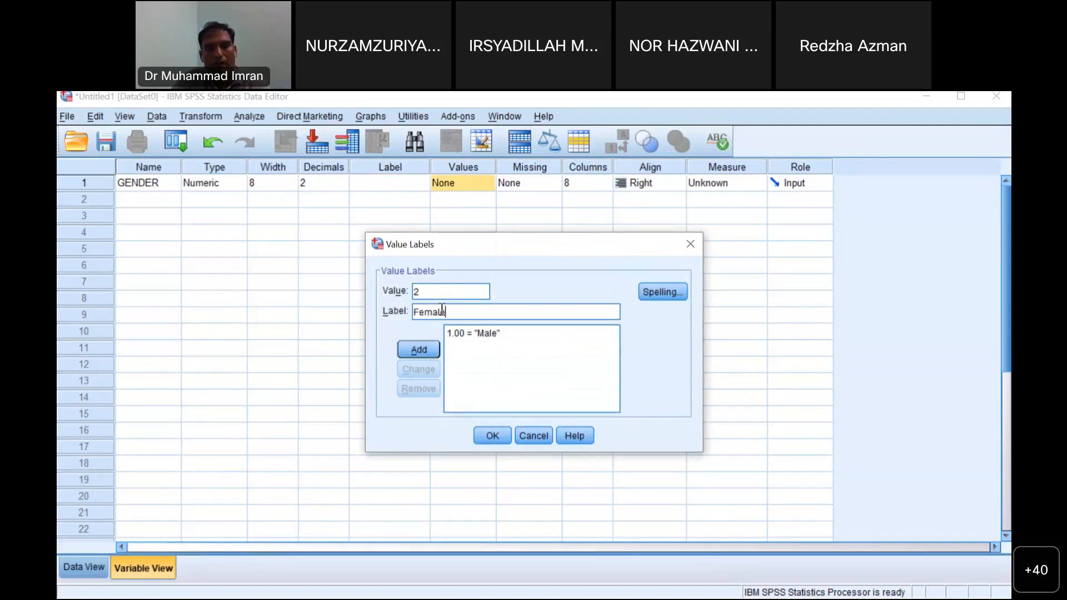
key(BackSpace)
key(BackSpace)
key(BackSpace)
key(BackSpace)
text(male)
click(421, 350)
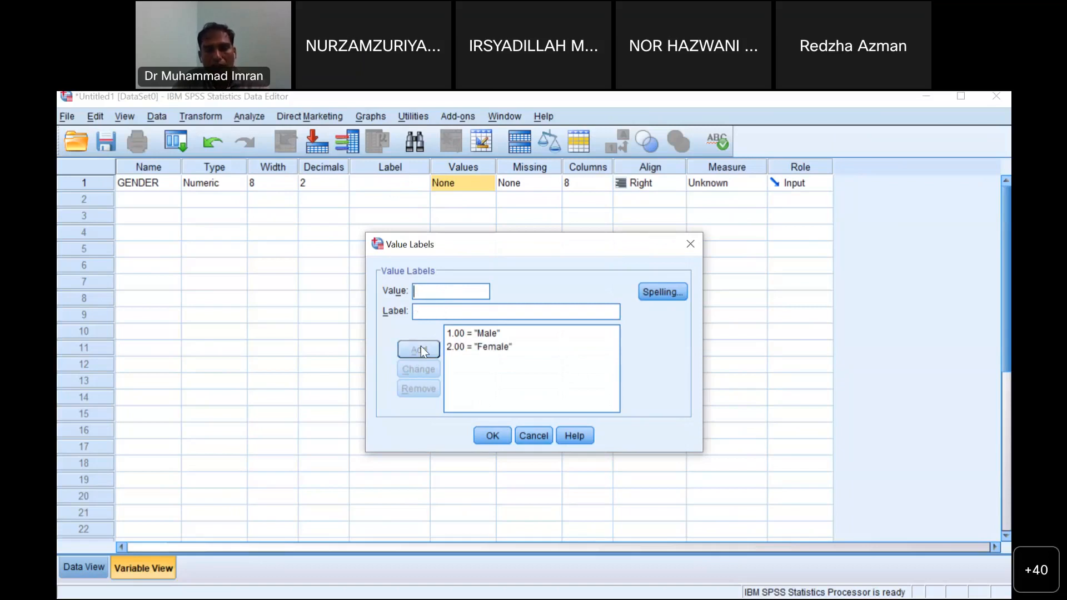
click(492, 436)
- Give the GENDER variable the label "Gender" and set its measurement level to Nominal
click(401, 187)
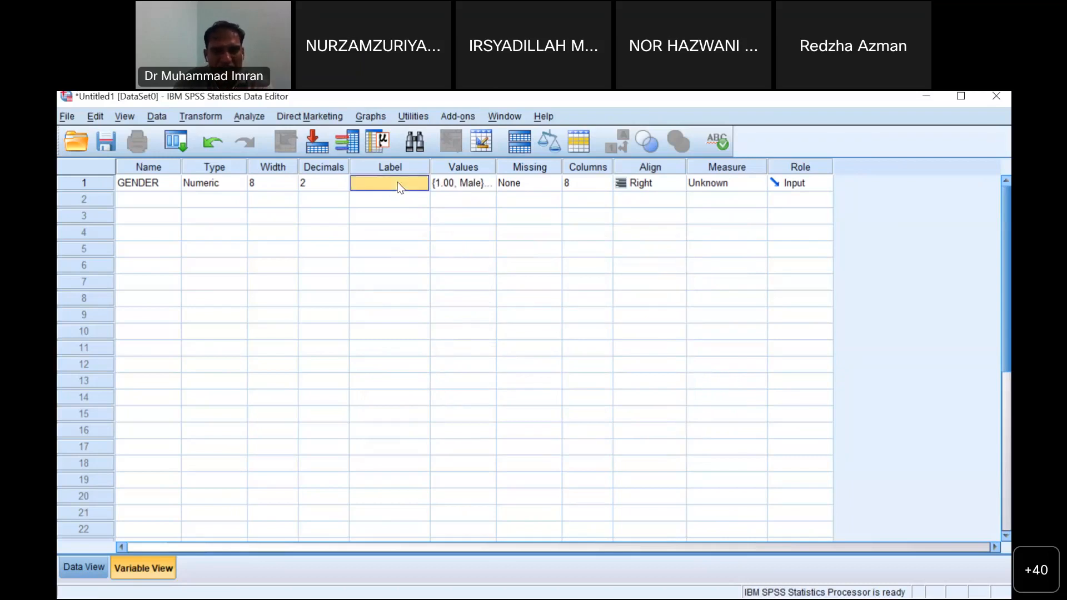
text(Ge)
text(n)
key(BackSpace)
text(ender)
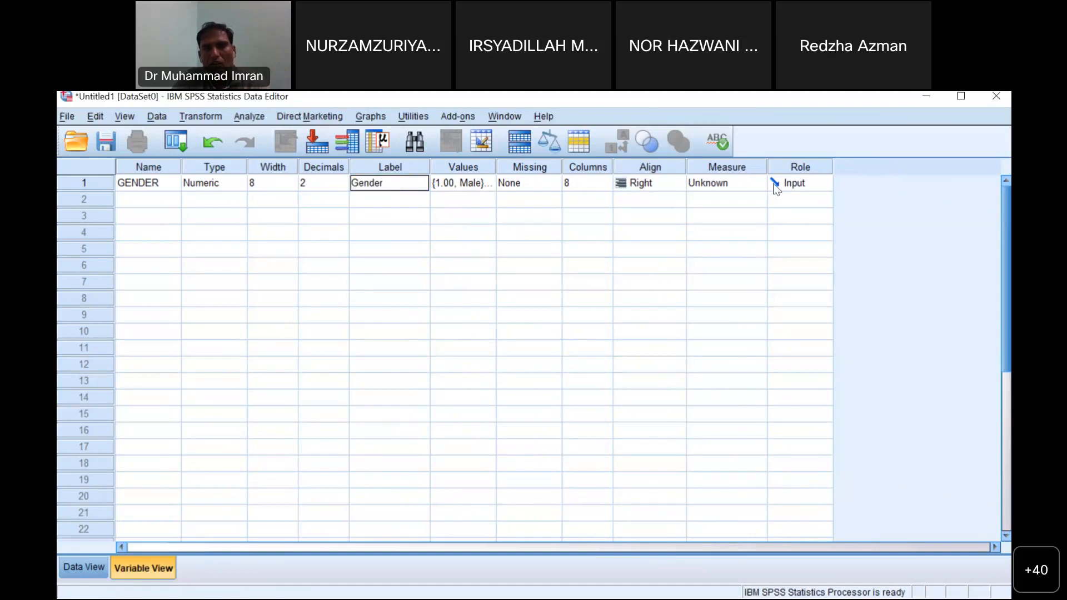
click(843, 140)
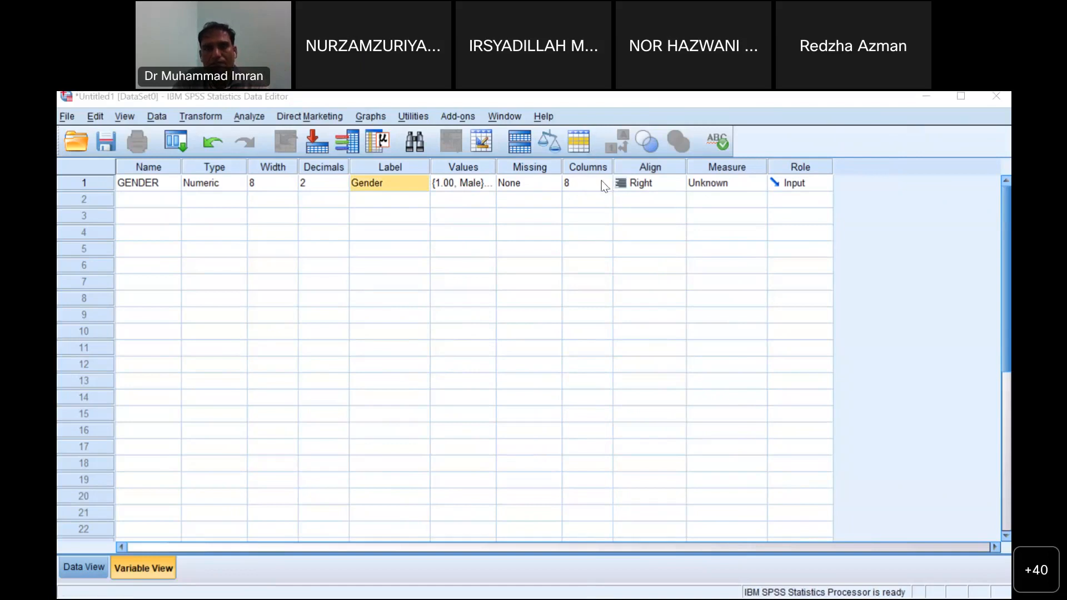
click(723, 190)
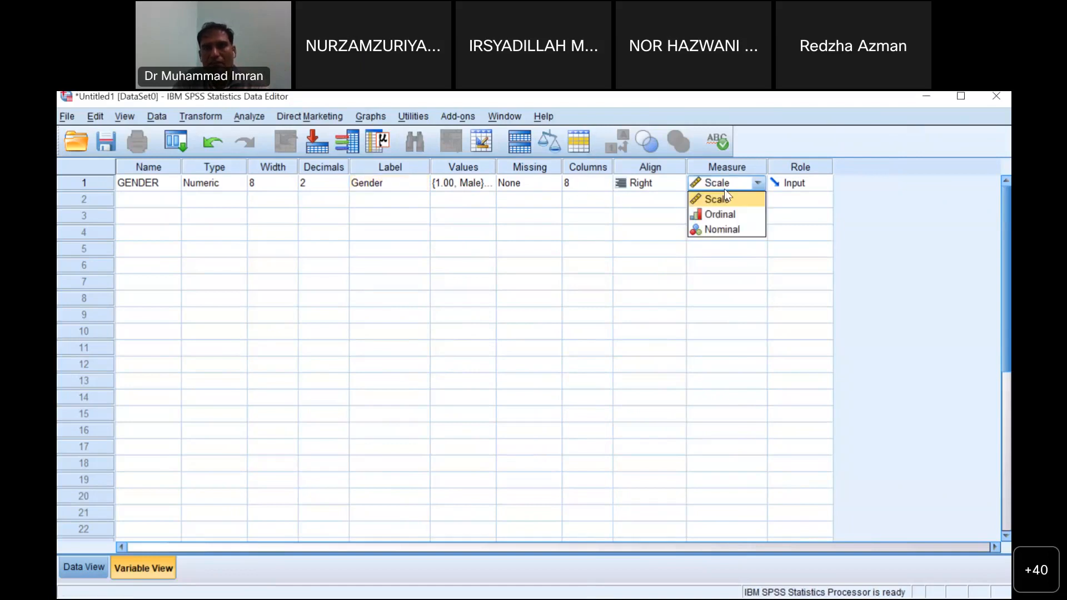
click(718, 228)
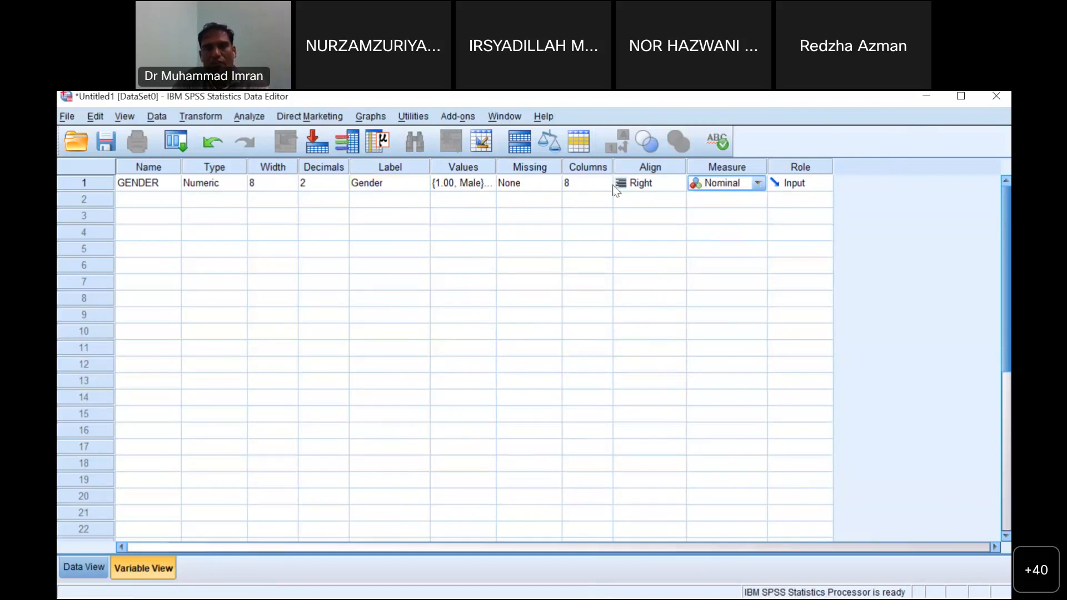
- Enter the sample codes 1, 2, 1, 2 and 3 in the first five cases of the GENDER column
click(82, 565)
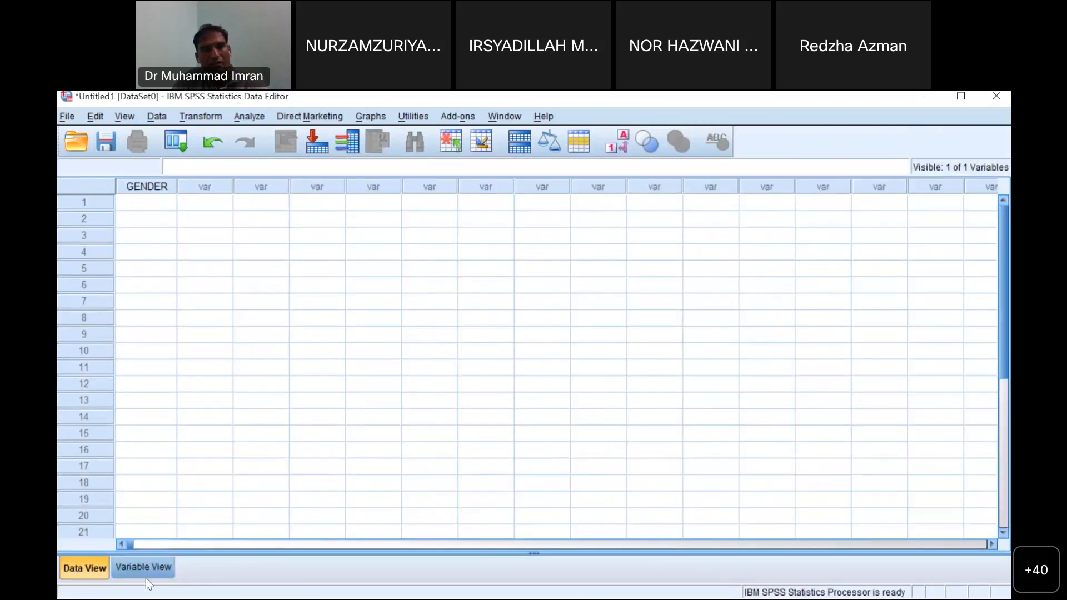
click(159, 207)
text(1)
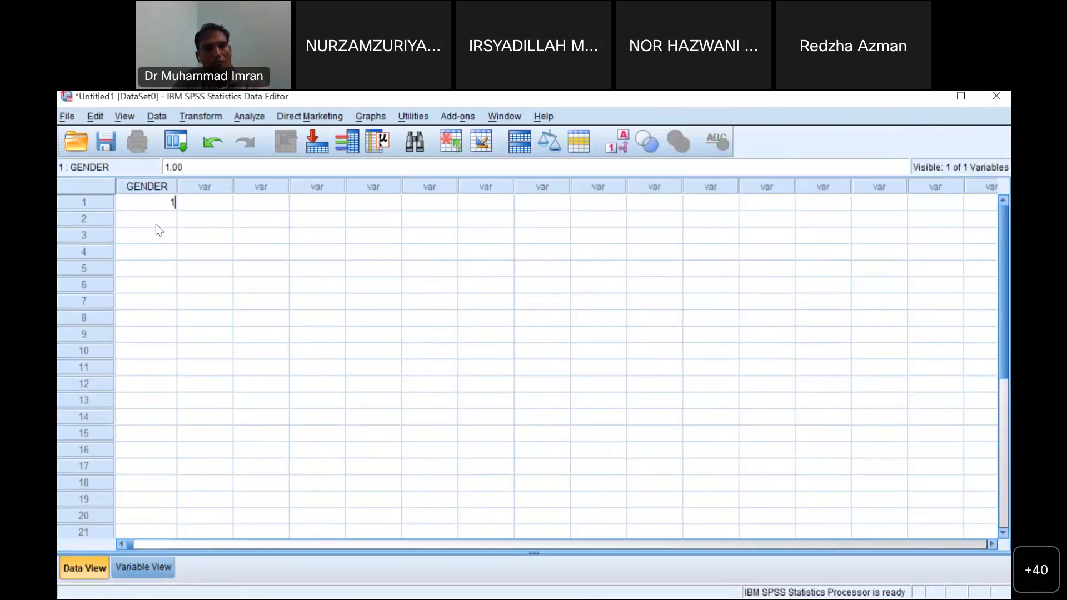
key(Return)
text(2)
key(Return)
text(1)
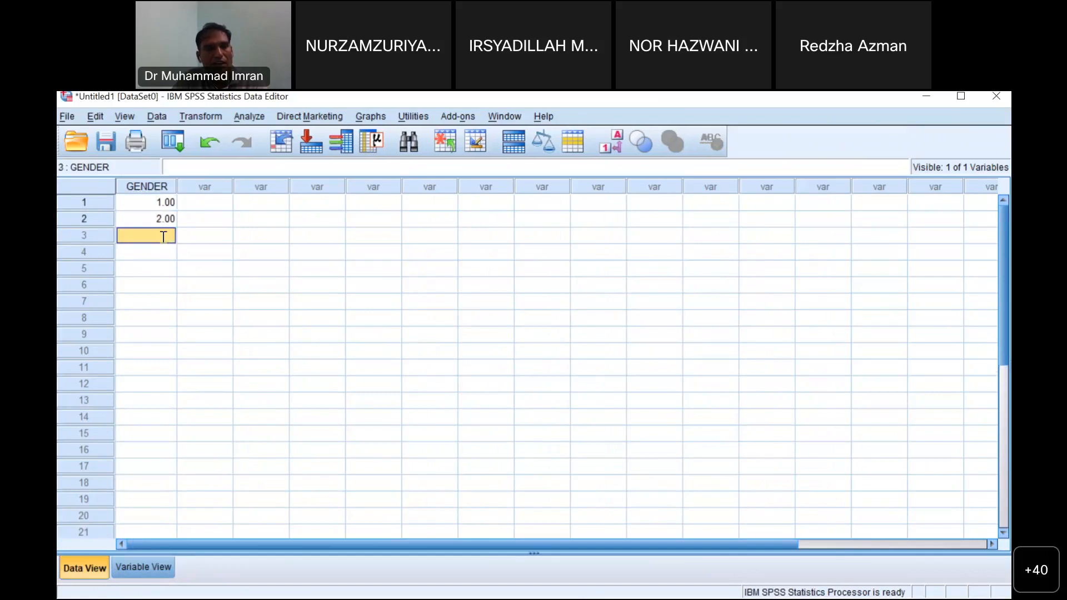
click(161, 253)
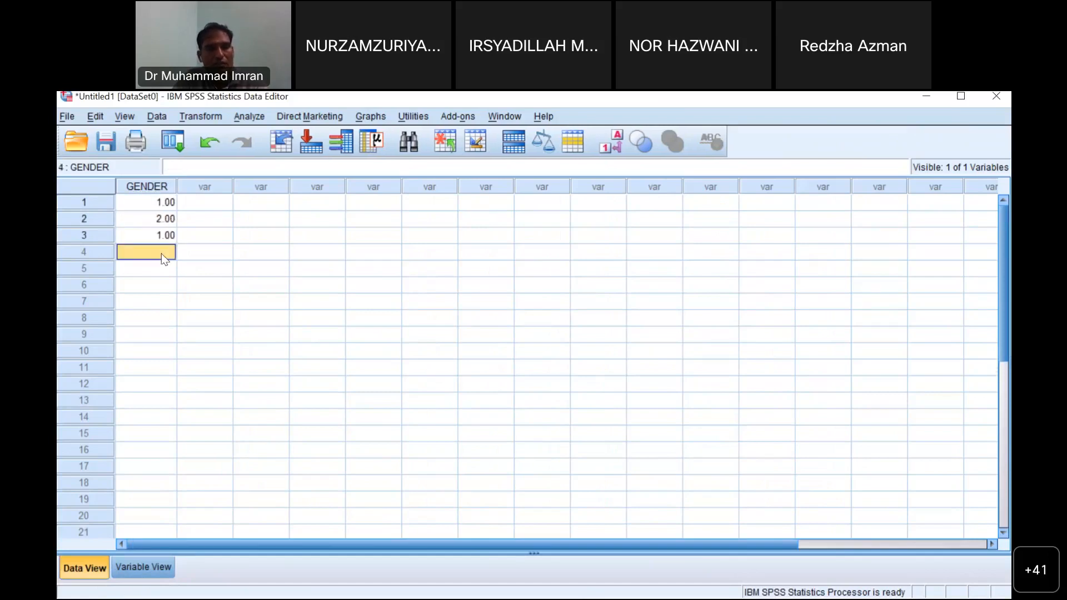
text(2)
key(Return)
text(3)
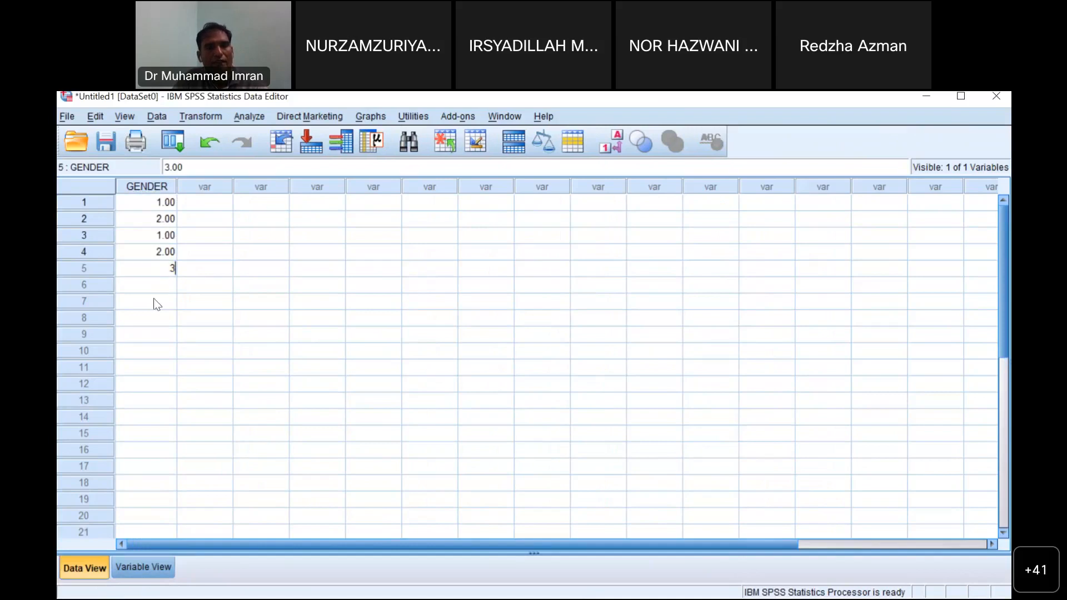
click(155, 279)
- Add a second variable named Education below GENDER in the variable definitions
click(131, 560)
click(157, 202)
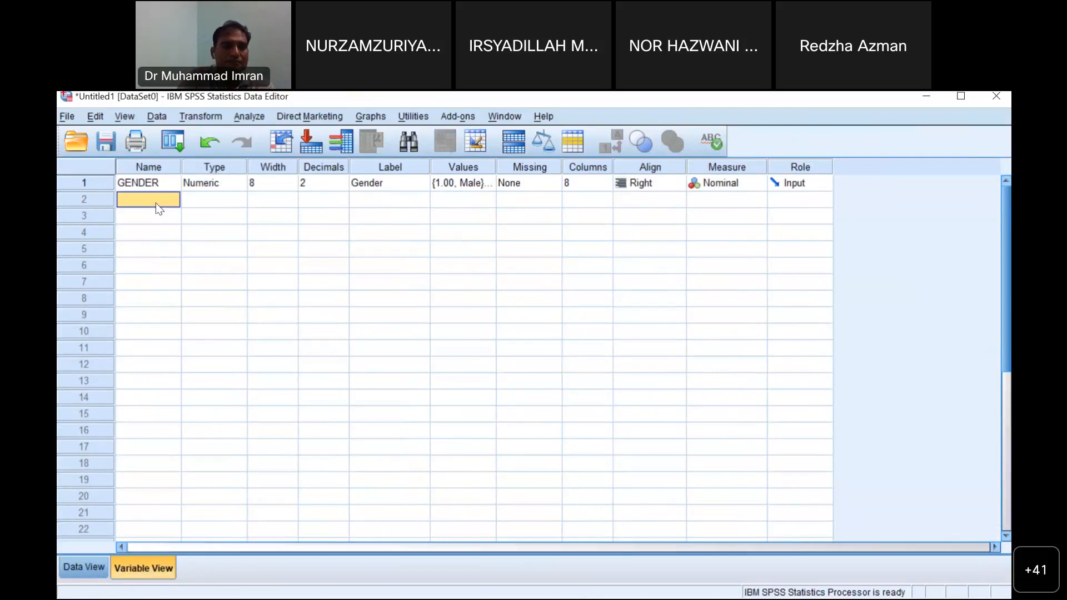
click(87, 569)
key(ctrl+t)
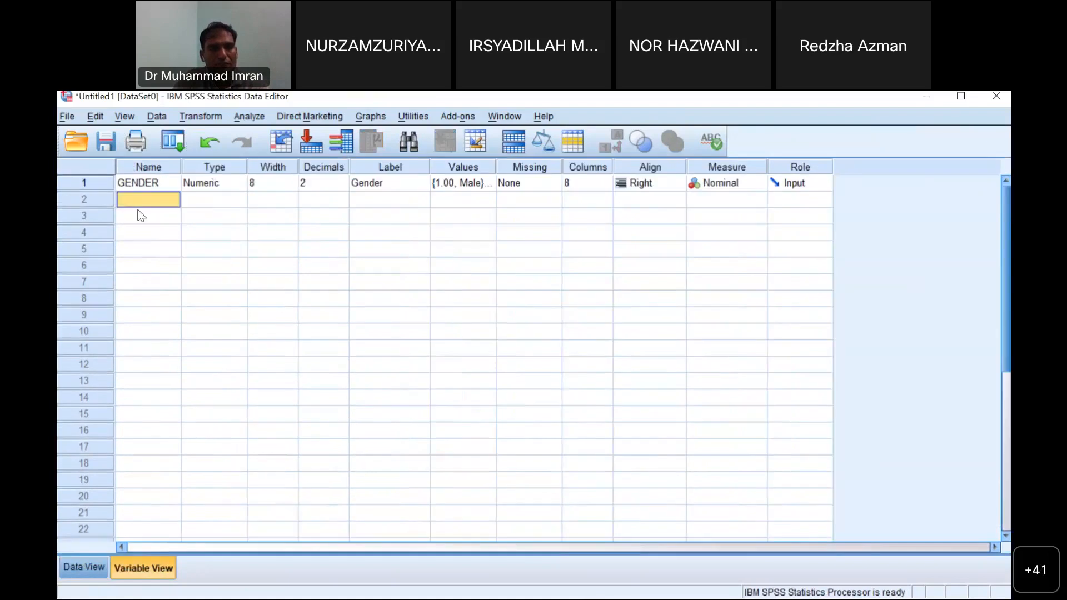
text(Education)
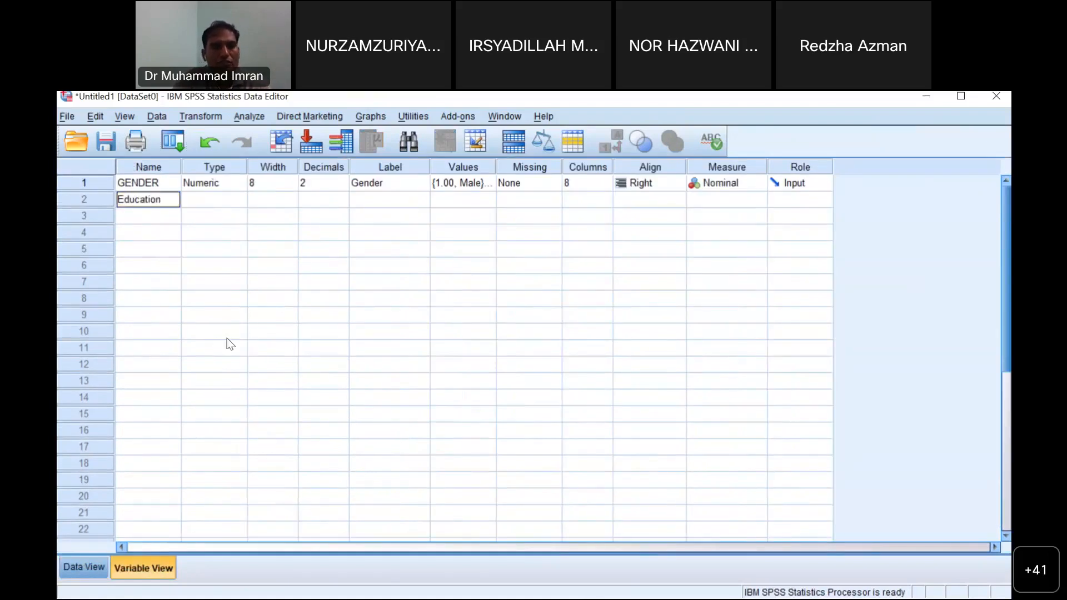
click(206, 204)
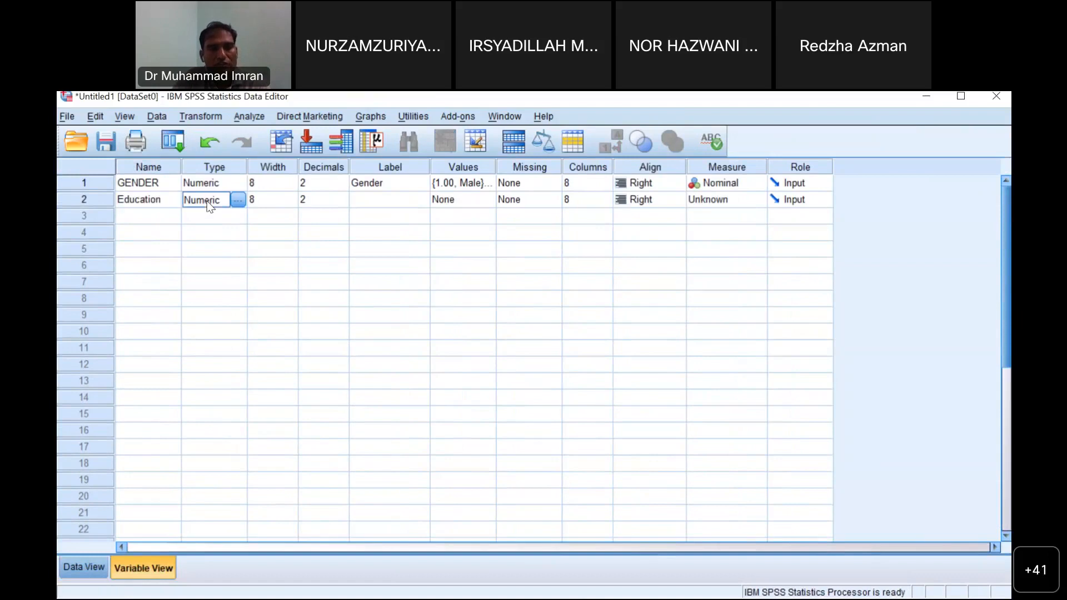
click(373, 205)
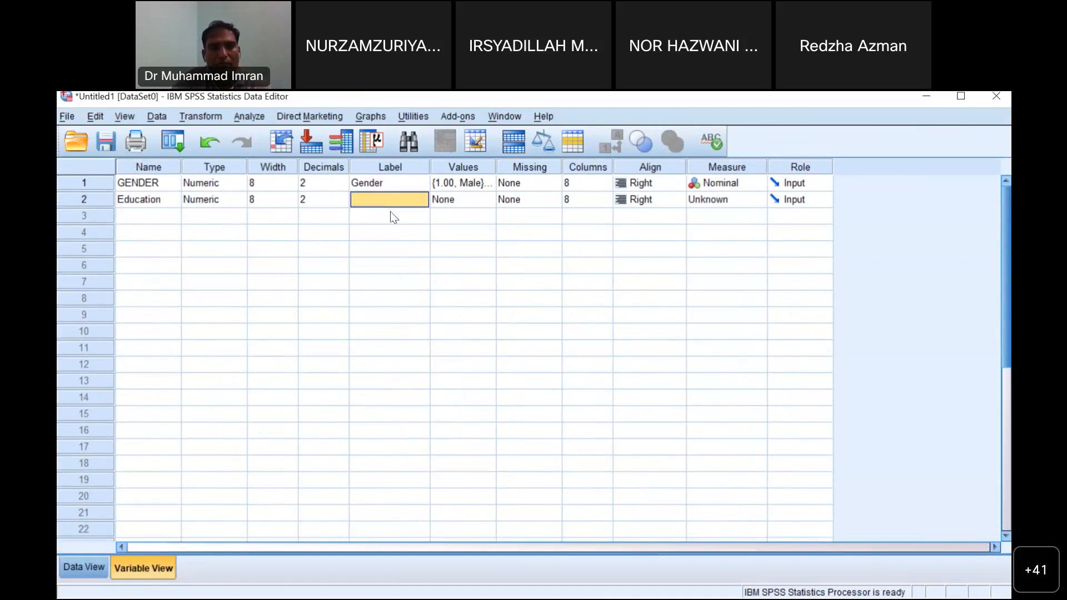
click(467, 205)
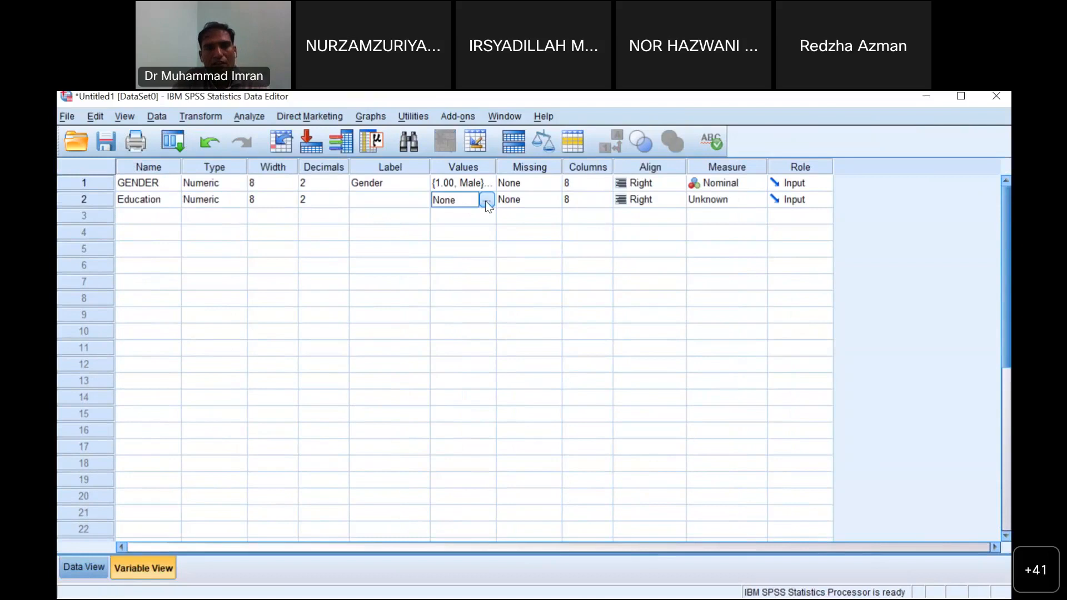
click(486, 201)
text(1)
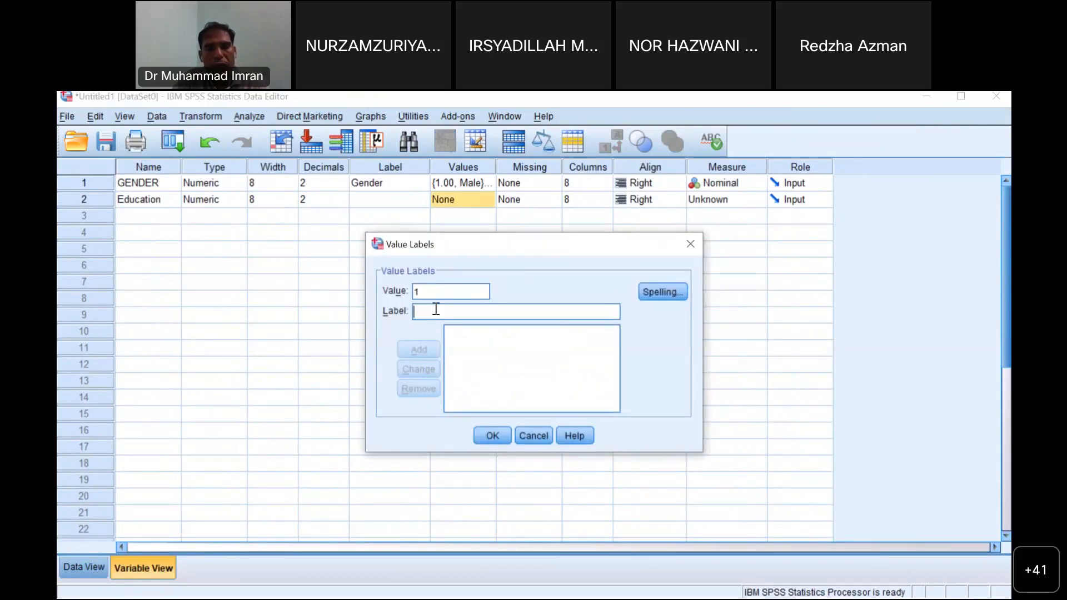
click(436, 310)
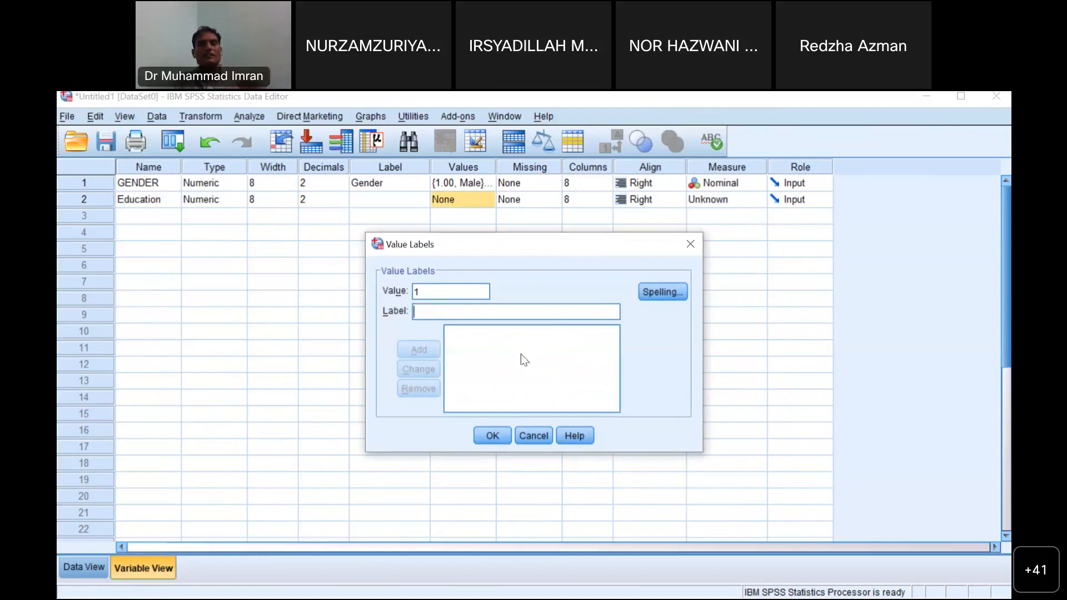
click(691, 244)
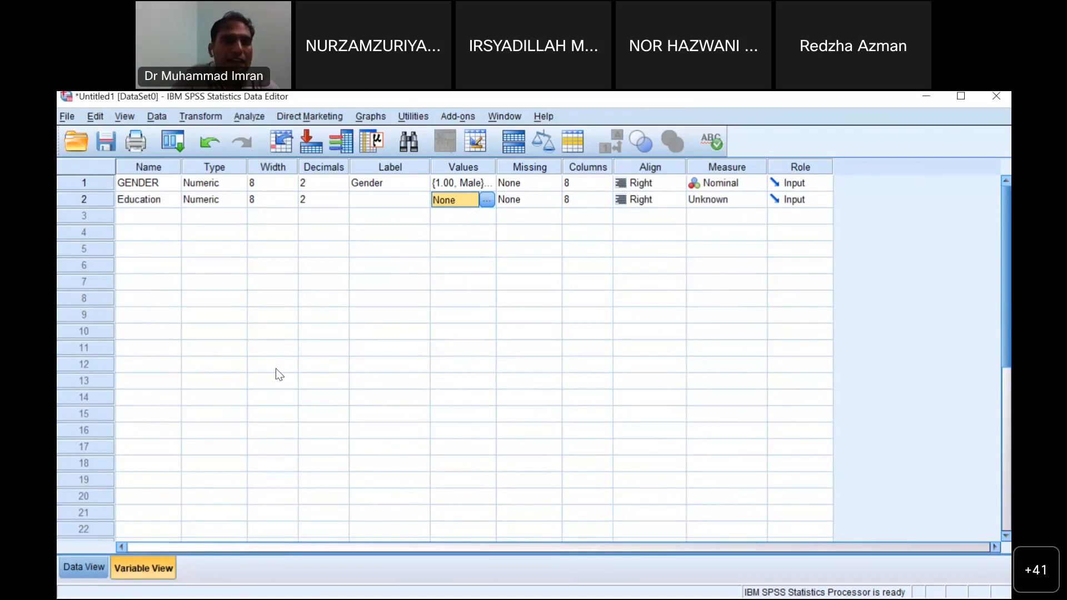
- Try to clear all attributes of the GENDER and Education variables at once by selecting the cells of the first three rows
click(130, 180)
key(shift+Down)
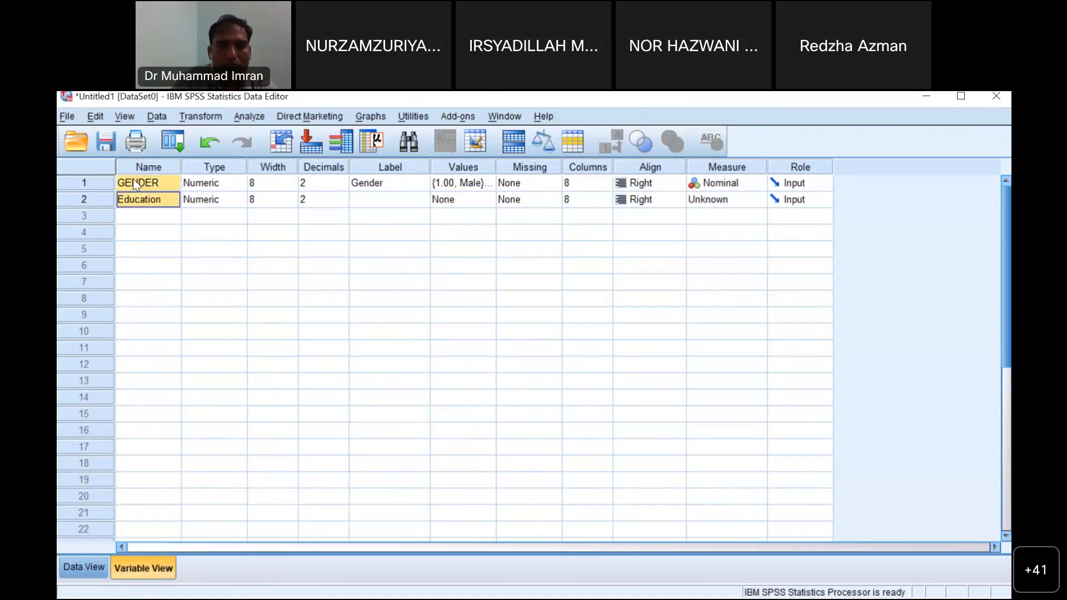
key(shift+Down)
key(shift+Right)
key(shift+Right)
key(shift+Right)
key(shift+Right)
key(shift+Right)
key(shift+Right)
key(shift+Right)
key(shift+Right)
key(shift+Right)
key(shift+Right)
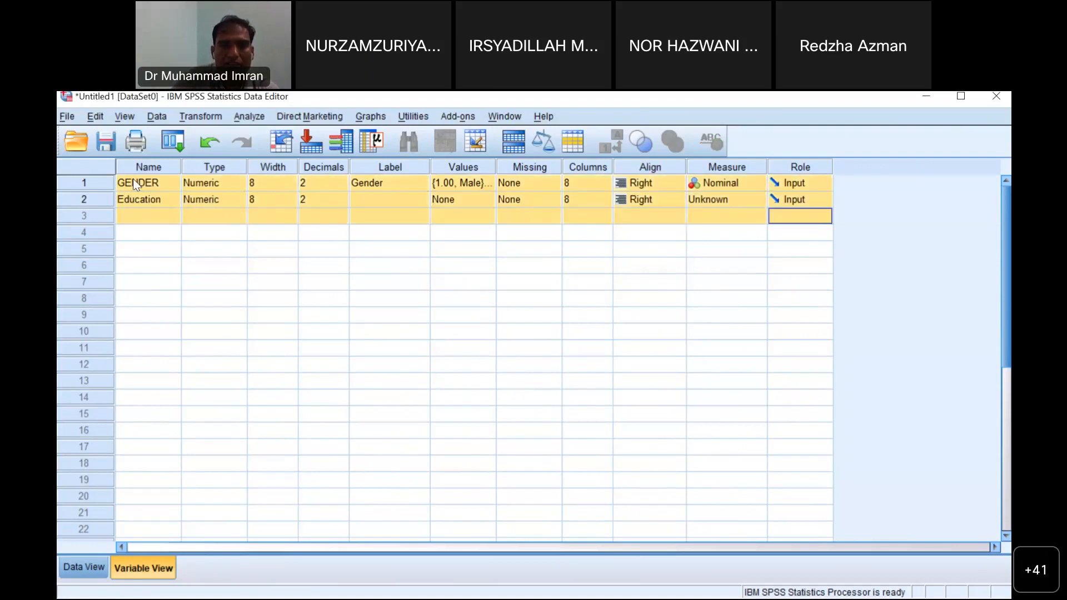
key(Delete)
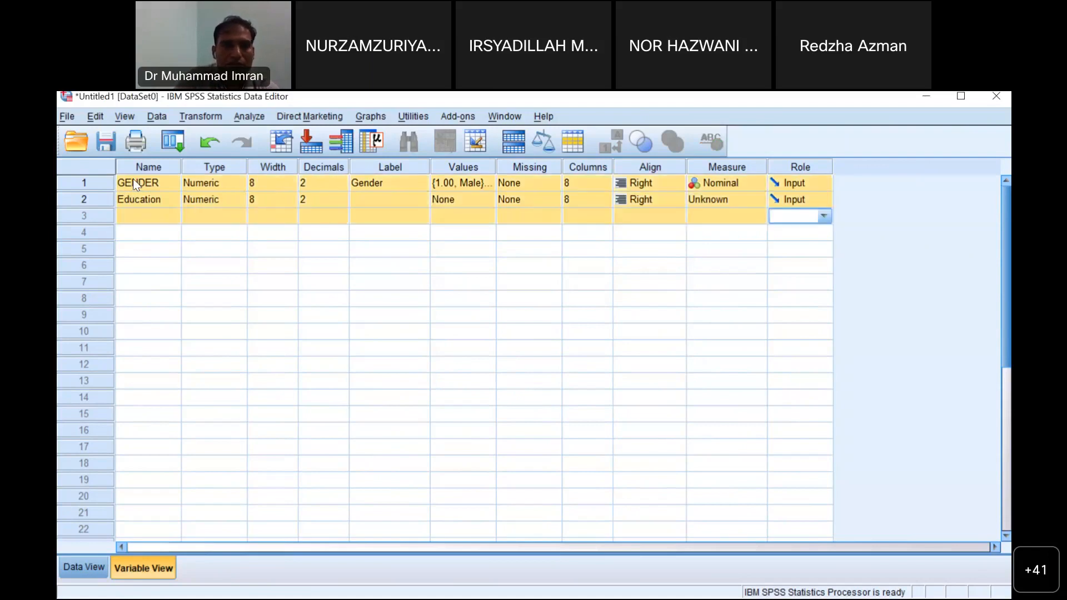
- Delete the GENDER and Education variables from the data set, one row at a time
click(82, 182)
right_click(81, 182)
click(114, 233)
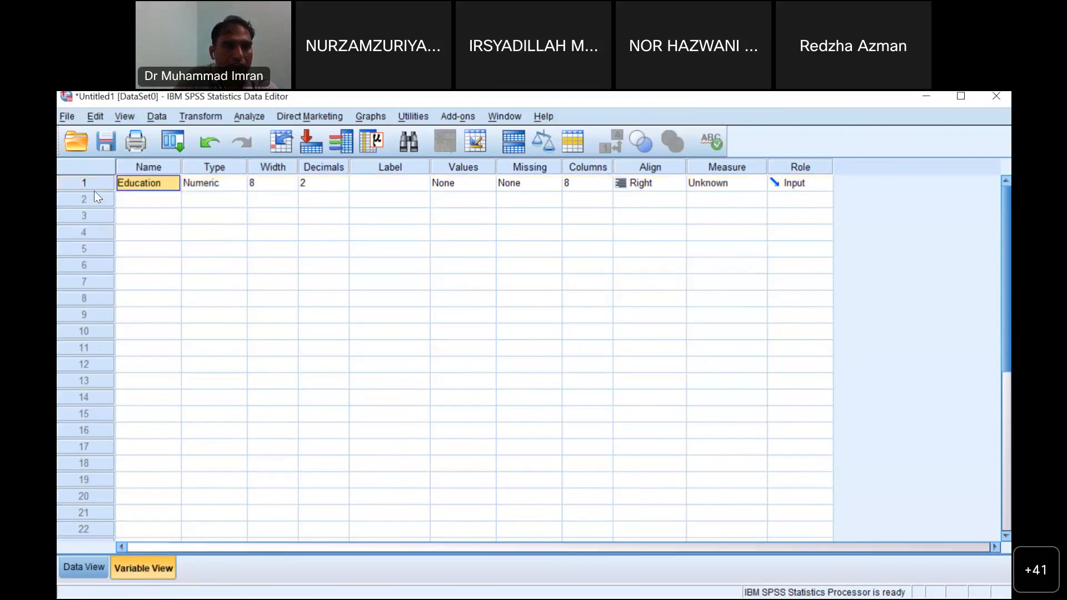
click(83, 182)
right_click(89, 184)
click(114, 229)
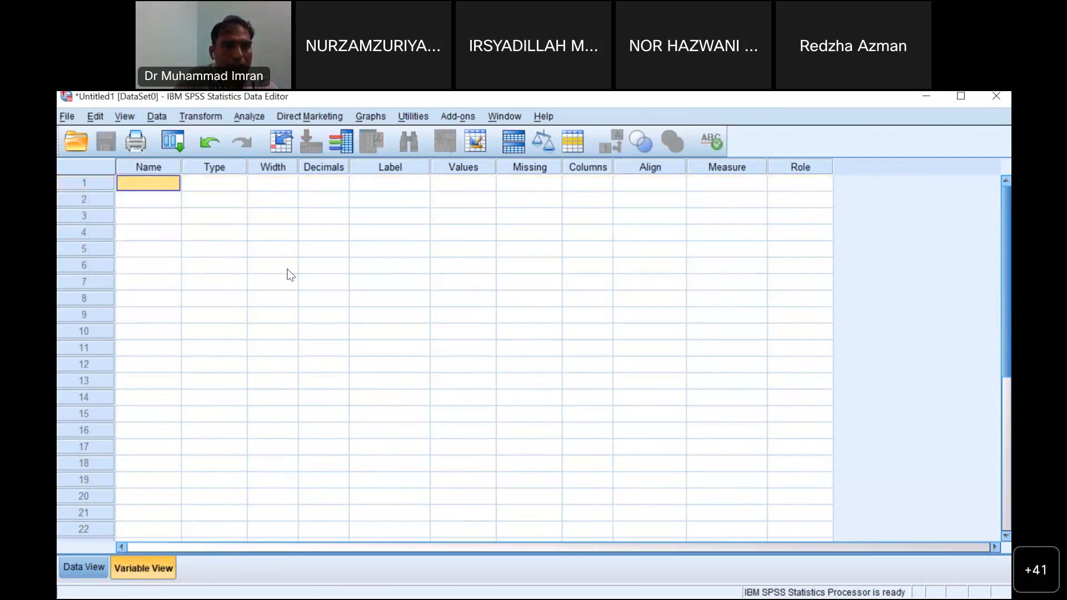
- Create a new empty data file
click(265, 397)
click(79, 565)
click(164, 567)
click(68, 119)
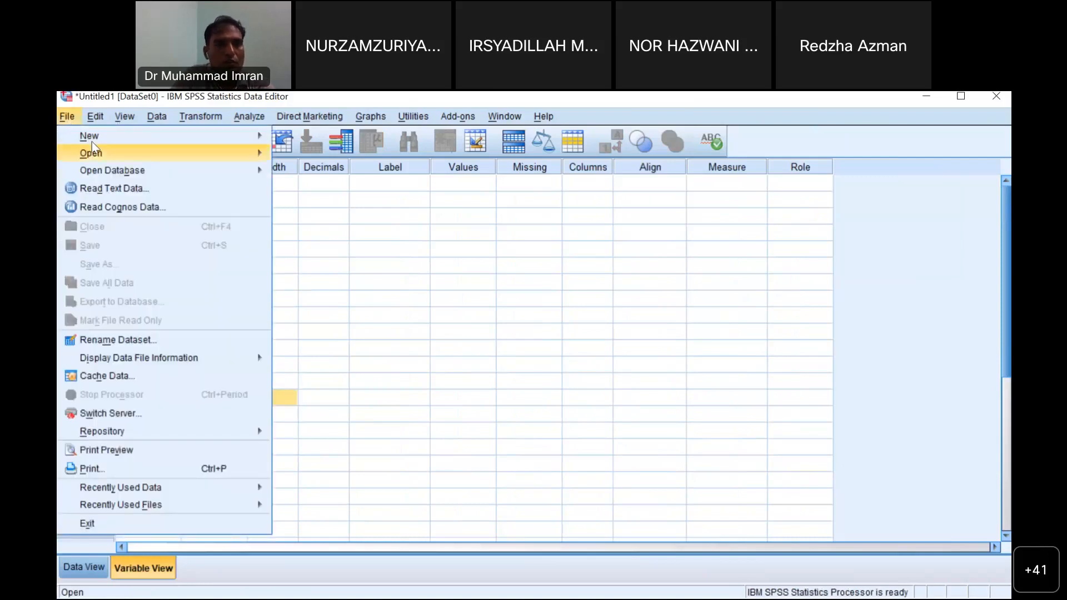
mouse_move(89, 137)
click(324, 140)
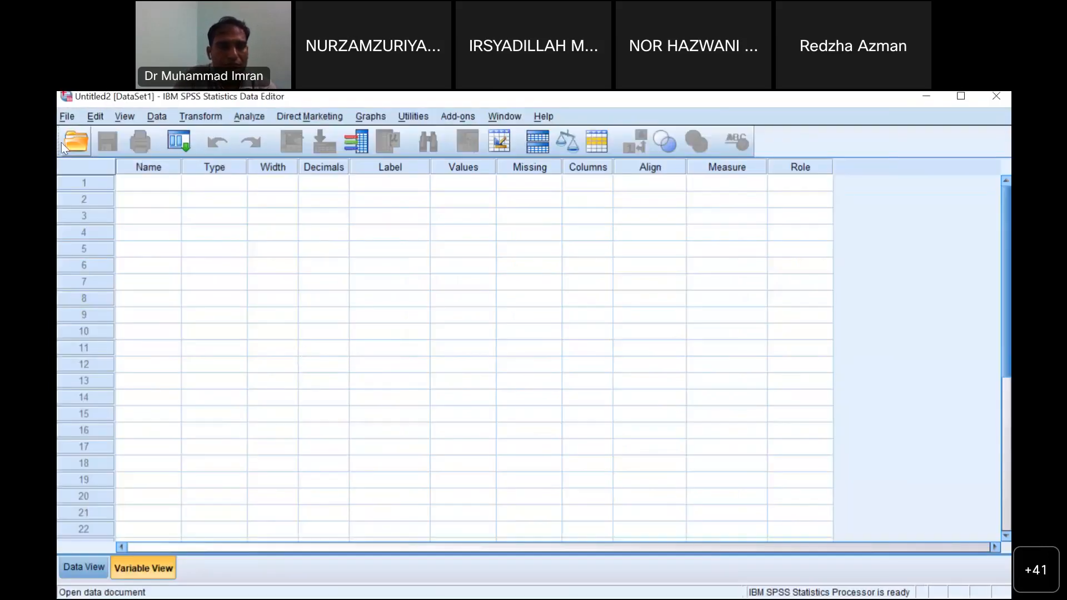
- Close the last data editor window to exit SPSS and discard the output document
click(993, 95)
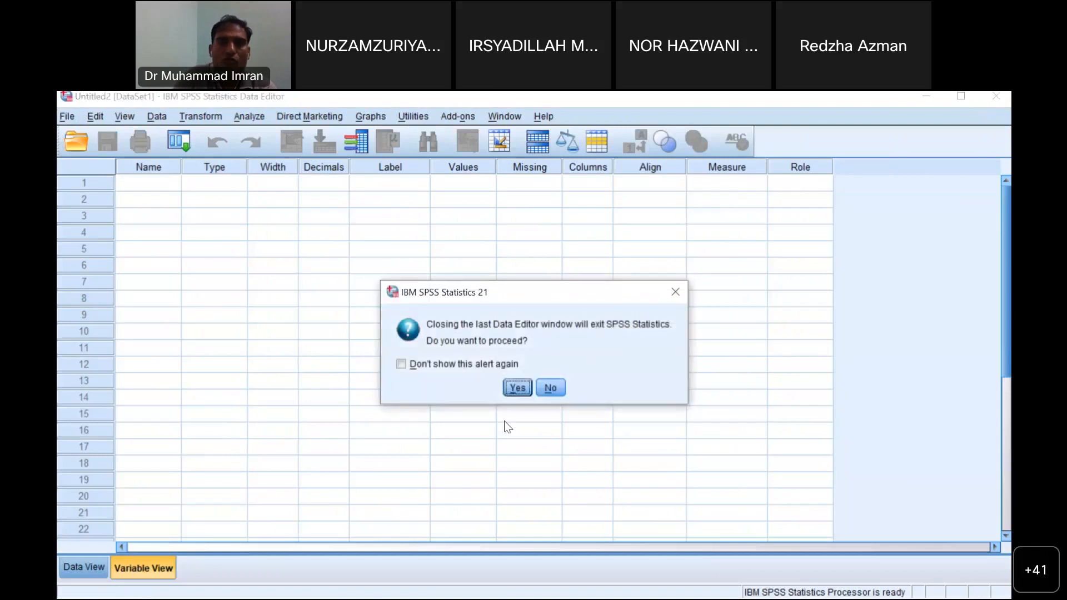
click(517, 387)
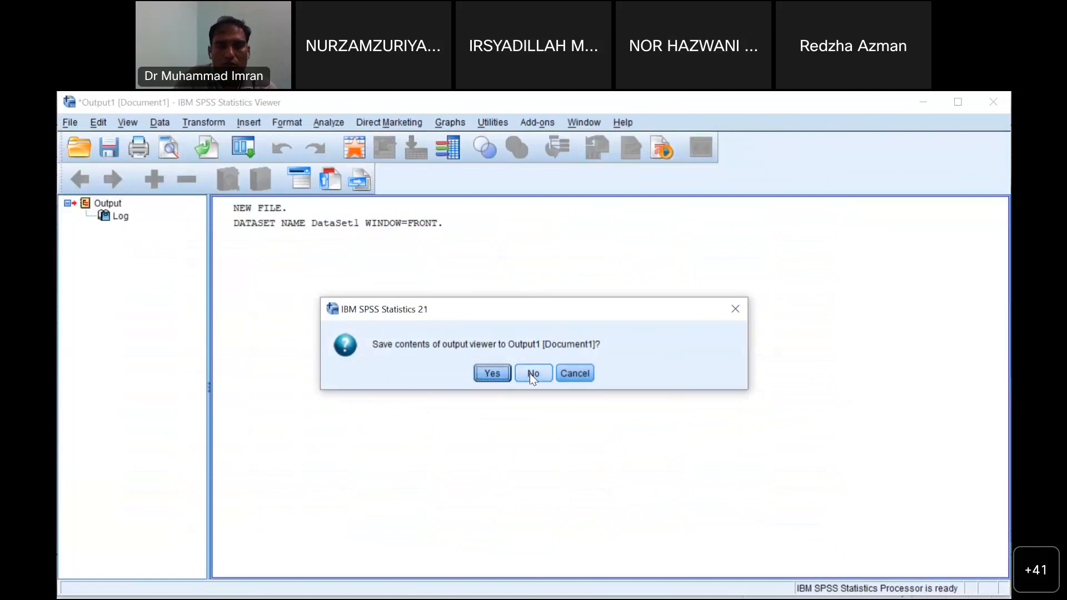
click(532, 373)
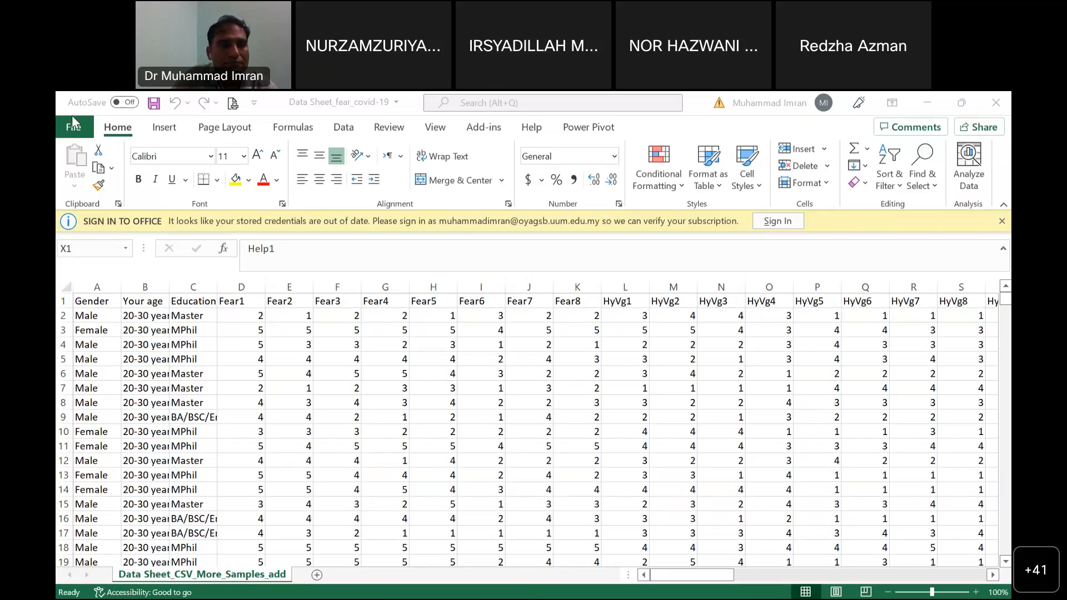
click(290, 159)
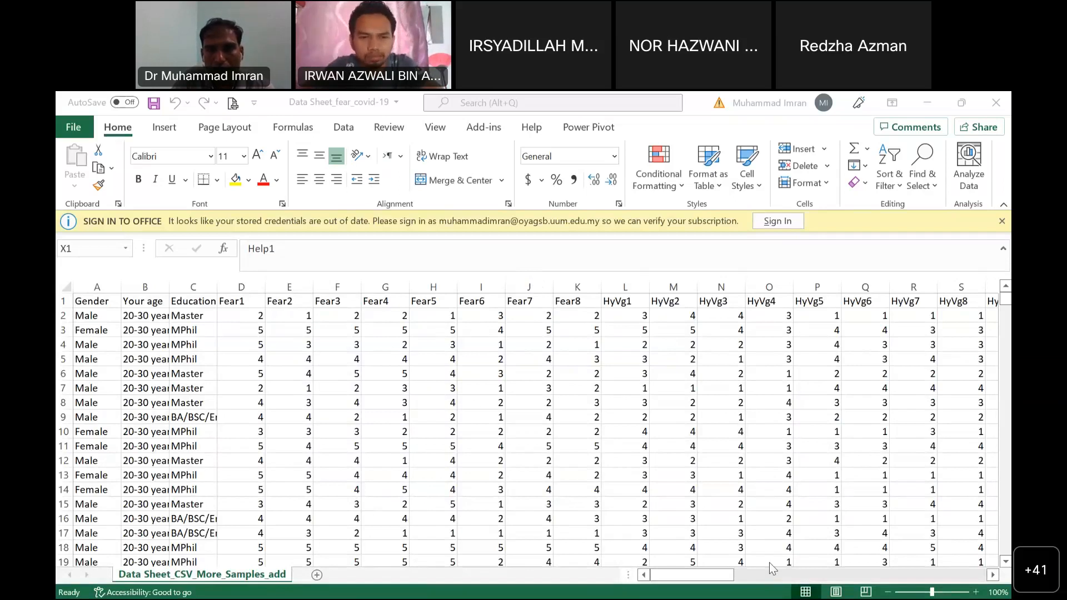
key(alt+Tab)
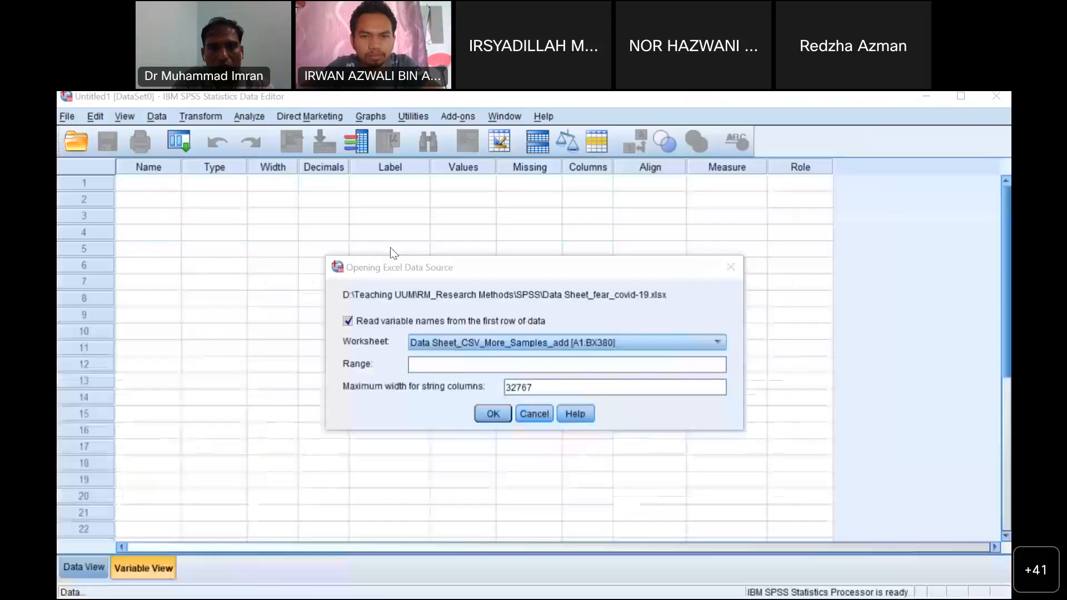
click(730, 269)
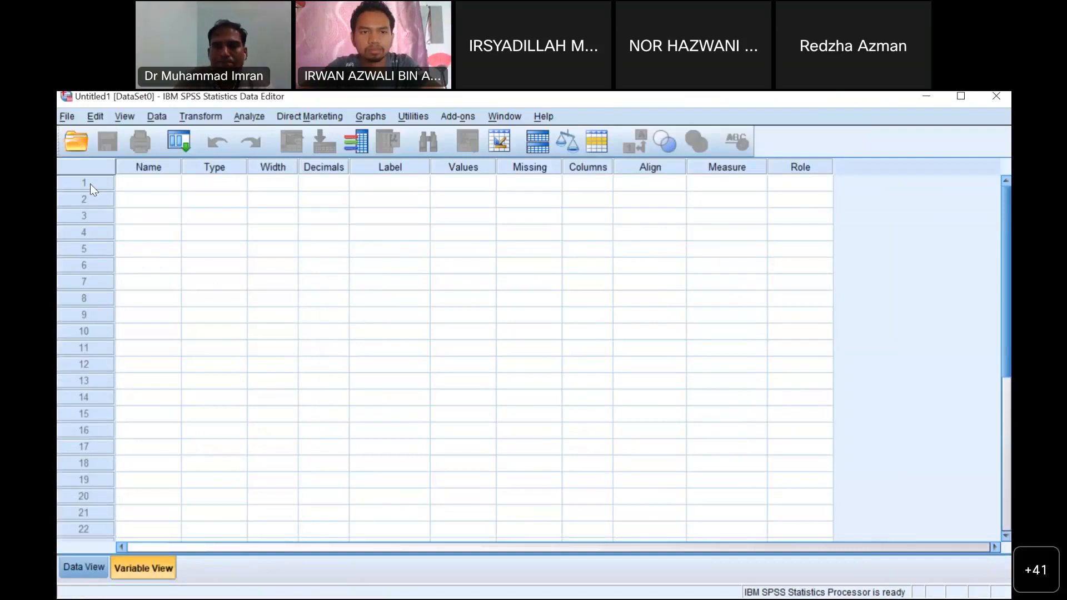
- Start opening a data file and browse to the SPSS folder under Teaching UUM and RM_Research Methods on Local Disk (D:)
click(65, 118)
mouse_move(81, 154)
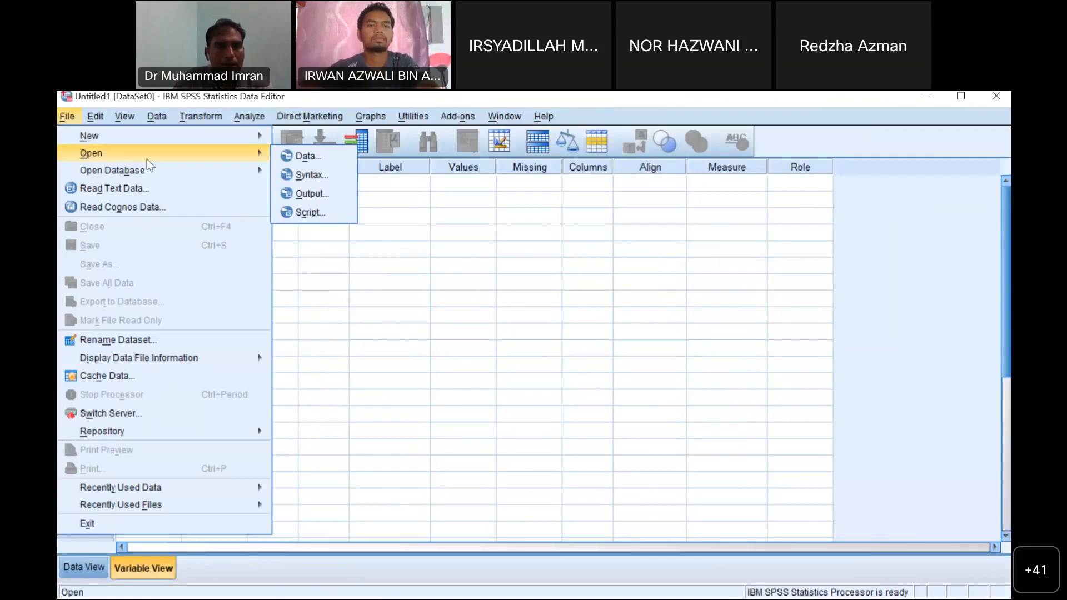
click(295, 156)
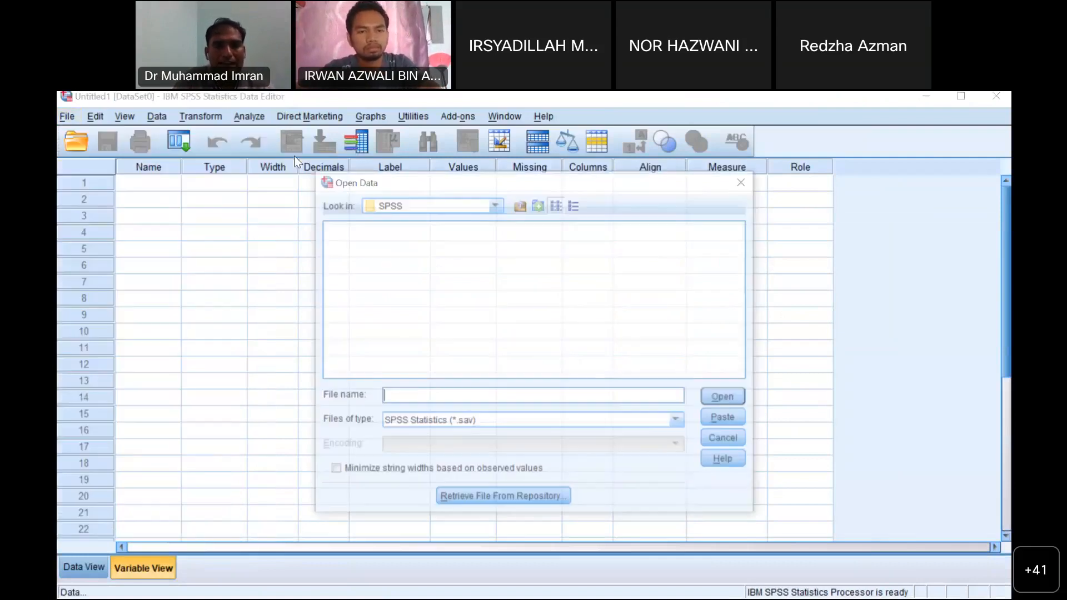
click(497, 203)
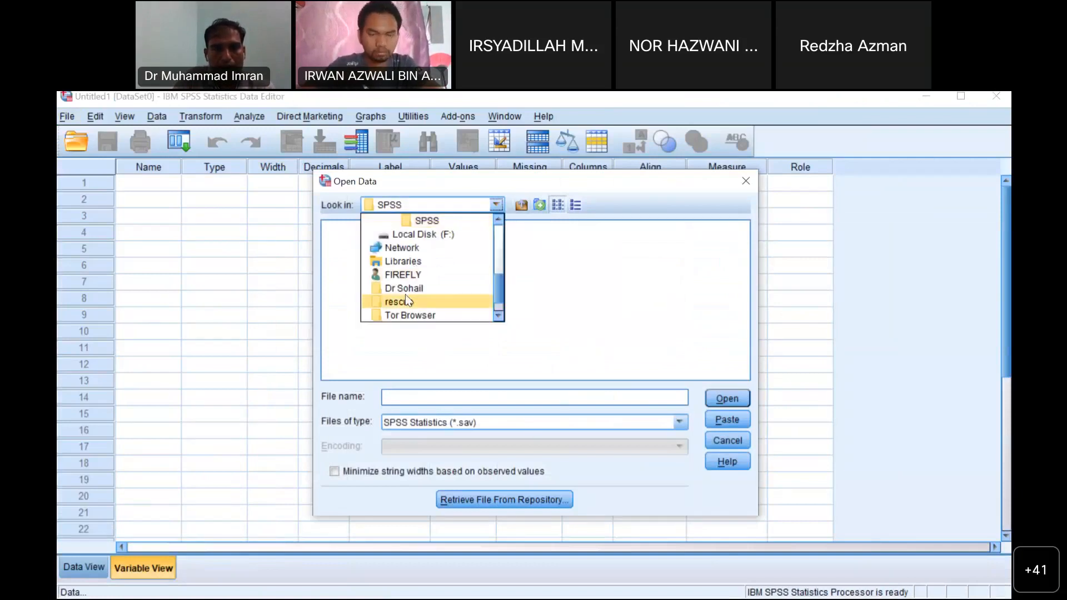
scroll(405, 295, up, 3)
click(411, 275)
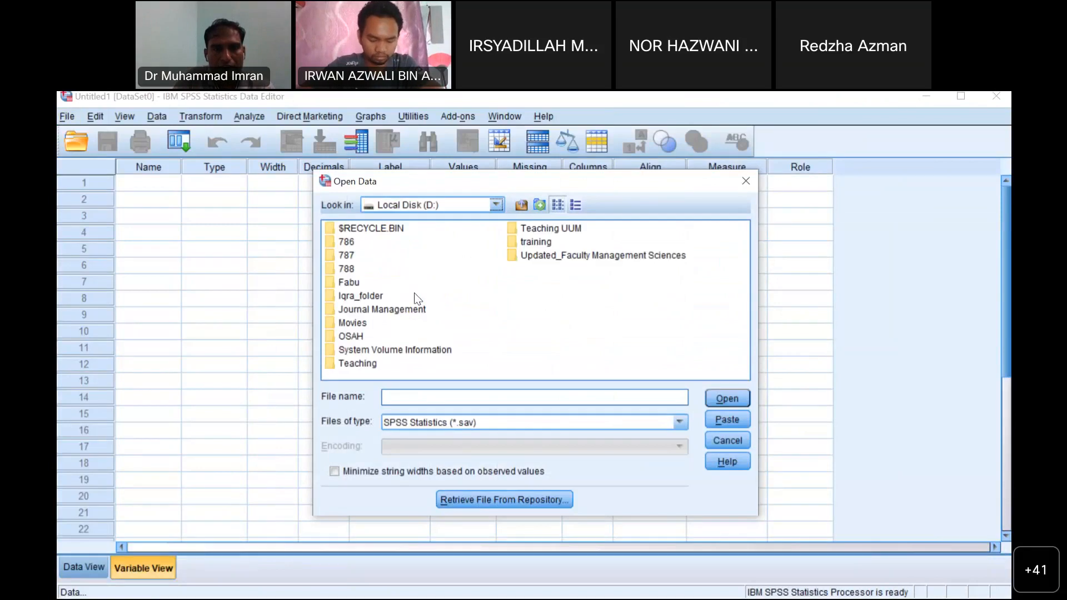
double_click(526, 228)
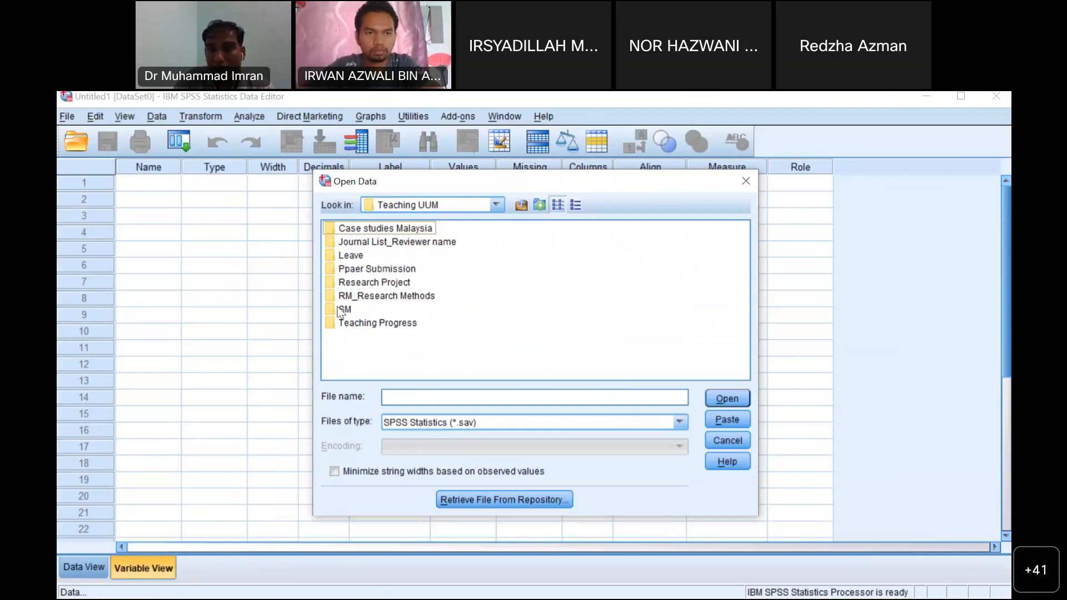
double_click(353, 295)
click(354, 228)
double_click(350, 225)
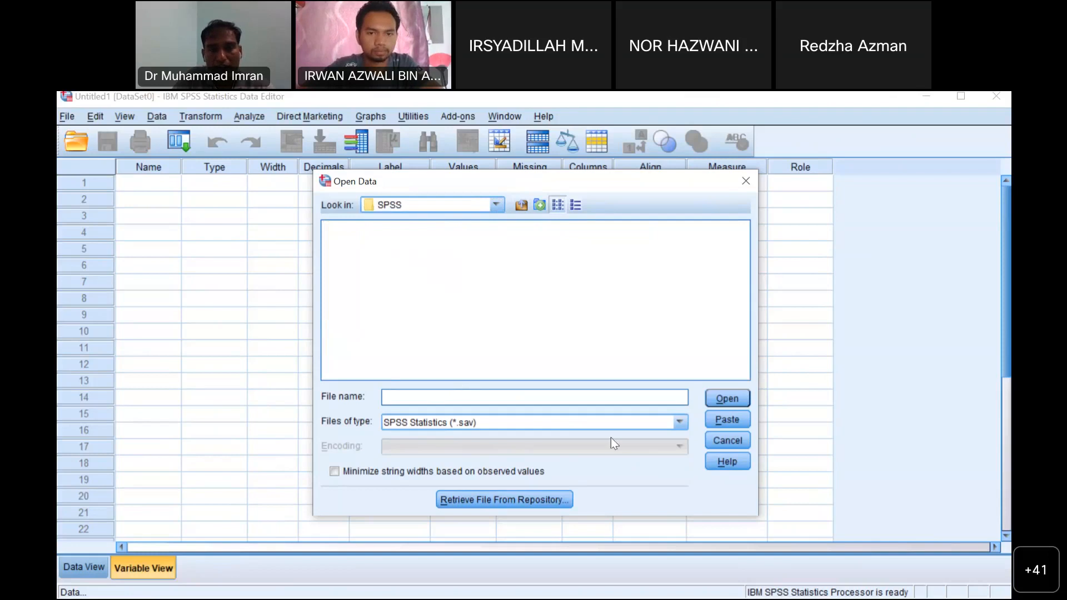
- List all file types and import Data Sheet_fear_covid-19.xlsx, reading the variable names from its first row
click(679, 422)
scroll(534, 478, down, 3)
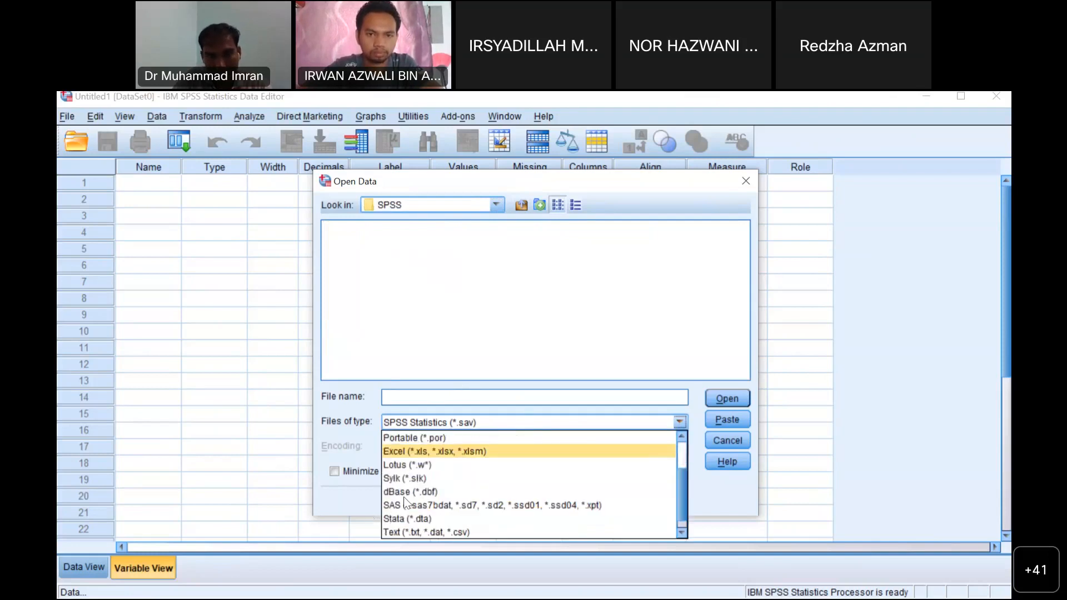
click(415, 527)
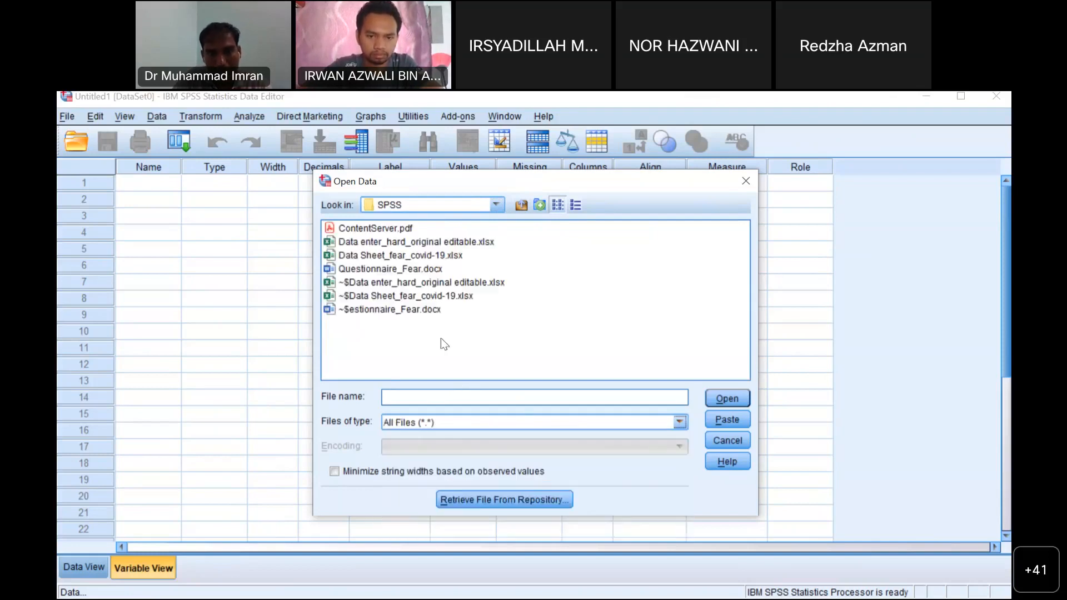
click(392, 256)
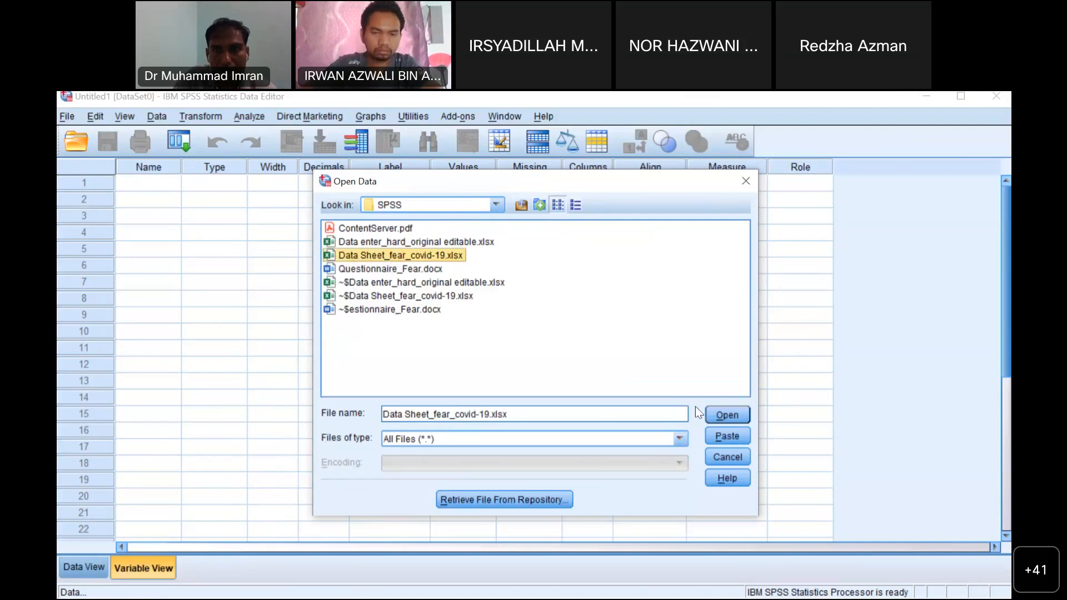
click(728, 415)
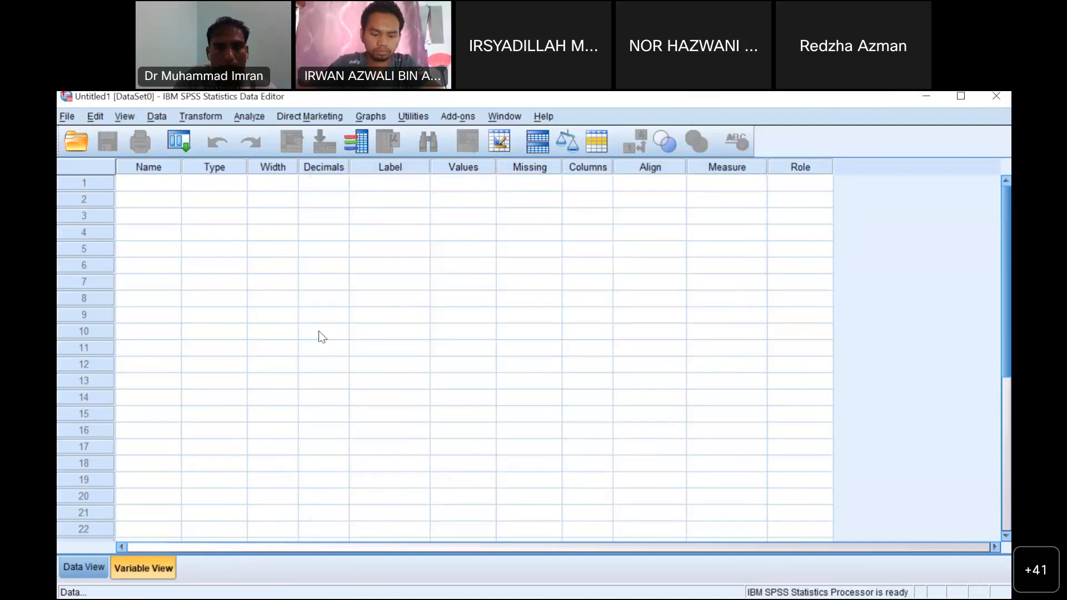
click(486, 414)
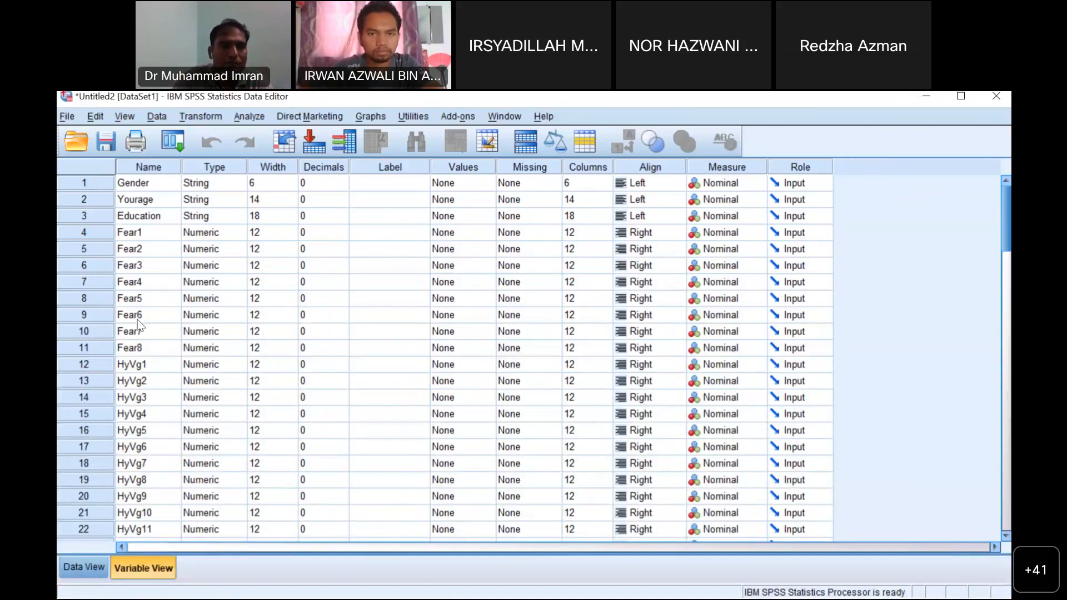
- Look through the list of imported variables and their types and measurement levels, and return to the first one
scroll(138, 321, down, 6)
scroll(139, 321, down, 20)
scroll(139, 317, up, 15)
scroll(139, 315, up, 13)
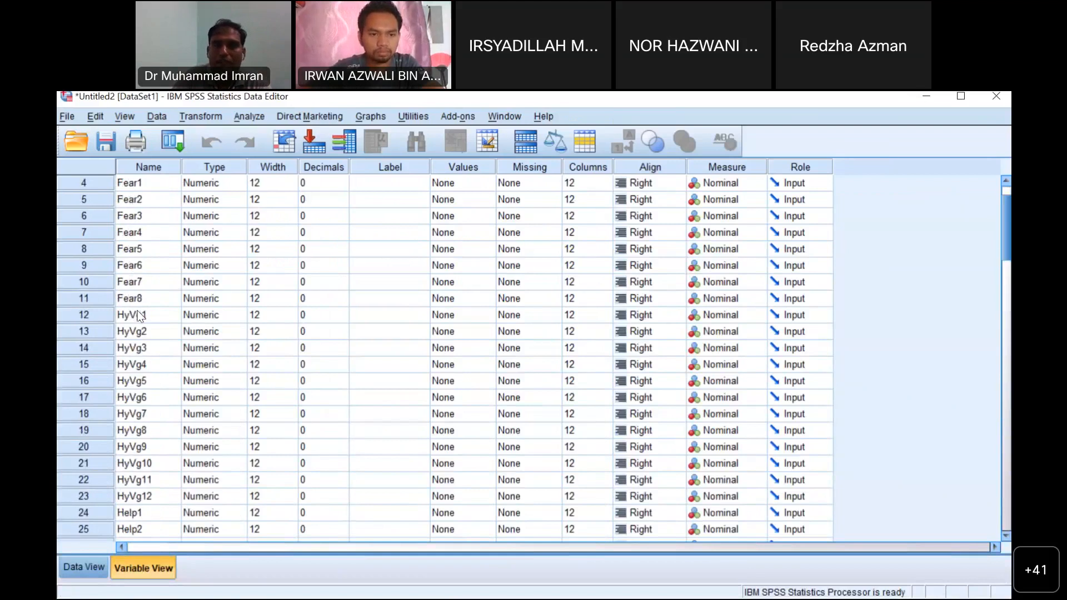
scroll(140, 316, up, 1)
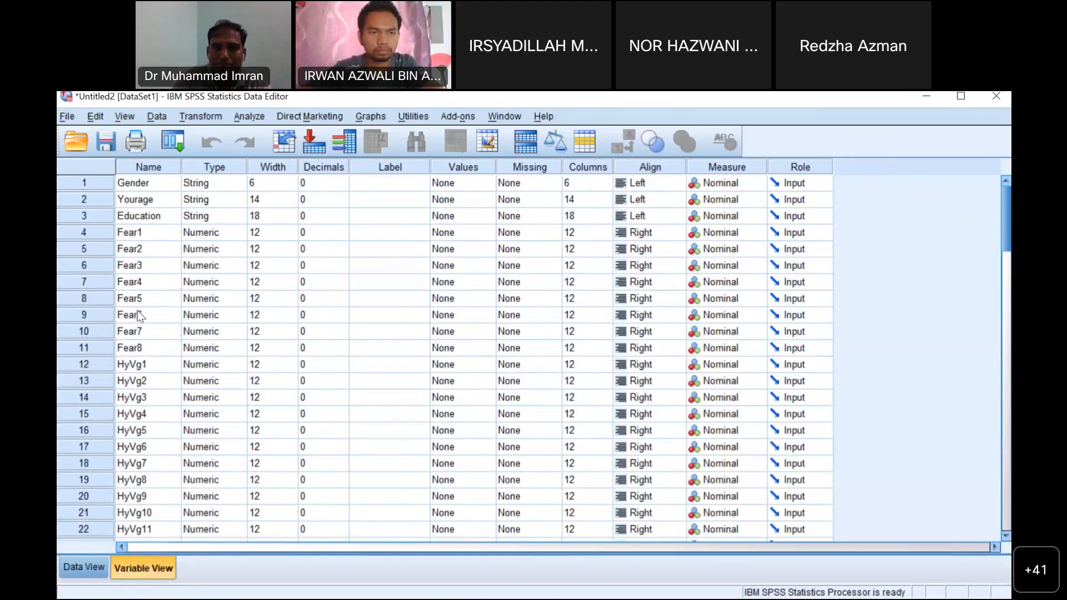
- Display the imported case records and look across the variable columns, returning to Gender at the start
click(79, 569)
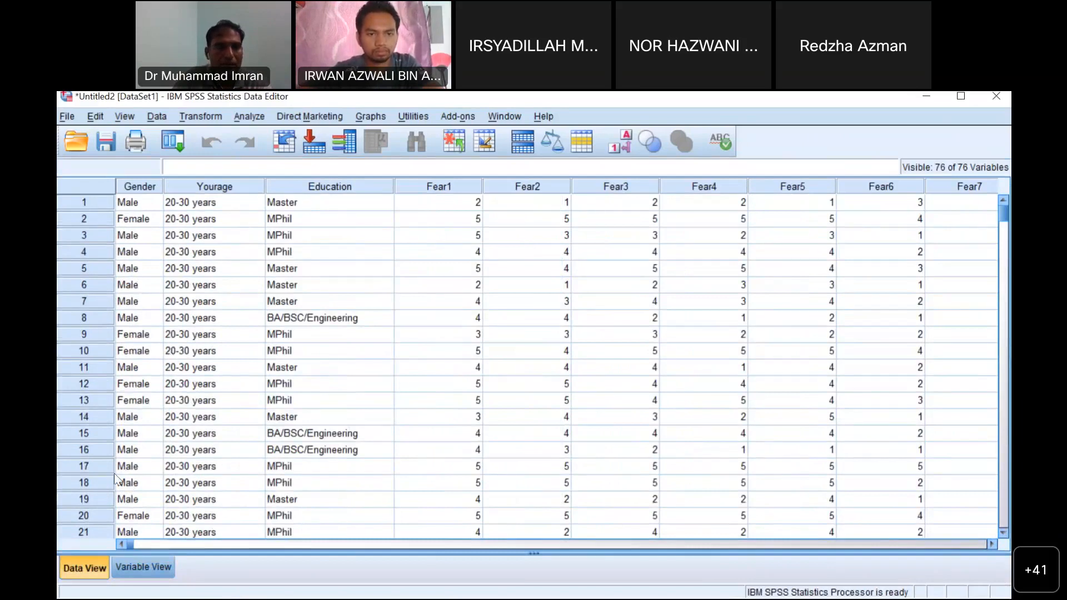
scroll(116, 470, down, 20)
scroll(123, 466, up, 20)
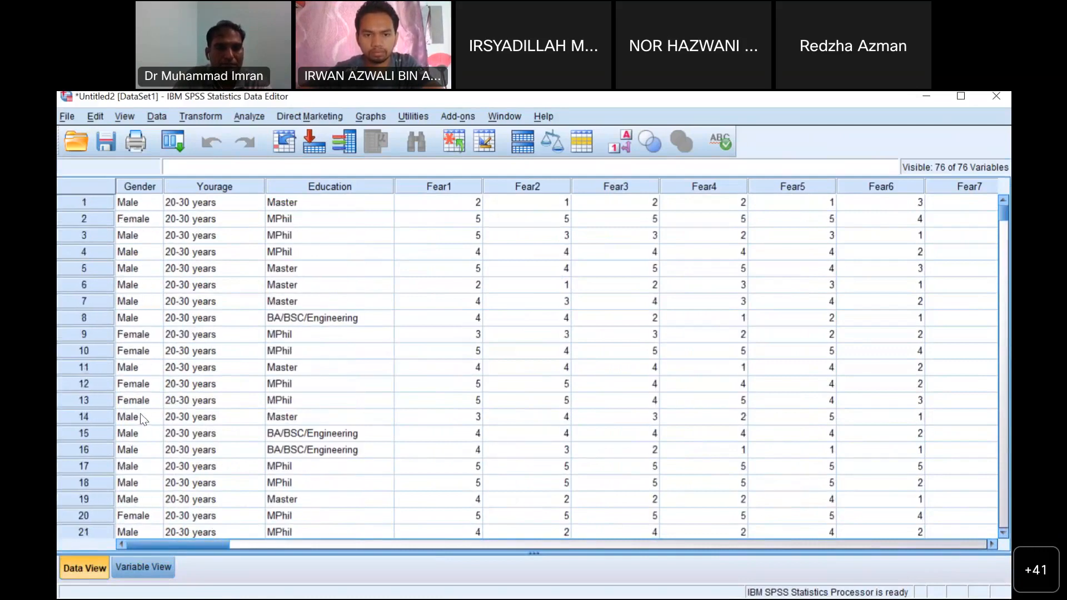
drag(218, 542, 353, 547)
drag(435, 572, 1006, 570)
drag(544, 536, 178, 498)
- Look through the records down to the last case, checking the demographic and Fear columns there
scroll(239, 406, down, 17)
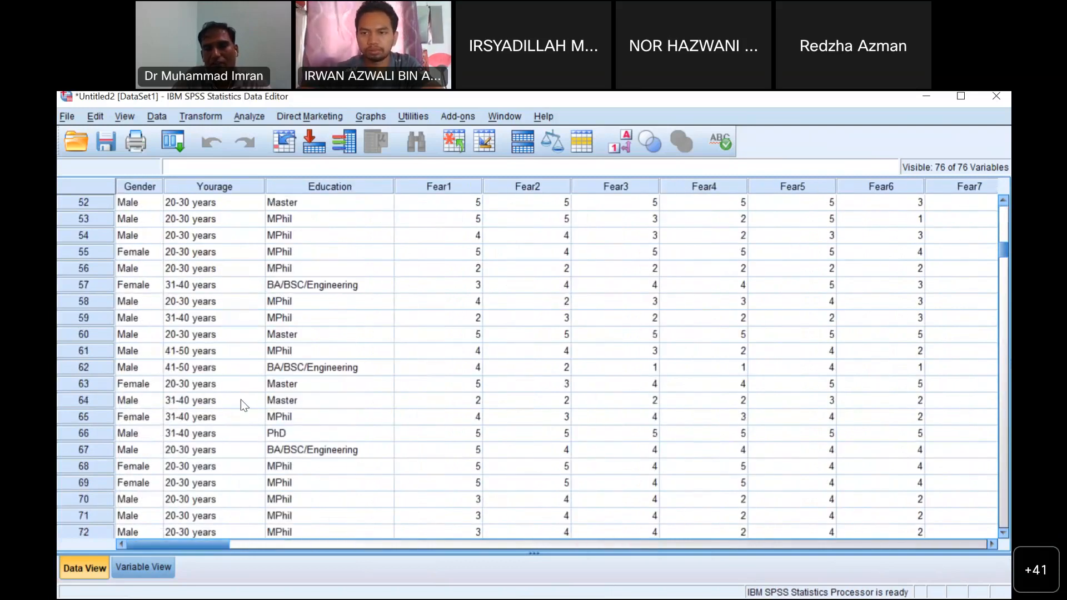
scroll(242, 395, down, 14)
scroll(242, 396, down, 20)
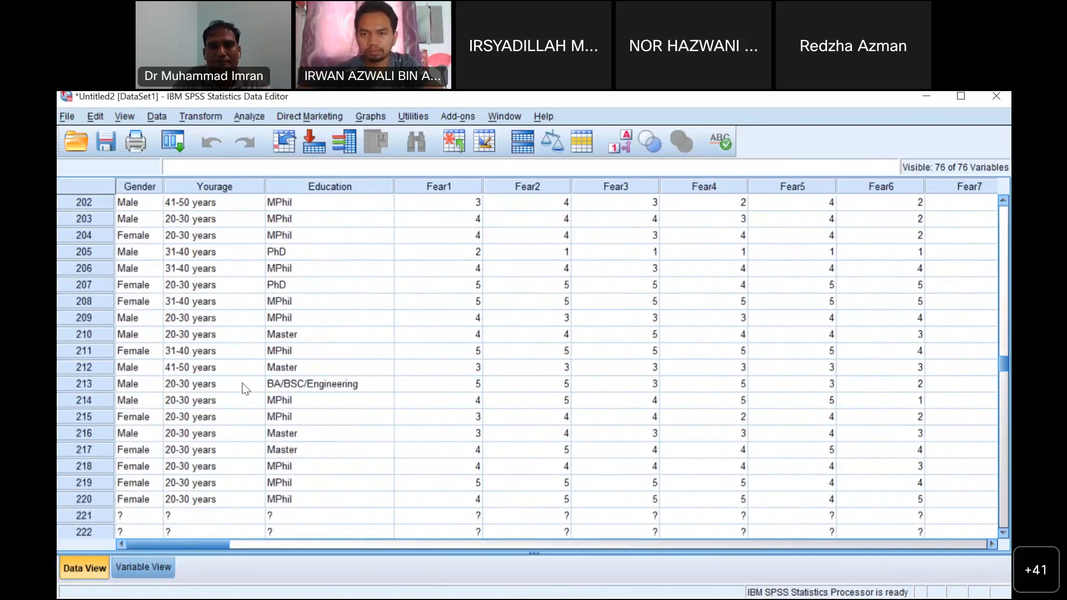
scroll(245, 388, down, 16)
scroll(242, 388, down, 20)
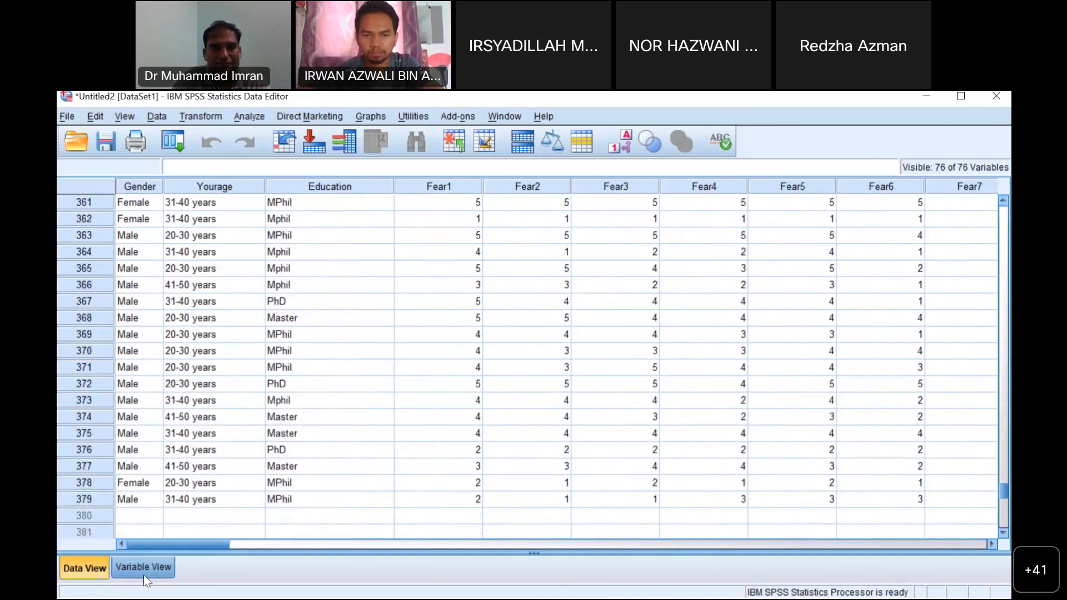
mouse_move(213, 545)
mouse_down()
mouse_move(294, 547)
mouse_move(228, 547)
mouse_up()
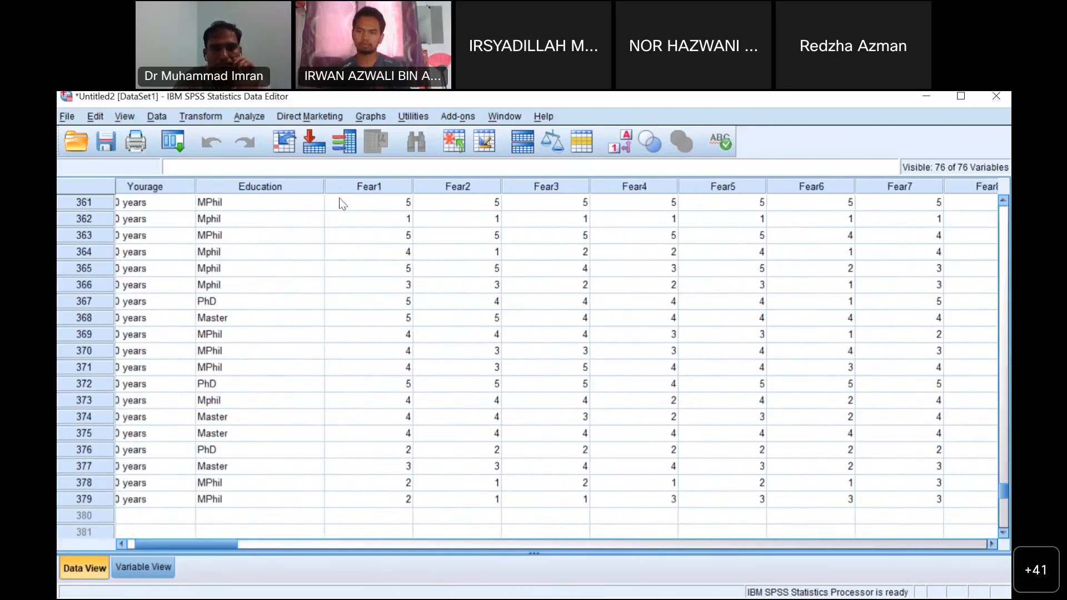
mouse_move(175, 540)
mouse_down()
mouse_move(399, 557)
mouse_move(742, 539)
mouse_move(178, 551)
mouse_up()
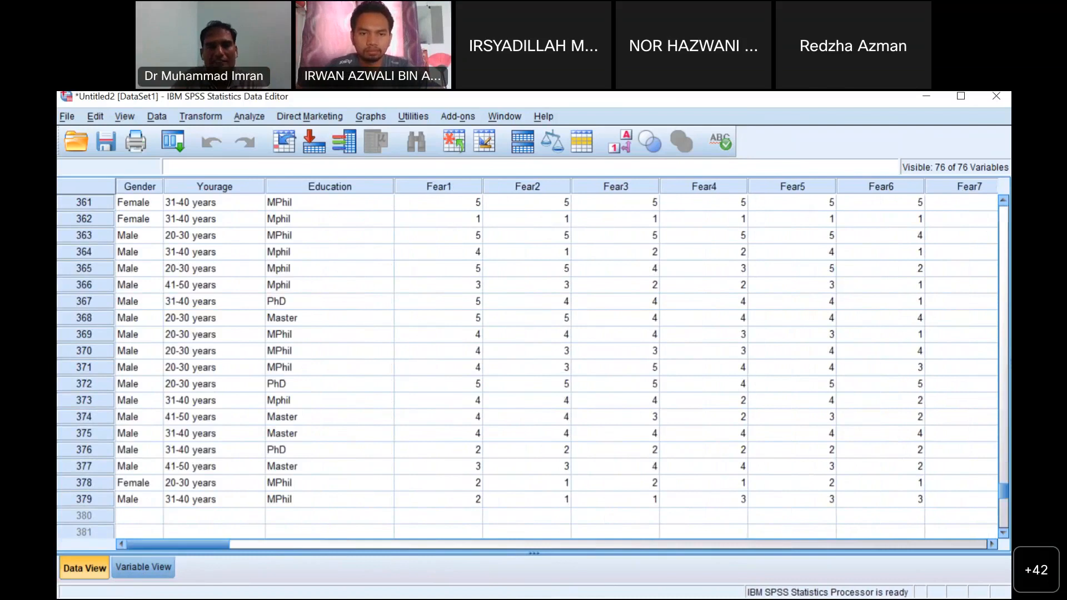
- Switch to the Chapter_10 presentation in PowerPoint and review the Getting the Data Ready for Analysis and Editing Data slides
key(alt+Tab)
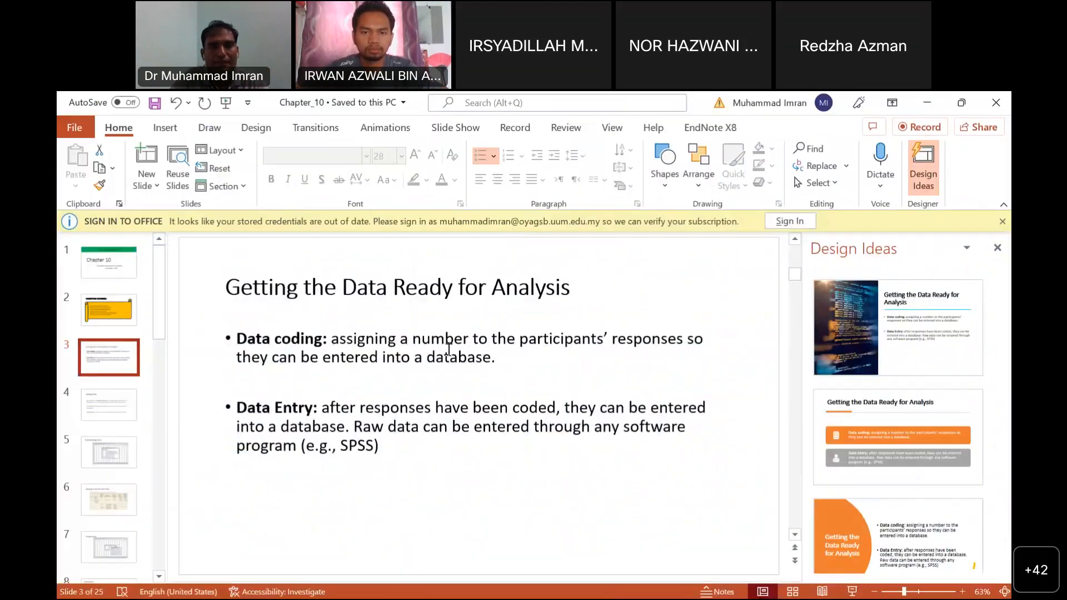
click(374, 341)
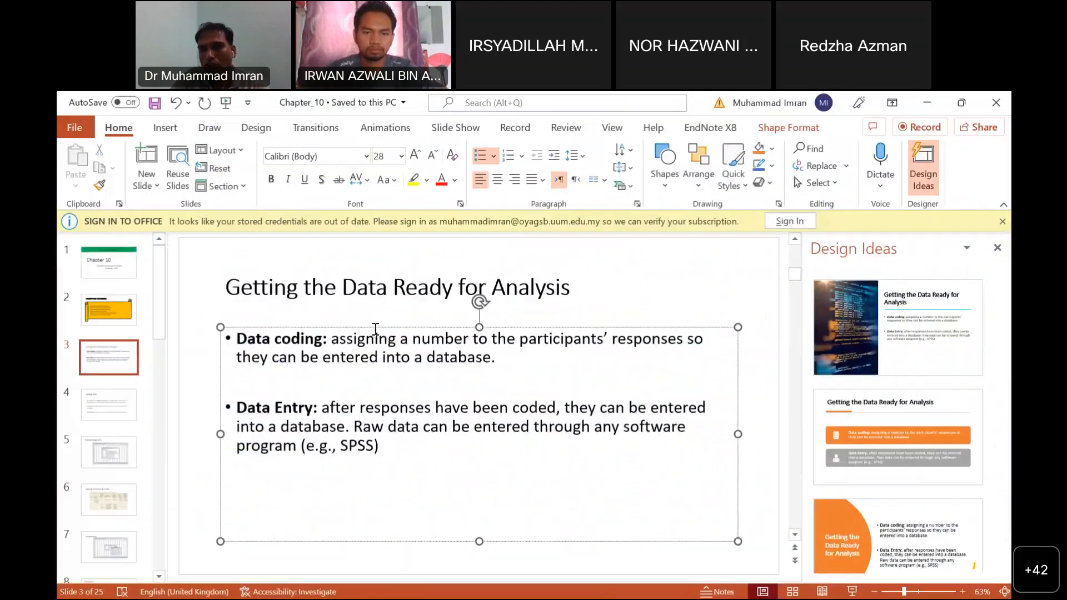
click(439, 429)
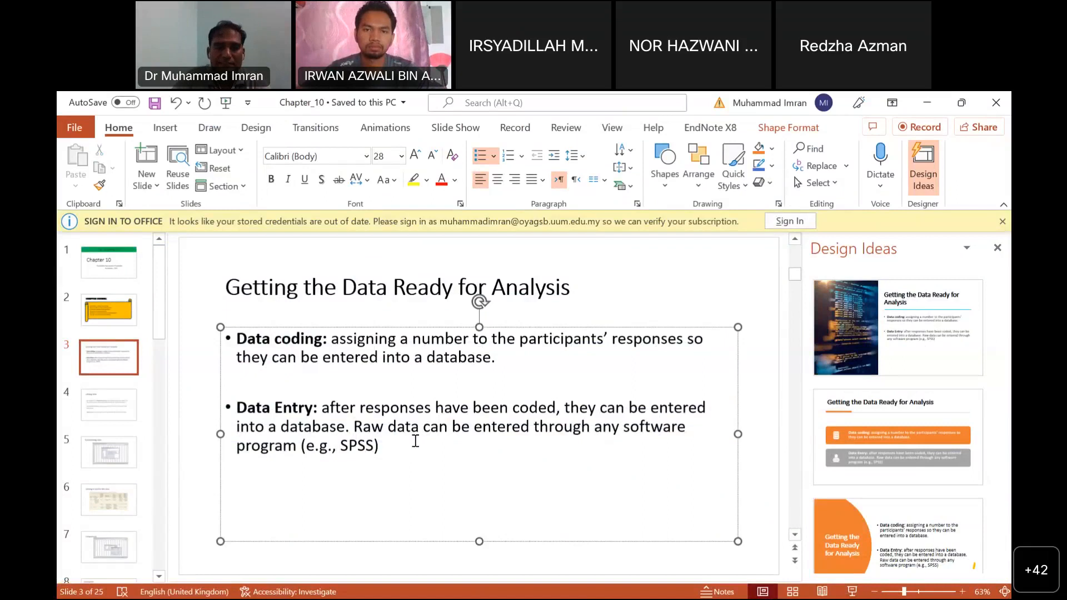
click(122, 416)
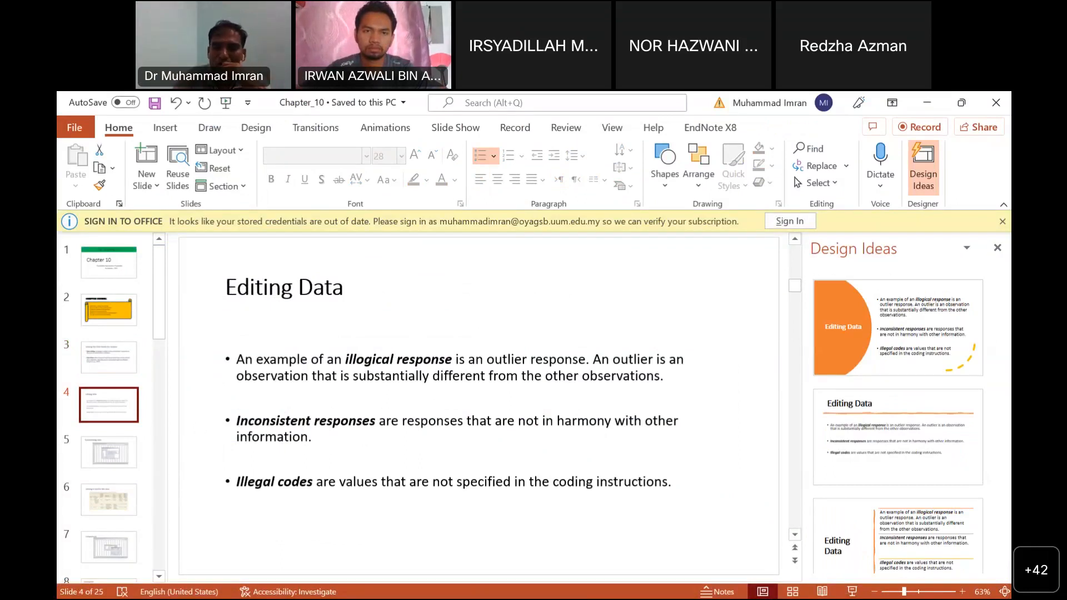
click(775, 555)
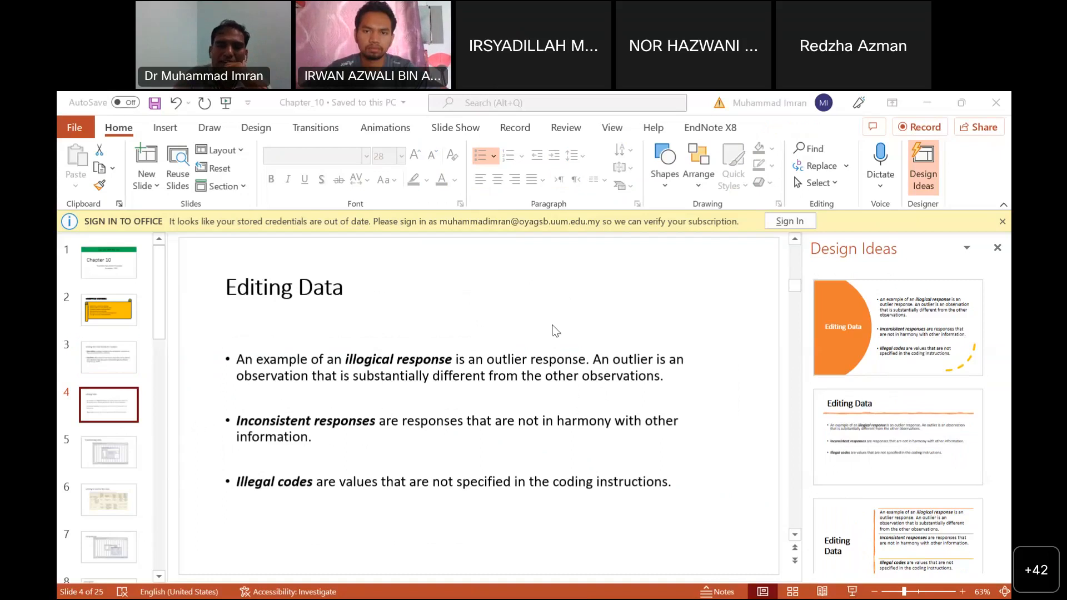
- Return to the SPSS data, glance over the variable definitions, and set the Fear1 value of case 367 to 45
key(alt+Tab)
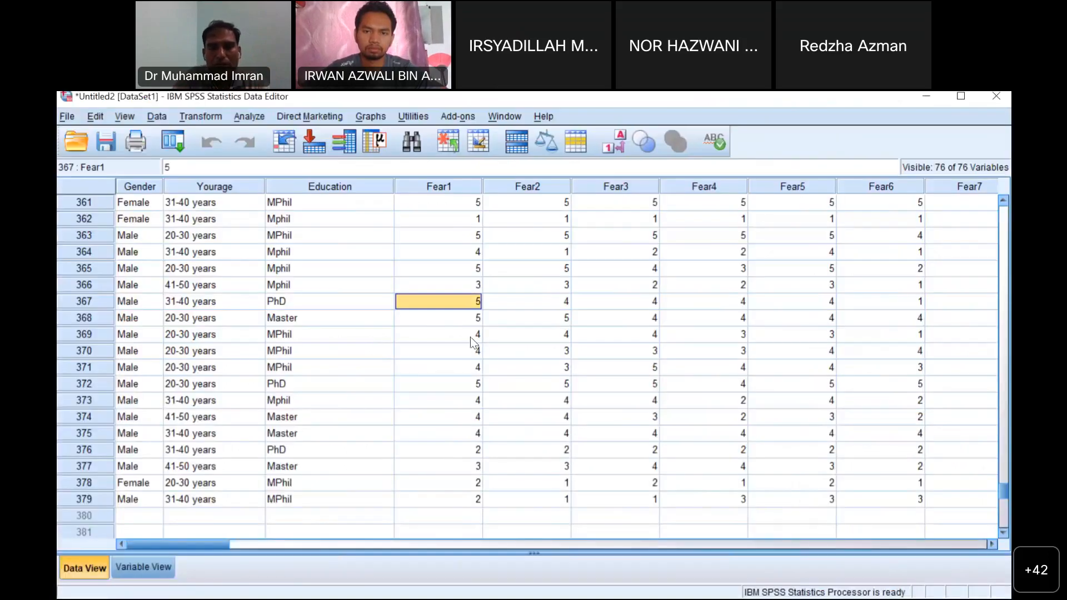
click(471, 348)
double_click(473, 301)
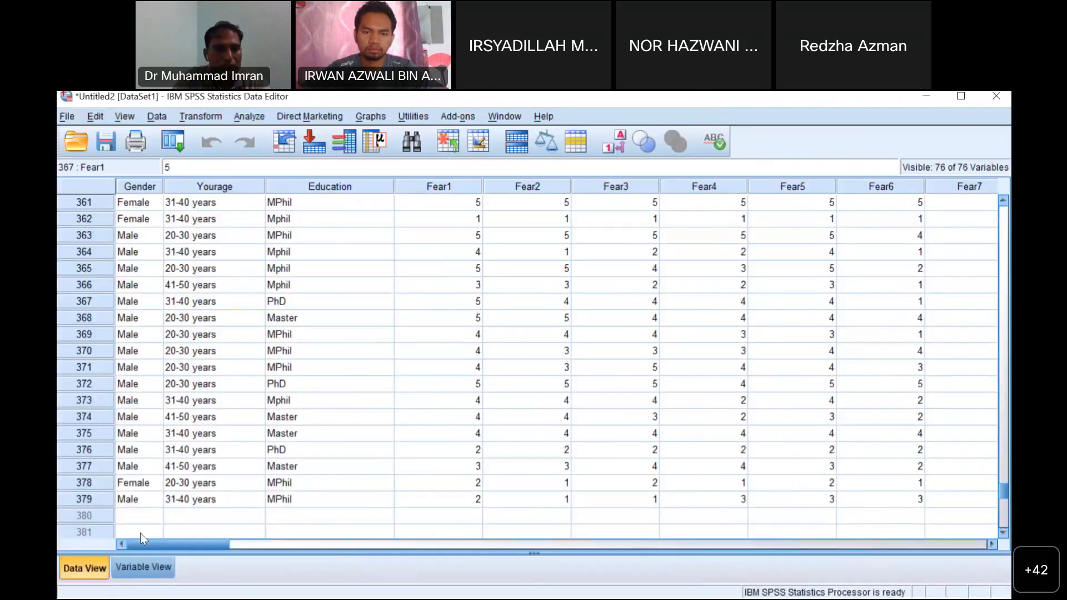
key(ctrl+t)
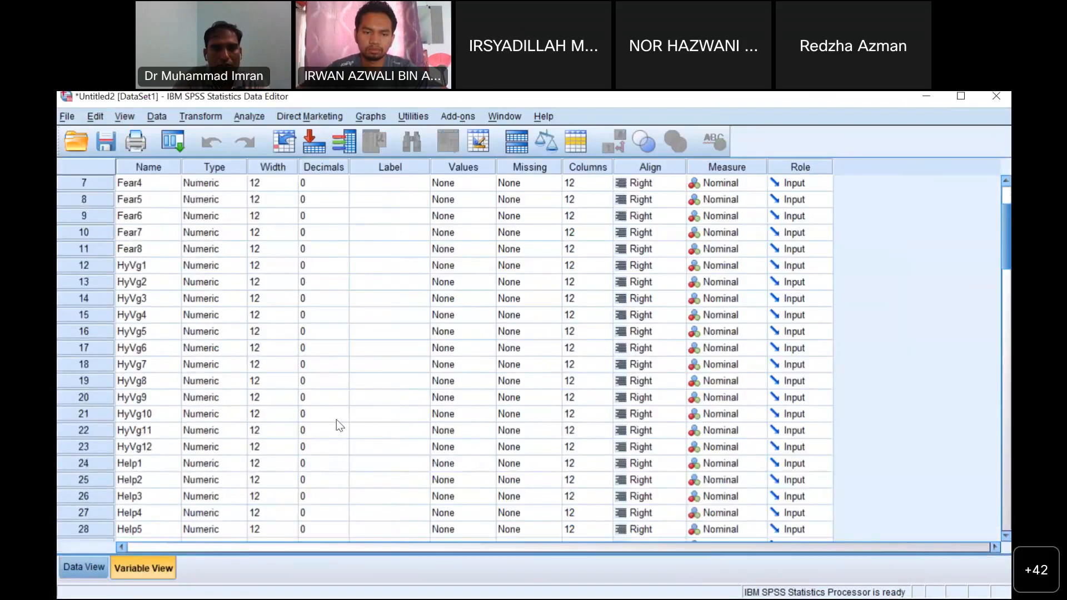
scroll(336, 419, down, 20)
click(65, 568)
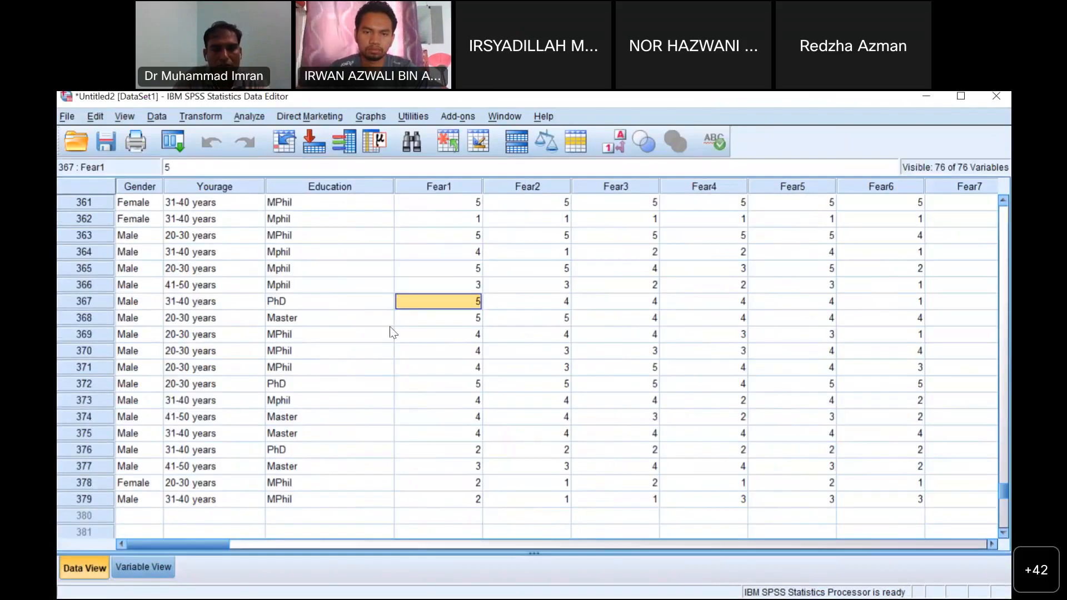
text(4)
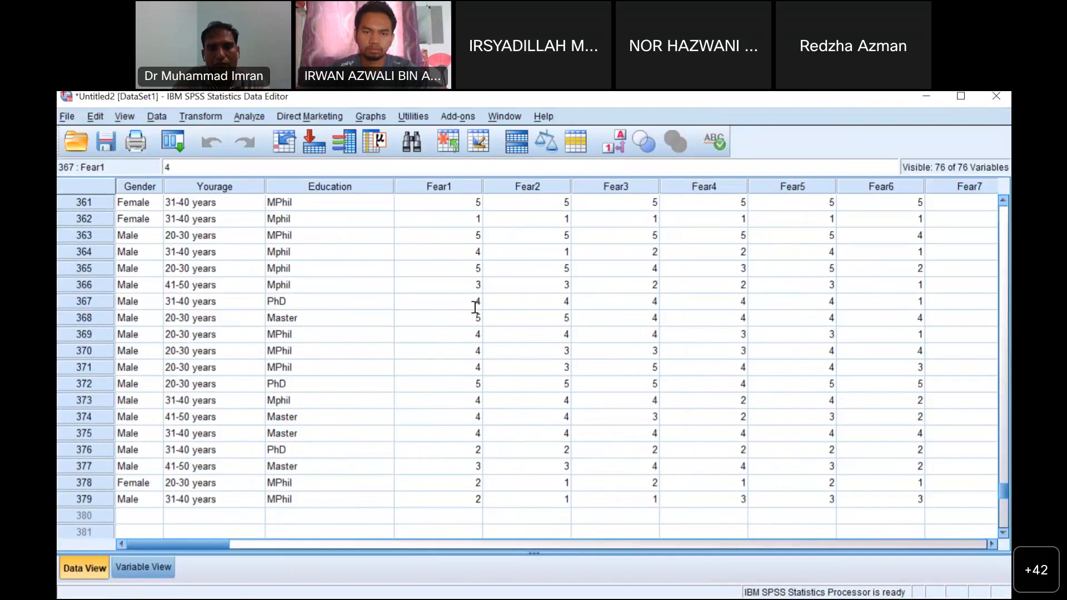
text(5)
click(470, 336)
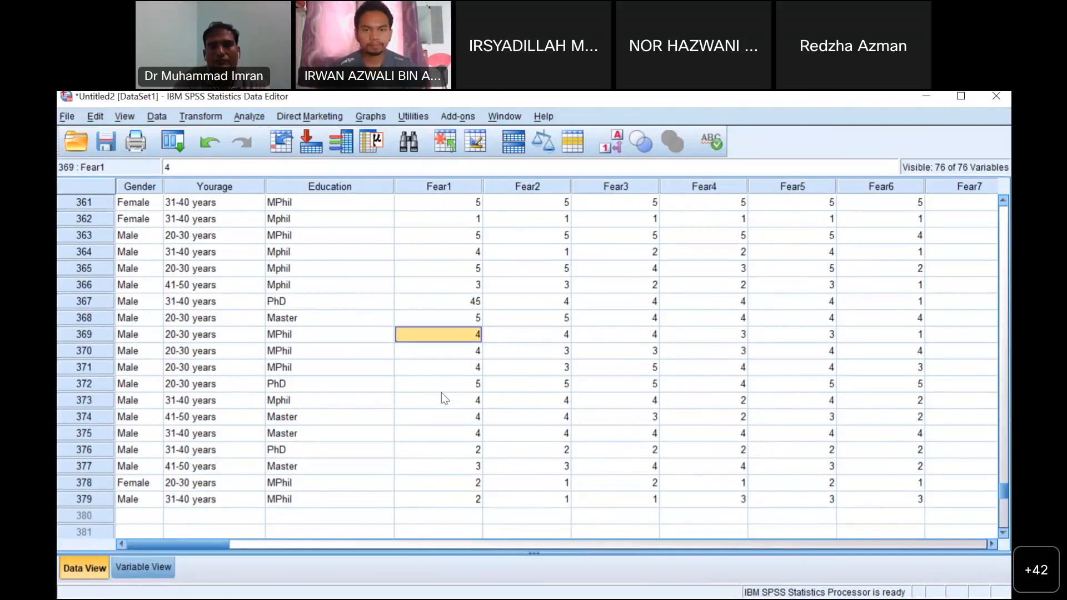
- Set the Fear1 value of case 367 to 0, and clear the same cell to represent a missing response
click(469, 303)
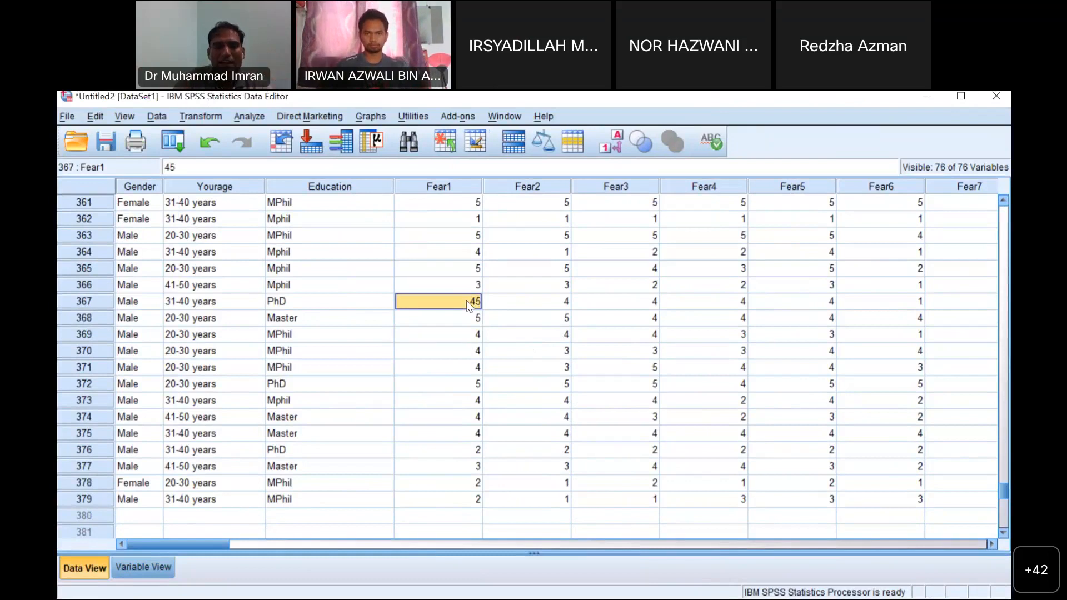
text(1)
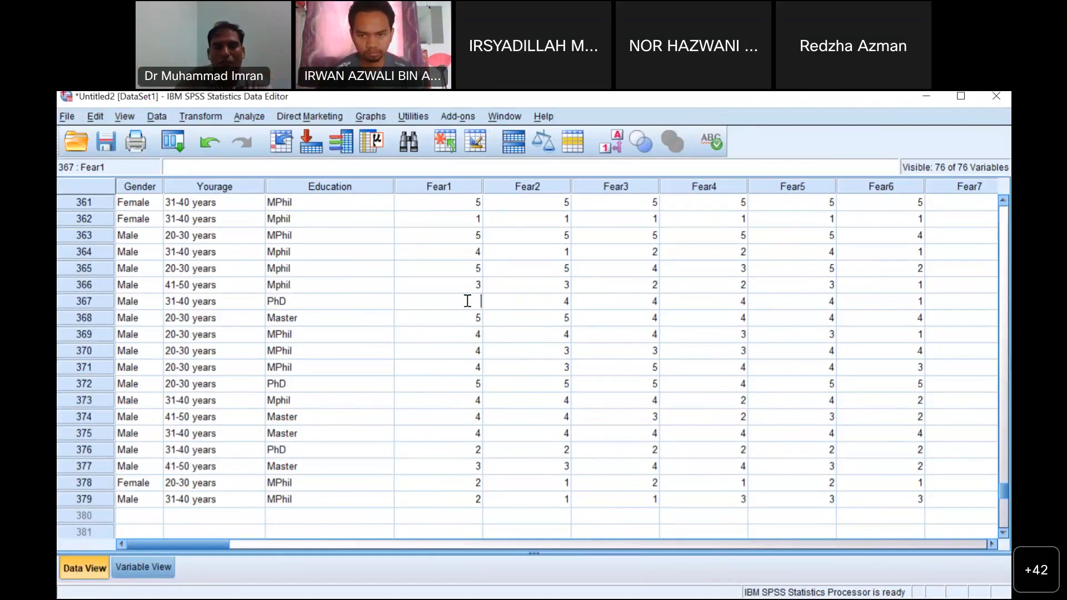
text(0)
click(470, 320)
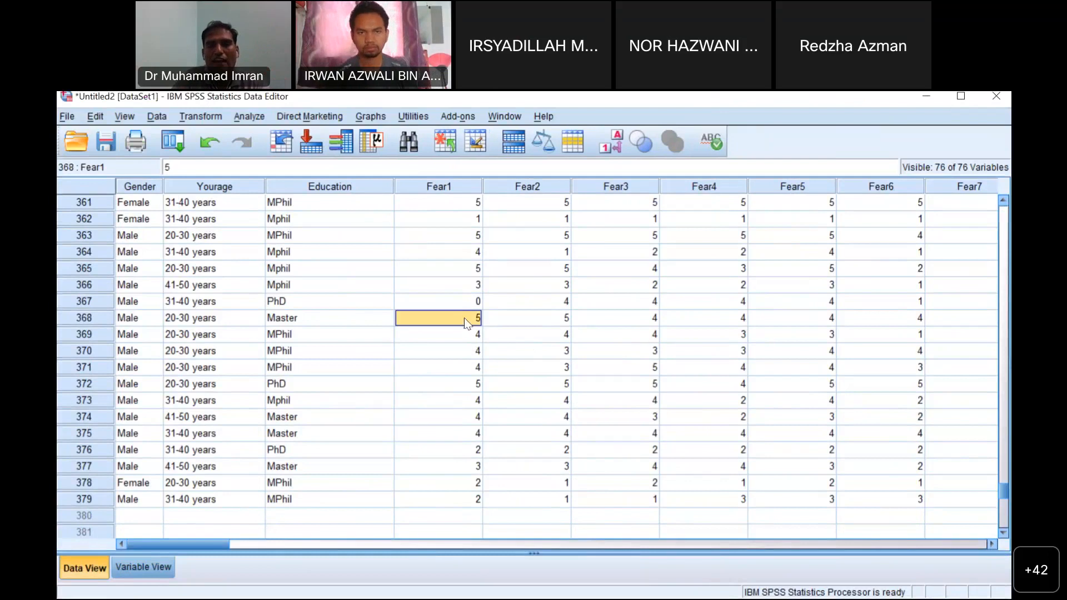
click(459, 300)
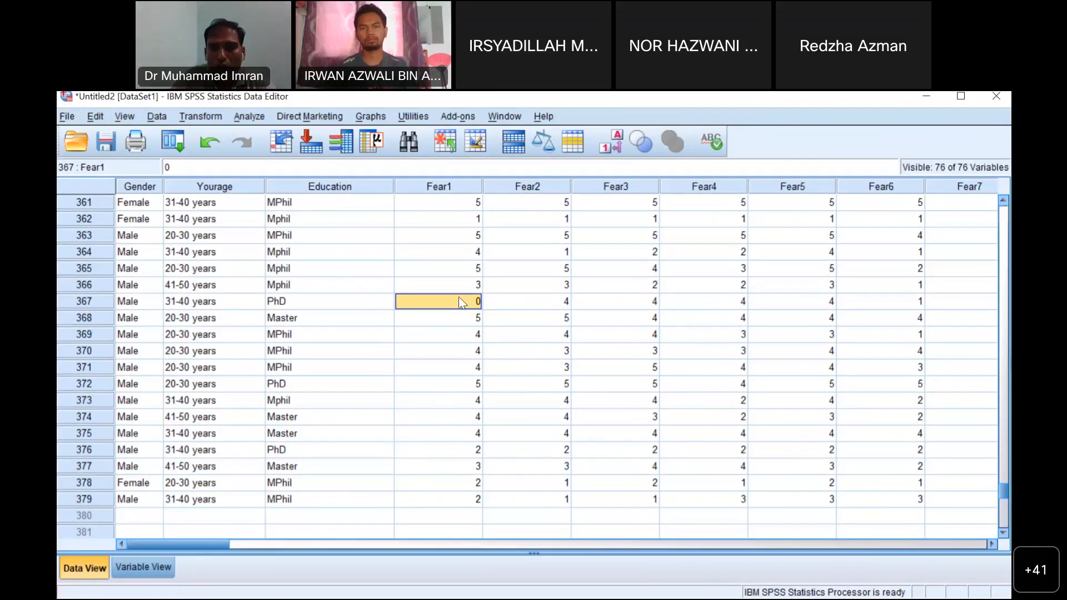
key(Delete)
click(462, 352)
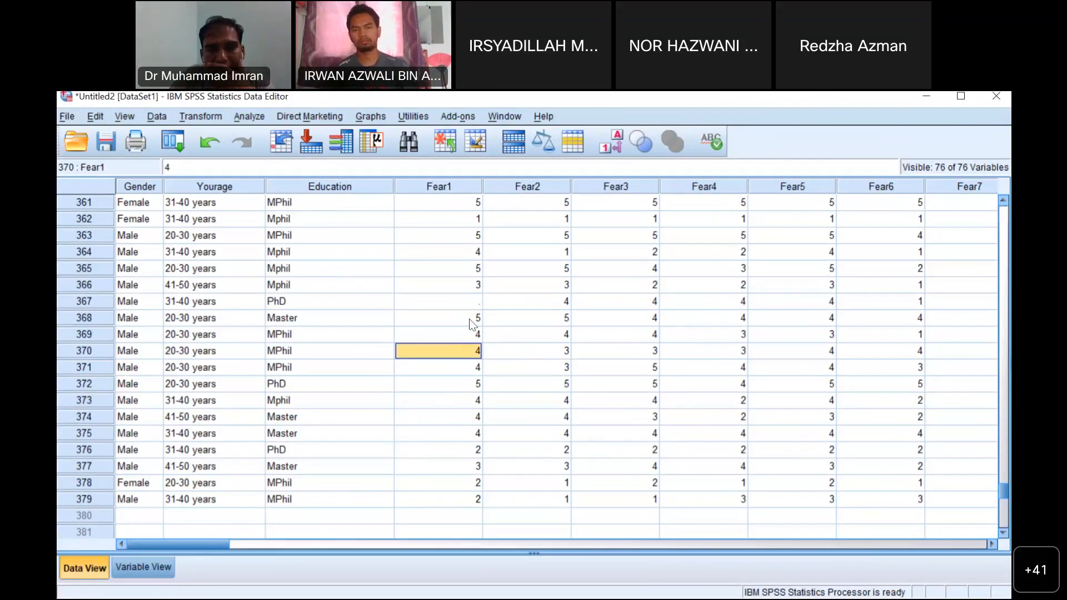
- Undo the edits to the Fear1 value of case 367 and move to the Fear2 value of case 369
click(471, 304)
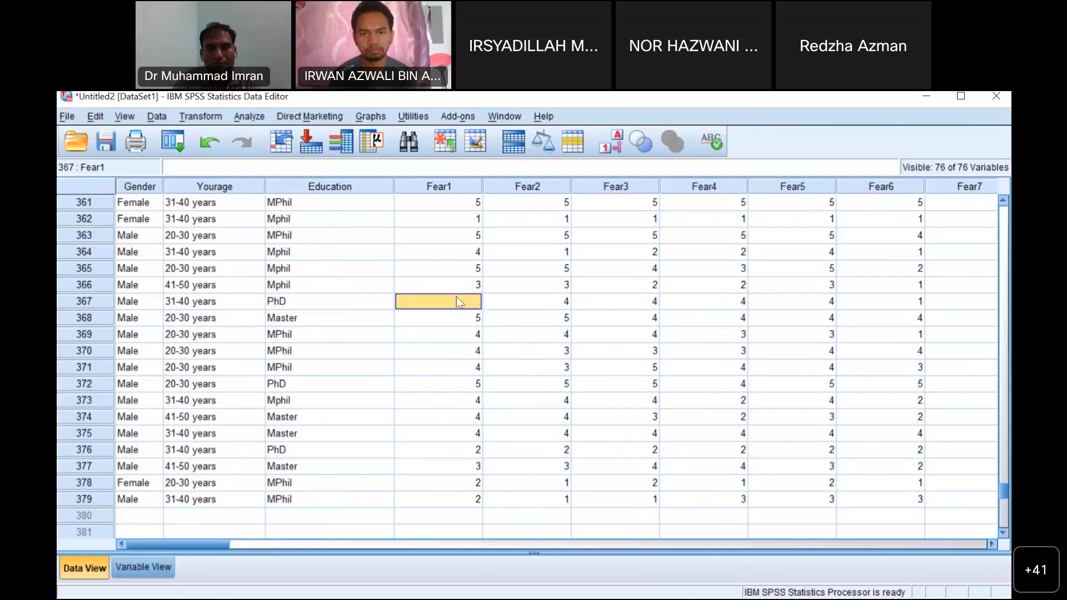
key(ctrl+z)
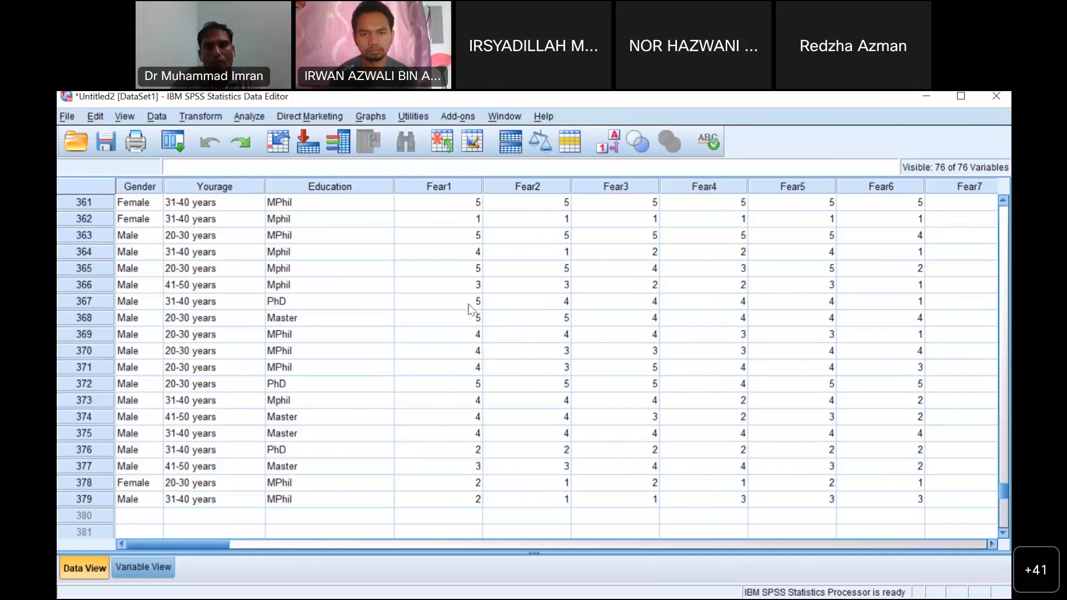
click(471, 305)
key(Down)
key(Down)
key(Right)
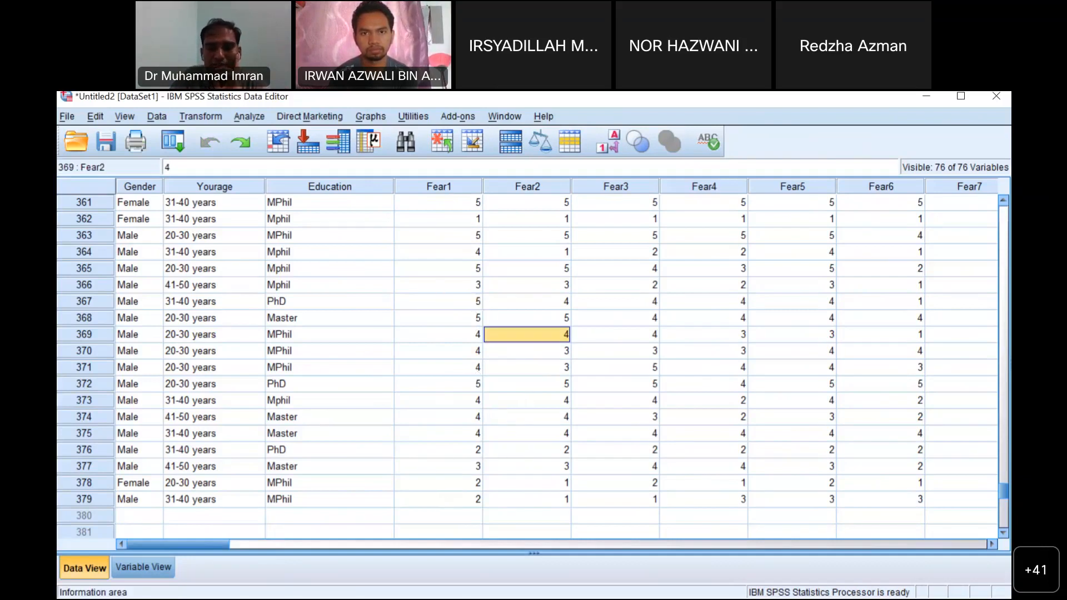
- Consult the Editing Data slide in PowerPoint, and back in SPSS set the Fear1 value of case 369 to 999
key(alt+Tab)
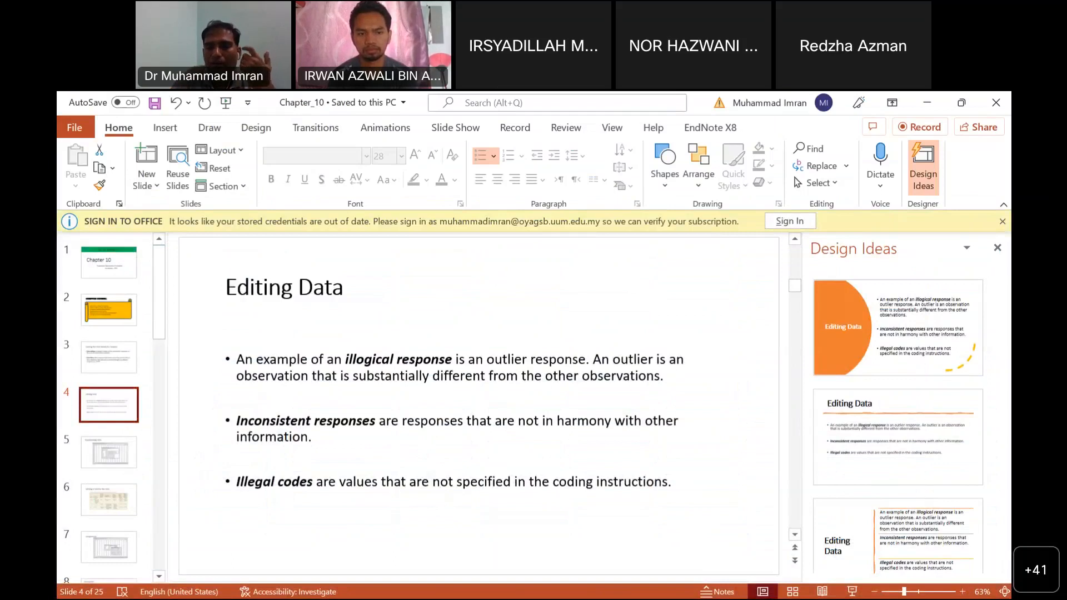
key(alt+Tab)
click(477, 335)
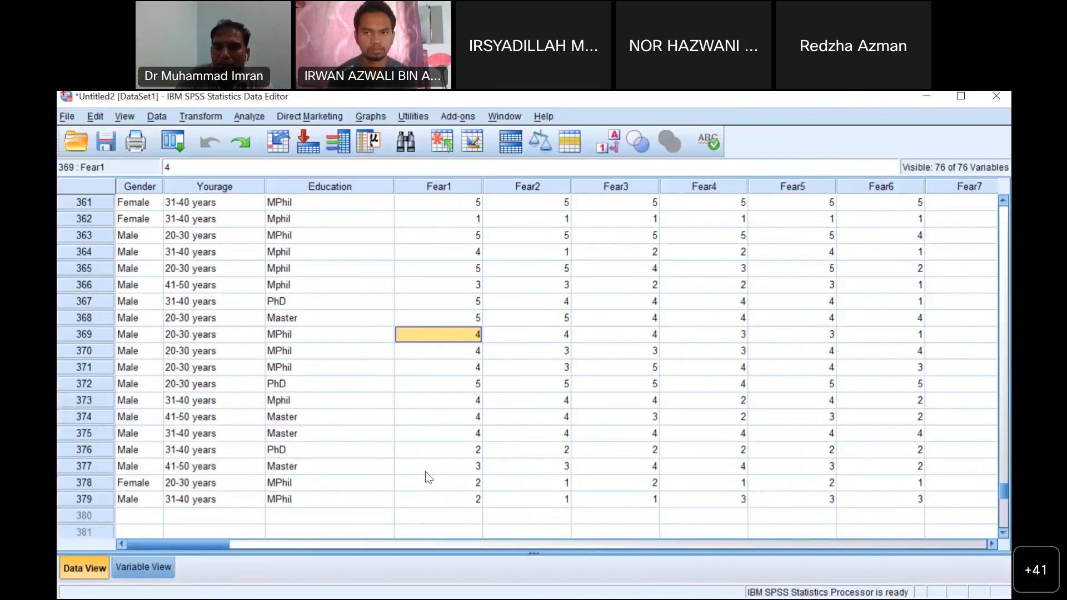
key(BackSpace)
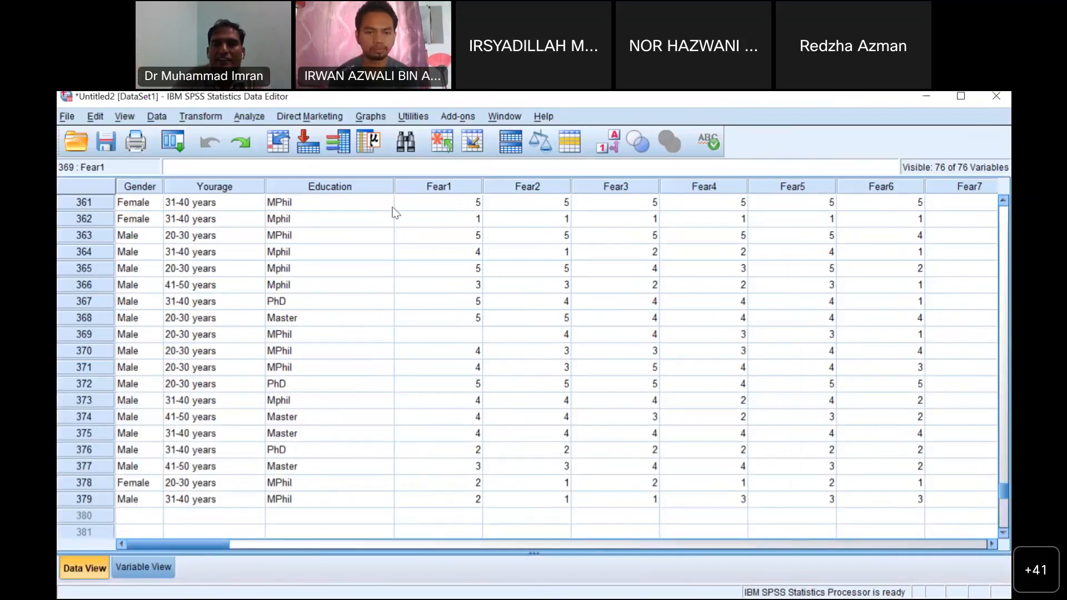
click(455, 383)
click(473, 335)
text(999)
- Set the Fear2 value of case 371 to 999 as a missing-data code
click(511, 363)
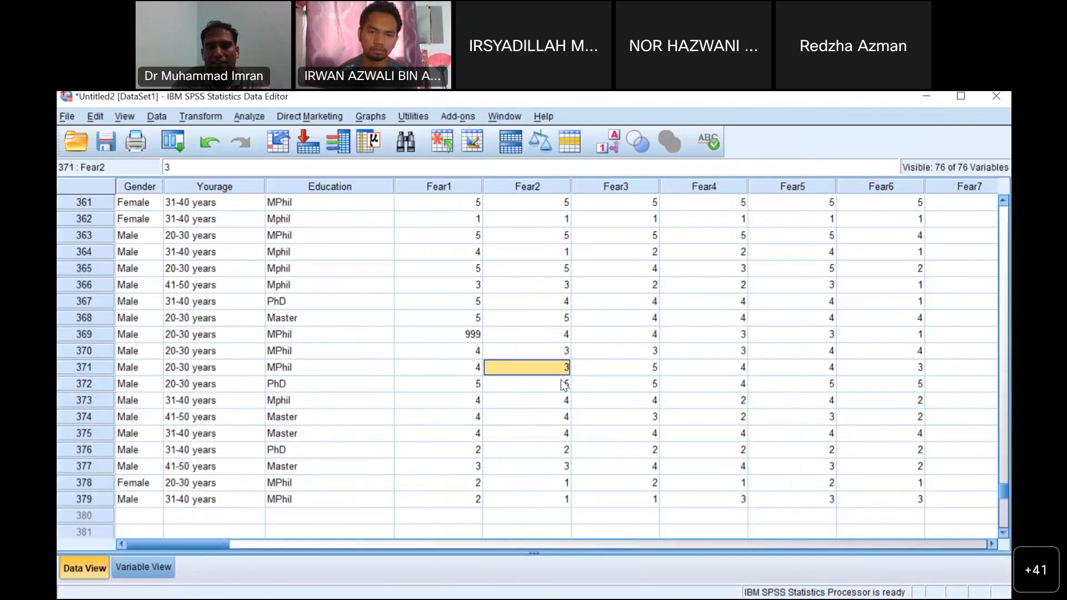
text(33)
key(BackSpace)
key(BackSpace)
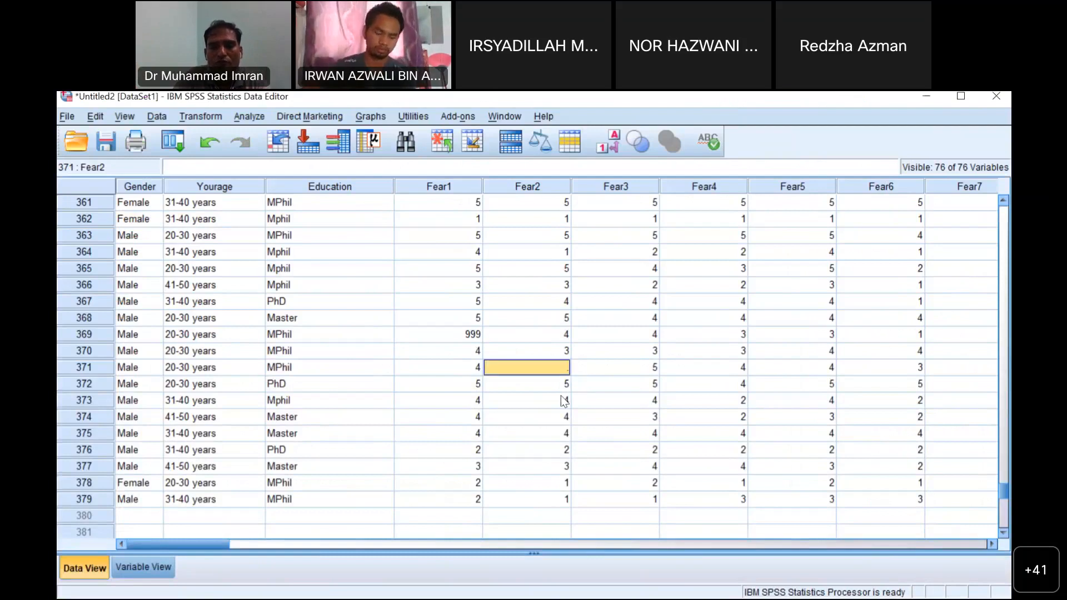
text(999)
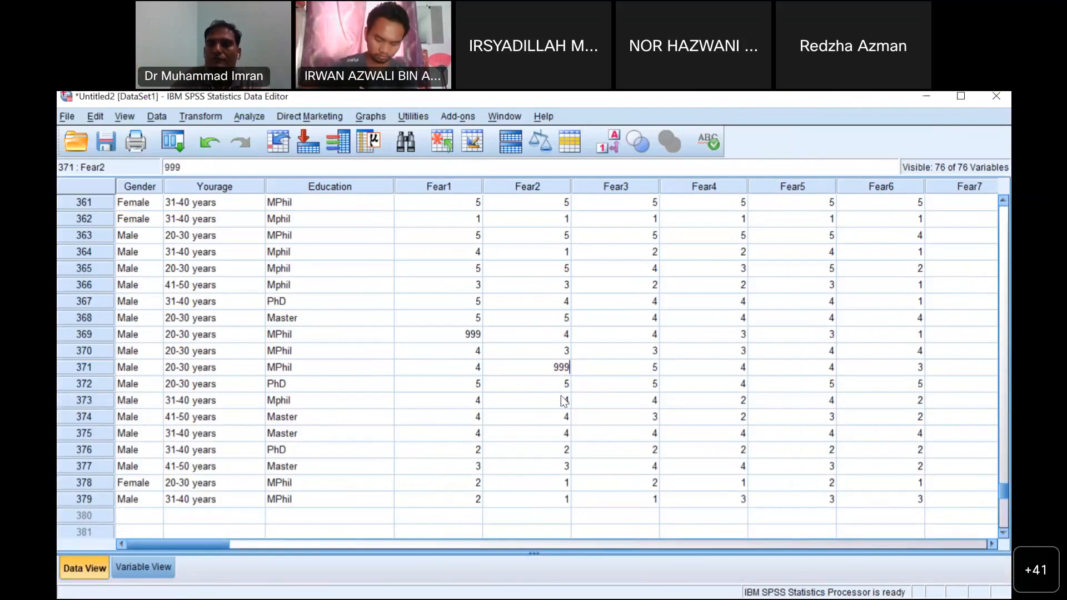
click(564, 400)
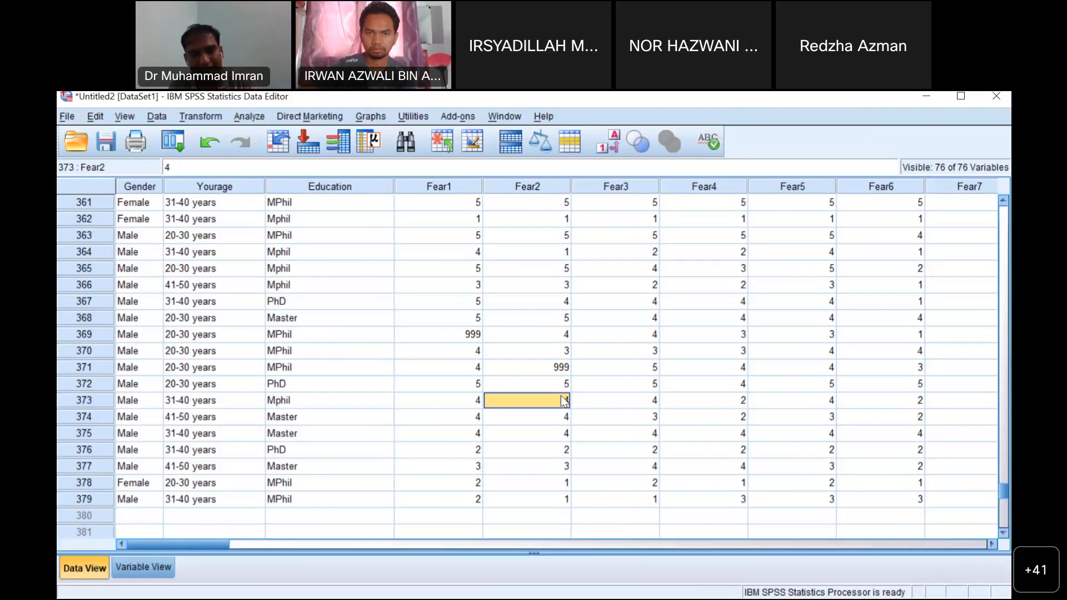
- Undo the 999 entries in the Fear1 and Fear2 columns for cases 369 and 371
key(ctrl+z)
key(ctrl+z)
key(ctrl+z)
key(ctrl+z)
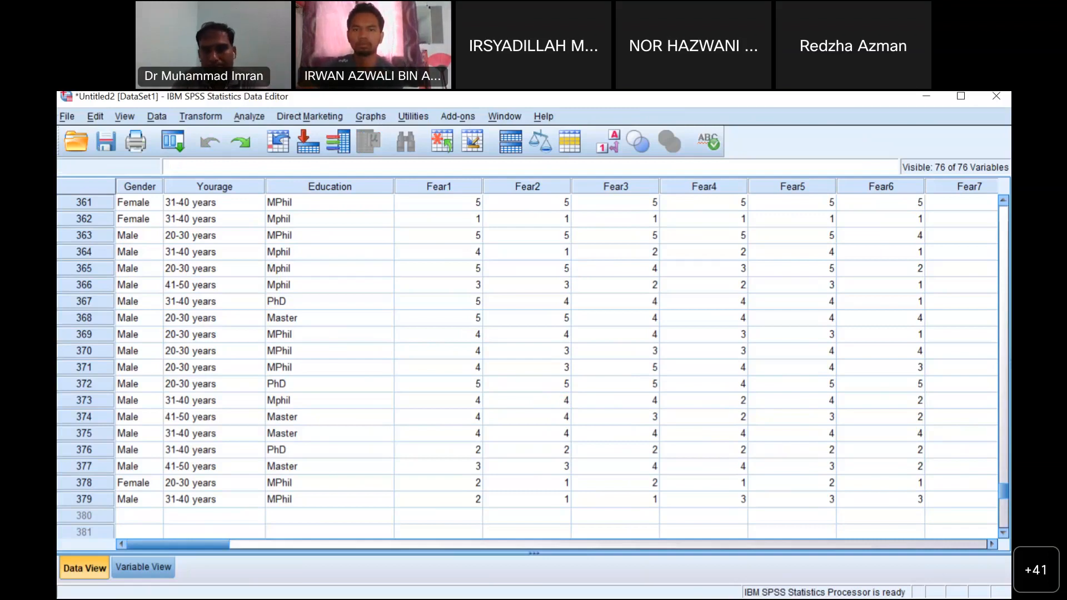
- Start a Frequencies analysis and add all the dataset's variables to it
click(250, 118)
mouse_move(347, 137)
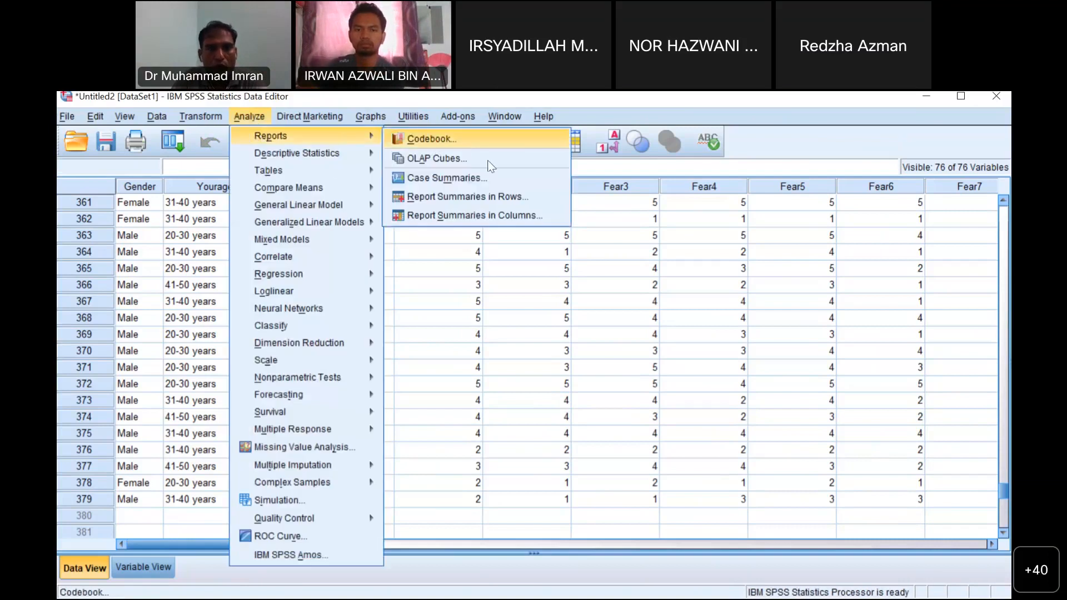
mouse_move(319, 156)
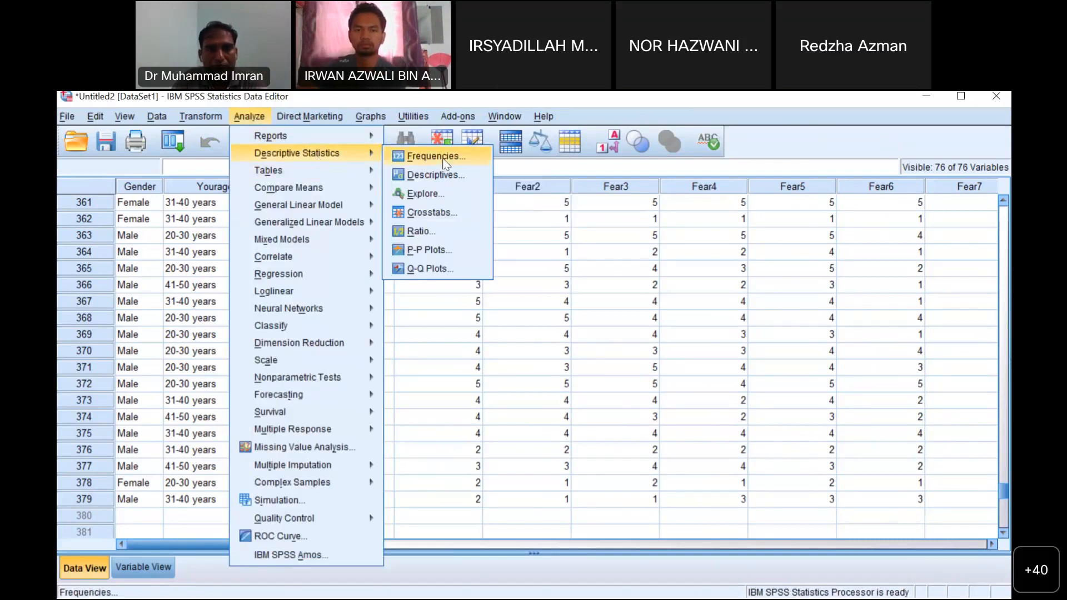
click(439, 158)
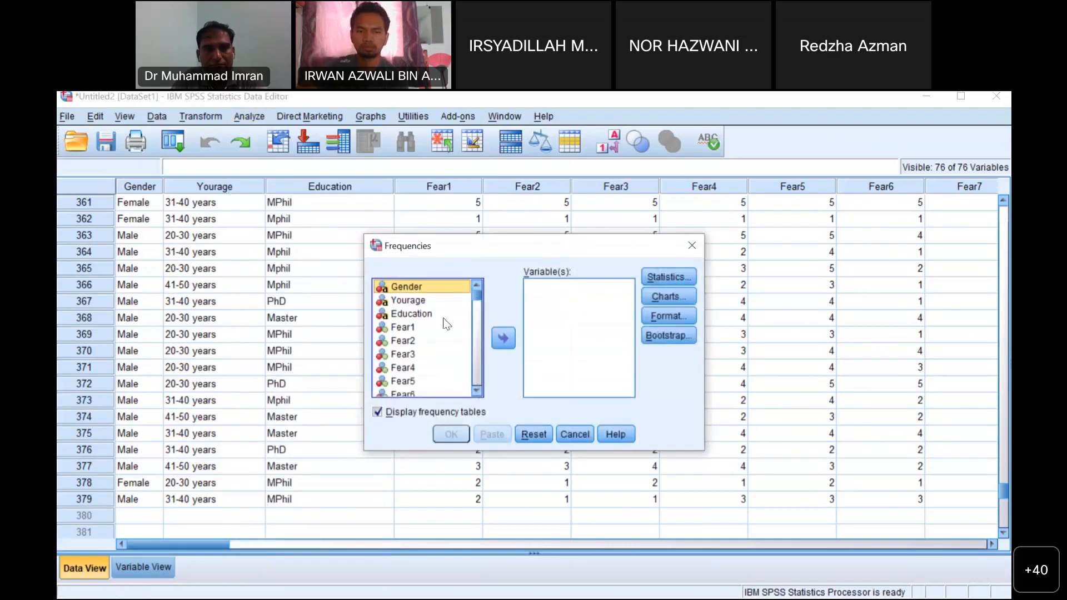
key(ctrl+a)
click(503, 337)
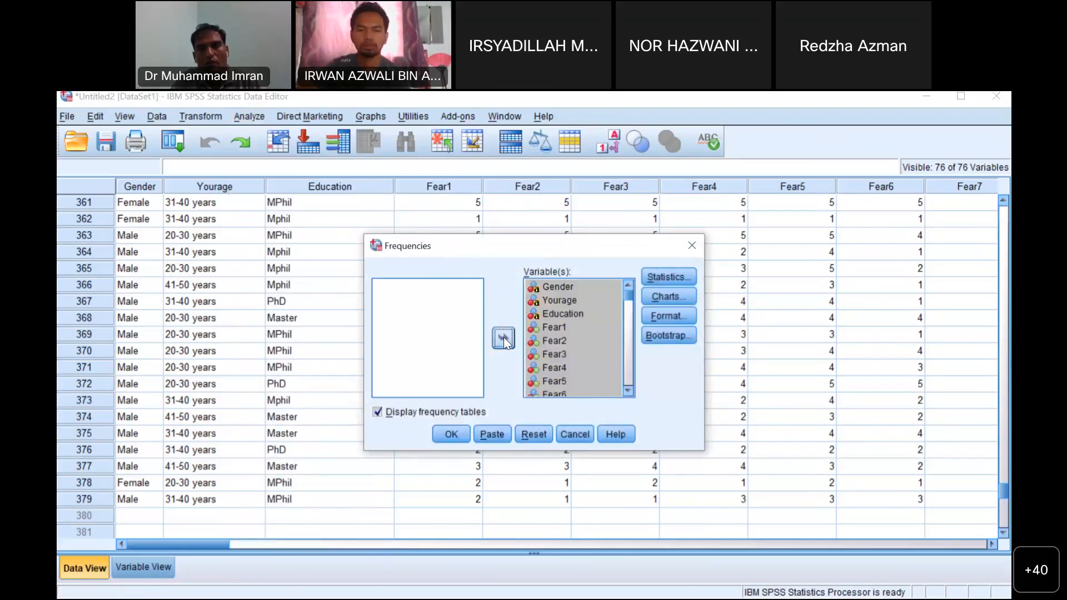
- Look through the Statistics and Charts options of the Frequencies analysis without changing anything
click(664, 276)
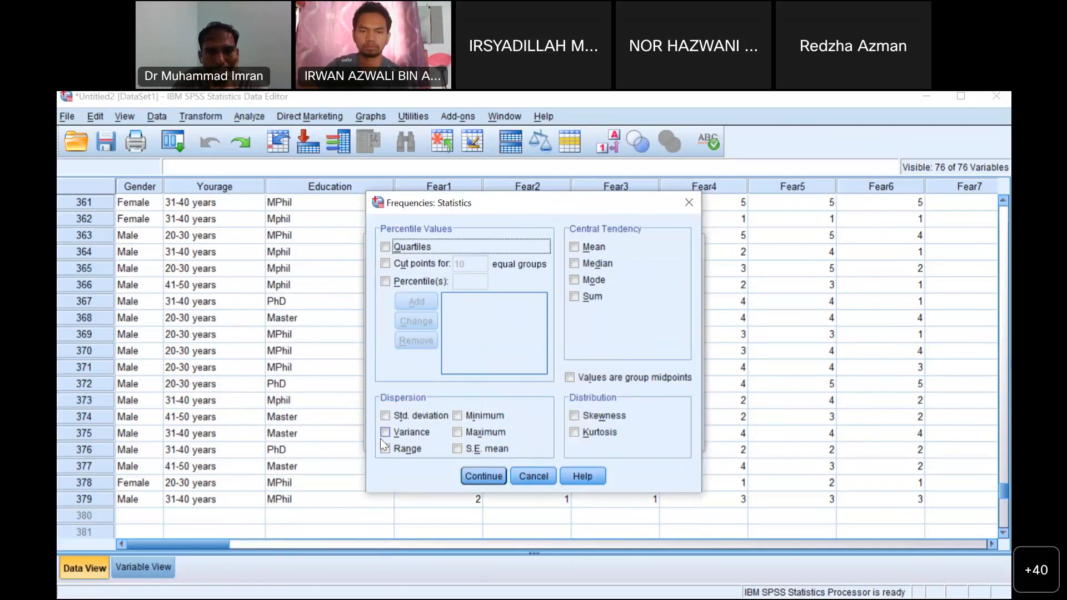
click(688, 204)
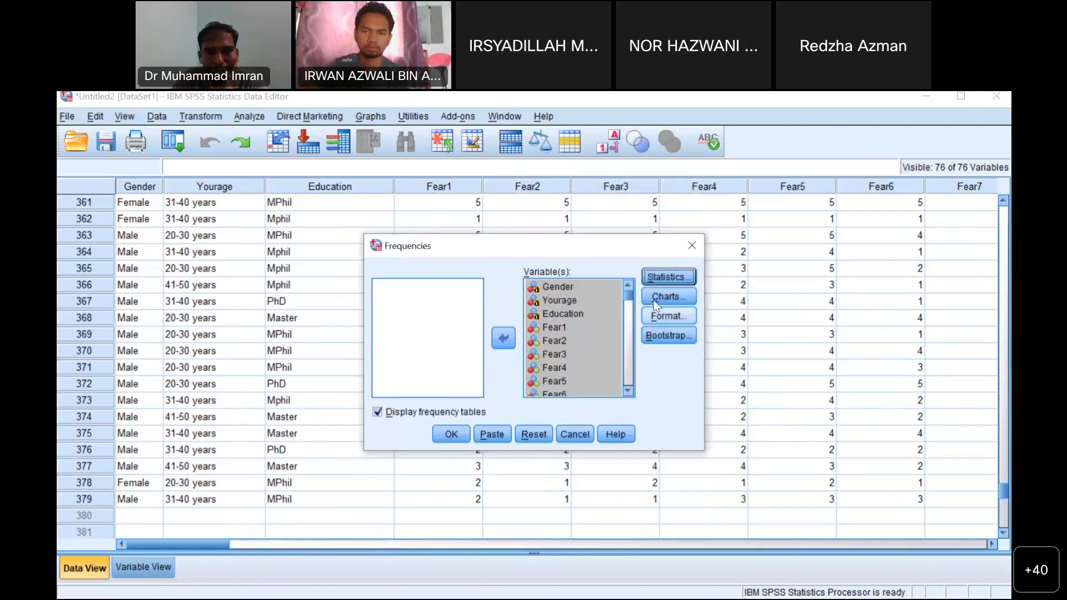
click(653, 299)
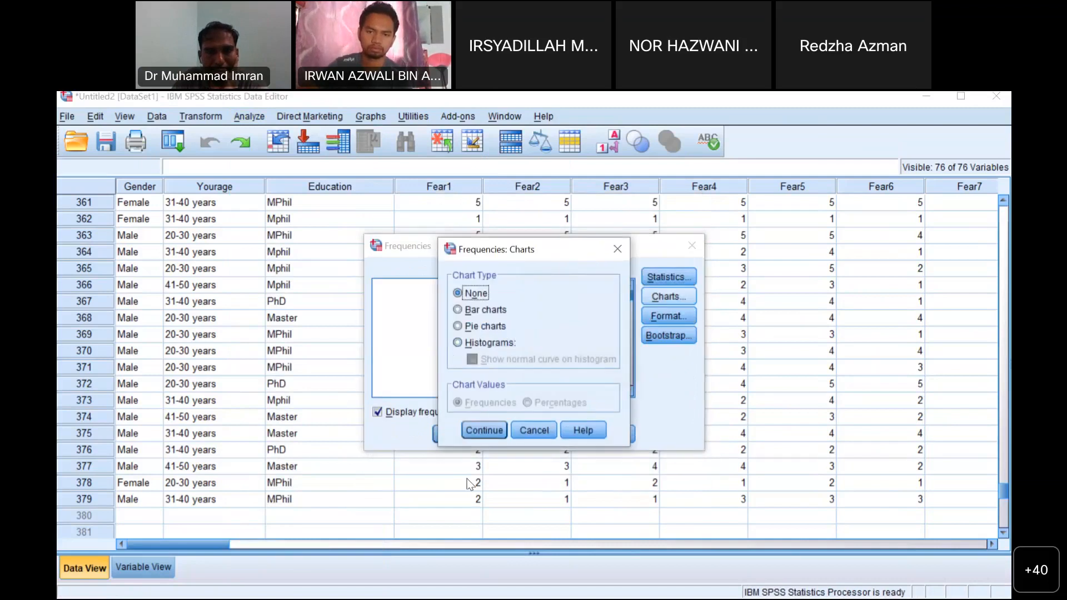
click(617, 248)
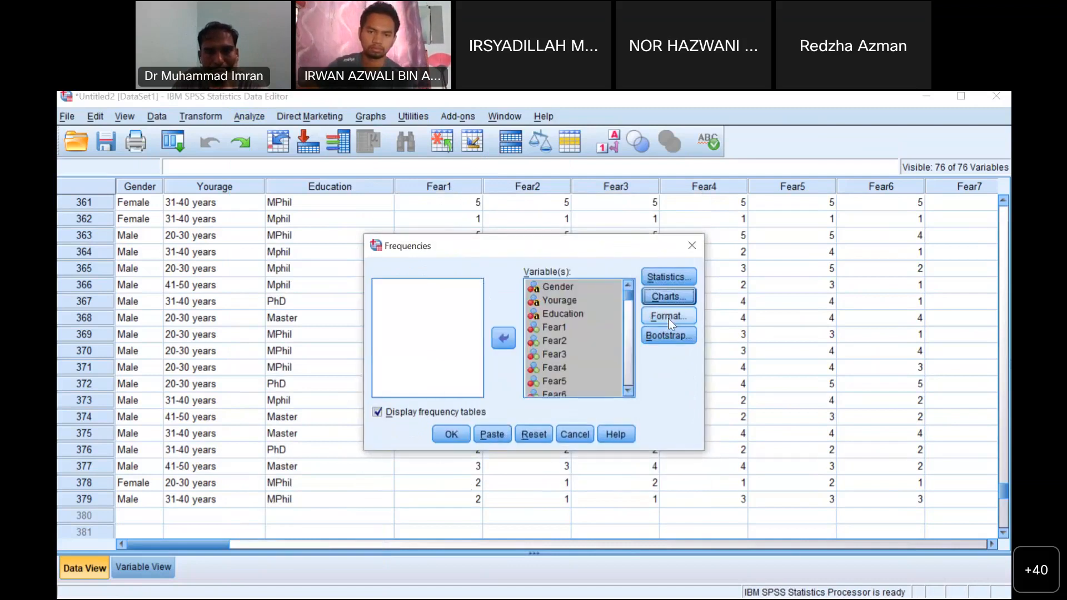
- Include the mean in the Frequencies statistics and run the analysis for all variables
click(665, 277)
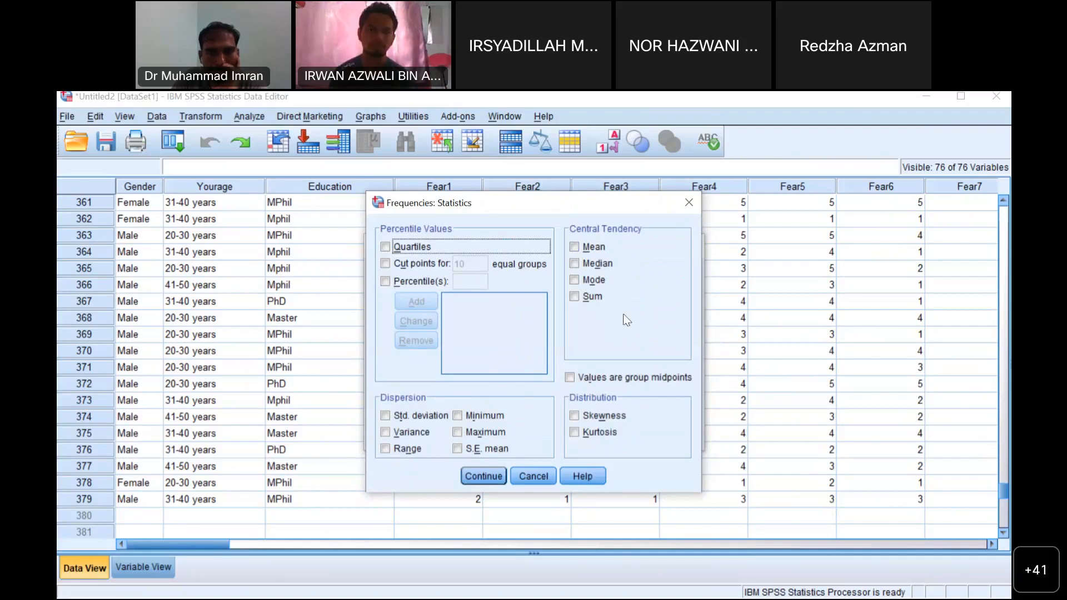
click(579, 247)
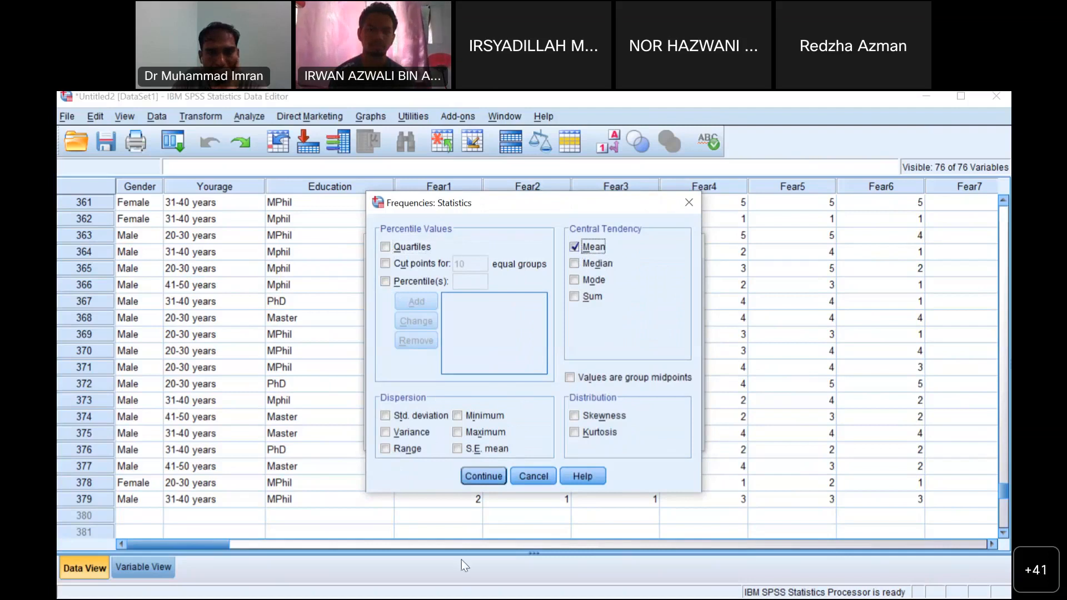
click(489, 475)
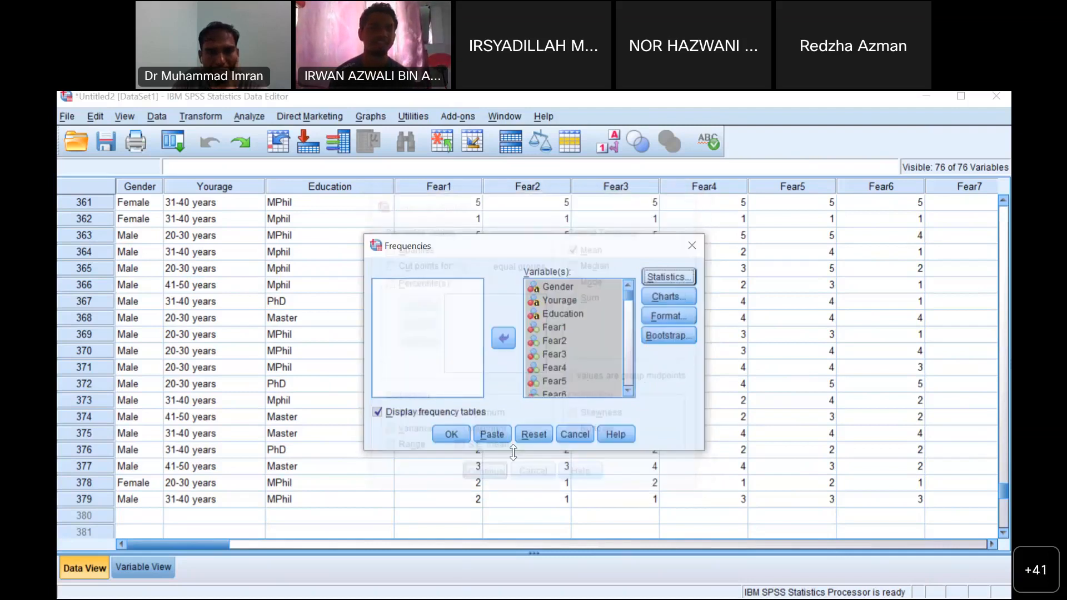
click(451, 434)
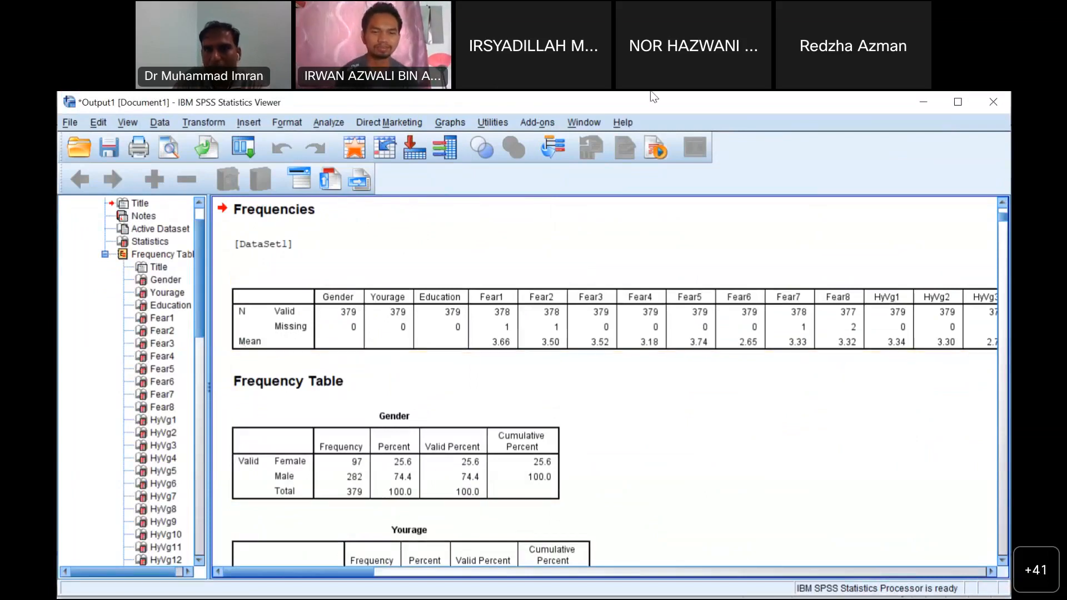
- Mark the Missing row label, several variable headings, and the missing counts of Fear1, Fear2, Fear7 and Fear8 in the statistics table
key(alt+Tab)
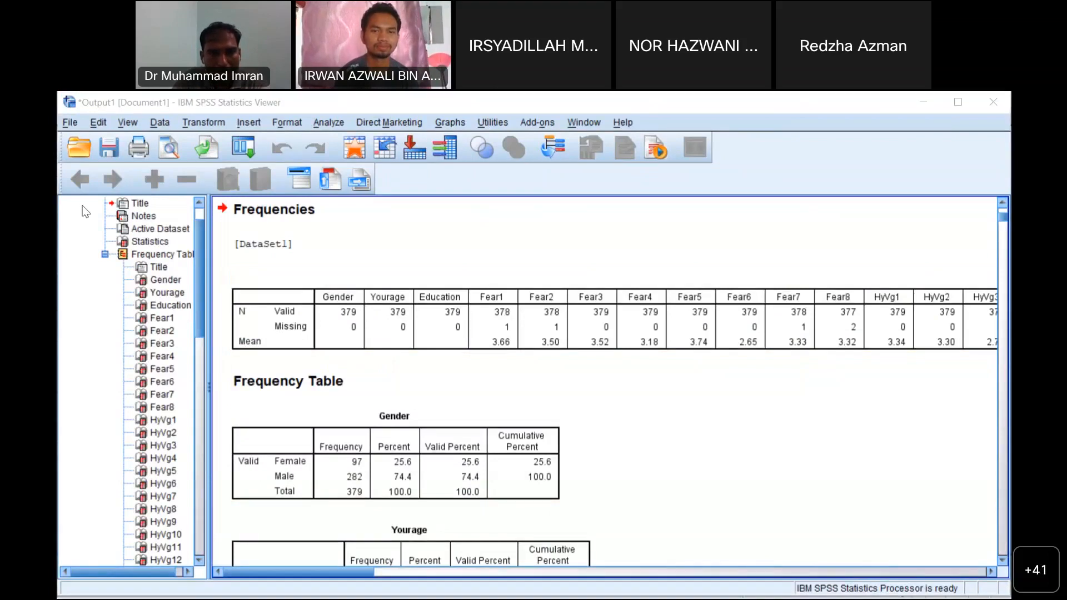
mouse_move(279, 337)
mouse_down()
mouse_move(309, 332)
mouse_move(277, 312)
mouse_move(272, 322)
mouse_up()
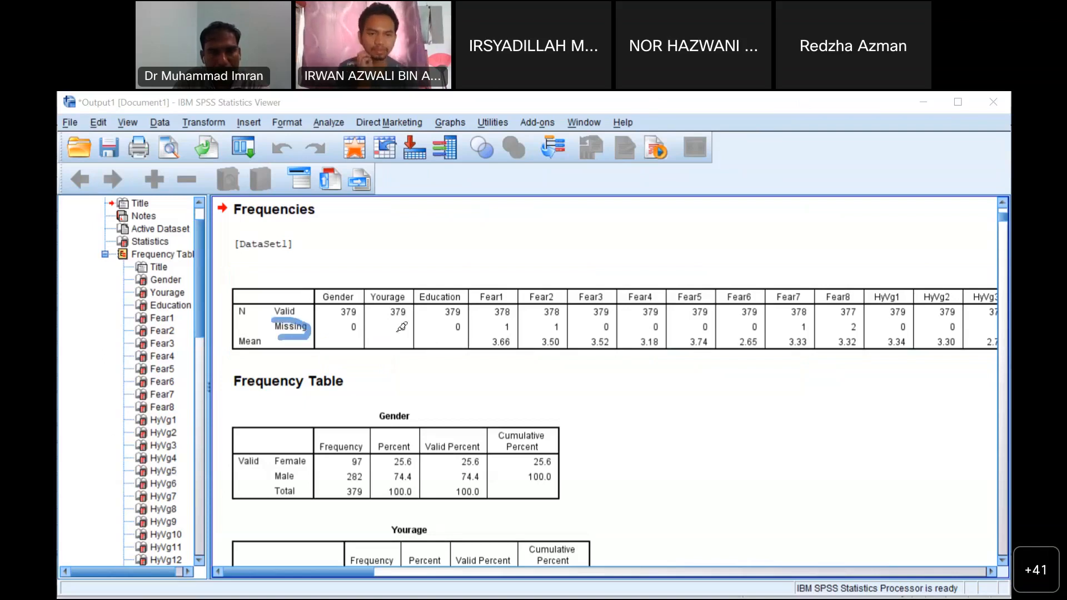
mouse_move(349, 282)
mouse_down()
mouse_move(357, 260)
mouse_move(393, 285)
mouse_move(408, 267)
mouse_up()
mouse_move(494, 278)
mouse_down()
mouse_move(511, 290)
mouse_move(554, 243)
mouse_up()
mouse_move(502, 315)
mouse_down()
mouse_move(514, 336)
mouse_move(503, 320)
mouse_move(569, 334)
mouse_up()
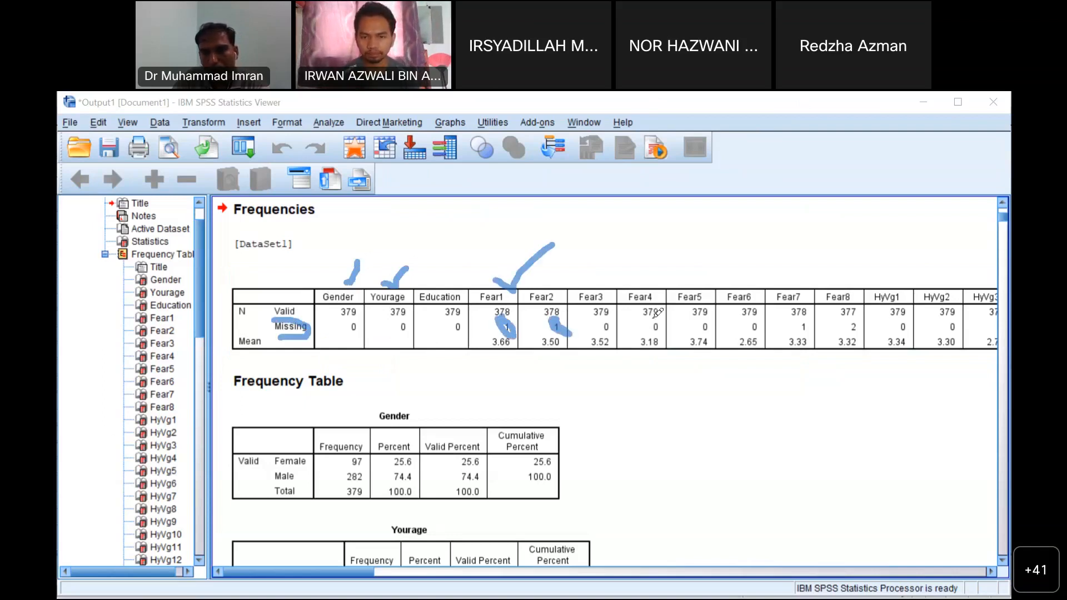
mouse_move(801, 318)
mouse_down()
mouse_move(812, 333)
mouse_move(798, 338)
mouse_up()
drag(851, 313, 861, 332)
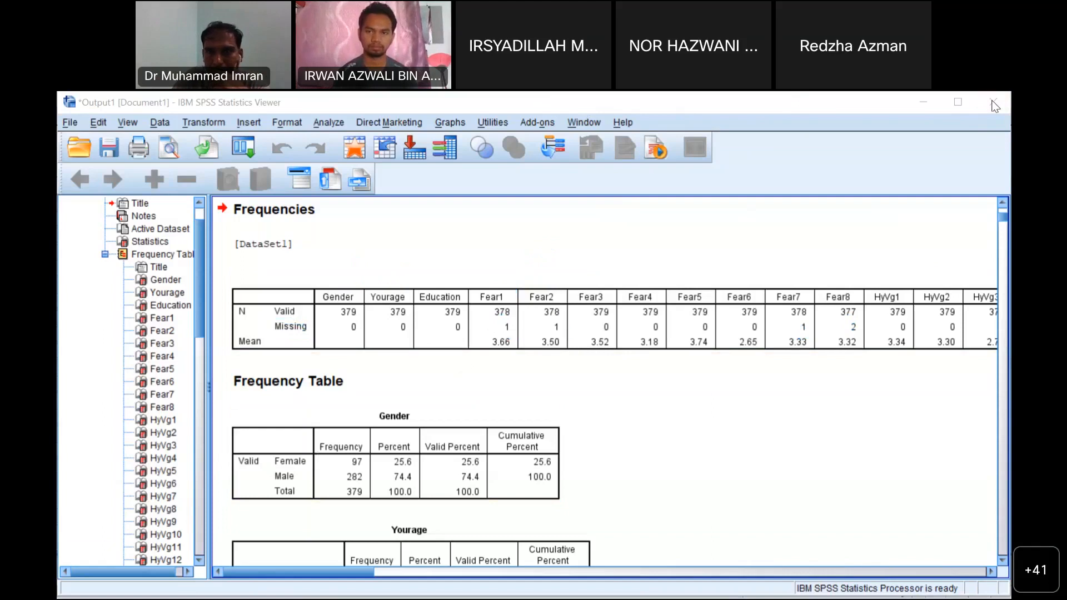
- Close the Frequencies output without saving it and return to the first cases of the dataset
click(993, 104)
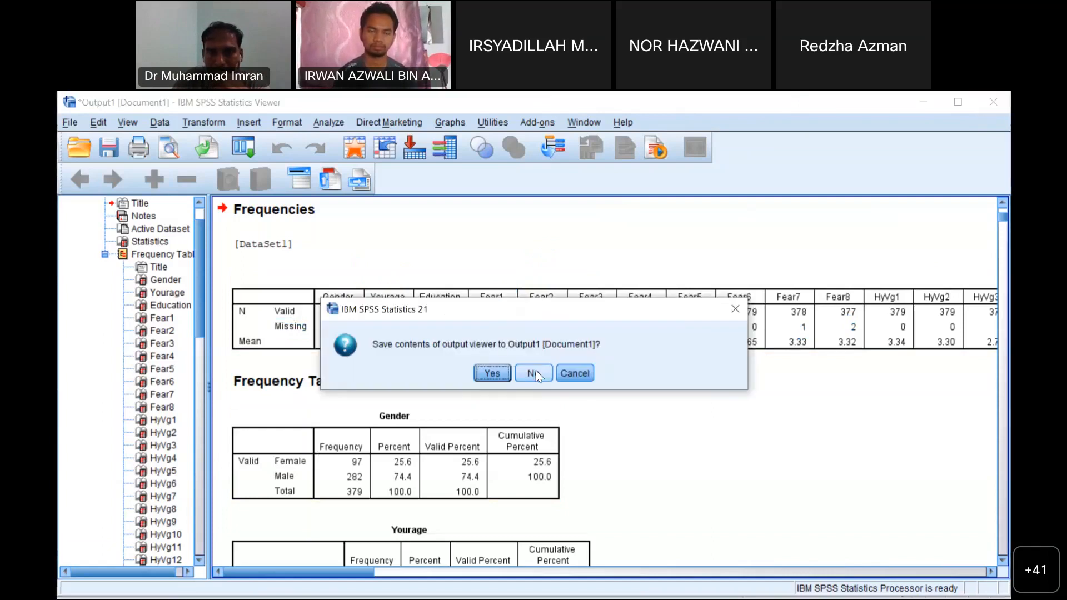
click(536, 376)
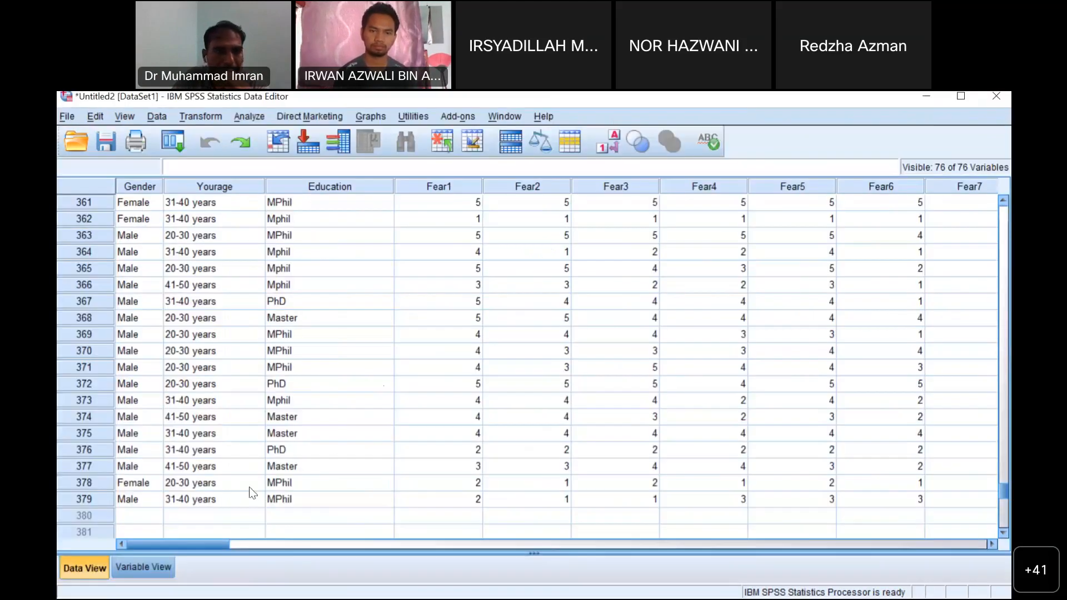
scroll(388, 465, up, 2)
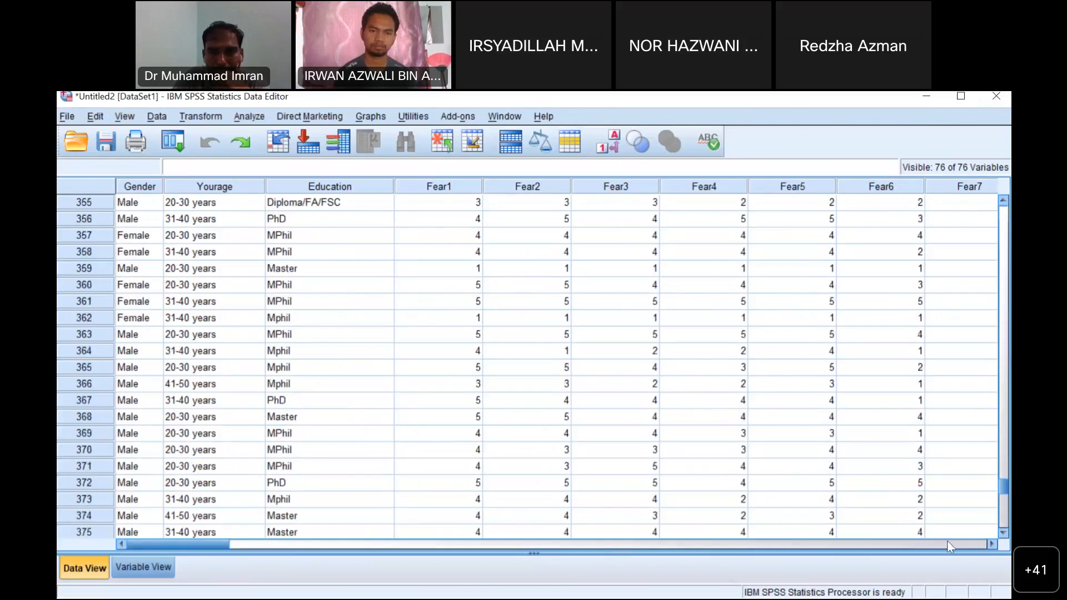
drag(1004, 484, 1006, 169)
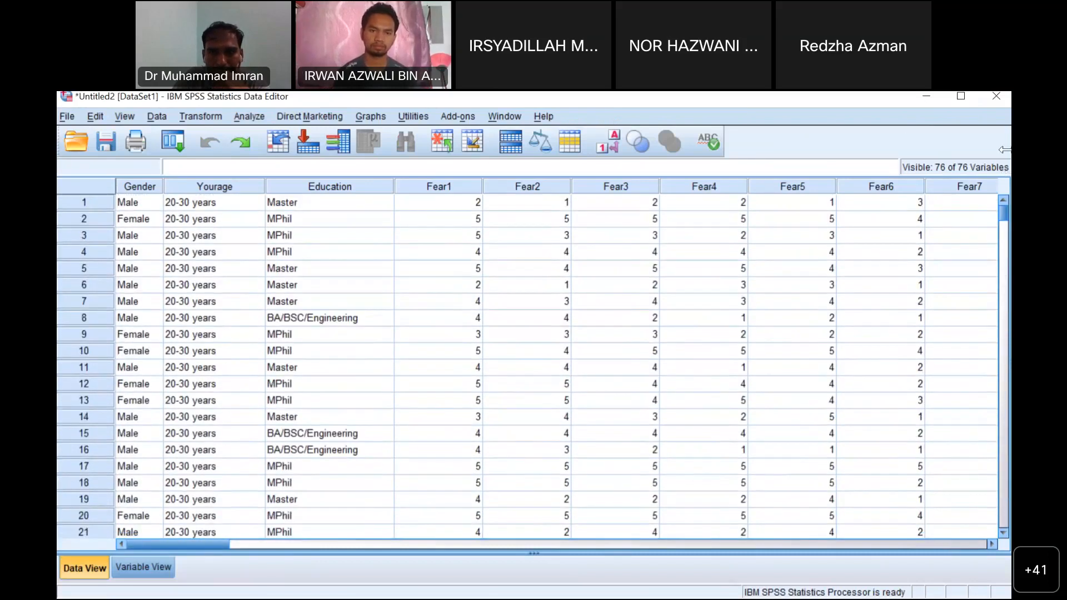
- Clear the Fear1 values of cases 2, 12, 32 and 41 to create missing data
click(465, 223)
key(BackSpace)
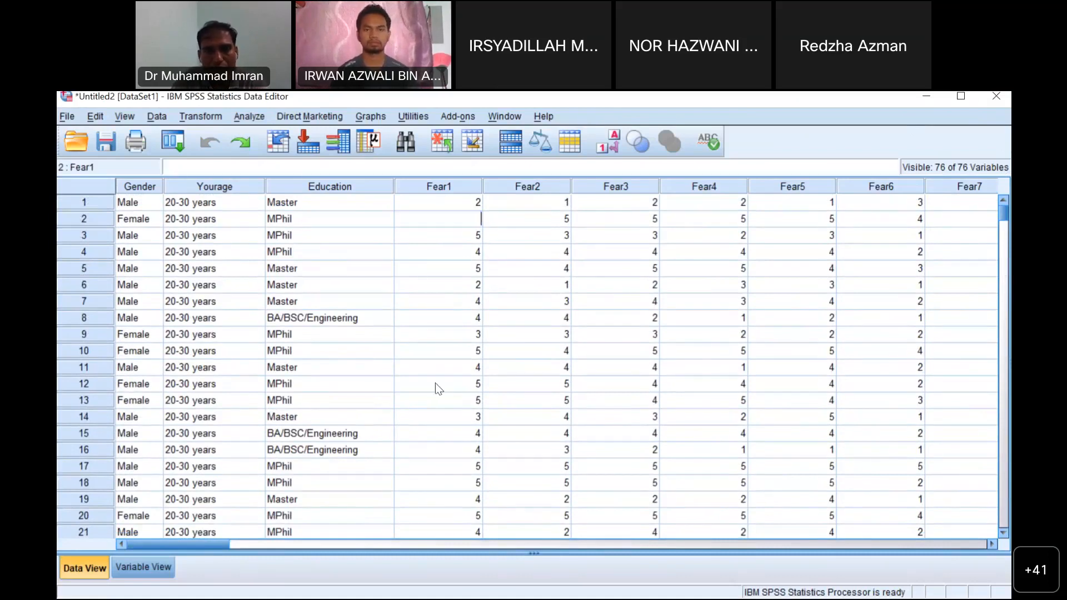
click(453, 387)
scroll(450, 469, down, 5)
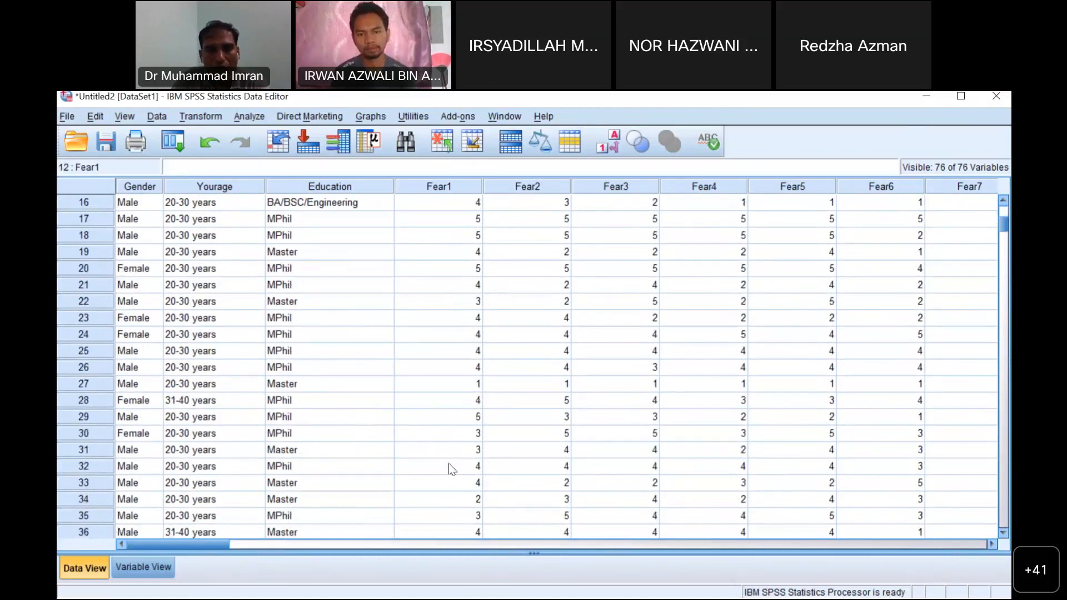
click(450, 467)
key(BackSpace)
key(Tab)
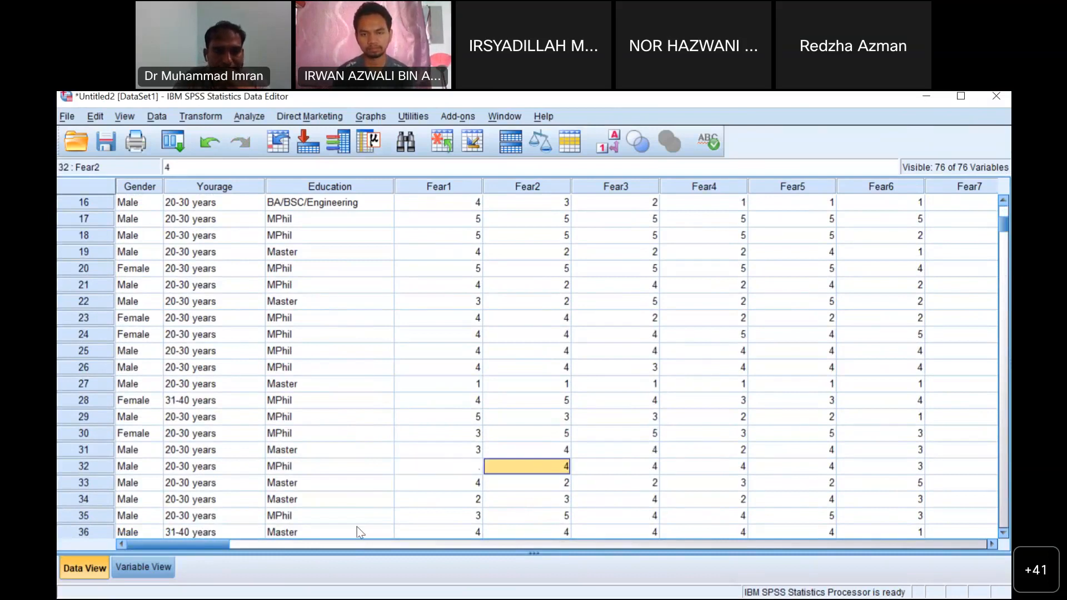
scroll(361, 500, up, 3)
scroll(362, 477, down, 6)
click(450, 466)
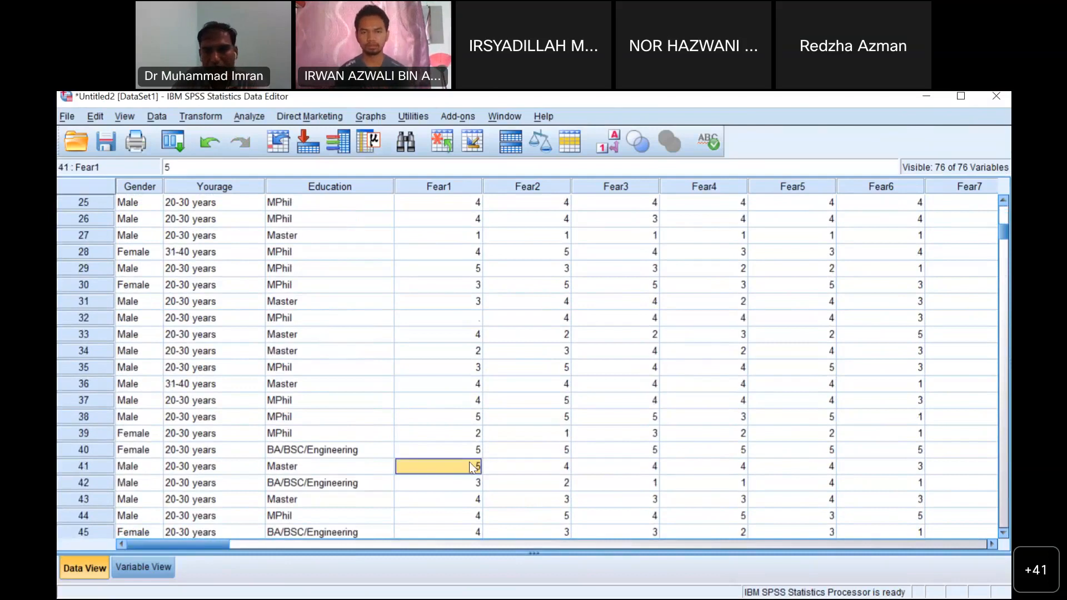
key(BackSpace)
scroll(387, 275, up, 6)
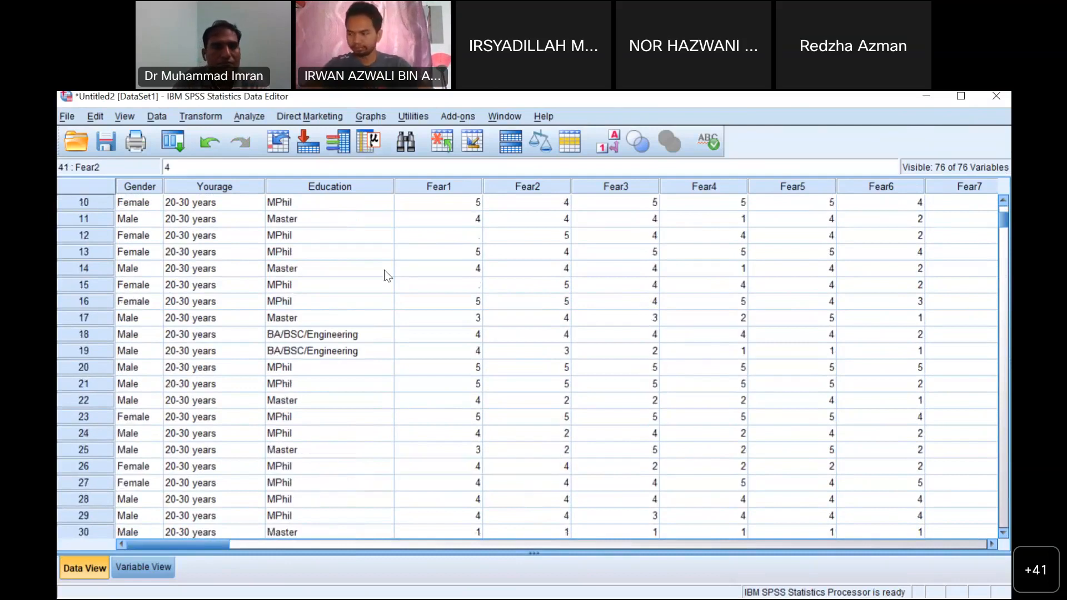
- Run the Frequencies analysis again on all variables with the same settings
click(247, 116)
mouse_move(333, 150)
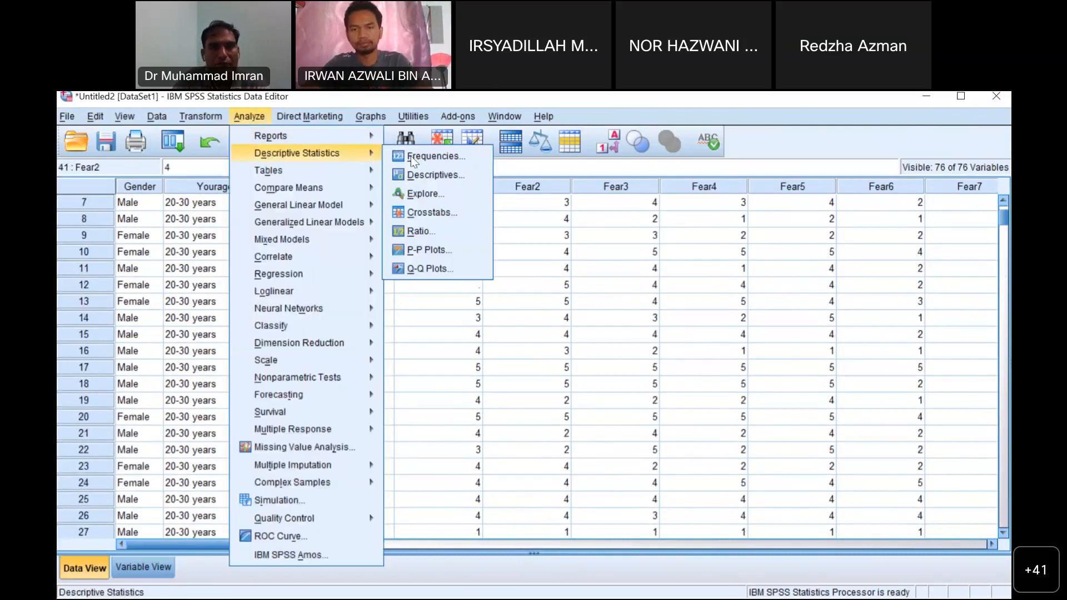
click(422, 155)
click(451, 439)
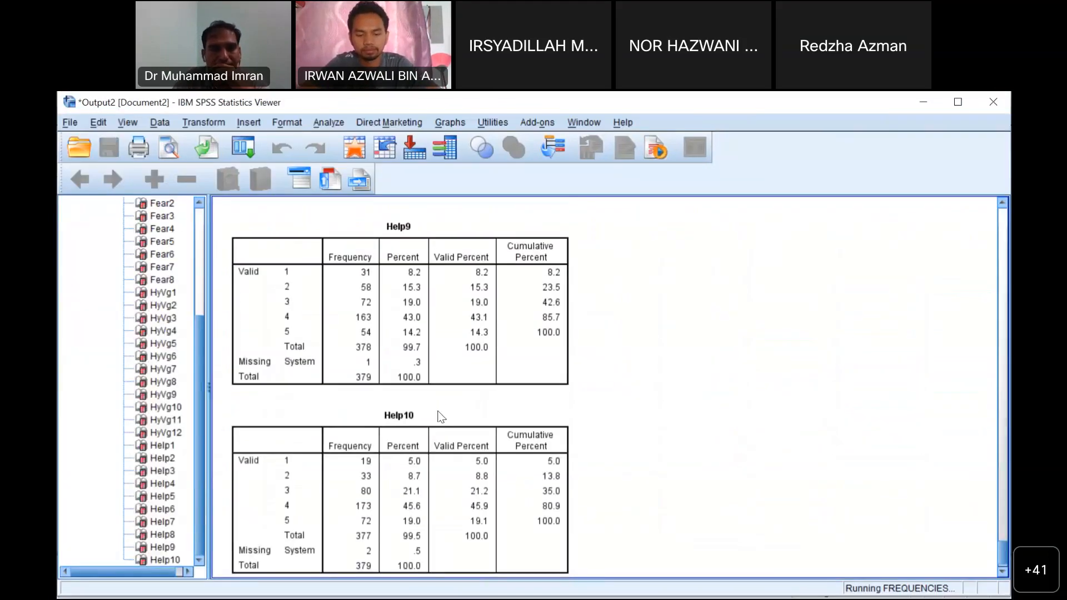
- Examine the Missing row in the new statistics table and mark the Fear1 missing count
scroll(402, 372, up, 15)
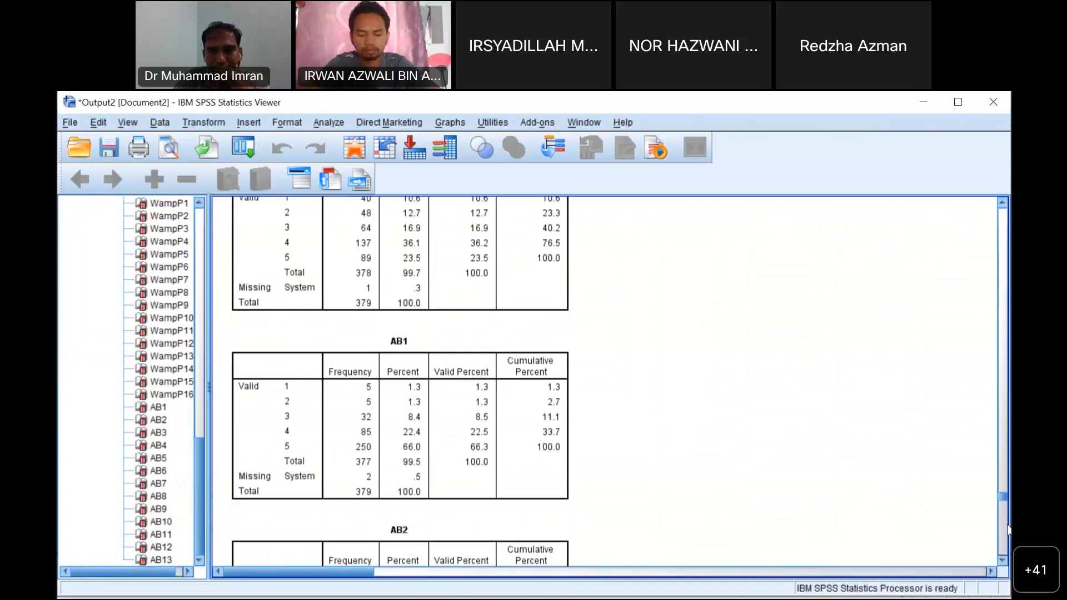
drag(1004, 498, 998, 152)
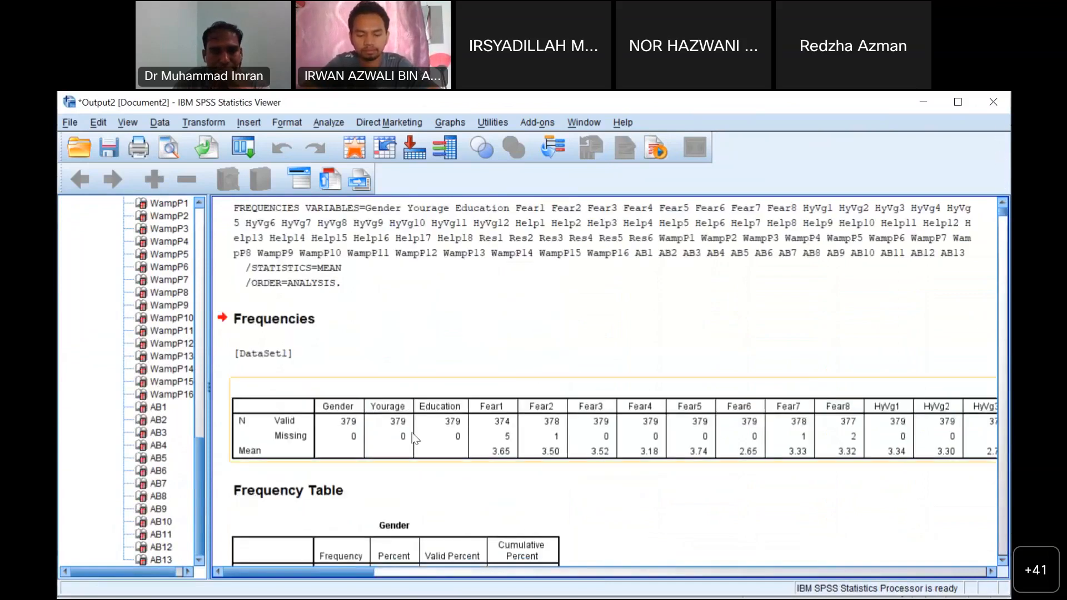
click(507, 439)
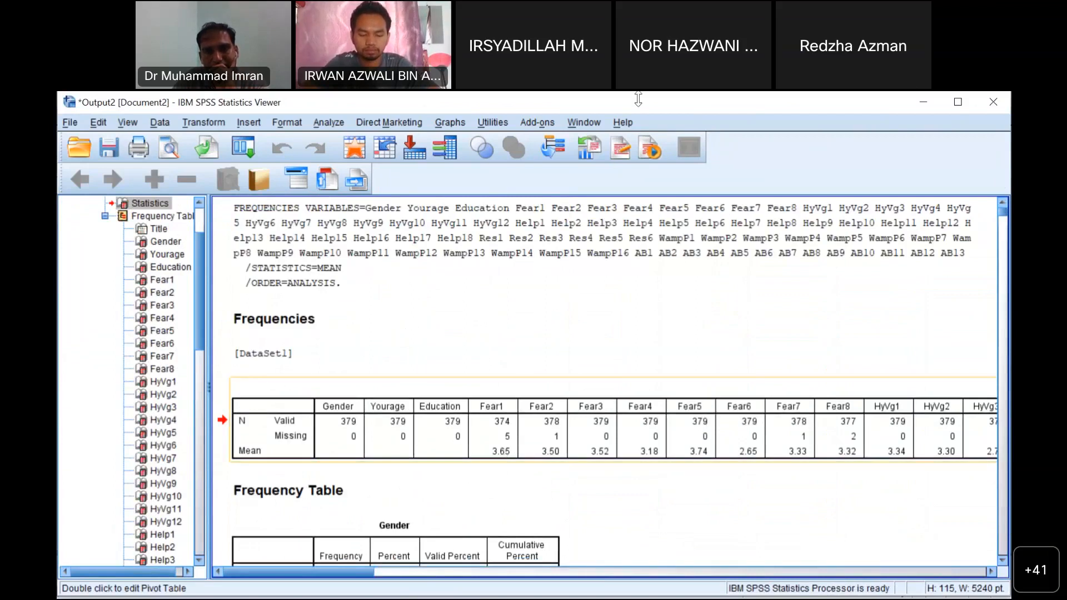
drag(509, 433, 504, 421)
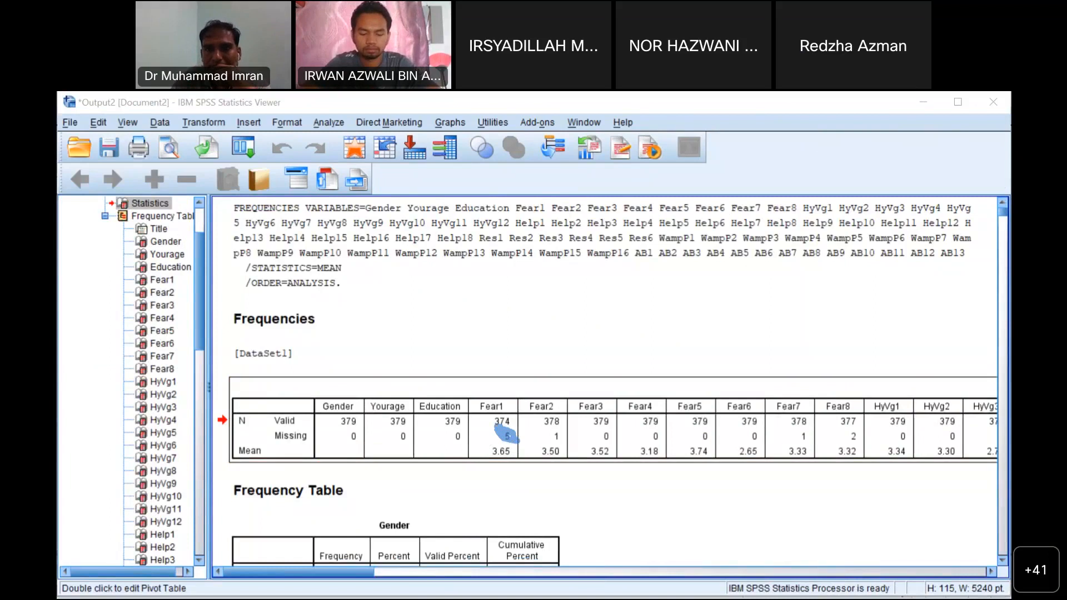
click(805, 109)
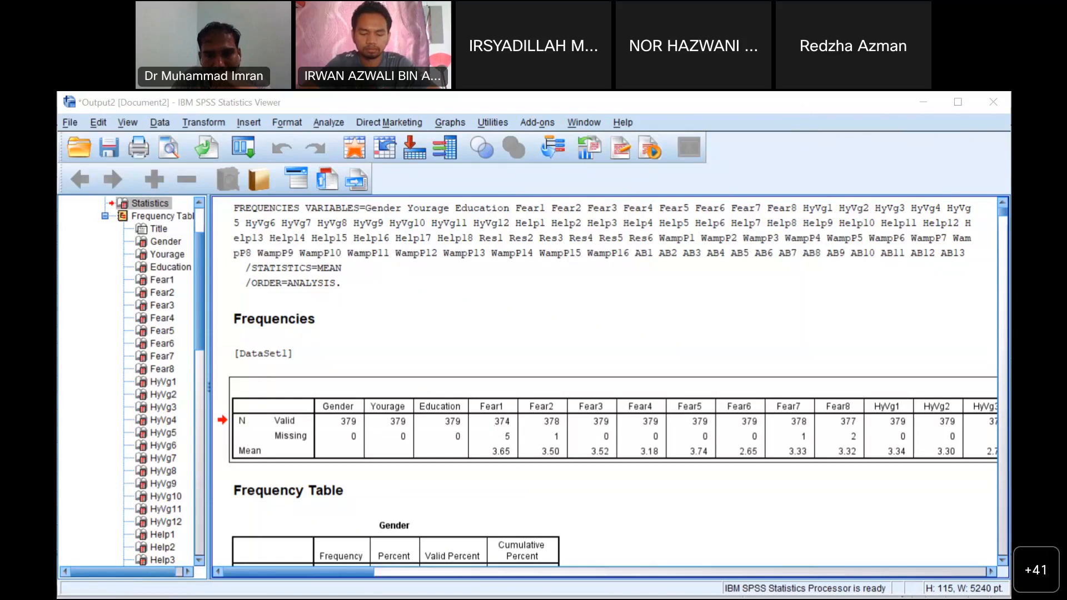
- Switch back to the Data Editor and set the empty Fear1 value of case 2 to 999
click(673, 565)
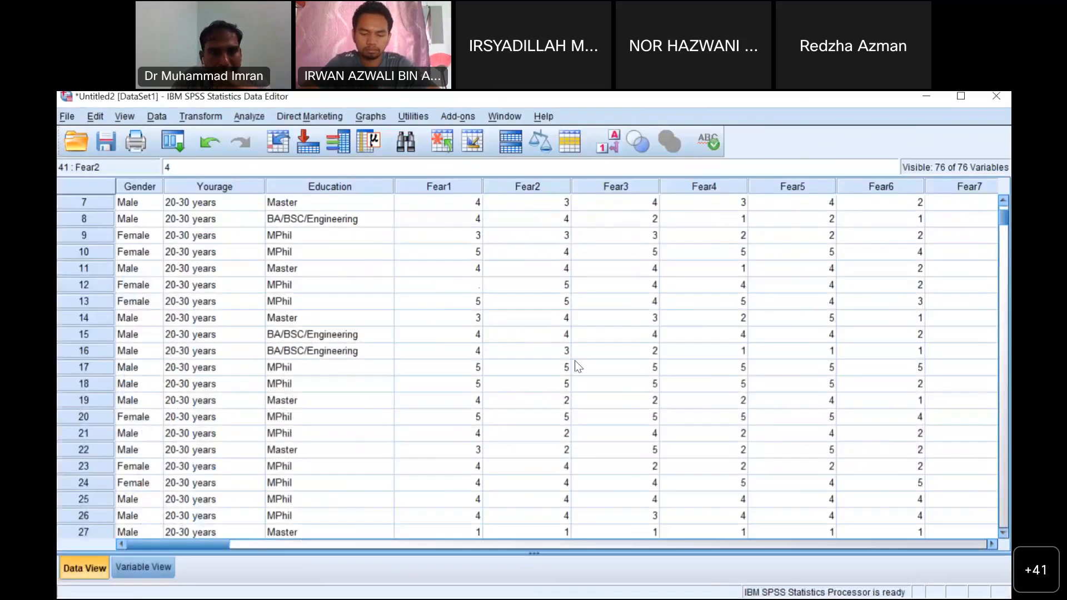
scroll(441, 303, up, 2)
click(472, 220)
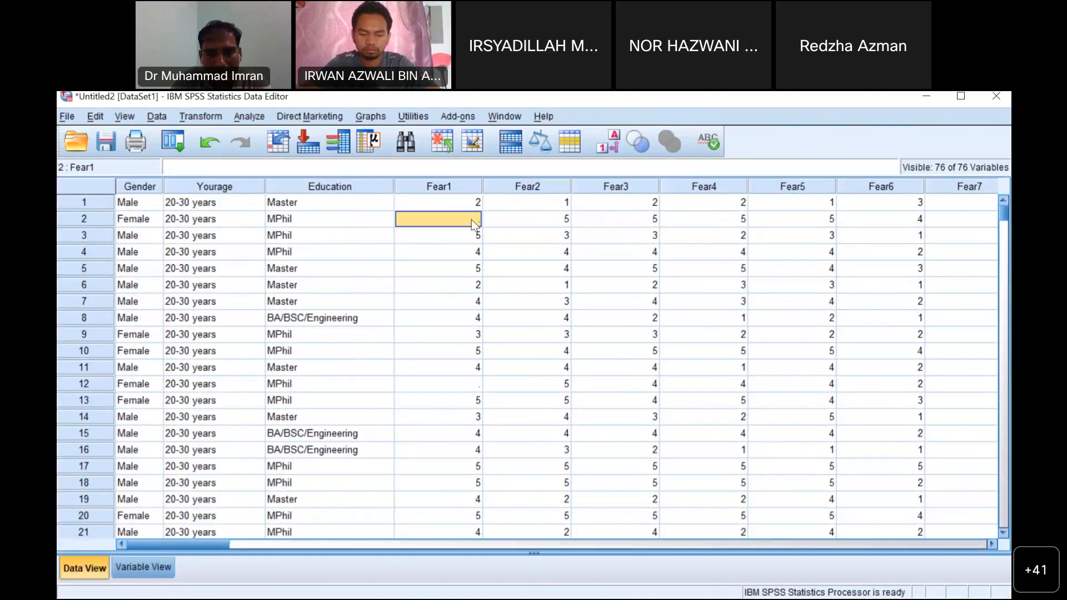
text(999)
key(Return)
- Set the empty Fear1 value of case 12 to 999
key(Down)
key(Down)
key(Down)
key(Down)
key(Down)
key(Down)
key(Down)
key(Down)
key(Down)
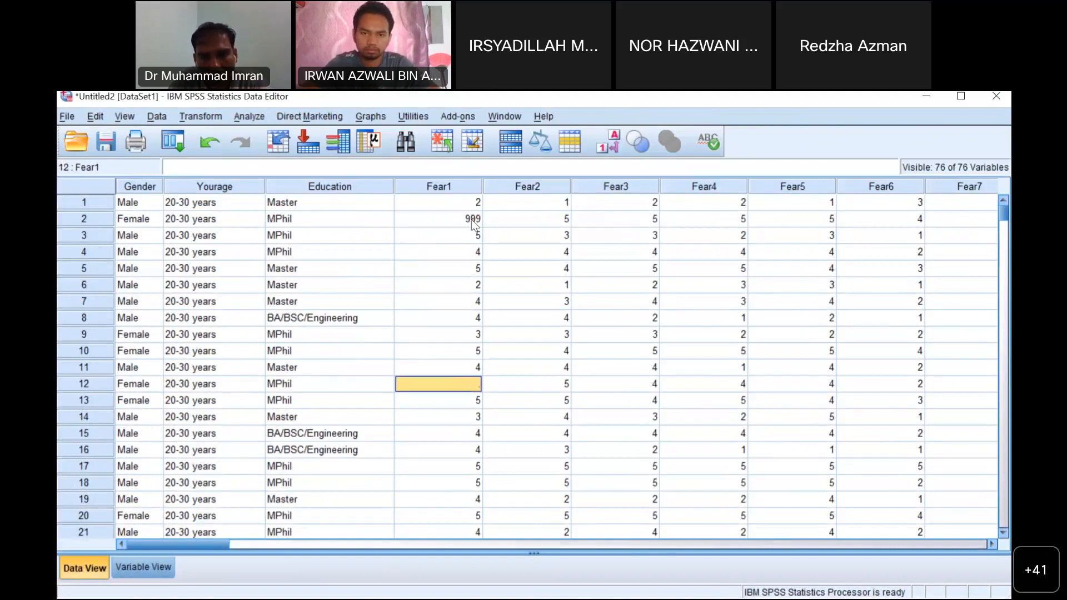
text(999)
key(Return)
- Set the empty Fear1 value of case 32 to 999
key(Down)
key(Down)
key(Down)
key(Down)
key(Down)
key(Down)
key(Down)
key(Down)
key(Down)
key(Down)
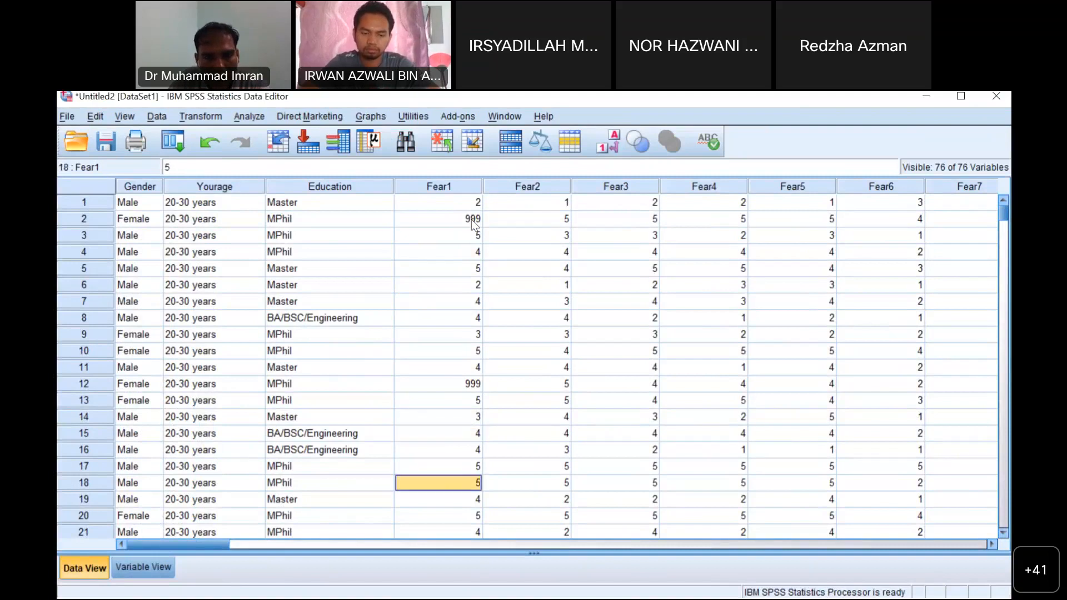
key(Down)
key(Down)
key(Down)
key(Down)
key(Down)
key(Down)
key(Down)
key(Down)
key(Down)
key(Down)
key(Down)
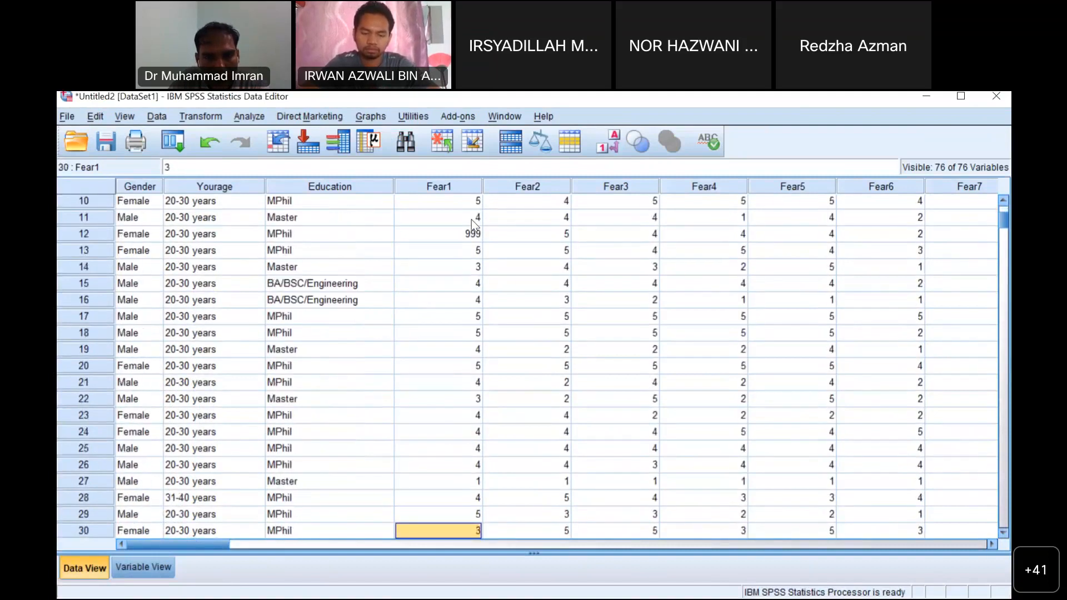
key(Up)
key(Up)
text(999)
key(Return)
- Set the empty Fear1 value of case 41 to 999
key(Down)
key(Down)
key(Down)
key(Down)
key(Down)
key(Down)
key(Down)
key(Down)
key(Down)
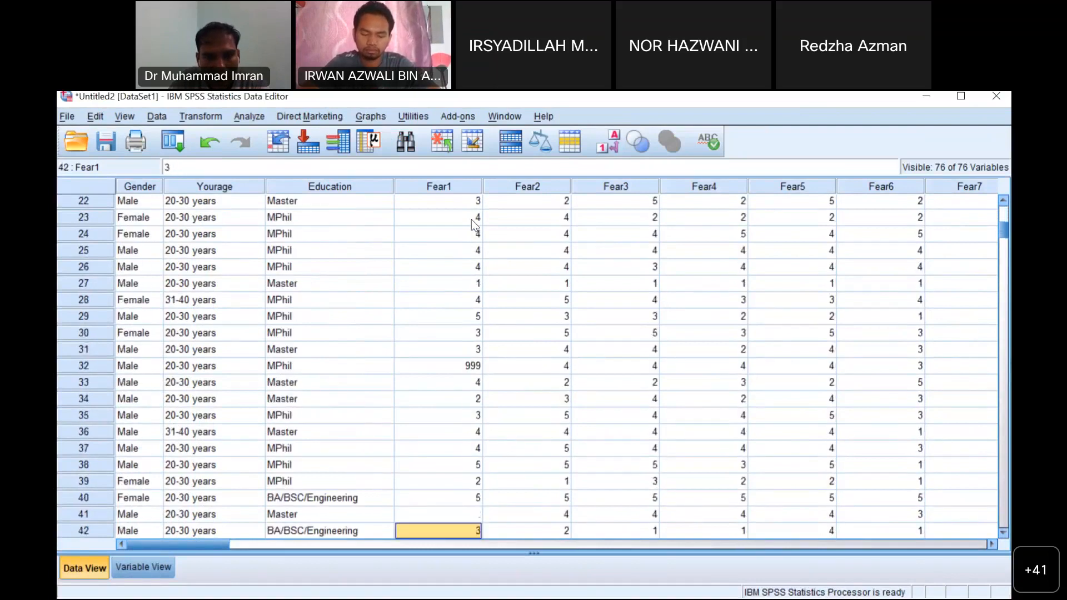
key(Up)
text(999)
key(Return)
- Check the Fear1 values below case 41 for empty cells and enter the missing-value code for case 145
key(Down)
key(Down)
key(Down)
key(Down)
key(Down)
key(Down)
key(Down)
key(Down)
key(Down)
key(Down)
key(Down)
key(Down)
key(Down)
key(Down)
key(Down)
key(Down)
key(Down)
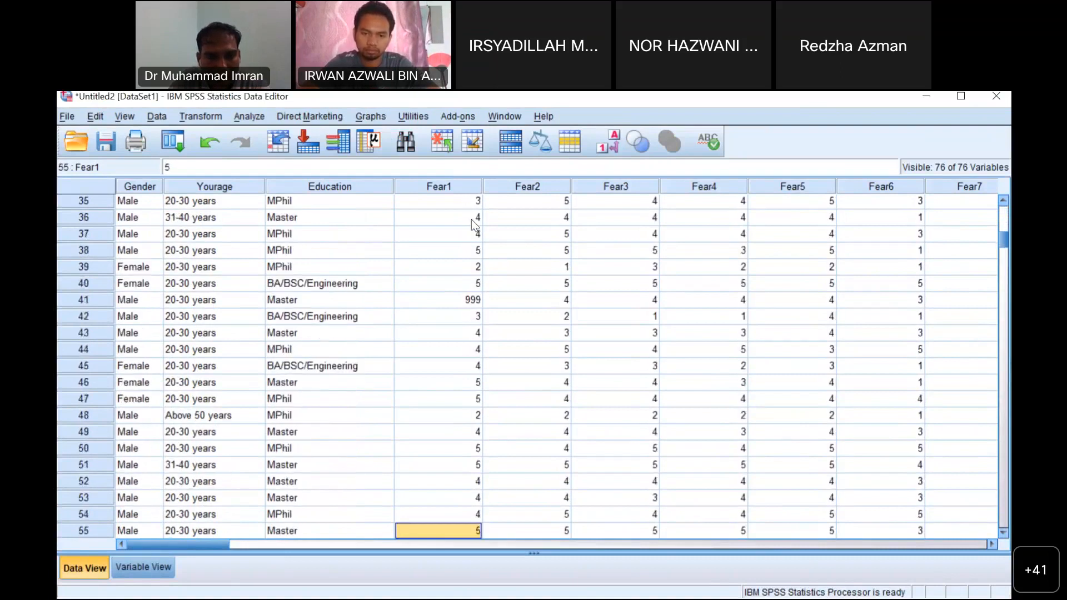
key(Down)
key(Down)
key(Down)
key(Down)
key(Down)
key(Down)
key(Down)
key(Down)
key(Down)
key(Down)
key(Down)
key(Down)
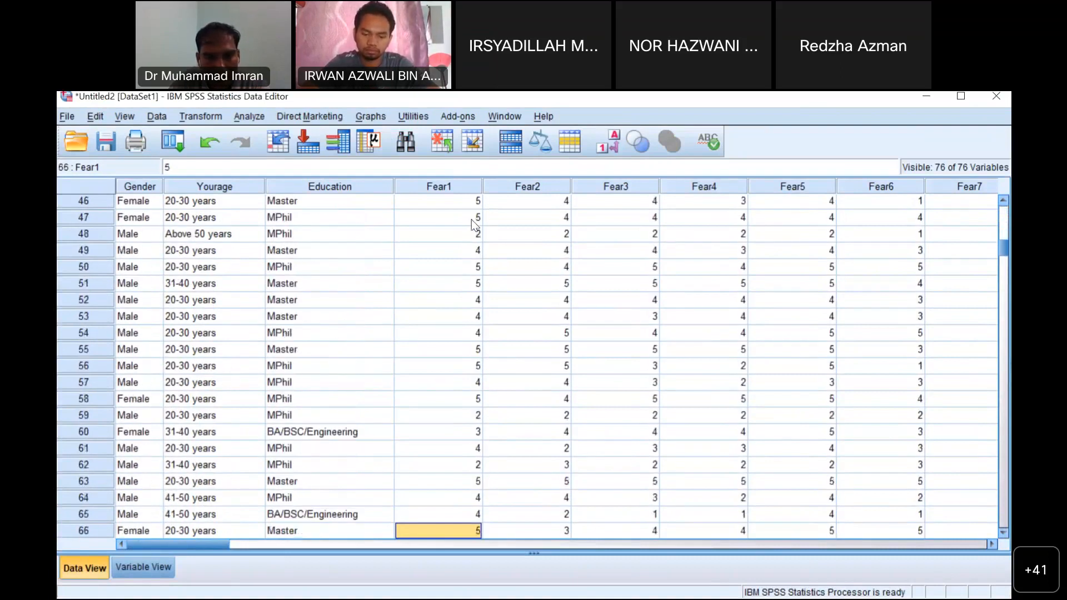
key(Down)
key(Down)
key(Down)
key(Down)
key(Down)
key(Down)
key(Down)
key(Down)
key(Down)
key(Down)
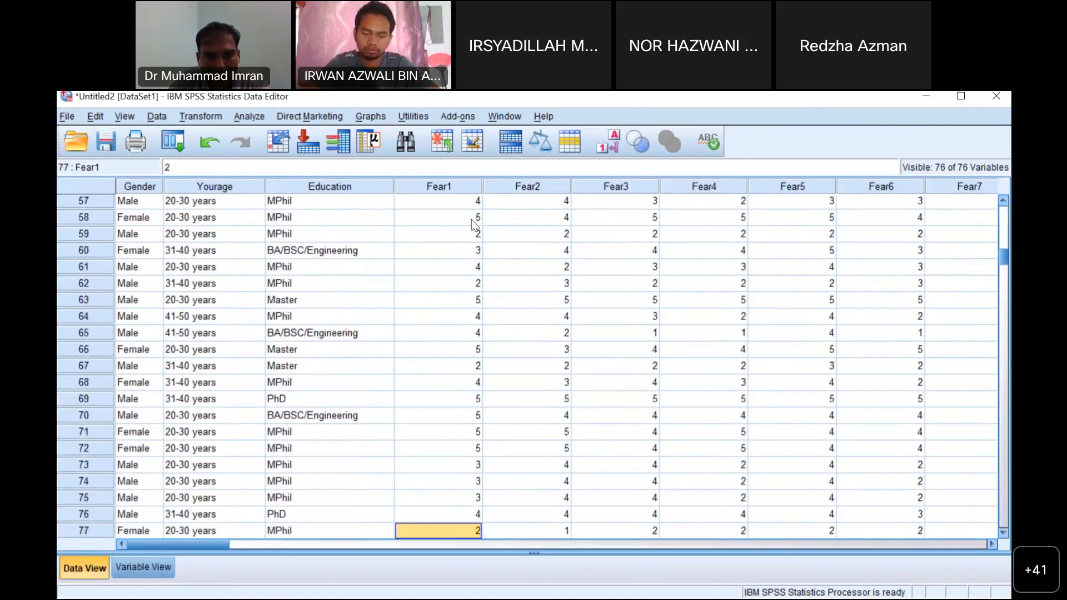
key(Down)
key(Down)
key(Down)
key(Down)
key(Down)
key(Down)
key(Down)
key(Down)
key(Down)
key(Down)
key(Down)
key(Down)
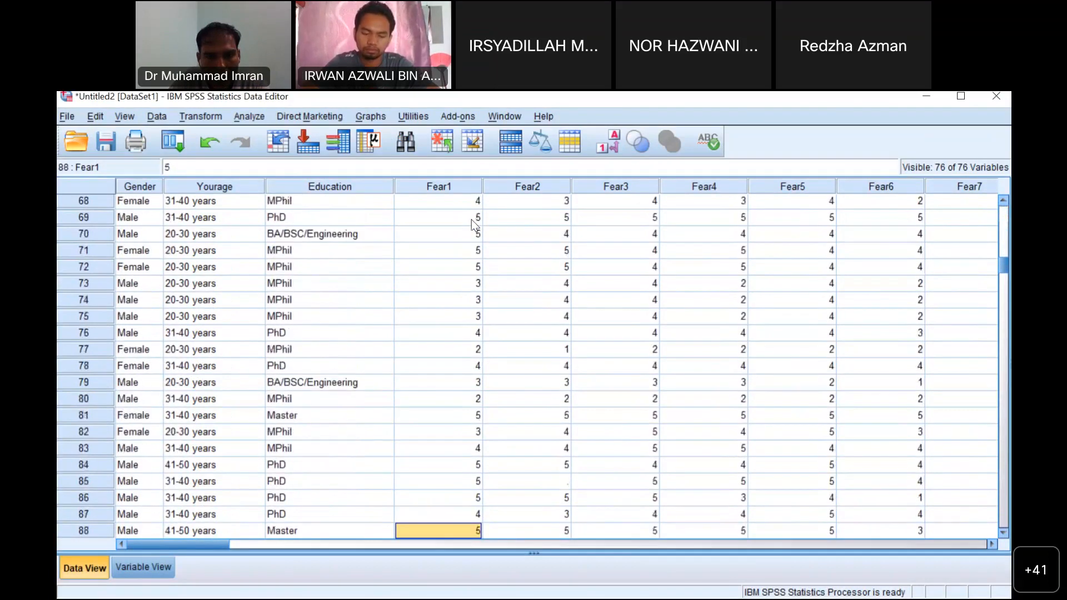
key(Down)
key(Down)
key(Down)
key(Down)
key(Down)
key(Down)
key(Down)
key(Down)
key(Down)
key(Down)
key(Down)
key(Down)
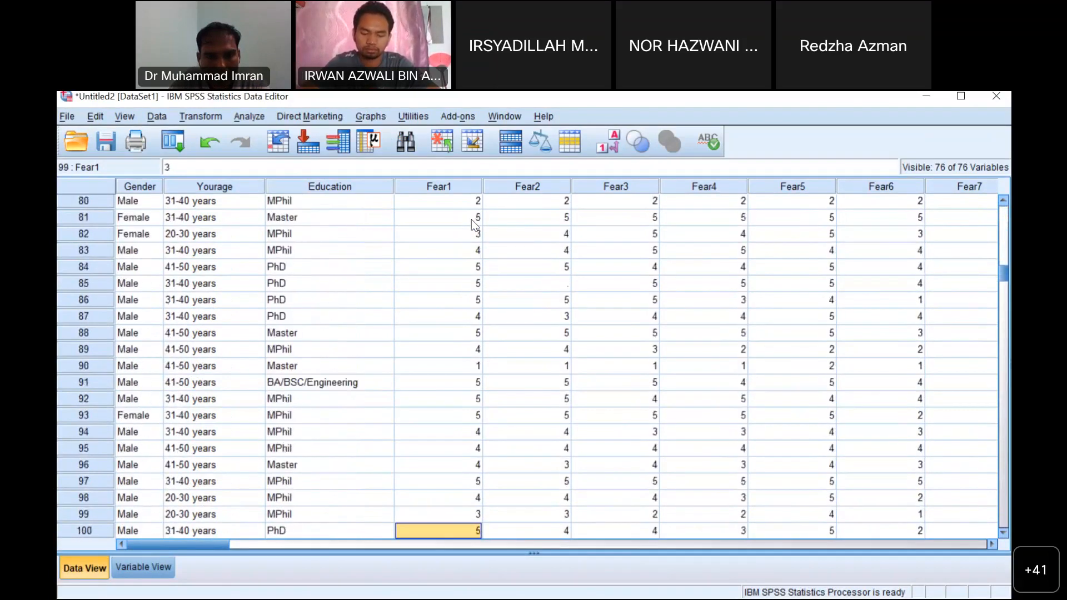
key(Down)
key(Down)
key(Down)
key(Down)
key(Down)
key(Down)
key(Down)
key(Down)
key(Down)
key(Down)
key(Down)
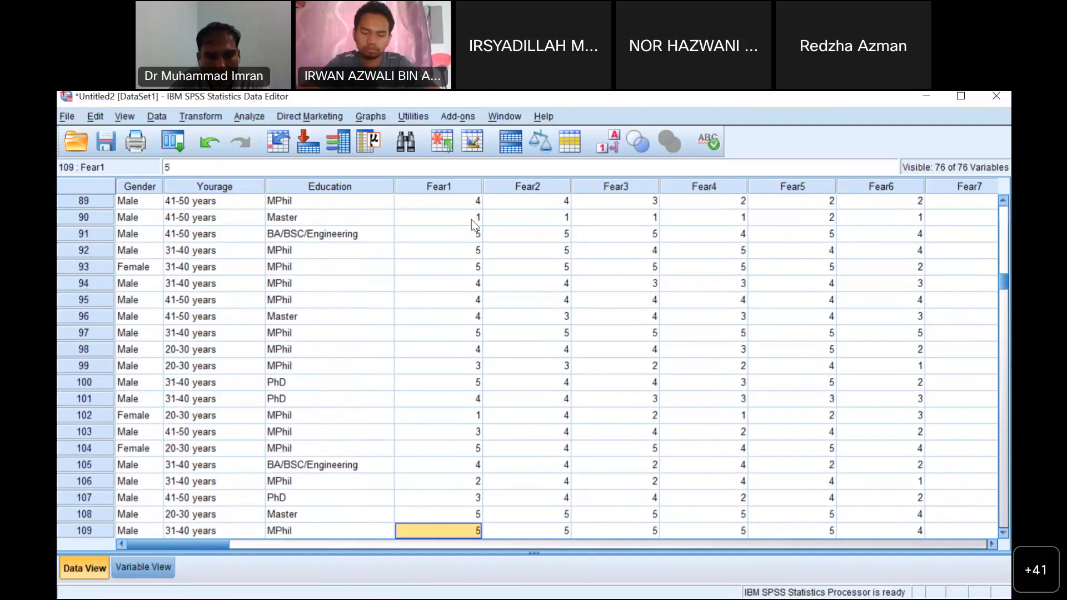
key(Down)
key(Down)
key(Down)
key(Down)
key(Down)
key(Down)
key(Down)
key(Down)
key(Down)
key(Down)
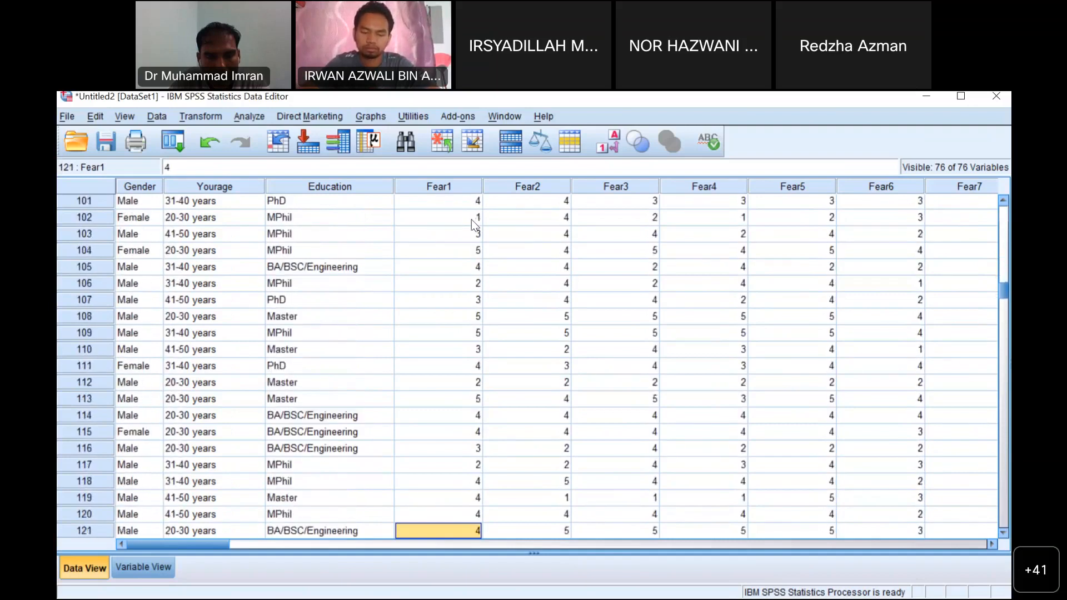
key(Down)
key(Down)
key(Down)
key(Down)
key(Down)
key(Down)
key(Down)
key(Down)
key(Down)
key(Down)
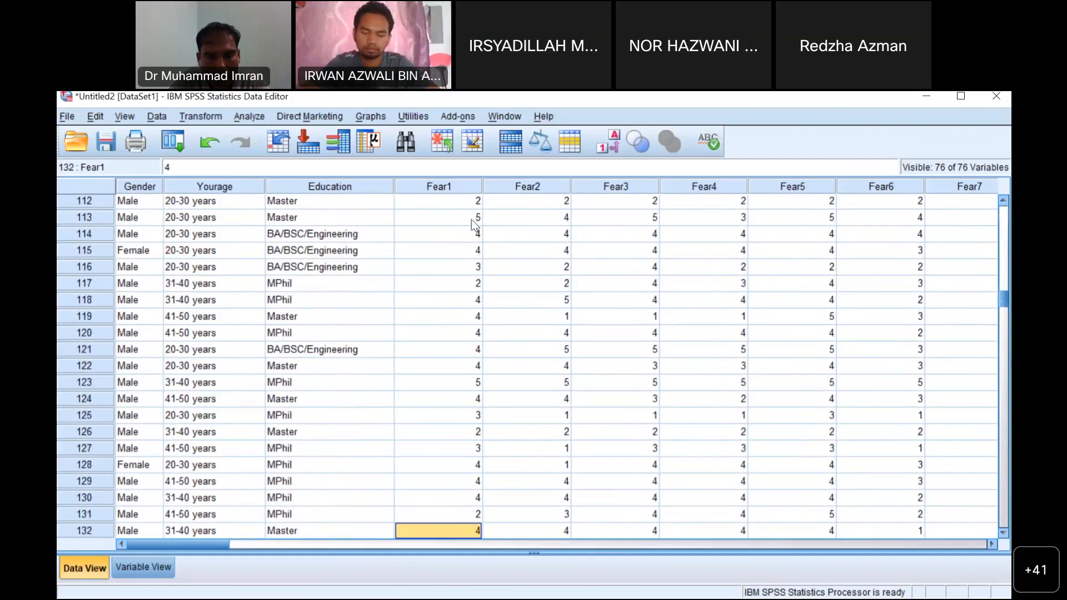
key(Down)
key(Down)
key(Down)
key(Down)
key(Down)
key(Down)
key(Down)
key(Down)
key(Down)
key(Down)
key(Down)
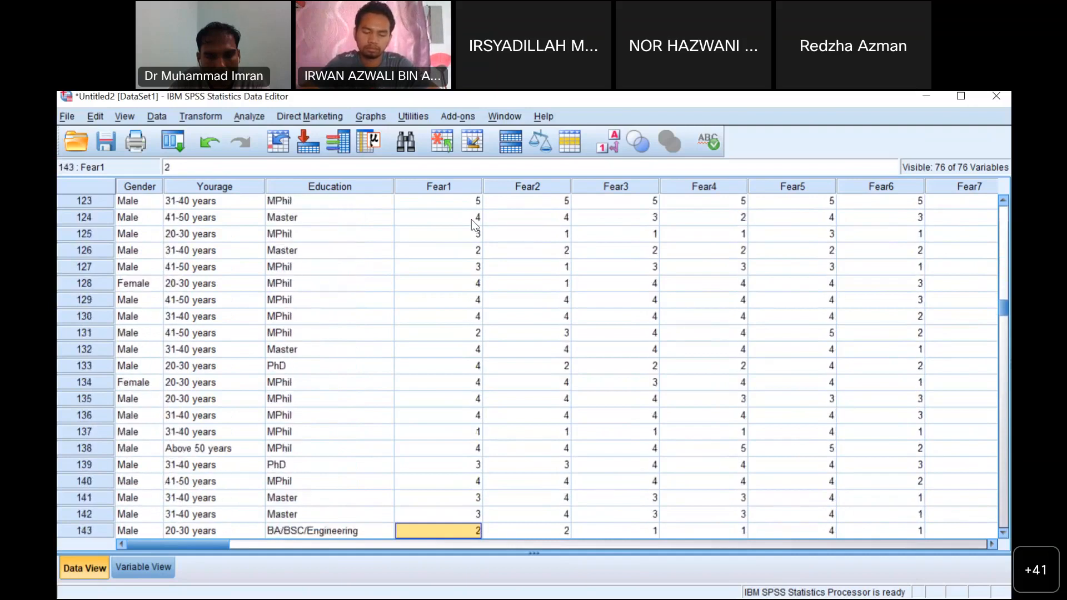
key(Up)
text(9)
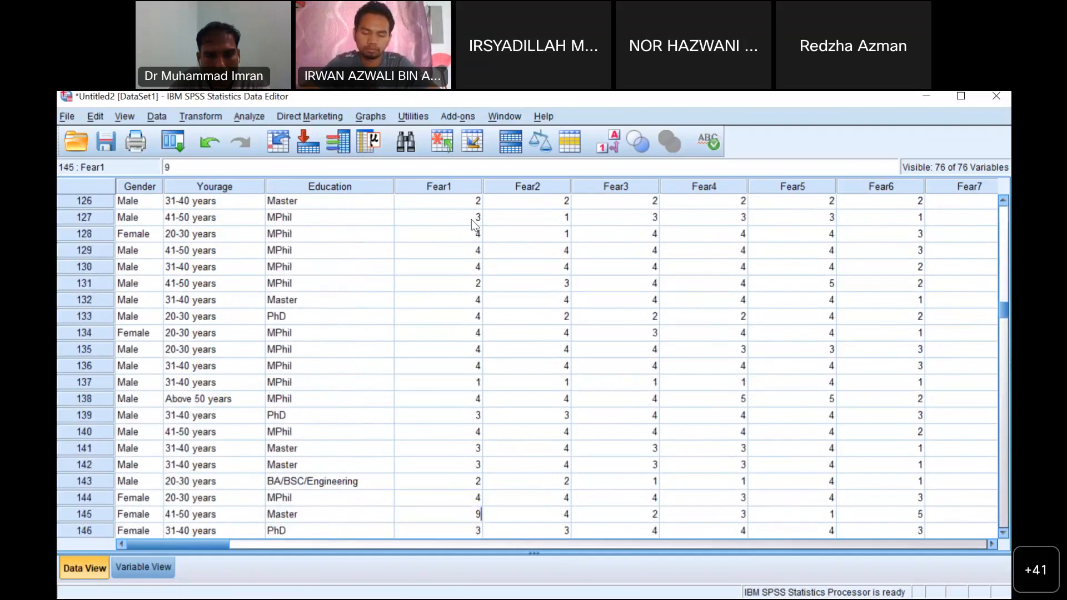
- Correct the Fear1 missing-value code of case 145 to 999
key(Down)
key(Down)
key(Down)
key(Down)
key(Down)
key(Down)
key(Up)
key(Up)
key(Up)
key(Up)
key(Up)
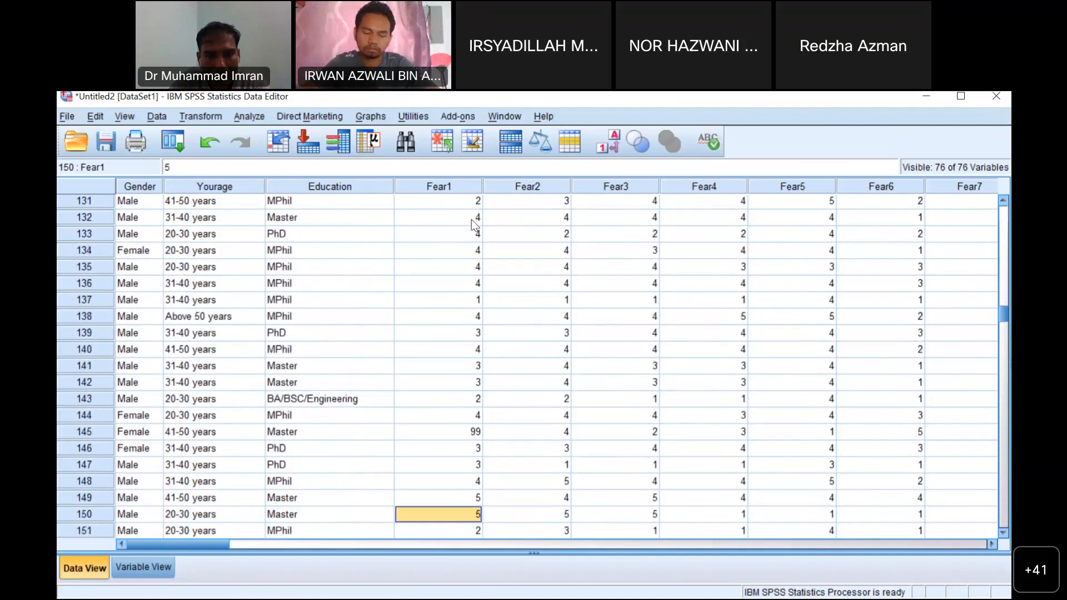
key(Up)
text(999)
key(Down)
- Check the Fear1 values from case 146 down to case 310 for further empty cells
key(Down)
key(Down)
key(Down)
key(Down)
key(Down)
key(Down)
key(Down)
key(Down)
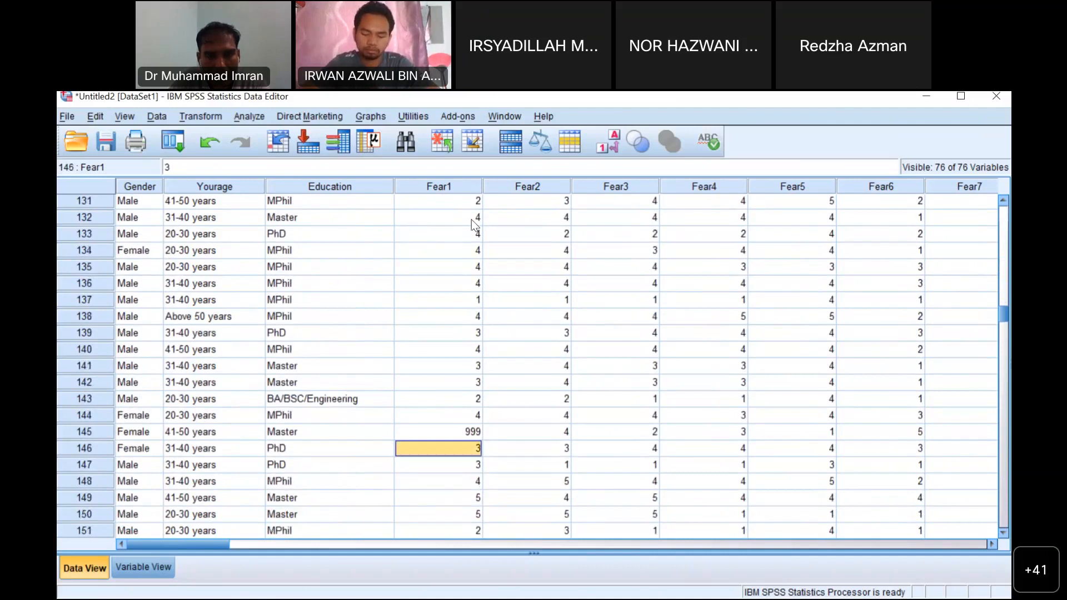
key(Down)
key(Down)
key(Down)
key(Down)
key(Down)
key(Down)
key(Down)
key(Down)
key(Down)
key(Down)
key(Down)
key(Down)
key(Down)
key(Down)
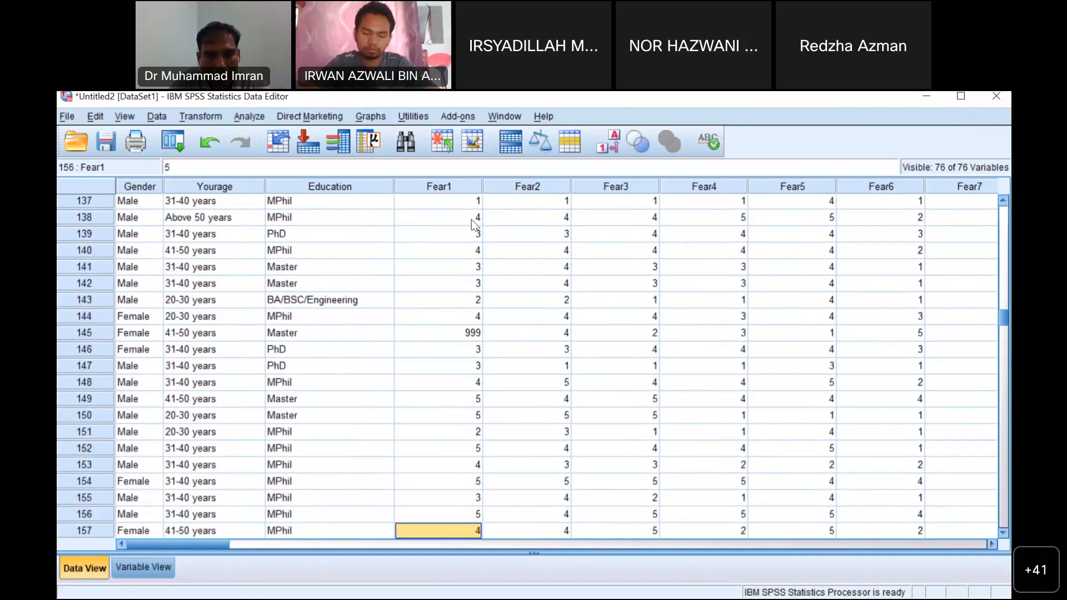
key(Down)
key(Down)
key(Down)
key(Down)
key(Down)
key(Down)
key(Down)
key(Down)
key(Down)
key(Down)
key(Down)
key(Down)
key(Down)
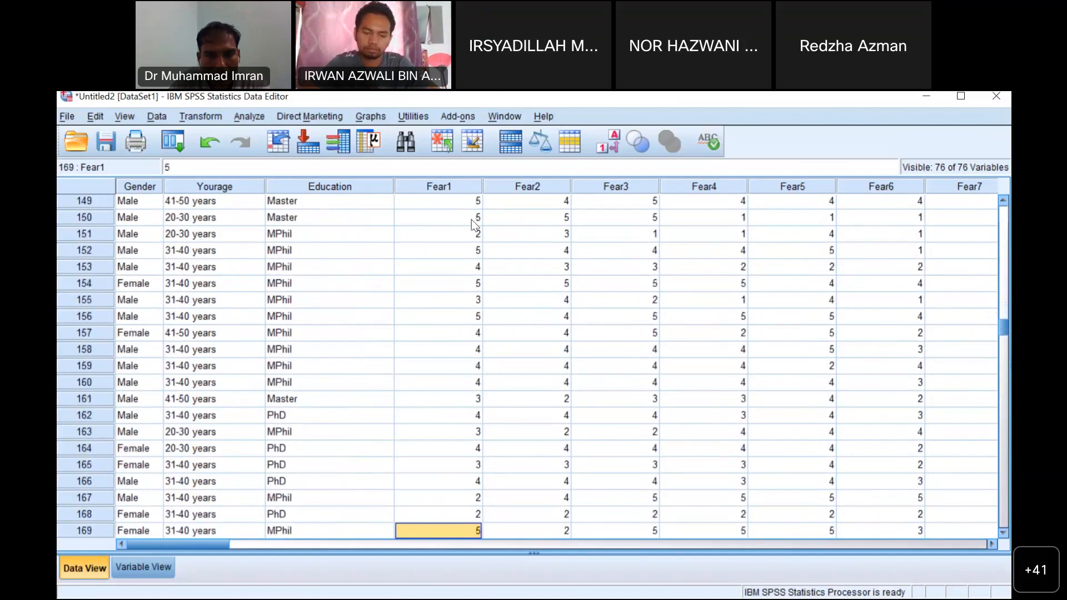
key(Down)
key(Down)
key(Down)
key(Down)
key(Down)
key(Down)
key(Down)
key(Down)
key(Down)
key(Down)
key(Down)
key(Down)
key(Down)
key(Down)
key(Down)
key(Down)
key(Down)
key(Down)
key(Down)
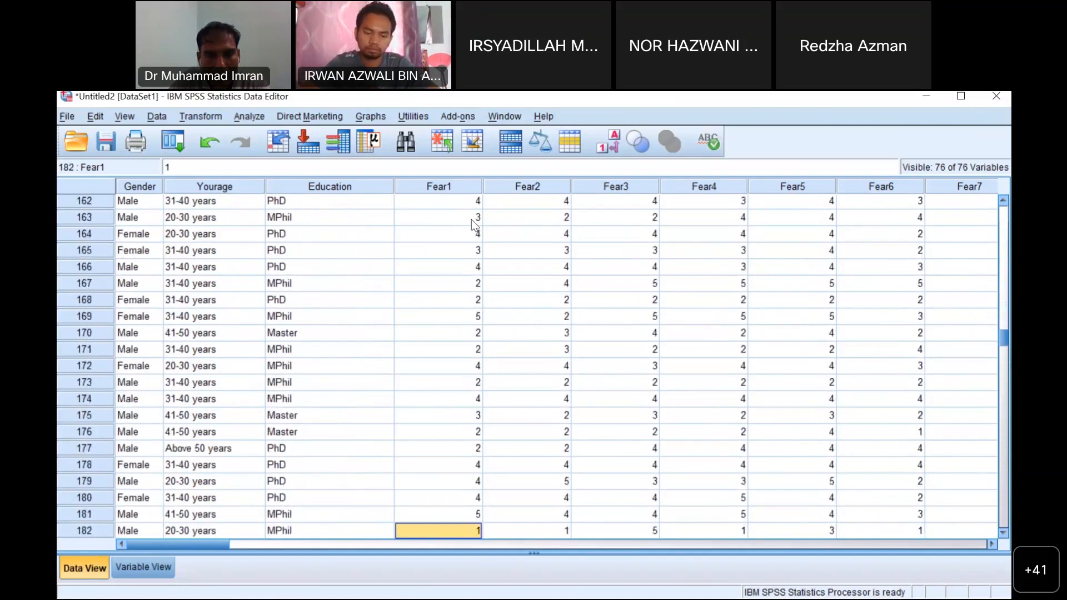
key(Down)
key(Down)
key(Down)
key(Down)
key(Down)
key(Down)
key(Down)
key(Down)
key(Down)
key(Down)
key(Down)
key(Down)
key(Down)
key(Down)
key(Down)
key(Down)
key(Down)
key(Down)
key(Down)
key(Down)
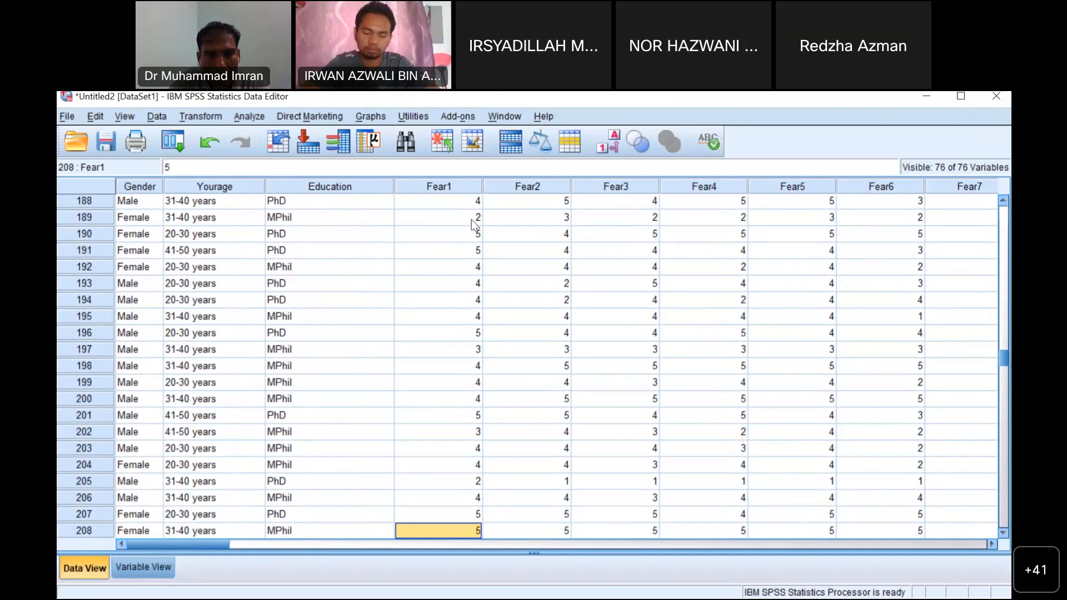
key(Down)
key(Down)
key(Down)
key(Down)
key(Down)
key(Down)
key(Down)
key(Down)
key(Down)
key(Down)
key(Down)
key(Down)
key(Down)
key(Down)
key(Down)
key(Down)
key(Down)
key(Down)
key(Down)
key(Down)
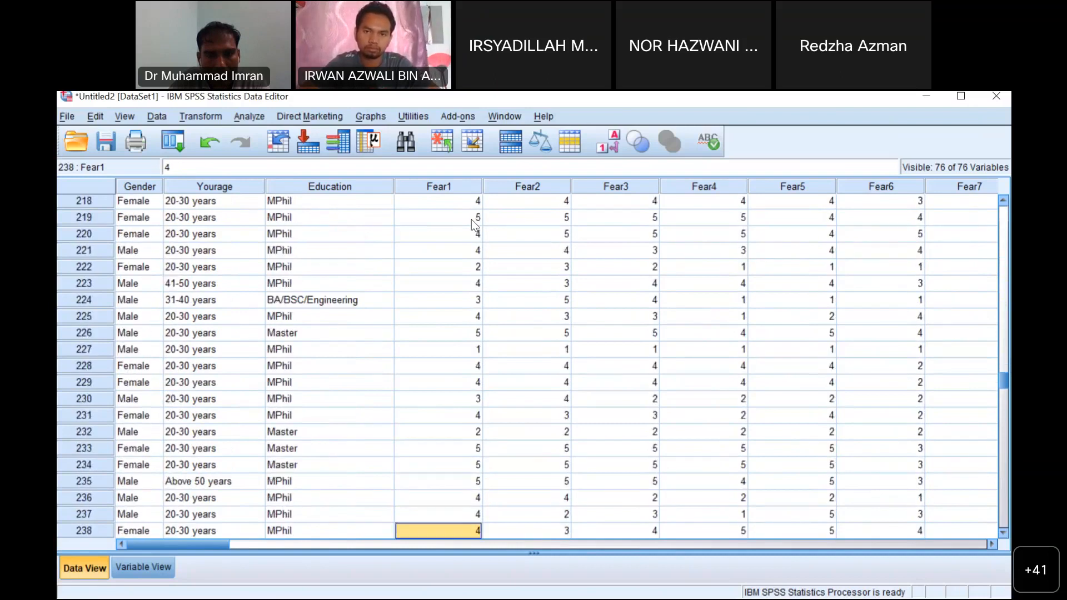
key(Down)
key(Down)
key(Down)
key(Down)
key(Down)
key(Down)
key(Down)
key(Down)
key(Down)
key(Down)
key(Down)
key(Down)
key(Down)
key(Down)
key(Down)
key(Down)
key(Down)
key(Down)
key(Down)
key(Down)
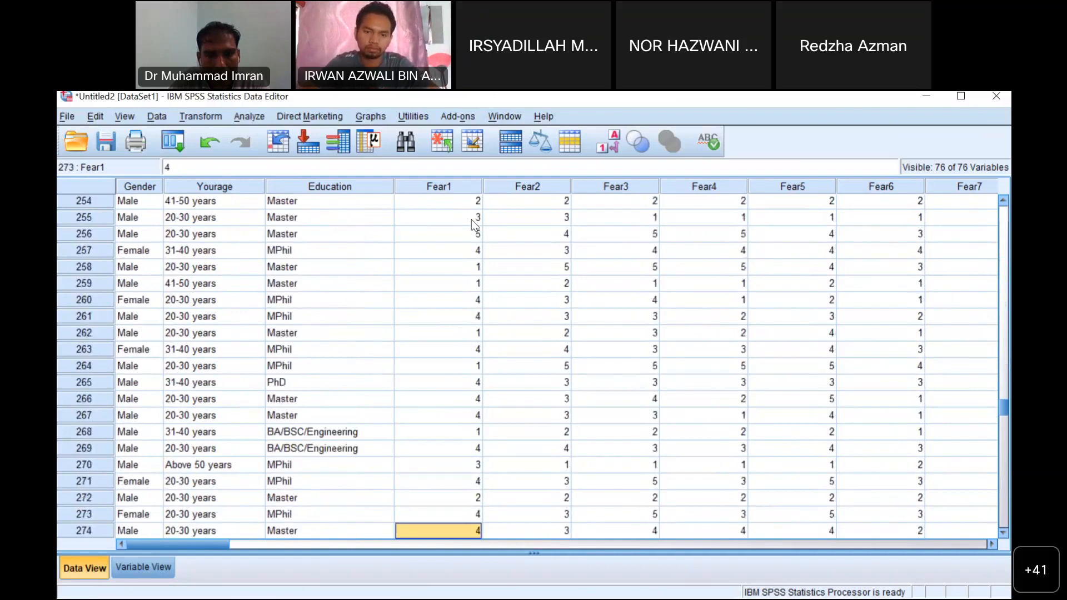
key(Down)
key(Down)
key(Down)
key(Down)
key(Down)
key(Down)
key(Down)
key(Down)
key(Down)
key(Down)
key(Down)
key(Down)
key(Down)
key(Down)
key(Down)
key(Down)
key(Down)
key(Down)
key(Down)
key(Down)
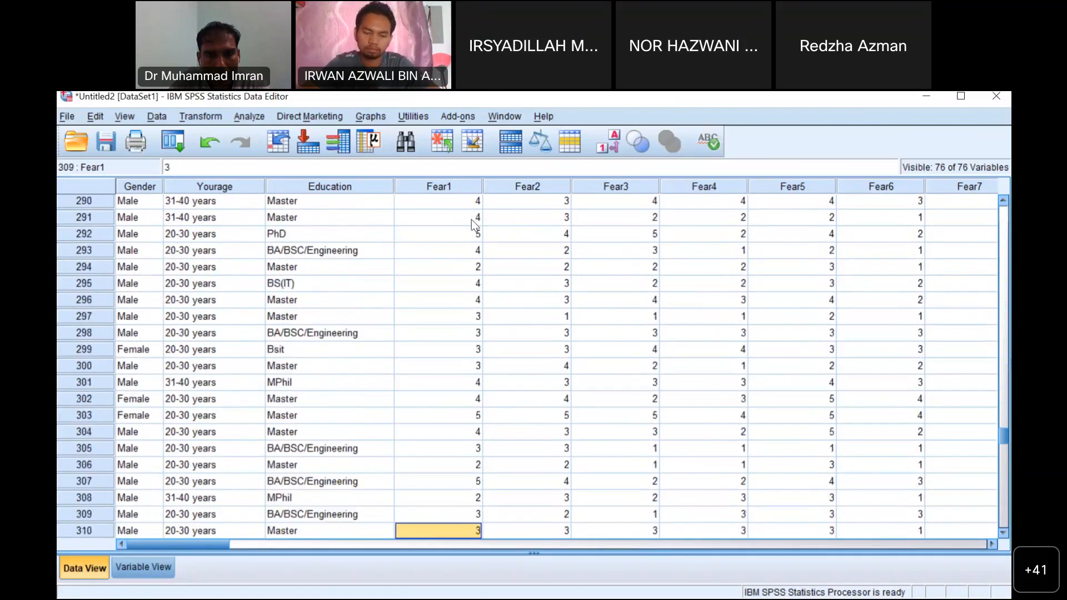
- Check the Fear1 values from case 311 to the end of the data for empty cells, and return to the first case
key(Down)
key(Down)
key(Down)
key(Down)
key(Down)
key(Down)
key(Down)
key(Down)
key(Down)
key(Down)
key(Down)
key(Down)
key(Down)
key(Down)
key(Down)
key(Down)
key(Down)
key(Down)
key(Down)
key(Down)
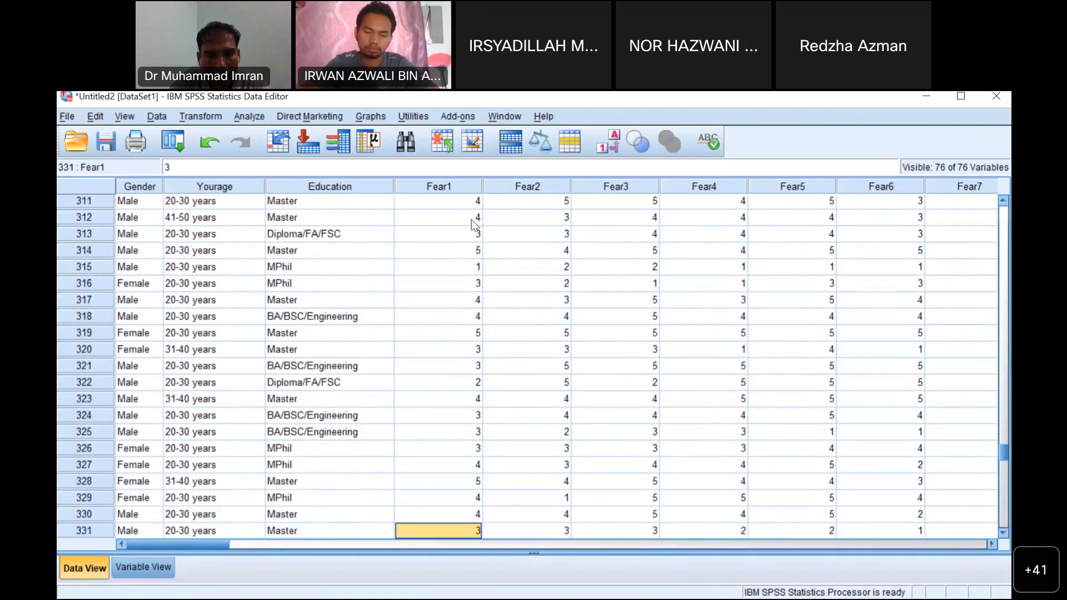
key(Down)
key(Down)
key(Down)
key(Down)
key(Down)
key(Down)
key(Down)
key(Down)
key(Down)
key(Down)
key(Down)
key(Down)
key(Down)
key(Down)
key(Down)
key(Down)
key(Down)
key(Down)
key(Down)
key(Down)
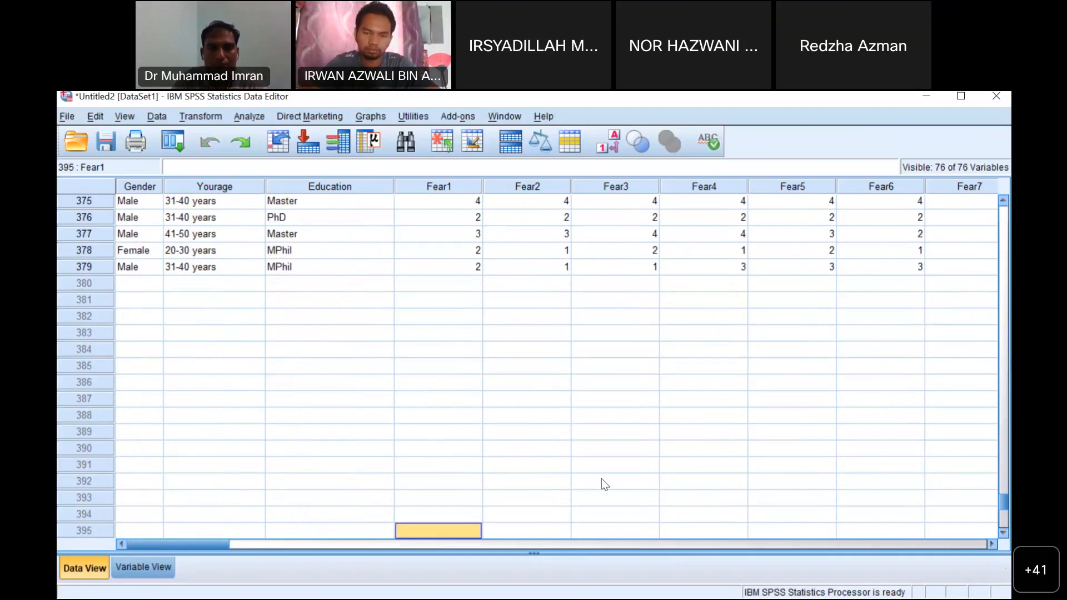
drag(1002, 495, 984, 196)
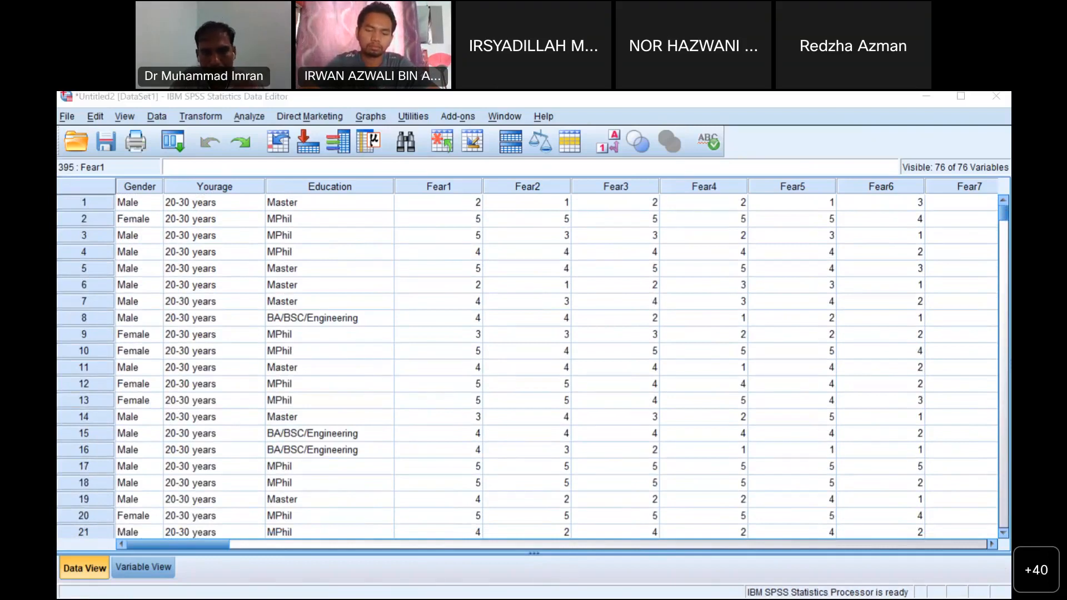
- Switch to the Chapter_10 presentation in PowerPoint, show the Transforming Data slide, and return to the SPSS Data Editor
click(414, 538)
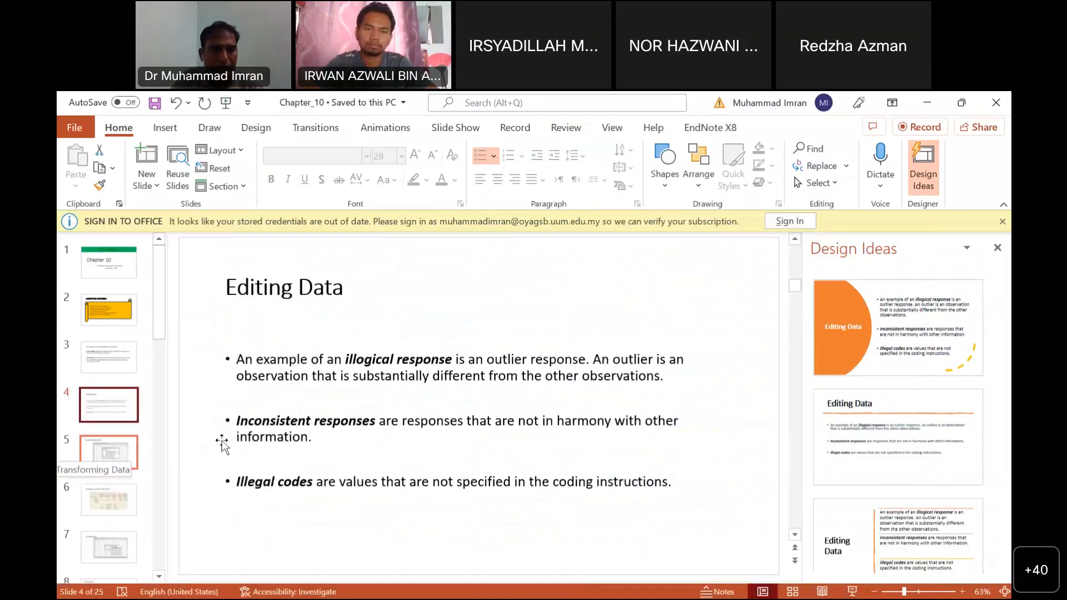
click(115, 451)
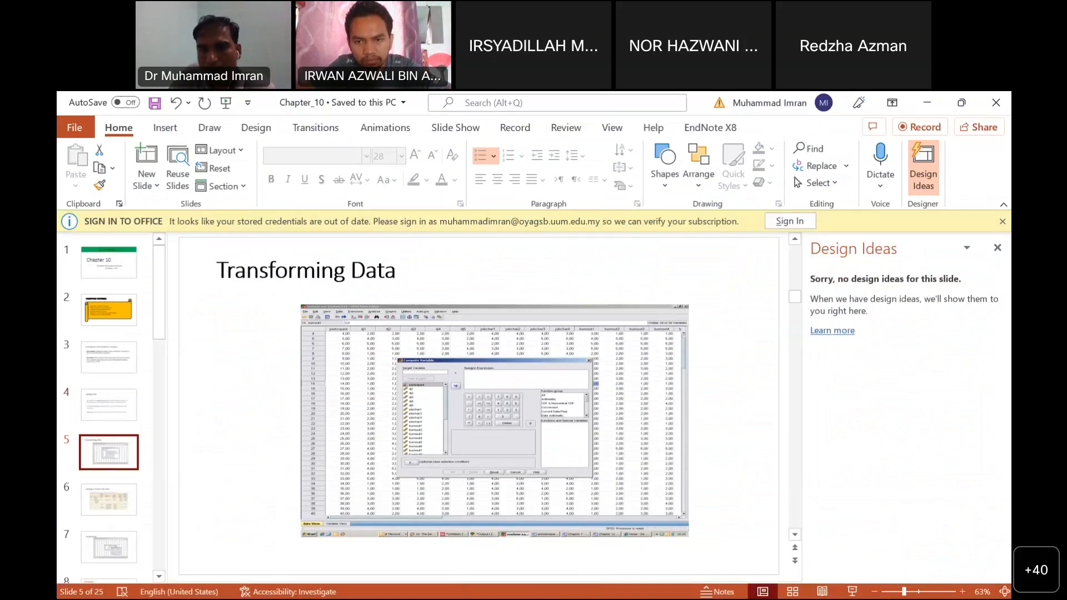
click(821, 551)
click(531, 375)
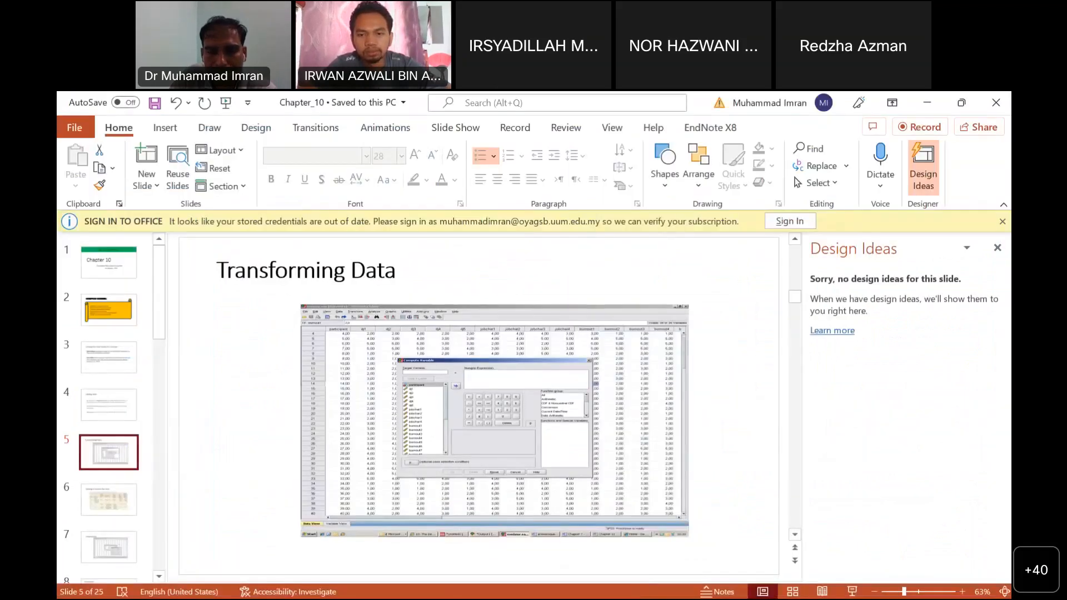
key(alt+Tab)
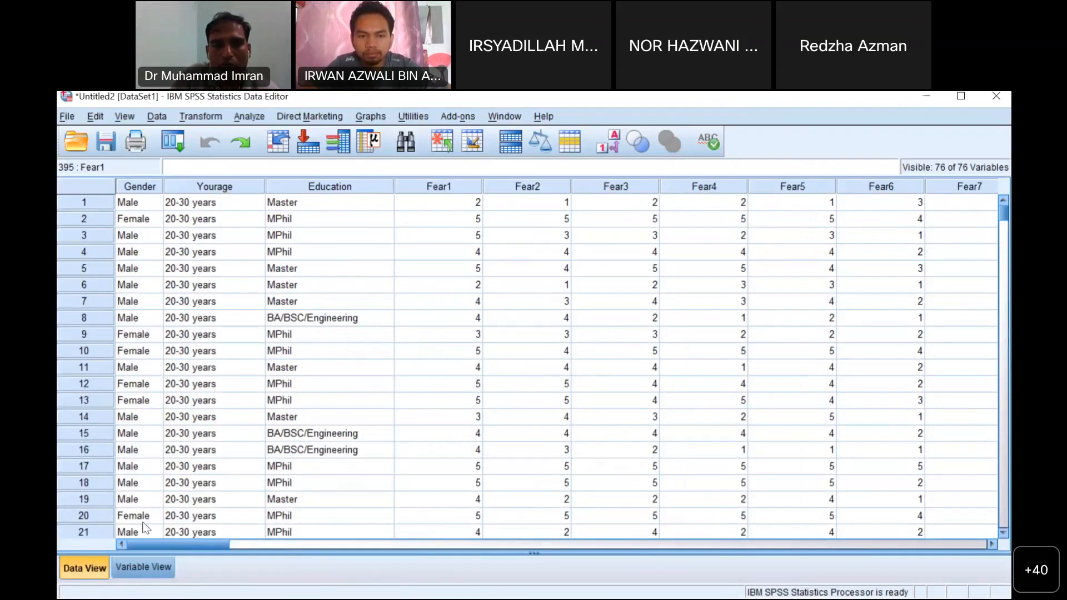
- Start Compute Variable and name the target variable Fear_Covid
drag(215, 546, 183, 543)
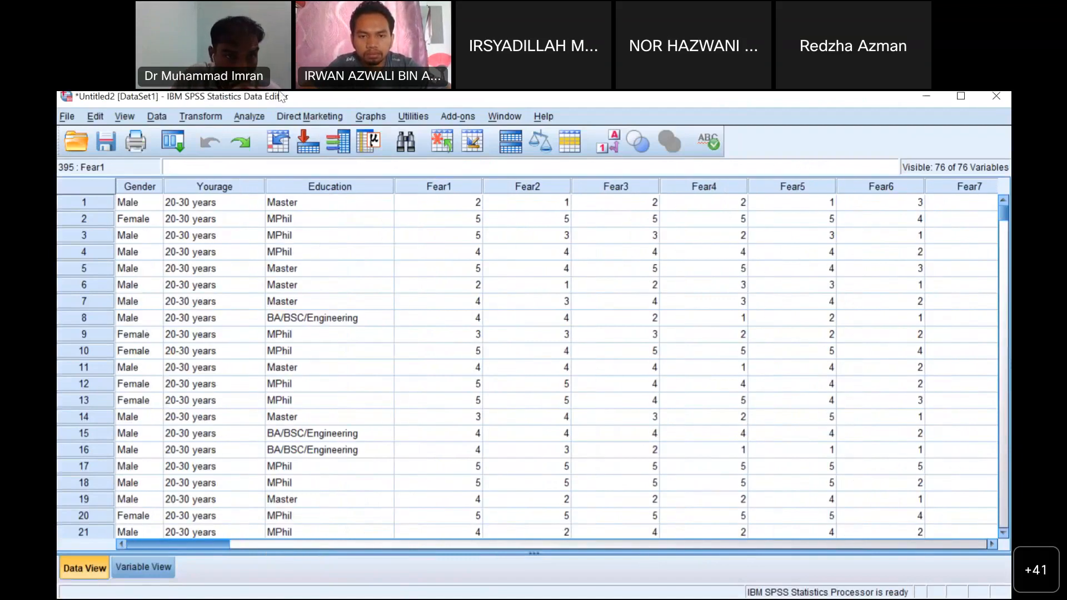
click(192, 117)
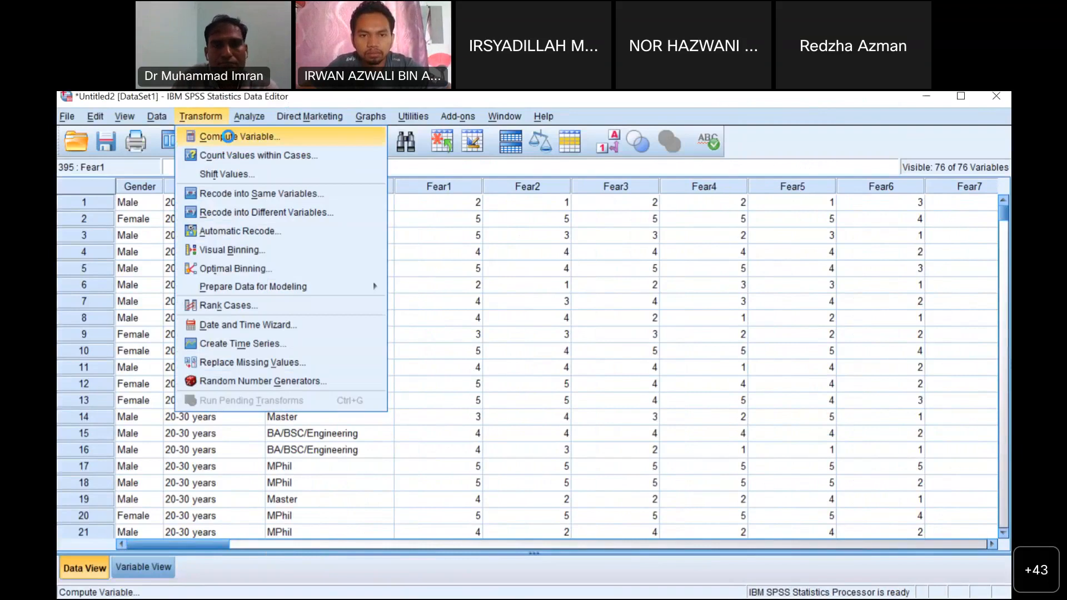
click(231, 139)
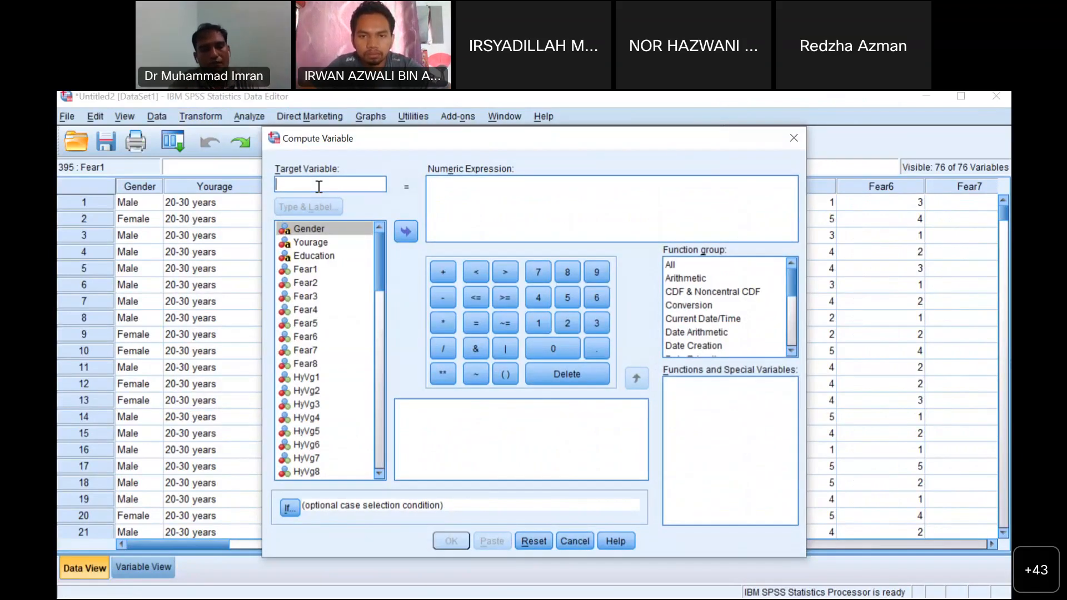
text(Fear)
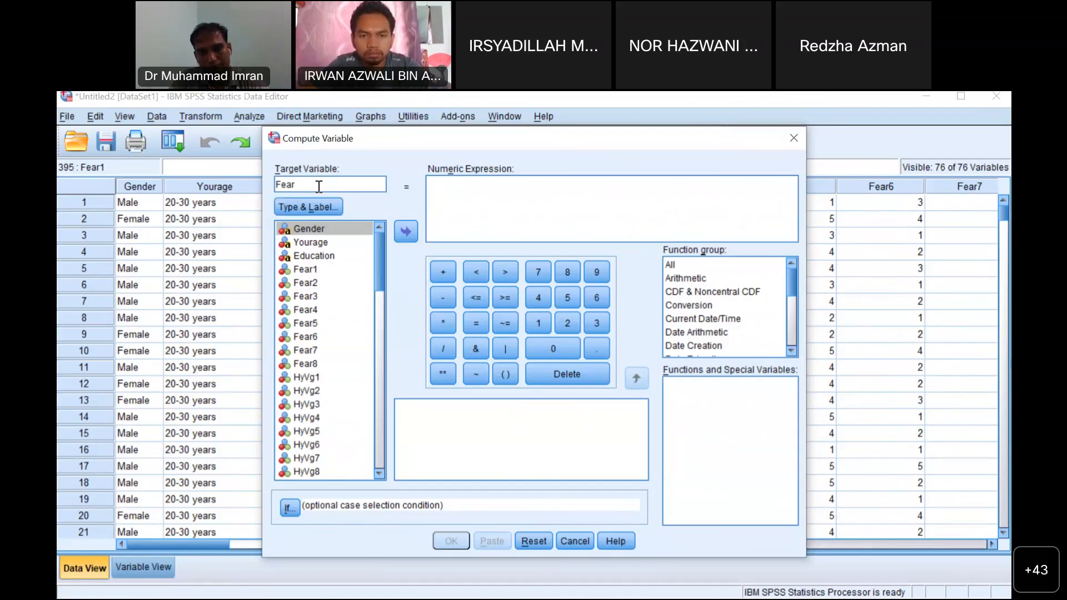
text(Covid)
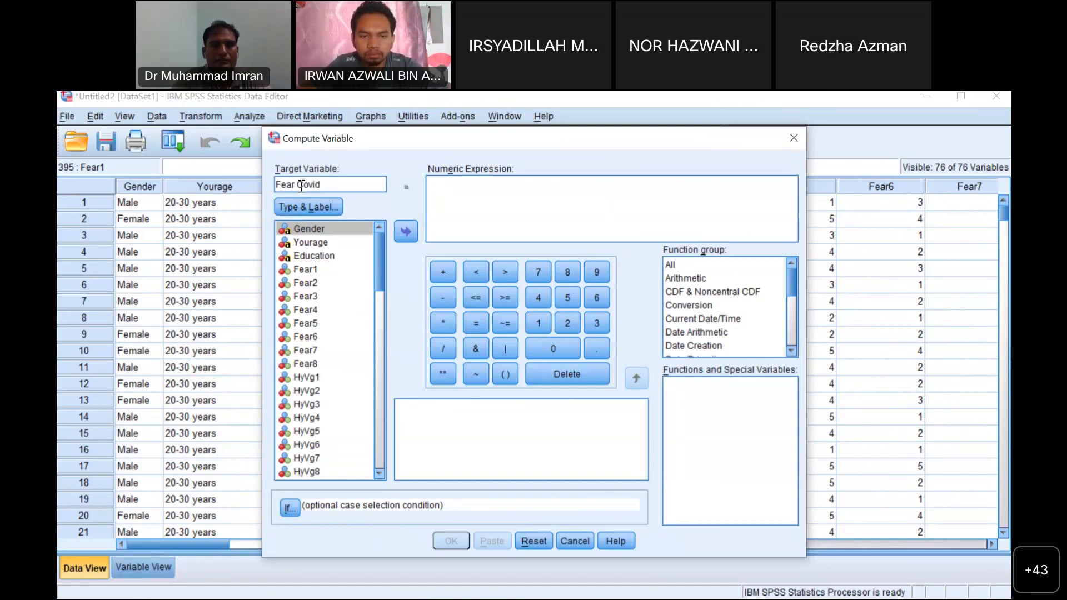
click(351, 224)
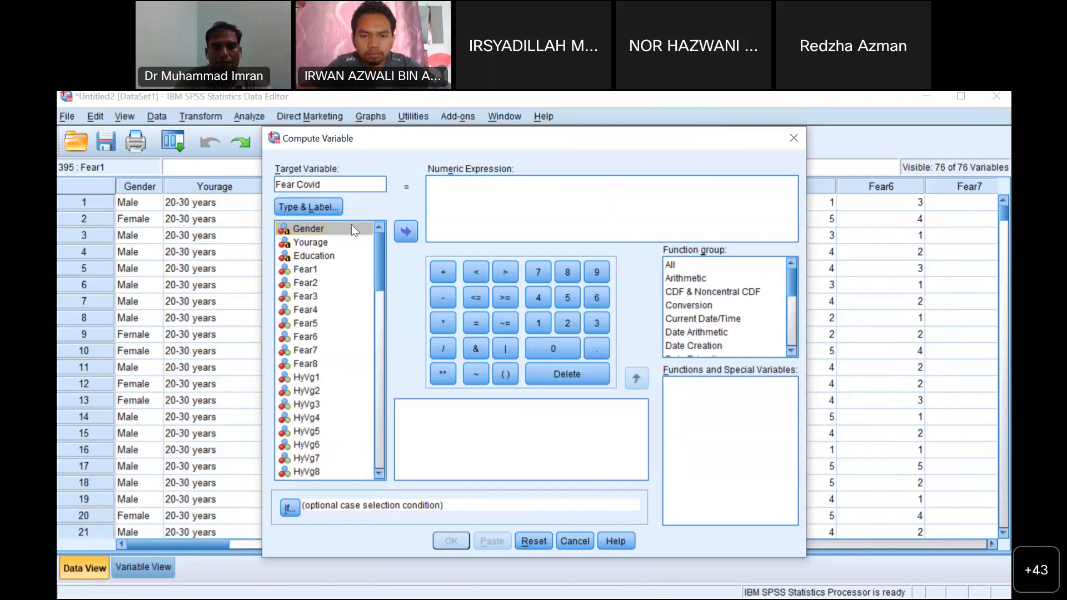
key(BackSpace)
text(_)
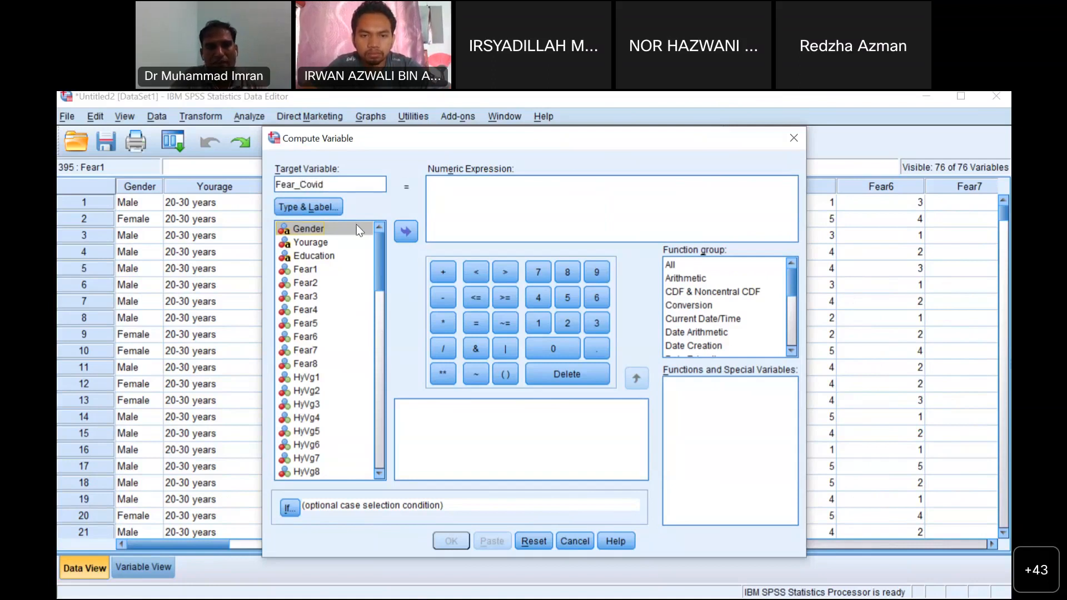
- Begin the numeric expression for Fear_Covid with the sum Fear1 + Fear2 + Fear3
click(464, 208)
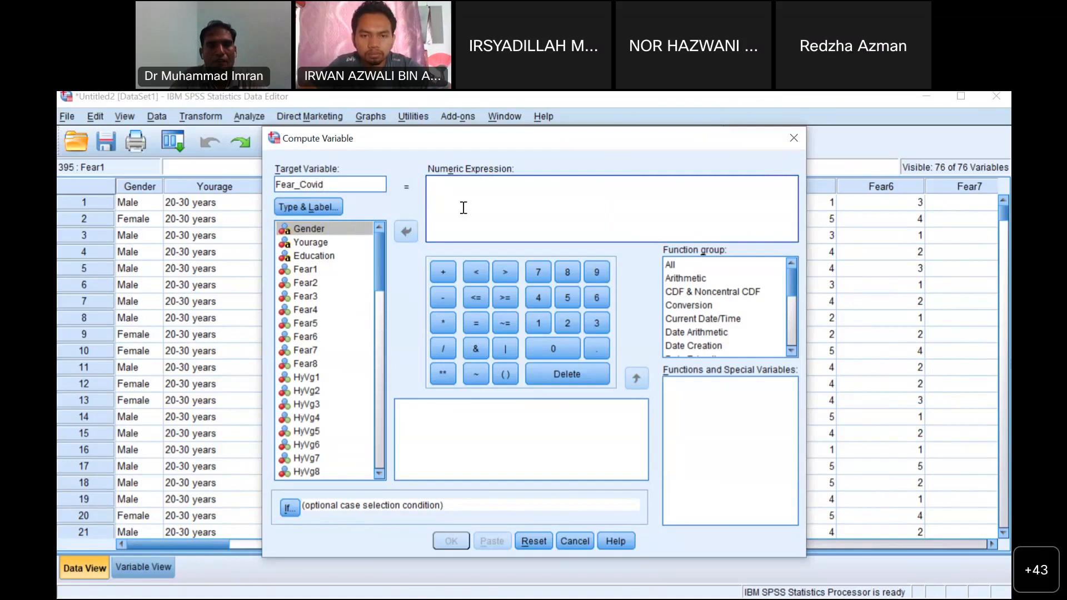
click(305, 269)
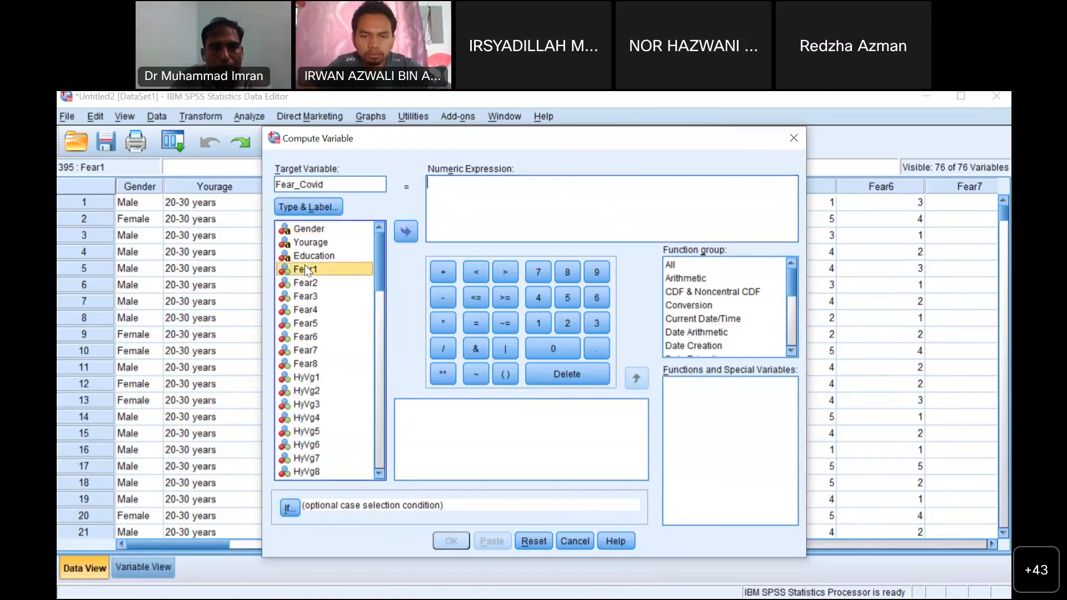
click(405, 233)
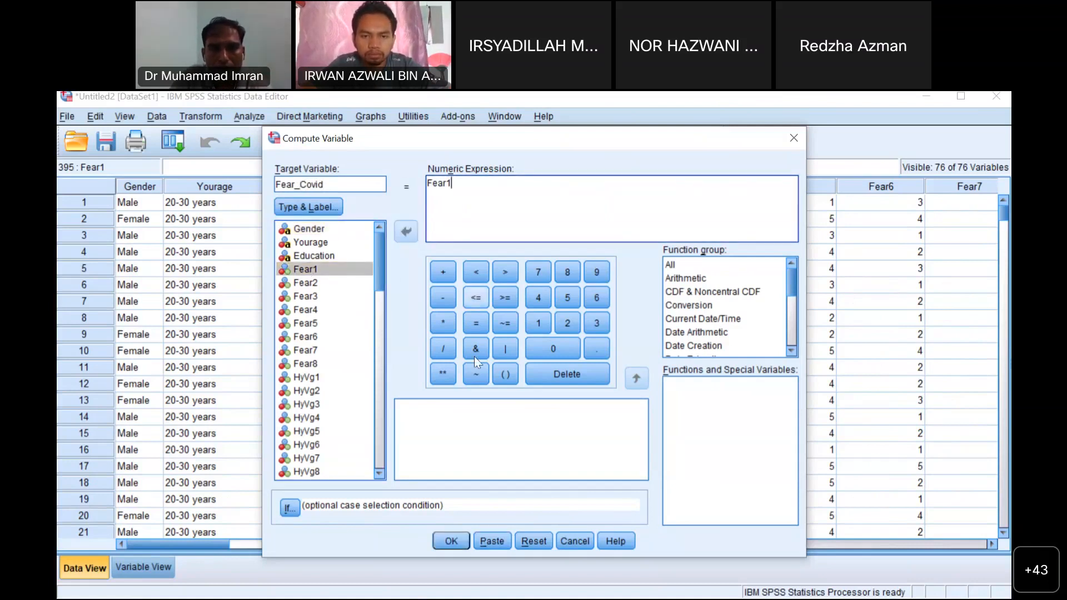
click(444, 270)
click(306, 282)
click(404, 235)
click(444, 272)
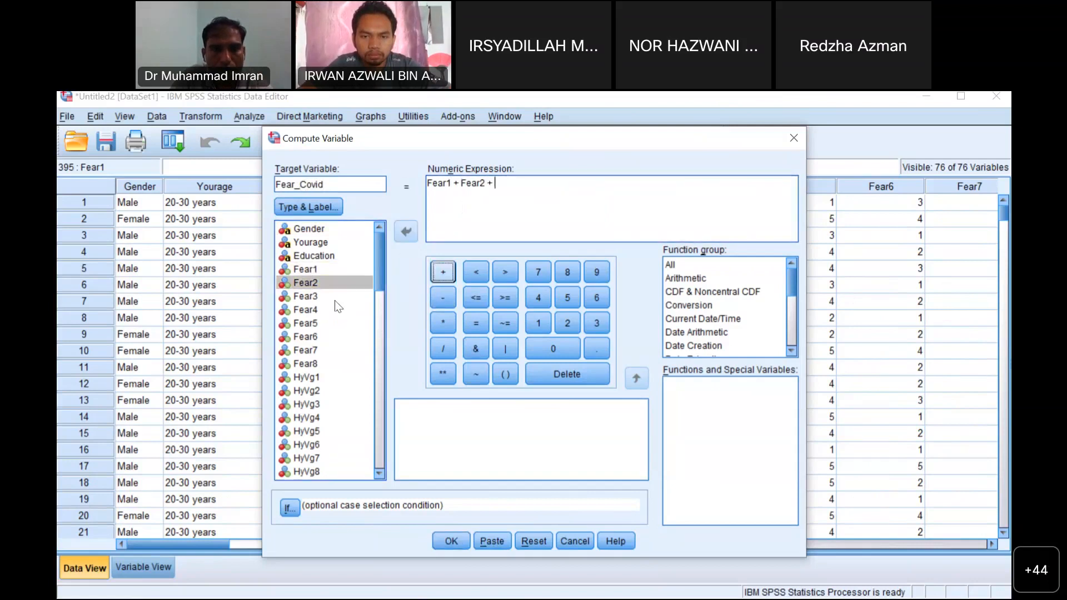
click(305, 296)
click(406, 234)
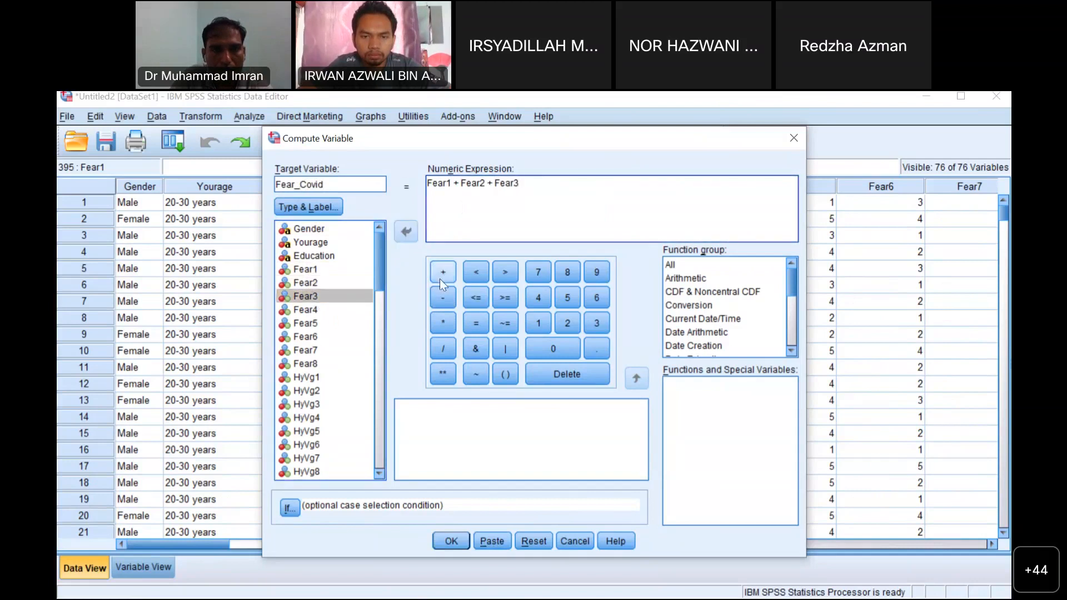
- Extend the sum in the numeric expression with Fear4, Fear5 and Fear6
click(320, 311)
click(406, 231)
click(439, 274)
click(305, 323)
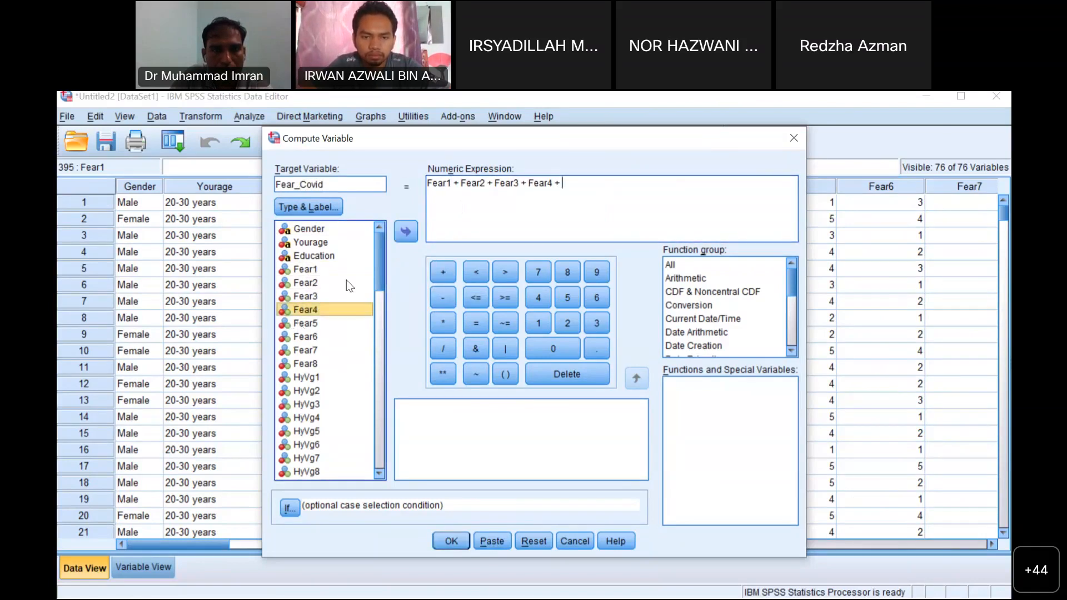
click(407, 233)
click(305, 337)
click(405, 231)
click(442, 271)
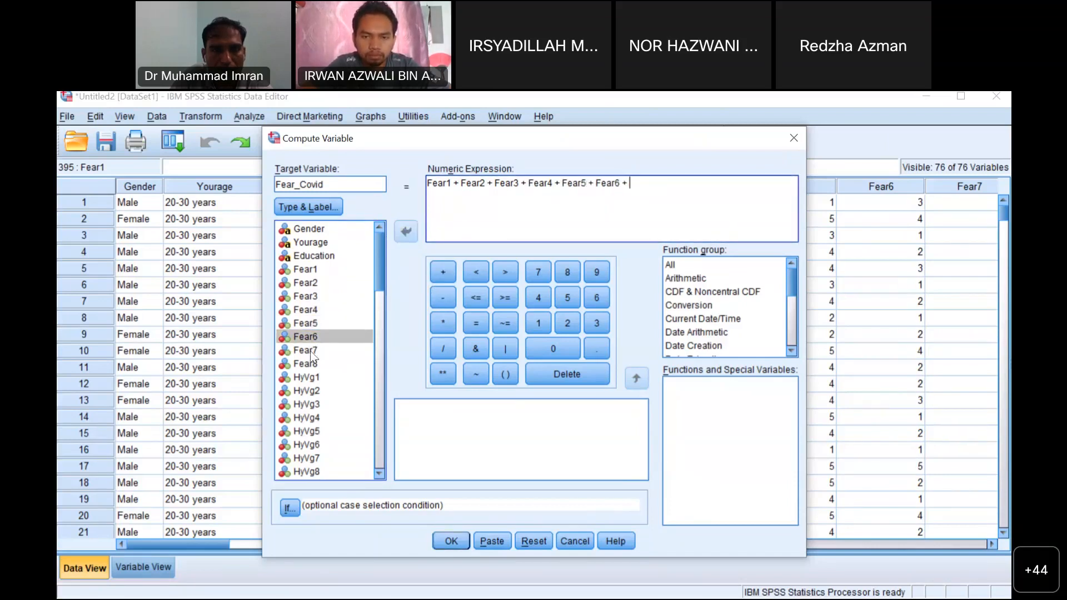
- Complete the sum in the numeric expression with Fear7 and Fear8
click(305, 350)
click(406, 231)
click(443, 271)
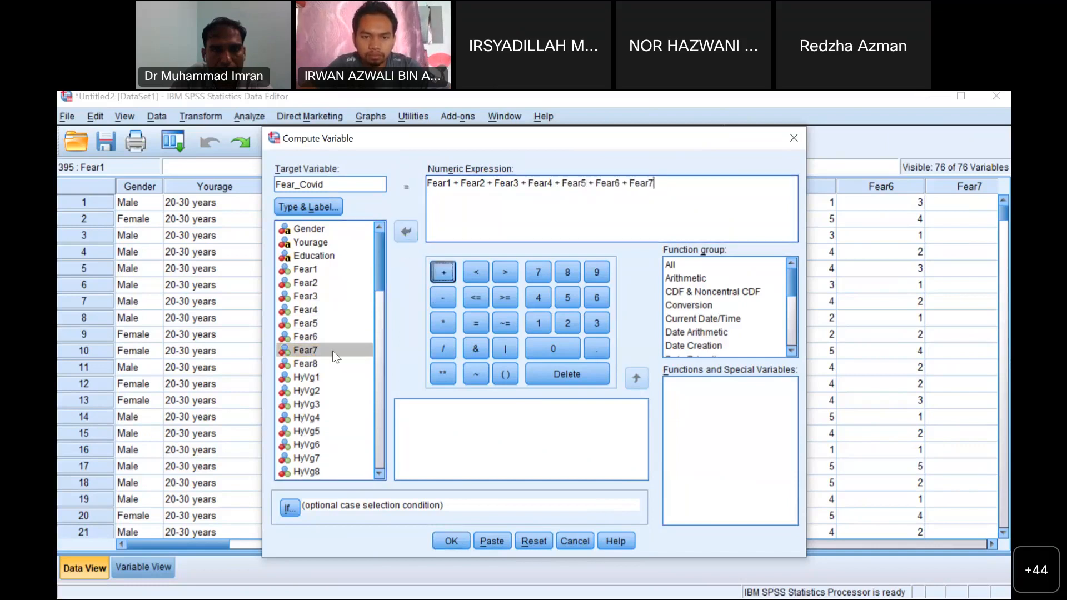
click(310, 364)
click(405, 231)
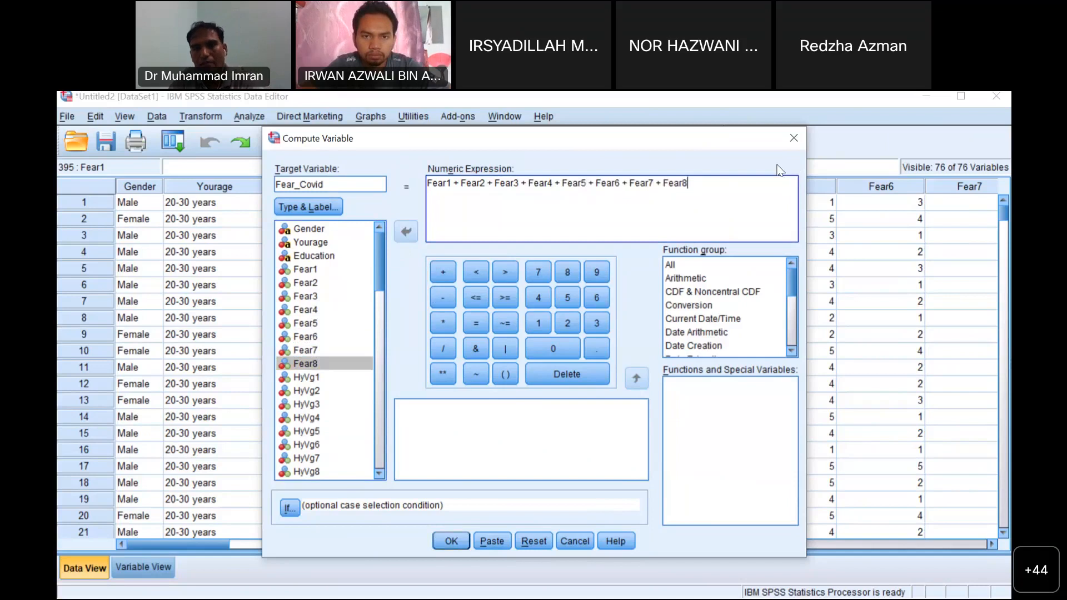
- Append /8 to the end of the numeric expression and run the computation of Fear_Covid
click(449, 205)
text(/)
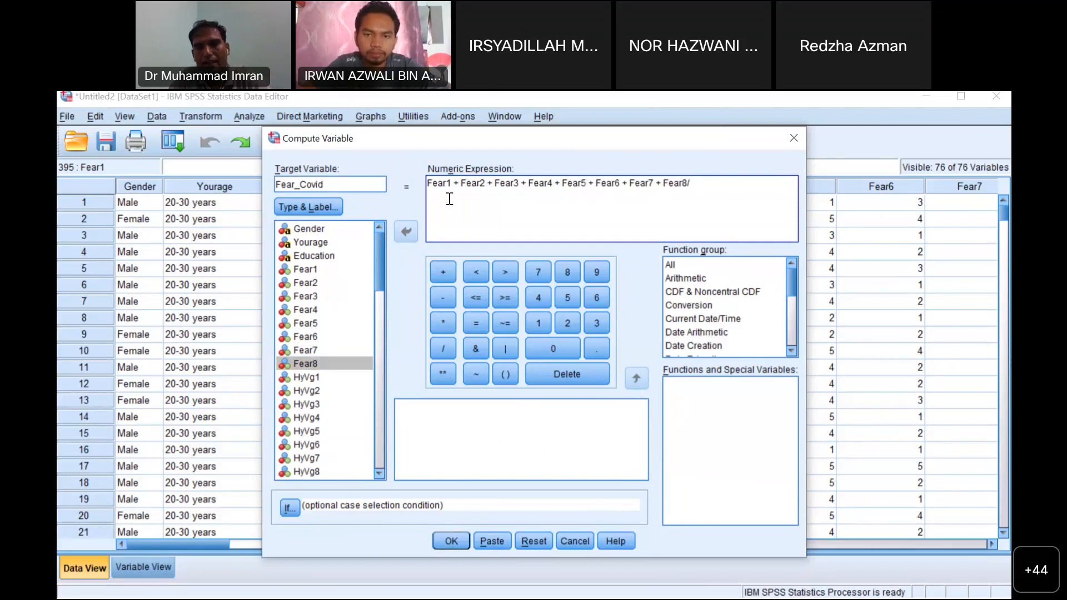
text(8)
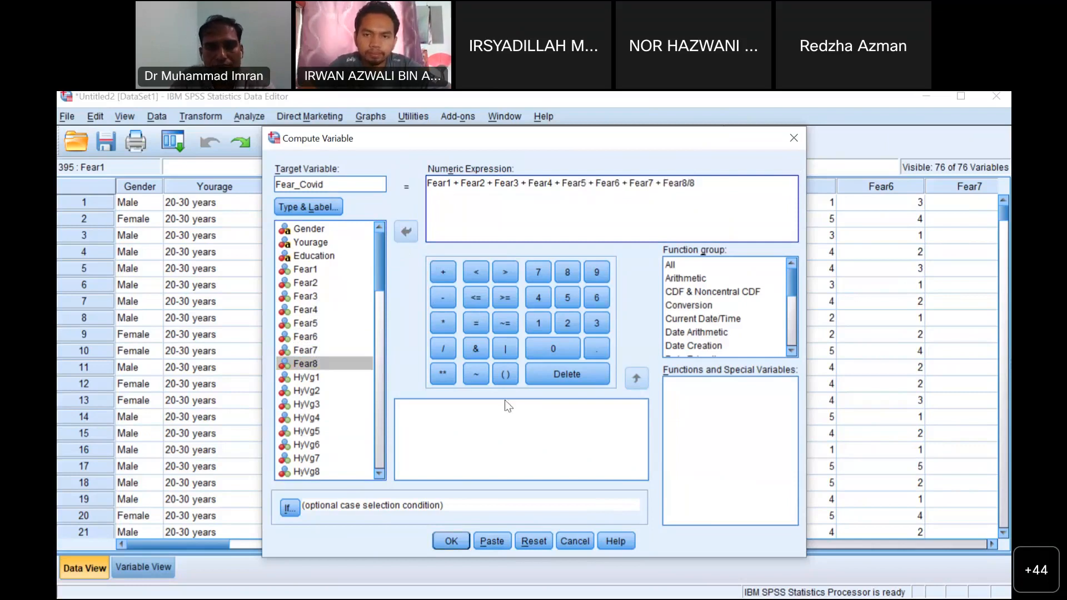
click(451, 541)
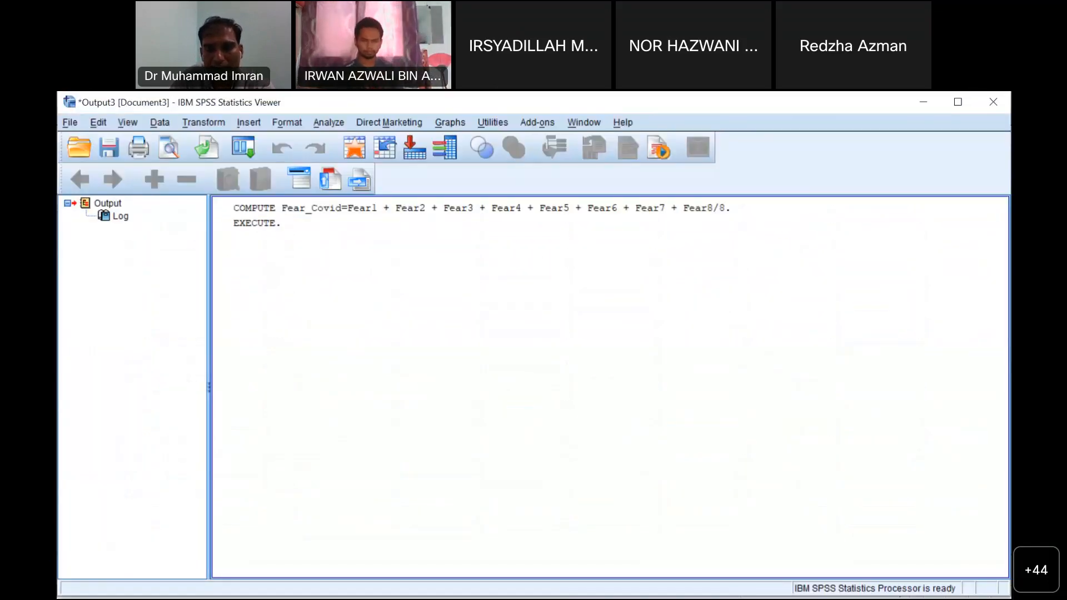
- Return to the Data Editor and check the new Fear_Covid variable in the variable list and the data
click(548, 495)
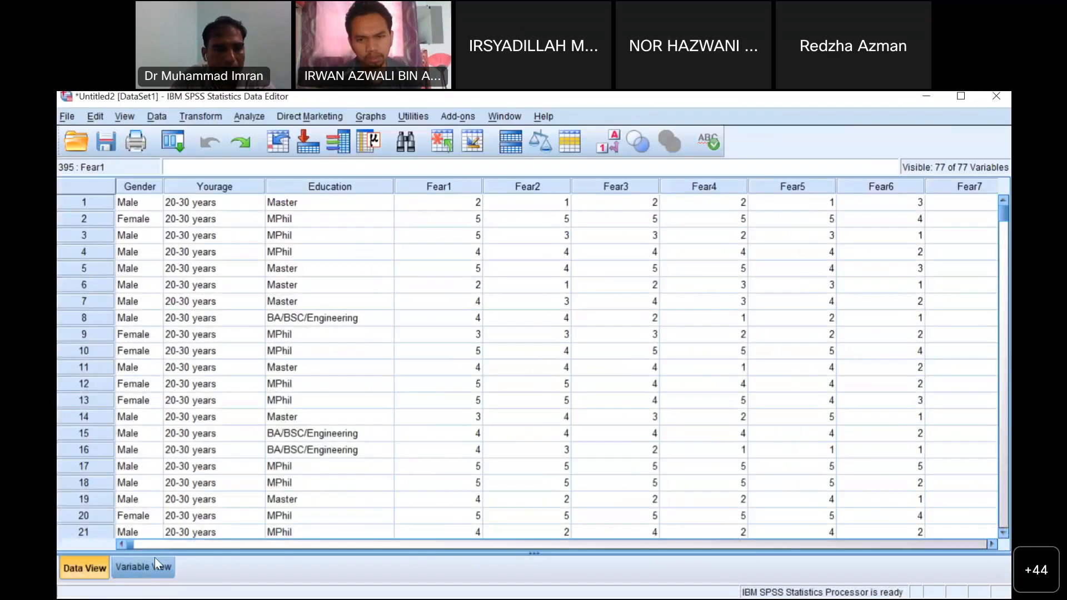
click(145, 573)
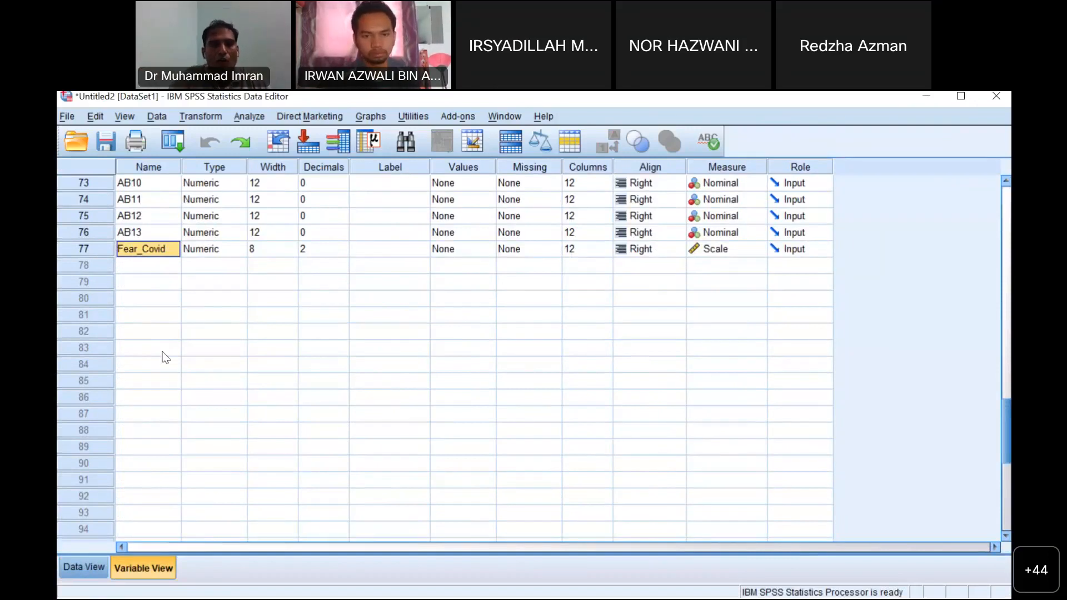
click(98, 570)
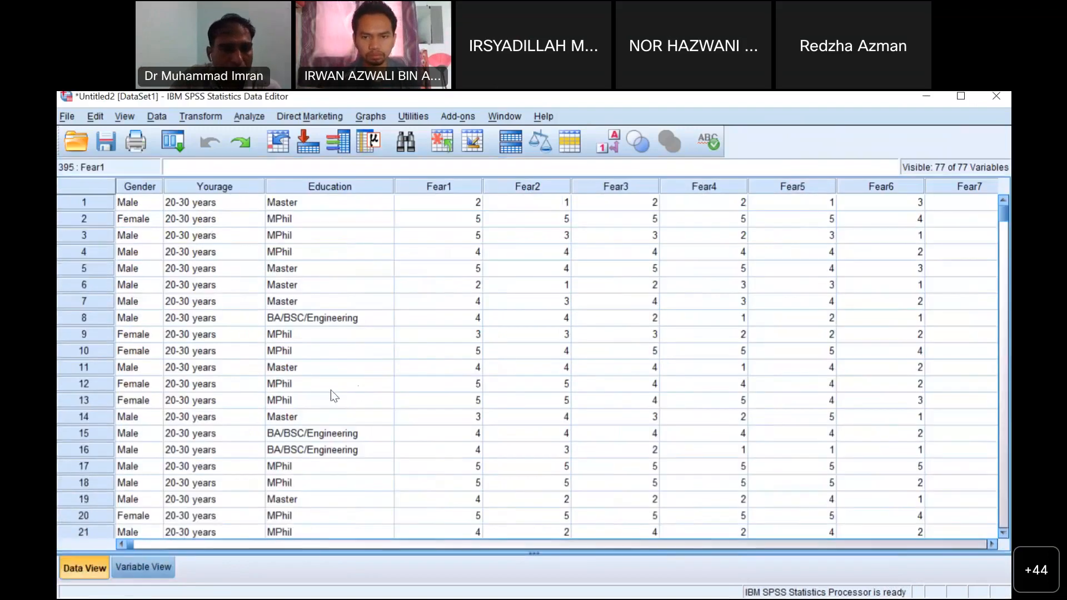
scroll(295, 385, down, 4)
scroll(261, 486, up, 5)
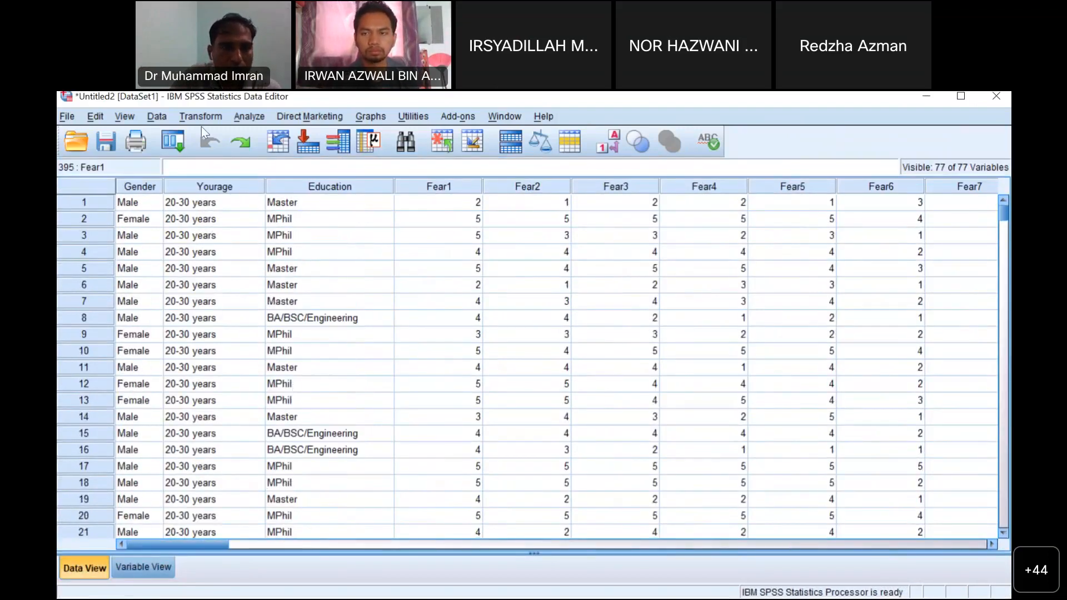
click(253, 115)
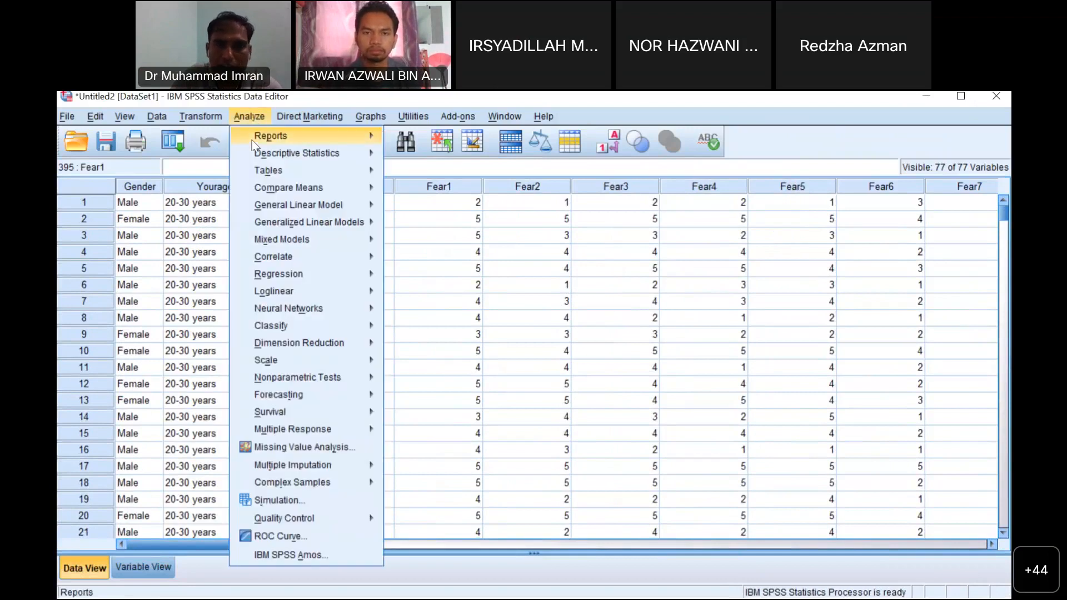
mouse_move(254, 143)
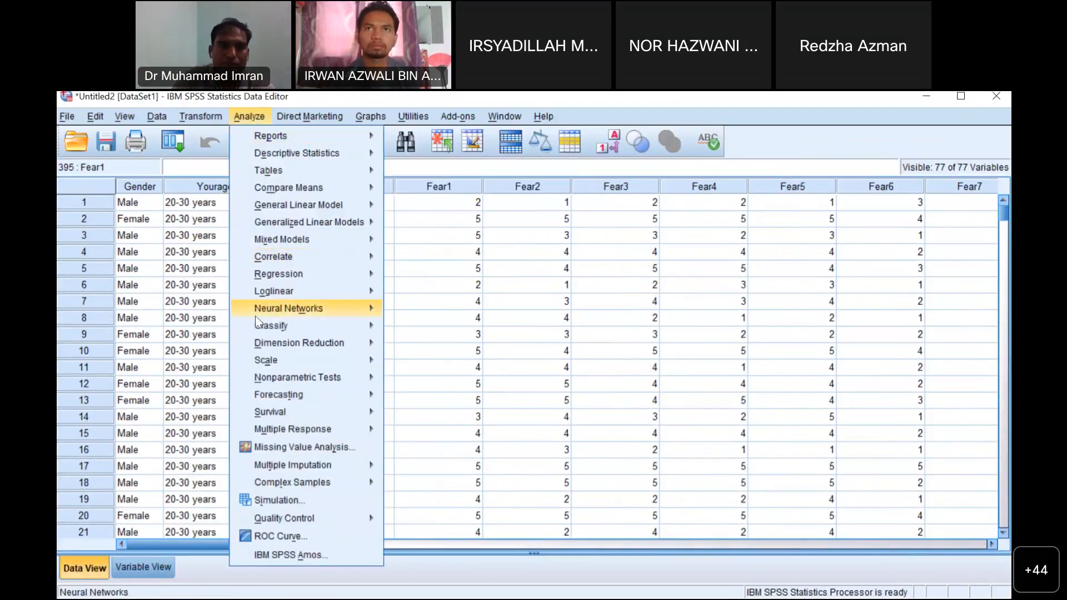
mouse_move(263, 307)
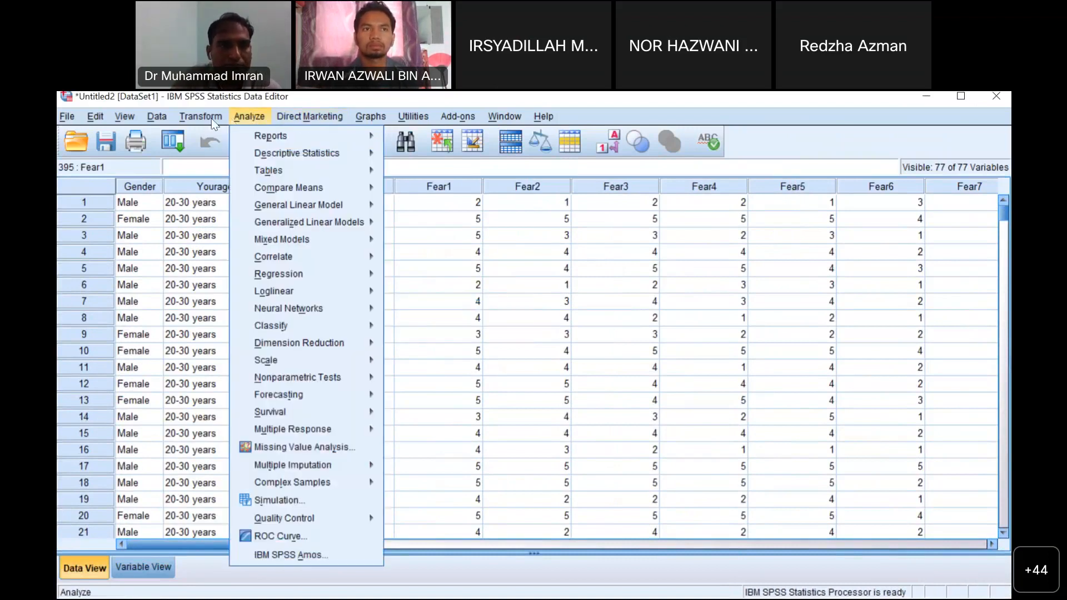
click(201, 117)
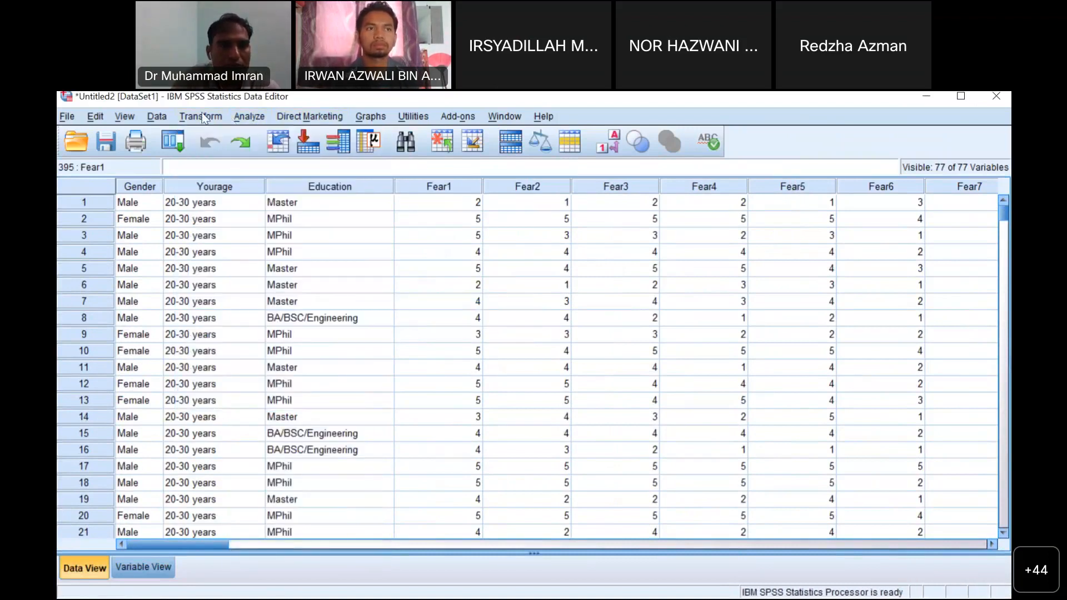
- Start a new Compute Variable definition and clear the previous target variable and numeric expression
click(202, 117)
click(245, 135)
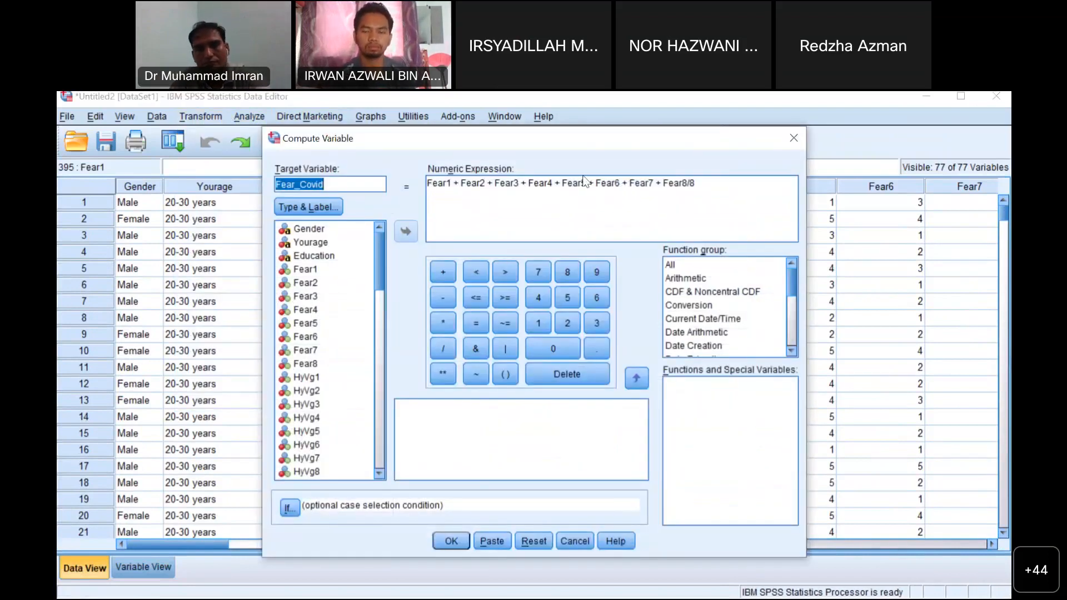
key(BackSpace)
drag(698, 185, 415, 185)
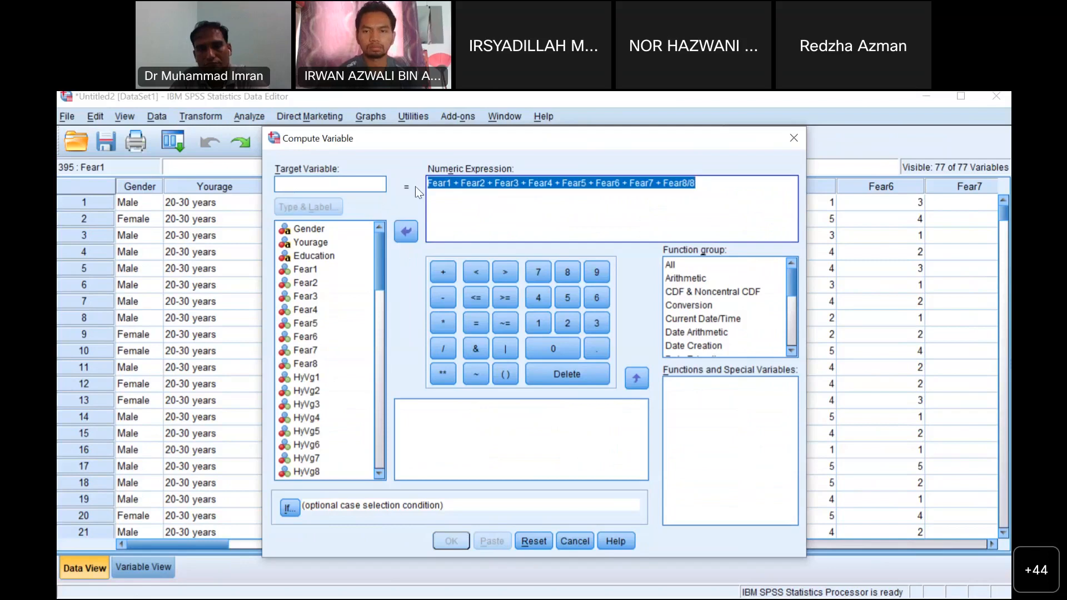
key(BackSpace)
- Name the target variable Help and begin the numeric expression with Help1 followed by a plus sign
drag(379, 259, 385, 299)
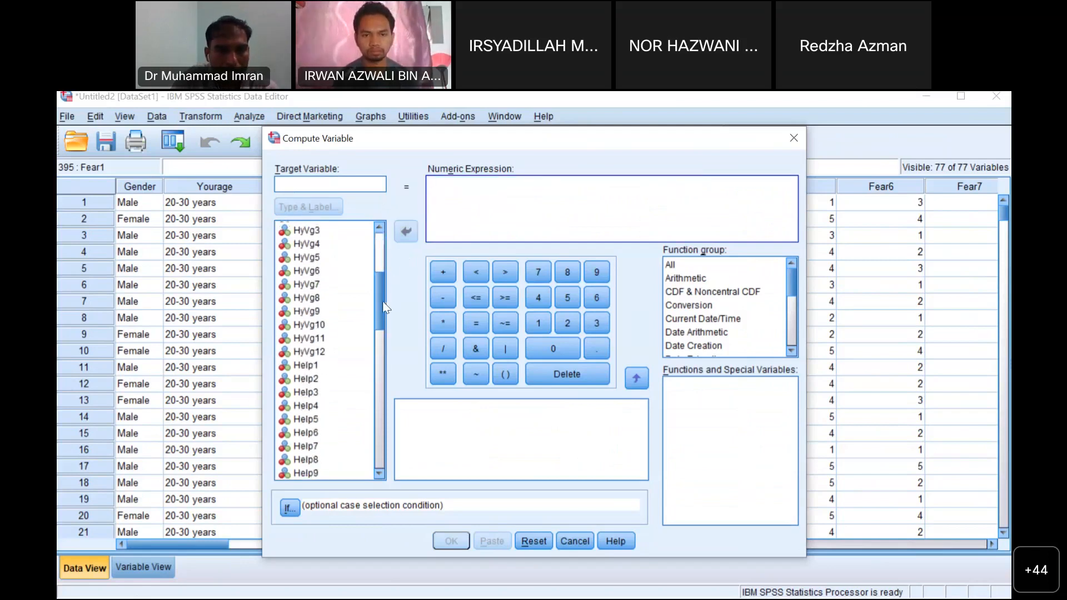
click(295, 367)
click(345, 183)
text(Help)
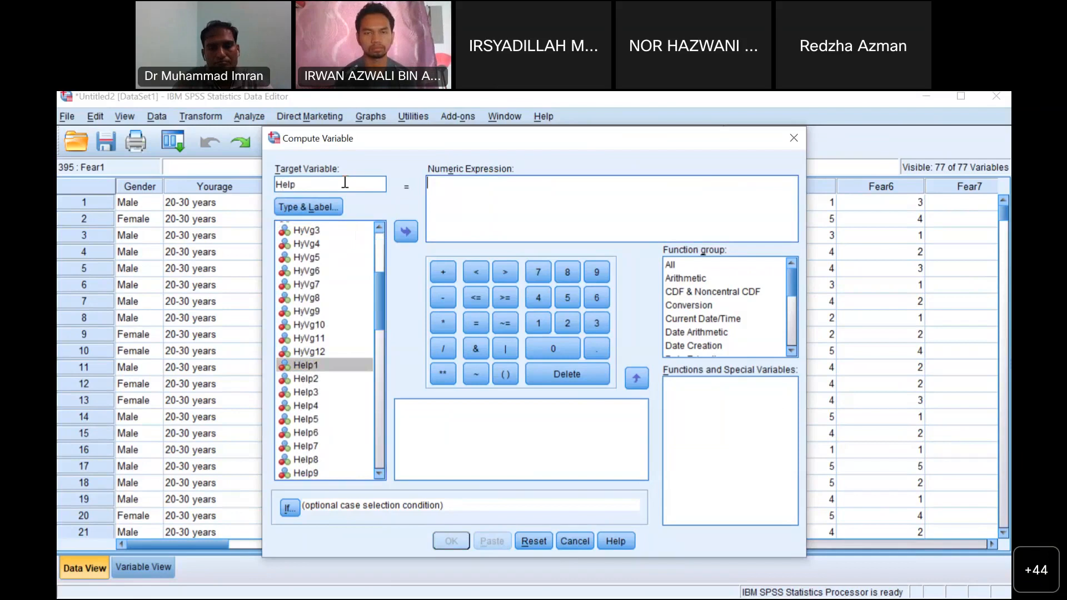
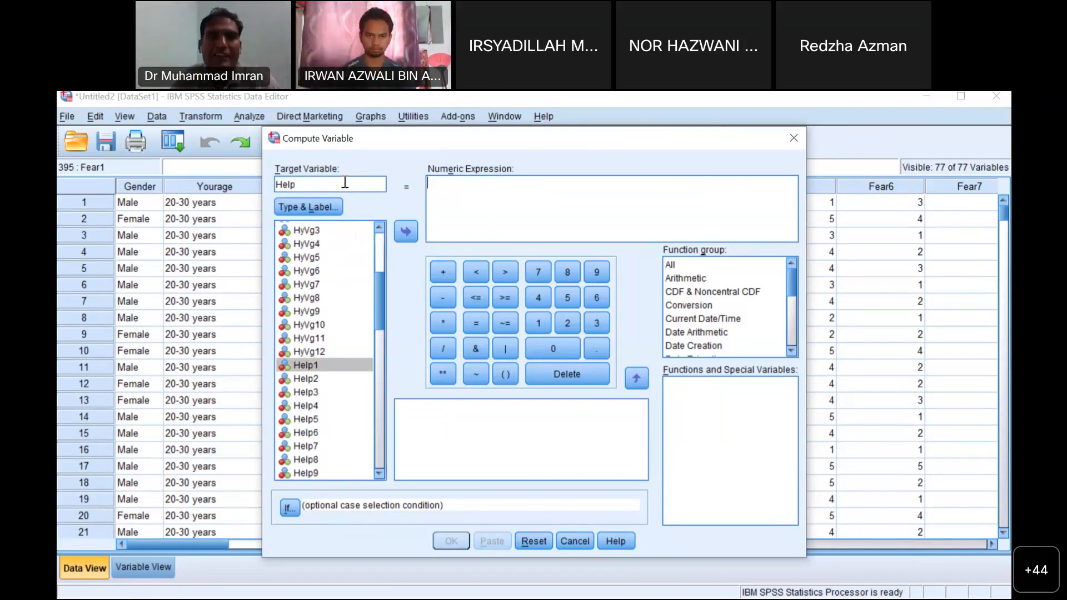
click(414, 232)
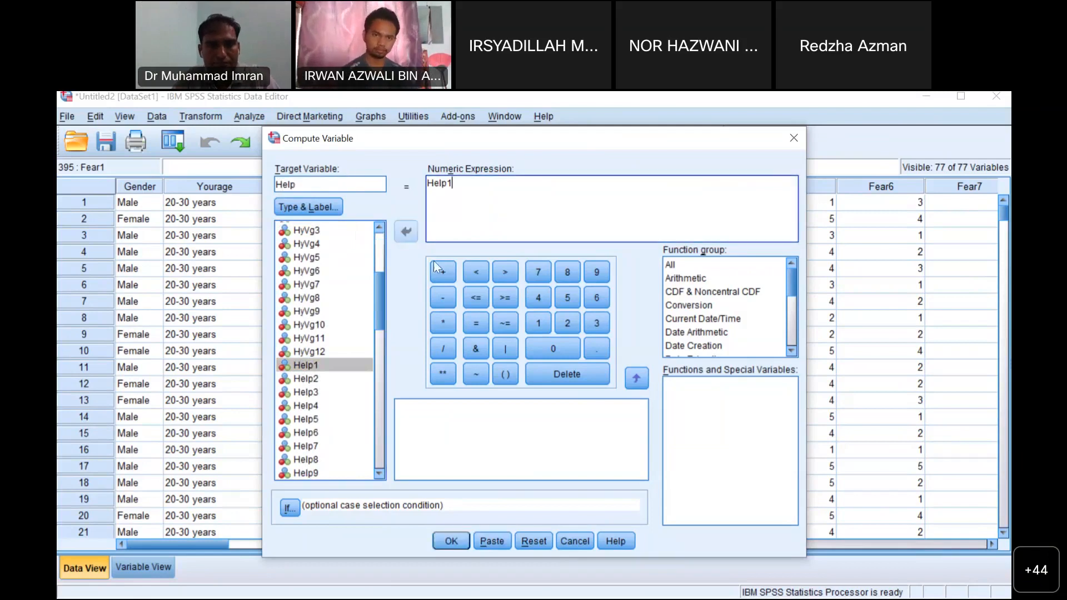
click(443, 271)
- Add Help2 and Help3 to the sum in the numeric expression, each followed by a plus sign
click(336, 365)
key(Down)
click(404, 231)
click(443, 272)
key(Down)
click(406, 231)
click(443, 272)
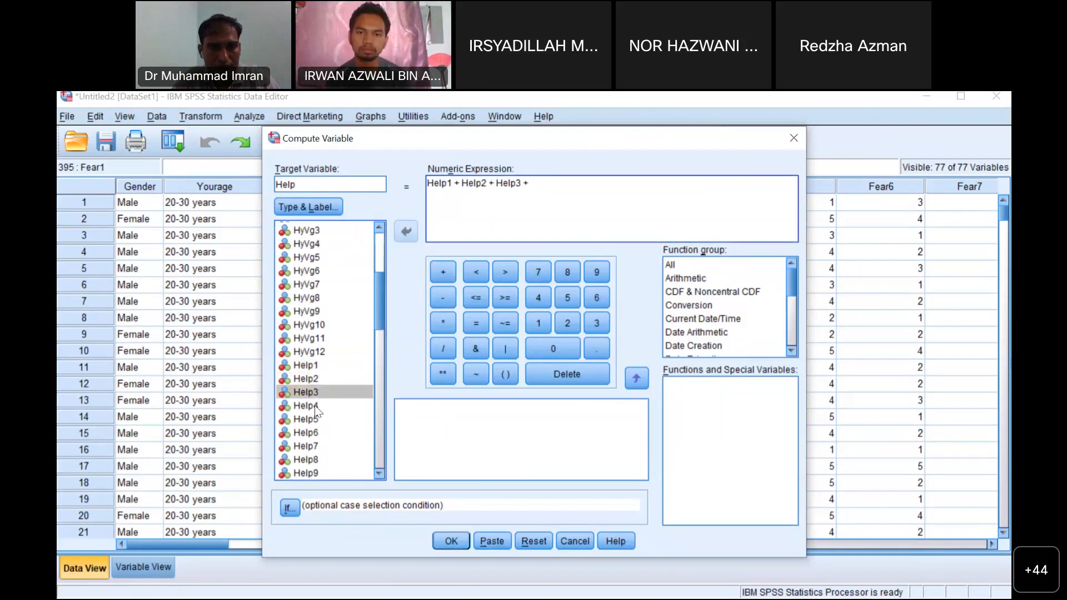
- Extend the sum in the numeric expression with Help4, Help5 and Help6, each followed by a plus sign
click(315, 408)
click(406, 231)
click(442, 272)
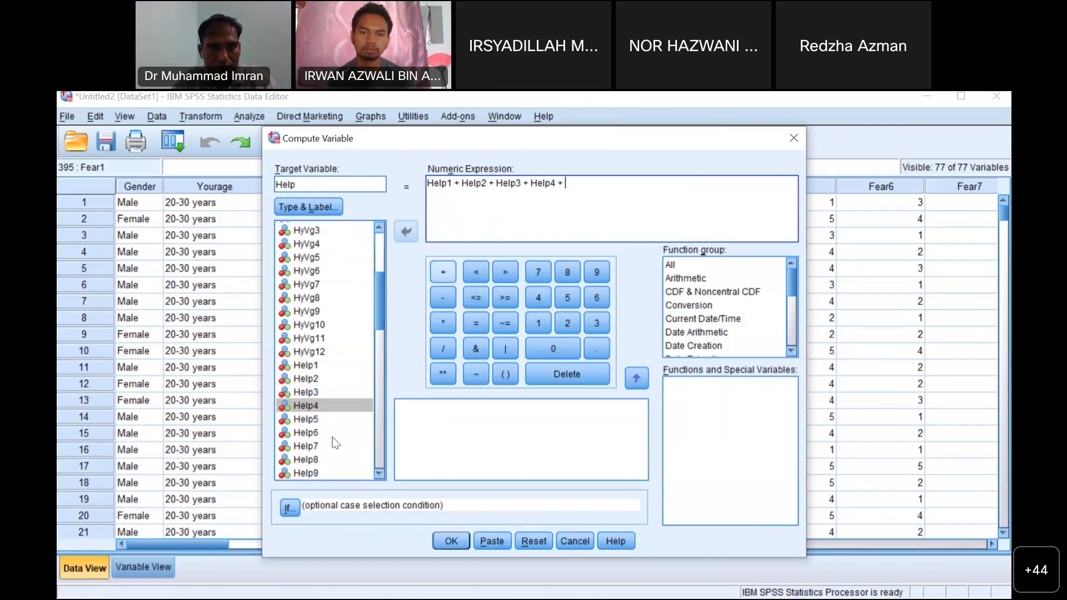
click(320, 419)
click(436, 272)
click(306, 432)
click(406, 231)
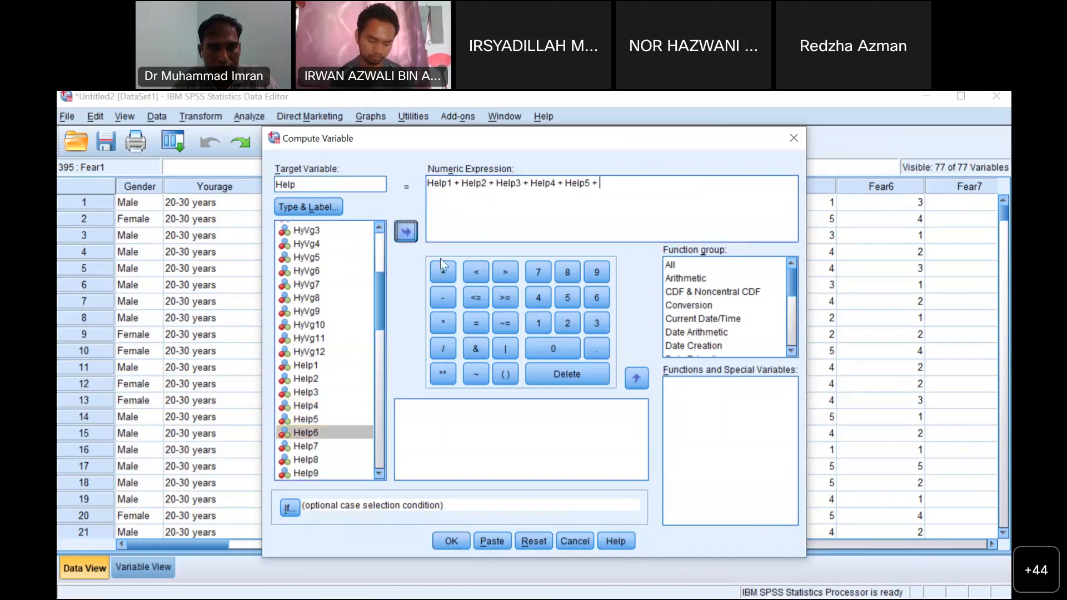
click(443, 272)
- Continue the sum in the numeric expression with Help7, Help8 and Help9
click(312, 446)
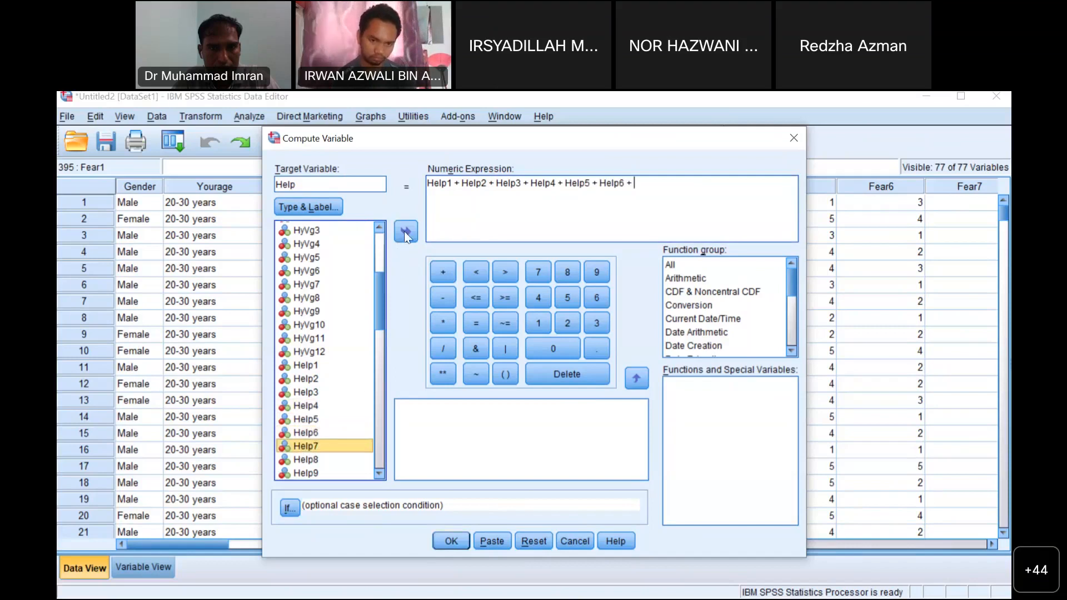
click(406, 231)
click(443, 272)
click(296, 459)
click(405, 231)
click(442, 272)
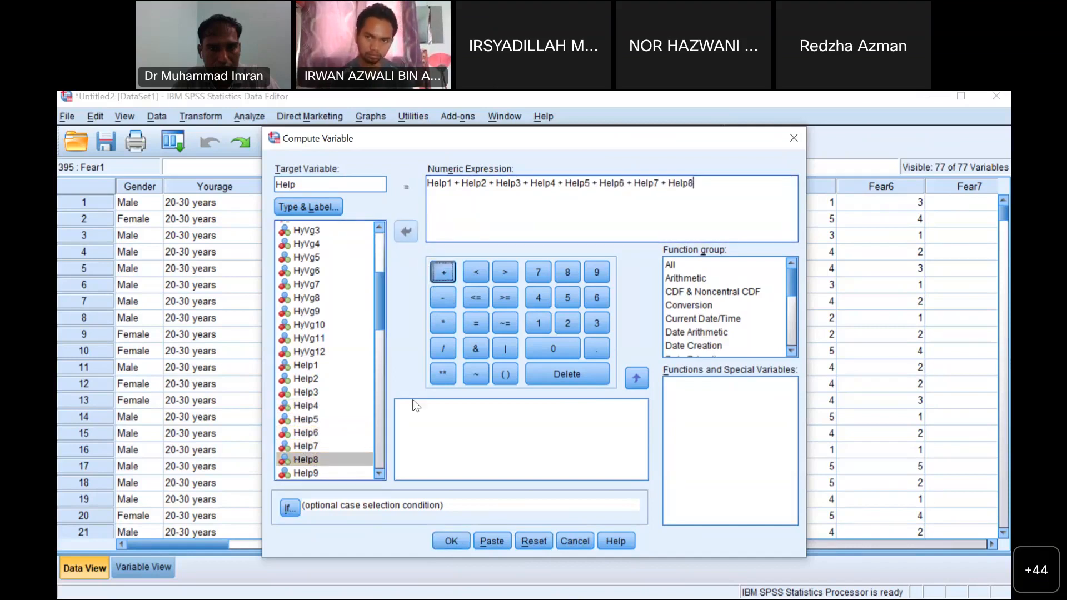
click(311, 472)
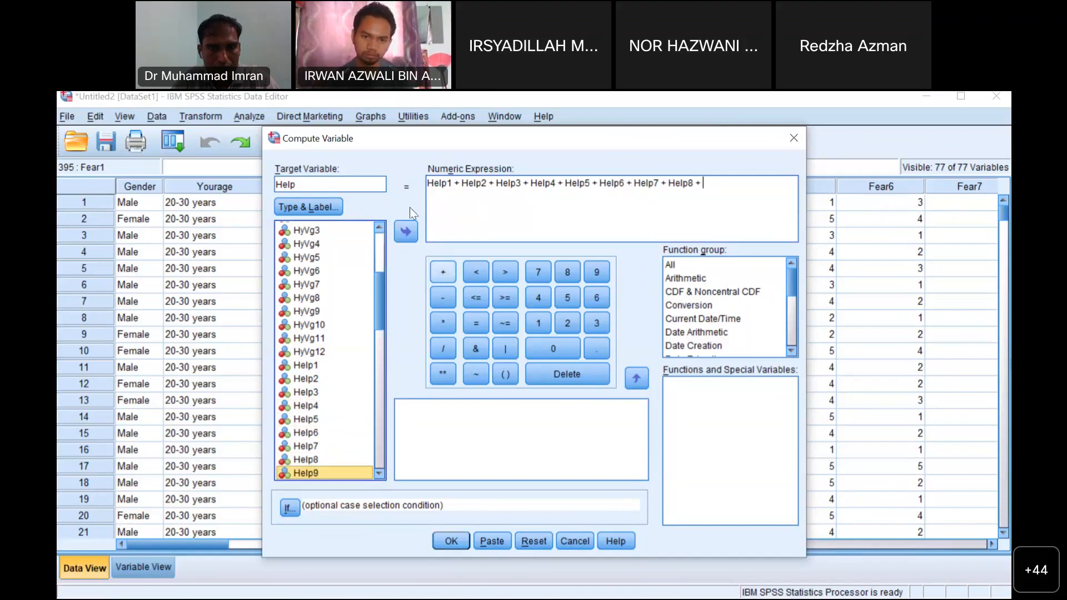
click(405, 231)
- Append Help10, Help11 and Help12 to the numeric expression
scroll(349, 345, down, 3)
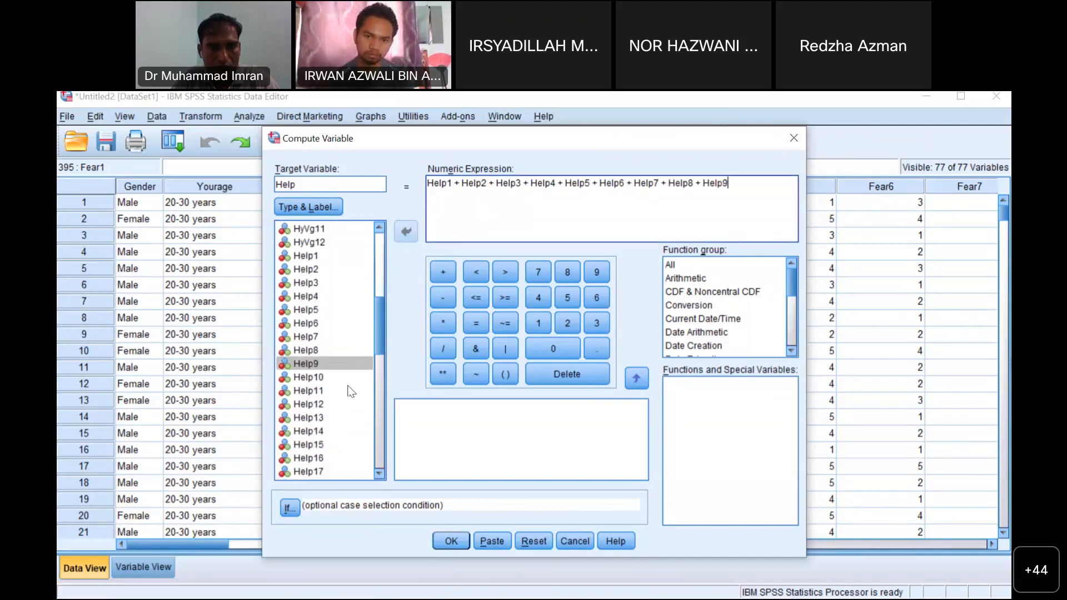
scroll(351, 389, down, 2)
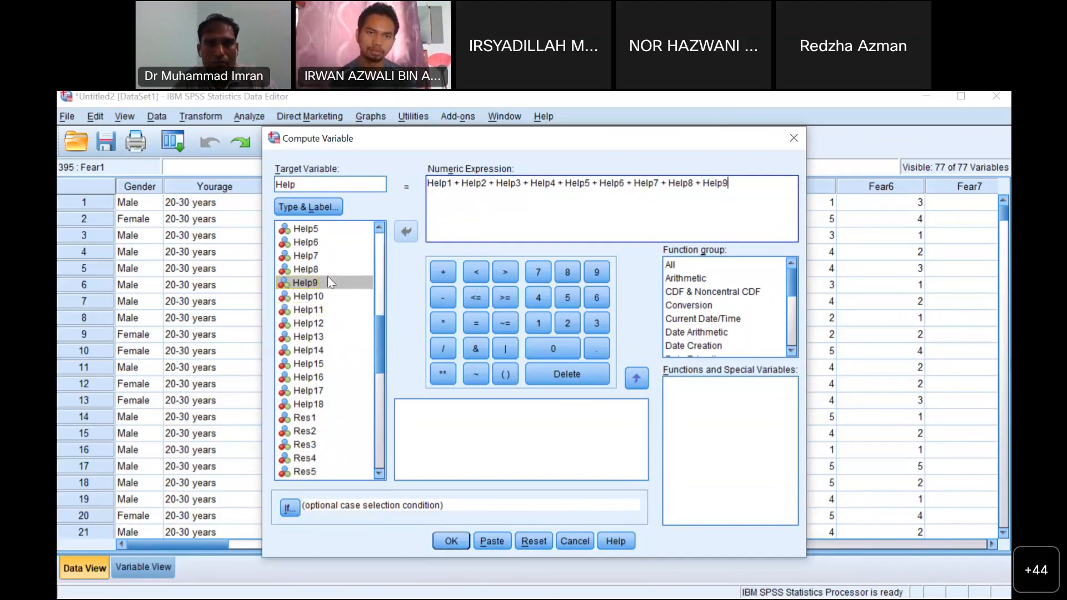
click(326, 310)
click(325, 296)
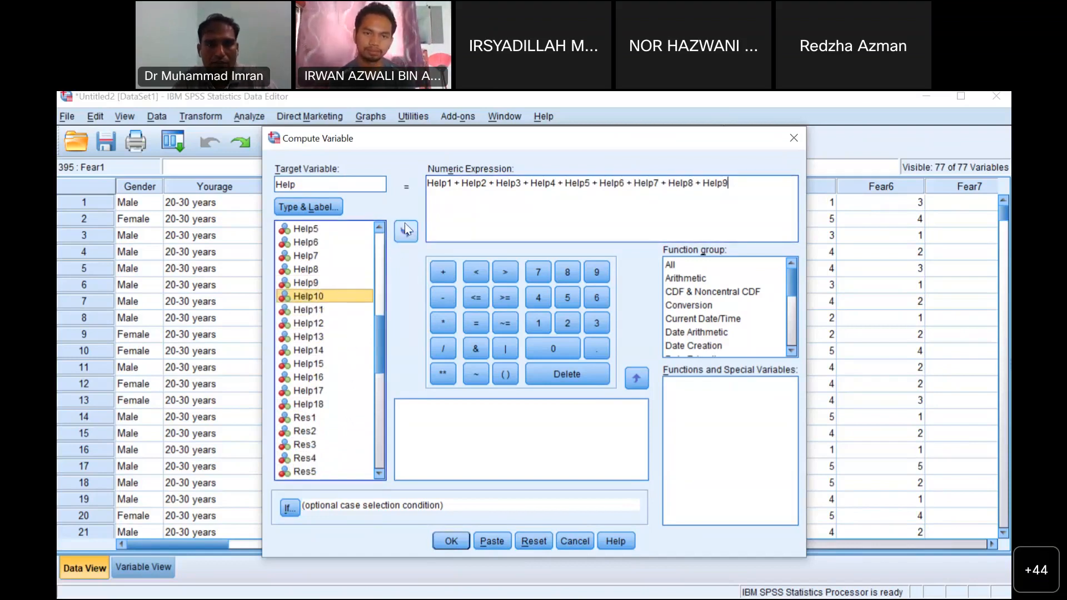
click(406, 229)
click(443, 272)
click(315, 309)
click(406, 229)
click(321, 325)
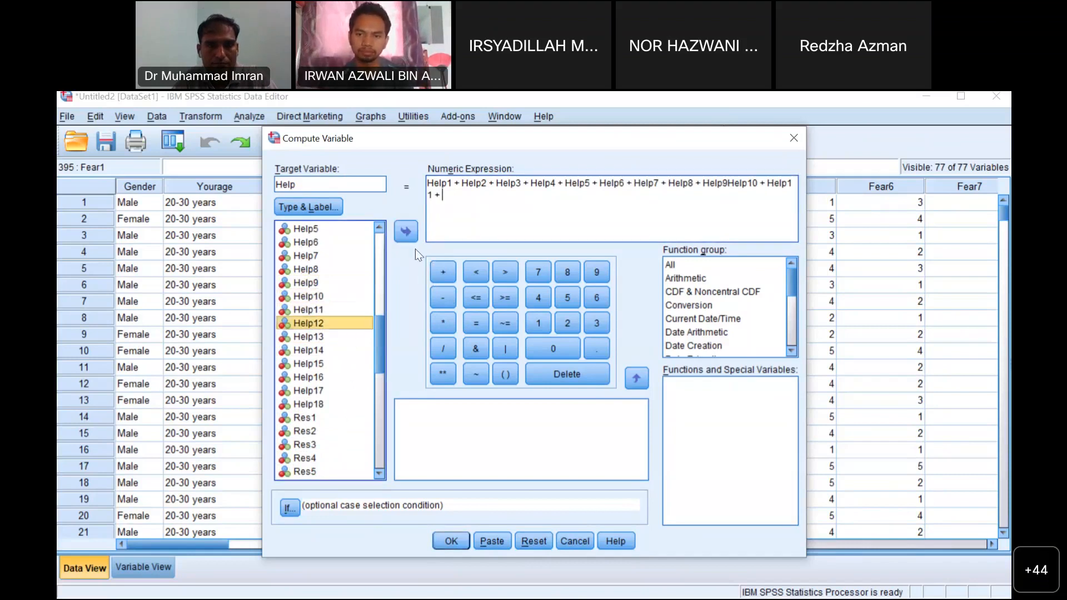
click(407, 231)
click(443, 272)
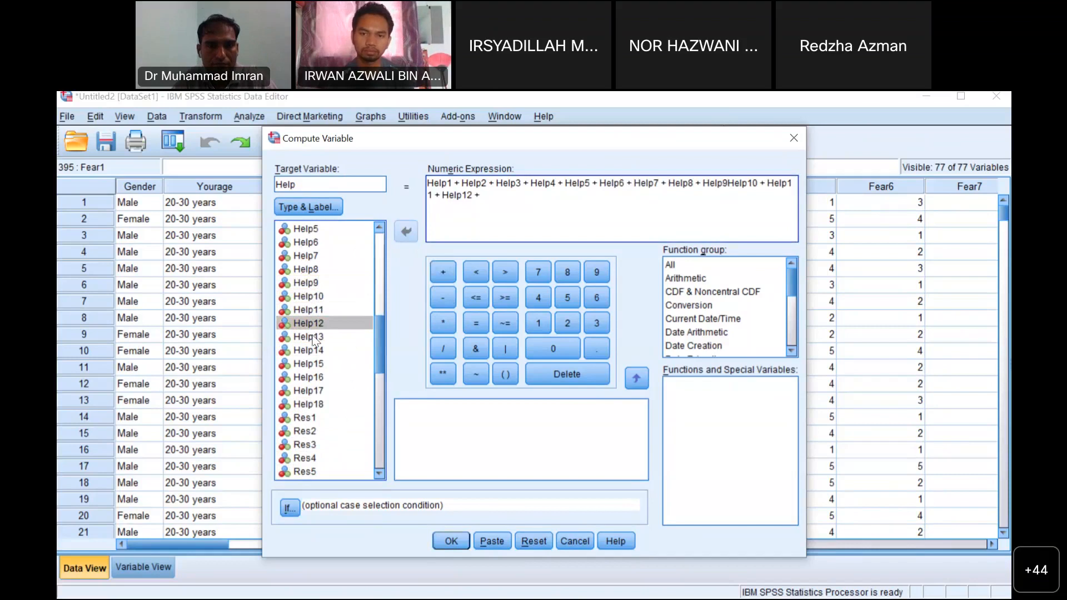
- Extend the numeric expression with Help13, Help14 and Help15, each followed by a plus sign
click(321, 337)
click(406, 231)
click(443, 271)
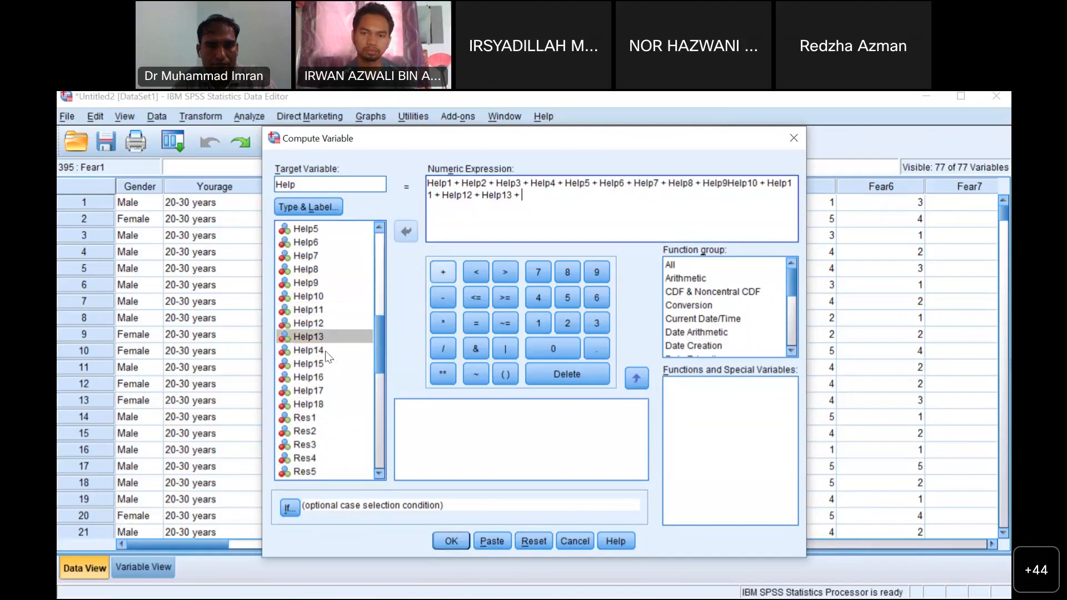
click(325, 350)
click(406, 232)
click(442, 274)
click(326, 362)
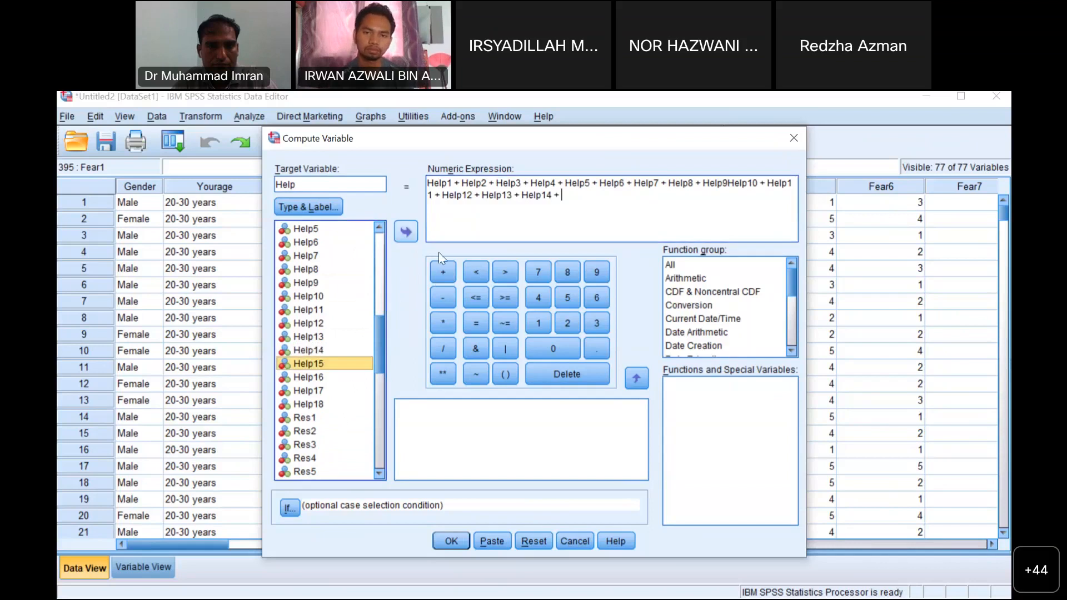
click(407, 231)
click(443, 271)
- Complete the sum in the numeric expression with Help16, Help17 and Help18
click(326, 376)
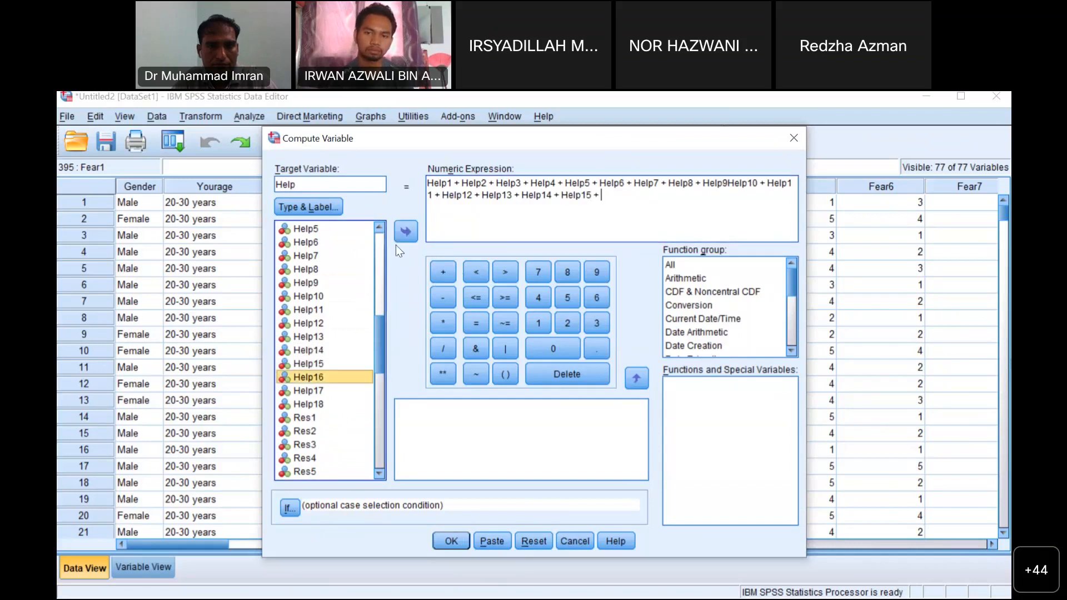
click(406, 231)
click(443, 271)
click(325, 391)
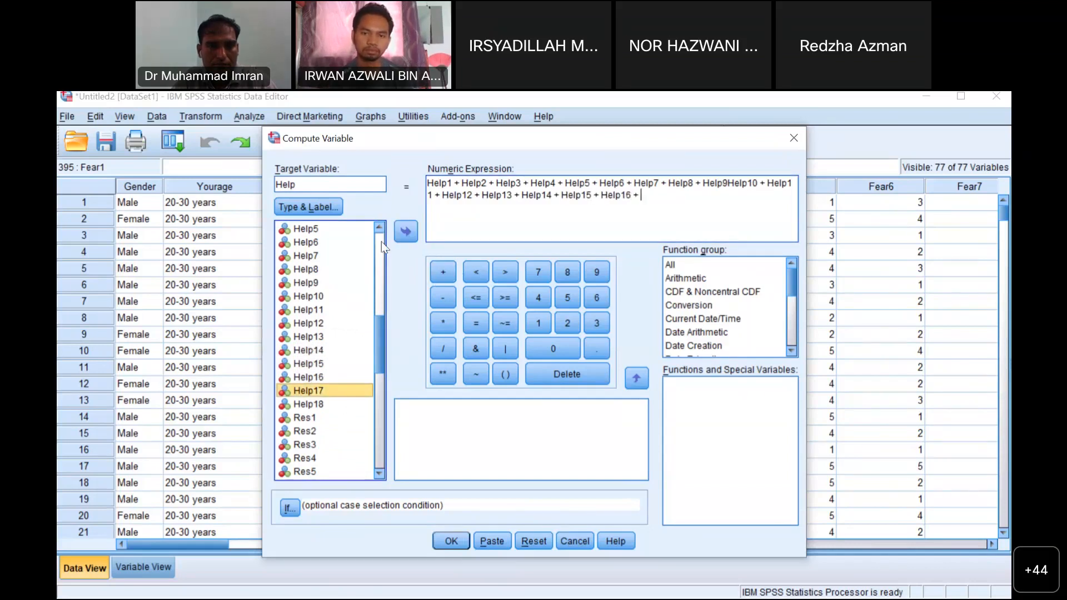
click(406, 232)
click(443, 272)
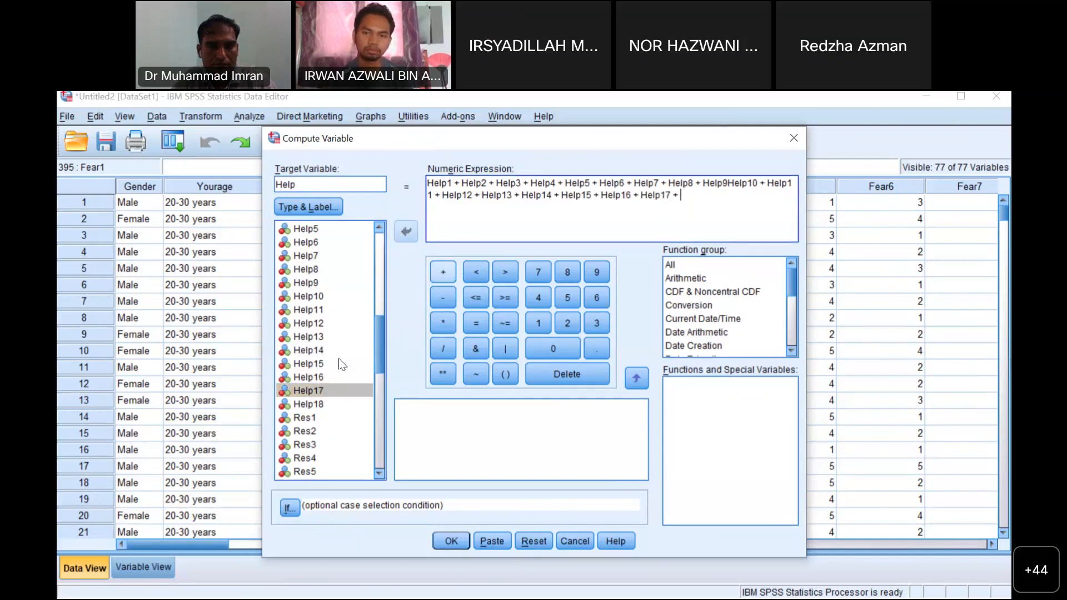
click(318, 405)
click(403, 229)
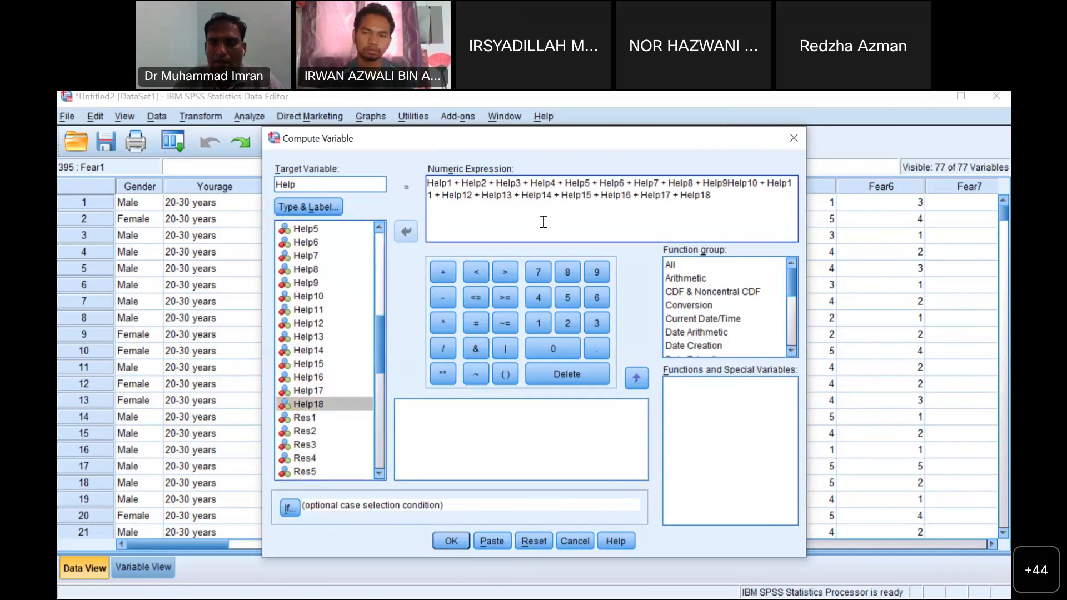
- Append /18 to the end of the numeric expression and try to run the computation
text(/)
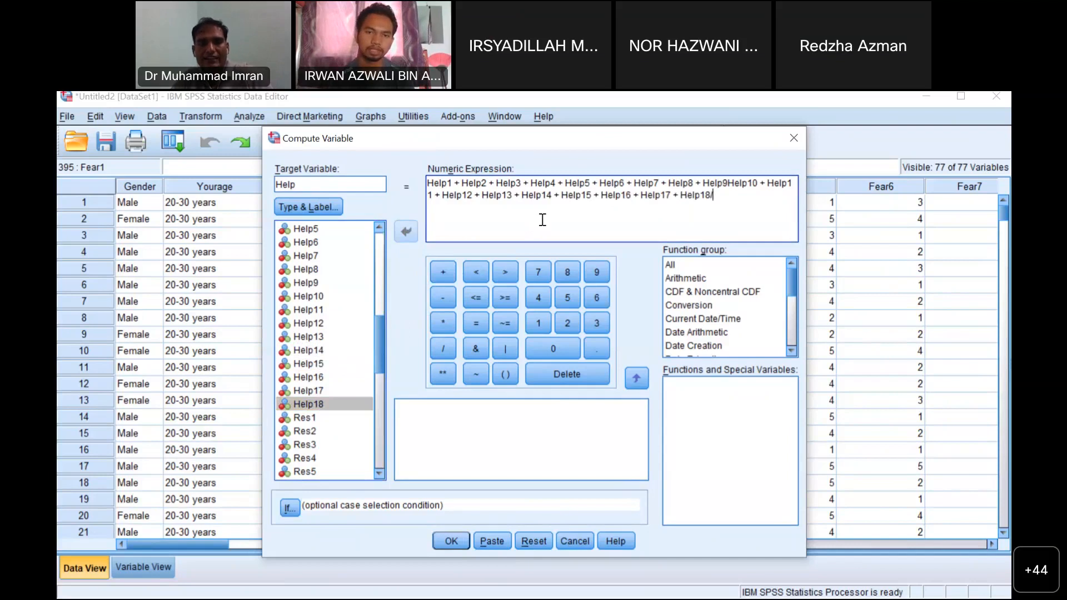
text(18)
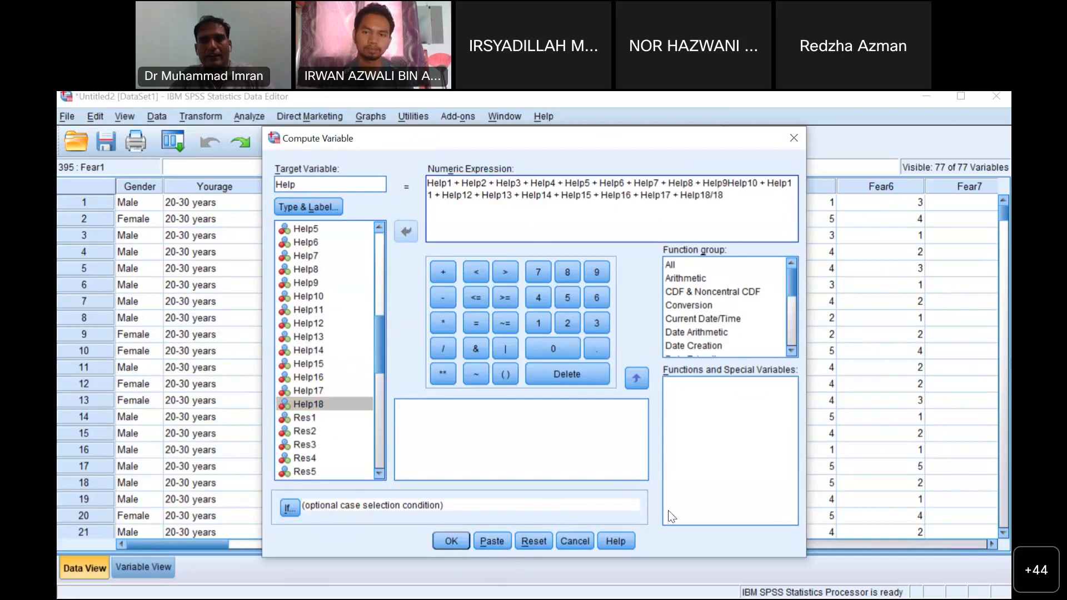
click(450, 540)
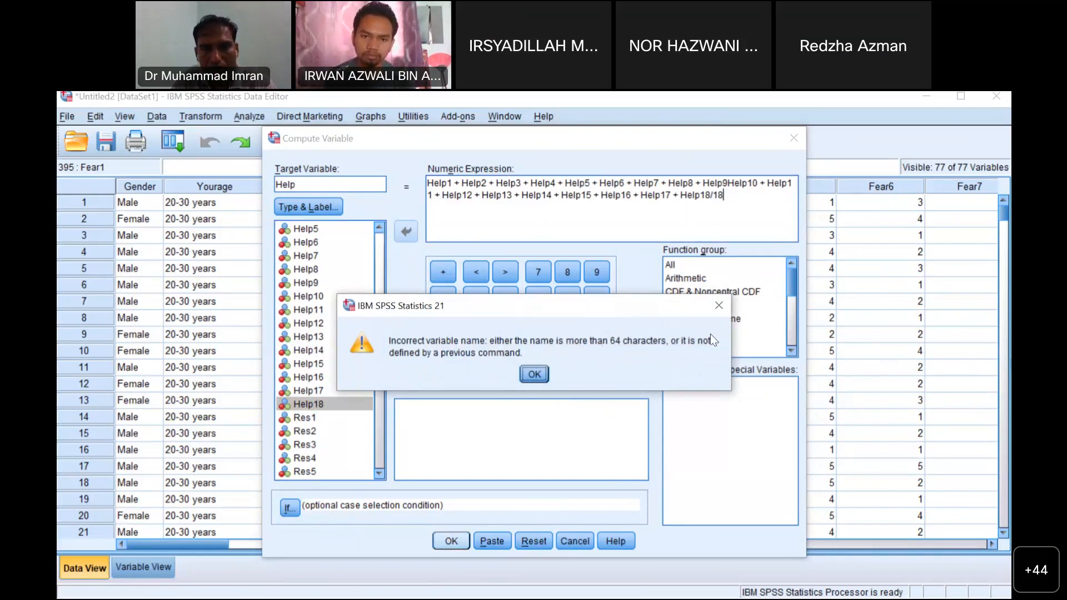
click(719, 306)
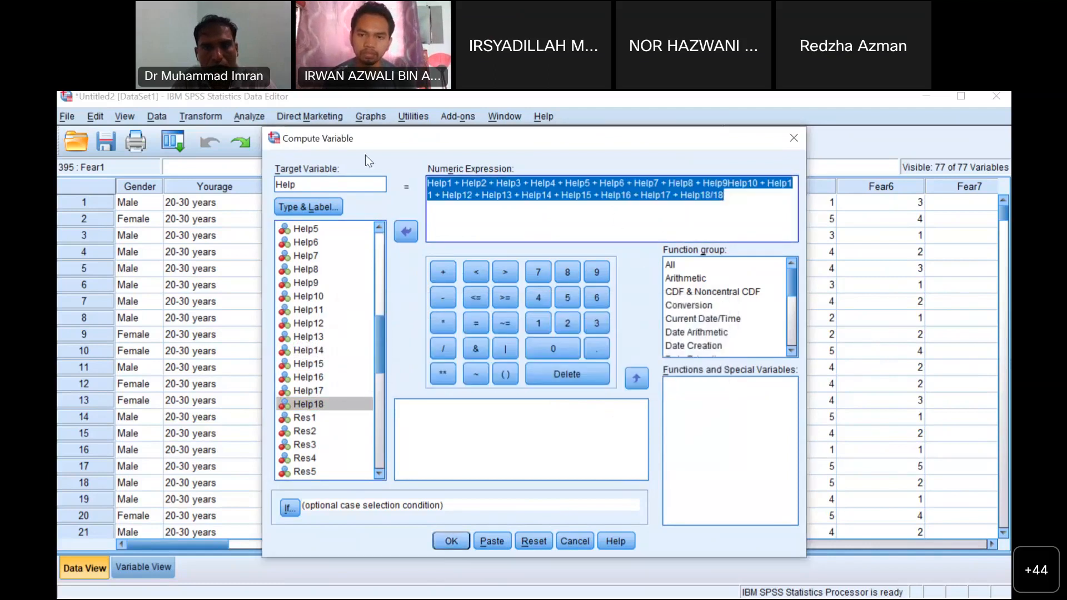
- Change the target variable name to Help_less_ness and insert a plus sign between Help9 and Help10 in the numeric expression
click(314, 188)
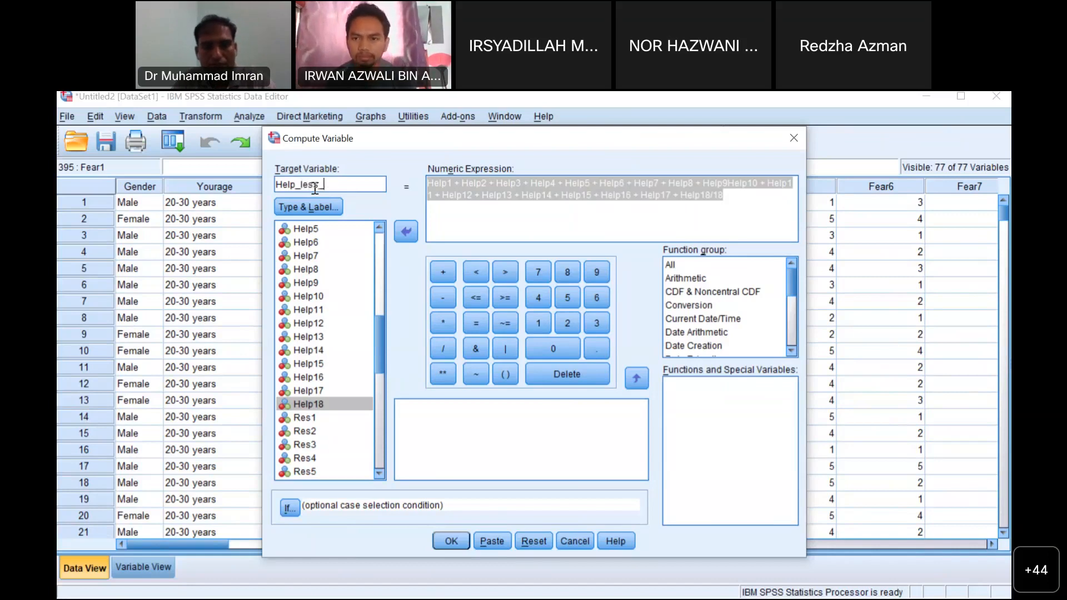
text(ess)
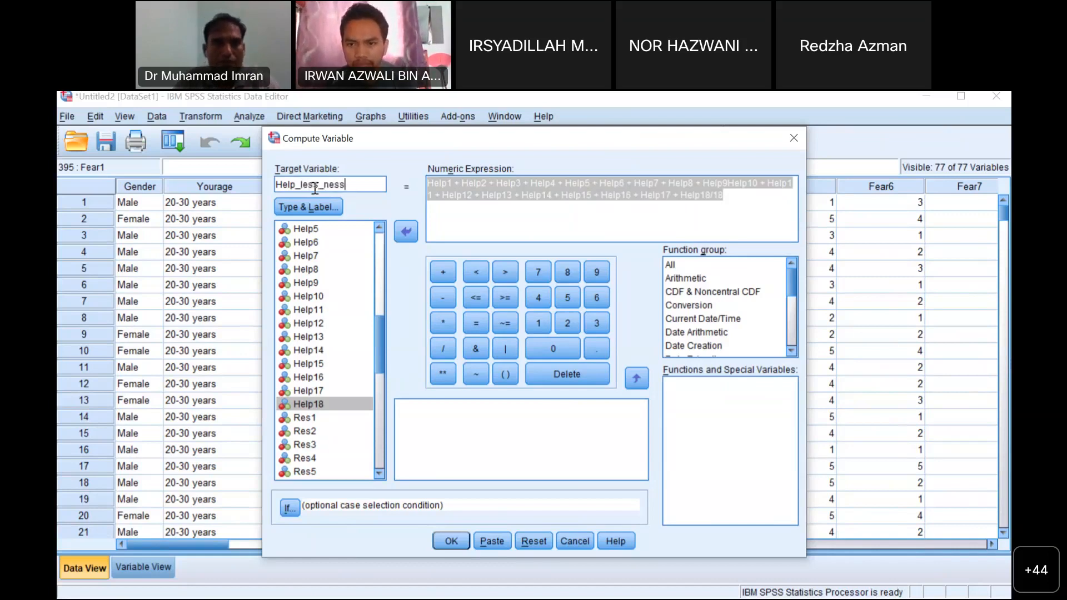
click(628, 214)
click(730, 183)
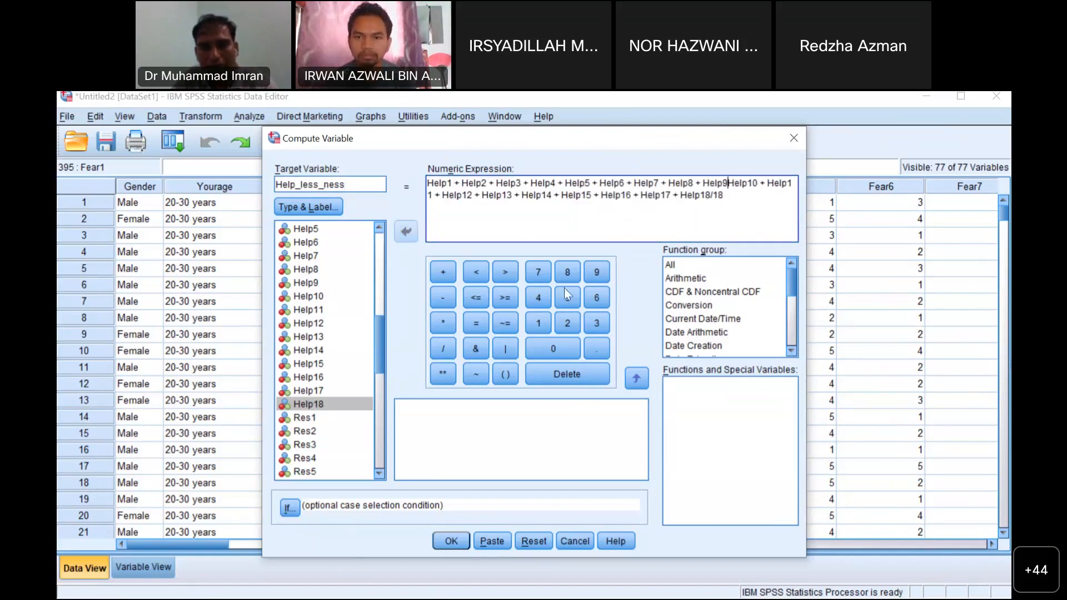
click(433, 274)
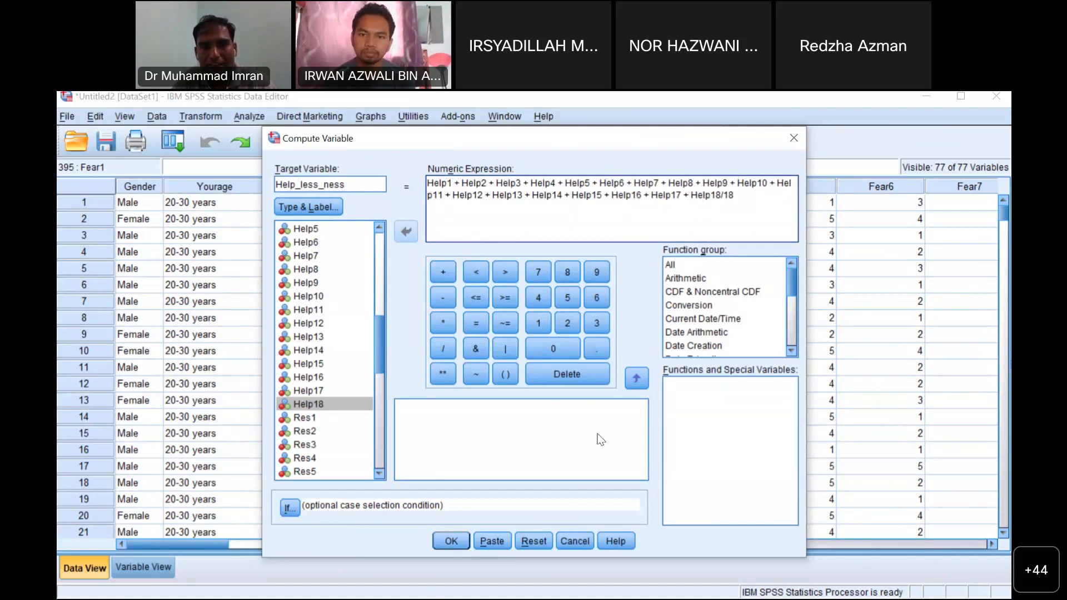
- Run the Help_less_ness computation and inspect the computed variables Fear_Covid and Help_less_ness in the variable list
click(451, 541)
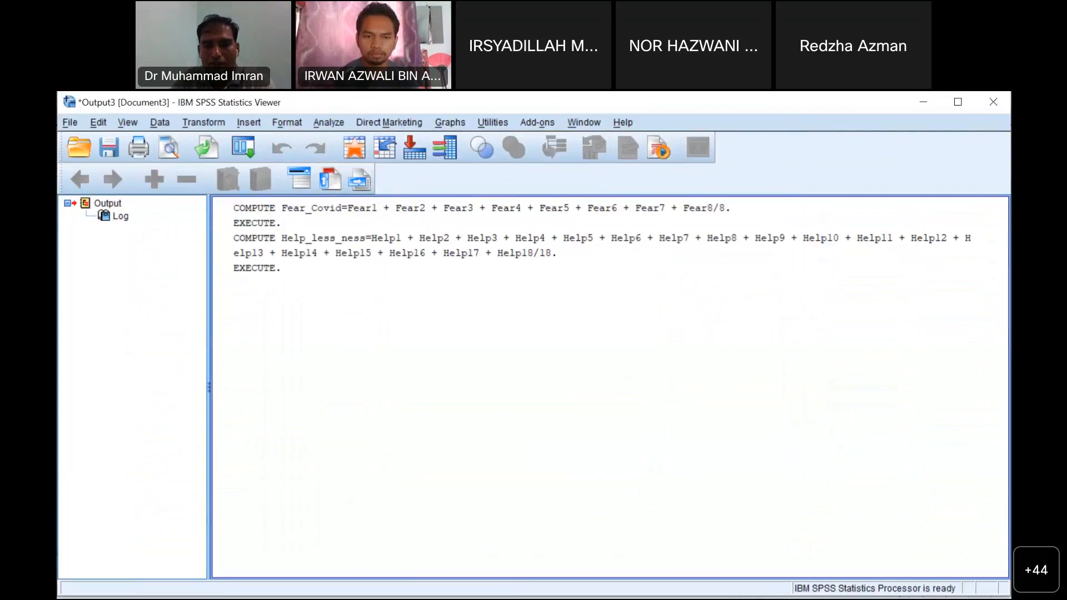
click(656, 598)
click(654, 576)
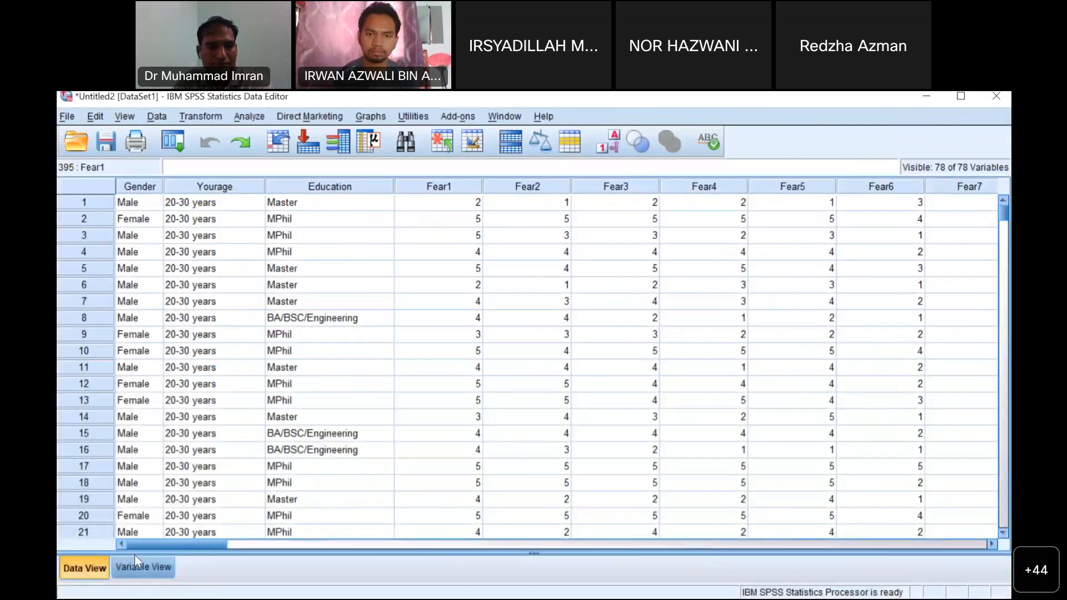
click(146, 564)
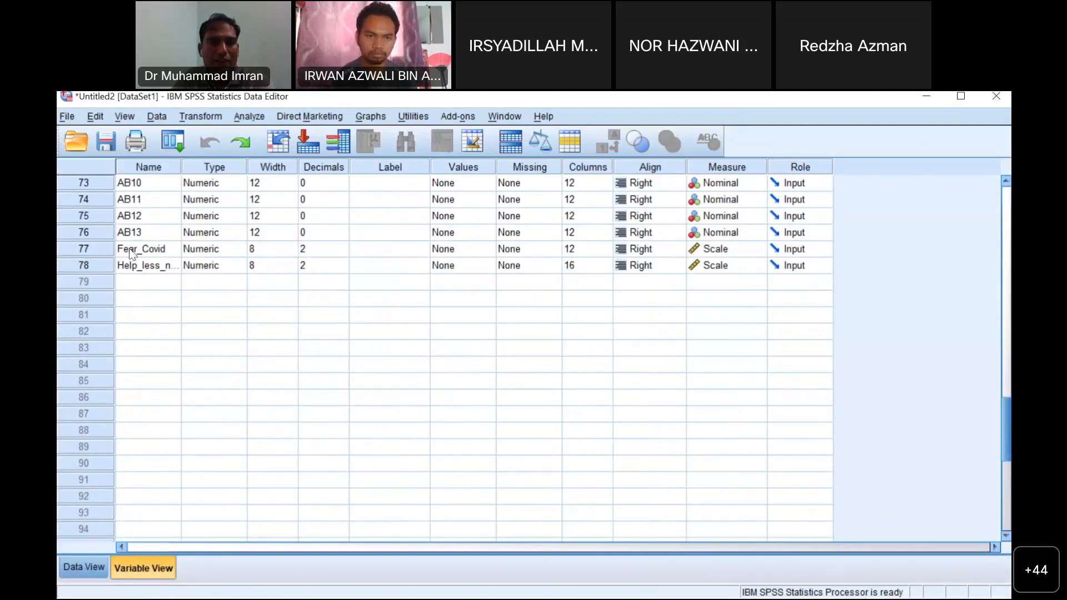
click(130, 249)
click(136, 267)
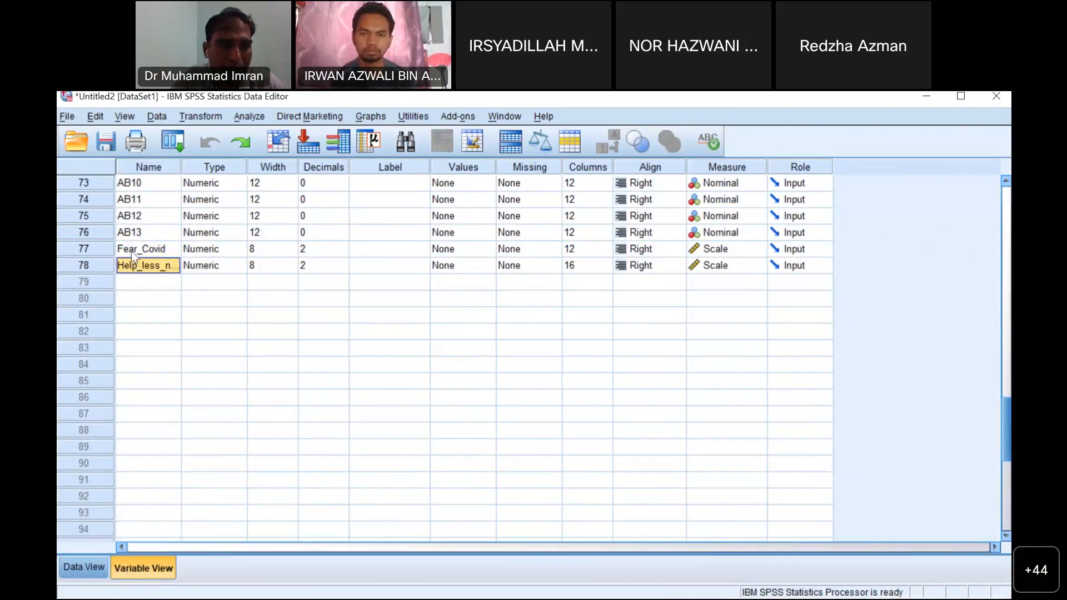
- Review the variable list, comparing the Fear, Help, Res, WampP and AB items with the computed Fear_Covid and Help_less_ness variables
click(131, 251)
scroll(245, 401, up, 20)
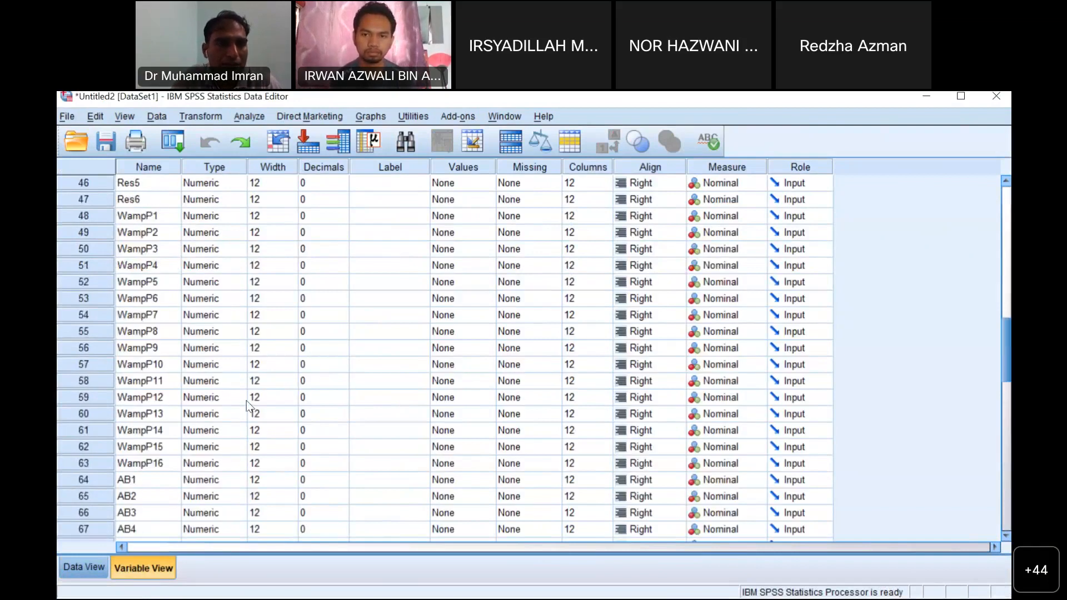
scroll(138, 233, up, 2)
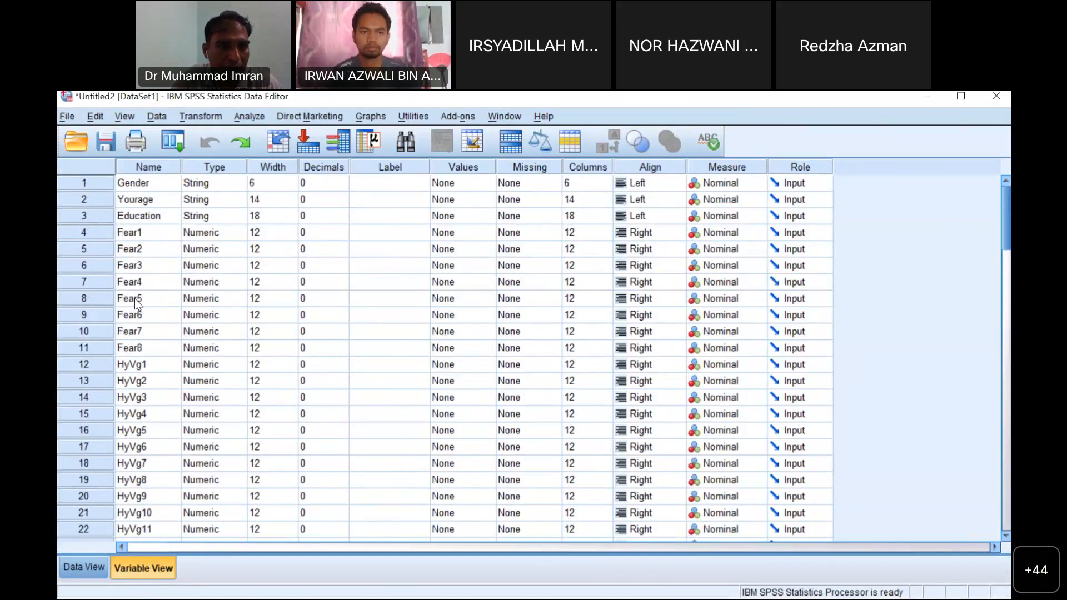
scroll(231, 478, down, 4)
scroll(232, 478, down, 16)
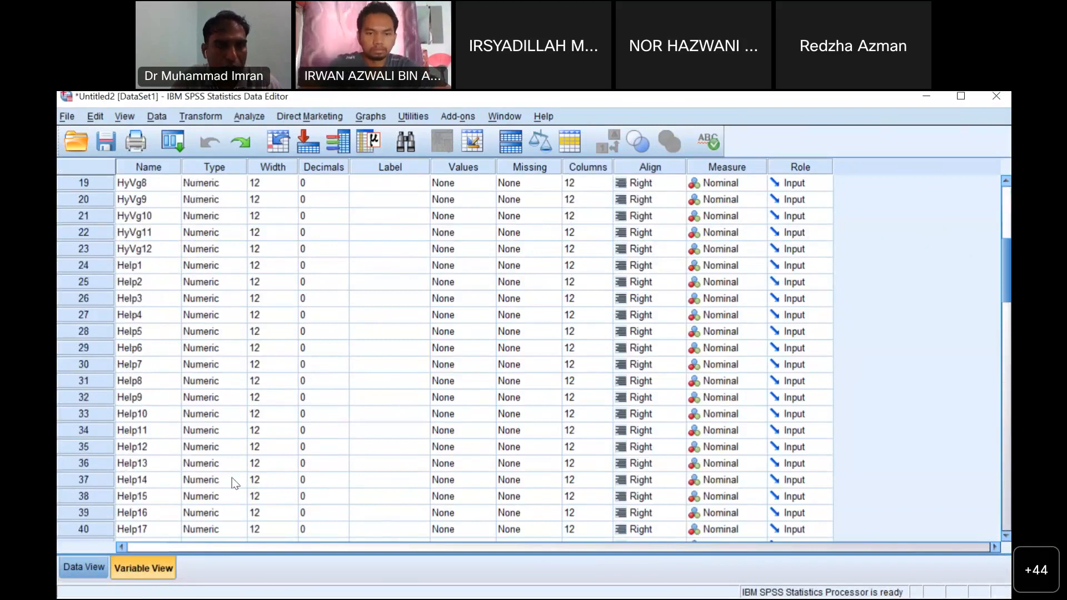
scroll(186, 445, down, 6)
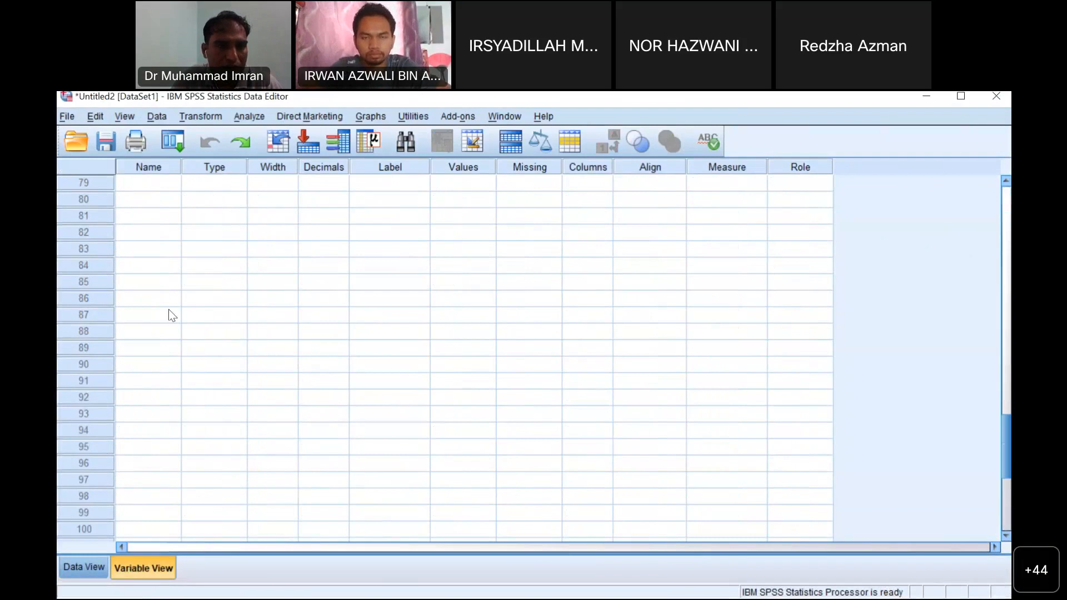
scroll(169, 313, up, 4)
click(149, 352)
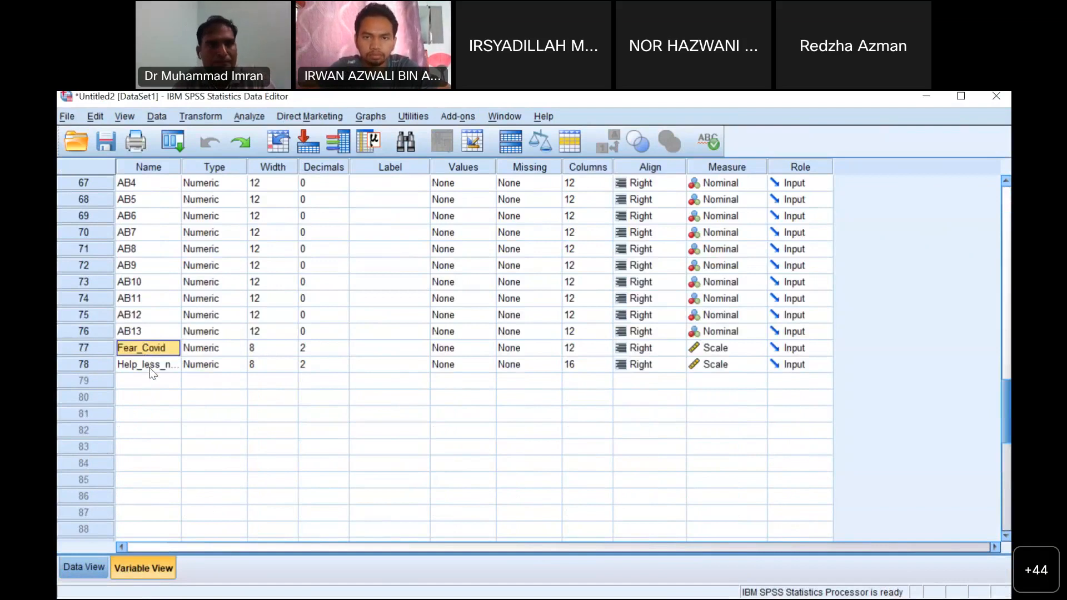
scroll(151, 374, up, 6)
scroll(166, 381, up, 8)
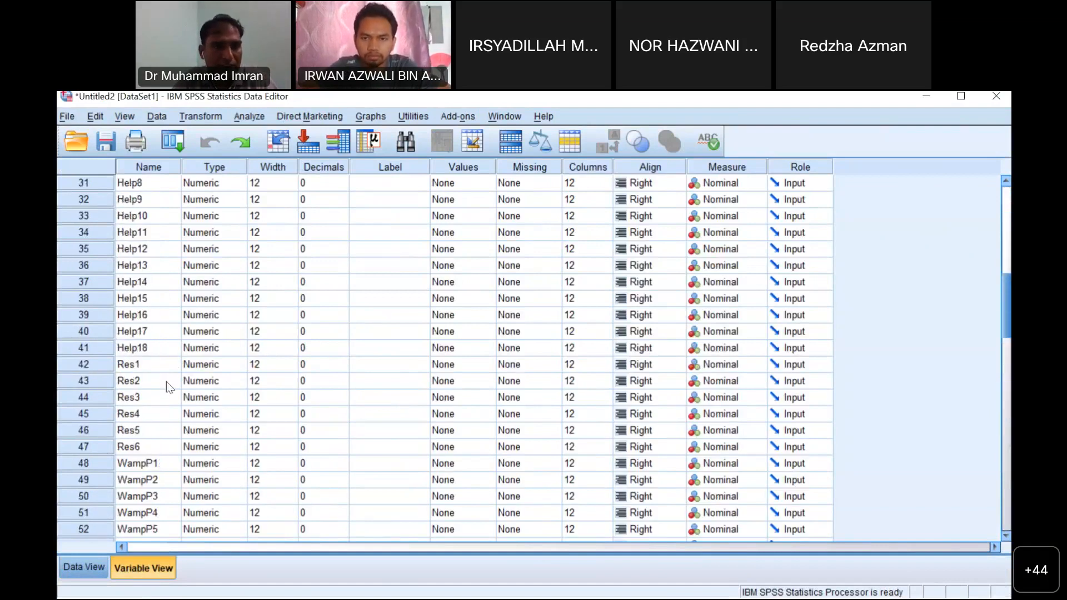
scroll(142, 433, down, 3)
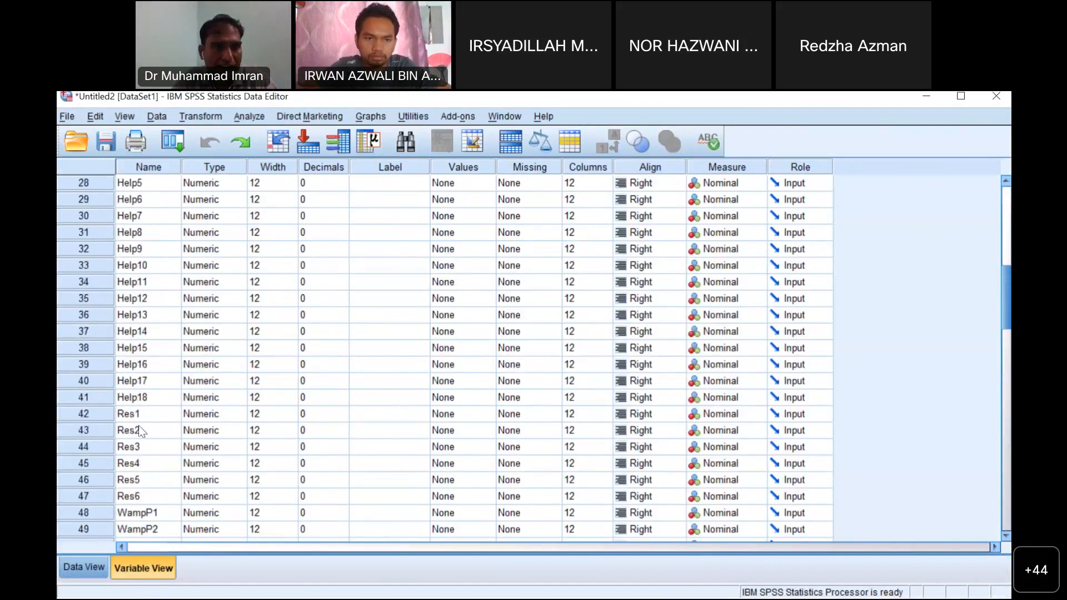
scroll(145, 406, down, 9)
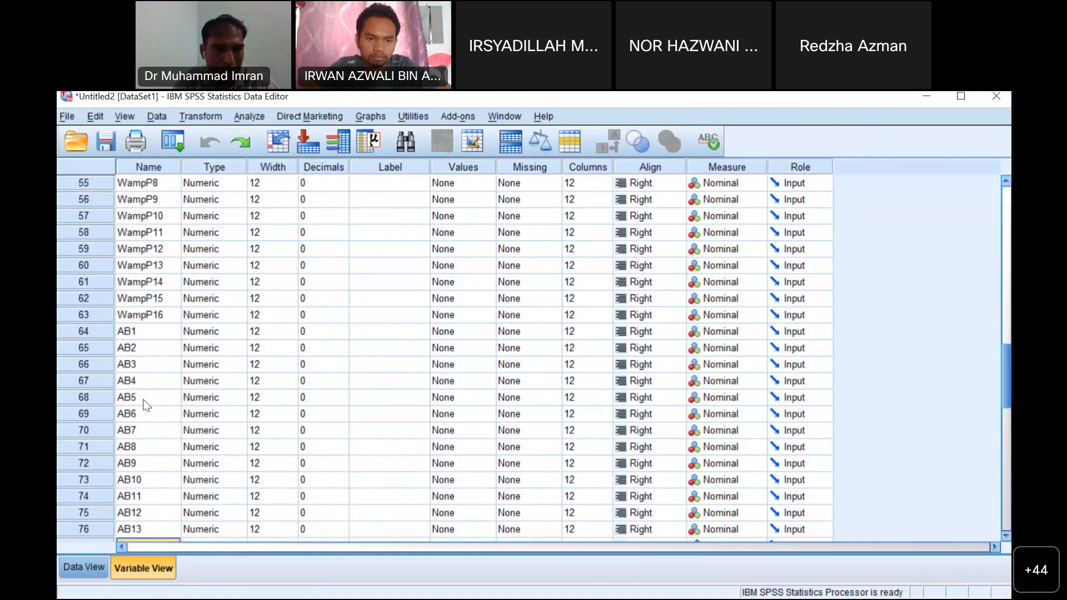
scroll(145, 406, down, 6)
click(144, 268)
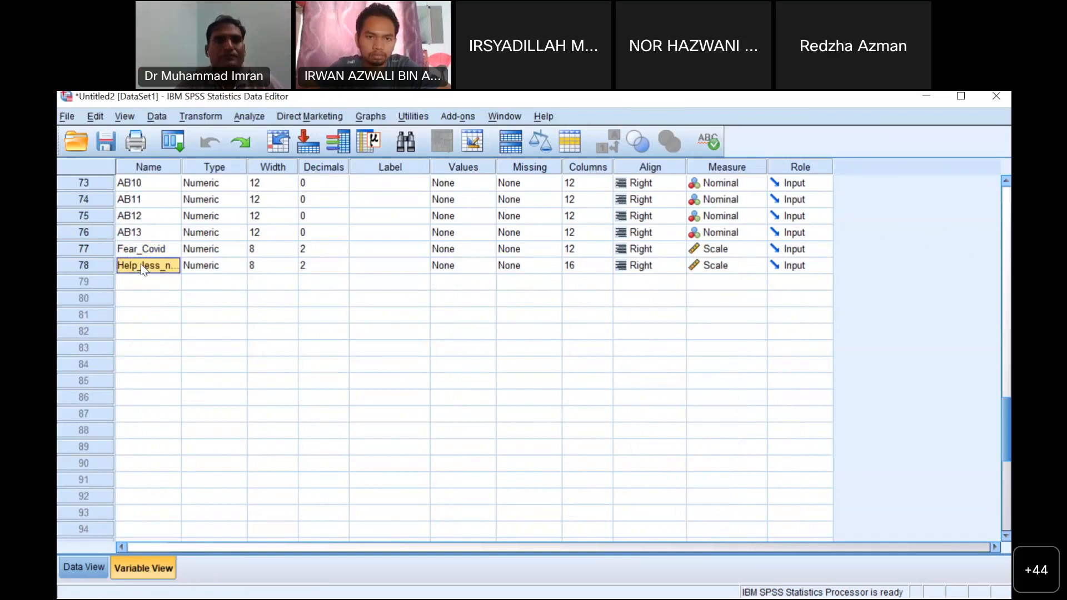
- Switch to the Chapter_10 presentation in PowerPoint and show the slide "Getting a Feel for the Data"
key(alt+Tab)
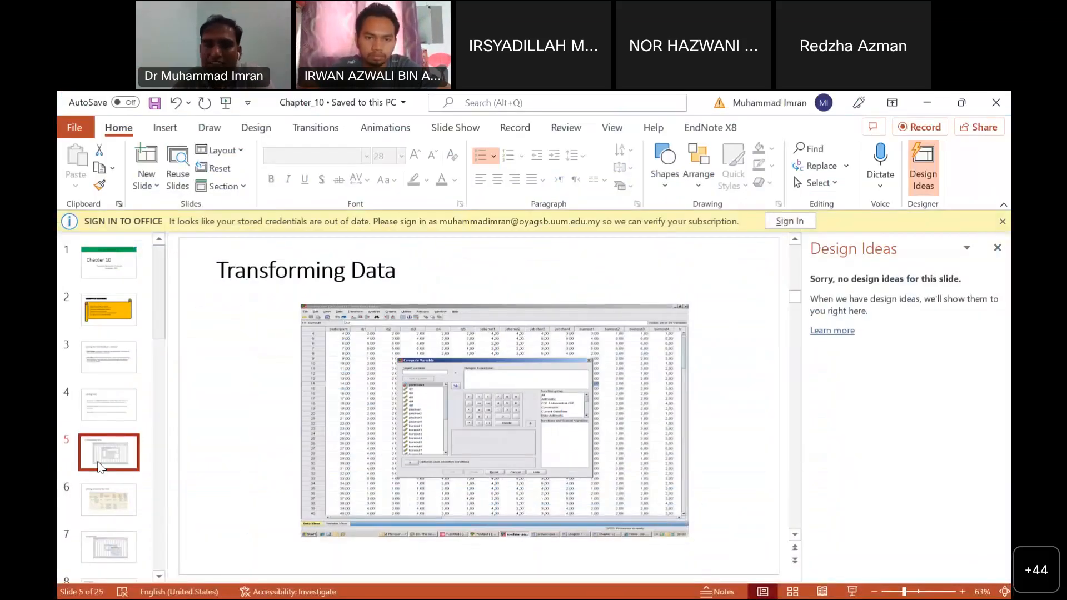
click(113, 508)
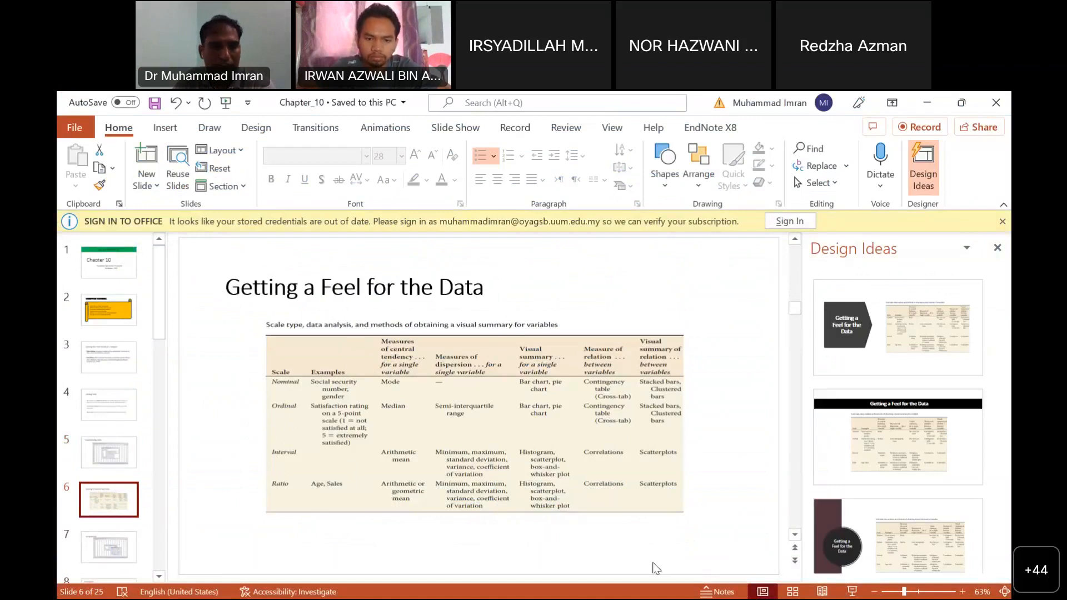
- Switch back to the SPSS data editor and set the measurement level of Fear1 and Fear2 to Scale
key(alt+Tab)
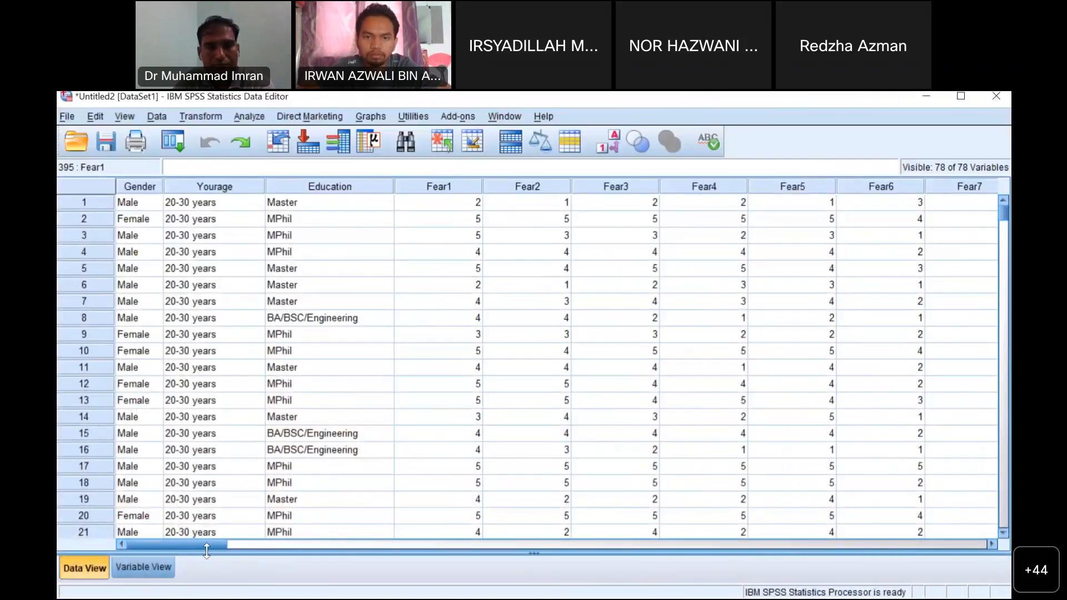
click(154, 564)
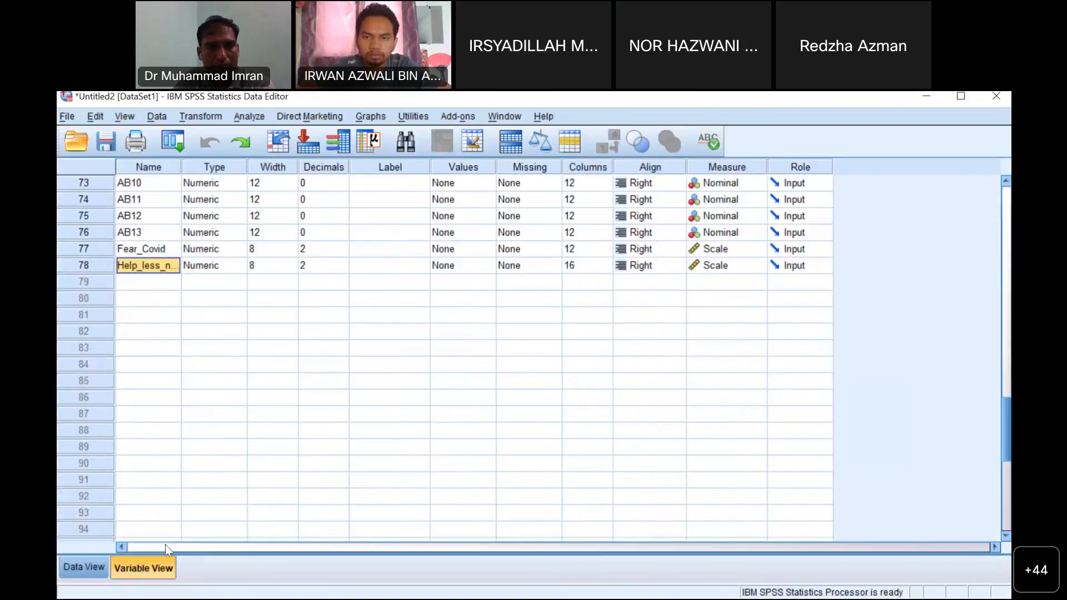
scroll(833, 452, up, 20)
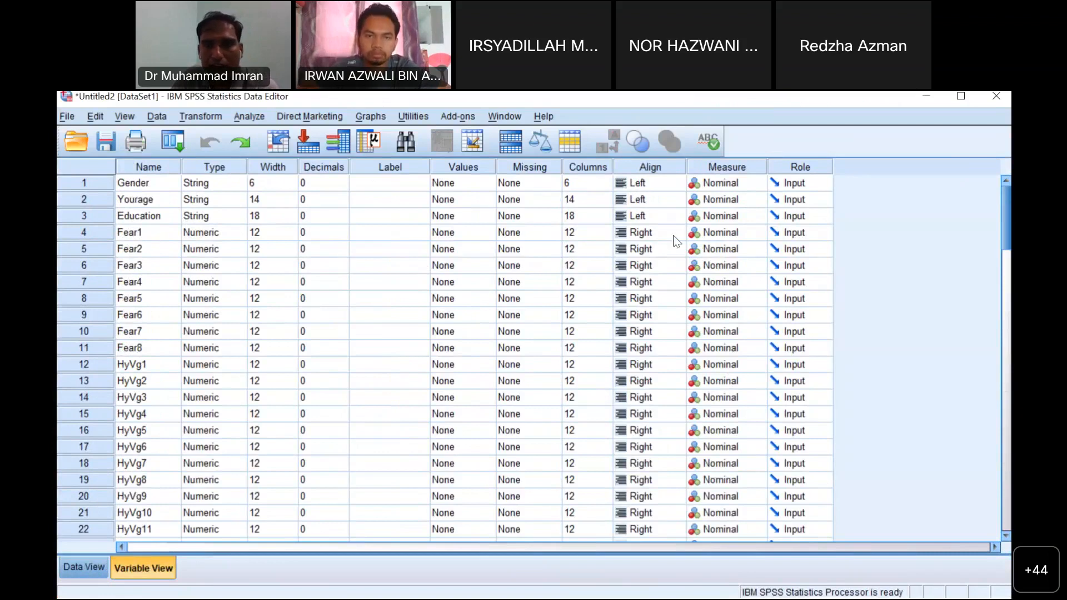
click(698, 239)
click(716, 249)
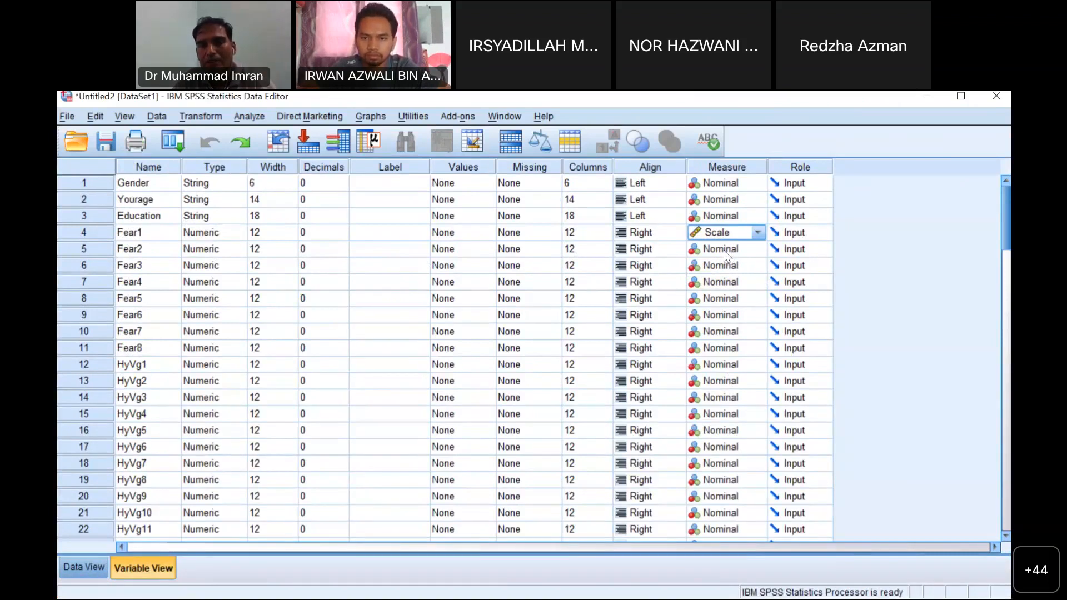
click(723, 250)
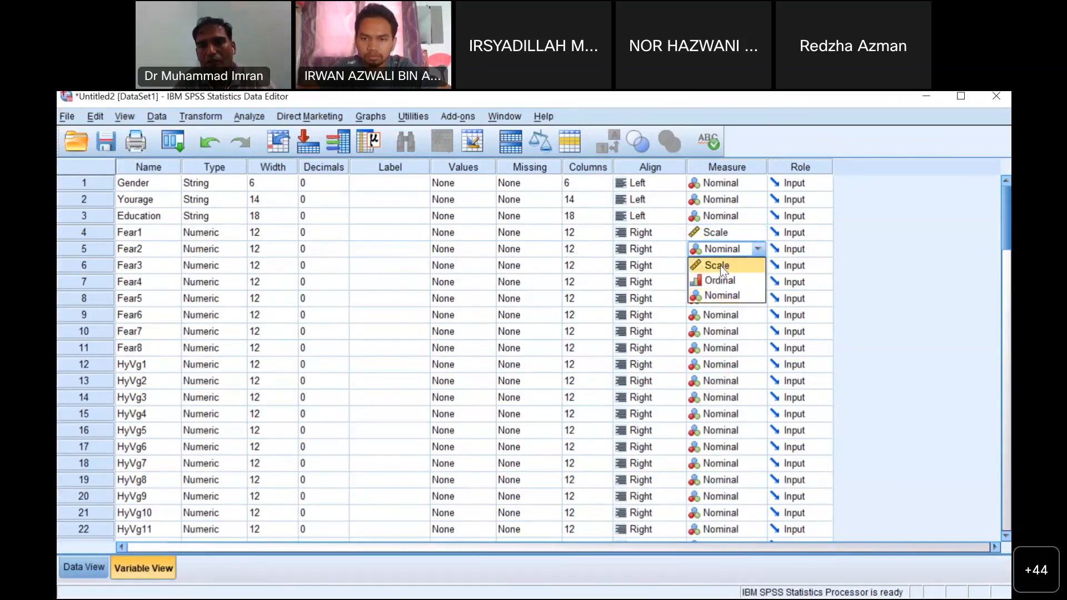
click(725, 265)
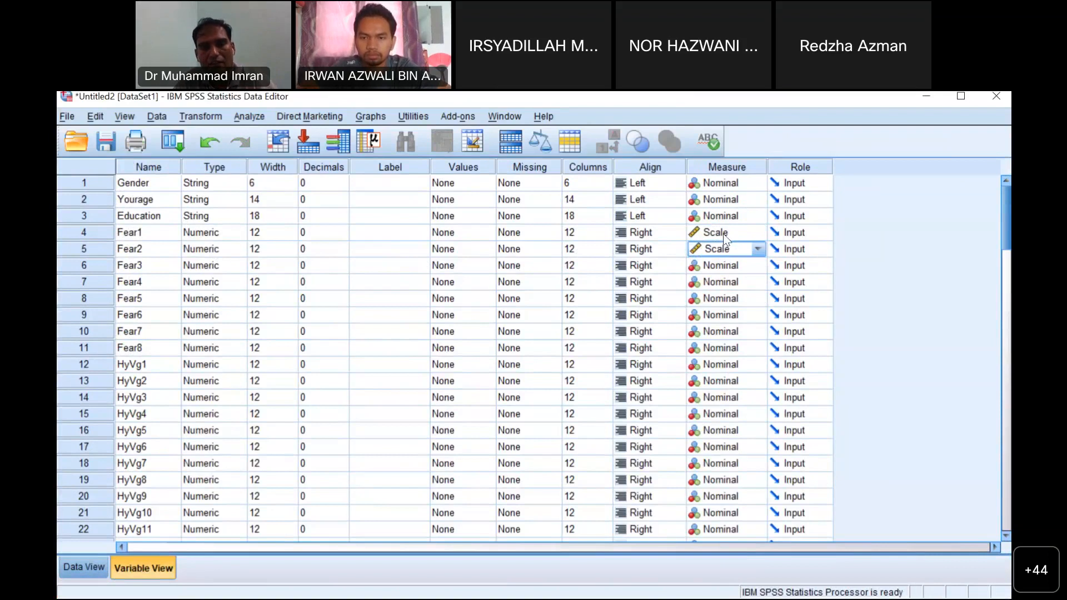
- Select the Measure cells from Fear3 down through all remaining variables, past Help_less_ness
click(715, 265)
key(shift+Down)
key(shift+Down)
key(shift+Down)
key(shift+Down)
key(shift+Down)
key(shift+Down)
key(shift+Down)
key(shift+Down)
key(shift+Down)
key(shift+Down)
key(shift+Down)
key(shift+Down)
key(shift+Down)
key(shift+Down)
key(shift+Down)
key(shift+Down)
key(shift+Down)
key(shift+Down)
key(shift+Down)
key(shift+Down)
key(shift+Down)
key(shift+Down)
key(shift+Down)
key(shift+Down)
key(shift+Down)
key(shift+Down)
key(shift+Down)
key(shift+Down)
key(shift+Down)
key(shift+Down)
key(shift+Down)
key(shift+Down)
key(shift+Down)
key(shift+Down)
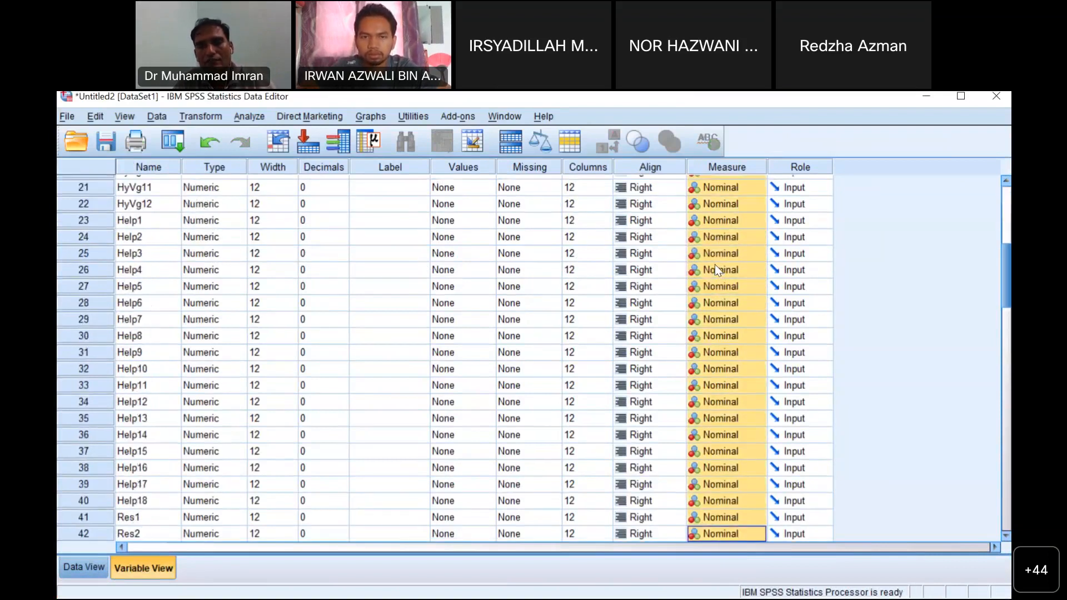
key(shift+Down)
key(shift+Down)
key(shift+Down)
key(shift+Down)
key(shift+Down)
key(shift+Down)
key(shift+Down)
key(shift+Down)
key(shift+Down)
key(shift+Down)
key(shift+Down)
key(shift+Down)
key(shift+Down)
key(shift+Down)
key(shift+Down)
key(shift+Down)
key(shift+Down)
key(shift+Down)
key(shift+Down)
key(shift+Down)
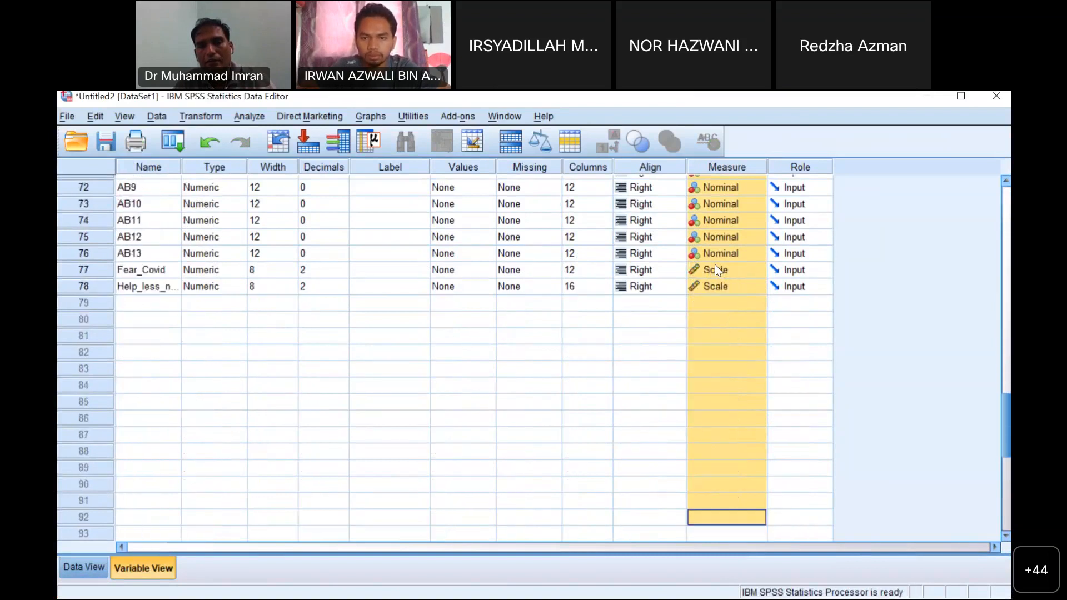
key(shift+Up)
key(shift+Up)
key(shift+Up)
key(shift+Up)
key(shift+Up)
key(shift+Up)
key(shift+Up)
key(shift+Up)
key(shift+Up)
key(shift+Up)
key(shift+Up)
key(shift+Up)
key(shift+Up)
key(shift+Up)
key(shift+Up)
key(shift+Up)
key(shift+Up)
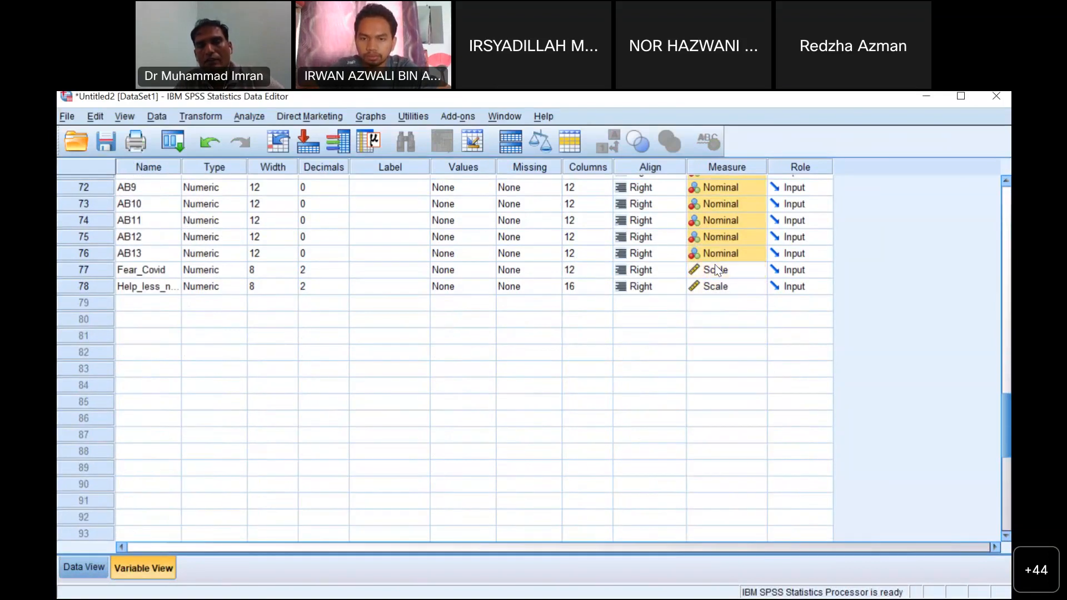
click(717, 271)
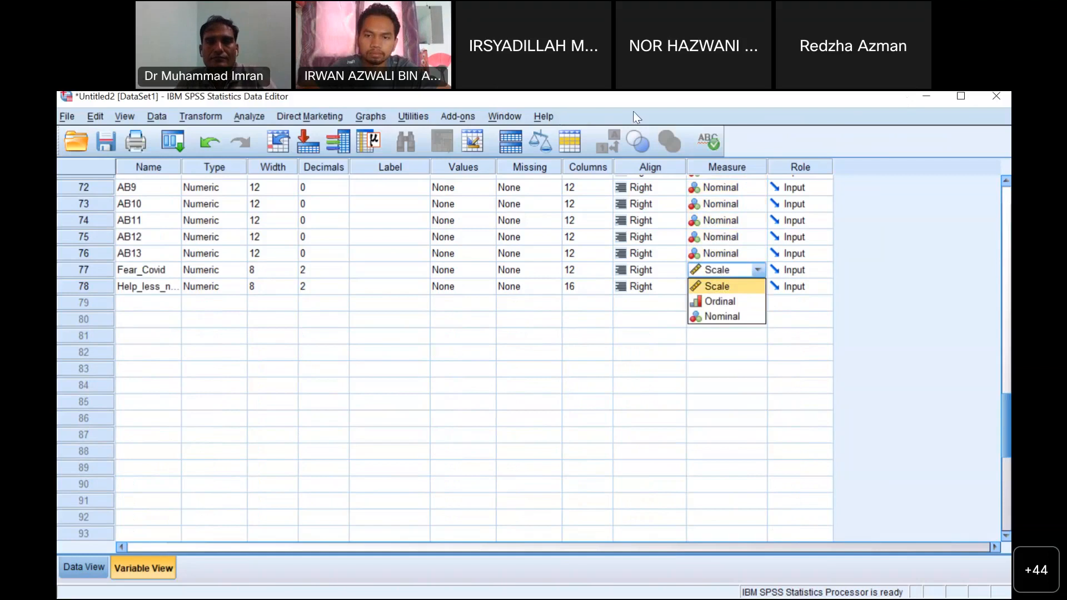
click(616, 108)
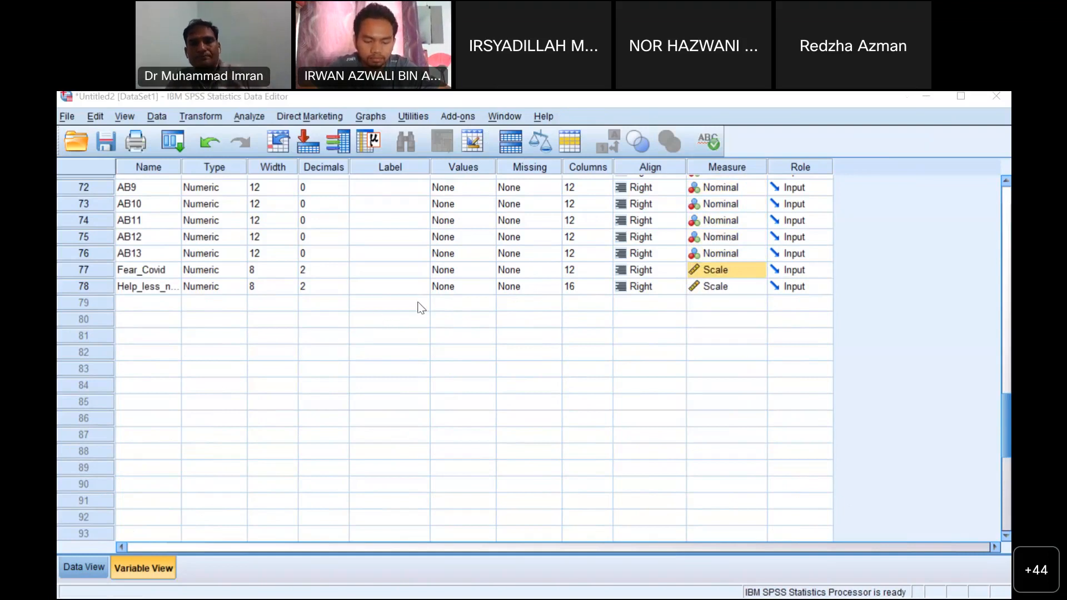
- Set the measurement level of the variables Fear3 through Fear8 to Scale
scroll(694, 265, up, 2)
scroll(694, 266, up, 20)
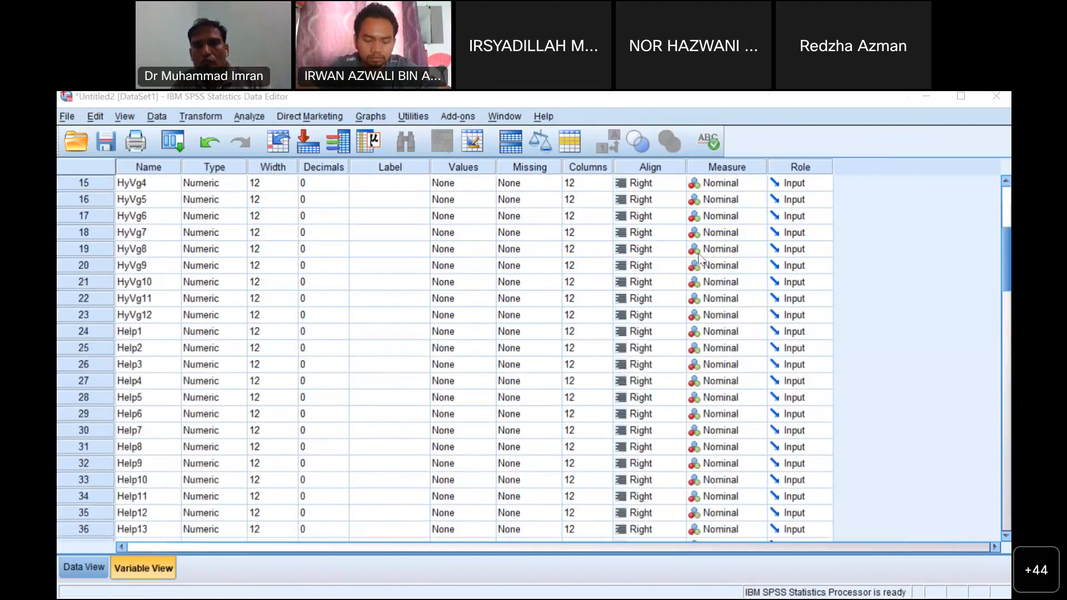
scroll(699, 258, up, 2)
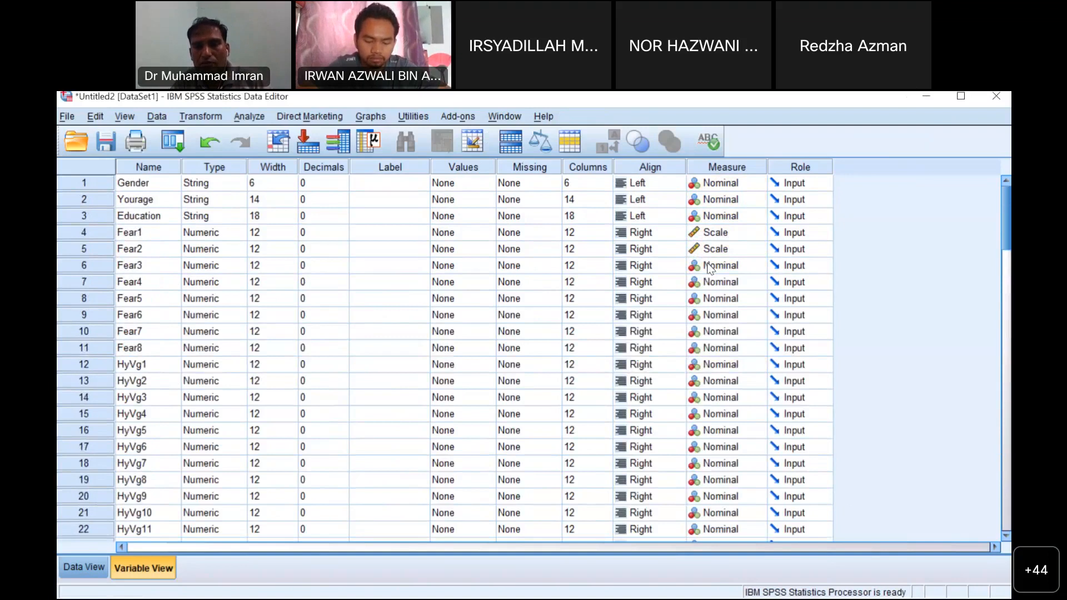
click(713, 265)
click(717, 284)
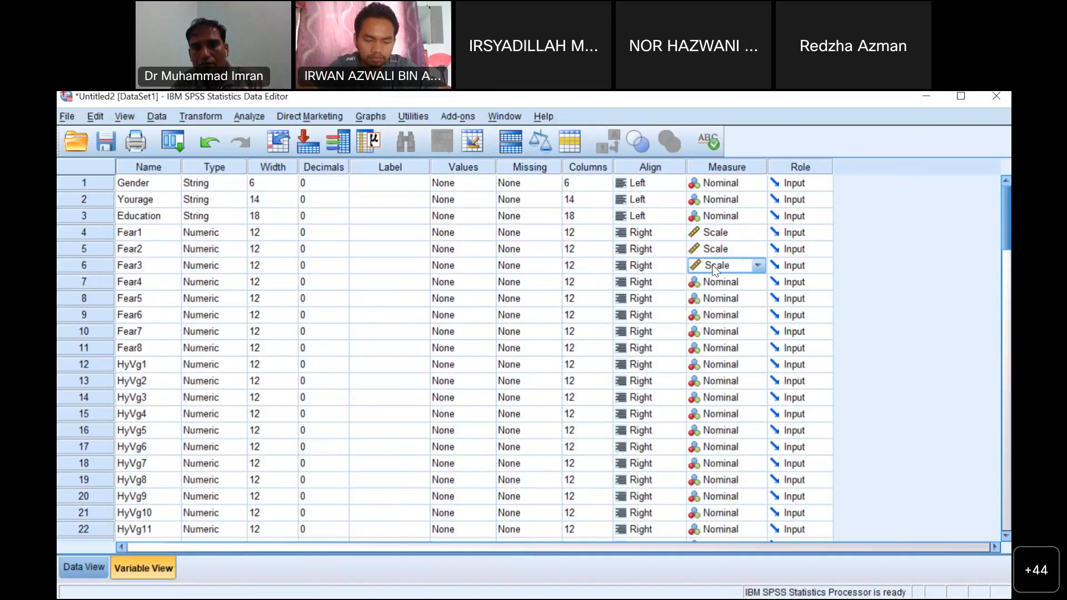
click(723, 284)
click(719, 300)
click(722, 298)
click(722, 315)
click(723, 315)
click(721, 332)
click(721, 333)
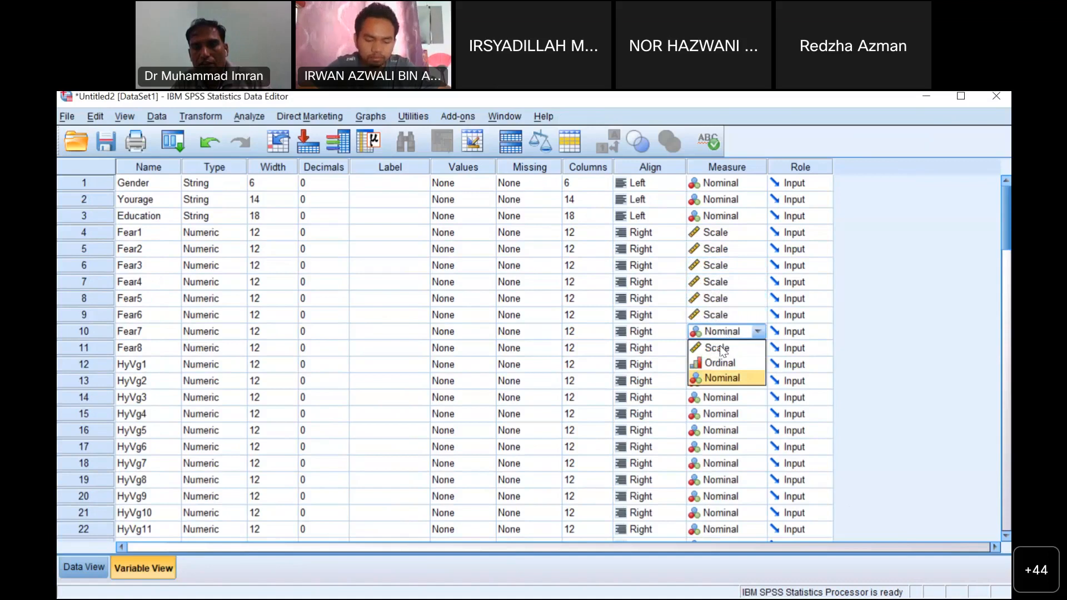
click(722, 348)
click(723, 348)
click(720, 364)
- Set the measurement level of the variables HyVg1 through HyVg4 to Scale
click(721, 365)
click(717, 381)
click(716, 381)
click(715, 398)
click(717, 397)
click(717, 398)
click(711, 414)
click(714, 414)
click(714, 414)
click(719, 429)
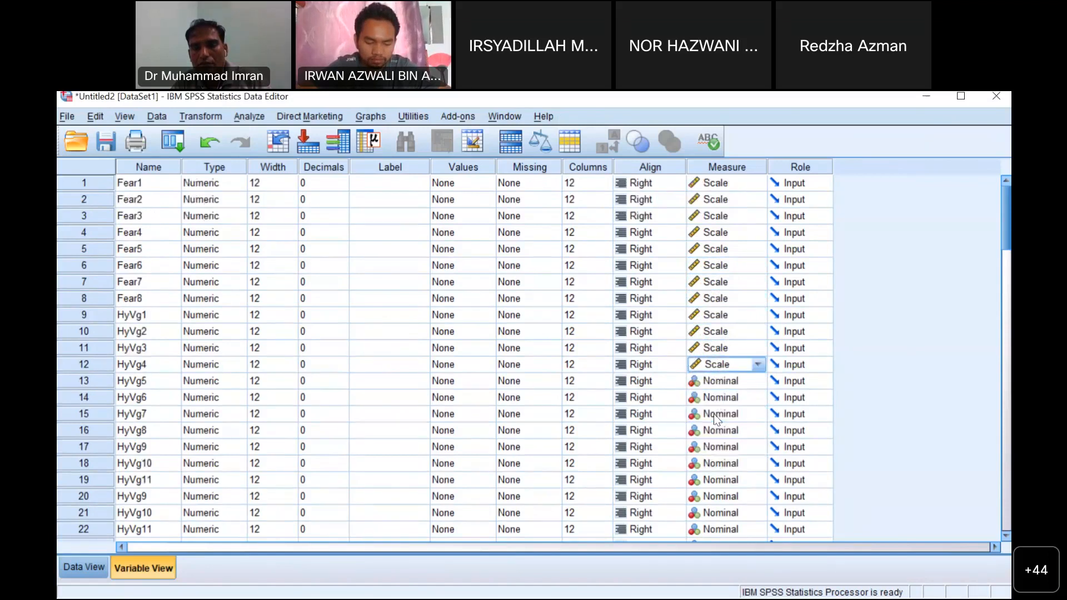
- Set the measurement level of the variables AB13 up through AB1 to Scale, working from the last one backwards
scroll(739, 461, down, 6)
scroll(695, 467, down, 7)
scroll(695, 467, down, 7)
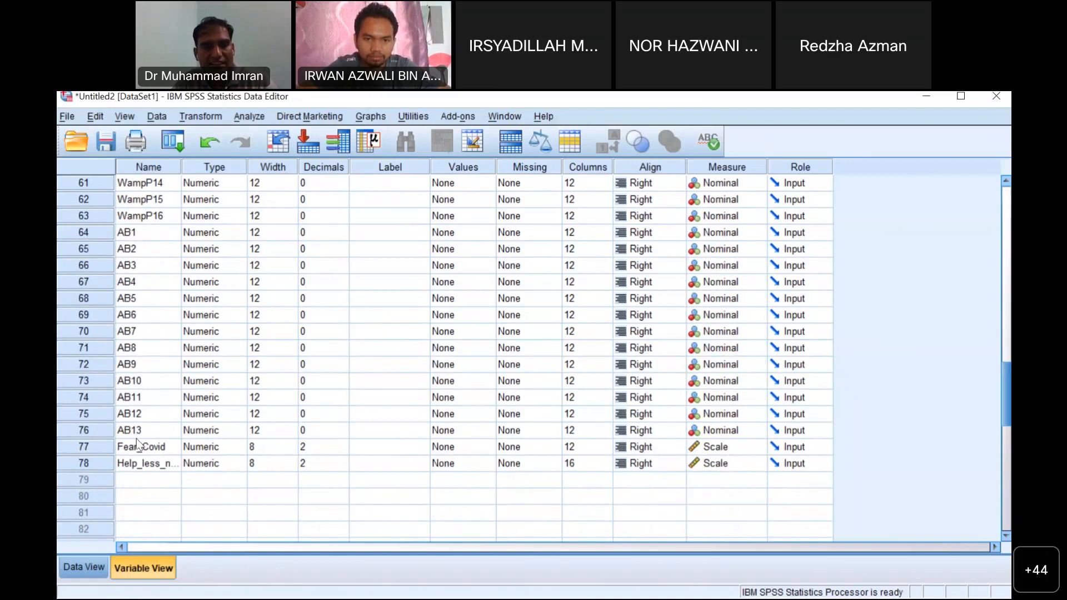
click(721, 429)
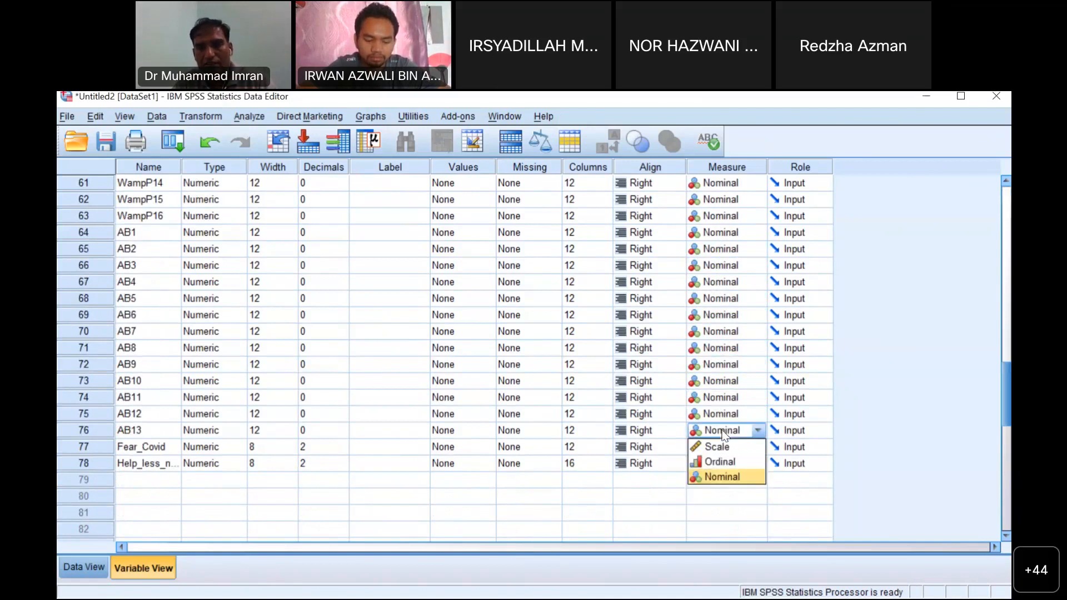
click(719, 446)
click(719, 421)
click(720, 429)
click(723, 397)
click(720, 413)
click(720, 382)
click(718, 396)
click(719, 364)
click(719, 365)
click(719, 366)
click(717, 381)
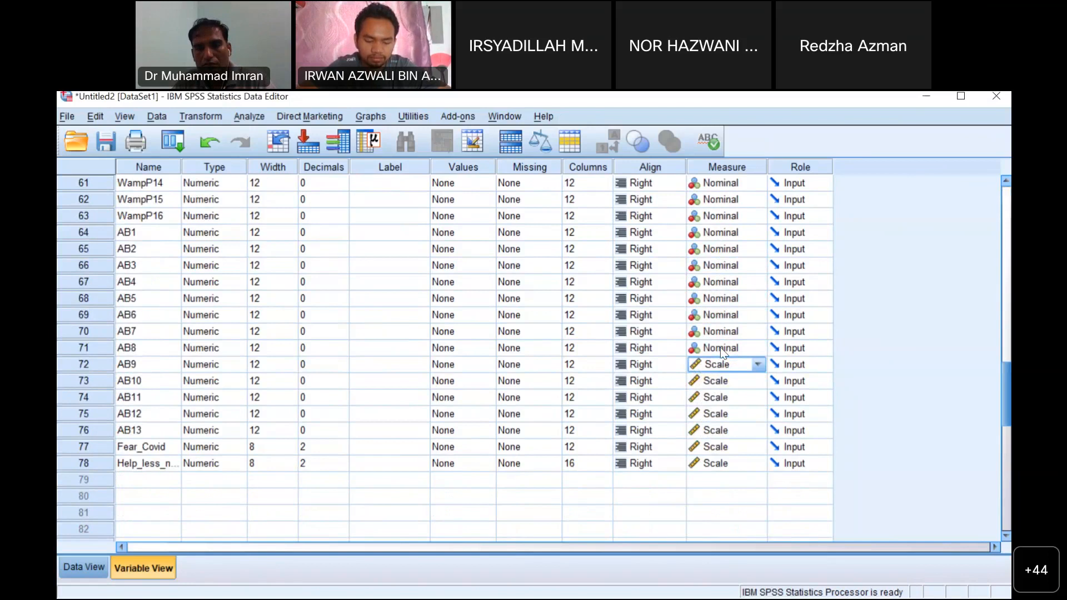
click(722, 350)
click(716, 365)
click(717, 330)
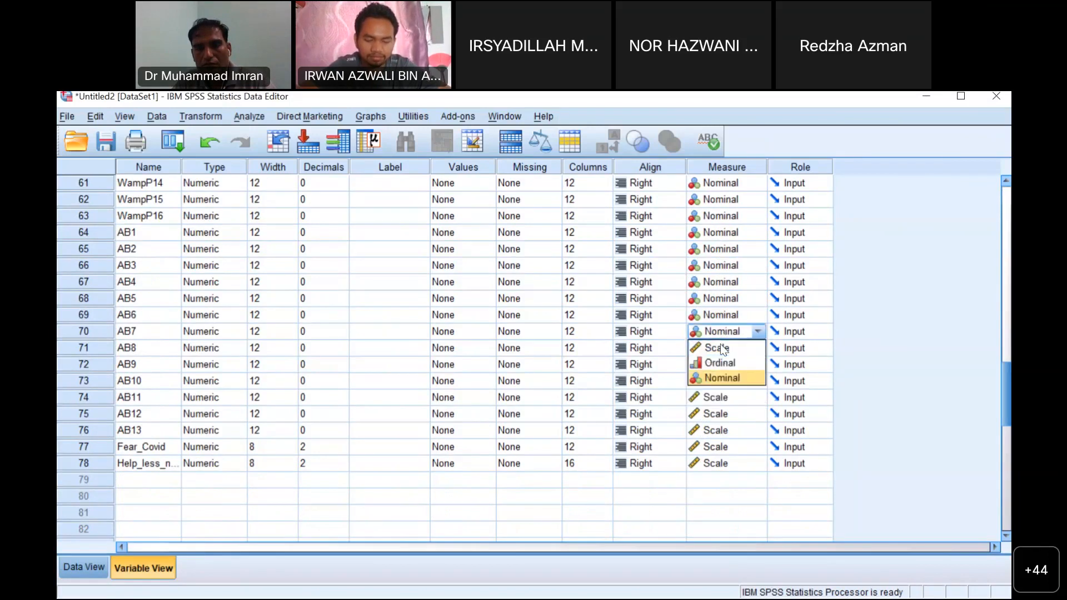
click(719, 349)
click(719, 314)
click(718, 332)
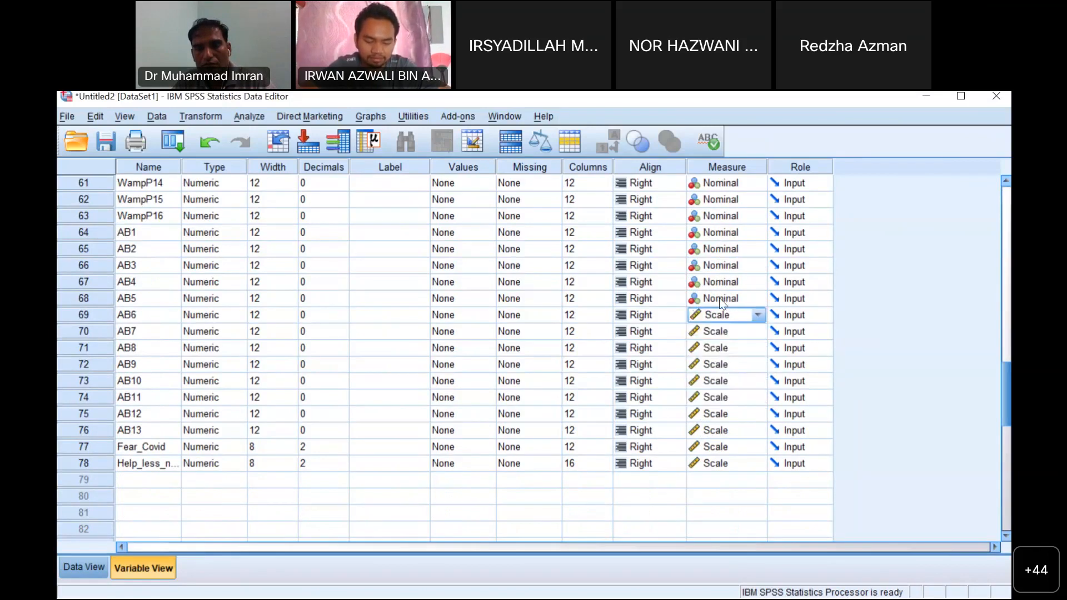
click(721, 300)
click(717, 315)
click(722, 282)
click(718, 299)
click(722, 266)
click(722, 283)
click(726, 250)
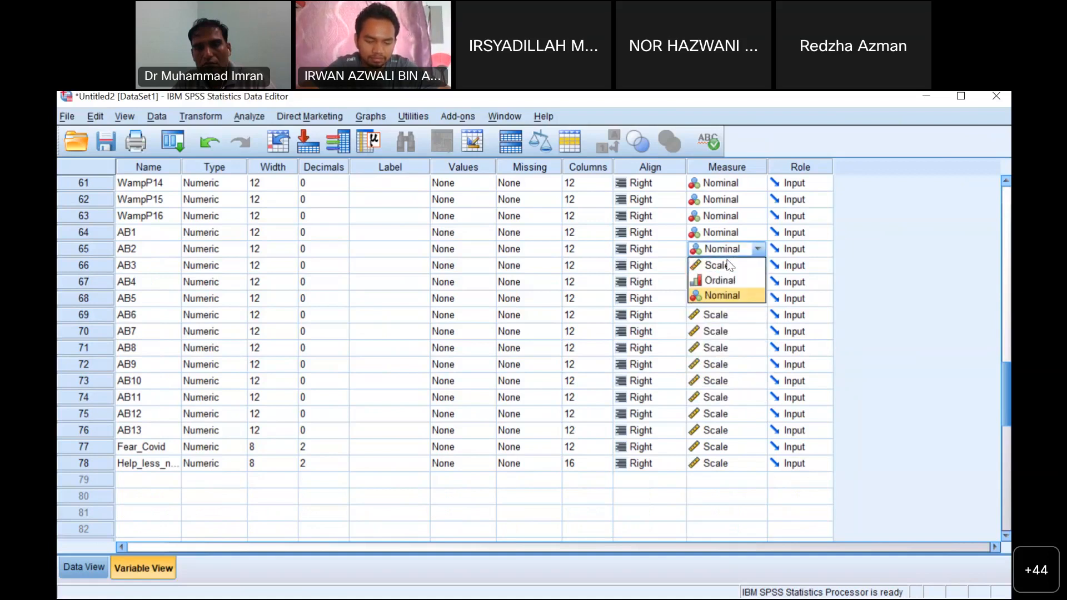
click(722, 266)
click(724, 233)
click(715, 250)
- Set the measurement level of the variables WampP16, WampP15 and WampP14 to Scale
click(716, 217)
click(715, 233)
click(723, 200)
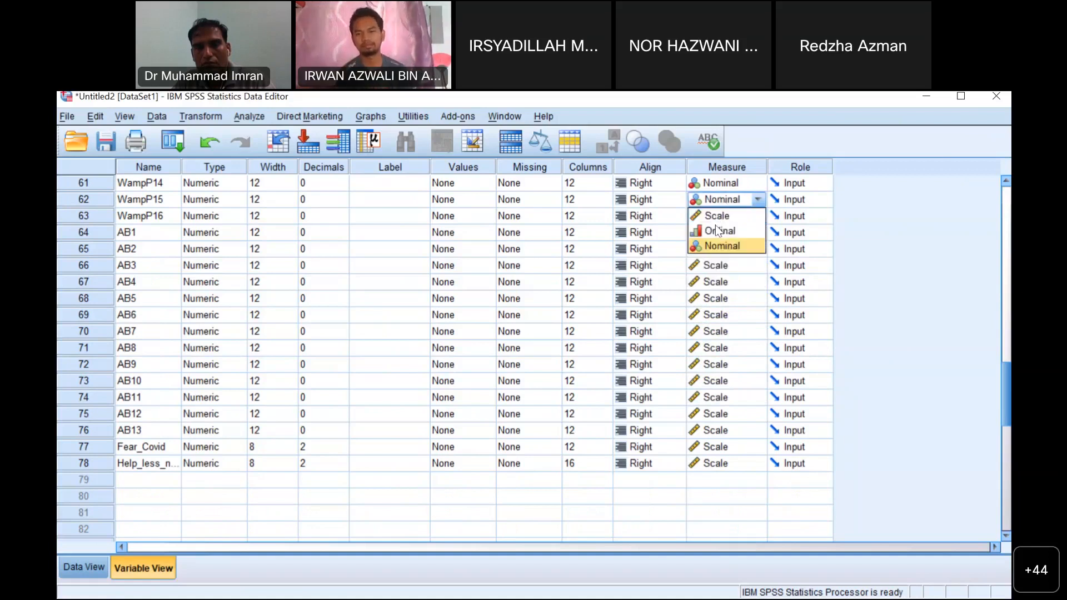
click(715, 215)
click(718, 183)
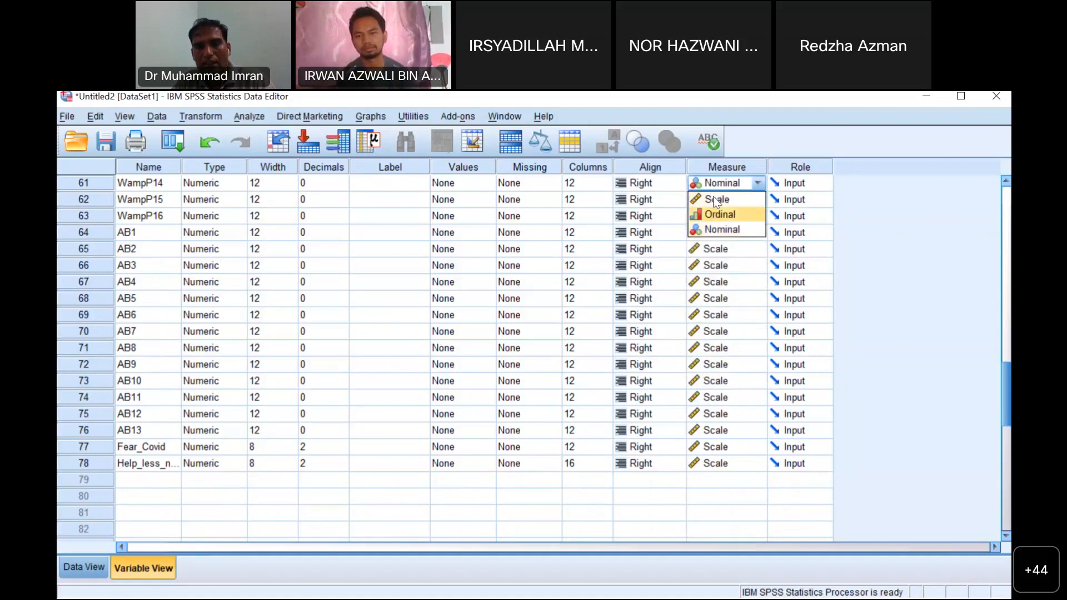
click(717, 200)
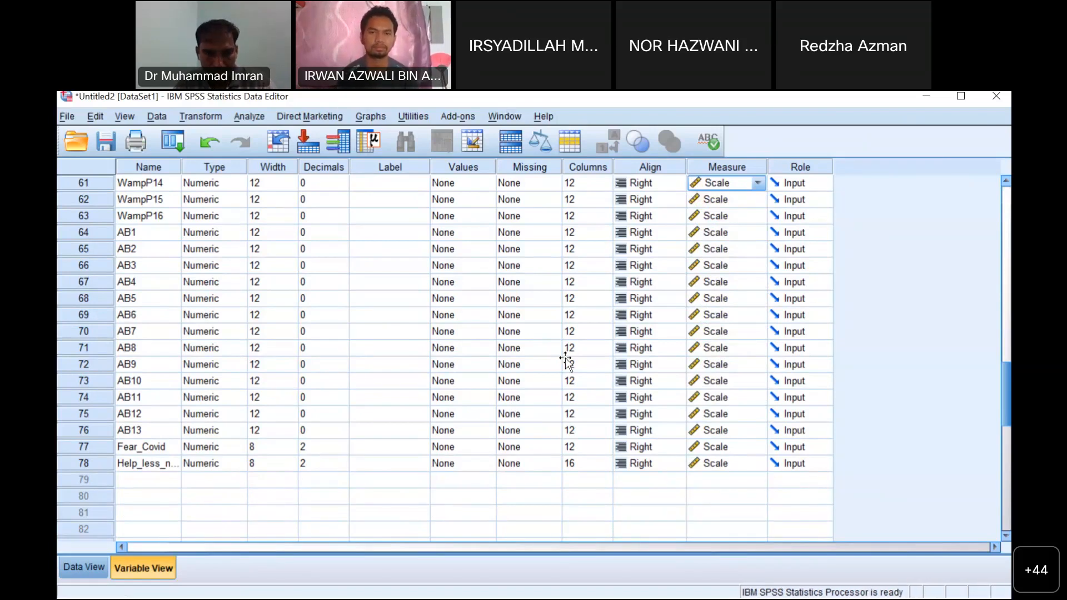
- Switch to the Chapter_10 presentation in PowerPoint and review slides 7 to 10, ending back on the Frequencies slide
key(alt+Tab)
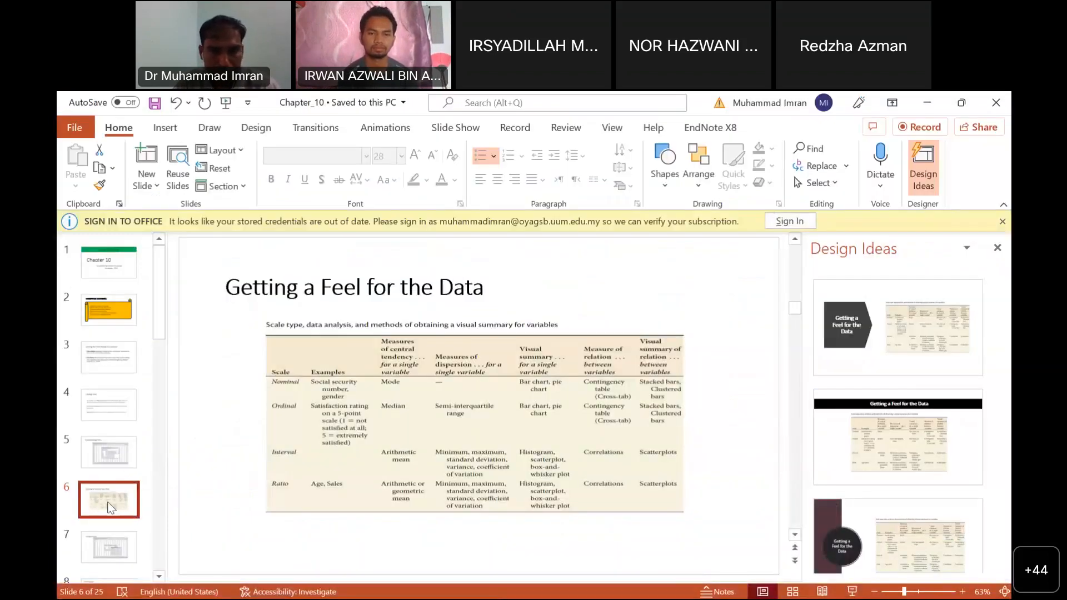
scroll(111, 472, down, 3)
scroll(122, 445, down, 1)
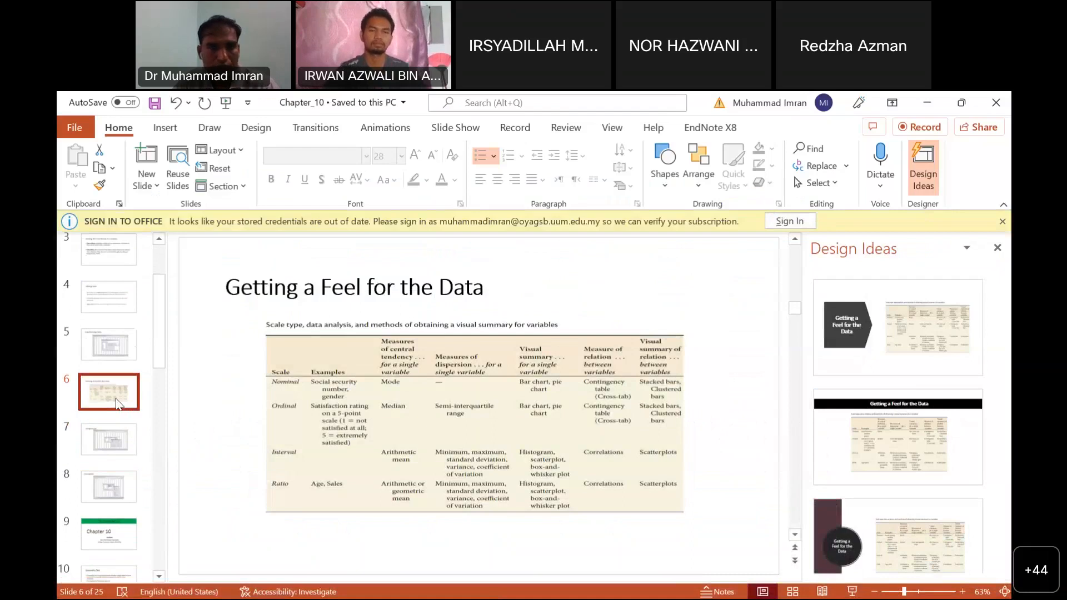
scroll(117, 403, down, 1)
click(117, 402)
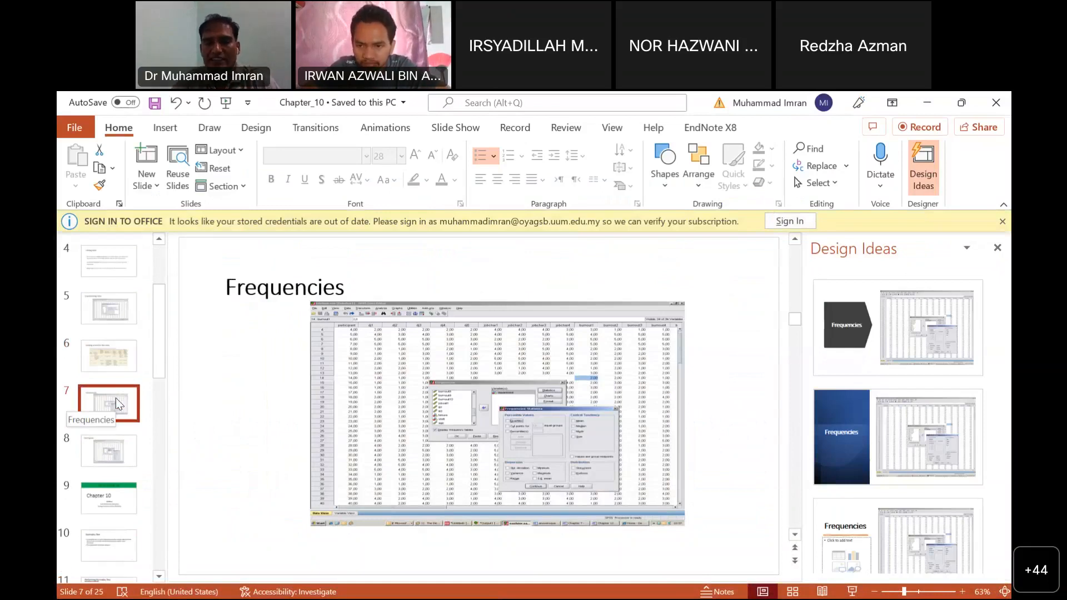
key(Down)
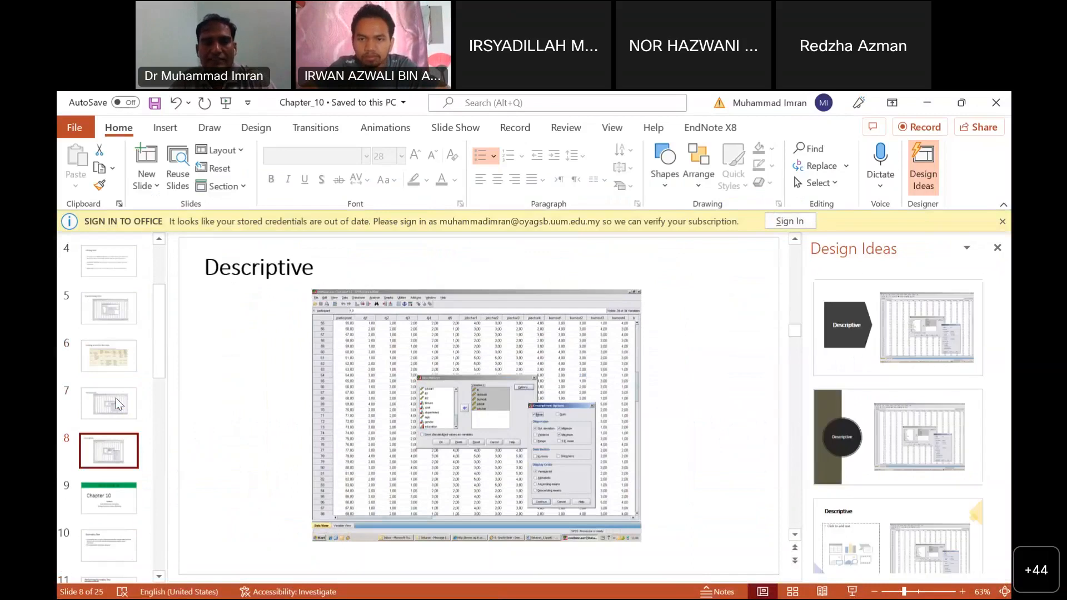
key(Down)
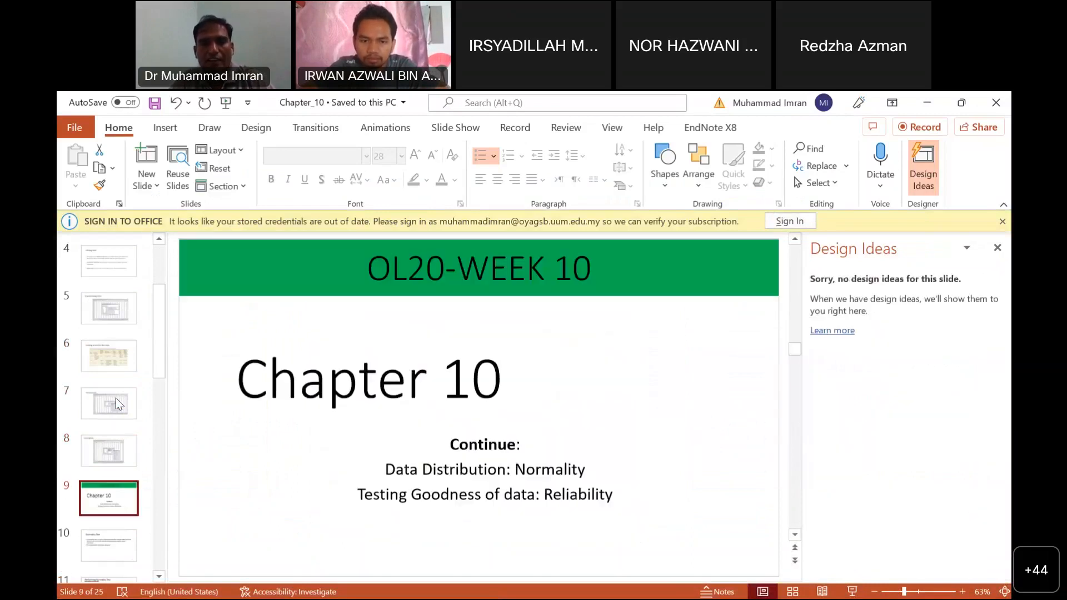
key(Down)
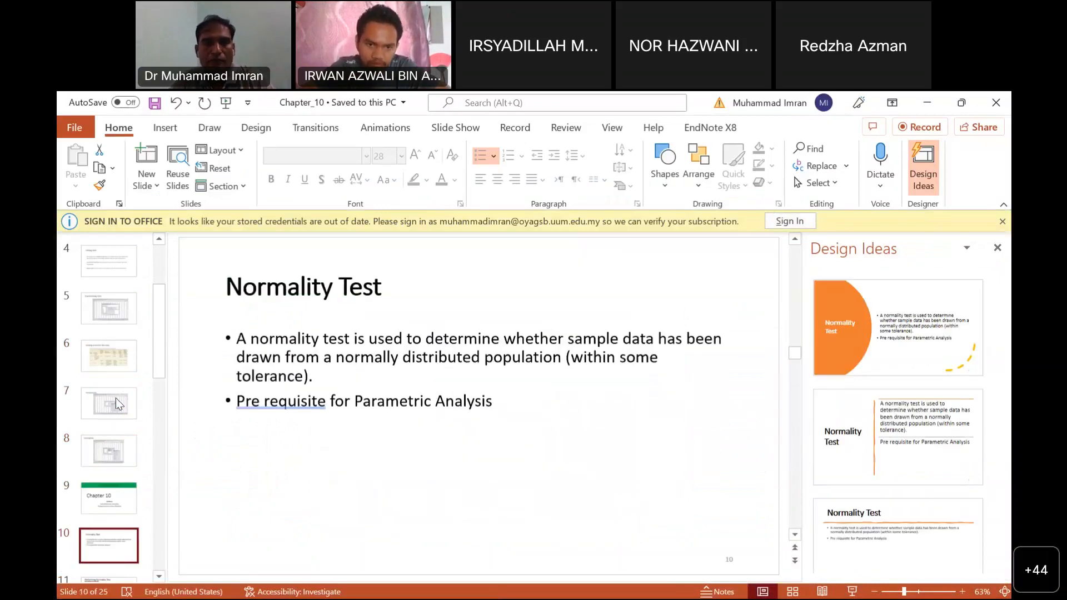
key(Up)
key(Up)
key(Up)
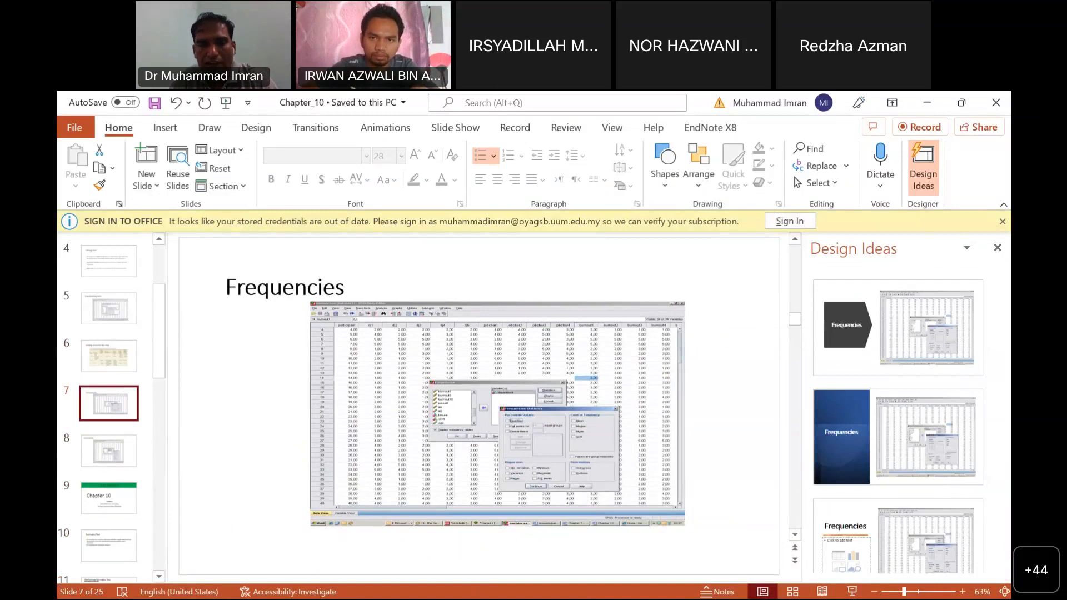
- Switch to the SPSS output viewer and close the Output3 document without saving it
key(alt+Tab)
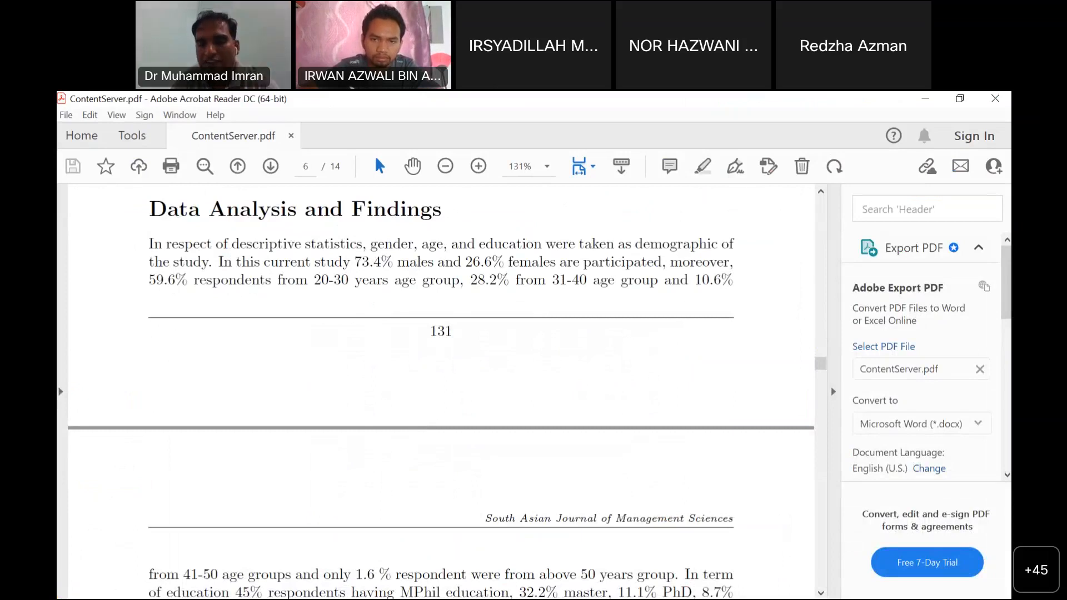
click(759, 593)
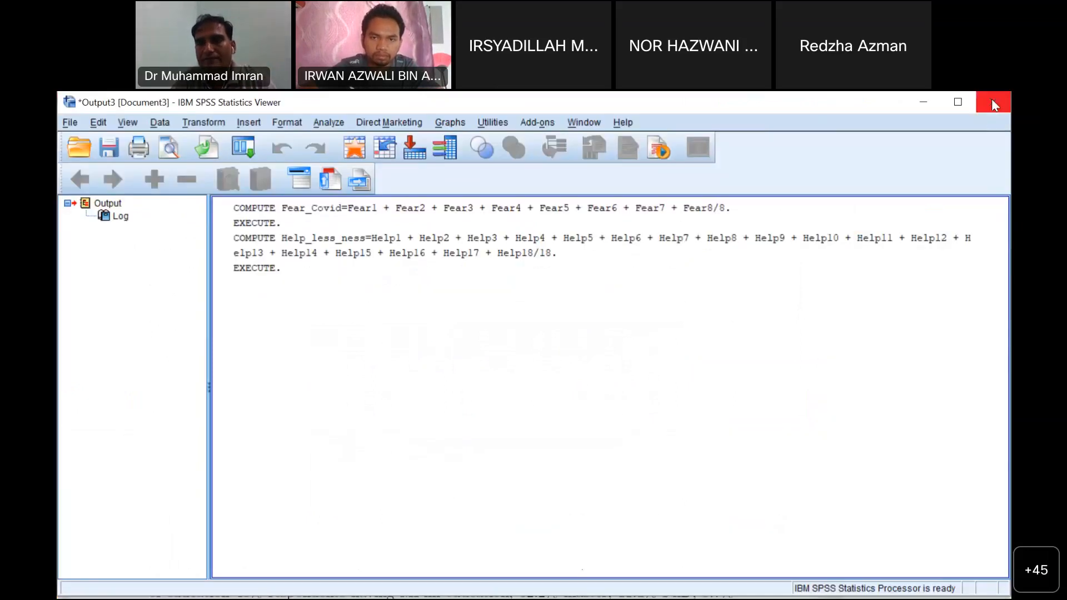
click(994, 103)
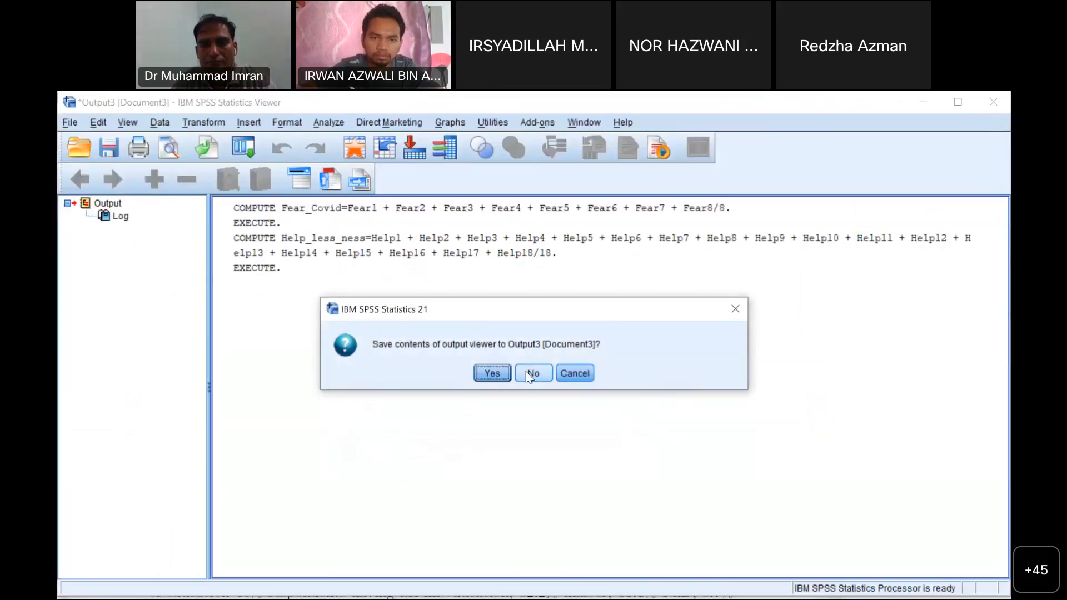
click(532, 374)
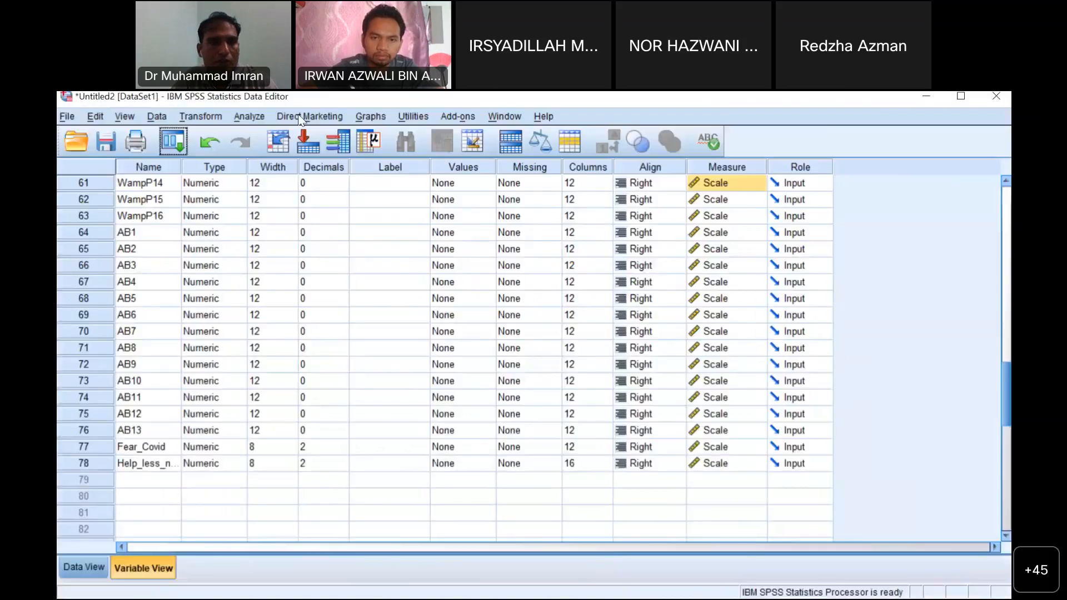
- Start a Frequencies analysis and remove all variables from its analysis list
click(251, 116)
mouse_move(296, 152)
click(429, 152)
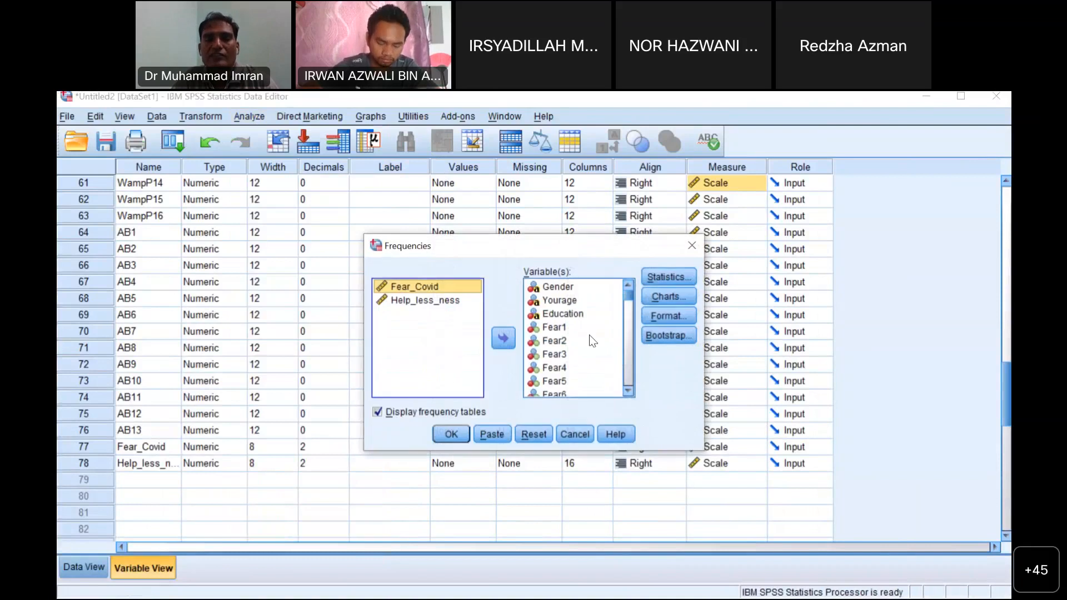
click(567, 289)
key(ctrl+a)
click(504, 338)
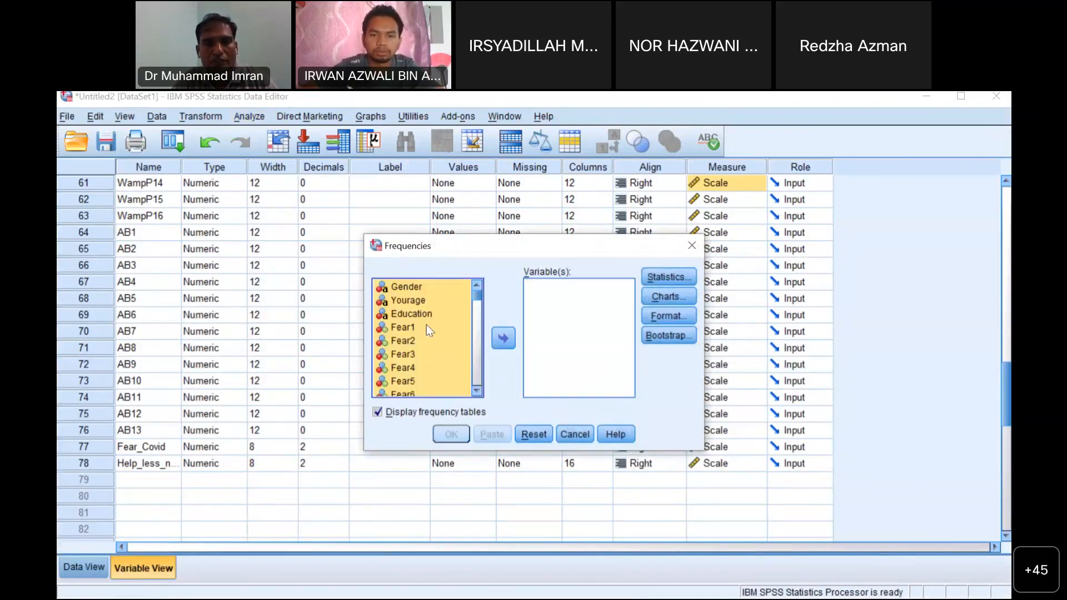
- Add Gender, Yourage and Education as the variables of the Frequencies analysis
click(426, 314)
click(421, 290)
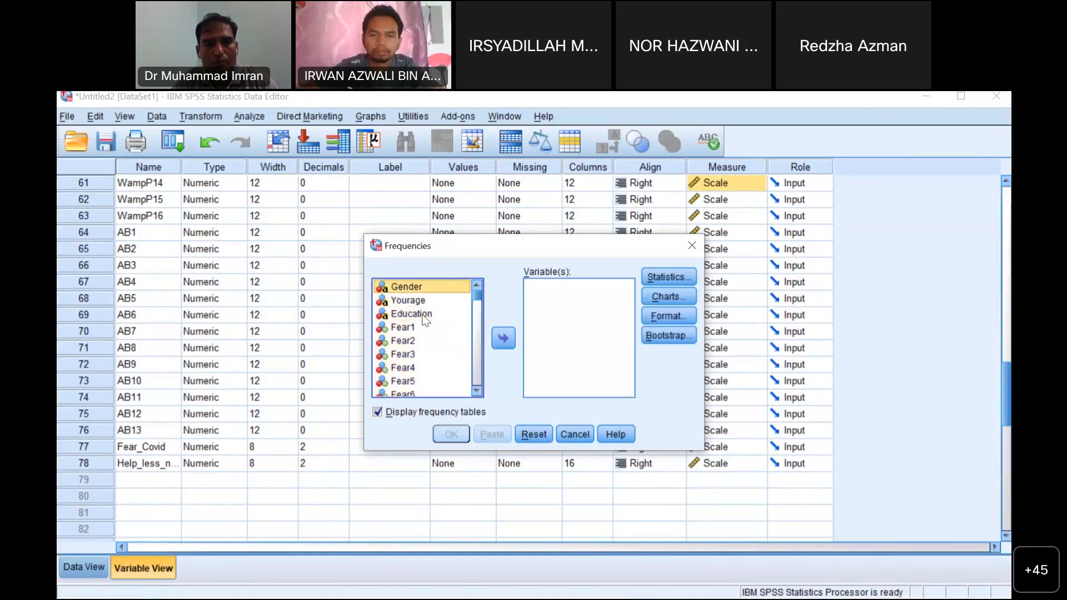
shift+click(421, 315)
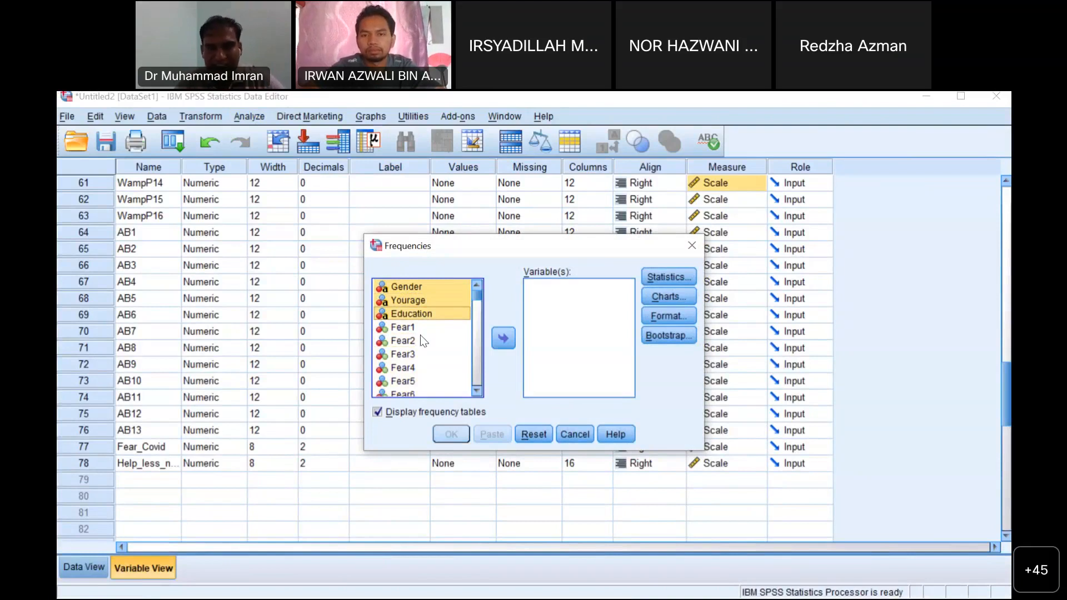
click(508, 338)
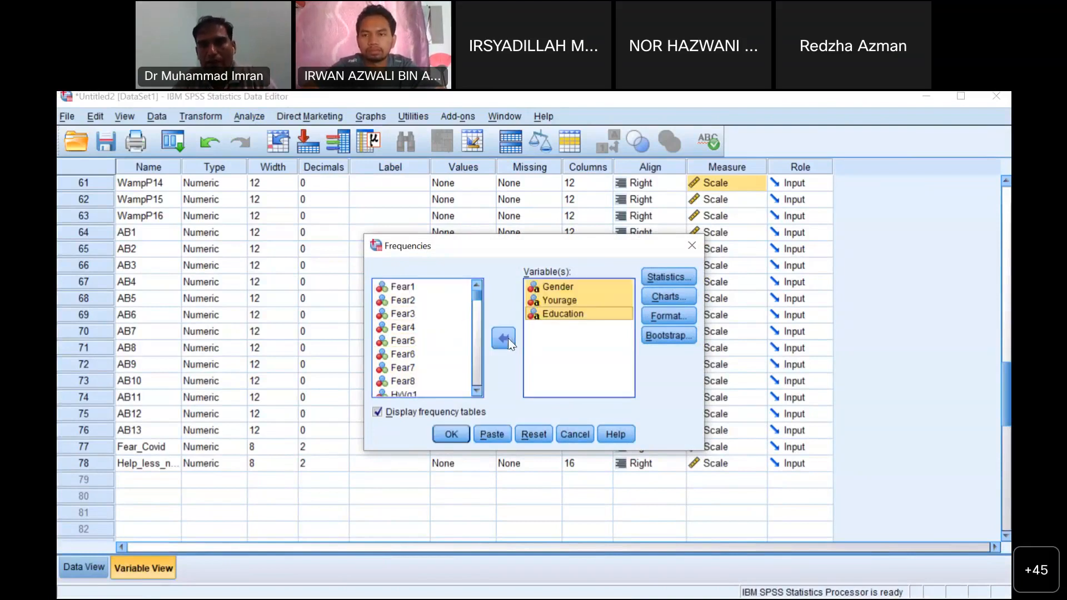
- Set the chart type to pie charts with frequencies as chart values and run the Frequencies analysis
click(654, 271)
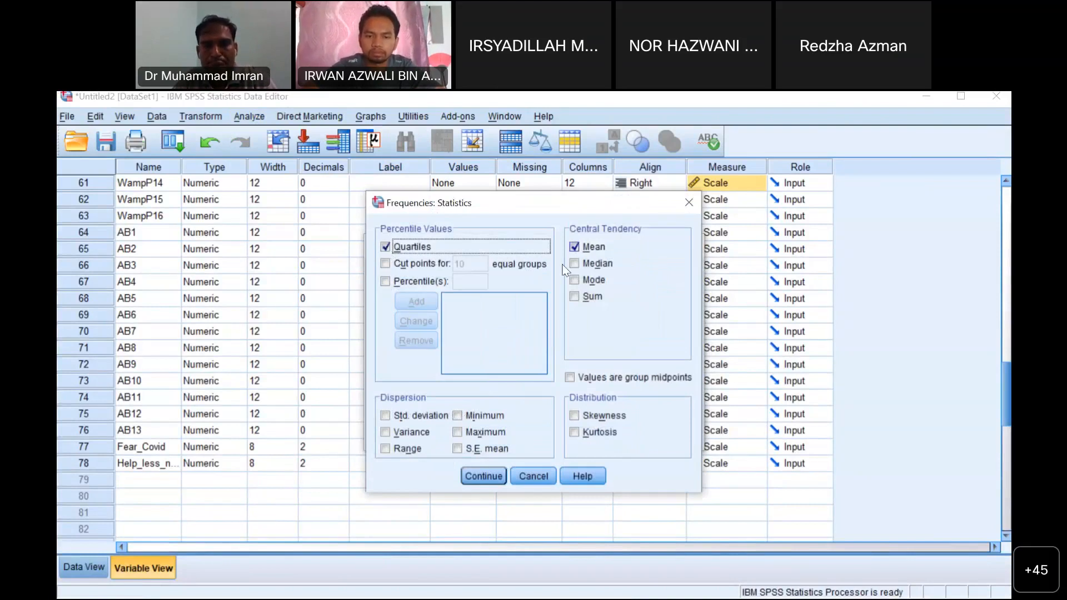
click(537, 478)
click(664, 301)
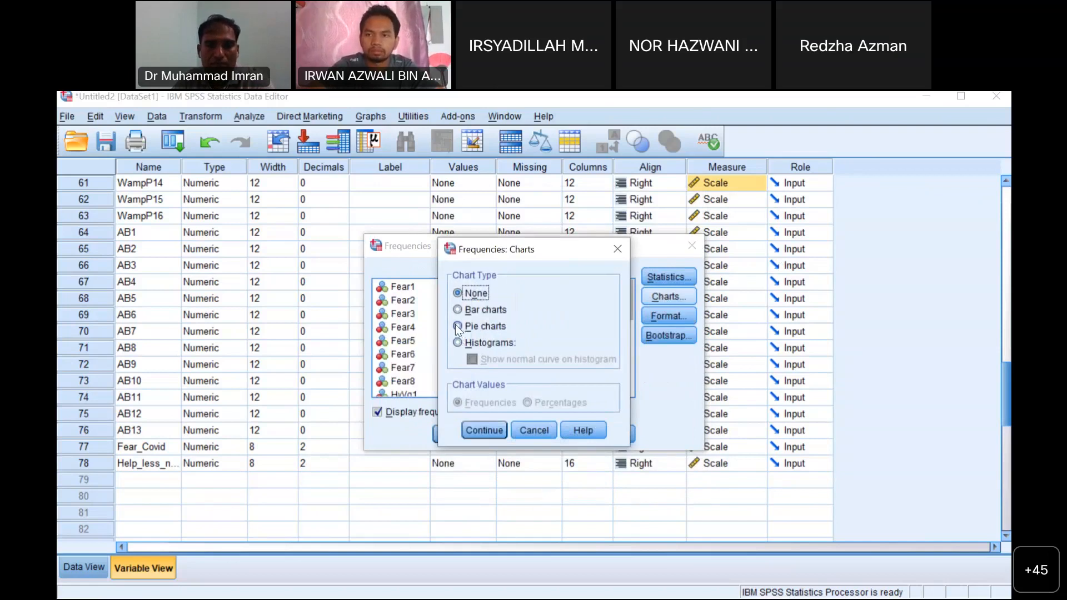
click(458, 310)
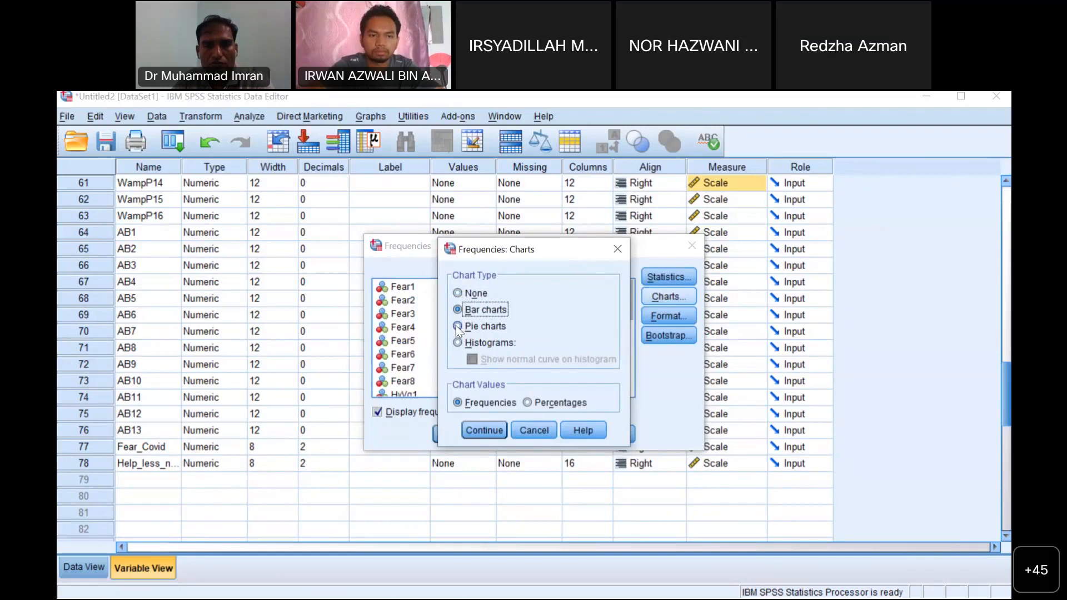
click(456, 326)
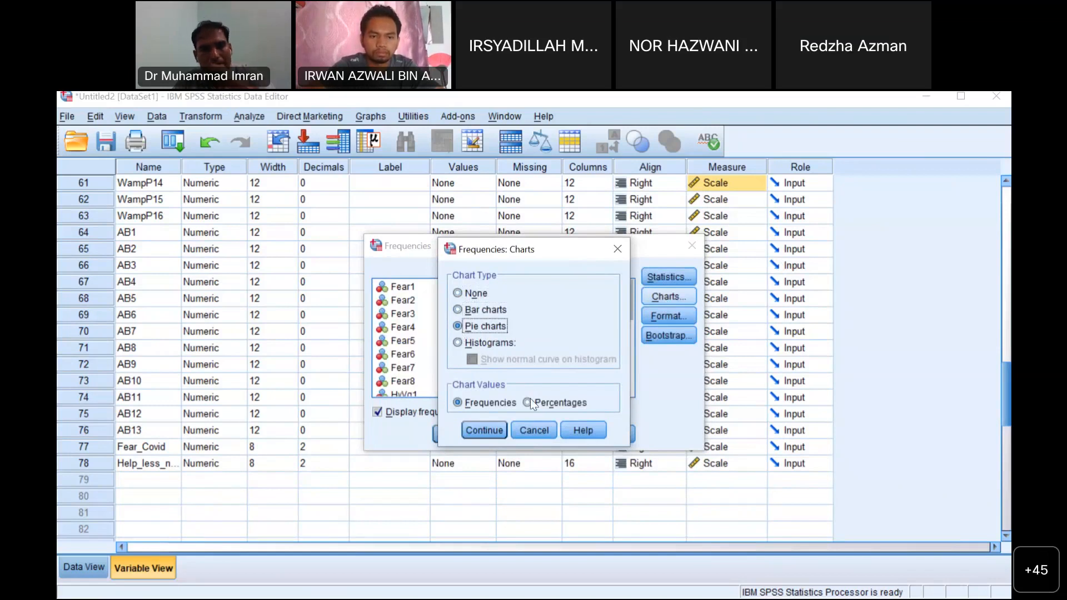
click(485, 431)
click(462, 429)
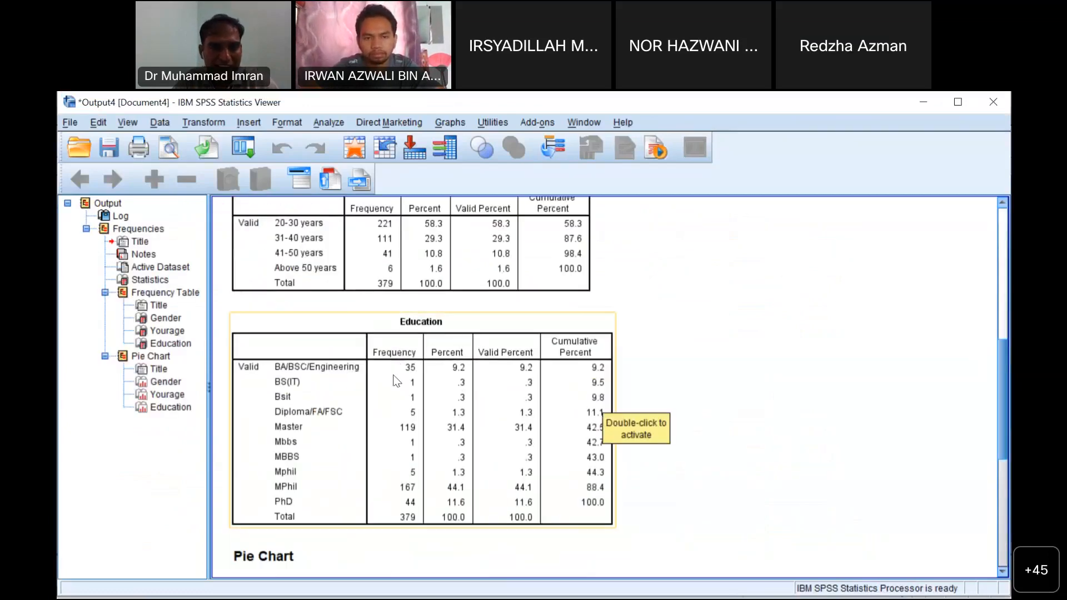
- Examine the Gender, Yourage and Education frequency tables and compare them with their pie charts
scroll(269, 409, up, 10)
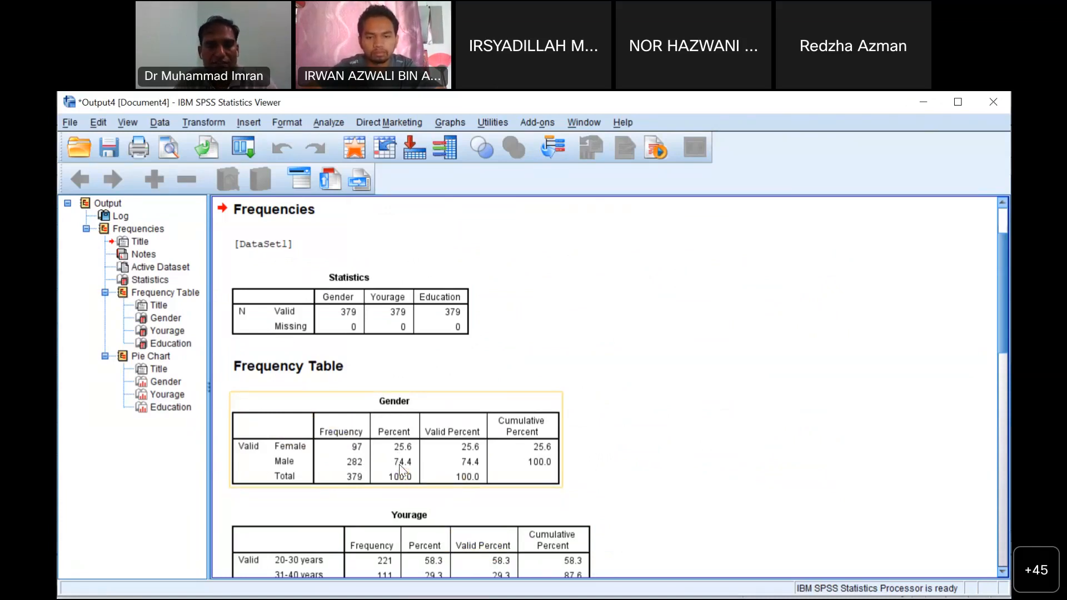
scroll(400, 469, down, 5)
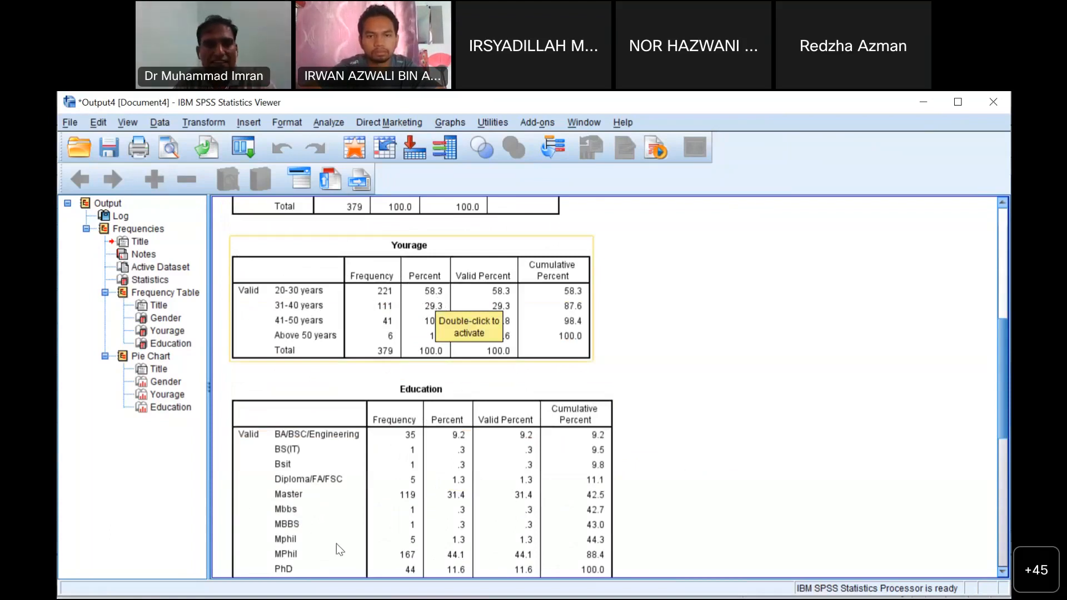
scroll(359, 276, down, 5)
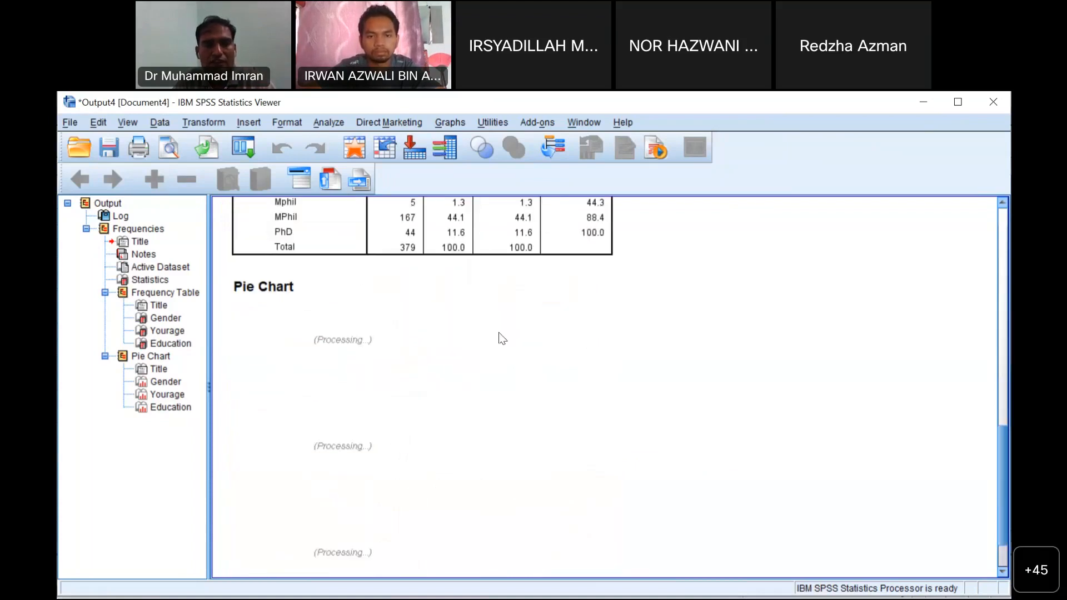
scroll(500, 339, down, 3)
scroll(469, 378, up, 2)
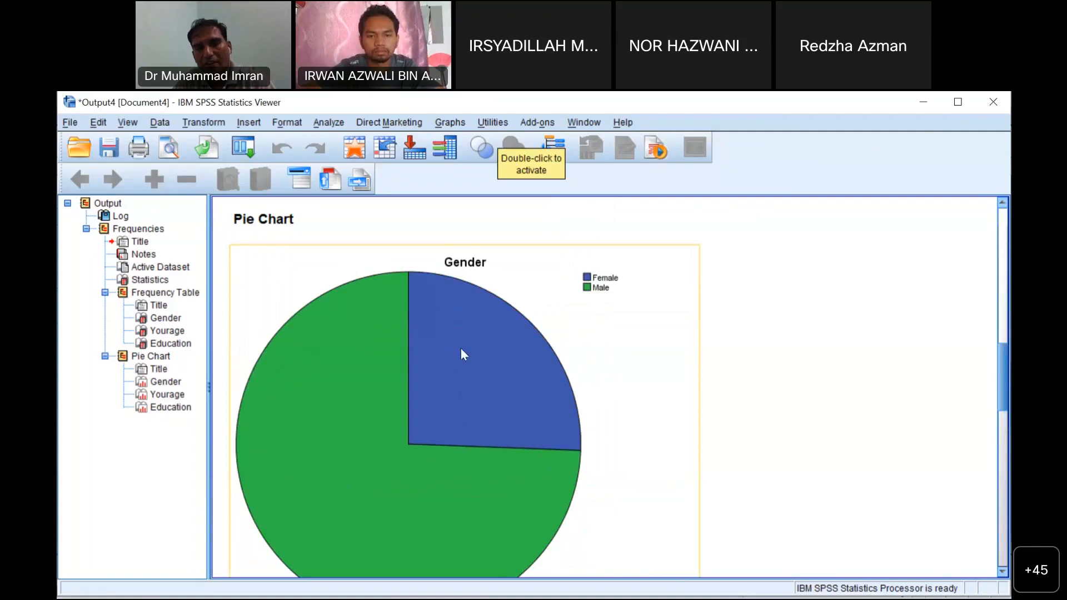
scroll(455, 368, up, 8)
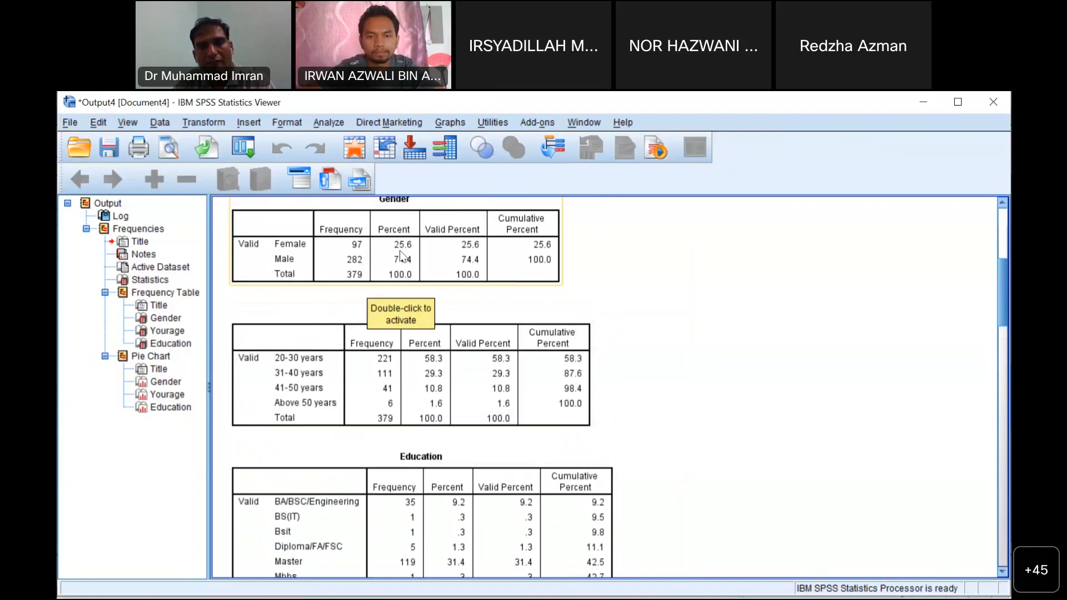
scroll(402, 256, down, 6)
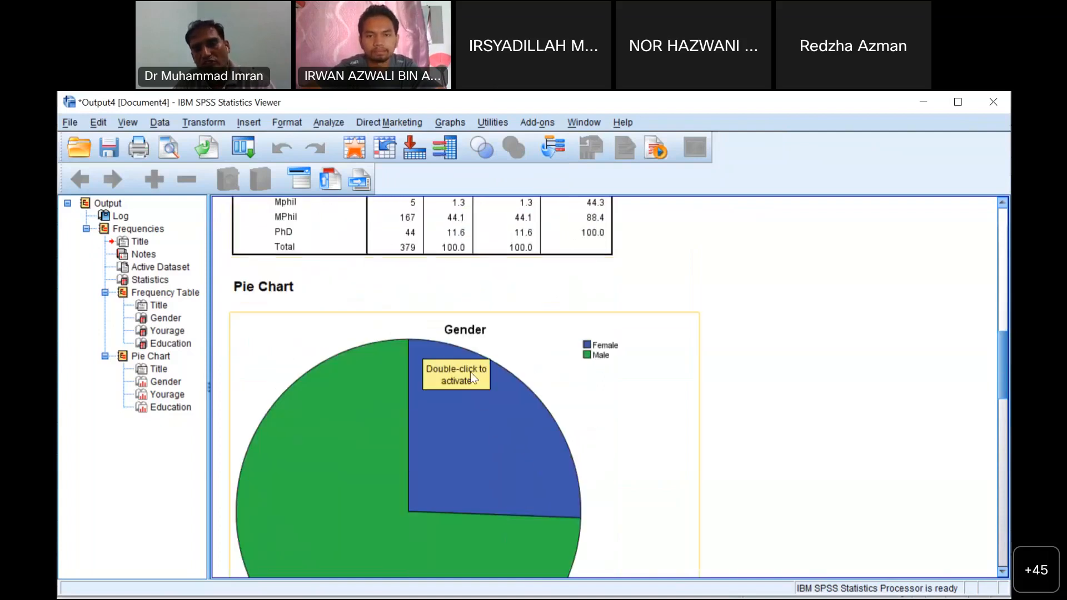
scroll(376, 463, down, 2)
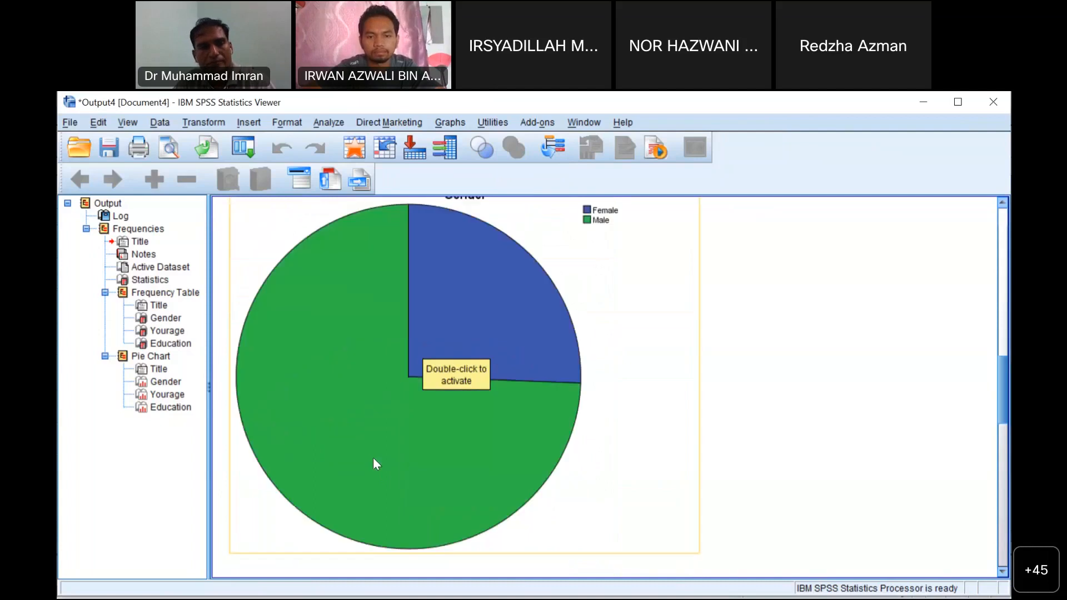
scroll(375, 464, up, 6)
scroll(376, 464, up, 3)
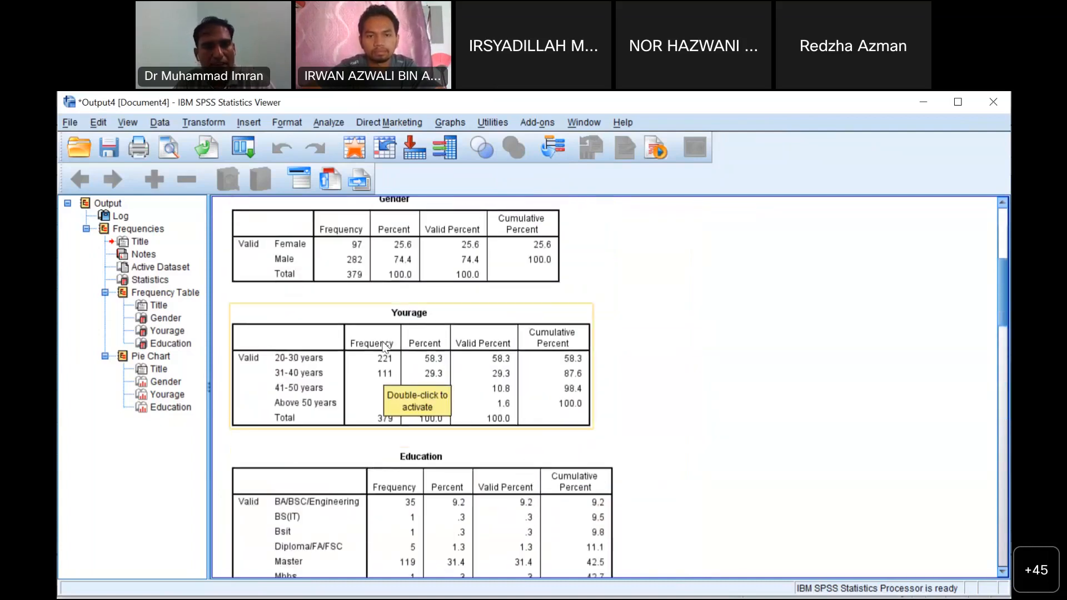
scroll(381, 443, down, 10)
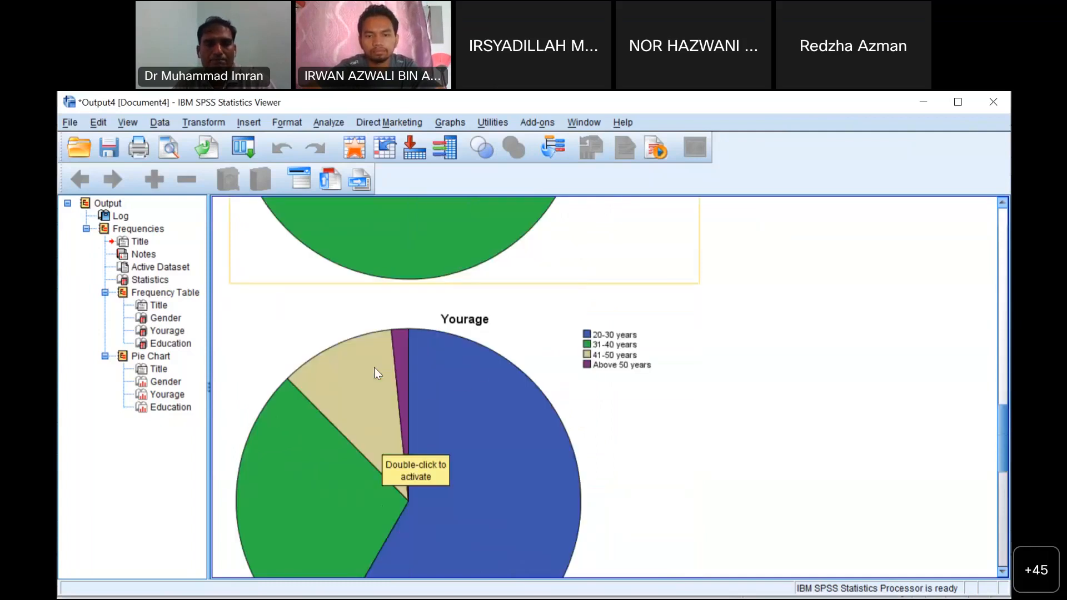
scroll(374, 368, down, 5)
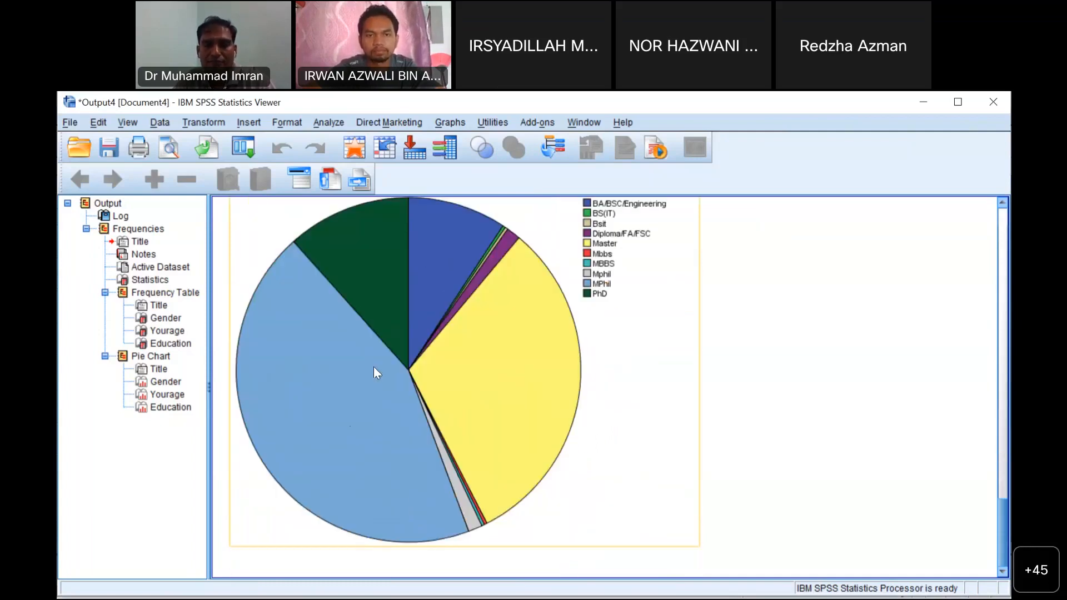
scroll(375, 368, up, 3)
scroll(374, 369, up, 6)
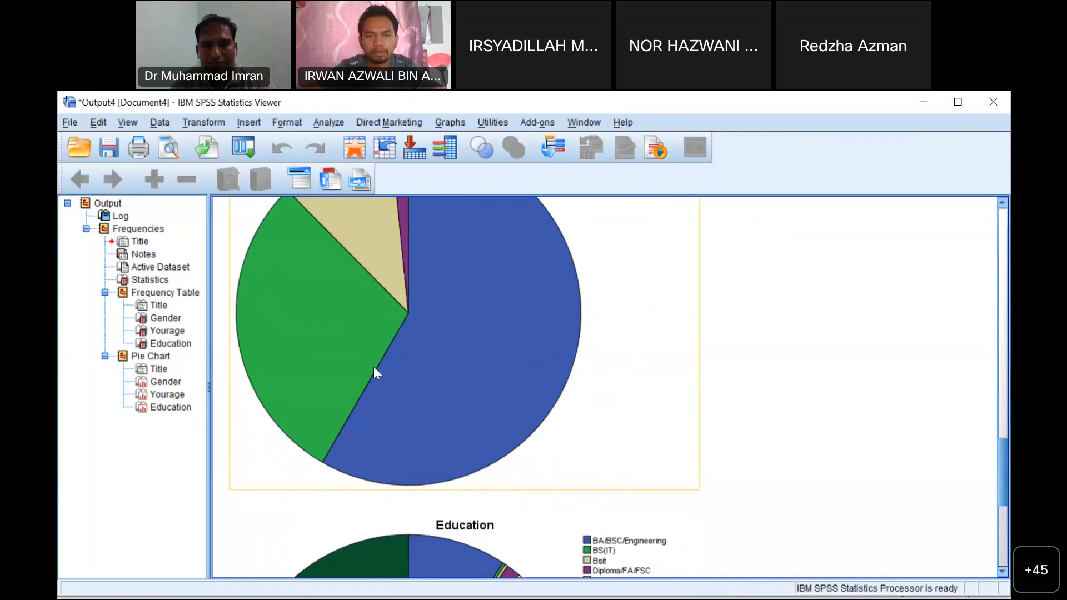
scroll(375, 368, up, 10)
scroll(375, 368, down, 7)
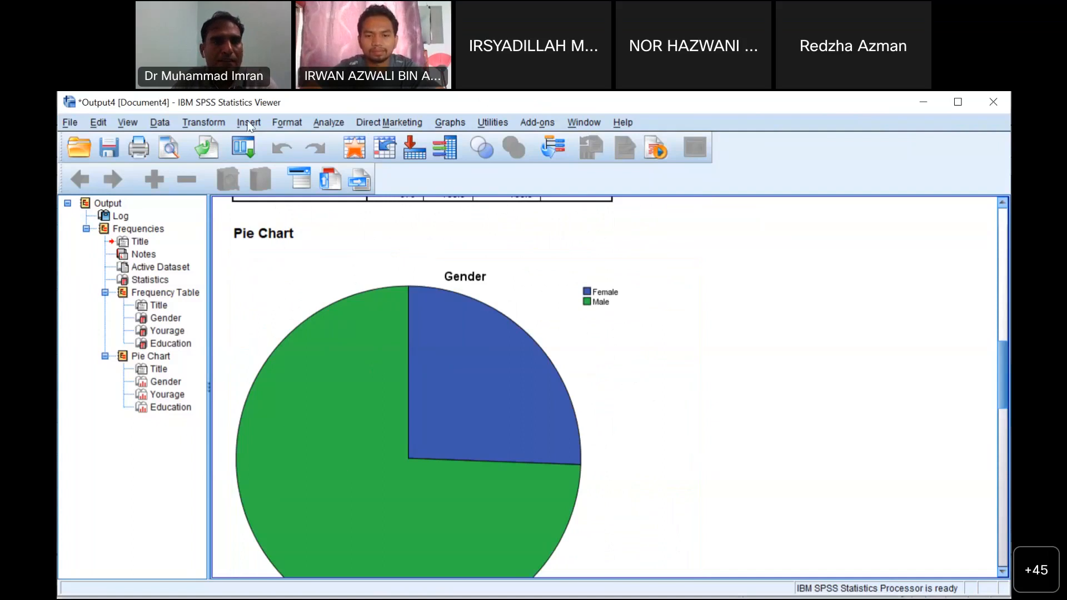
- Rerun the Frequencies analysis of the same variables with the pie chart values set to percentages
click(317, 124)
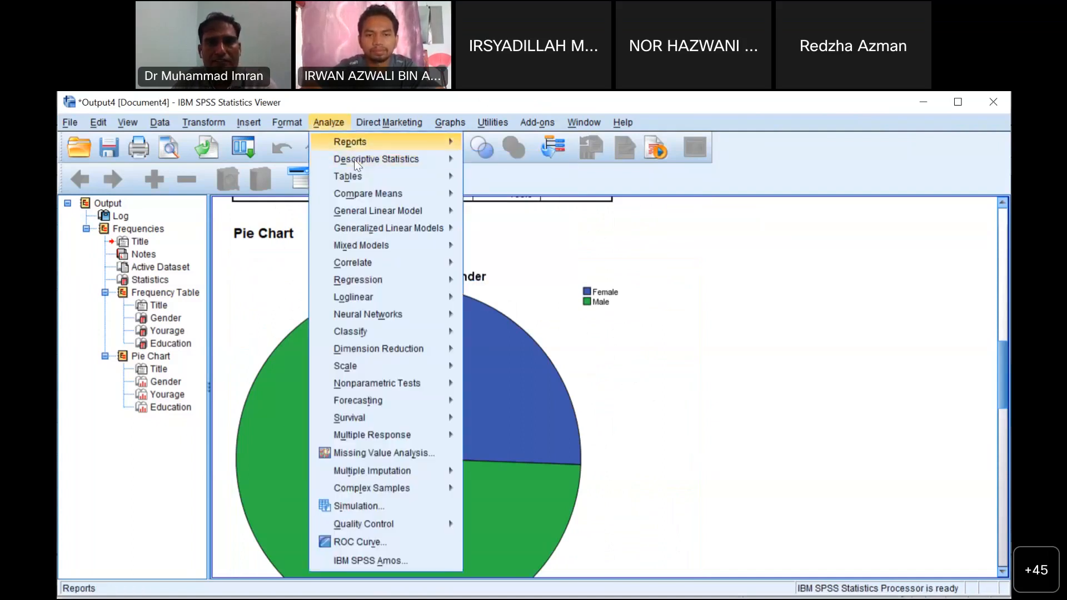
mouse_move(433, 159)
click(520, 167)
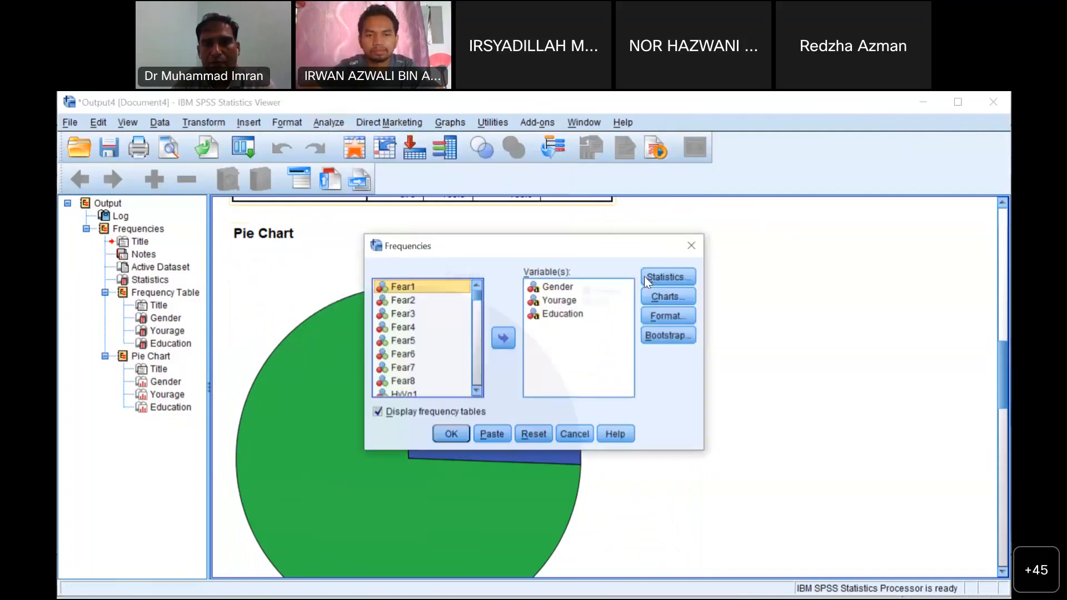
click(662, 302)
click(531, 400)
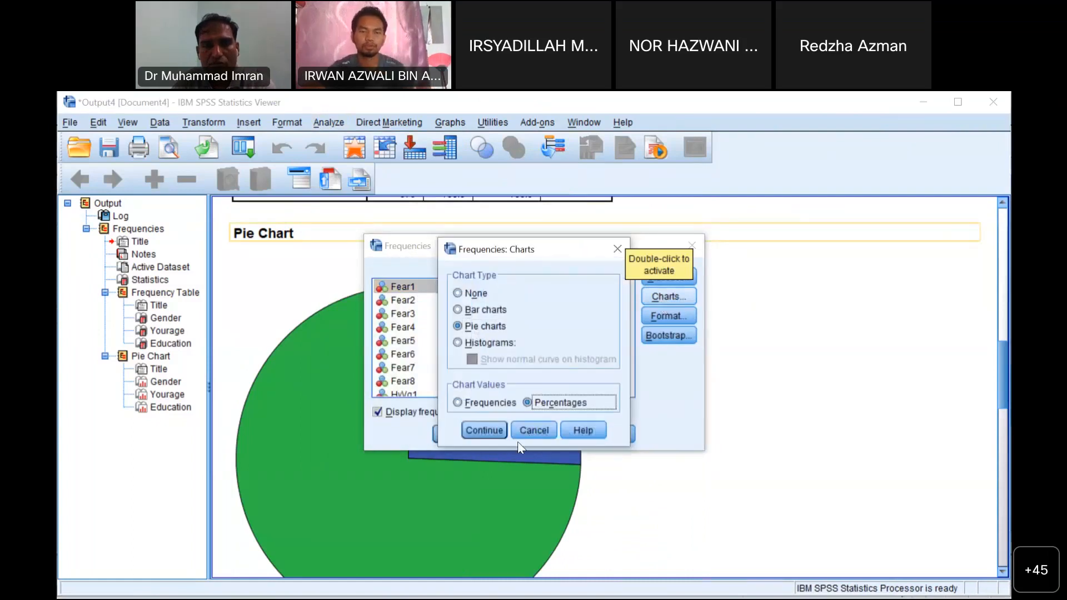
click(485, 431)
click(447, 433)
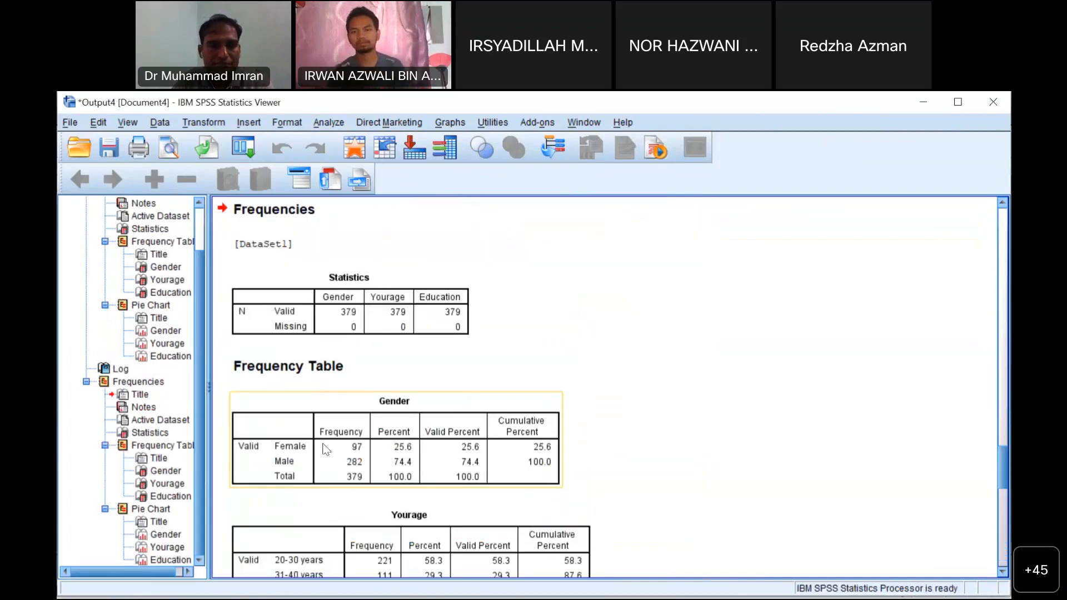
- Review the new frequency tables and pie charts, comparing the Gender chart with the percentages in its table
scroll(280, 341, down, 3)
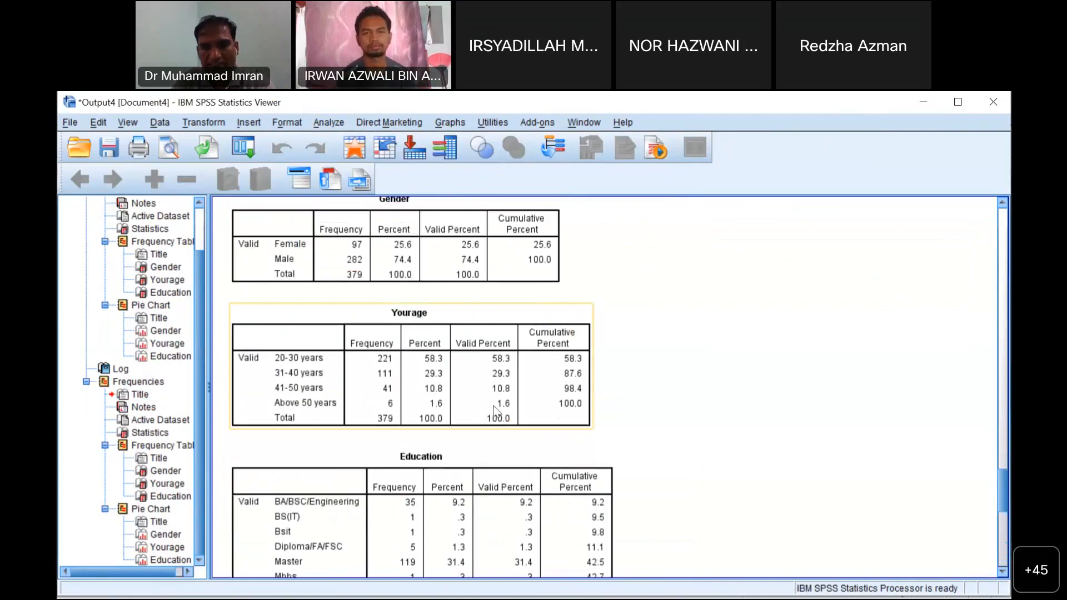
scroll(447, 428, down, 5)
scroll(405, 399, down, 10)
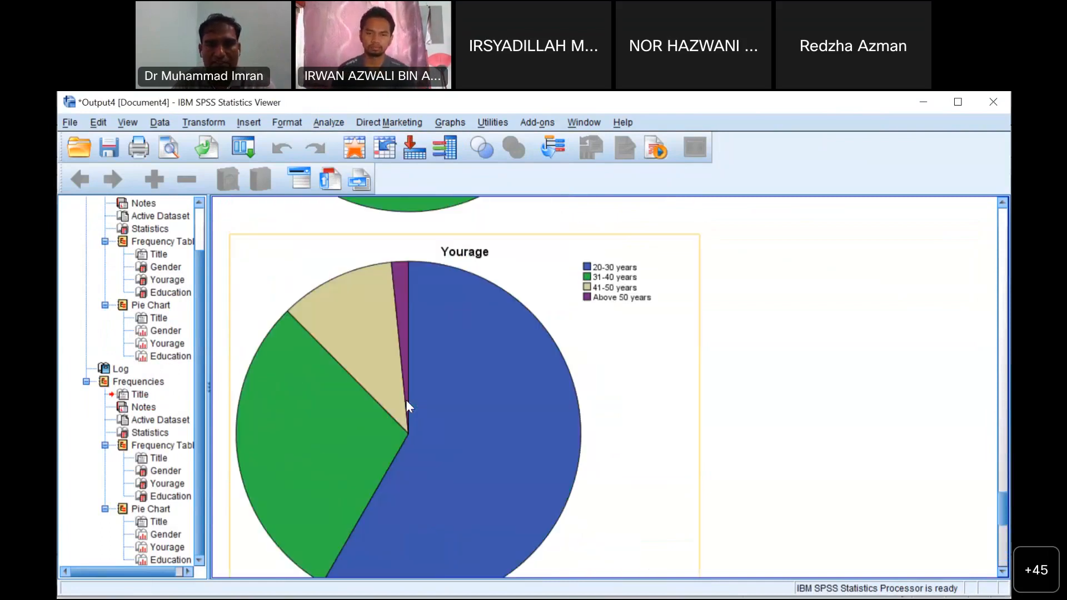
scroll(405, 400, up, 12)
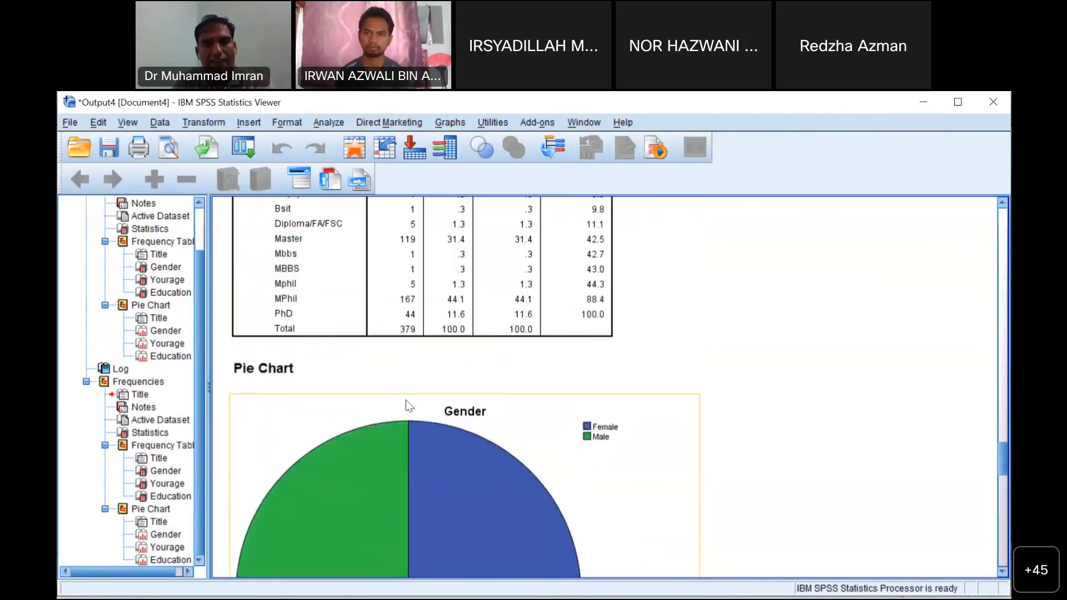
scroll(405, 405, down, 3)
scroll(429, 404, down, 3)
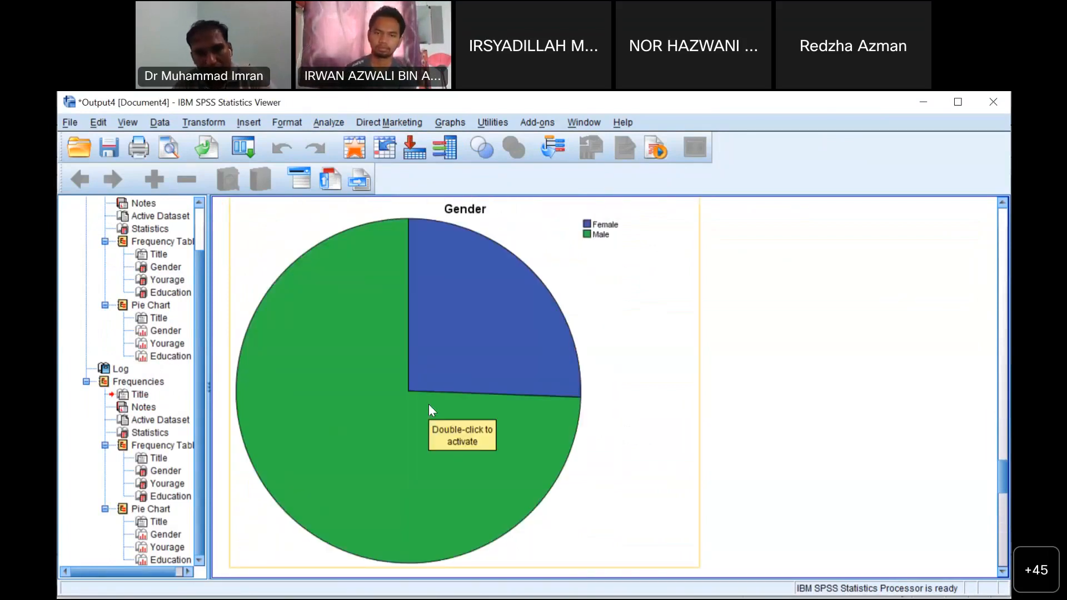
scroll(428, 405, up, 1)
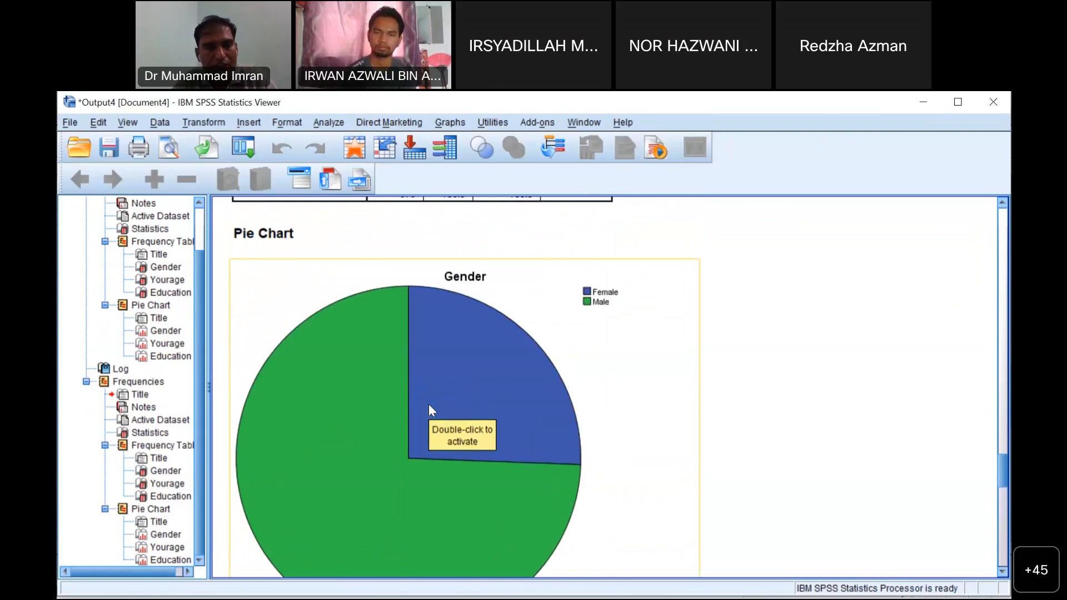
scroll(429, 404, up, 7)
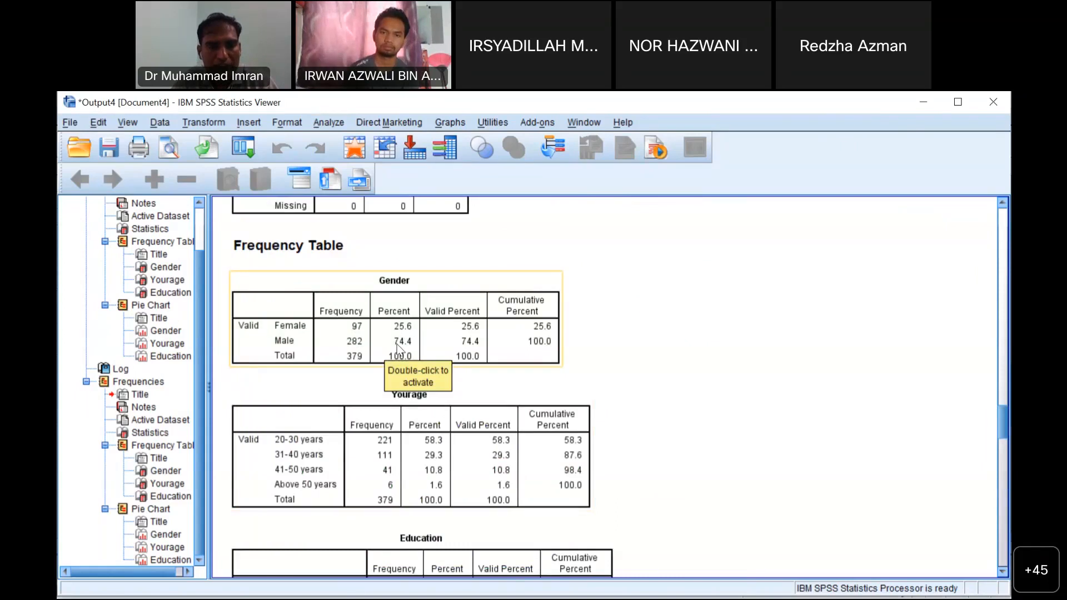
scroll(398, 347, down, 3)
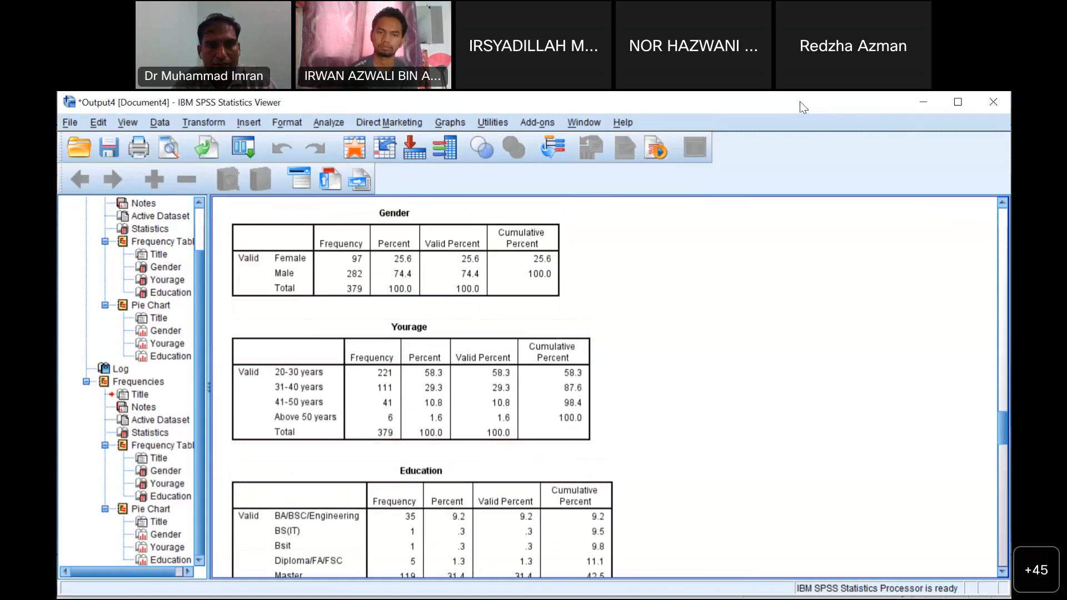
- Tick off the Percent values in the Gender and Yourage tables with the annotation pen and clear the marks
drag(377, 254, 412, 248)
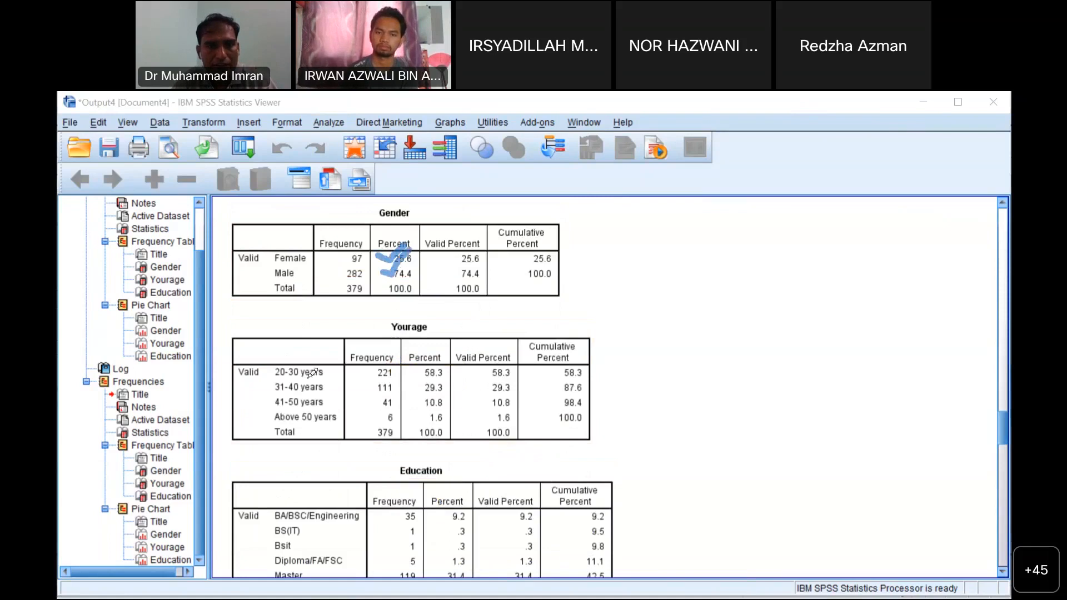
drag(406, 369, 440, 358)
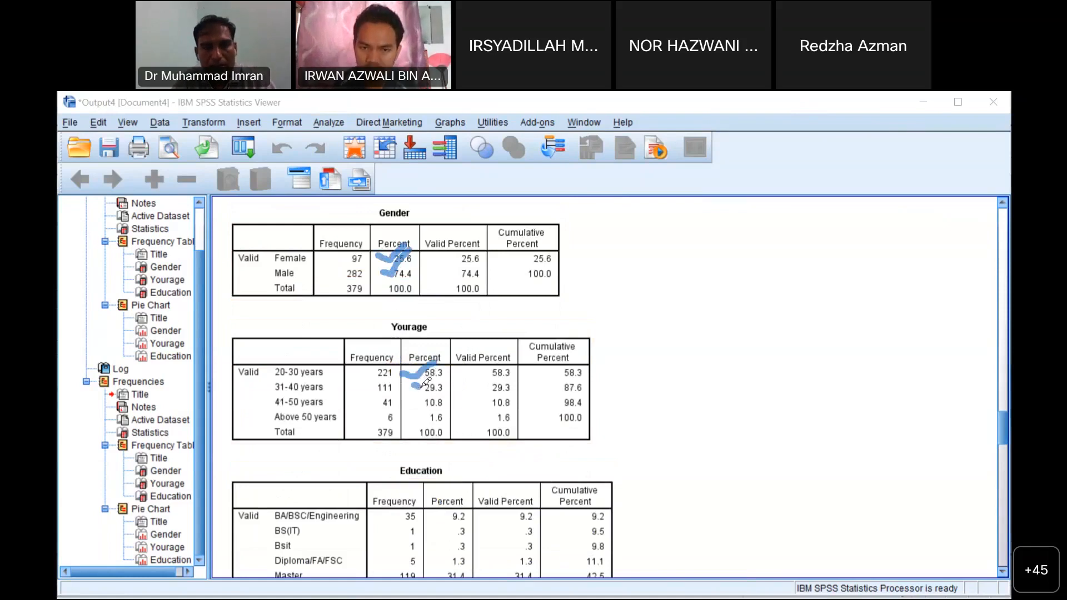
drag(413, 382, 437, 366)
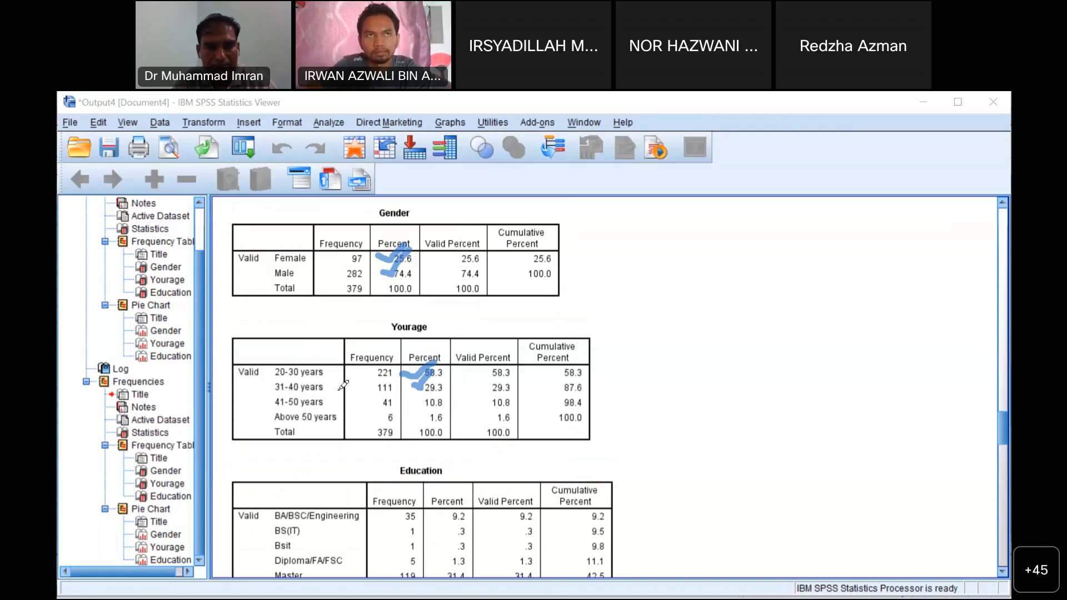
mouse_move(421, 401)
mouse_down()
mouse_move(428, 410)
mouse_move(446, 389)
mouse_up()
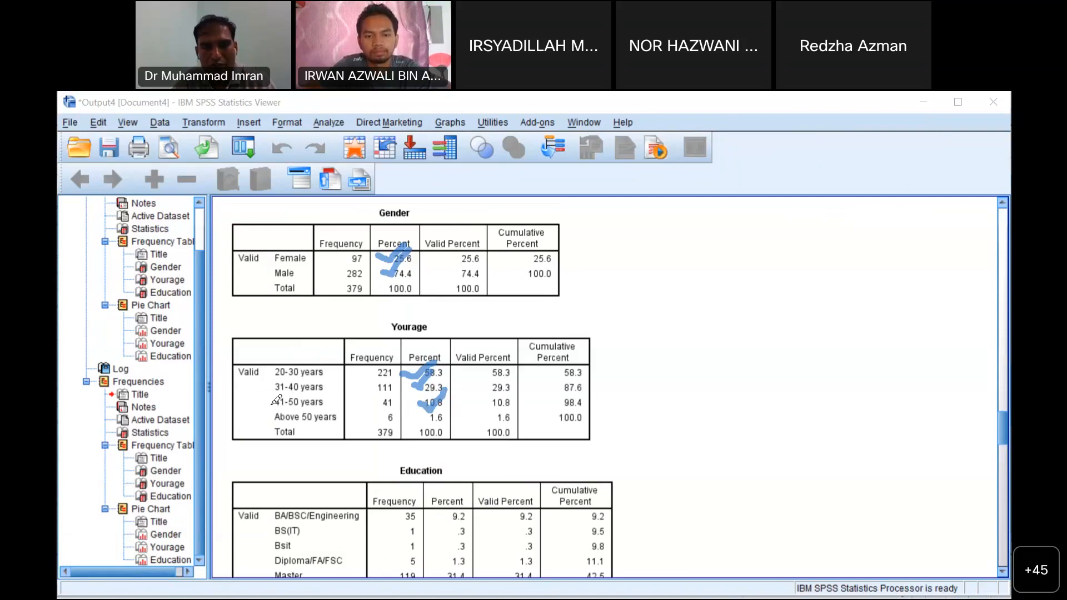
drag(423, 418, 449, 394)
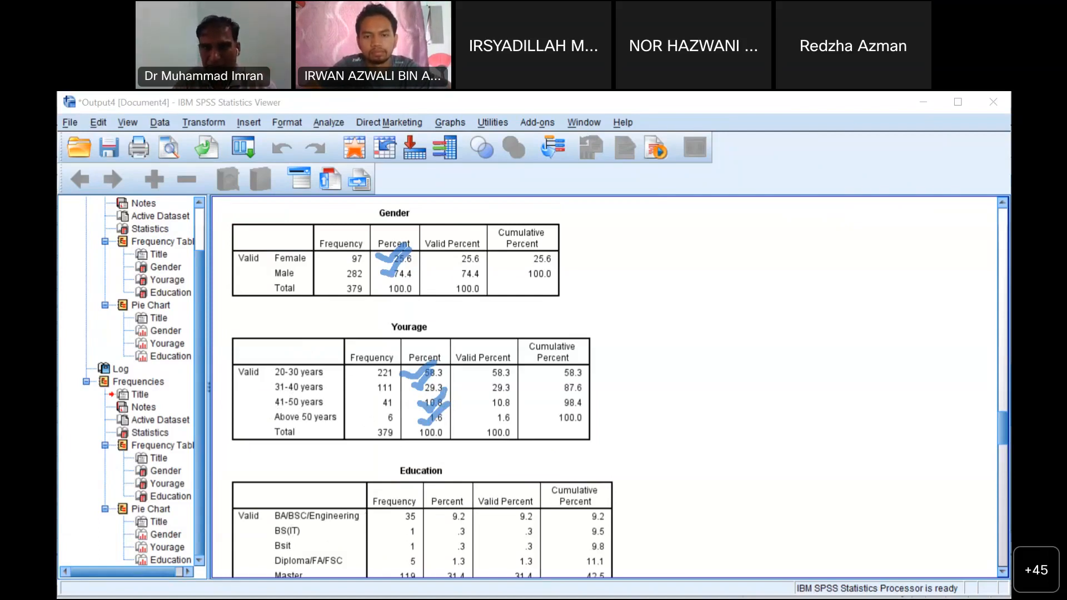
click(799, 104)
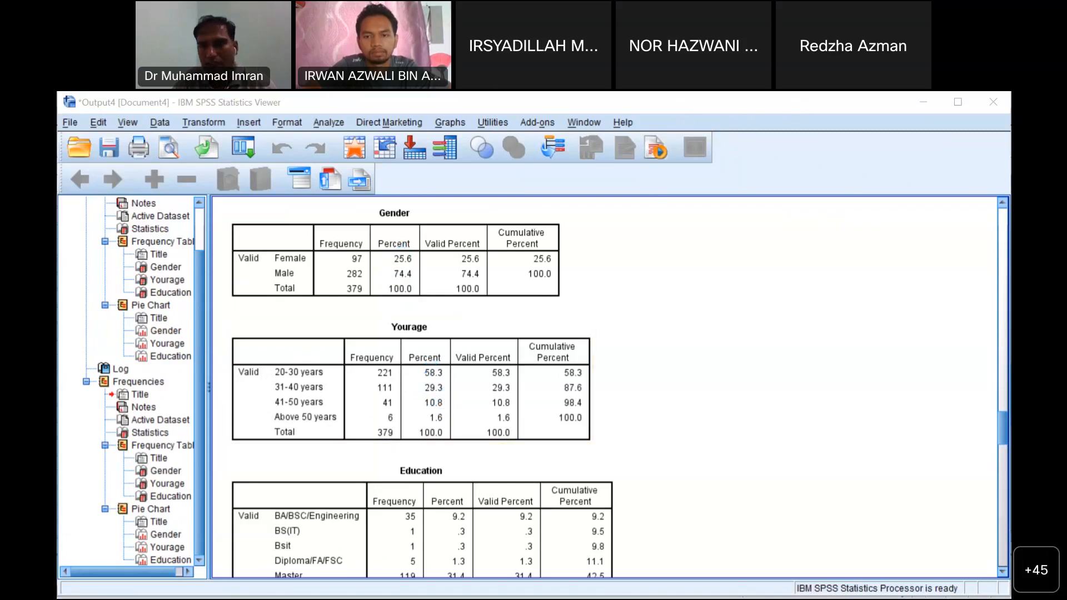
- Close the frequency output viewer without saving its contents
click(993, 102)
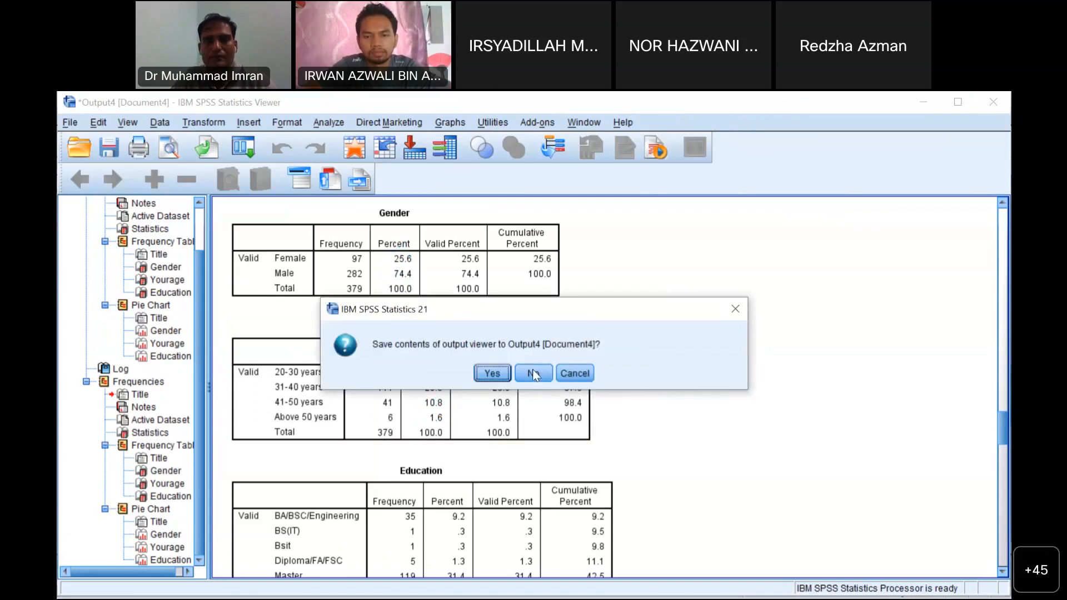
click(532, 372)
- Switch to the Chapter_10 presentation in PowerPoint and show the Normality Test slide
key(alt+Tab)
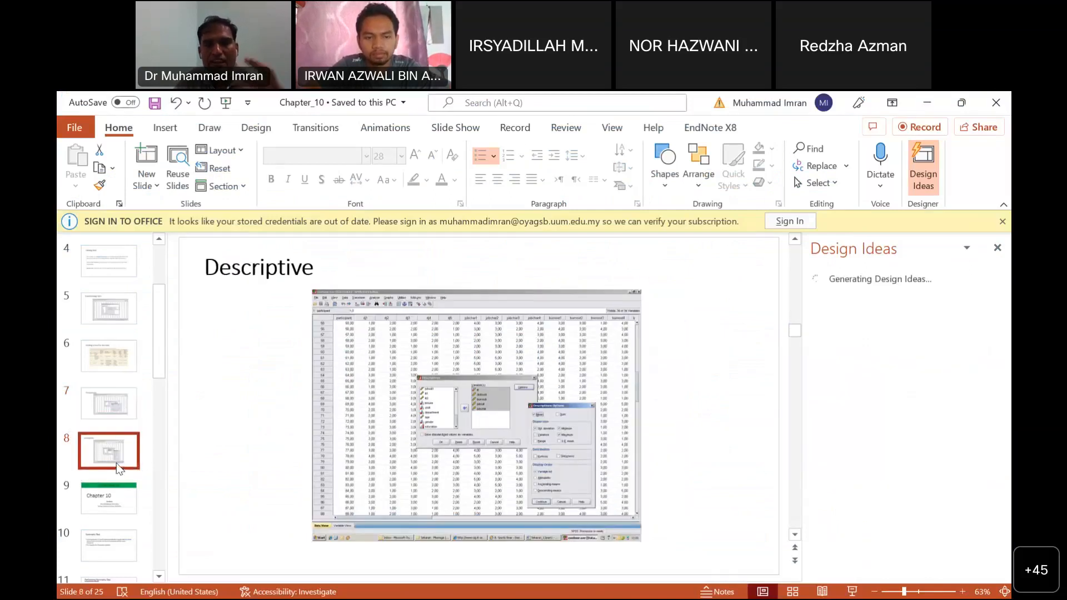
scroll(118, 444, down, 2)
click(119, 429)
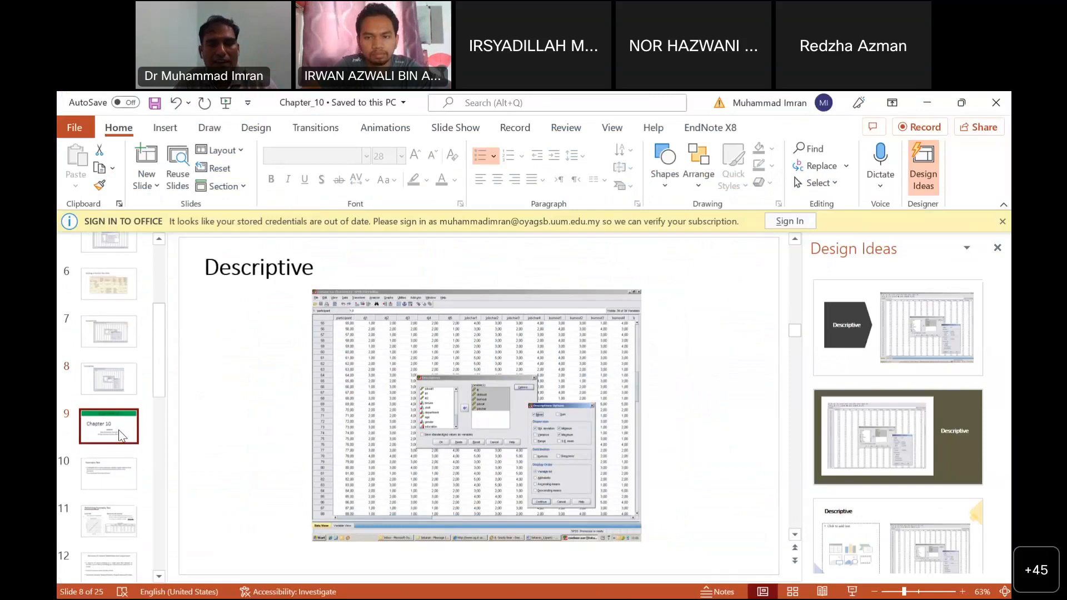
click(116, 460)
scroll(114, 456, down, 1)
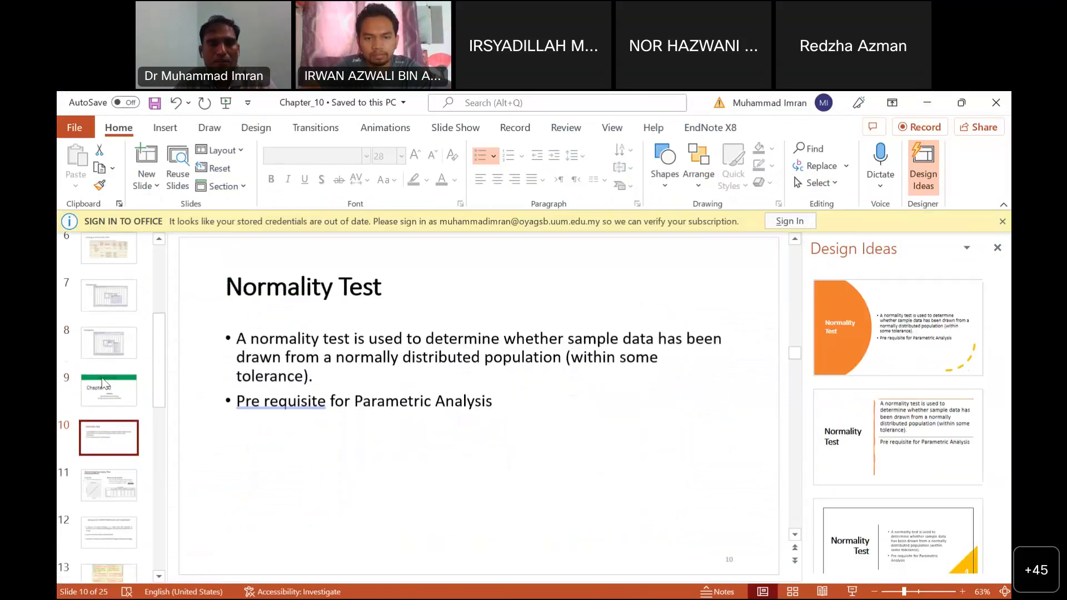
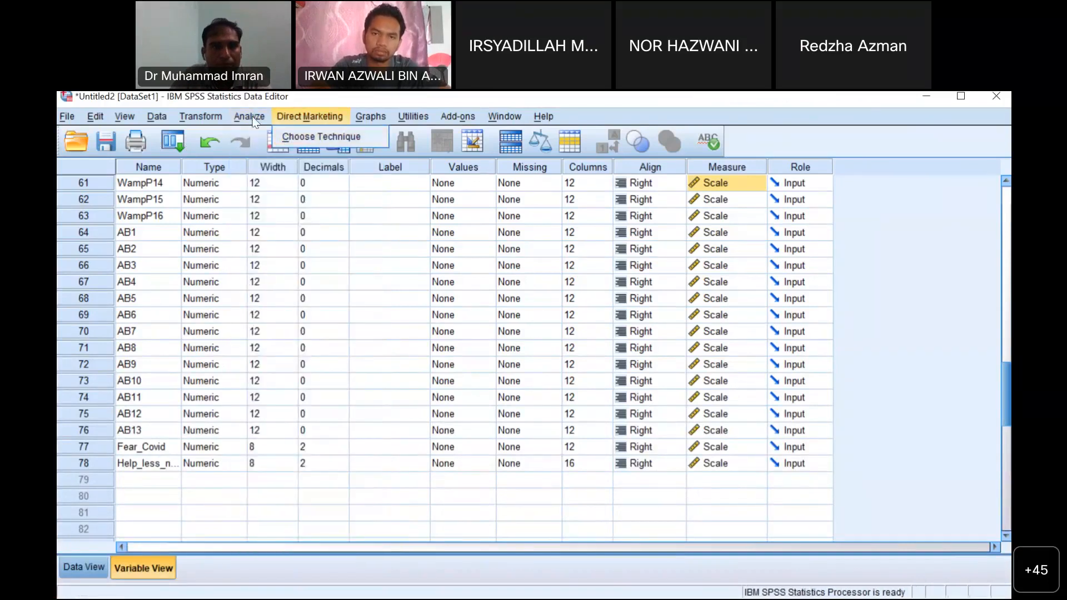
click(253, 119)
mouse_move(262, 158)
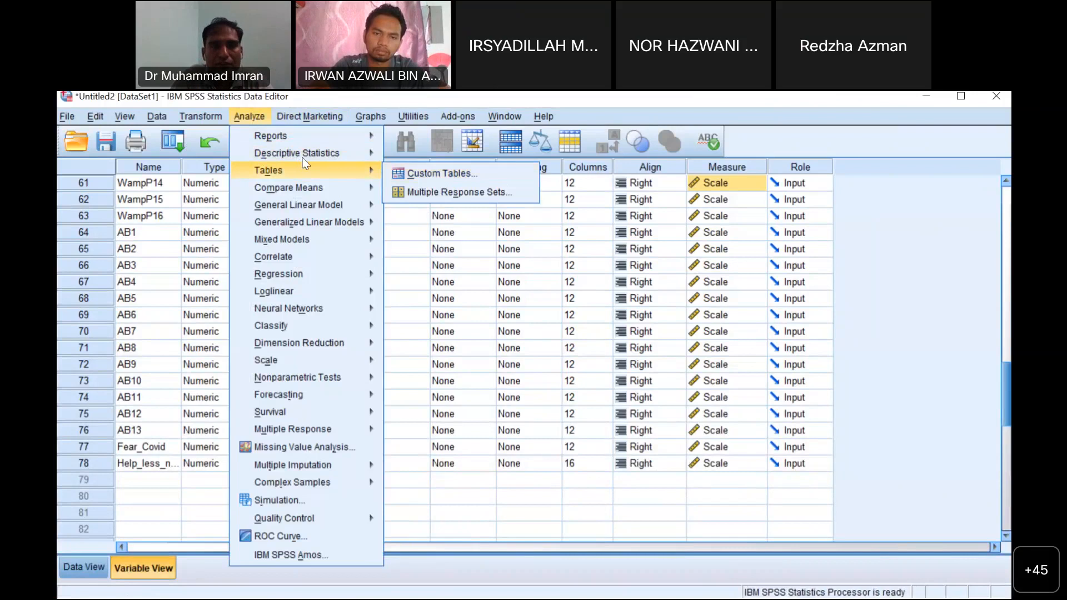
click(433, 174)
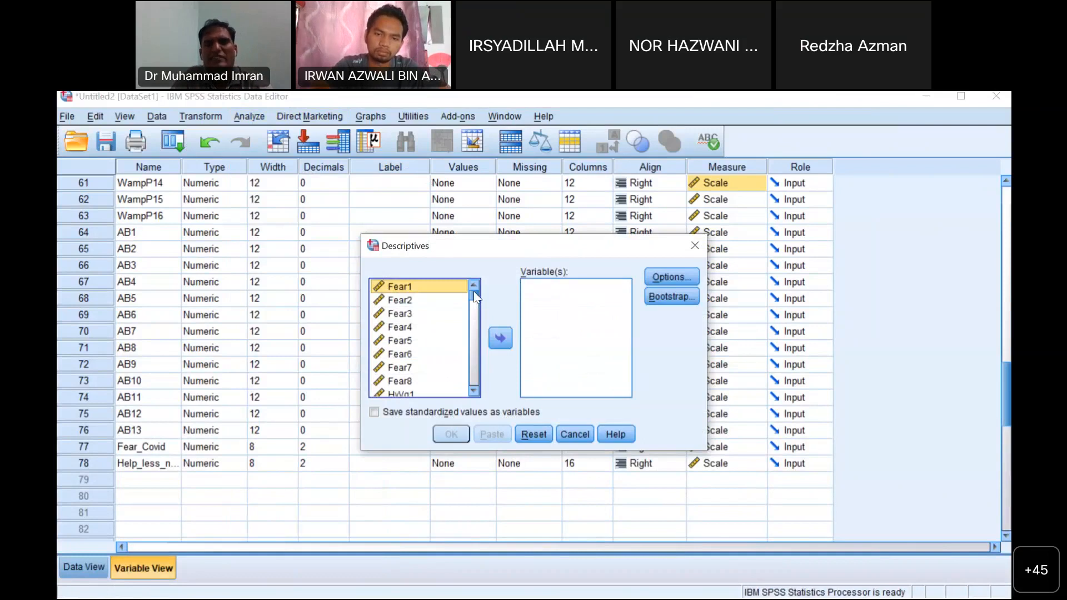
click(694, 245)
- Set up an Explore analysis with Fear_Covid in the dependent list and Help_less_ness in the factor list
click(250, 117)
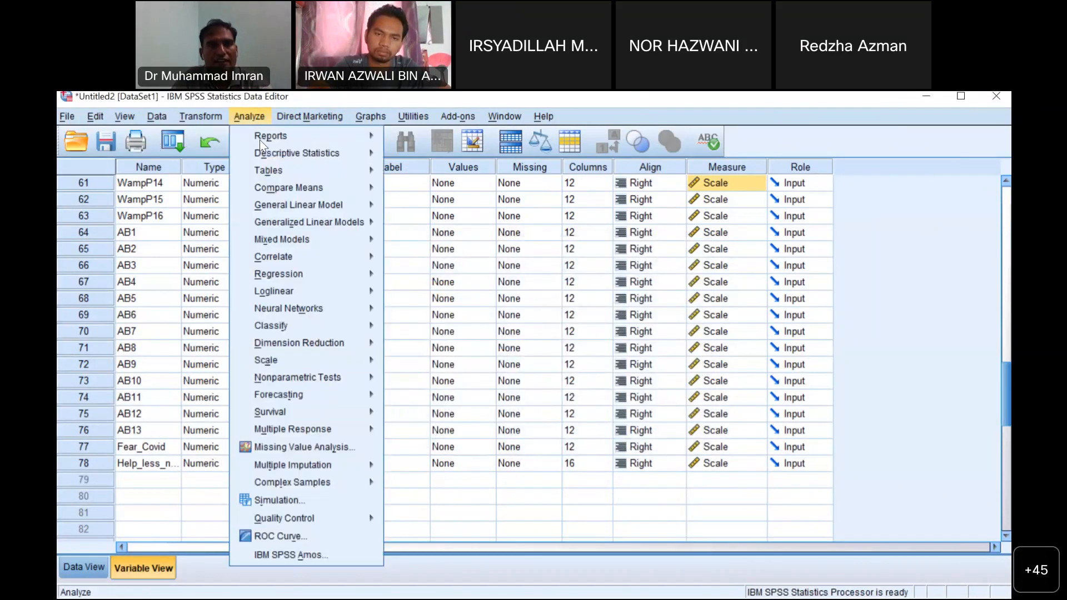
mouse_move(299, 161)
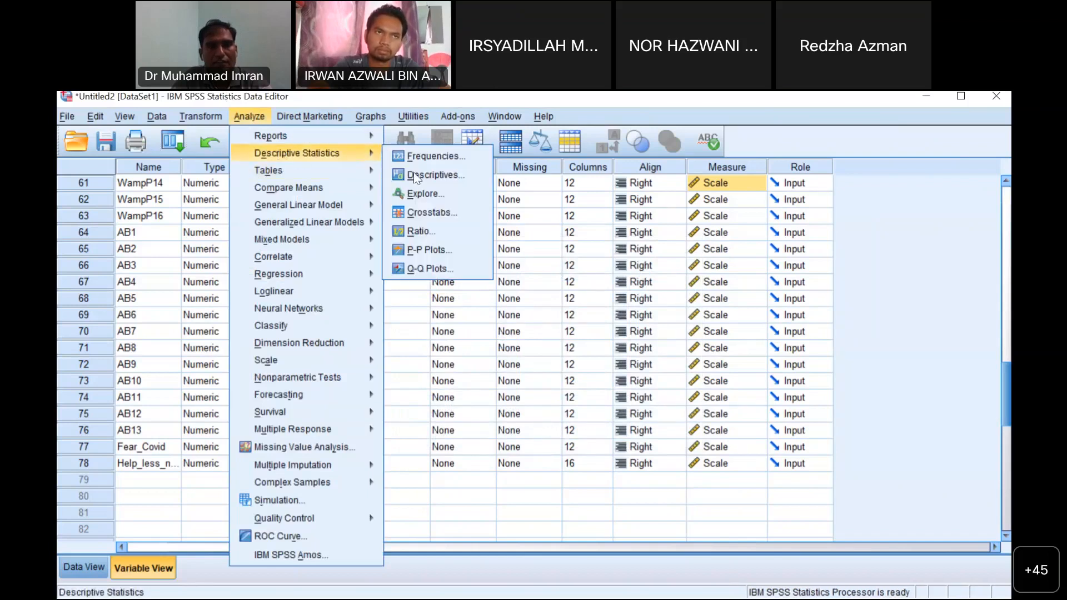
click(425, 193)
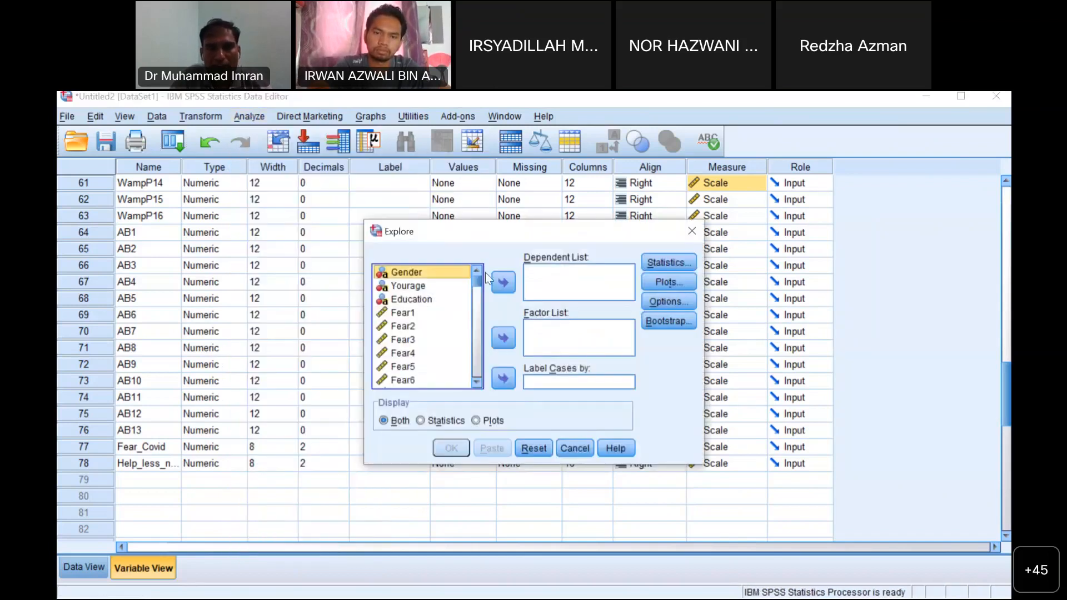
drag(472, 276, 465, 398)
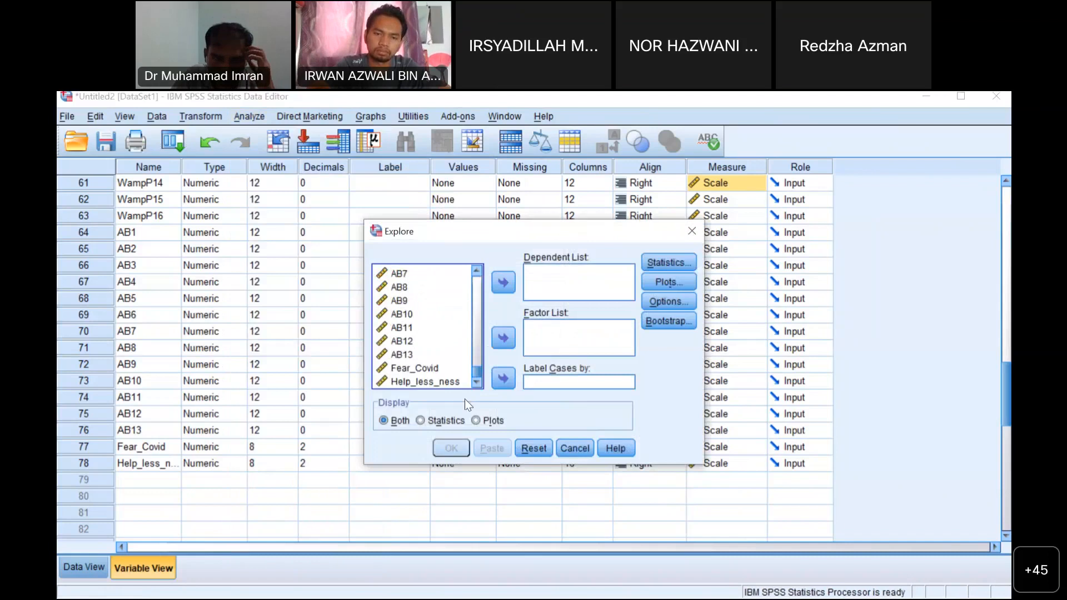
click(421, 368)
click(503, 281)
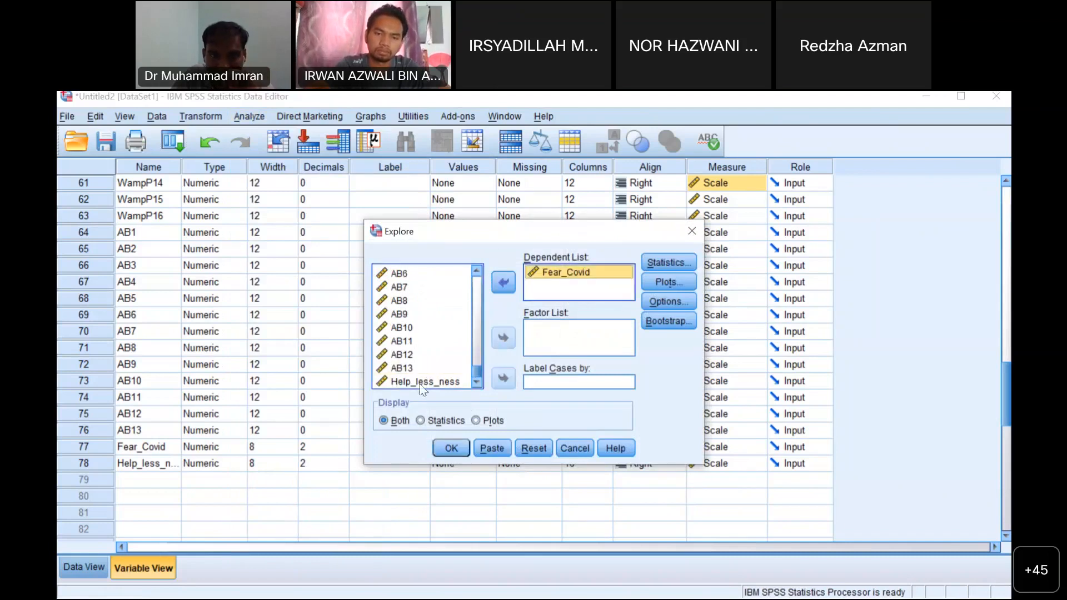
click(425, 381)
click(503, 338)
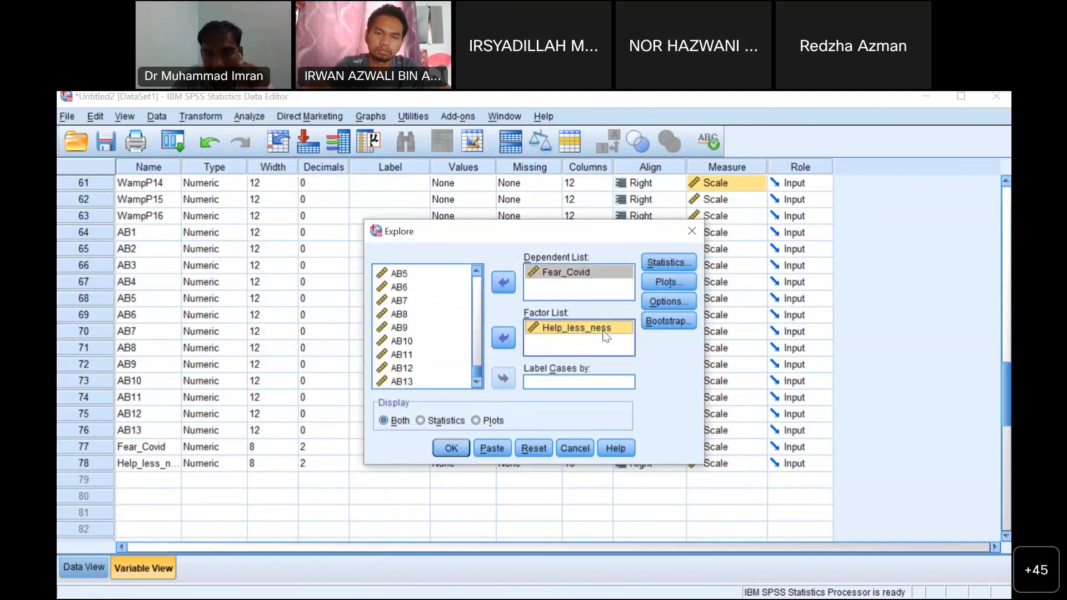
- Keep descriptives with a 95% confidence interval, replace the stem-and-leaf plot with a histogram, and enable normality plots with tests
click(665, 264)
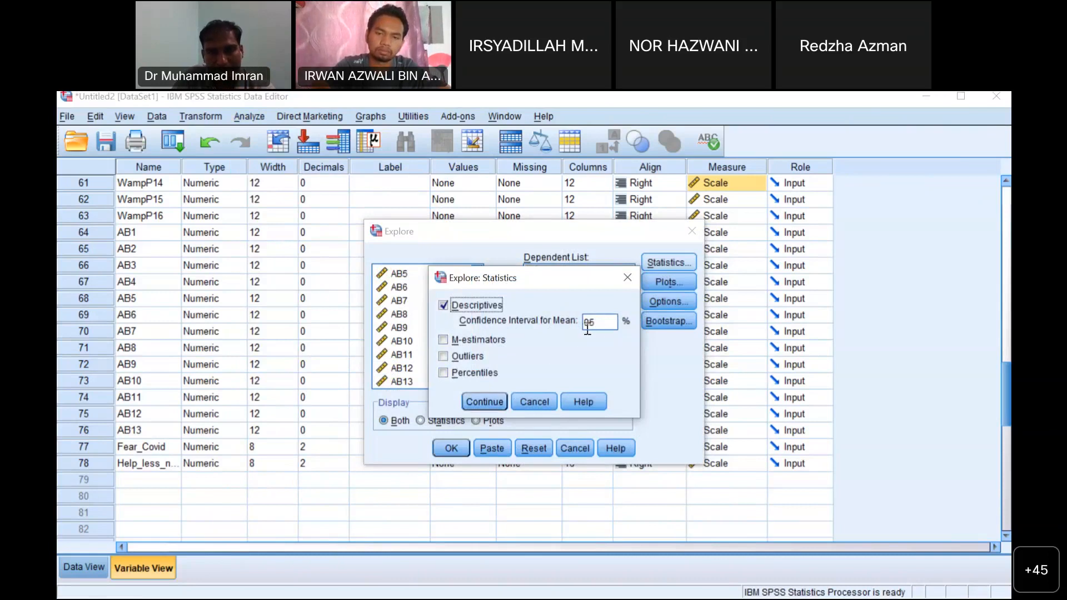
click(477, 401)
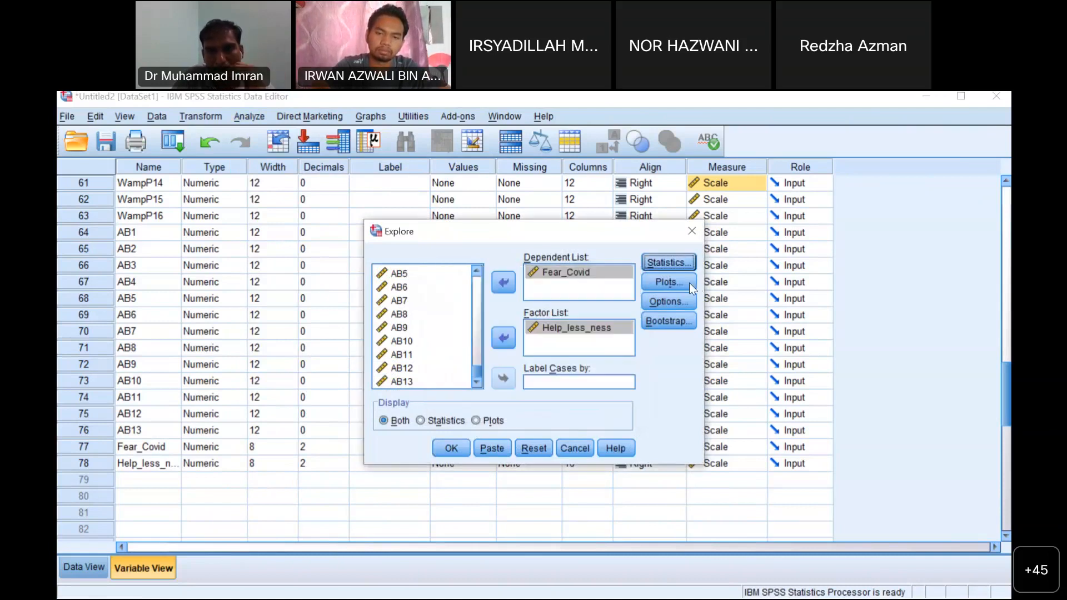
click(689, 282)
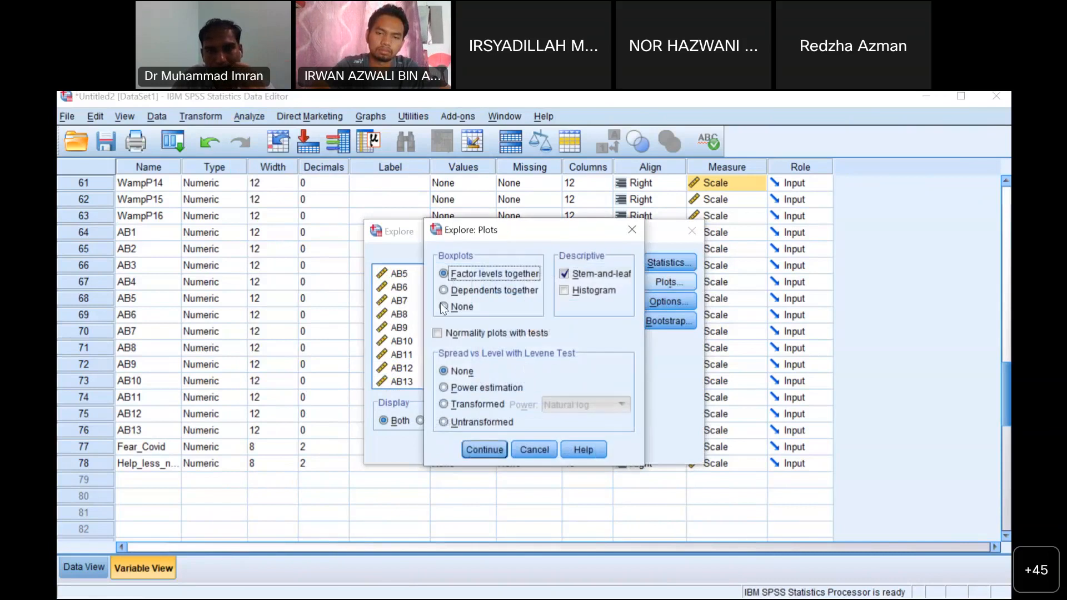
click(566, 291)
click(564, 275)
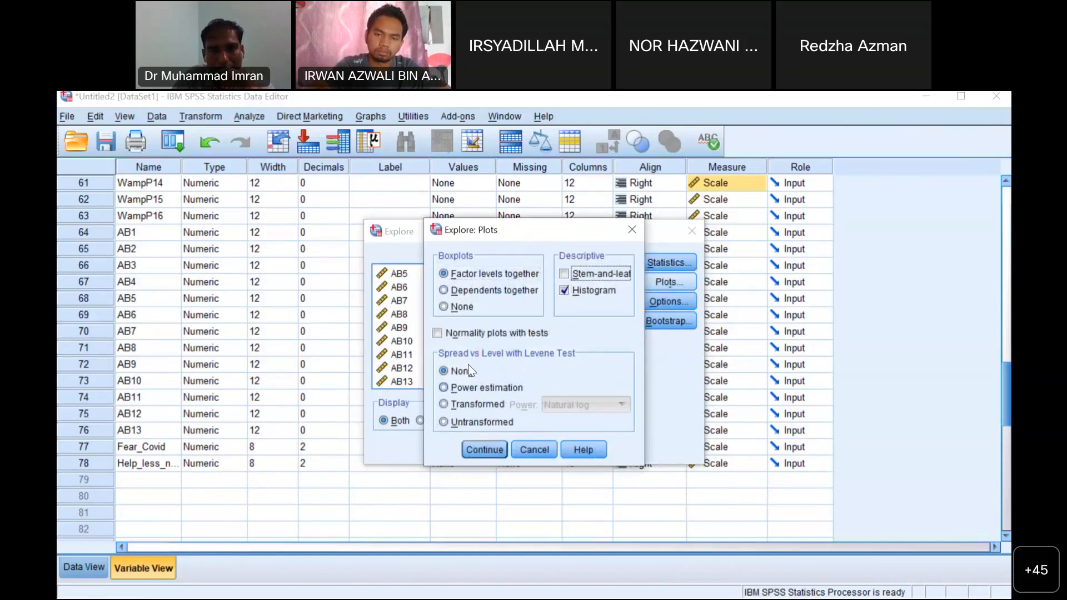
click(437, 333)
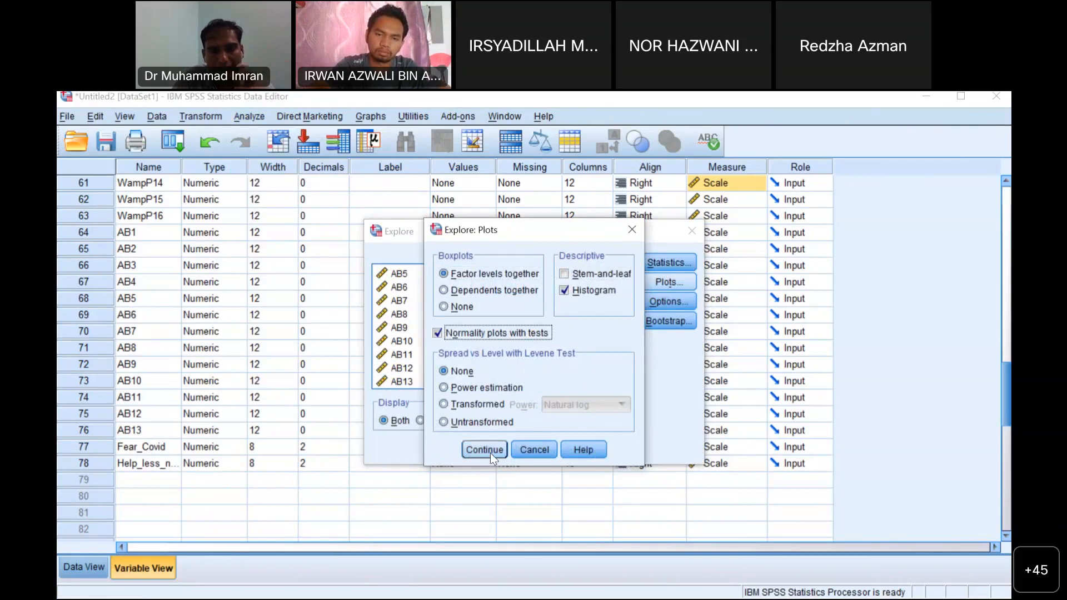
click(491, 452)
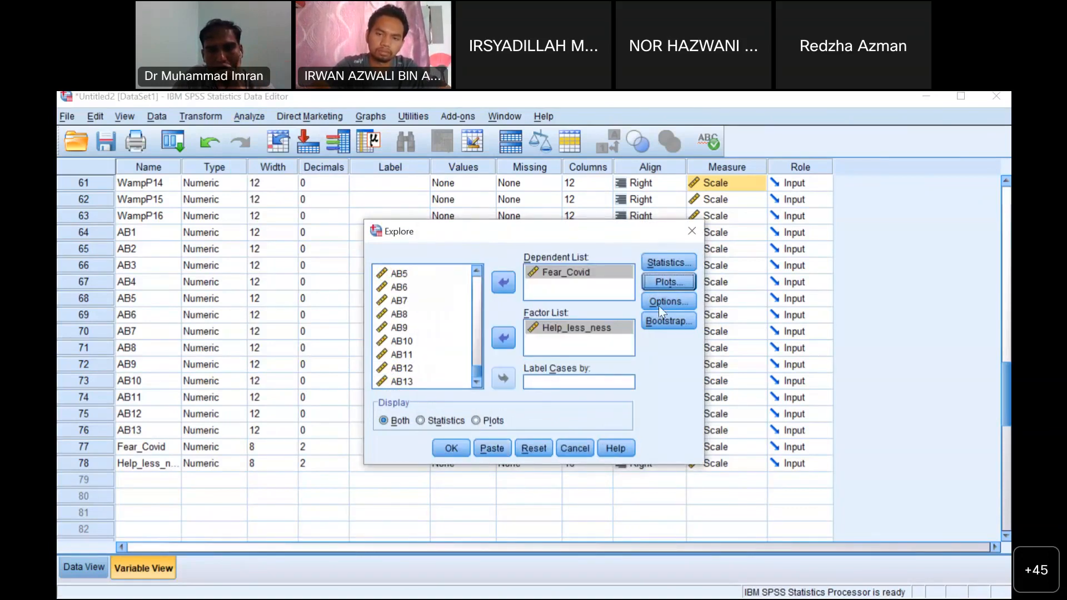
- Check the Explore missing-values options and run the analysis with cases excluded listwise
click(663, 301)
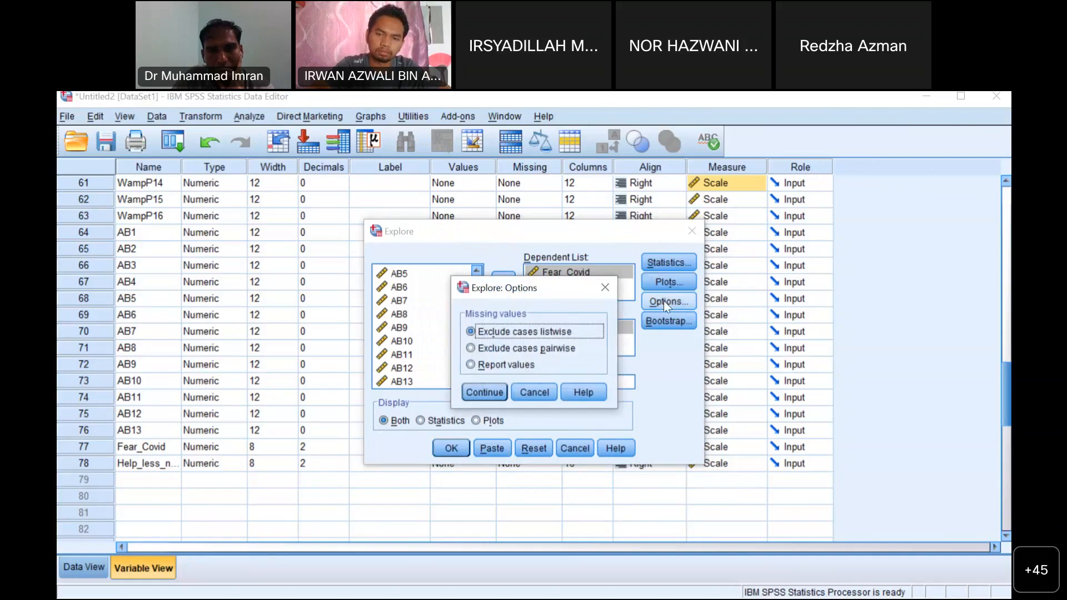
click(604, 288)
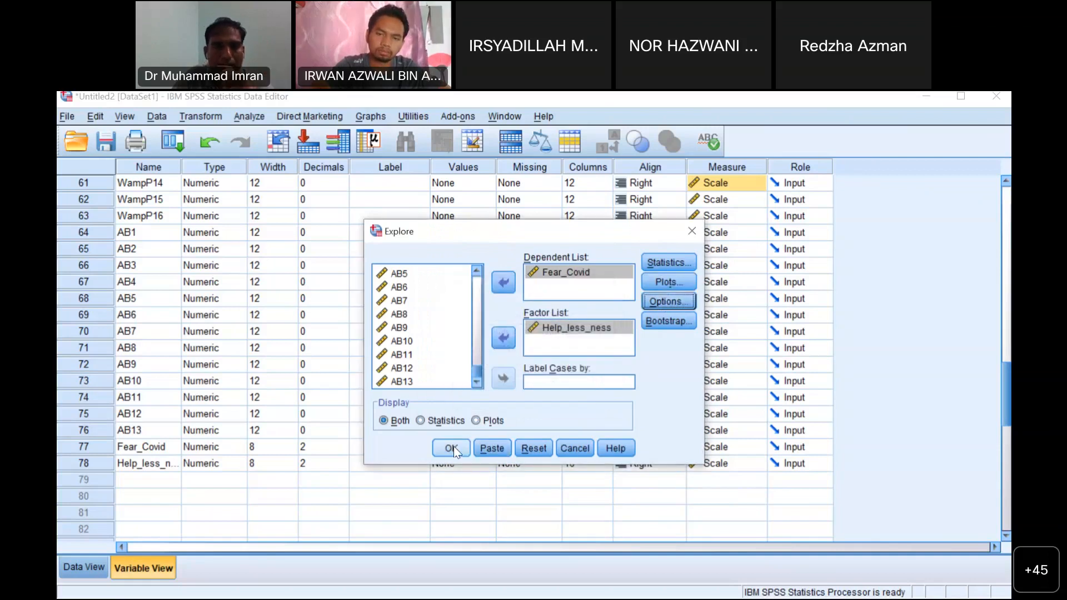
click(453, 448)
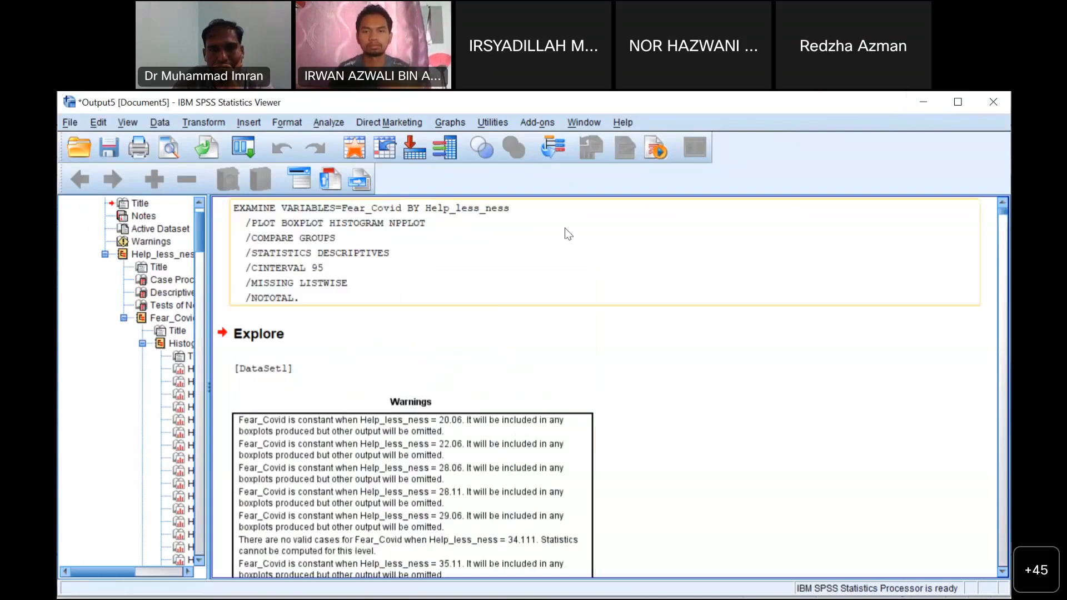
- Look through the Explore output's Case Processing Summary of Fear_Covid by Help_less_ness down to the Descriptives table
scroll(559, 365, down, 15)
scroll(562, 368, down, 9)
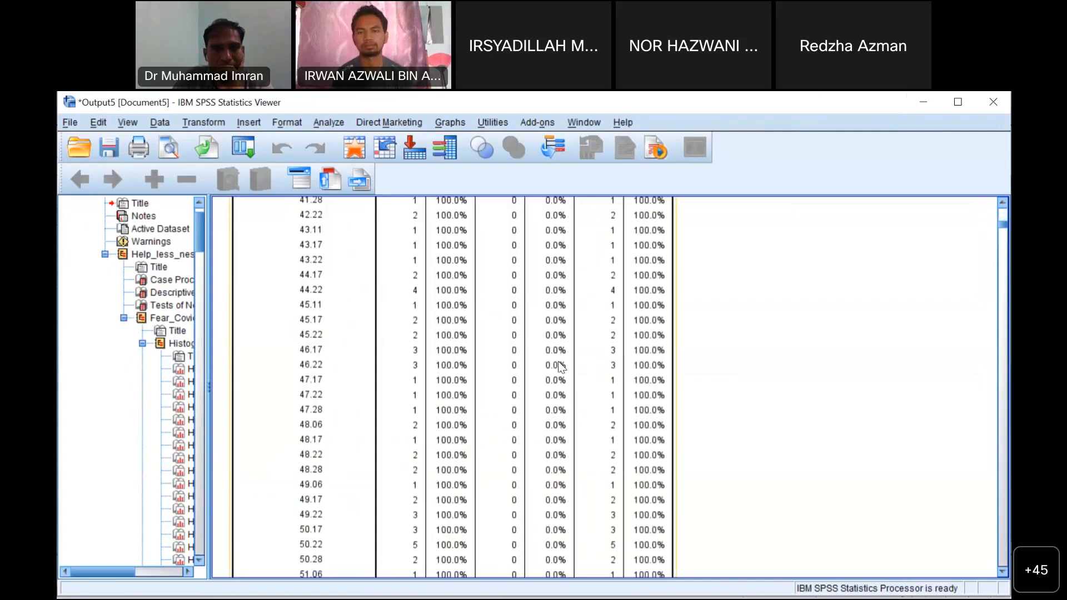
scroll(562, 367, up, 5)
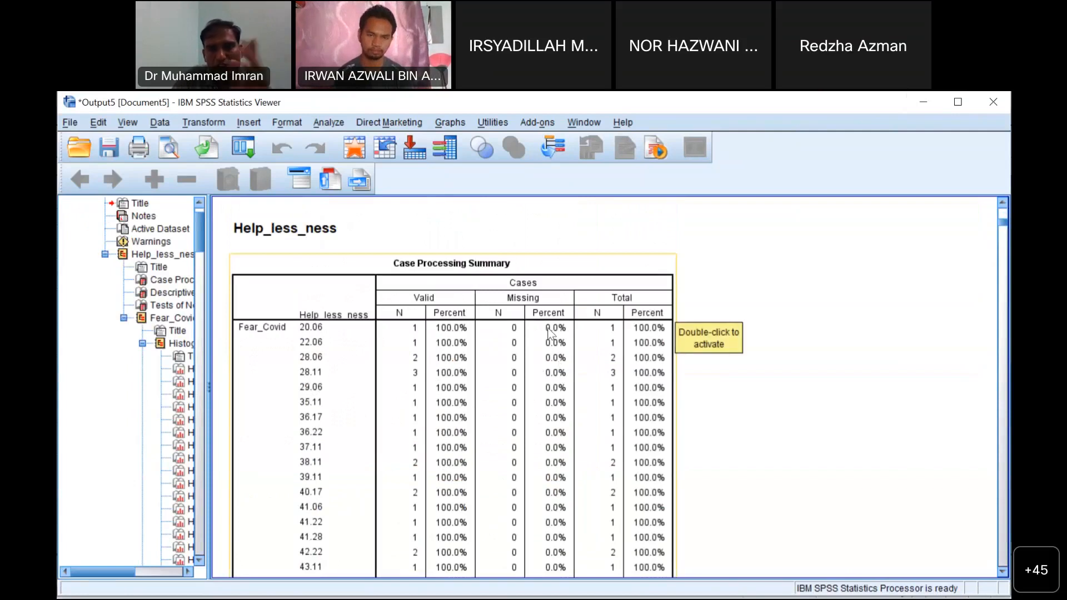
scroll(514, 390, down, 20)
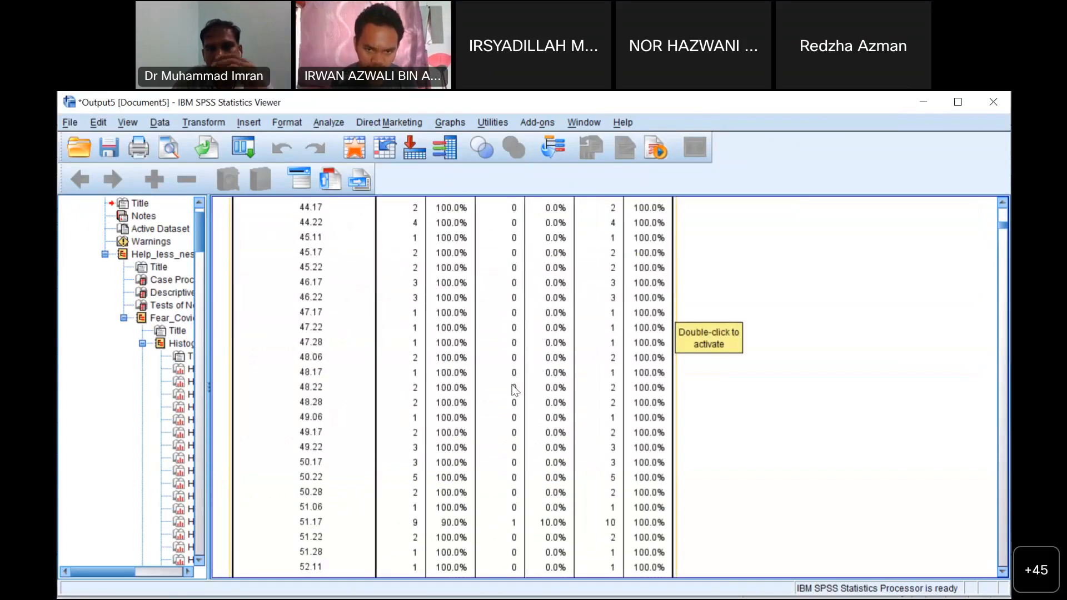
scroll(514, 390, down, 15)
scroll(512, 391, up, 8)
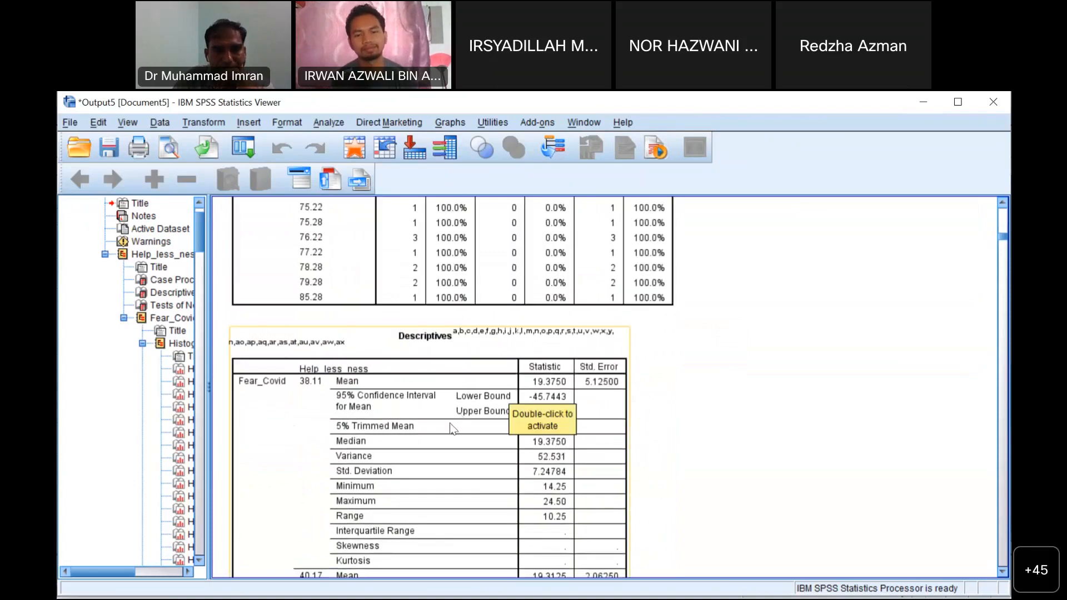
- Examine the Descriptives table of Fear_Covid for each Help_less_ness level, from 38.11 down to the normality test results and their footnotes
scroll(453, 426, down, 15)
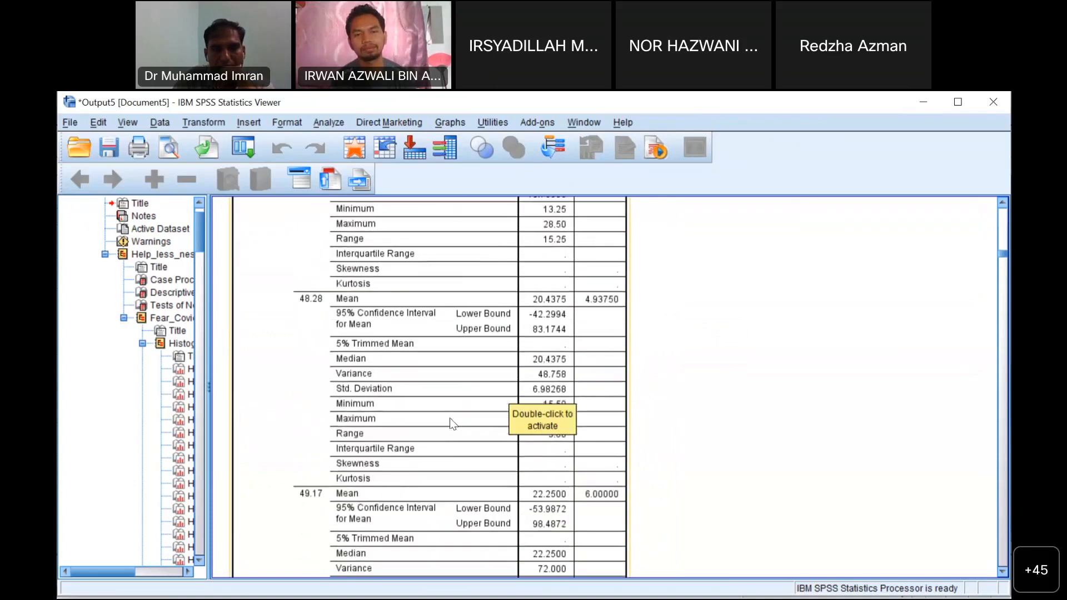
scroll(453, 424, up, 12)
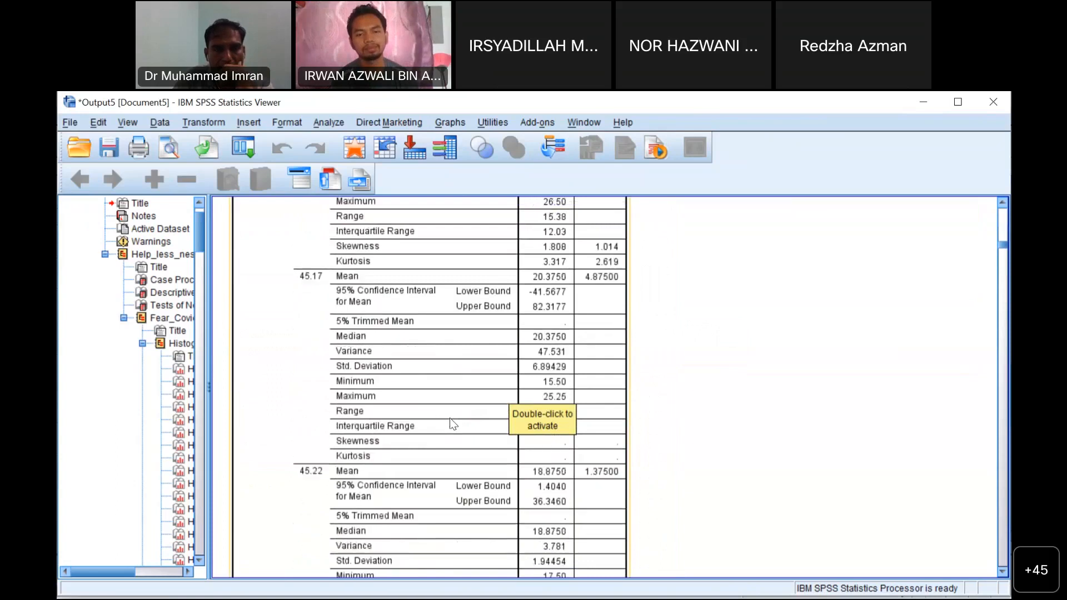
scroll(453, 424, up, 10)
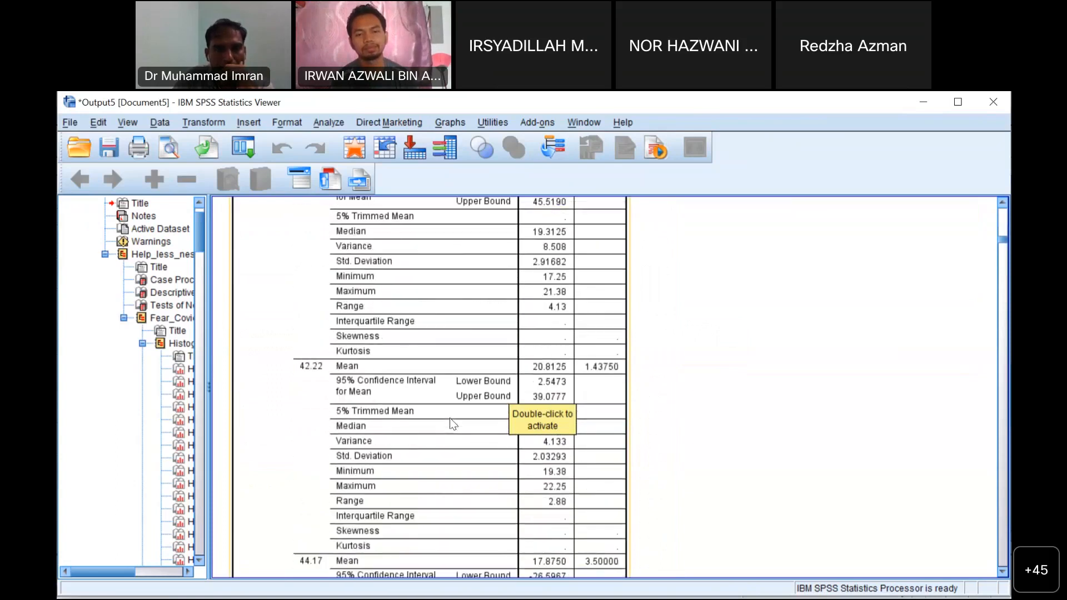
scroll(451, 421, up, 3)
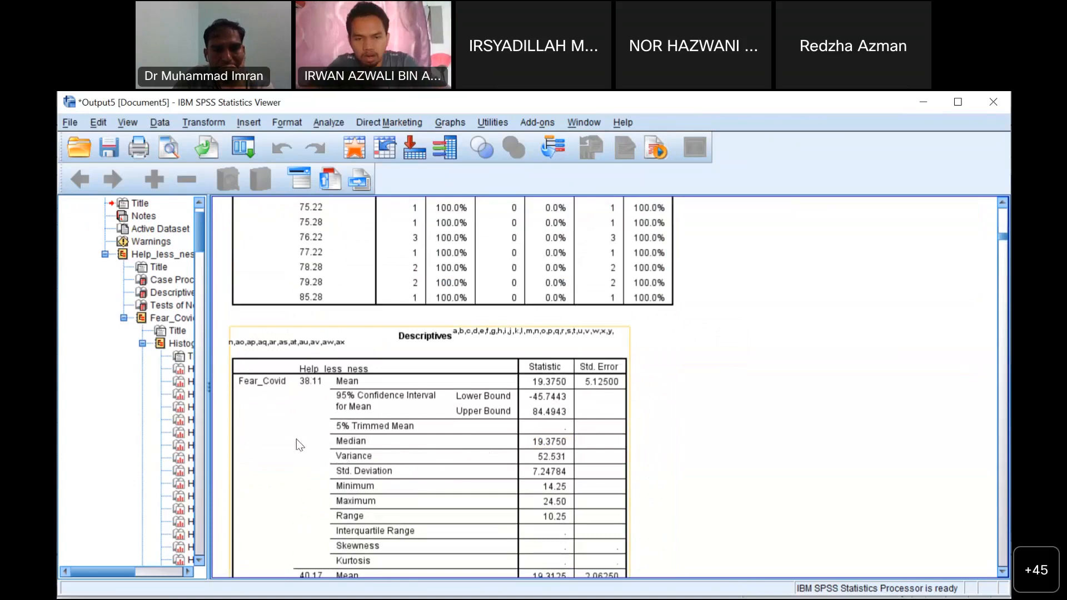
scroll(300, 445, down, 3)
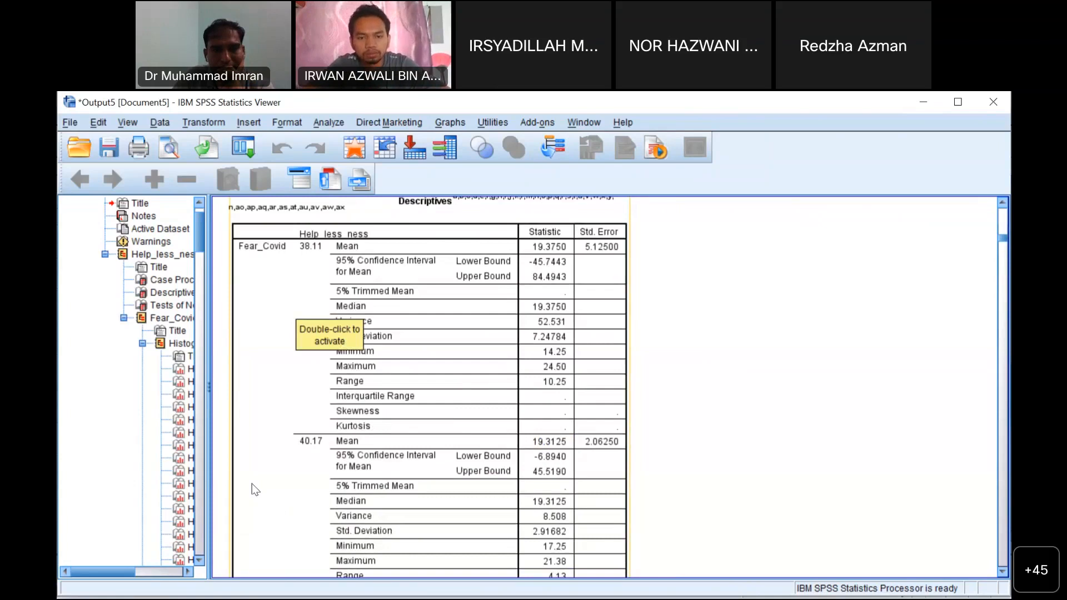
scroll(255, 489, down, 18)
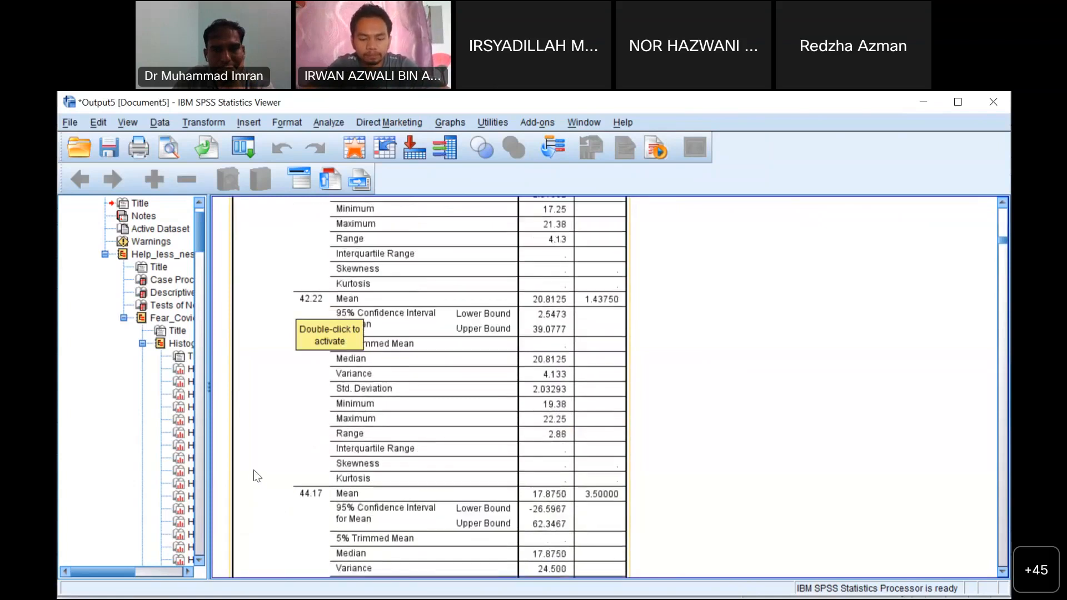
scroll(384, 451, down, 20)
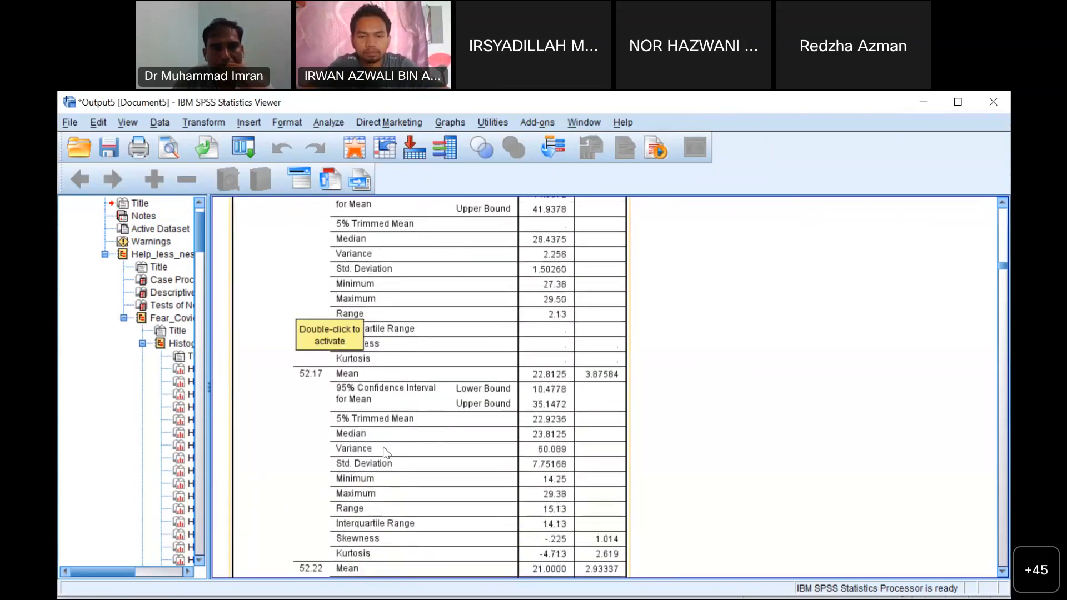
scroll(384, 449, down, 20)
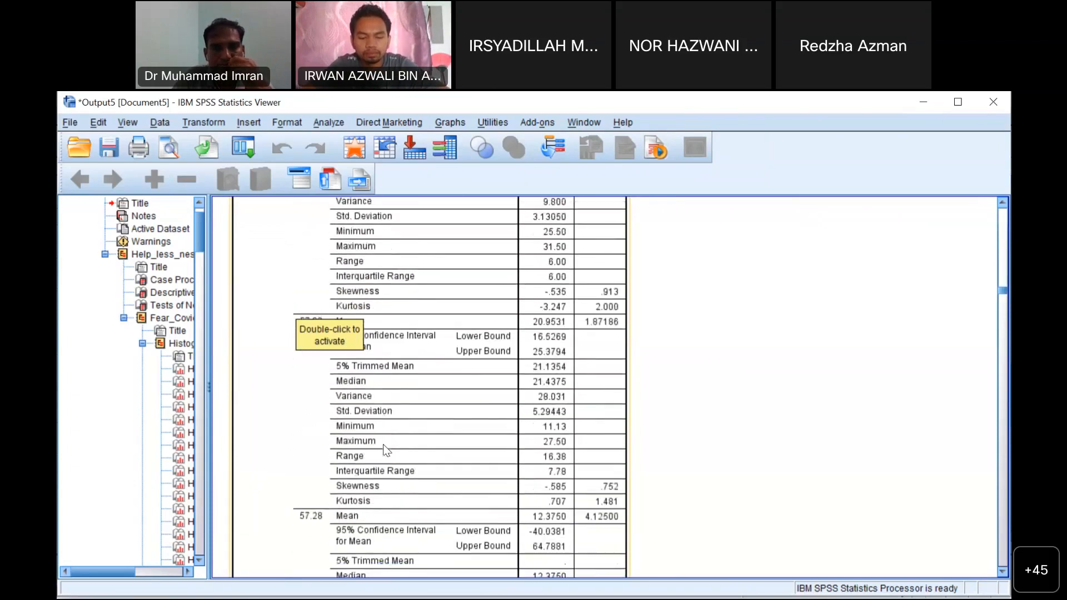
scroll(384, 449, down, 20)
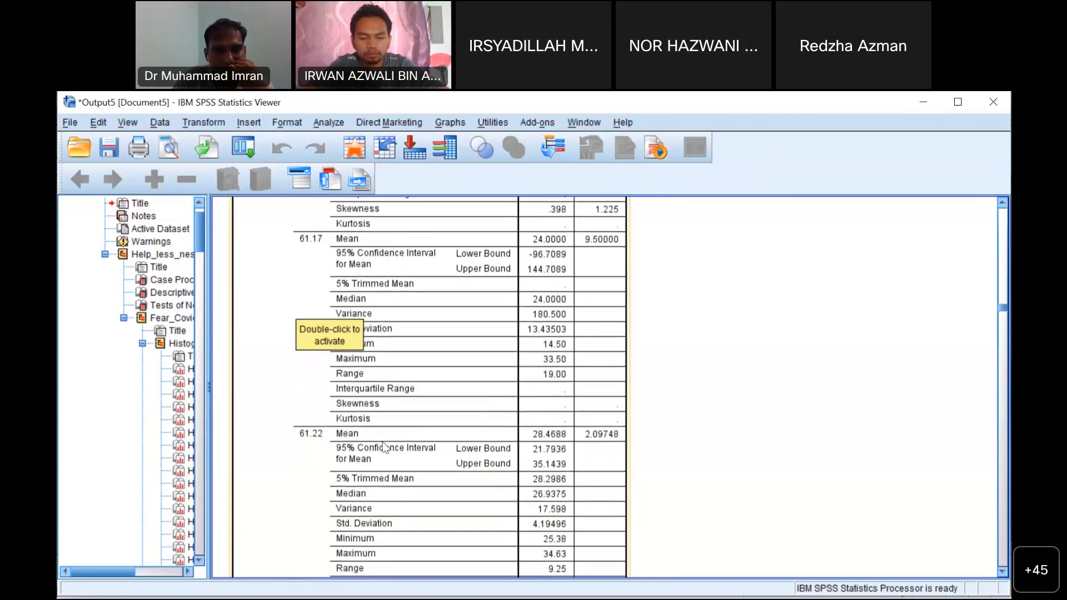
scroll(383, 447, down, 20)
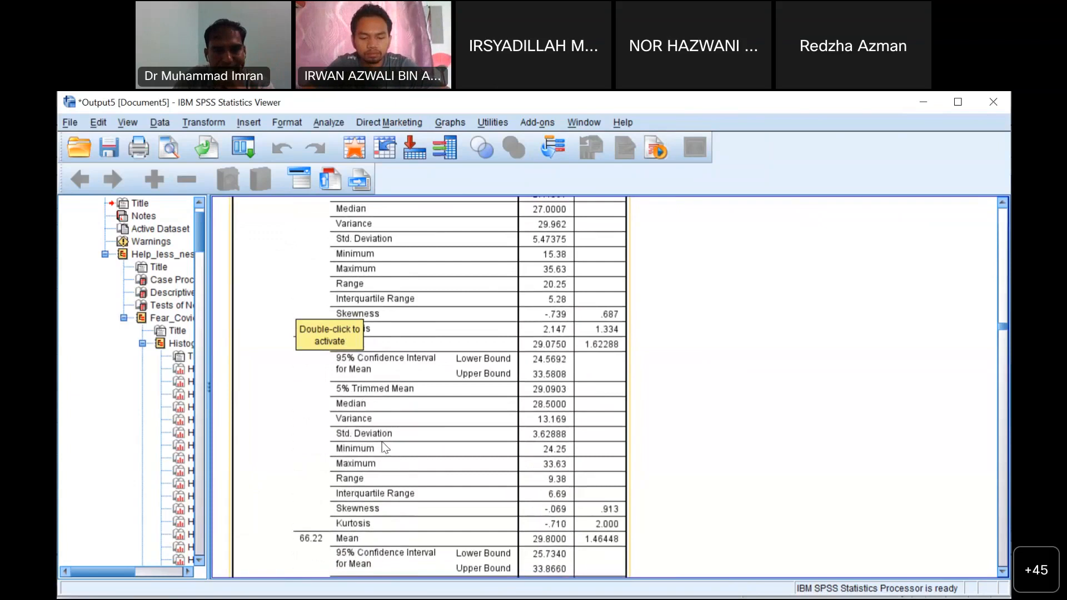
scroll(383, 447, down, 20)
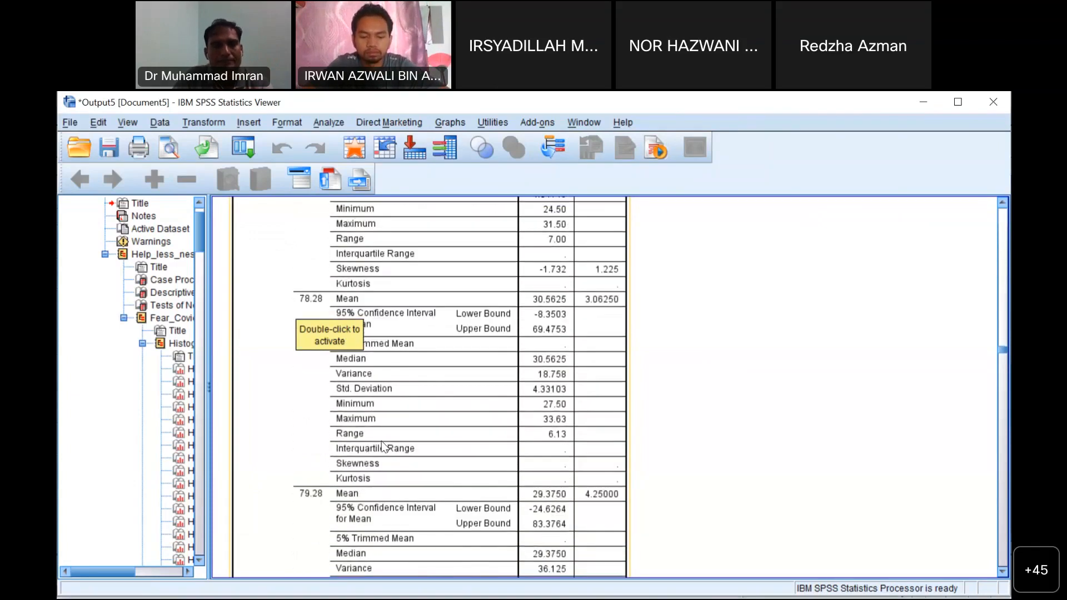
scroll(349, 437, down, 20)
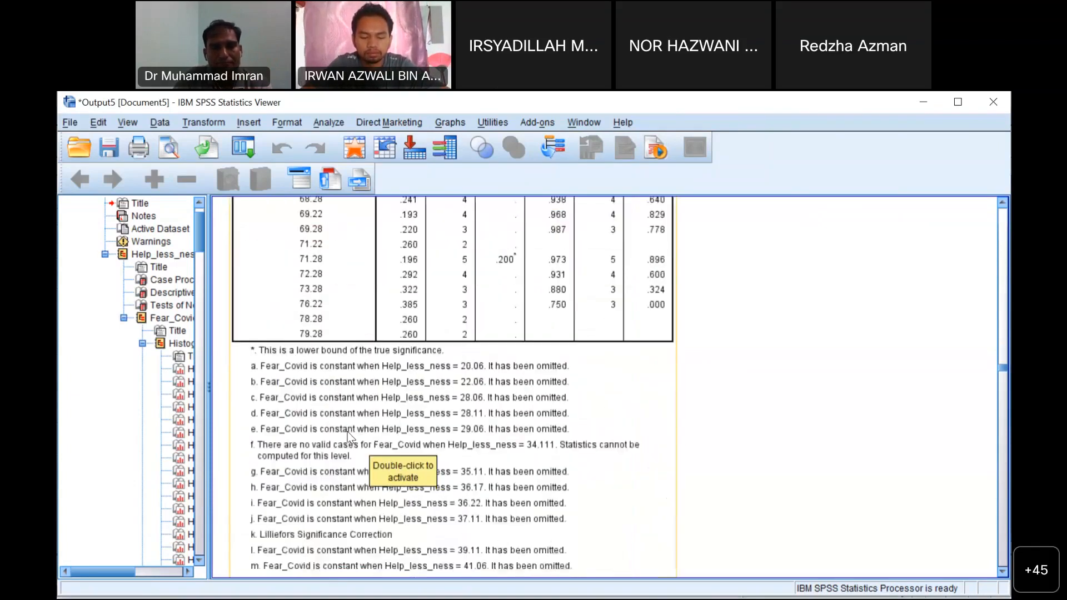
- Examine the Fear_Covid histograms for the individual Help_less_ness levels, from 38.11 through 60.28
scroll(349, 437, down, 20)
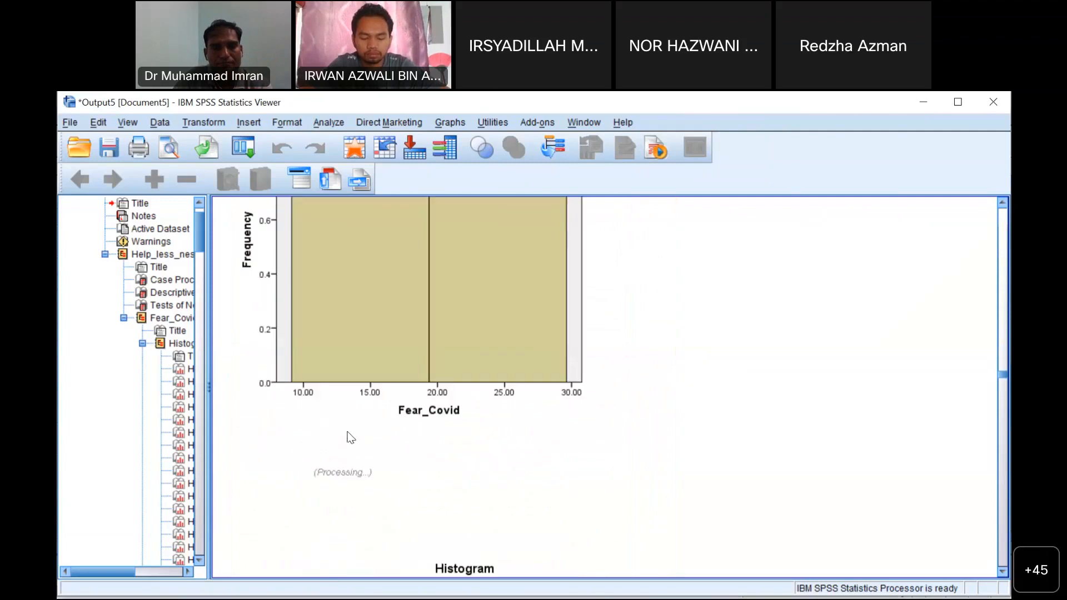
scroll(350, 438, up, 3)
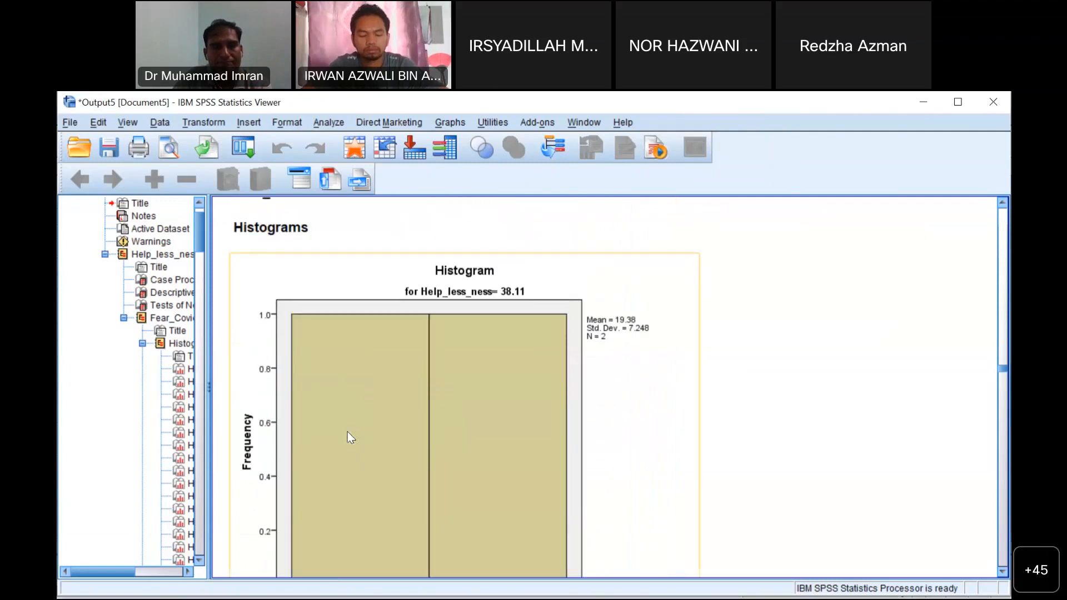
scroll(350, 438, up, 3)
scroll(350, 437, up, 3)
scroll(350, 437, down, 10)
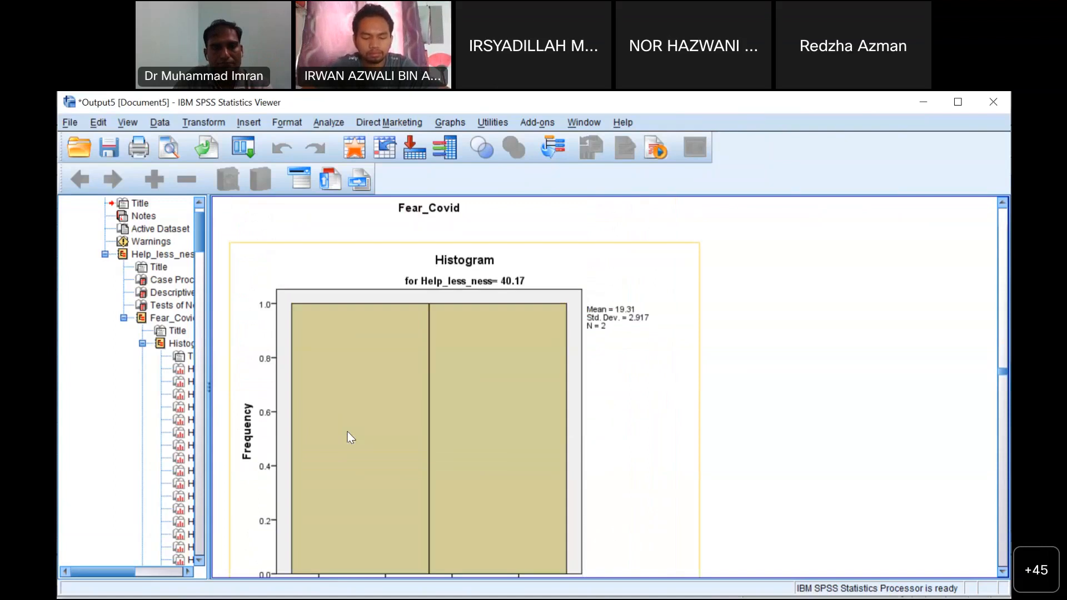
scroll(350, 437, down, 15)
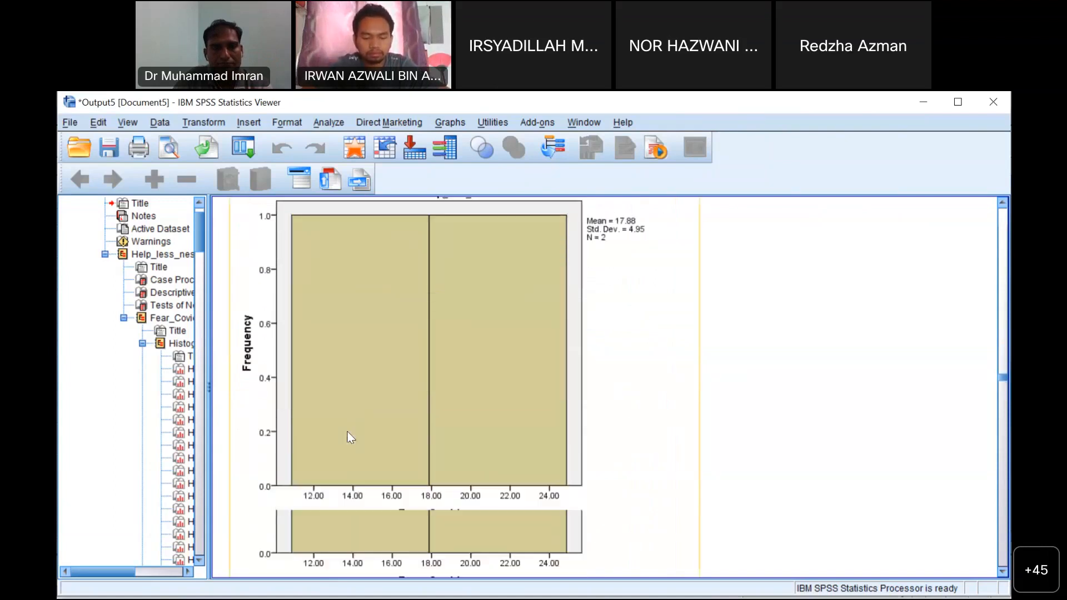
scroll(350, 437, down, 5)
scroll(350, 437, down, 10)
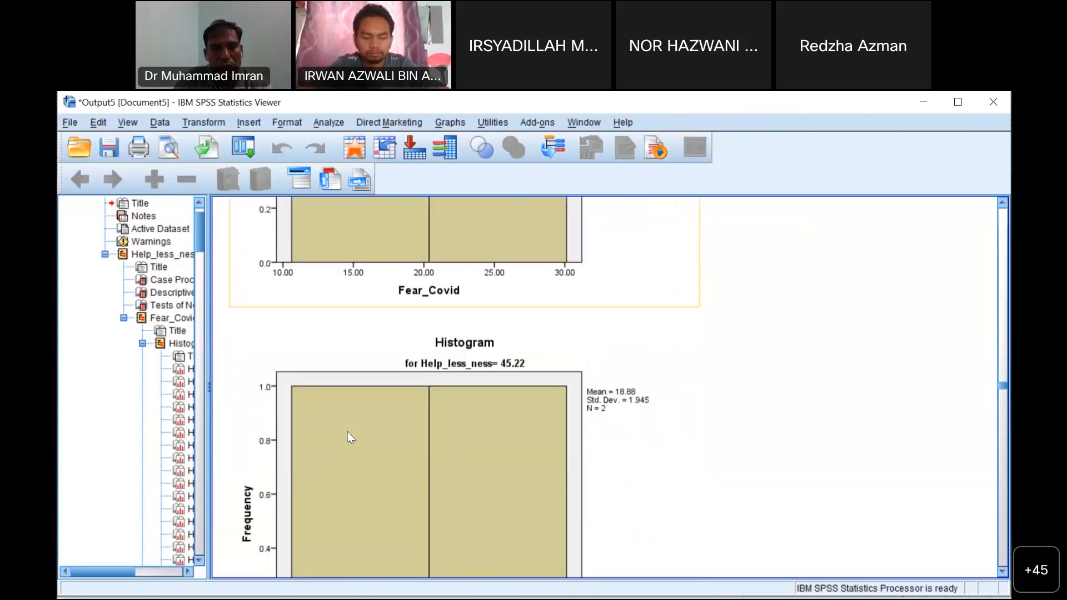
scroll(350, 437, down, 10)
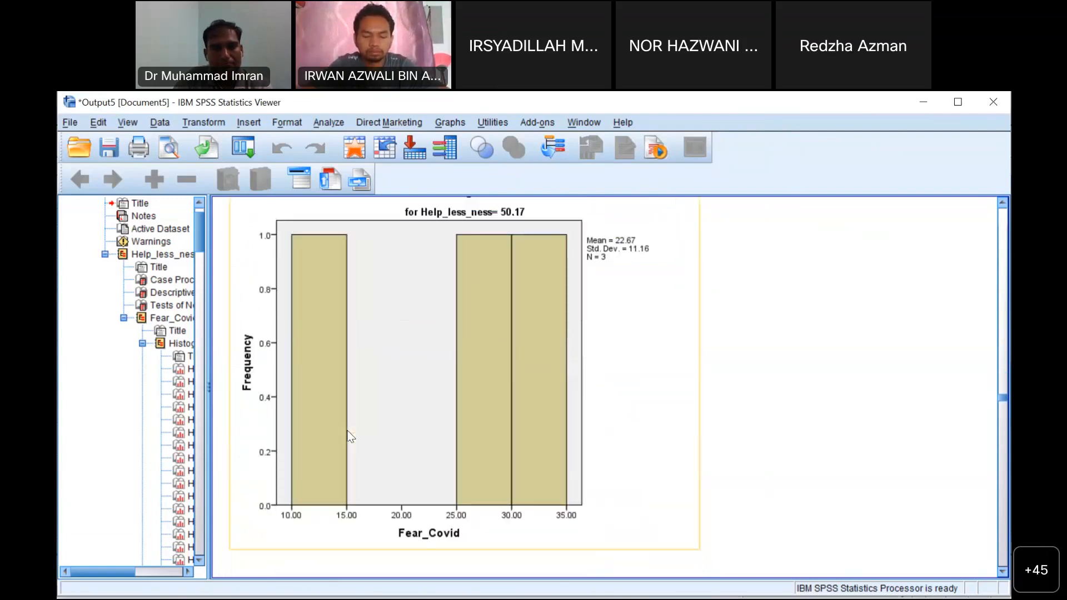
scroll(347, 431, down, 6)
scroll(348, 436, down, 6)
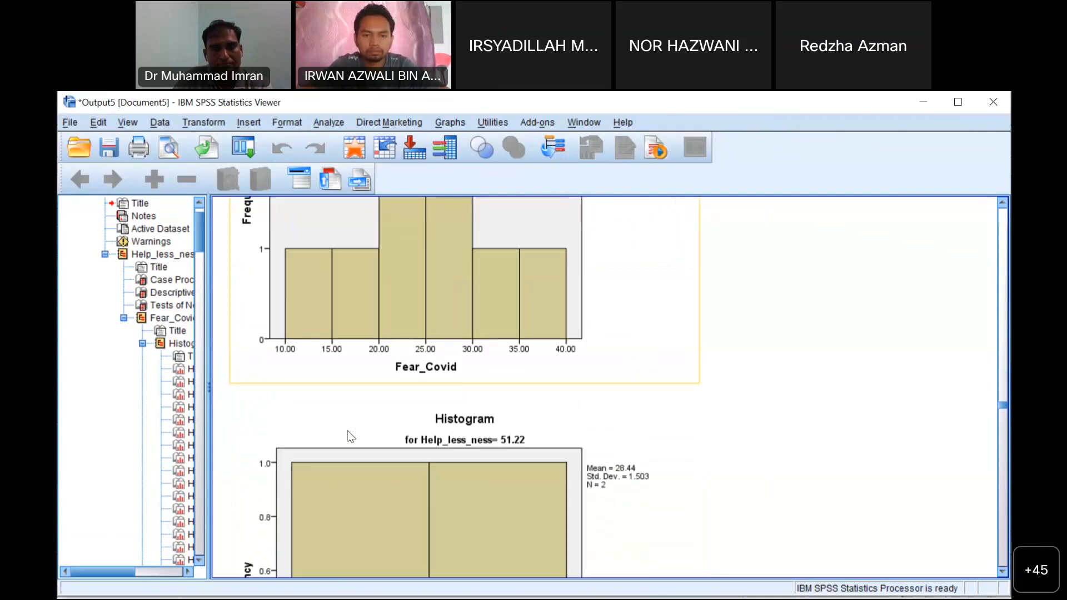
scroll(348, 436, down, 6)
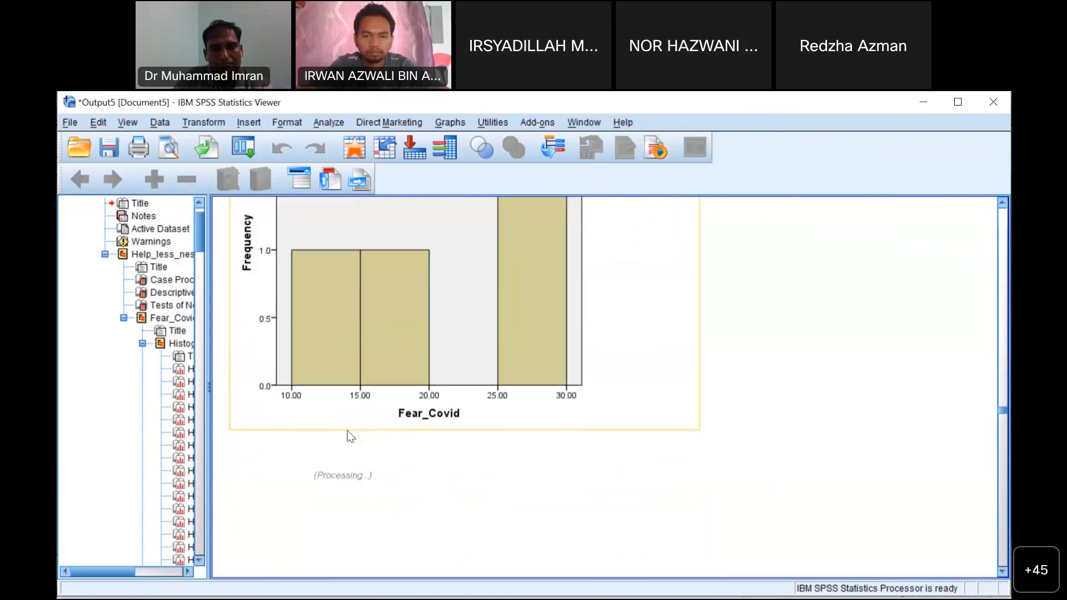
scroll(350, 436, down, 15)
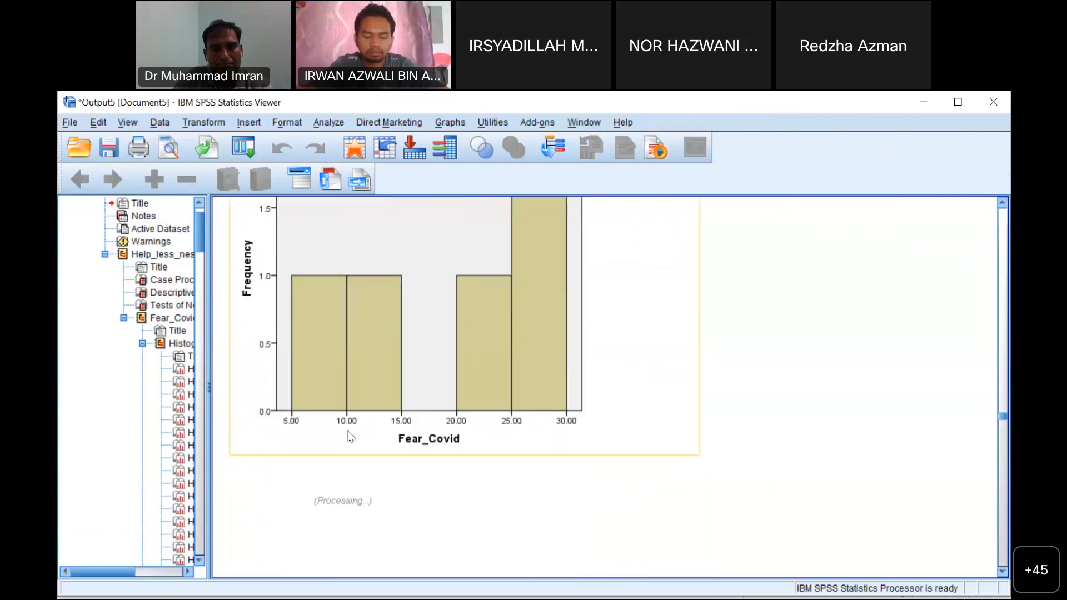
scroll(347, 436, down, 12)
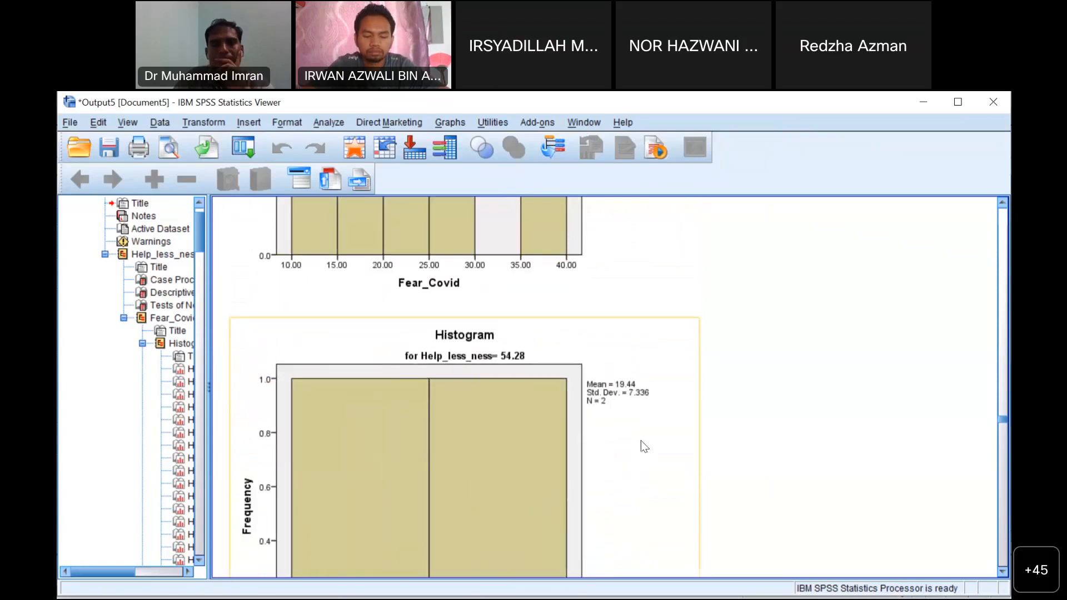
scroll(644, 446, down, 12)
scroll(694, 409, down, 12)
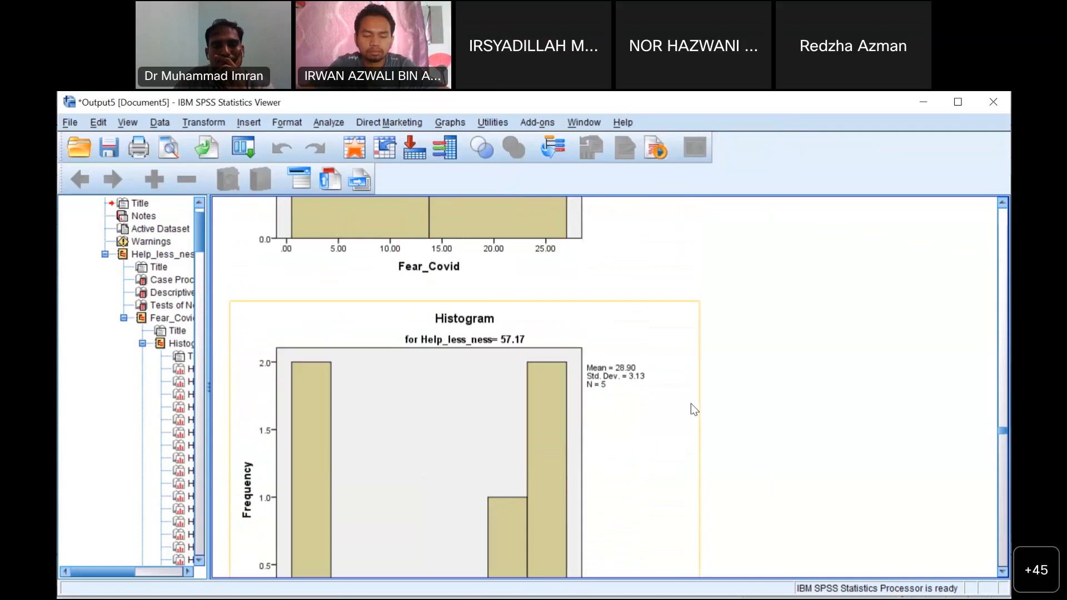
scroll(694, 409, down, 12)
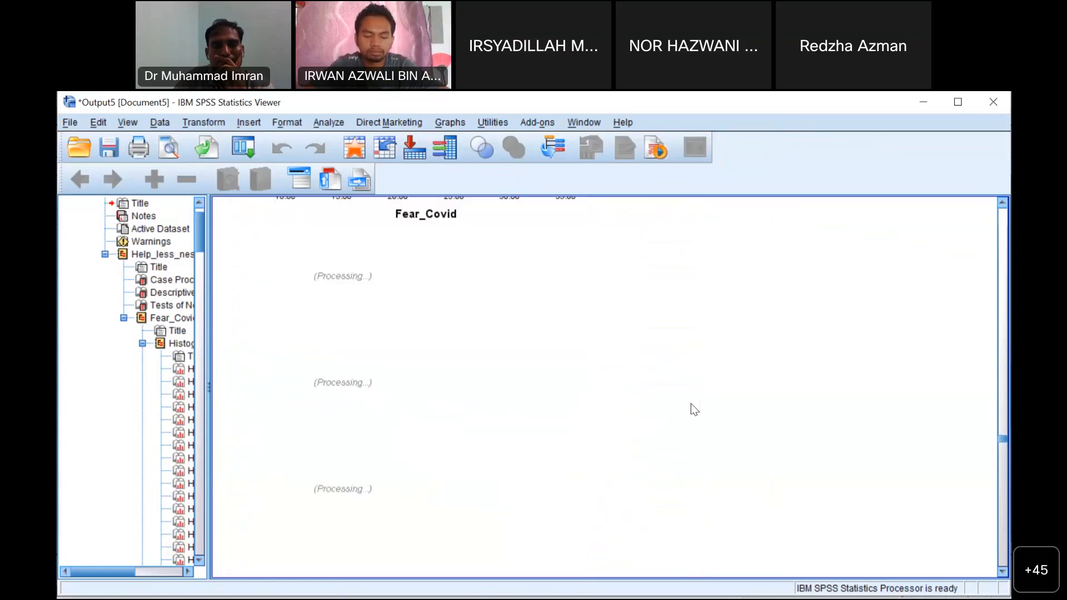
scroll(694, 409, down, 10)
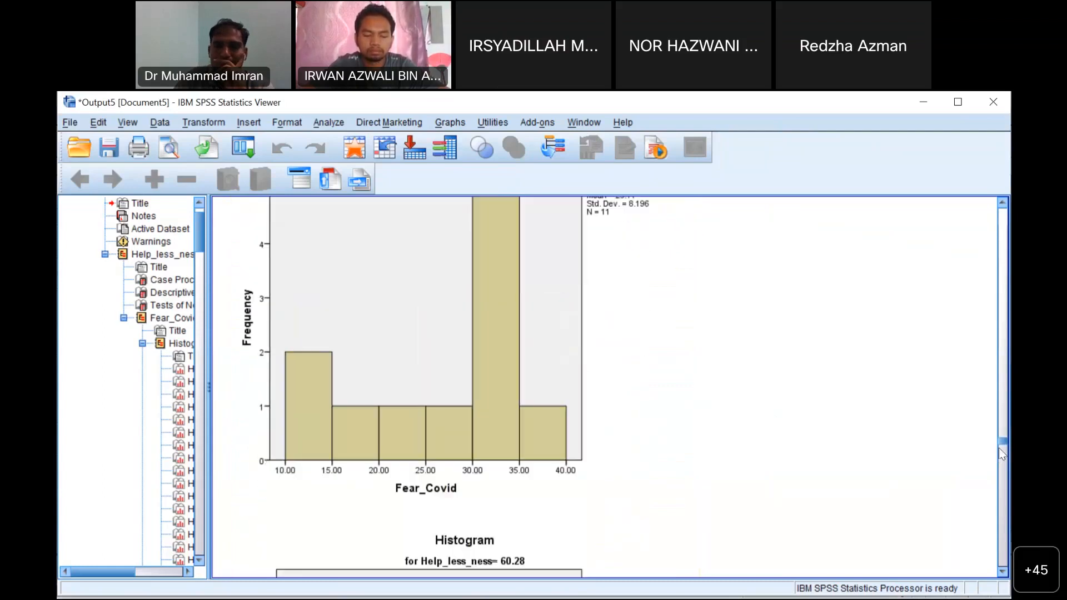
- Examine the Normal Q-Q plots of Fear_Covid, going back from Help_less_ness level 68.28 past level 55.17
drag(1003, 442, 950, 567)
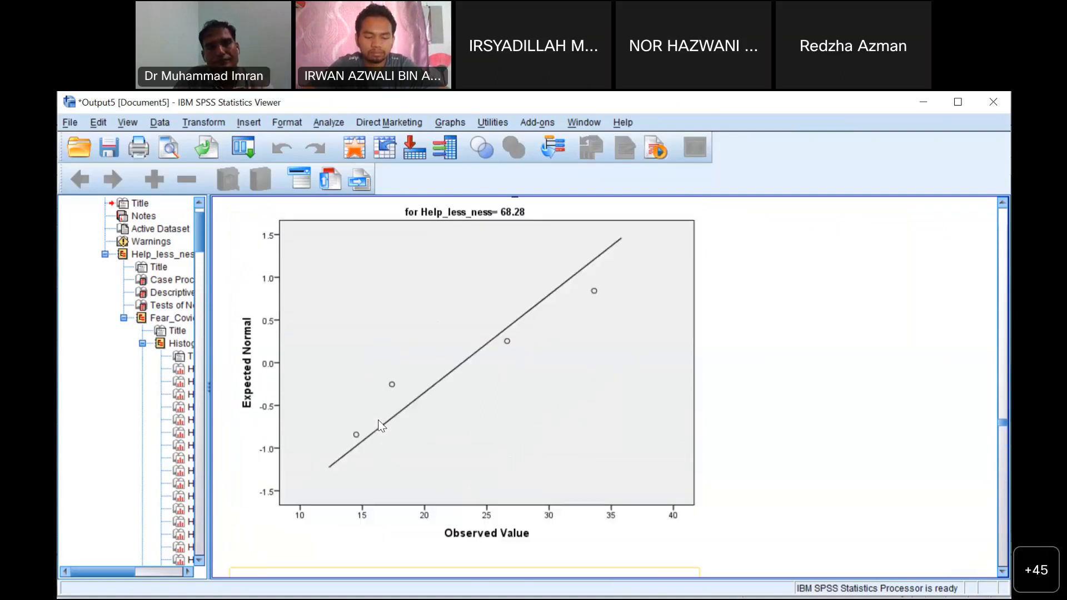
click(448, 398)
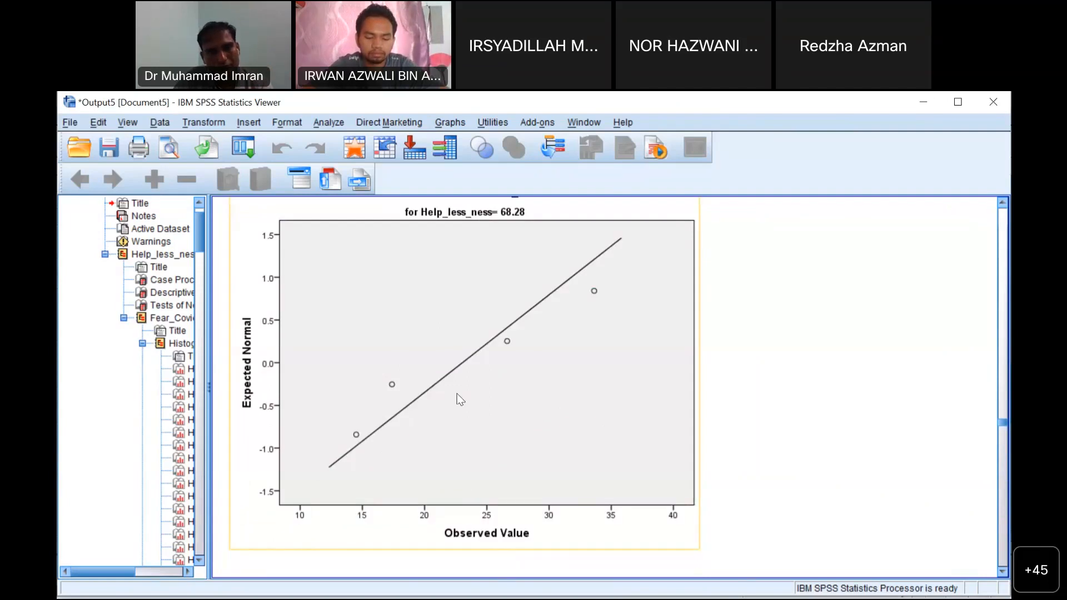
scroll(456, 393, up, 5)
scroll(457, 394, up, 5)
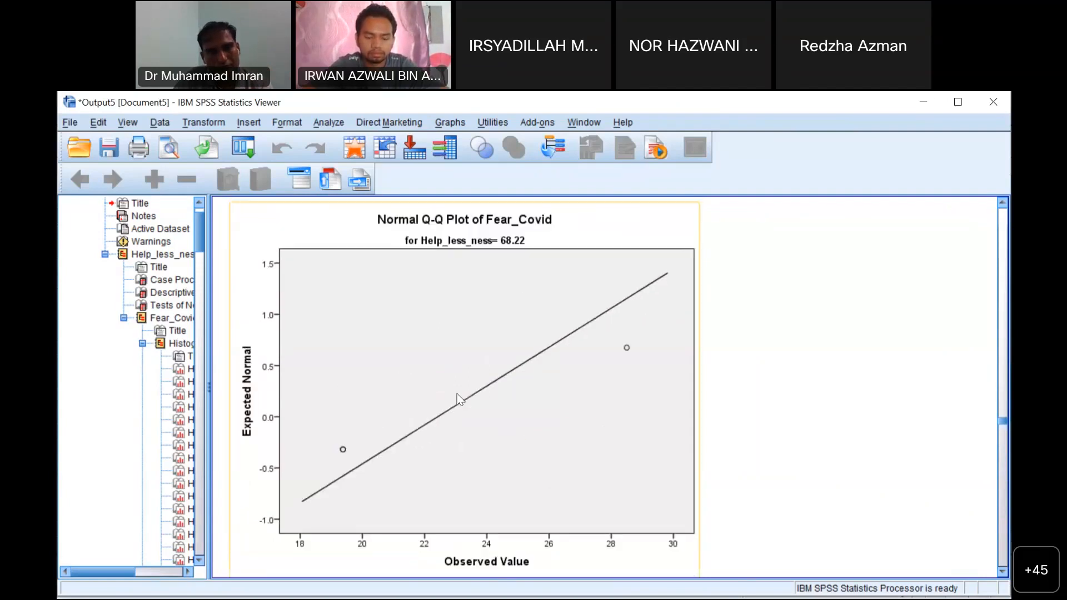
scroll(457, 393, up, 5)
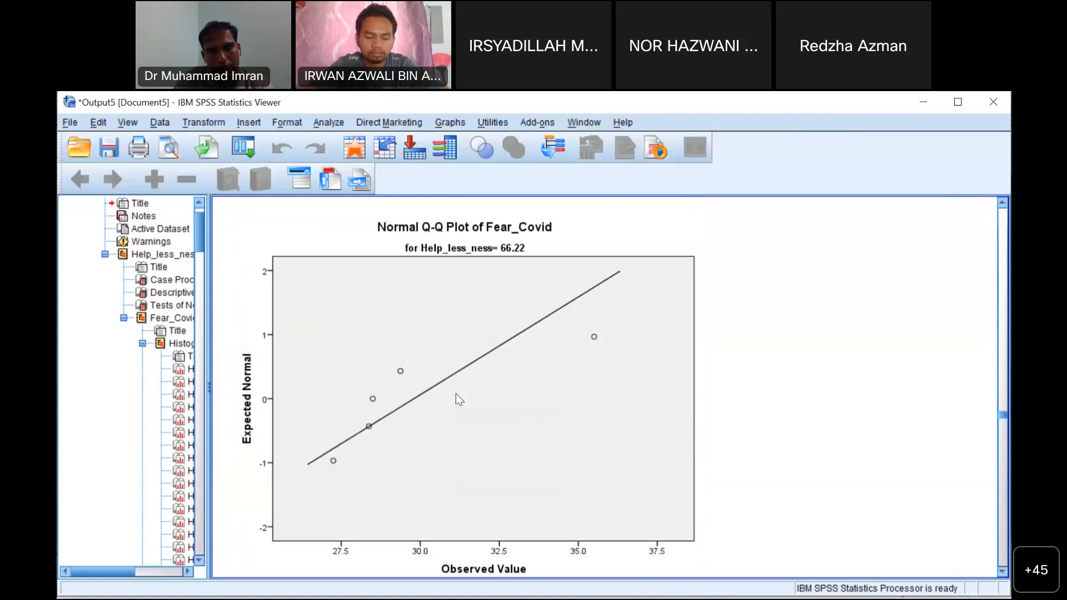
scroll(455, 393, up, 5)
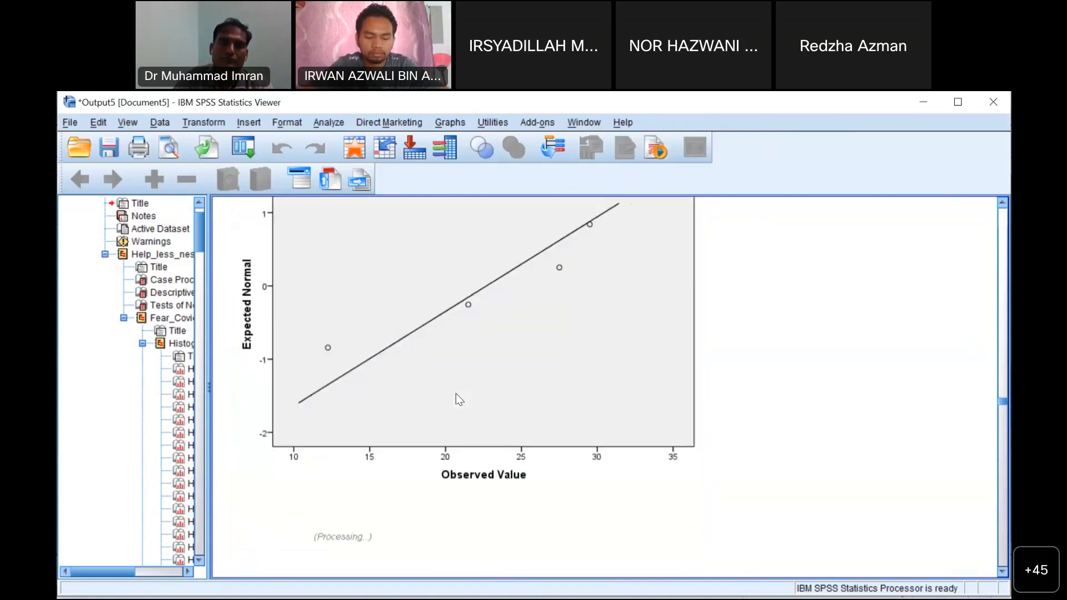
scroll(456, 393, up, 5)
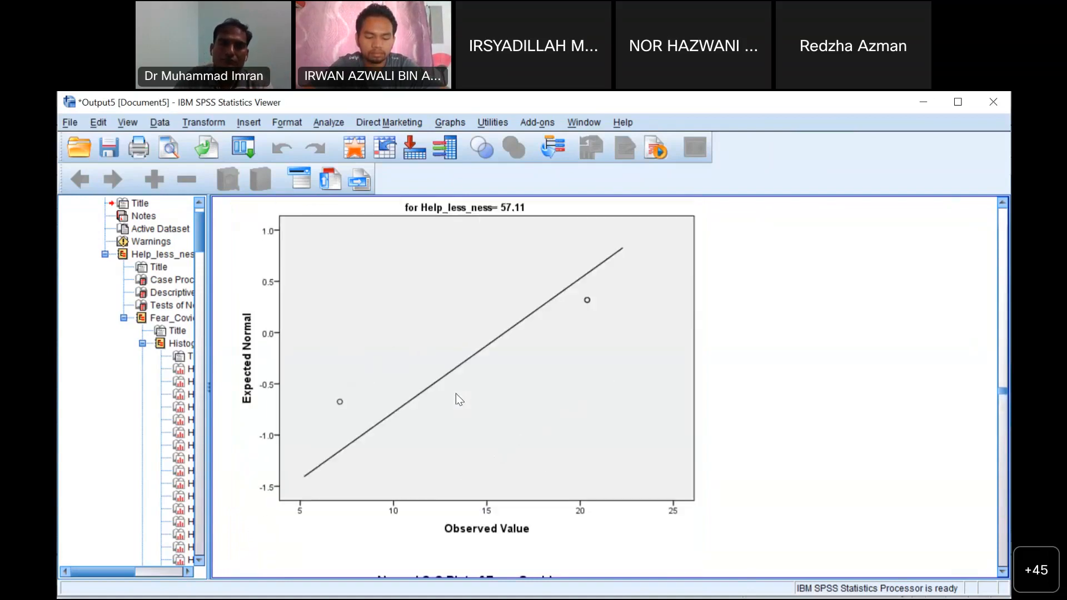
scroll(456, 394, up, 5)
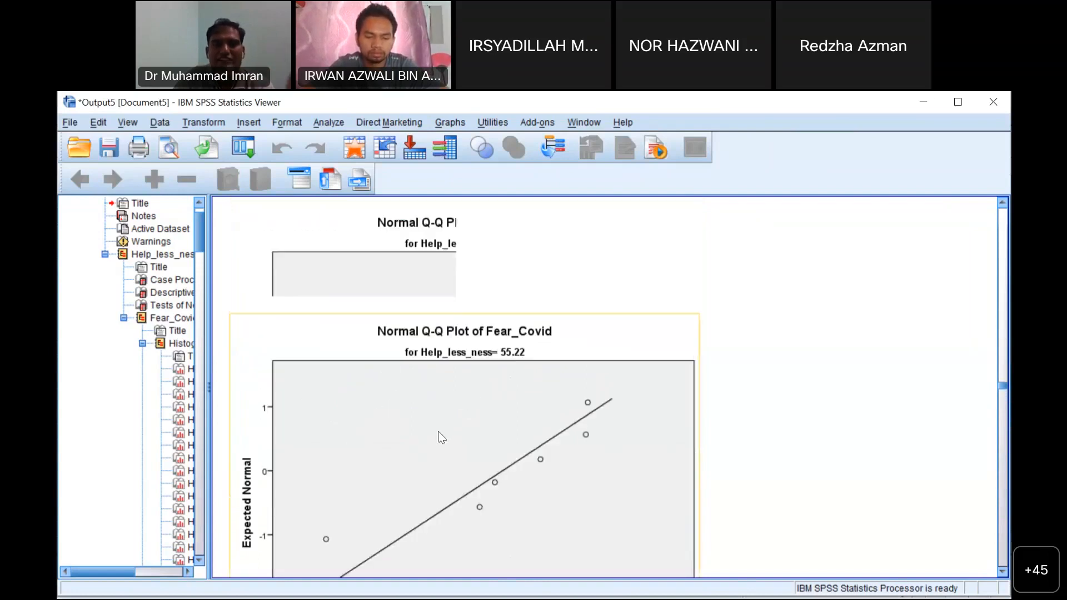
scroll(441, 437, up, 4)
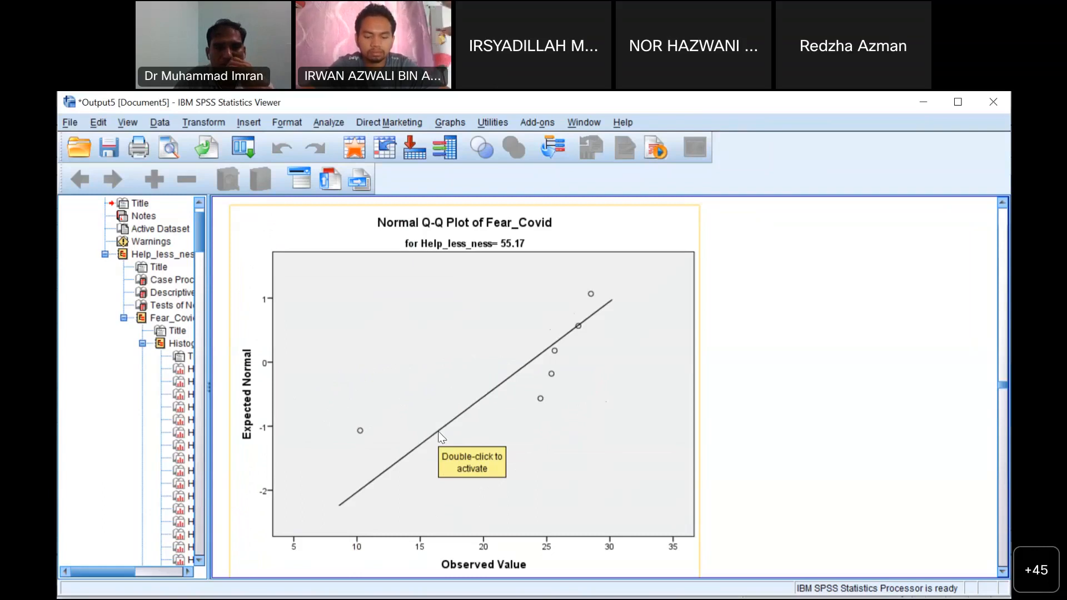
scroll(442, 438, up, 5)
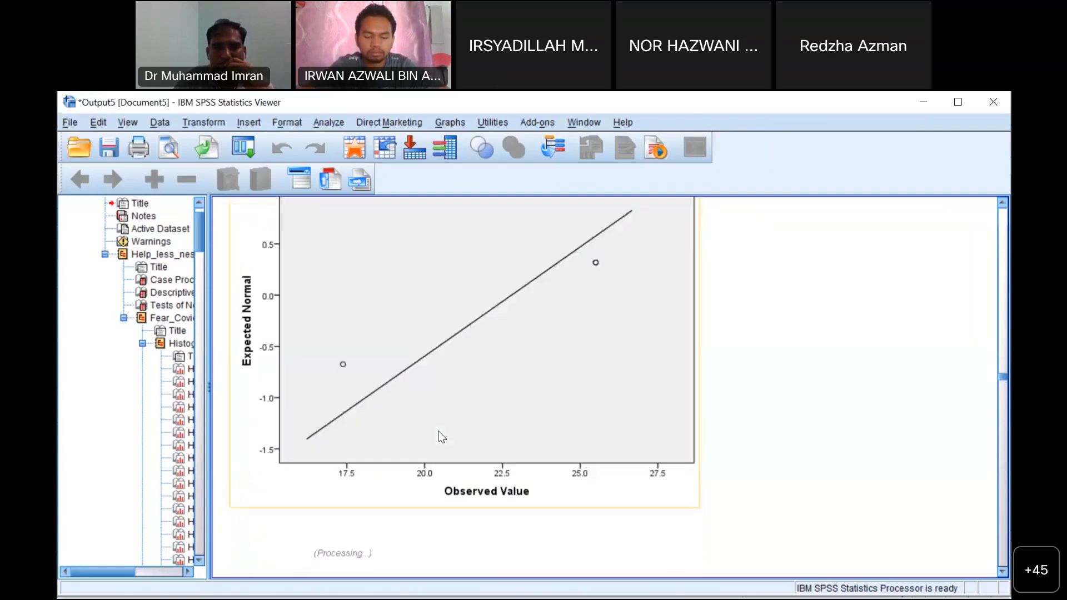
scroll(442, 438, up, 5)
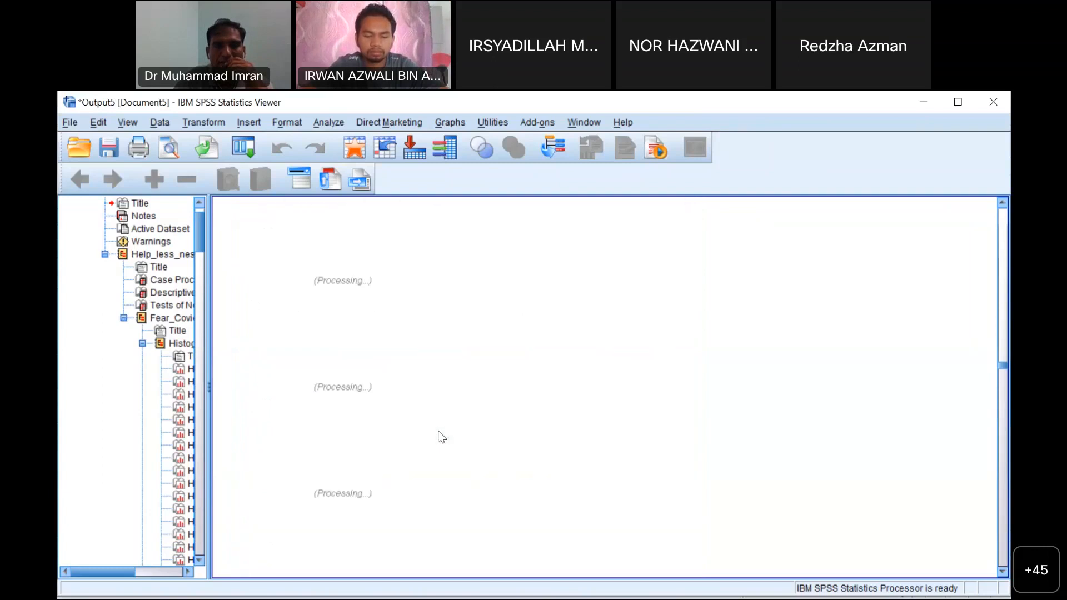
- Look back through the Fear_Covid histograms to Help_less_ness level 65.28 and close the Explore output without saving it
scroll(442, 438, up, 7)
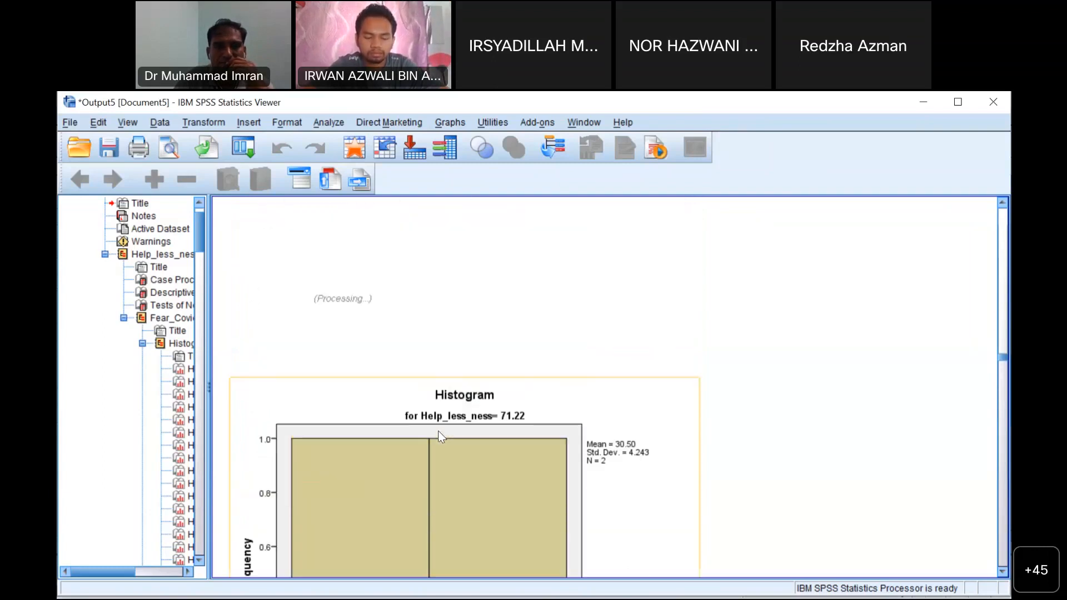
scroll(441, 437, up, 6)
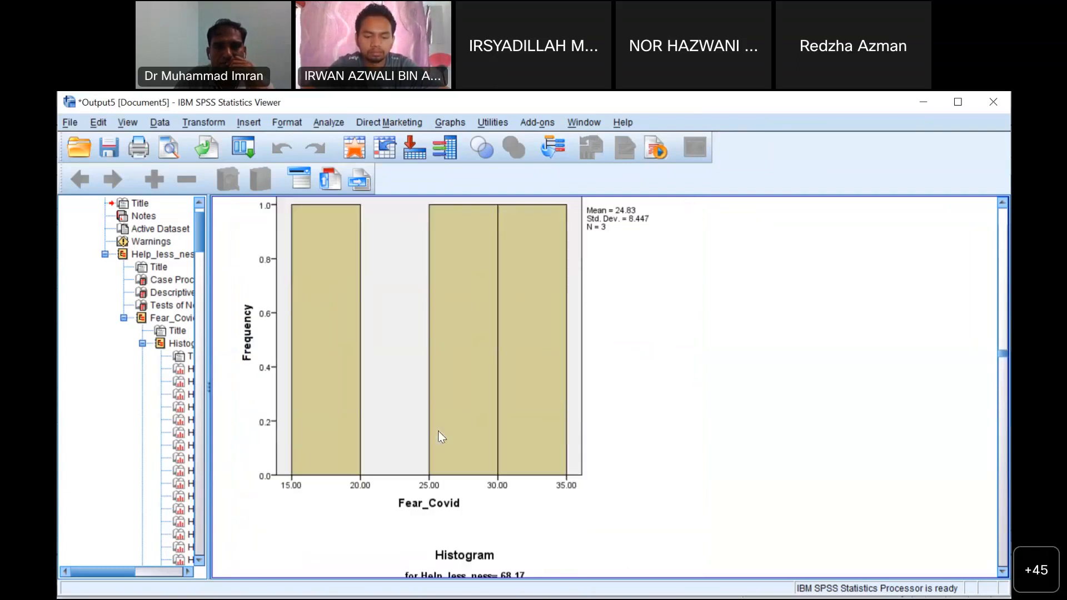
scroll(441, 438, up, 5)
click(992, 104)
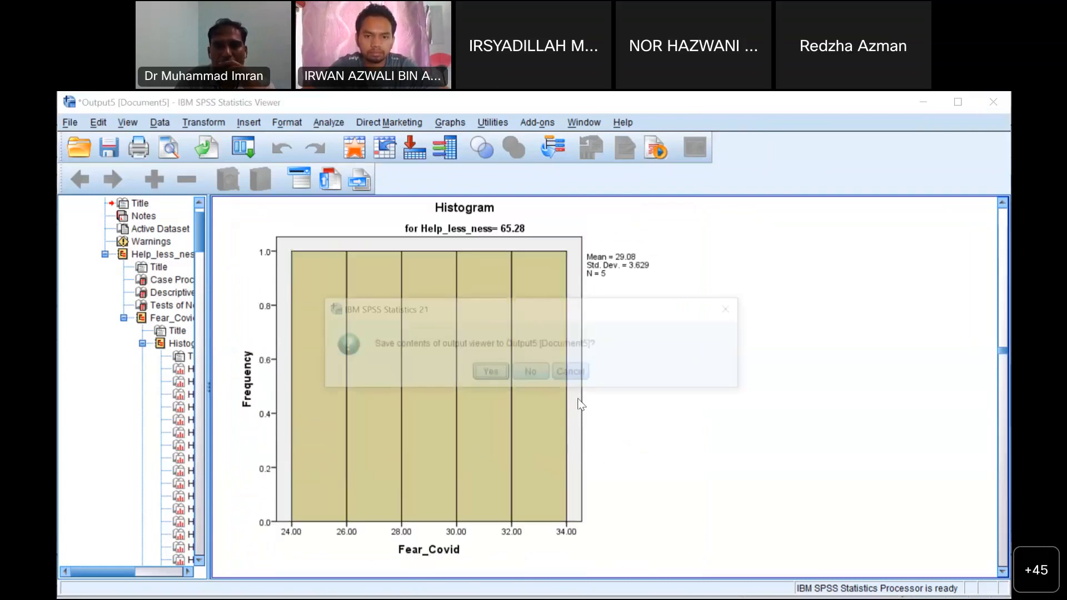
click(530, 371)
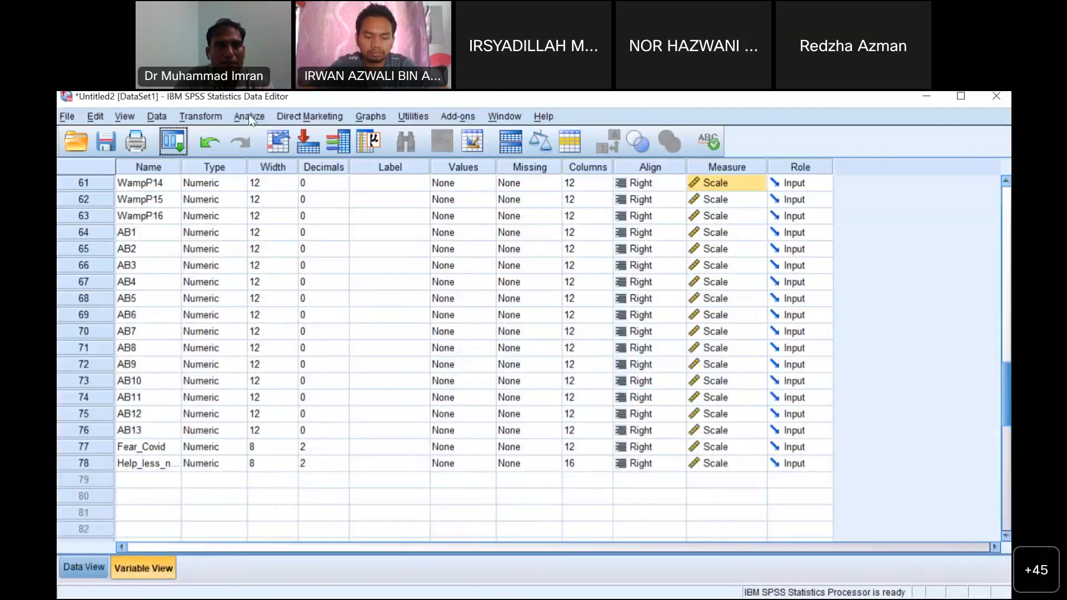
- Start a Descriptives analysis with Fear_Covid and Help_less_ness as its variables
click(248, 115)
mouse_move(297, 152)
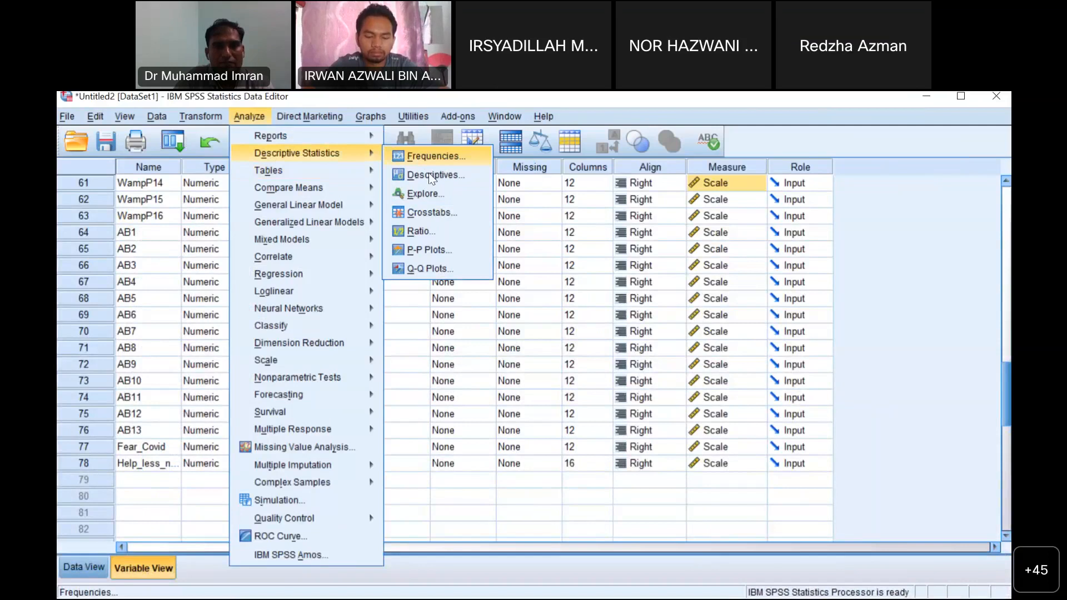
click(432, 175)
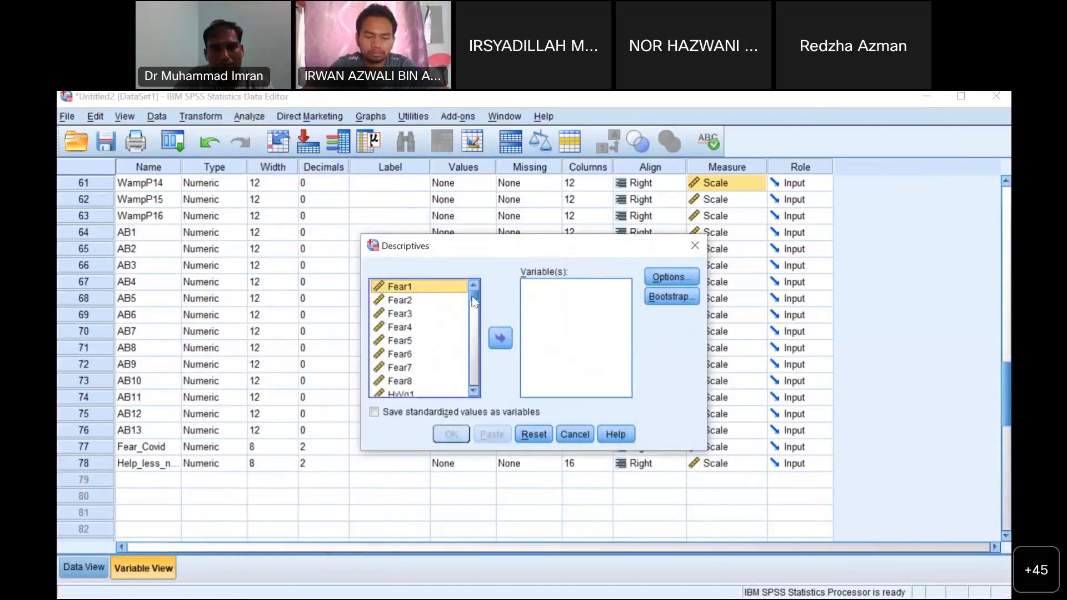
drag(474, 302, 474, 389)
click(423, 380)
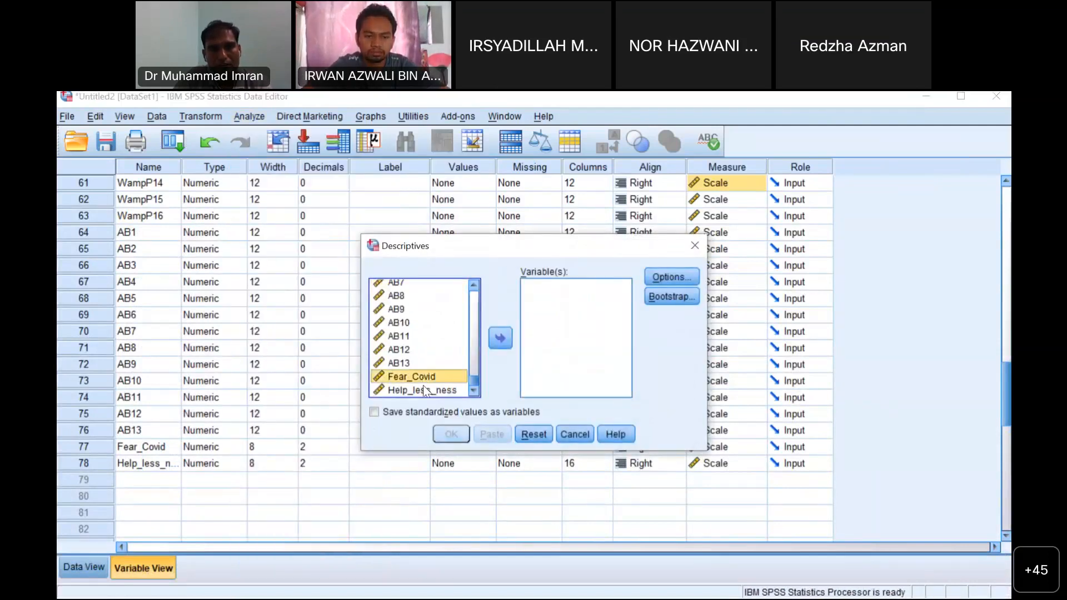
shift+click(426, 391)
click(500, 337)
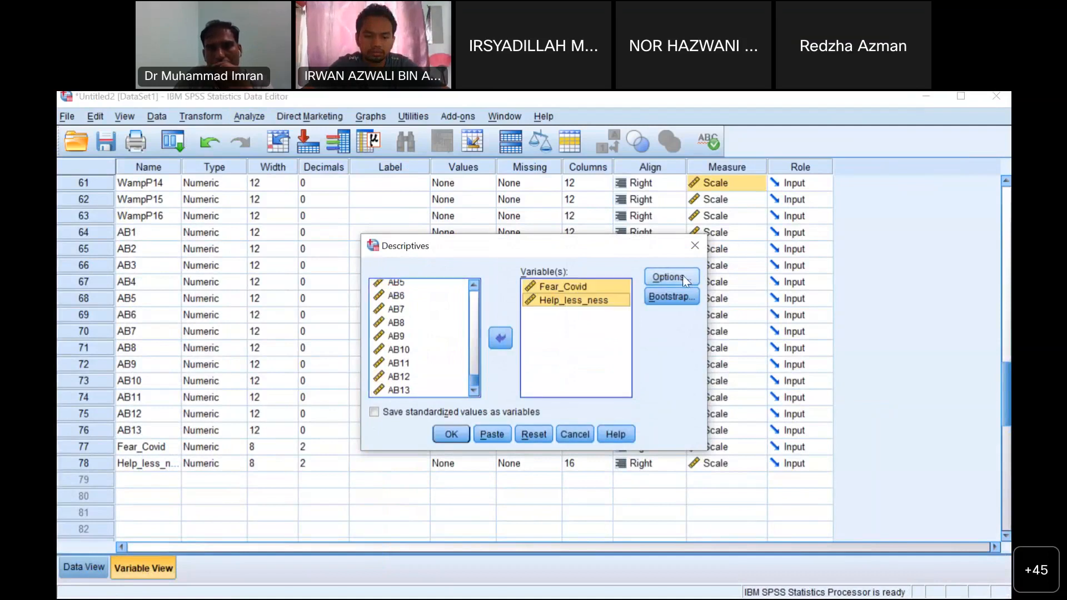
- Add kurtosis and skewness to the requested statistics and run the Descriptives analysis
click(683, 276)
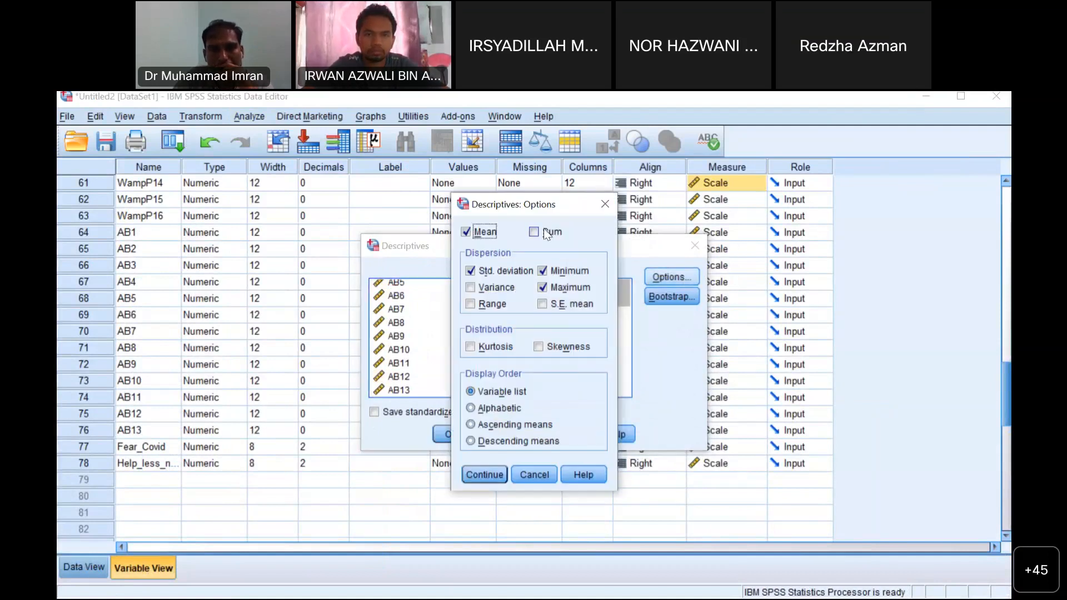
click(472, 345)
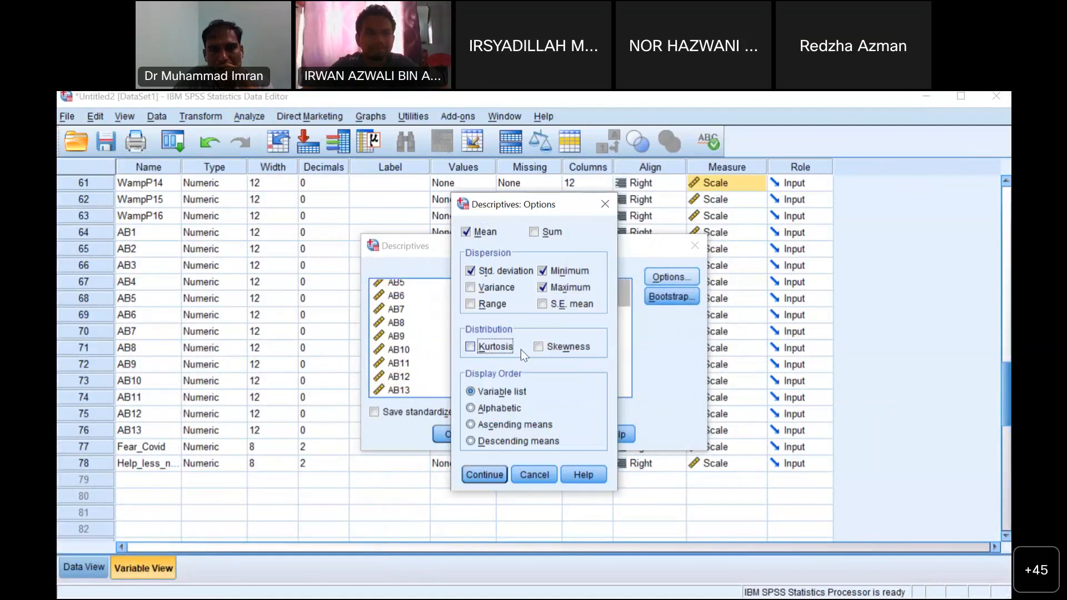
click(538, 345)
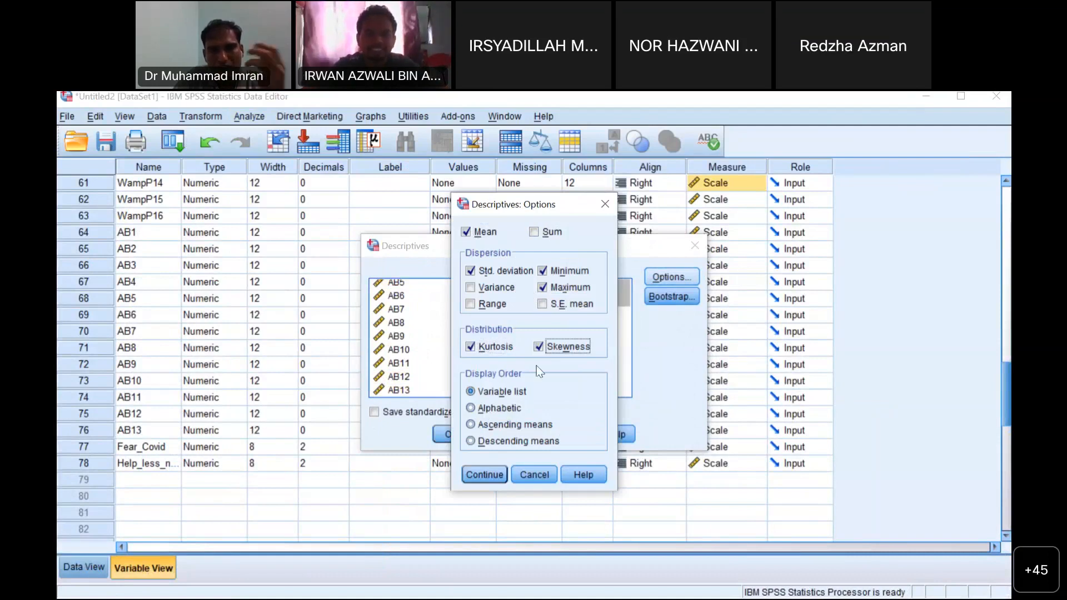
click(487, 475)
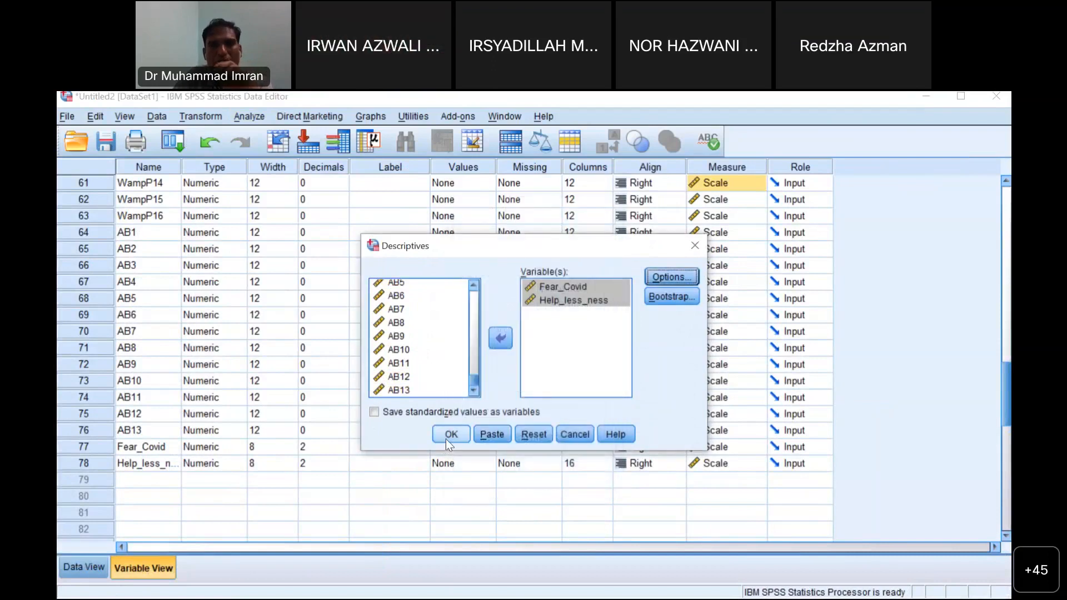
click(449, 434)
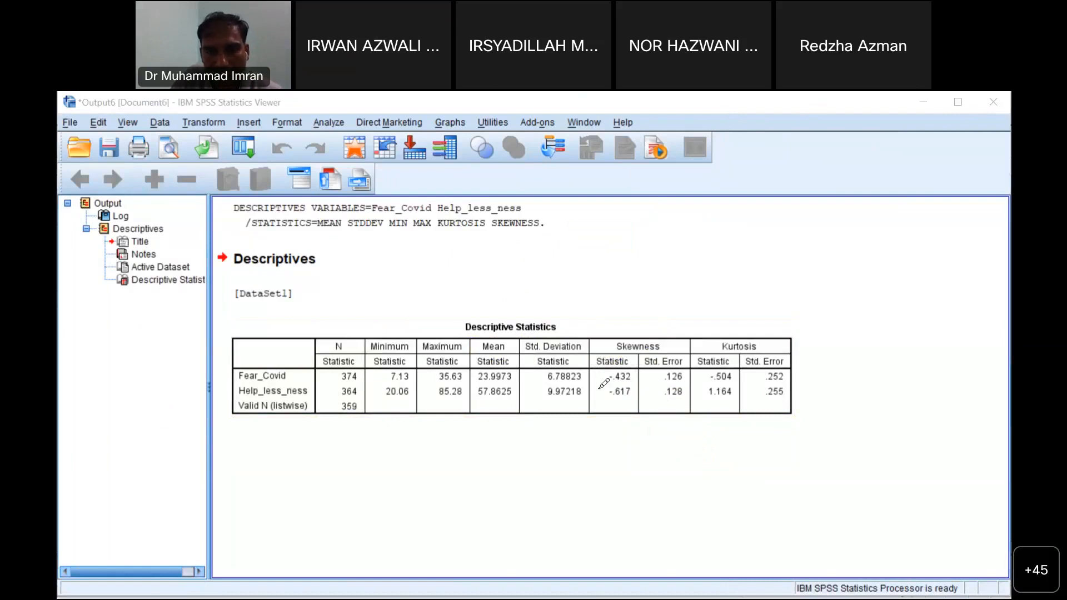
- Mark the two variable rows and the Fear_Covid skewness, and handwrite the ratio .432/.126 = beside the Descriptive Statistics table
mouse_move(228, 375)
mouse_down()
mouse_move(247, 373)
mouse_move(236, 396)
mouse_up()
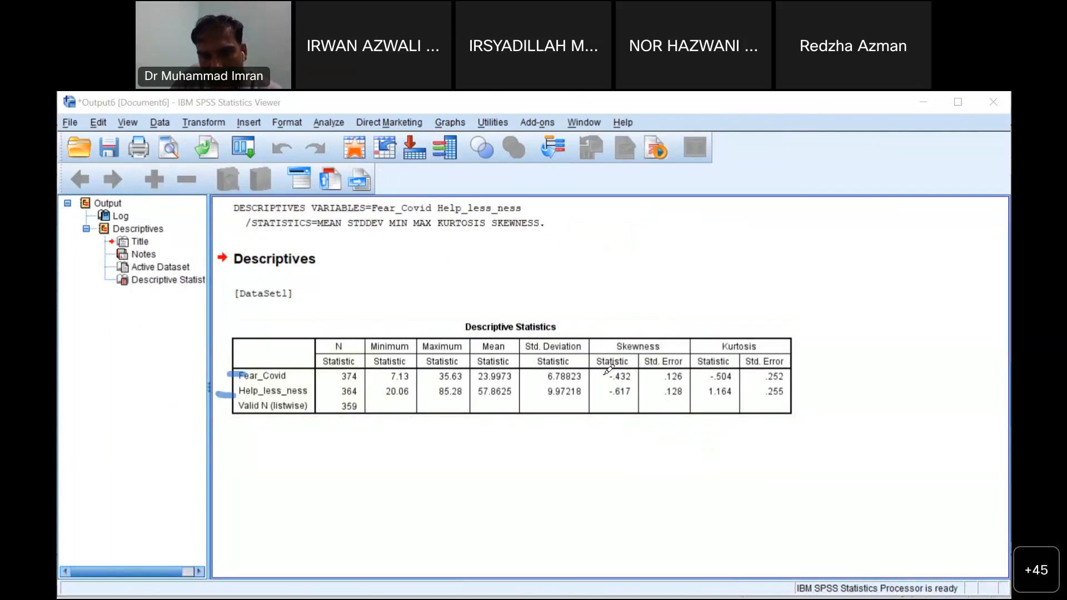
drag(597, 375, 636, 346)
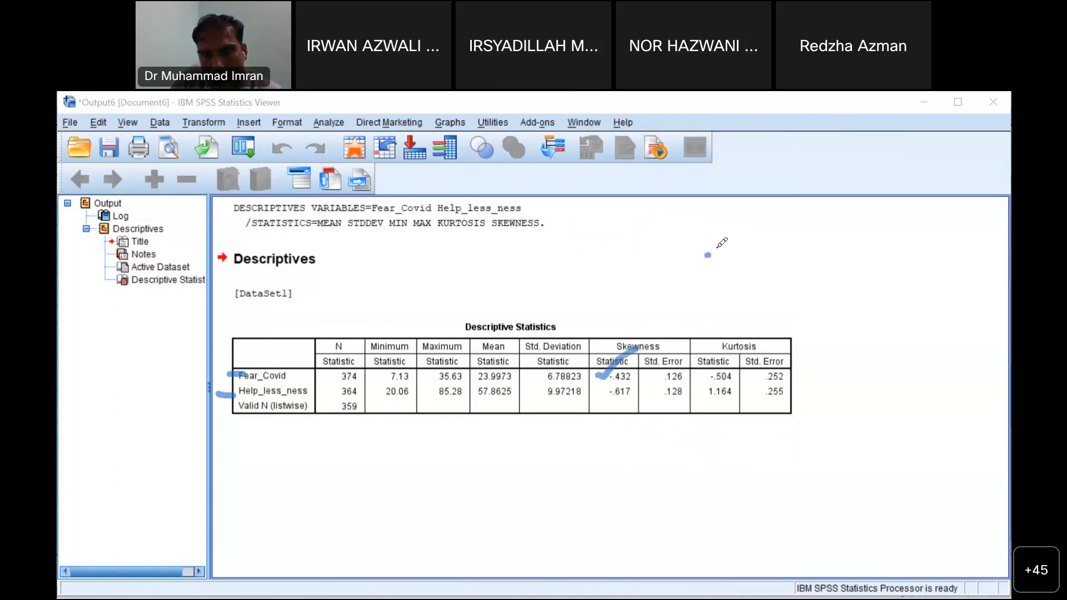
mouse_move(715, 243)
mouse_down()
mouse_move(743, 257)
mouse_move(731, 279)
mouse_move(787, 261)
mouse_move(789, 291)
mouse_up()
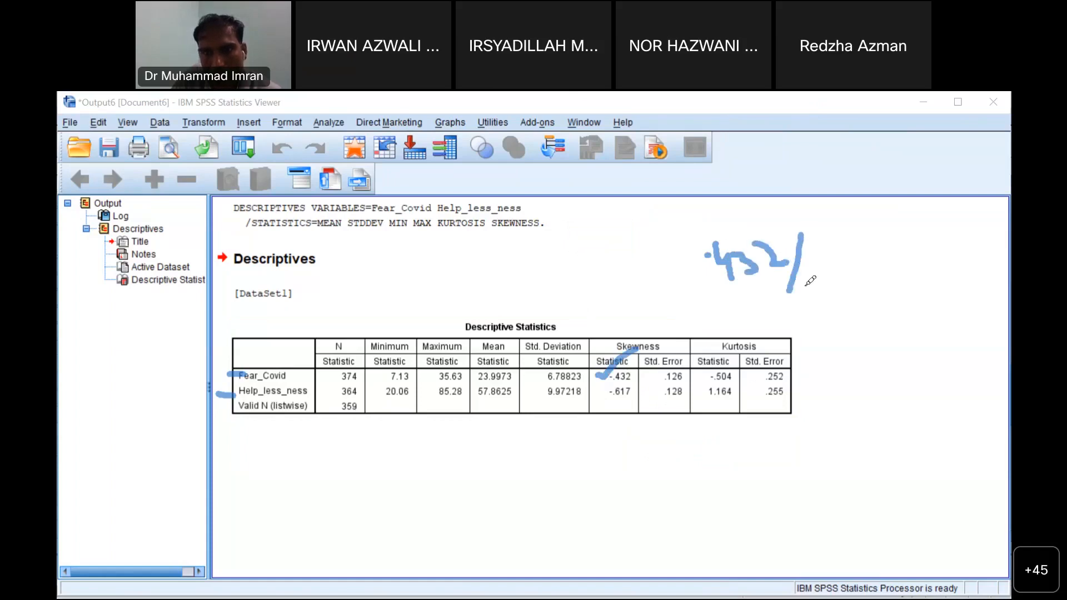
click(817, 256)
mouse_move(836, 236)
mouse_down()
mouse_move(841, 272)
mouse_move(891, 244)
mouse_move(903, 255)
mouse_move(892, 242)
mouse_up()
mouse_move(849, 302)
mouse_down()
mouse_move(877, 294)
mouse_move(882, 304)
mouse_up()
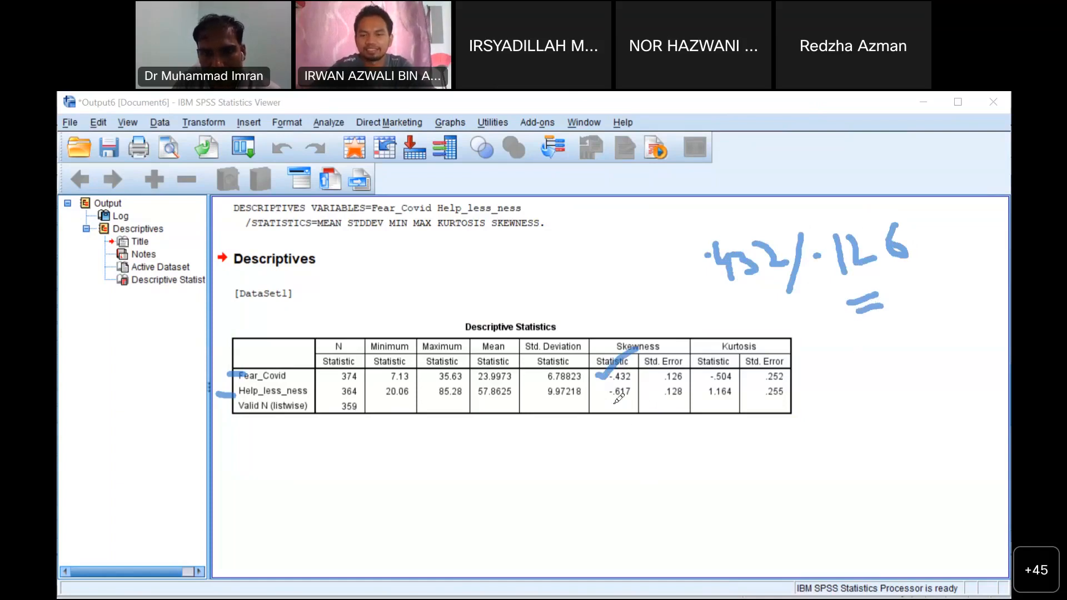
- Tick the Help_less_ness skewness and handwrite its ratio to the standard error, .617/.128 =, below the table
drag(596, 391, 612, 380)
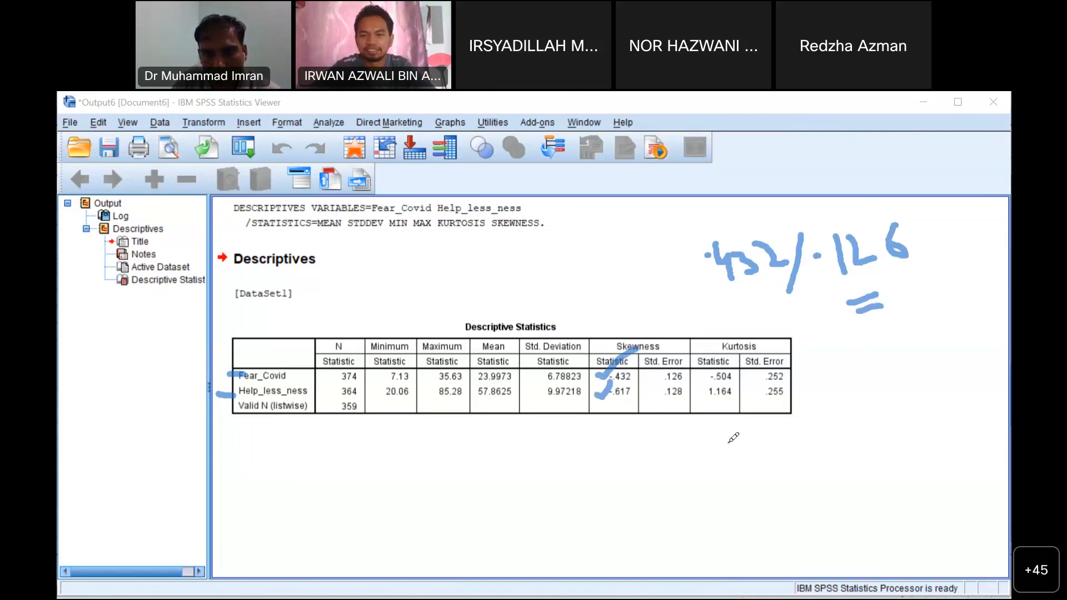
click(734, 444)
mouse_move(763, 434)
mouse_down()
mouse_move(750, 449)
mouse_move(776, 449)
mouse_move(790, 427)
mouse_move(789, 457)
mouse_up()
drag(807, 416, 806, 453)
click(821, 431)
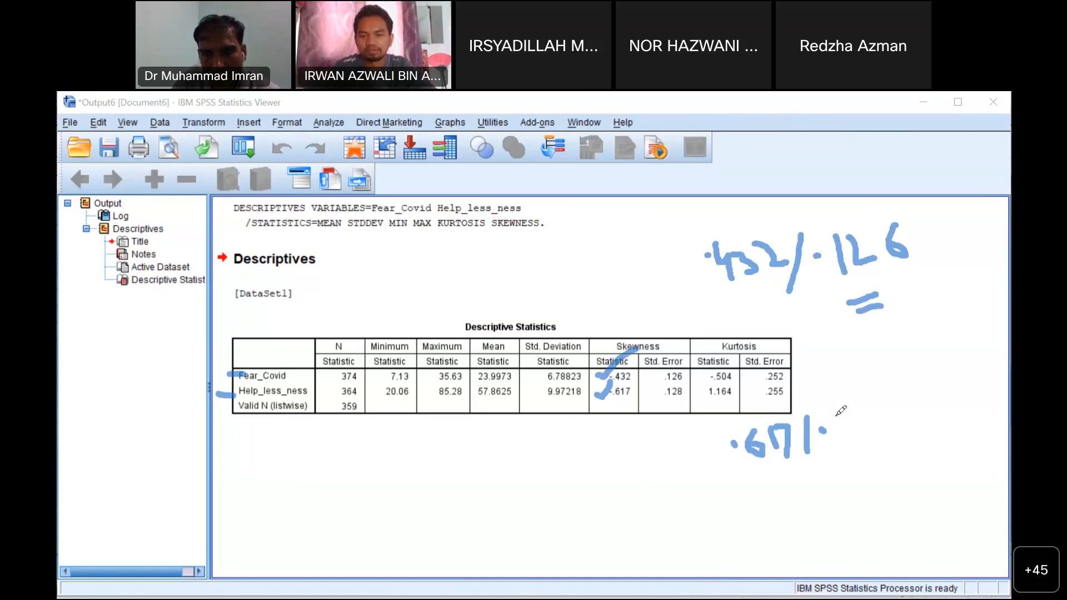
mouse_move(839, 421)
mouse_down()
mouse_move(843, 443)
mouse_move(878, 440)
mouse_up()
click(849, 414)
mouse_move(883, 399)
mouse_down()
mouse_move(890, 434)
mouse_move(882, 401)
mouse_move(931, 420)
mouse_up()
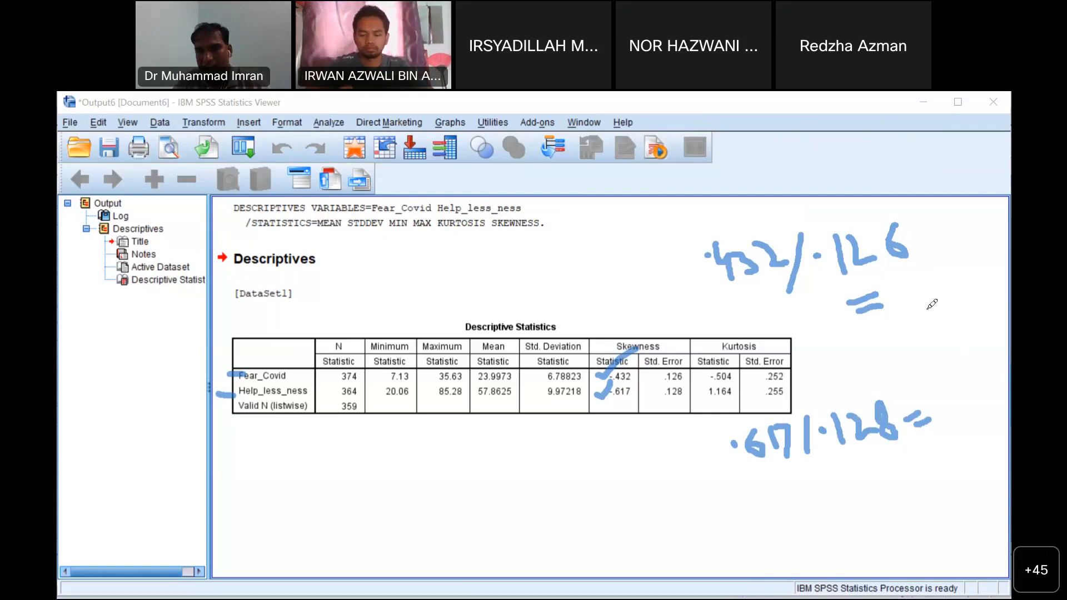
- Handwrite the results of the two skewness ratios, 3.4 for Fear_Covid and 4.8 for Help_less_ness
mouse_move(893, 280)
mouse_down()
mouse_move(914, 290)
mouse_move(900, 305)
mouse_up()
click(919, 287)
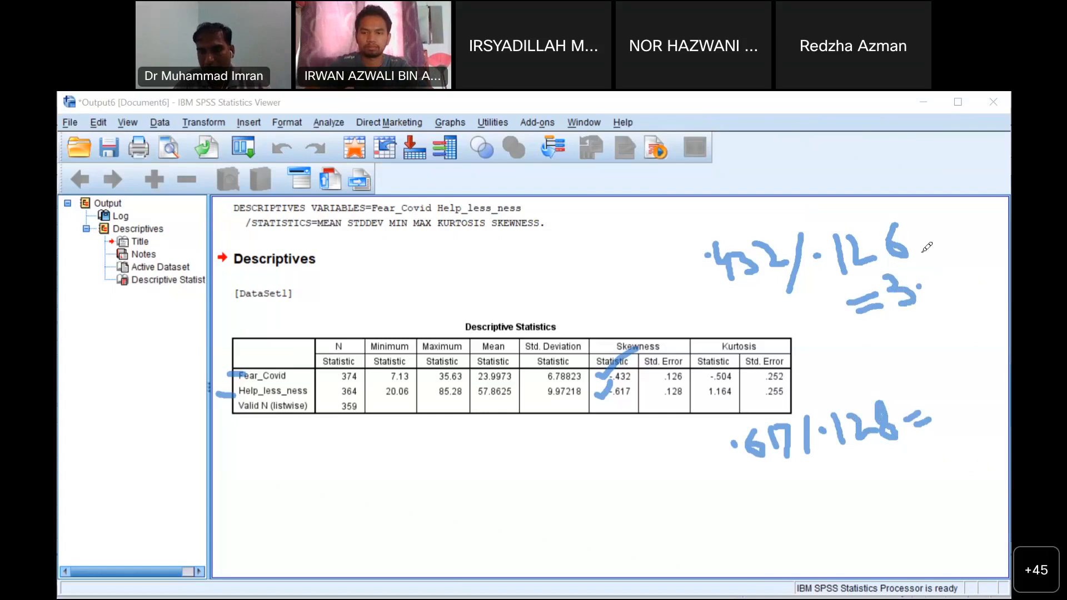
drag(941, 257, 953, 277)
drag(952, 263, 959, 296)
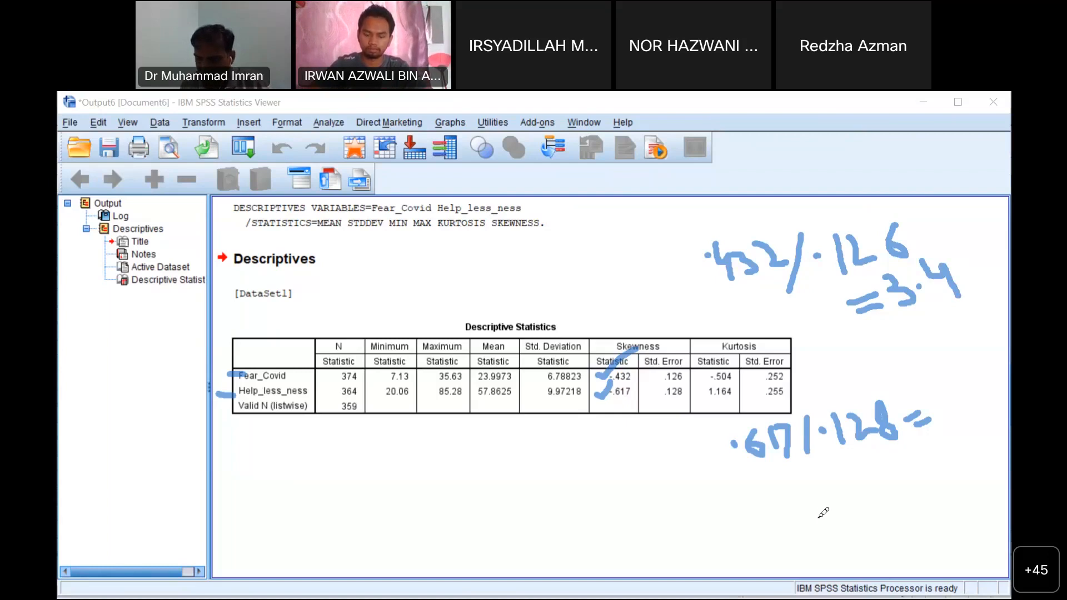
mouse_move(946, 387)
mouse_down()
mouse_move(971, 416)
mouse_move(983, 389)
mouse_move(999, 392)
mouse_up()
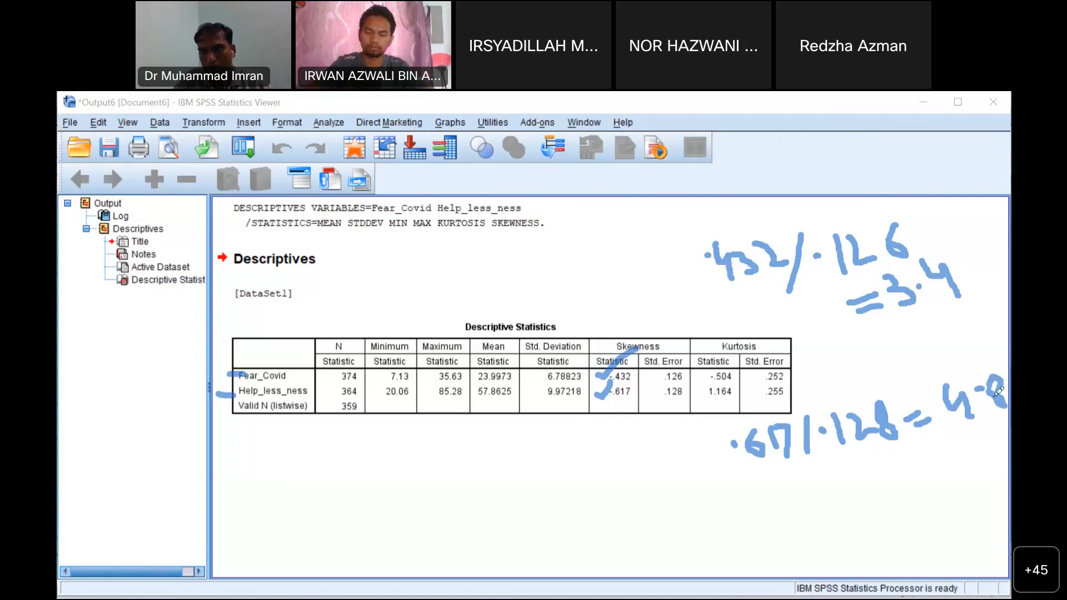
- Underline the 3.4 result, handwrite the ±2 cut-off beneath it and tick both skewness ratios
mouse_move(894, 319)
mouse_down()
mouse_move(947, 311)
mouse_move(1008, 272)
mouse_up()
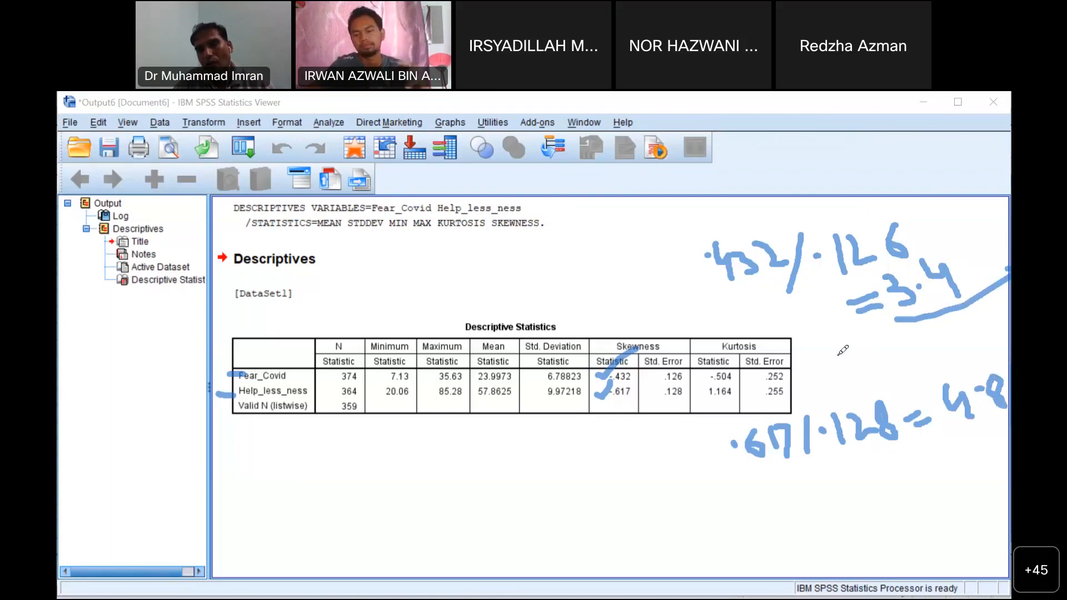
mouse_move(835, 356)
mouse_down()
mouse_move(872, 348)
mouse_move(864, 364)
mouse_move(887, 363)
mouse_move(923, 350)
mouse_up()
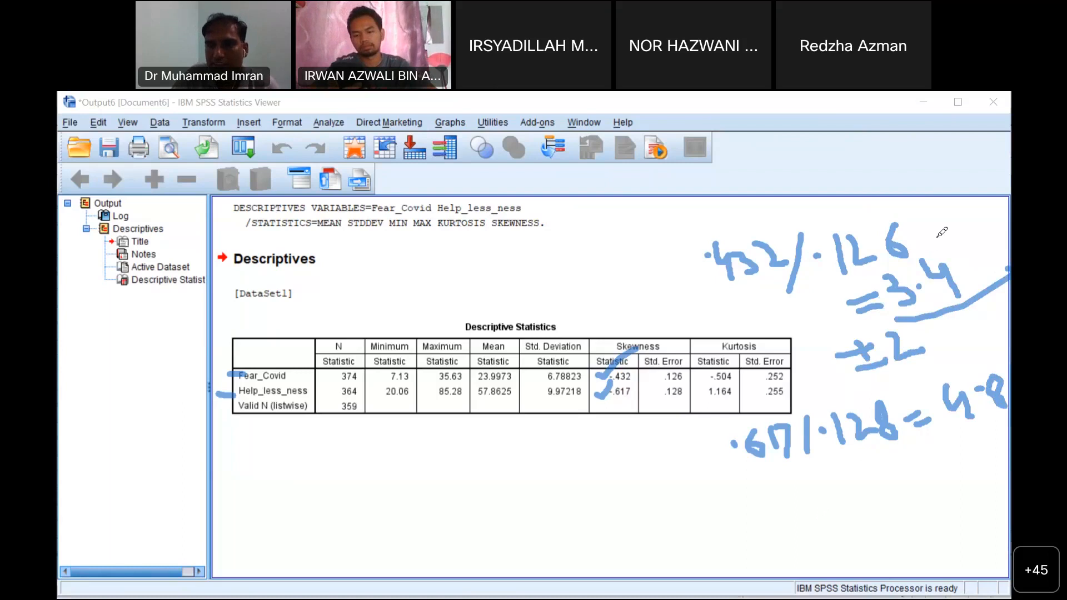
drag(938, 236, 1007, 202)
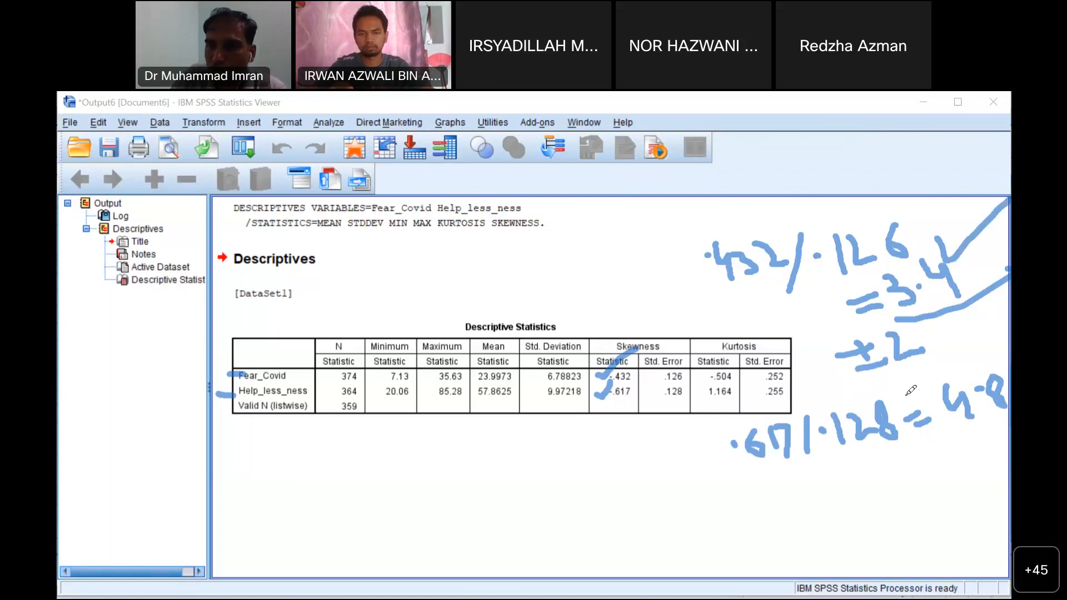
mouse_move(936, 382)
mouse_down()
mouse_move(948, 392)
mouse_move(1007, 324)
mouse_up()
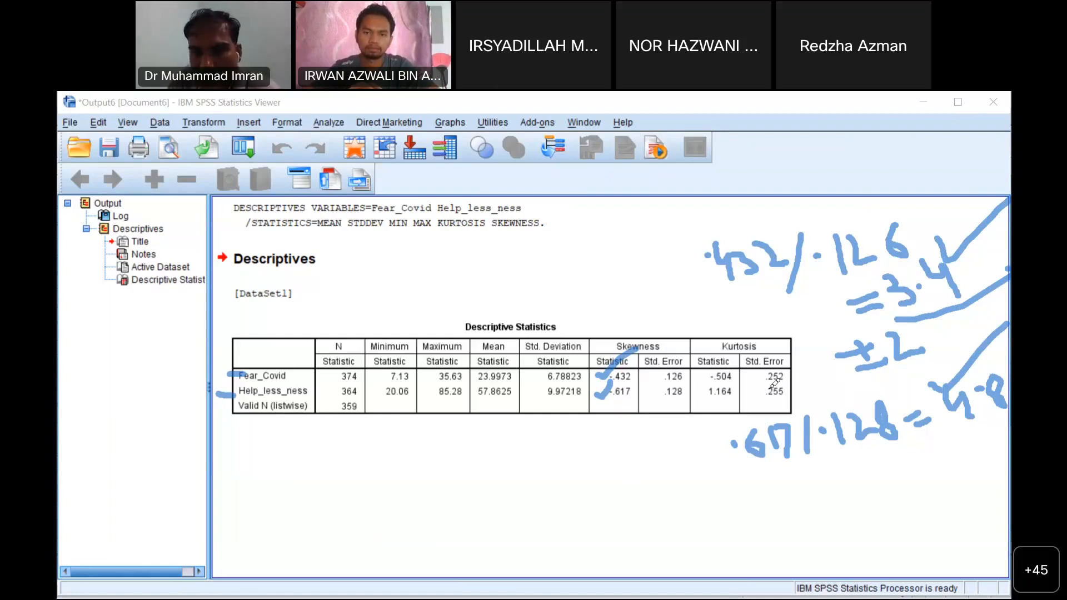
- Box the Fear_Covid kurtosis statistic and standard error, and tick the kurtosis values of both variables
drag(785, 376, 822, 350)
click(556, 481)
drag(579, 460, 586, 482)
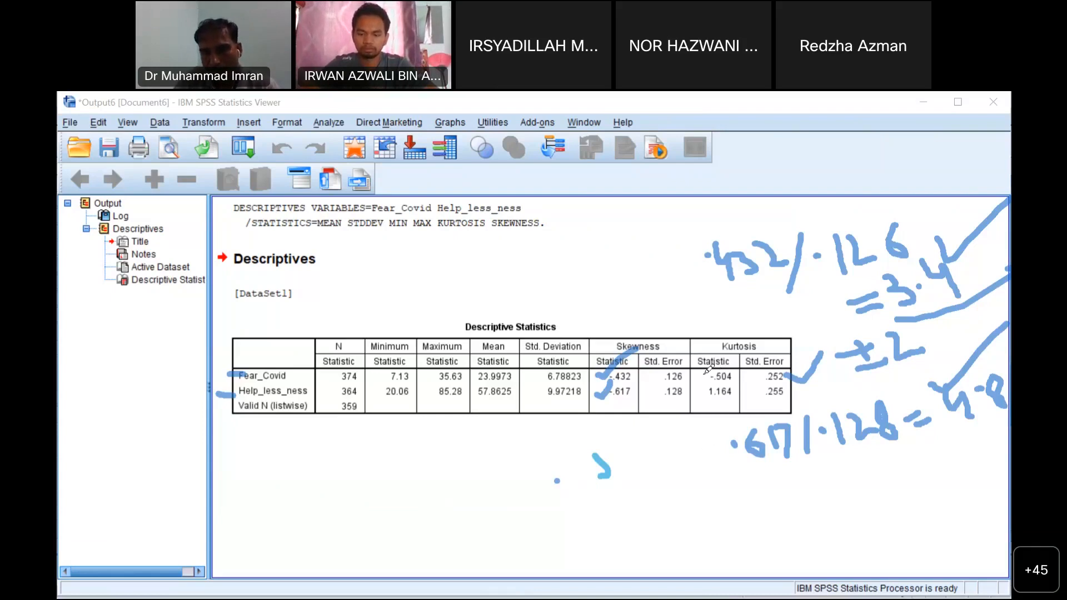
mouse_move(694, 375)
mouse_down()
mouse_move(800, 371)
mouse_move(702, 372)
mouse_move(705, 403)
mouse_move(731, 347)
mouse_move(728, 368)
mouse_up()
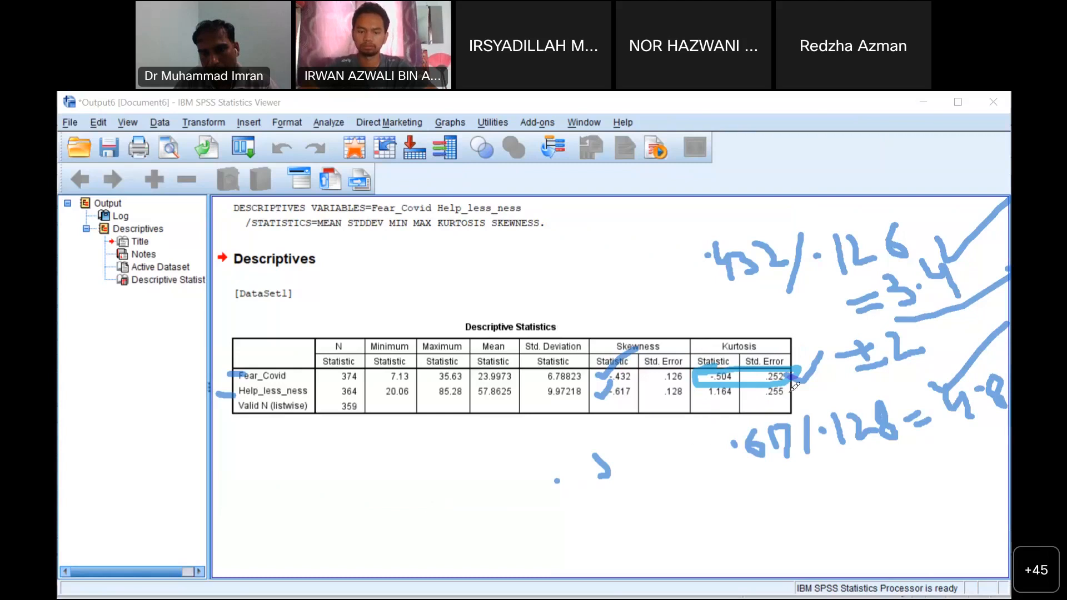
drag(791, 387, 827, 384)
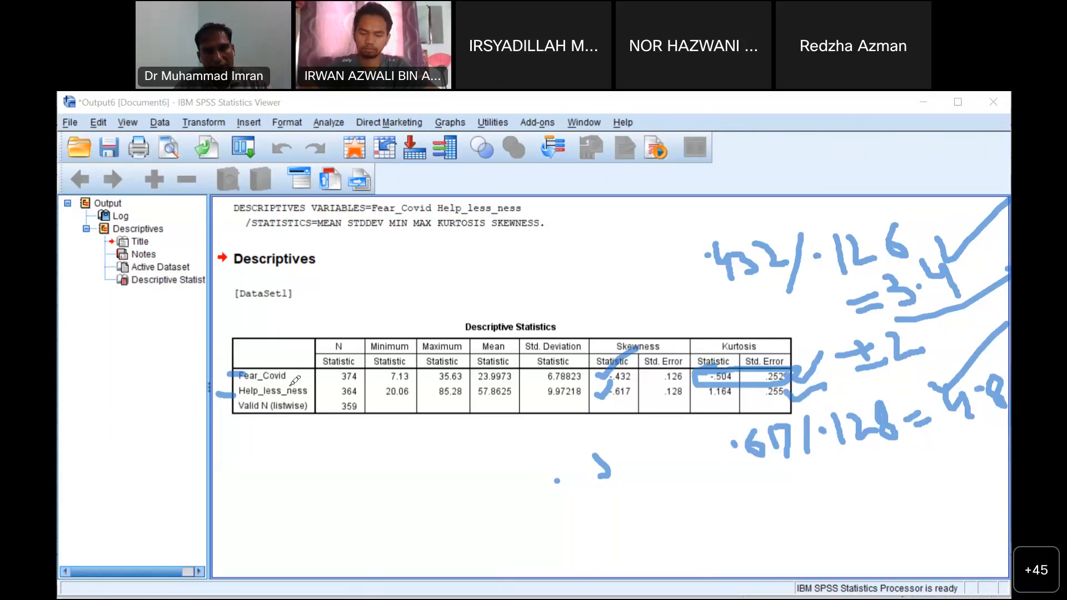
- Tick the variable names and the Skewness and Kurtosis headings, and clear all annotations from the output
mouse_move(279, 371)
mouse_down()
mouse_move(300, 383)
mouse_move(315, 340)
mouse_up()
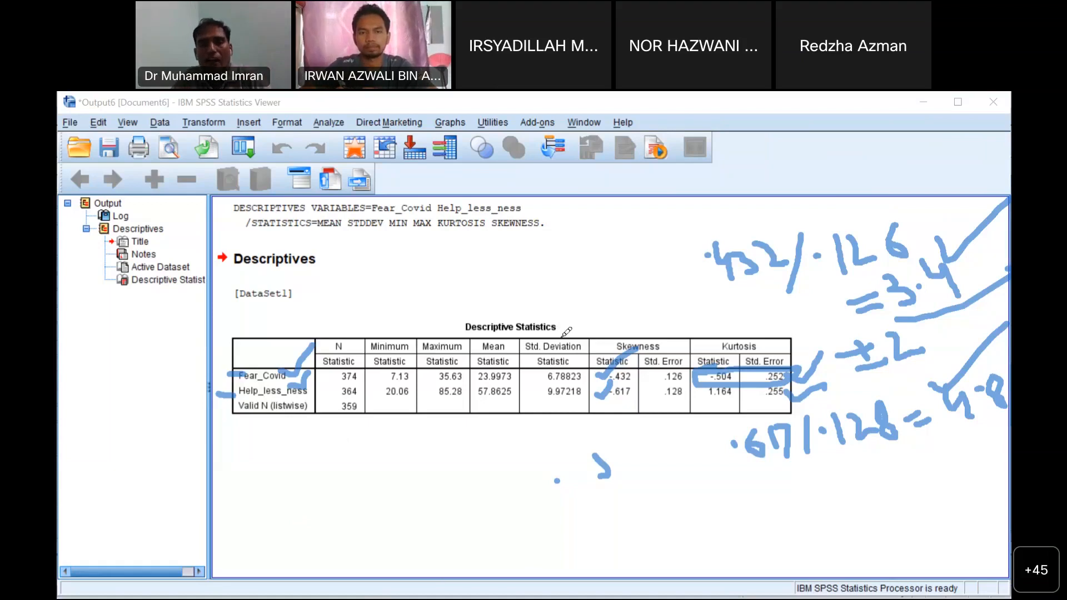
mouse_move(629, 321)
mouse_down()
mouse_move(661, 331)
mouse_move(714, 278)
mouse_up()
mouse_move(733, 320)
mouse_down()
mouse_move(743, 323)
mouse_move(759, 285)
mouse_up()
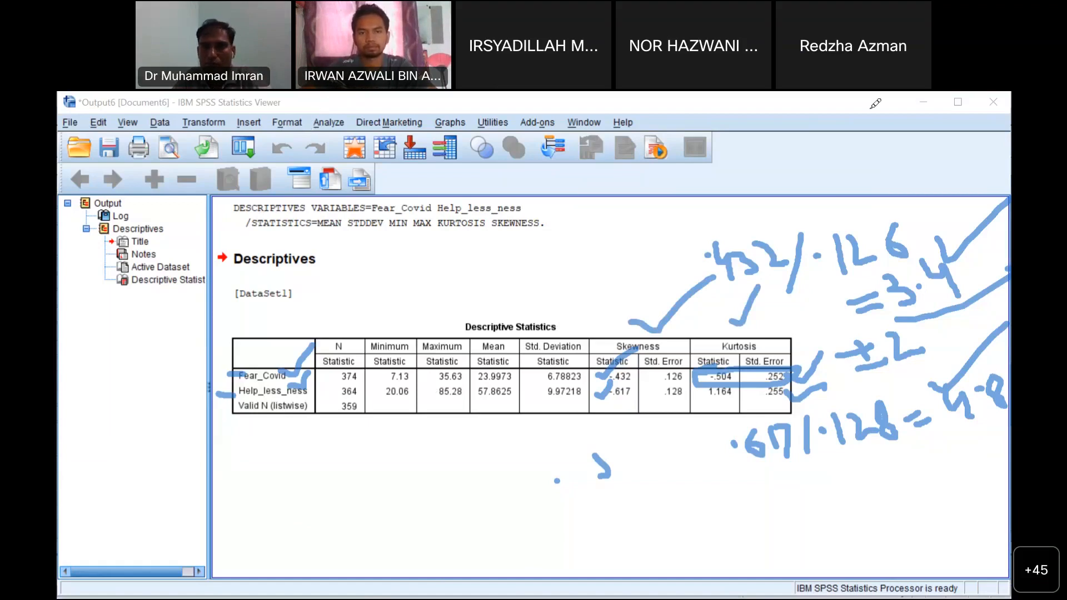
click(798, 106)
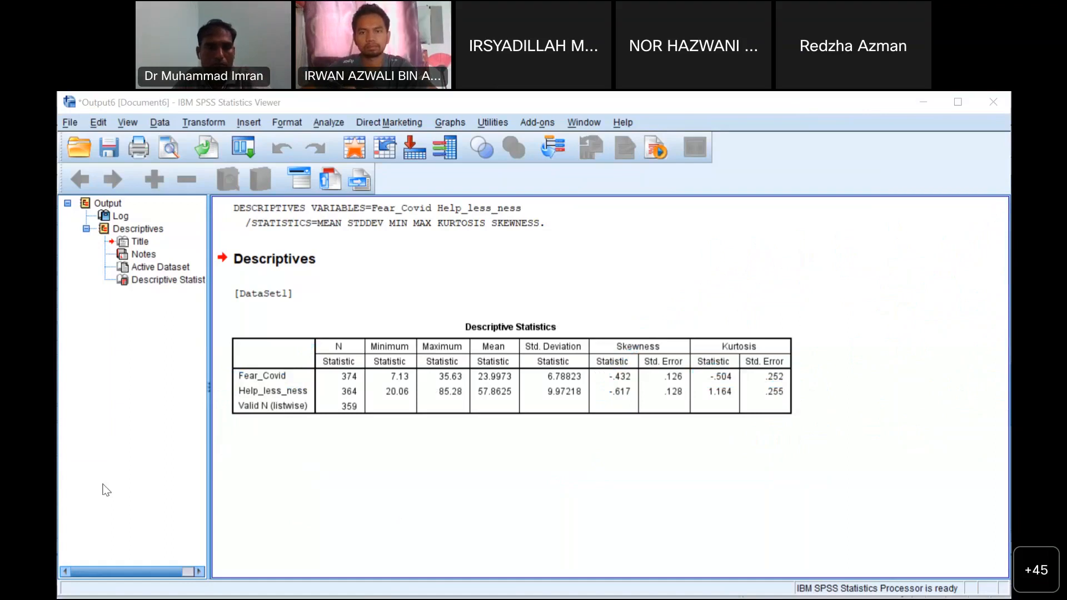
- Open the Explore analysis of Fear_Covid by Help_less_ness and review its plot settings and missing-value options
click(328, 122)
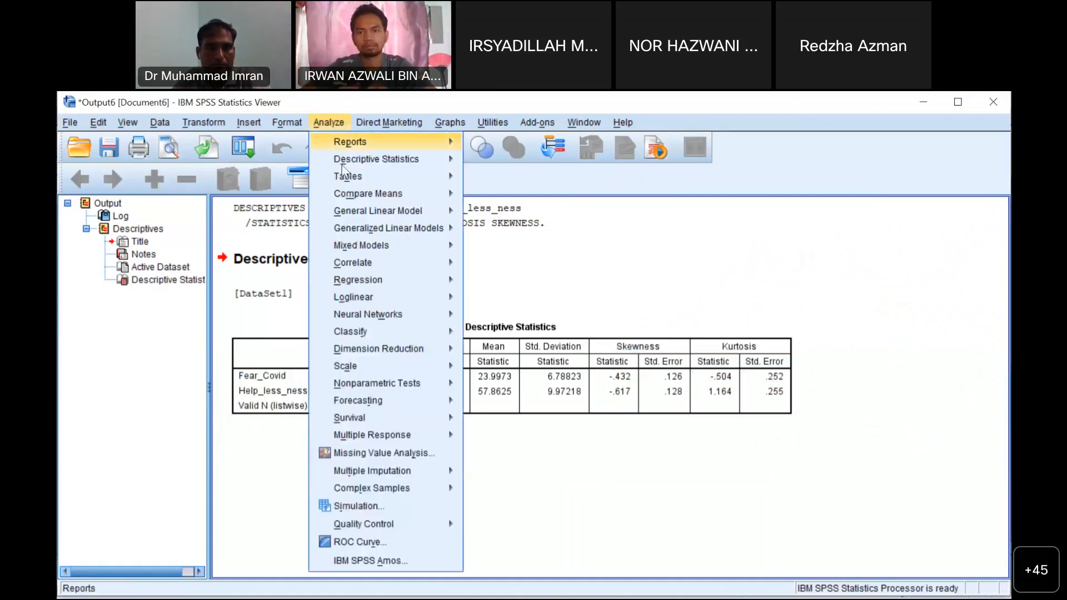
mouse_move(419, 159)
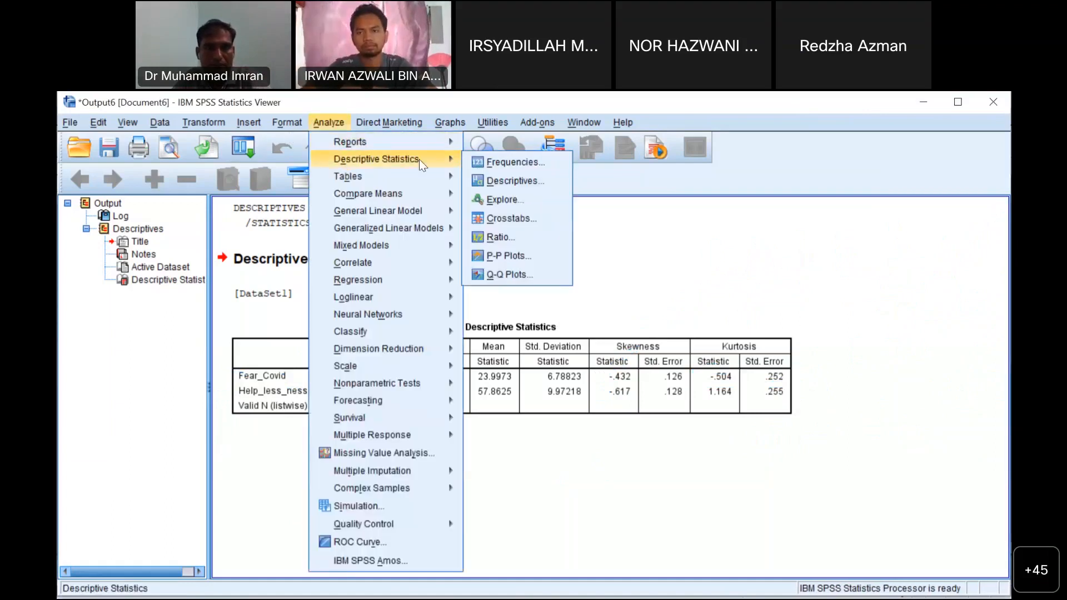
click(494, 199)
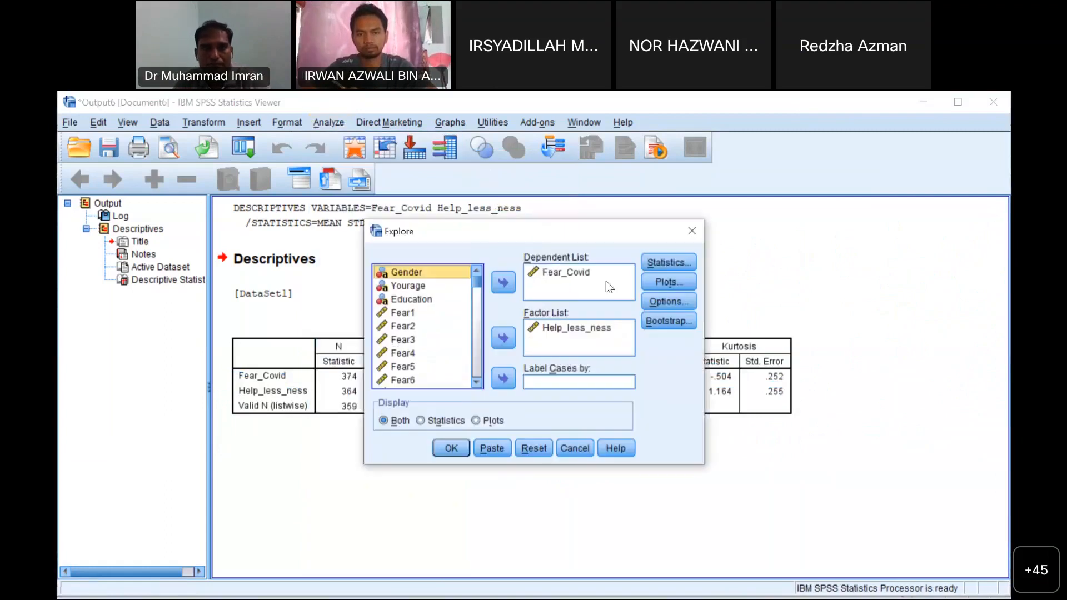
click(553, 328)
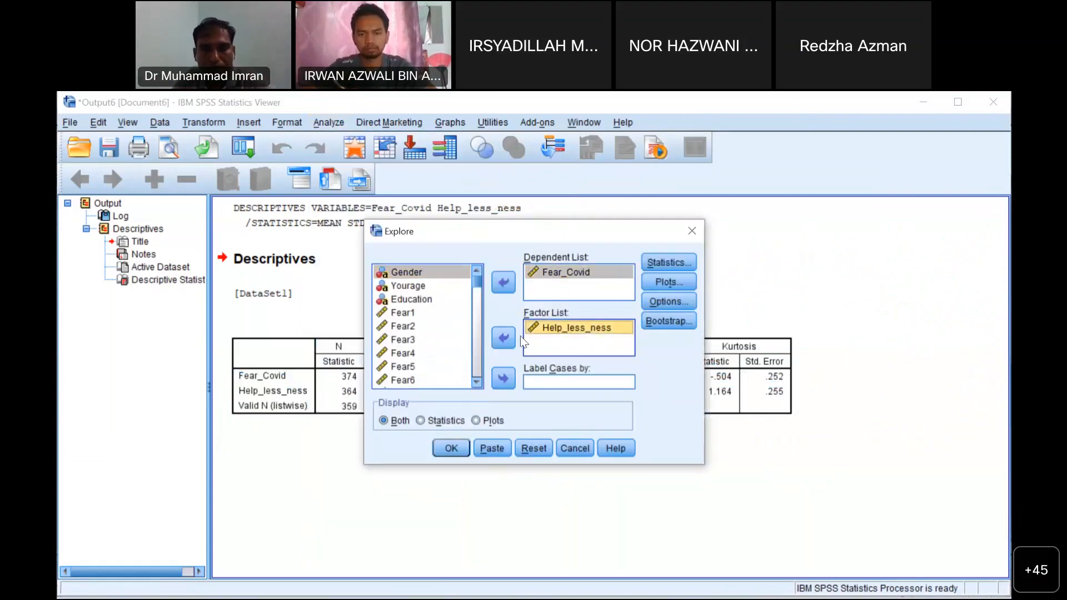
click(654, 278)
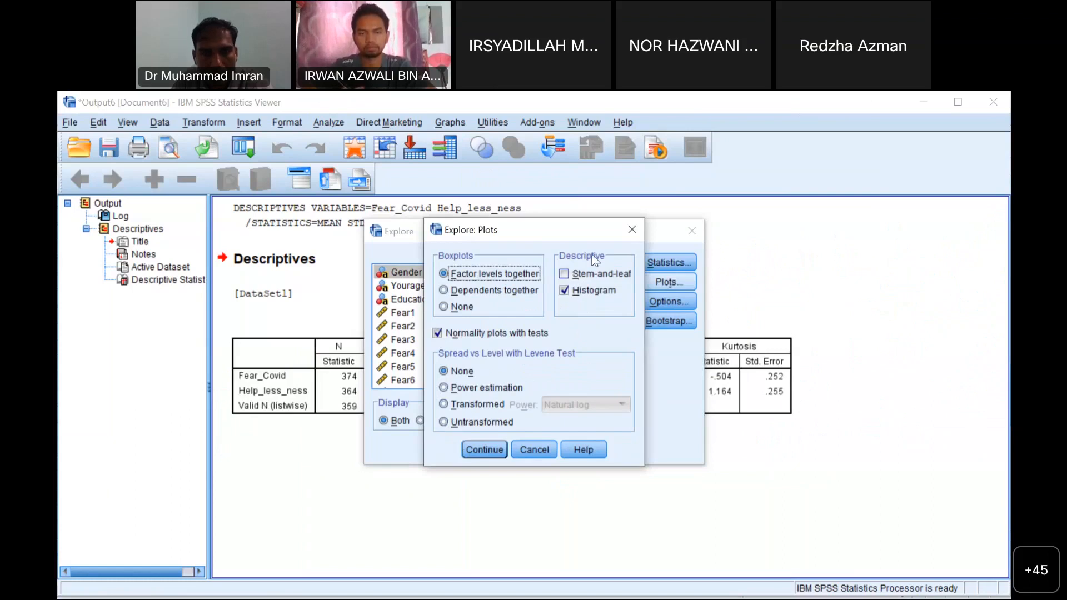
click(629, 229)
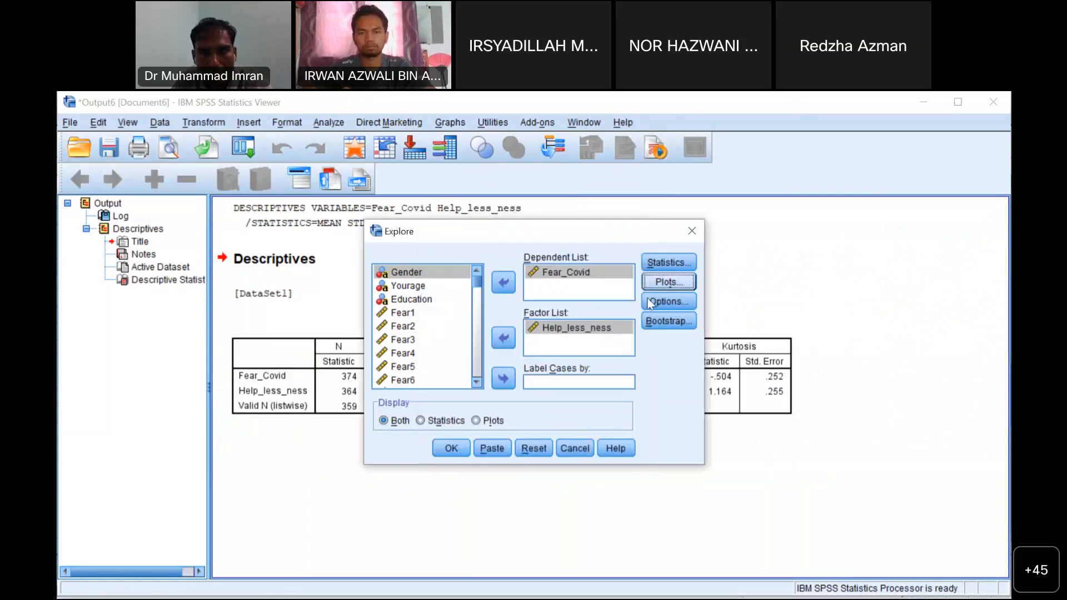
click(668, 301)
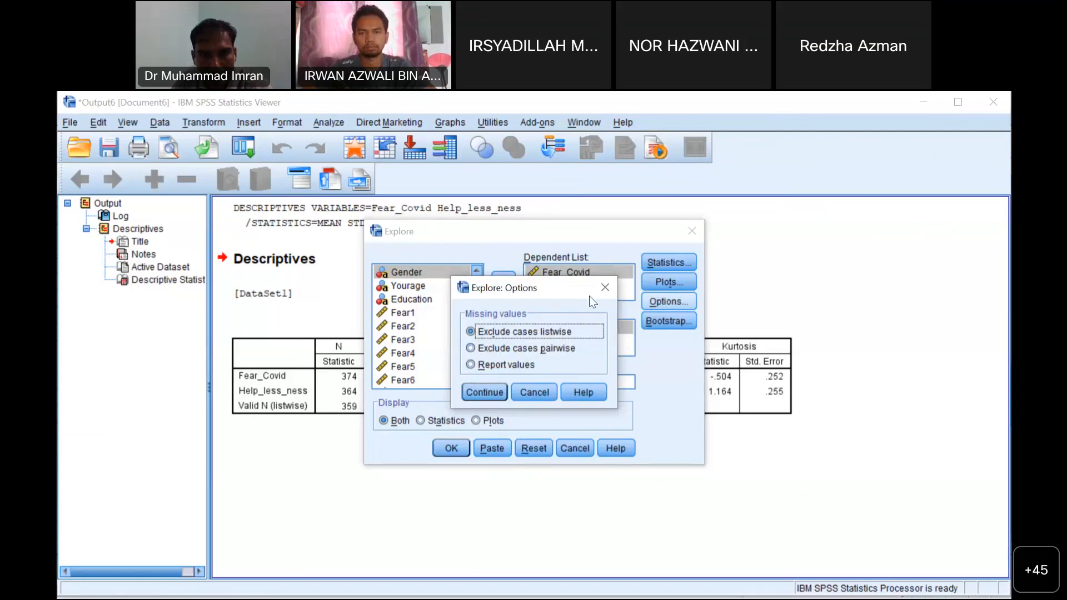
click(604, 288)
- Add Outliers to the Explore statistics alongside Descriptives with the 95% confidence interval
click(668, 262)
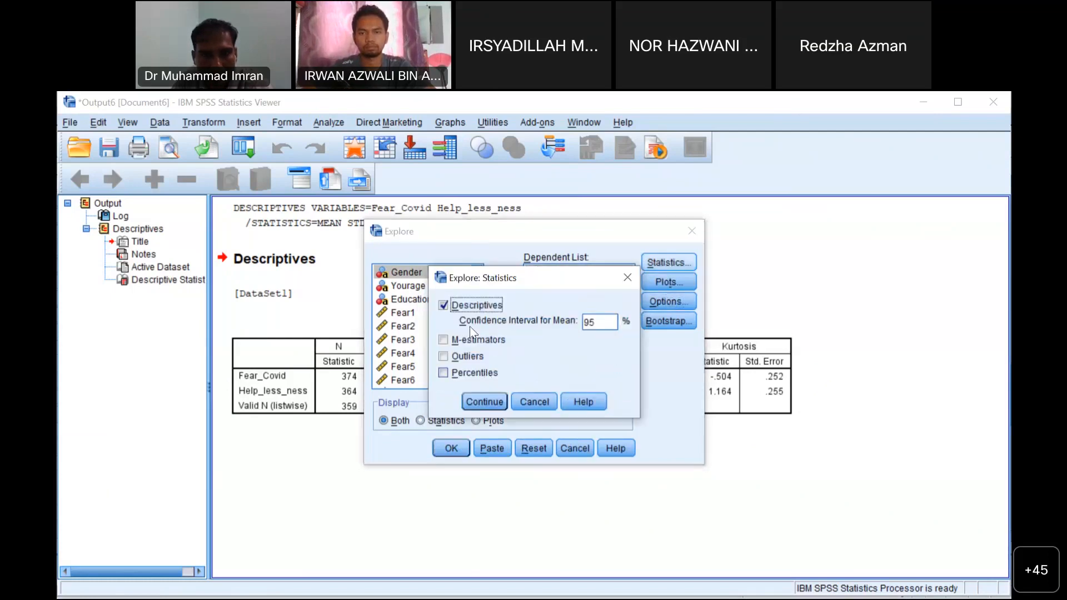
click(443, 357)
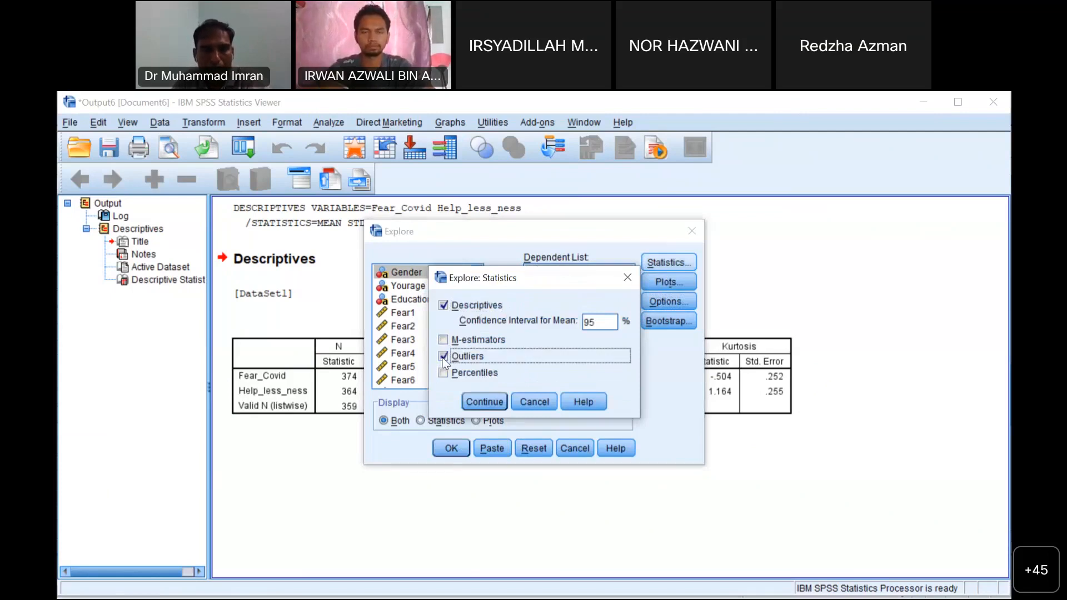
click(486, 403)
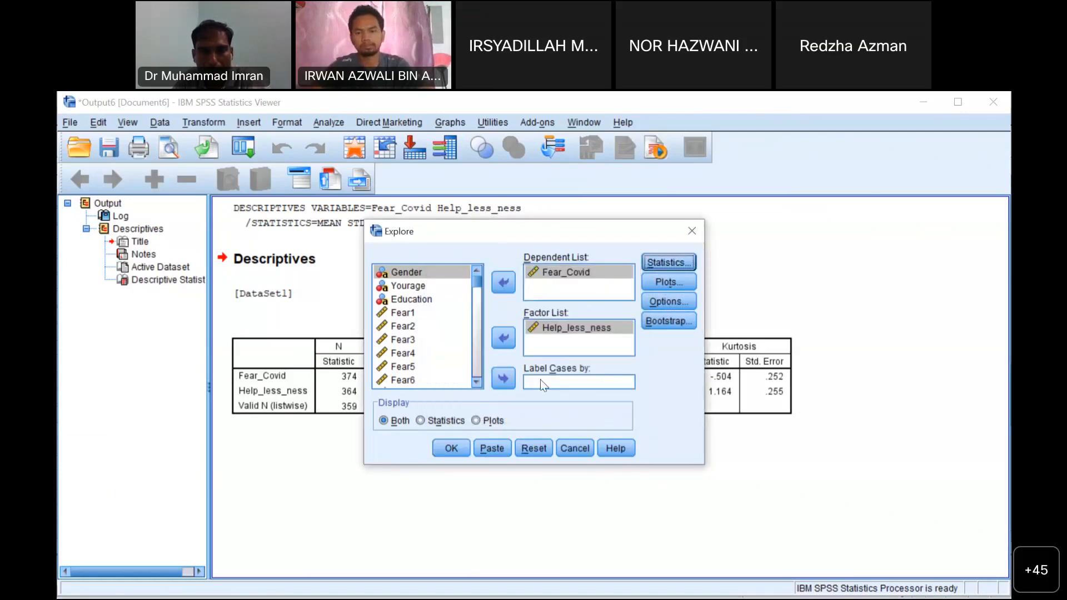
- Restrict the Explore display to Plots, check the plot settings and run the analysis
click(476, 420)
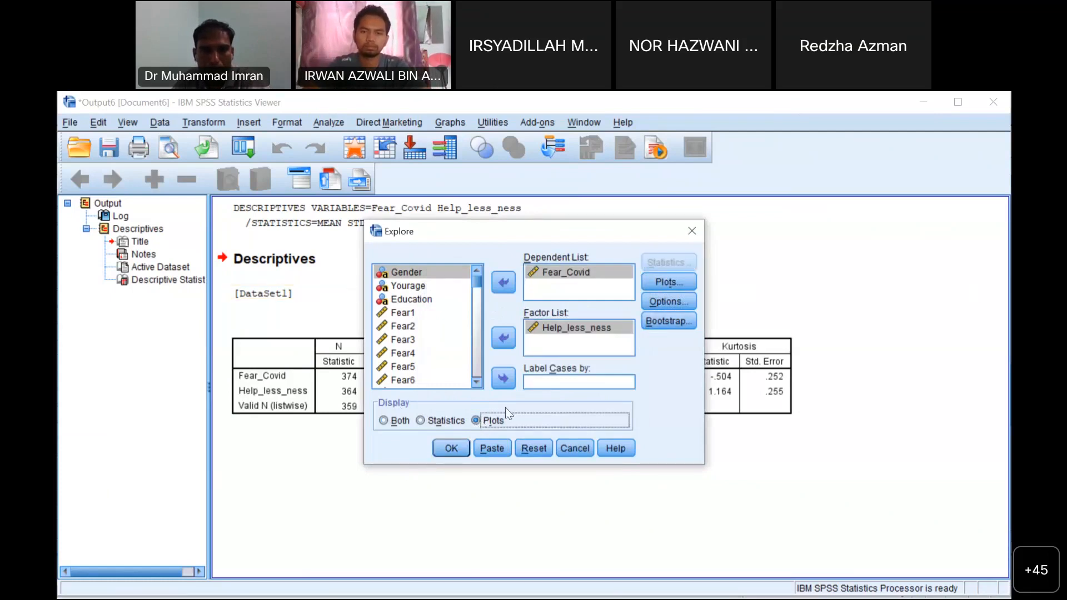
click(672, 287)
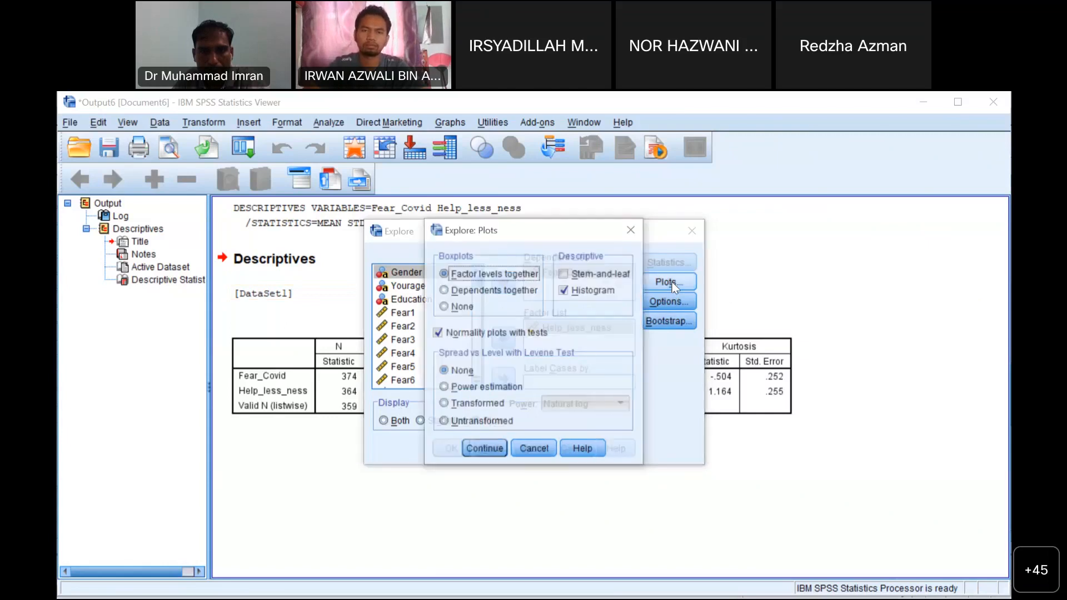
click(631, 231)
click(451, 448)
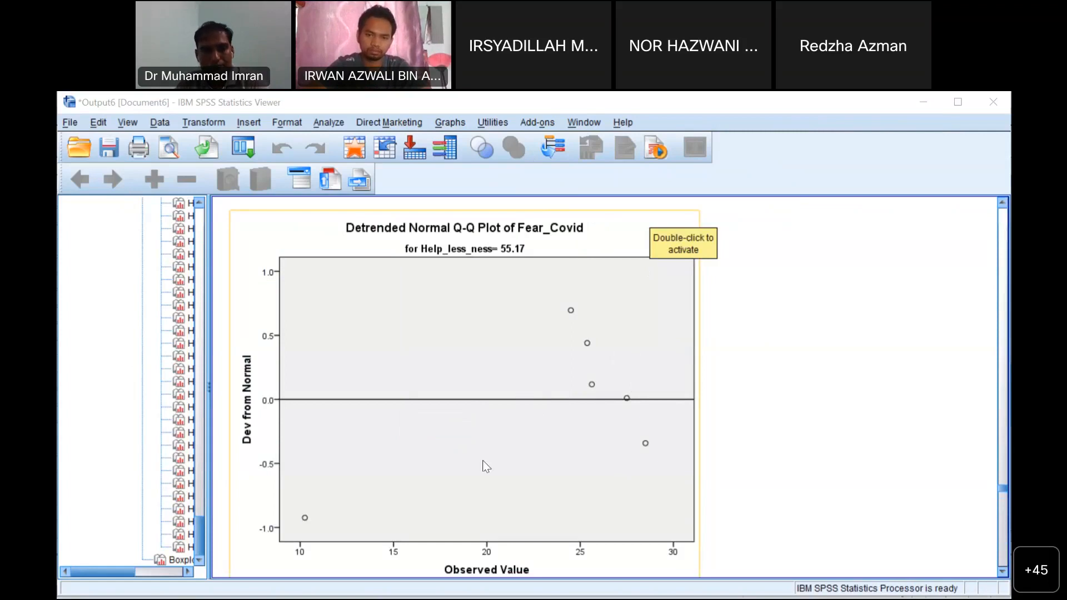
- Examine the detrended normal Q-Q plots of Fear_Covid for the successive Help_less_ness values in the output
scroll(459, 421, down, 5)
scroll(447, 444, down, 15)
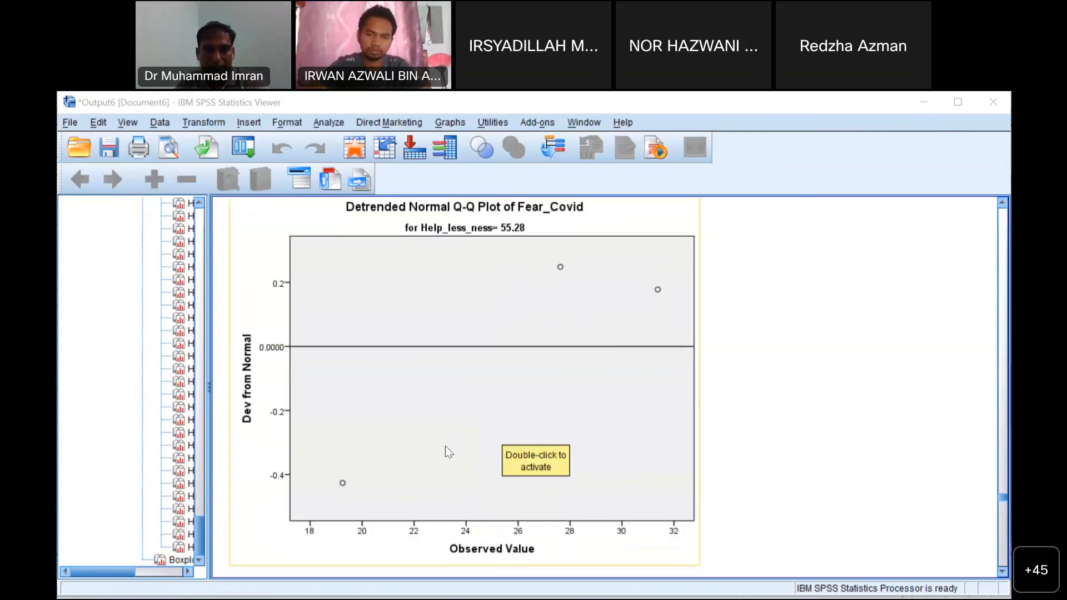
scroll(444, 453, down, 10)
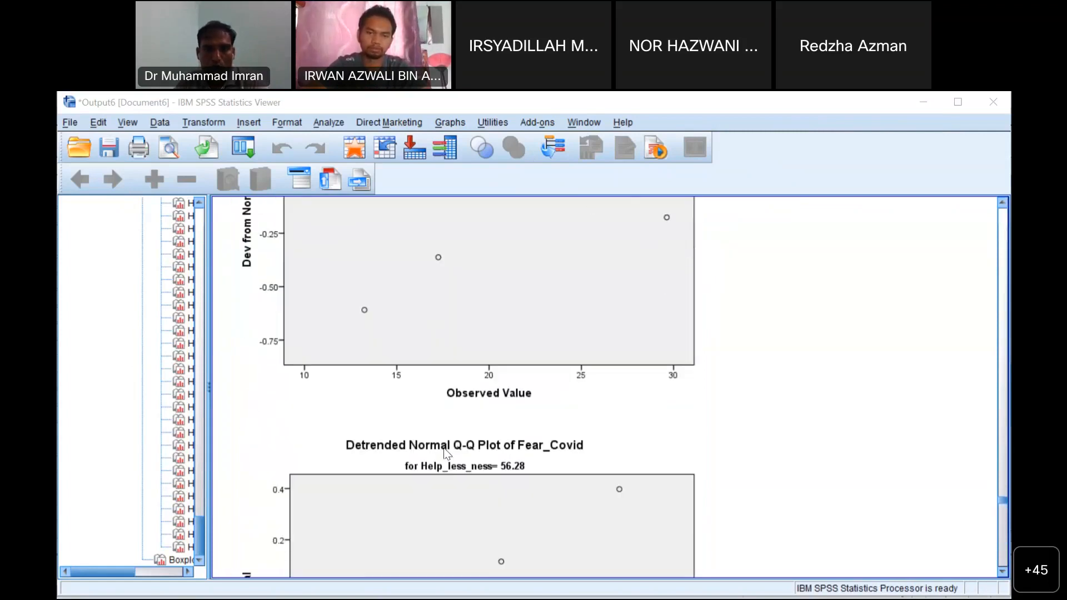
scroll(446, 454, down, 3)
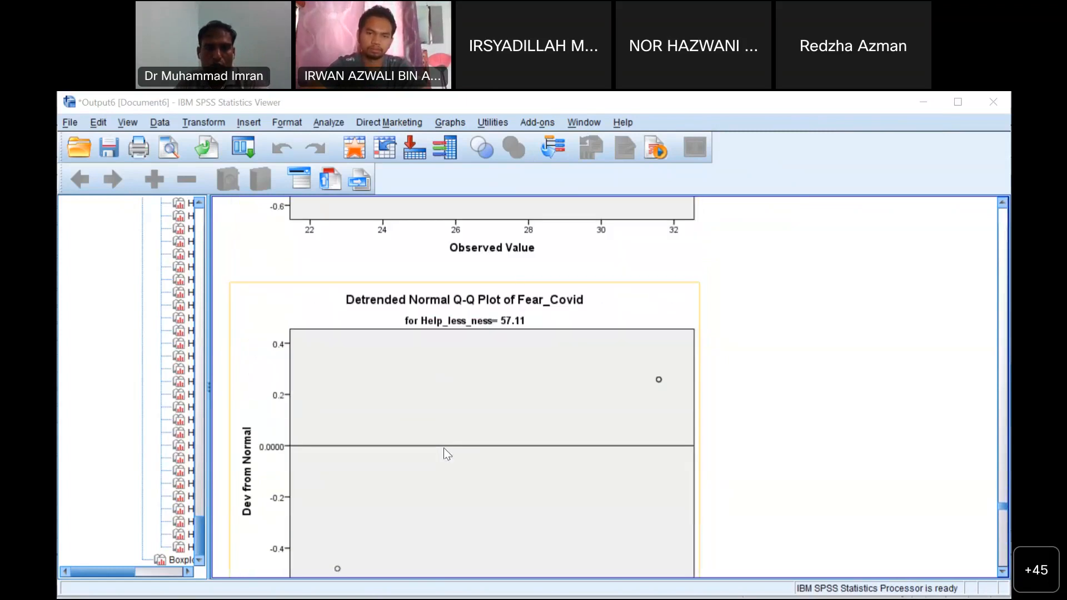
scroll(446, 435, down, 10)
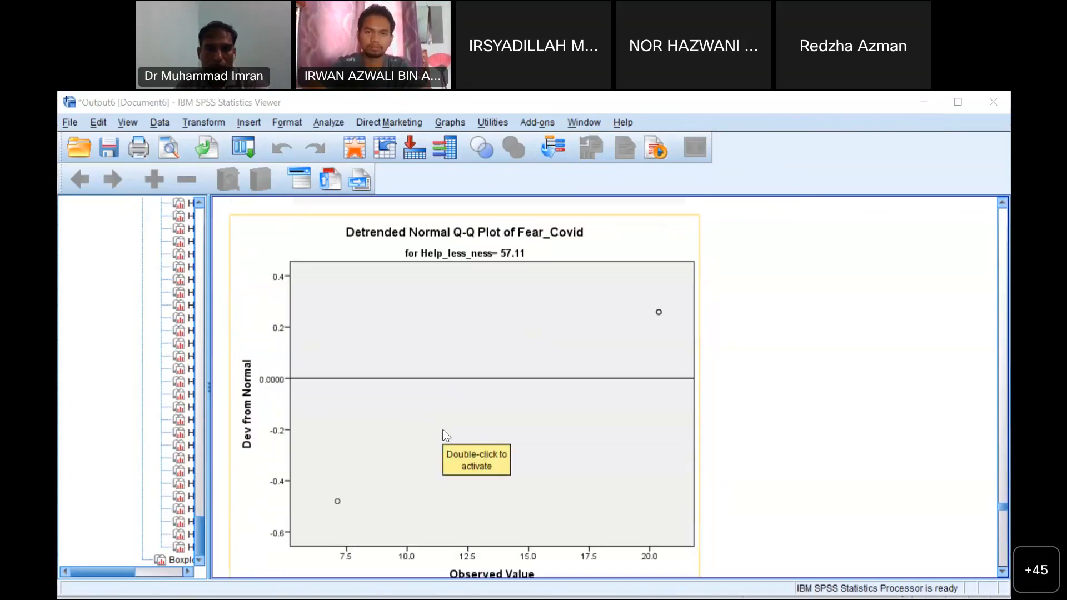
scroll(445, 435, down, 18)
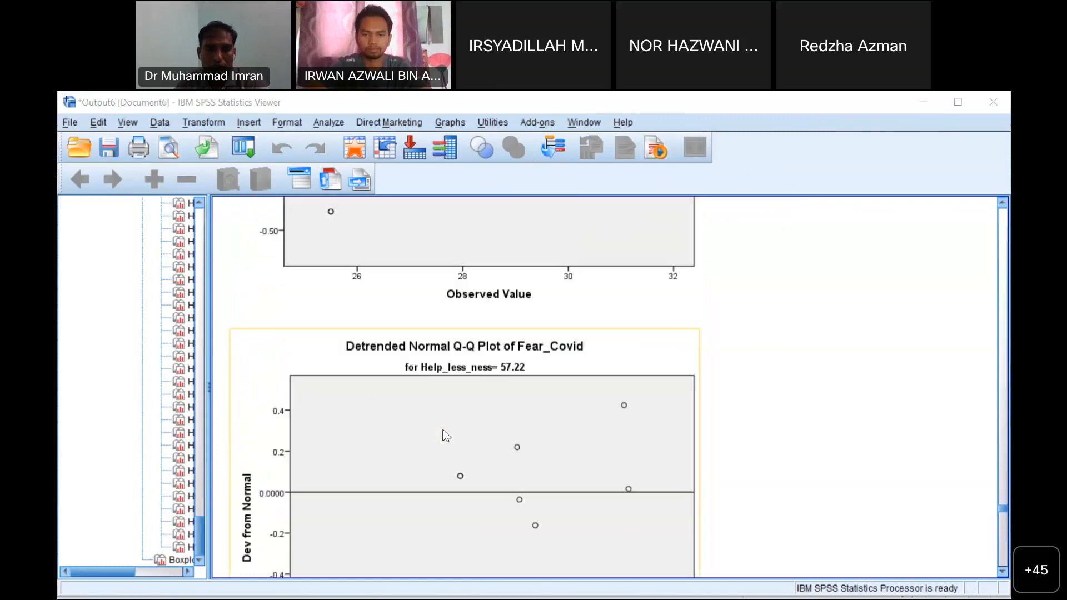
scroll(446, 435, down, 18)
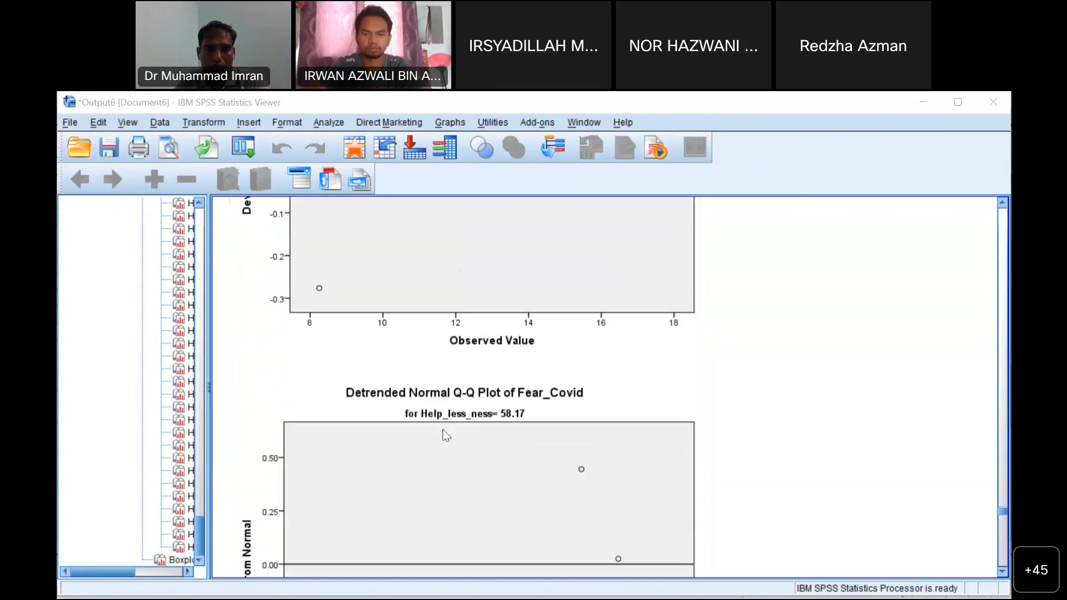
scroll(446, 435, down, 15)
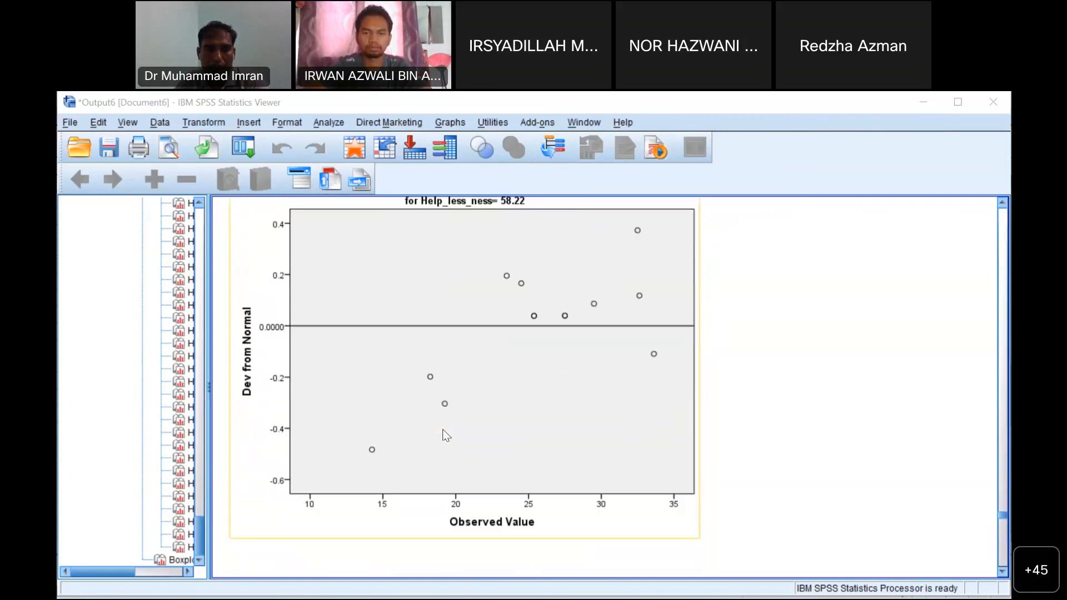
scroll(445, 435, down, 15)
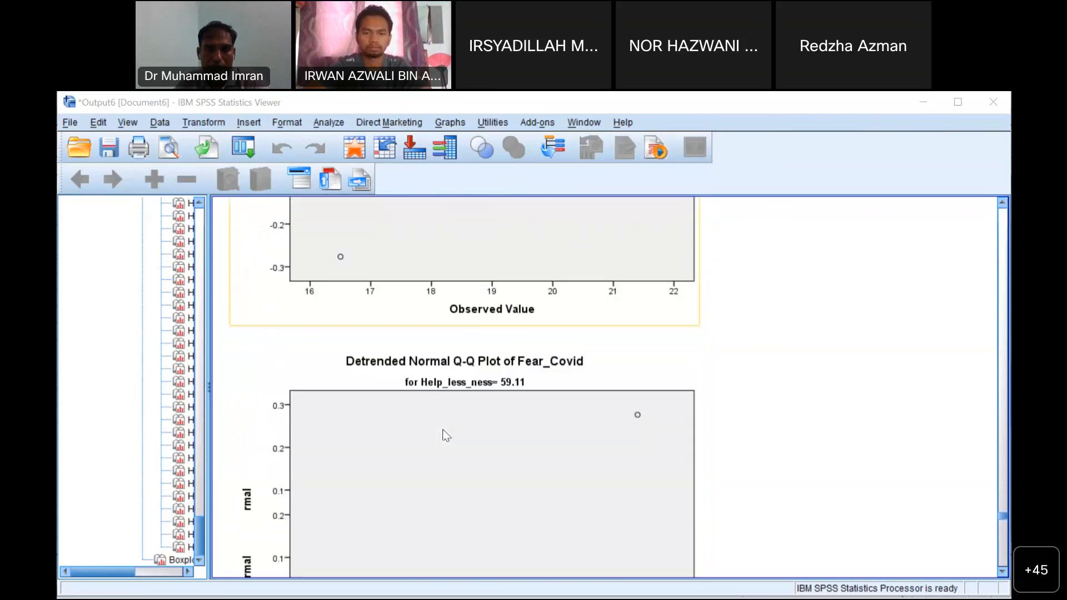
scroll(445, 435, down, 15)
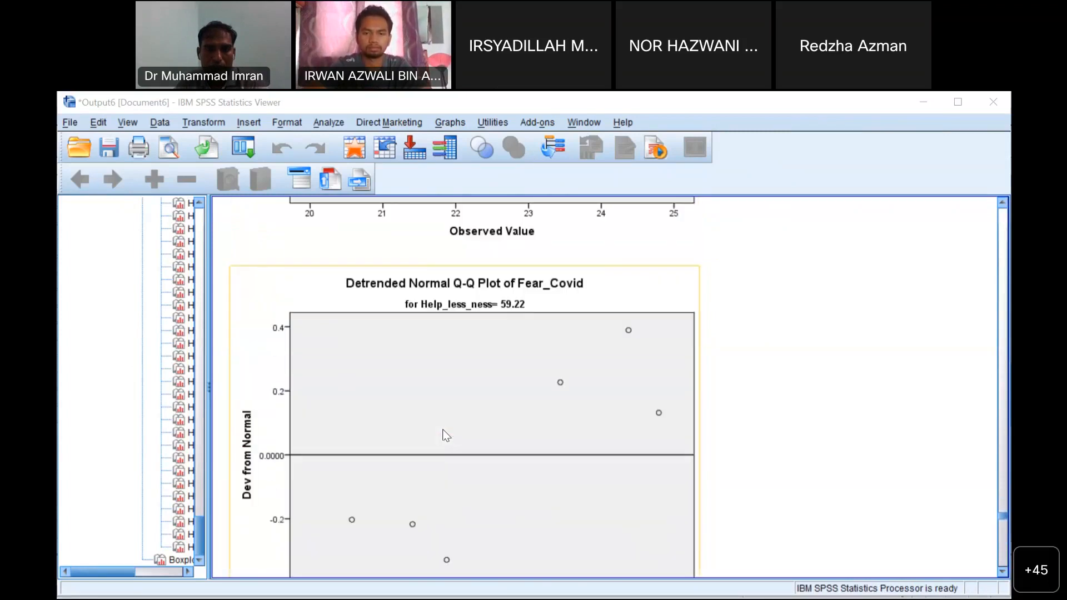
scroll(445, 435, down, 4)
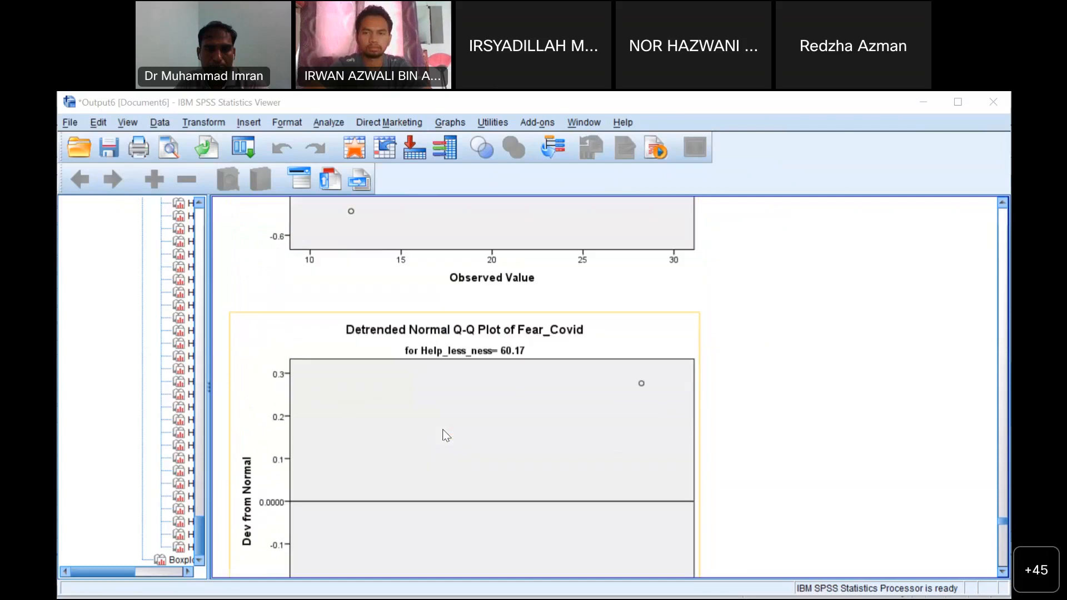
scroll(446, 435, down, 4)
scroll(446, 435, down, 20)
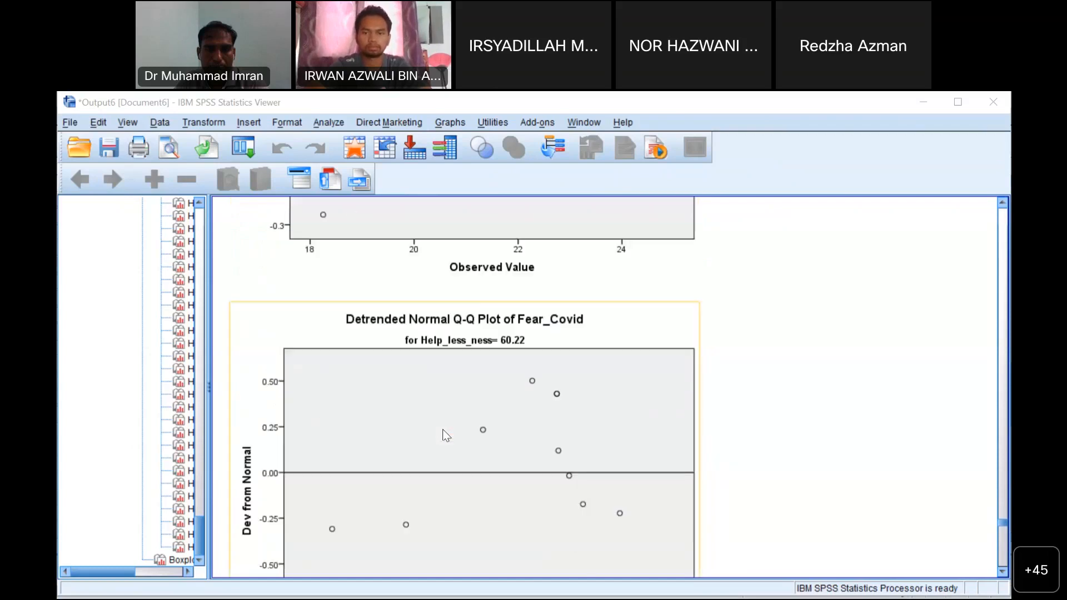
scroll(446, 435, down, 15)
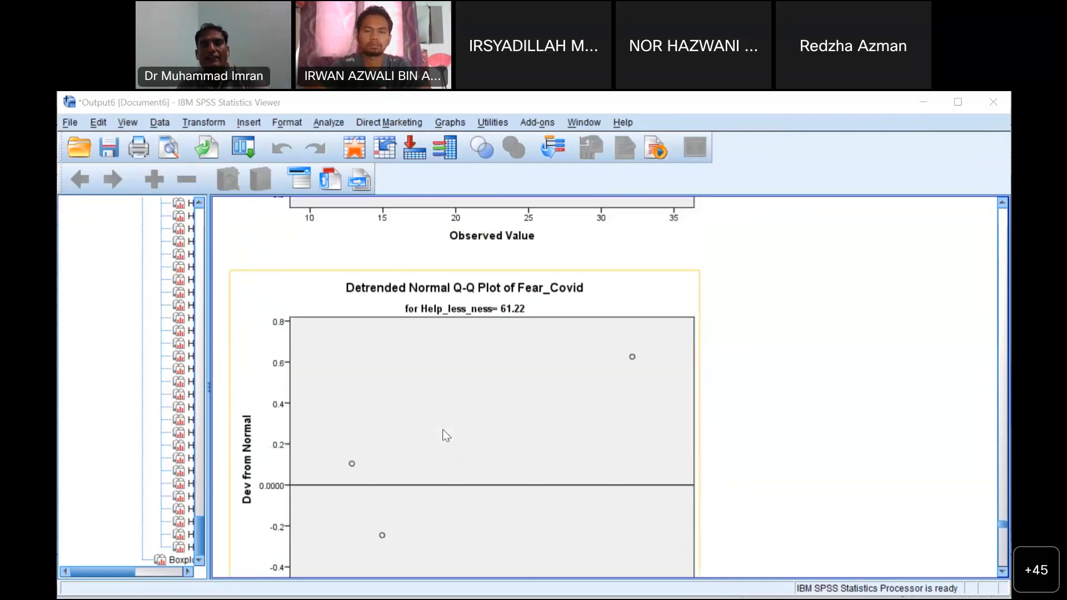
scroll(445, 435, down, 12)
scroll(446, 435, down, 12)
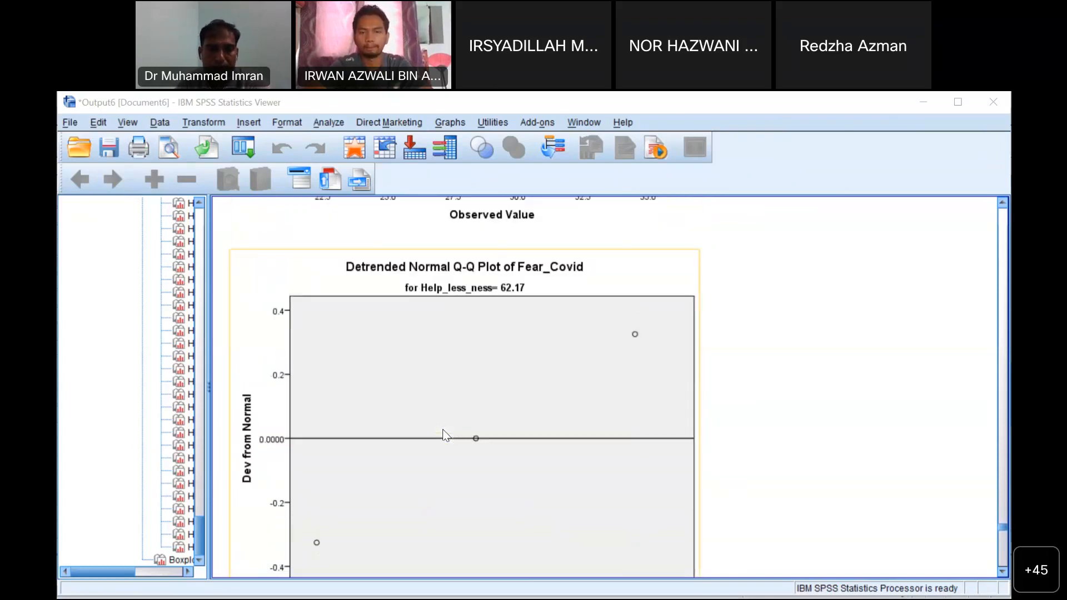
scroll(446, 435, down, 12)
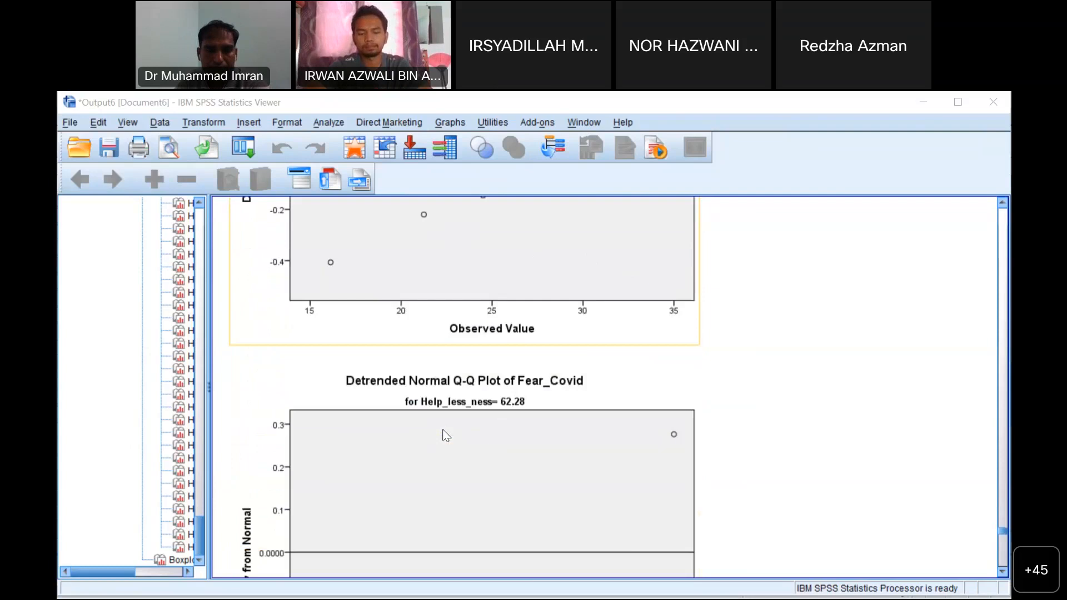
scroll(446, 435, down, 12)
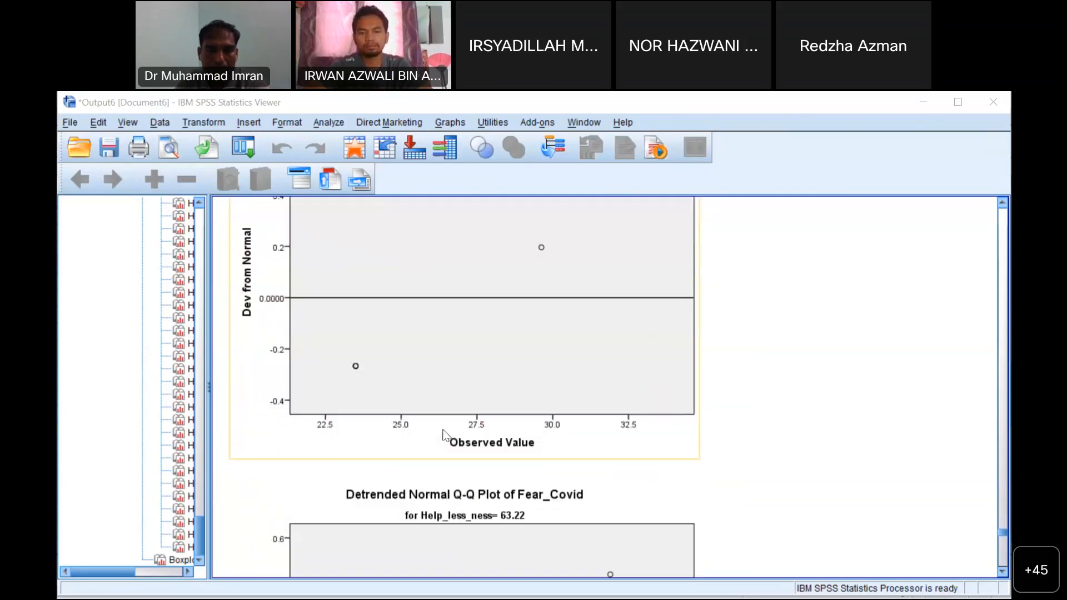
scroll(446, 435, down, 6)
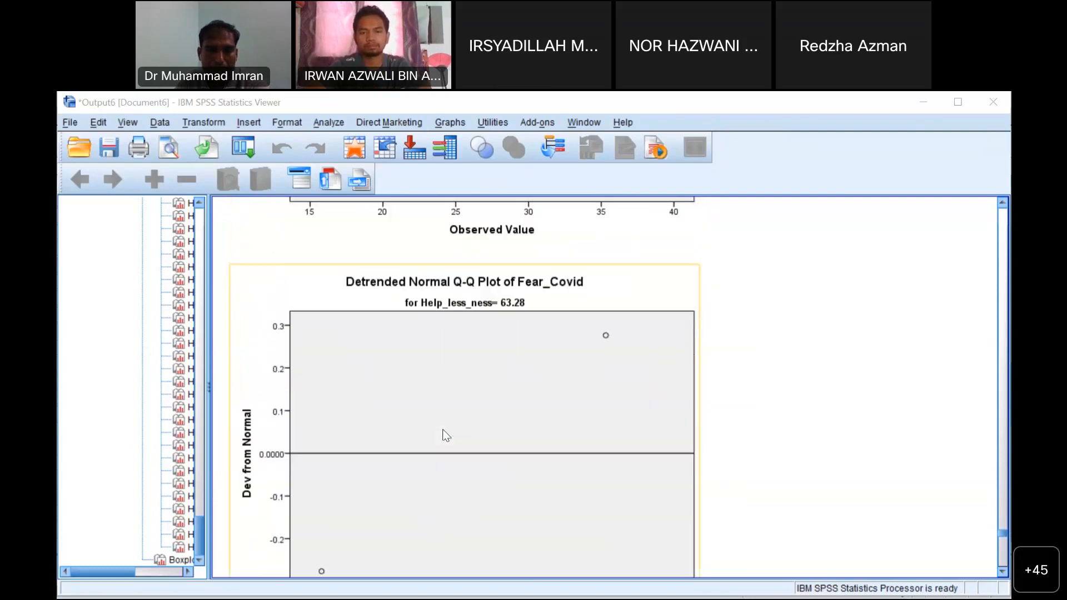
scroll(446, 435, down, 12)
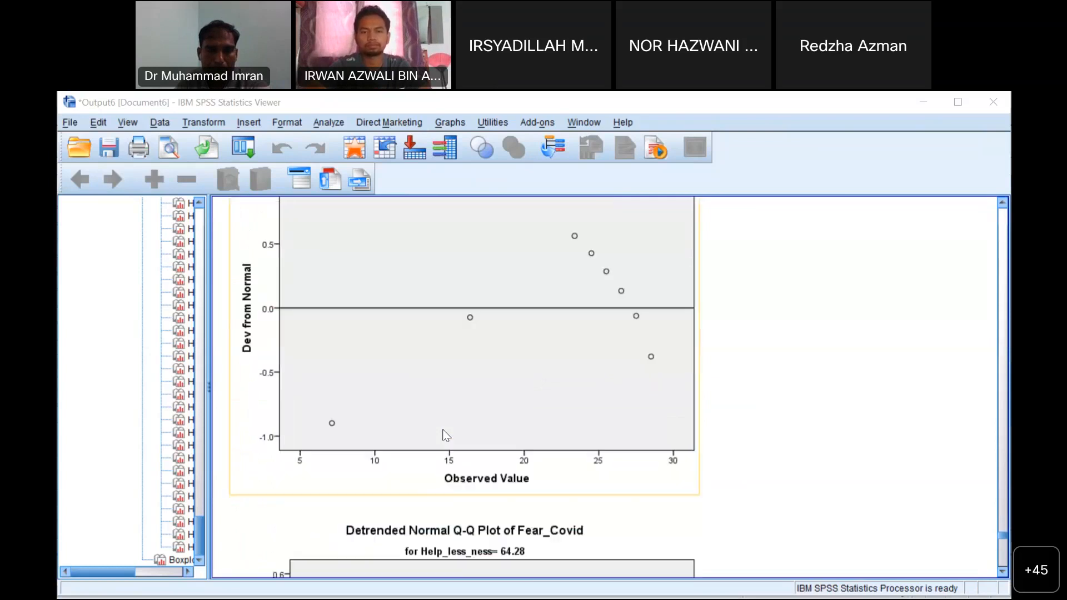
scroll(446, 435, down, 12)
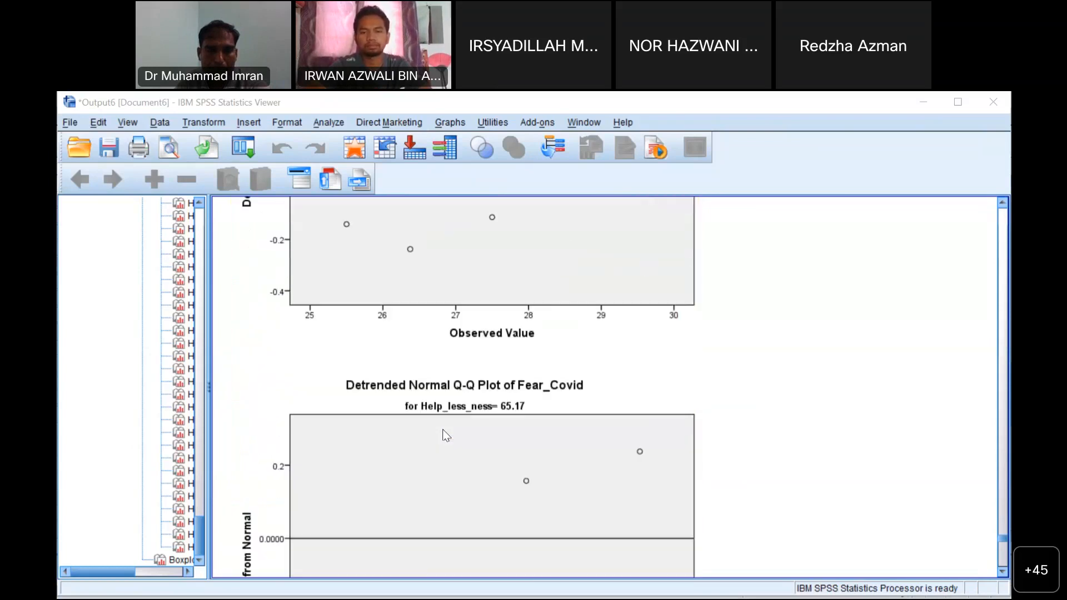
scroll(446, 435, down, 12)
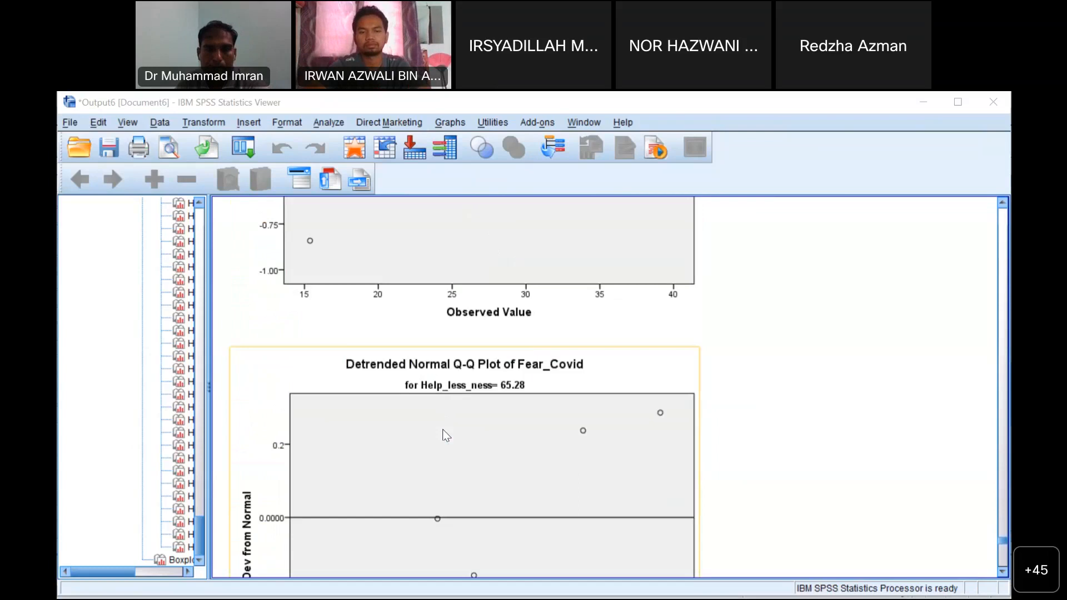
scroll(446, 435, down, 12)
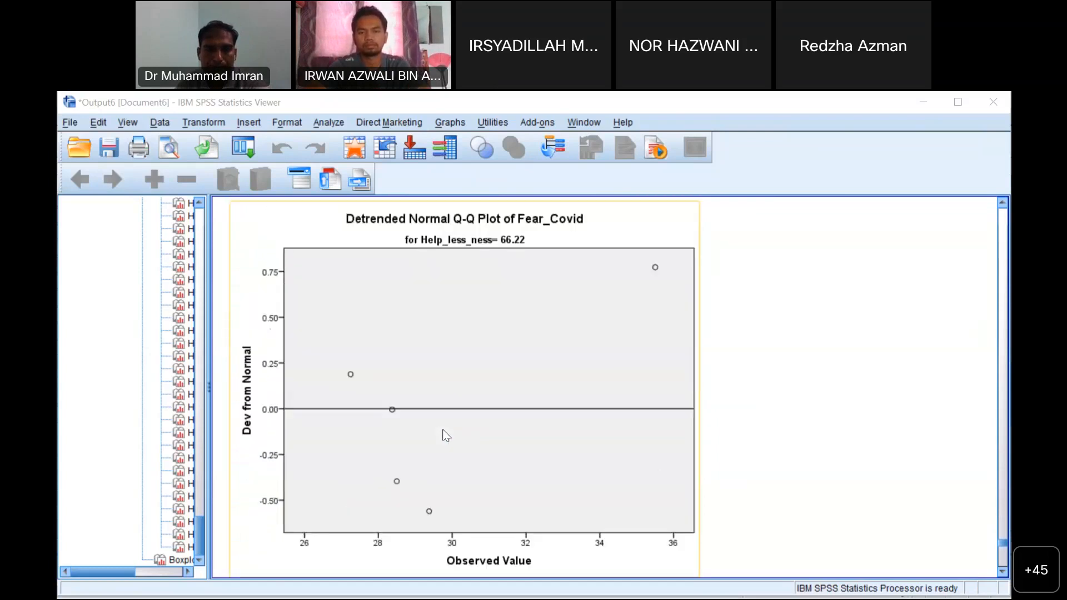
scroll(446, 435, down, 12)
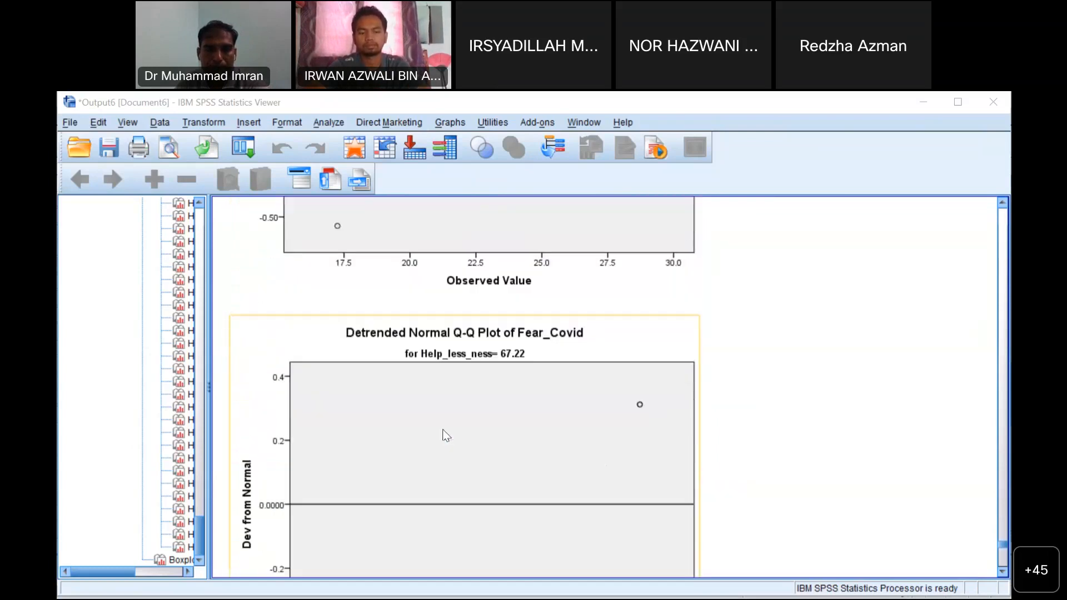
scroll(445, 435, down, 12)
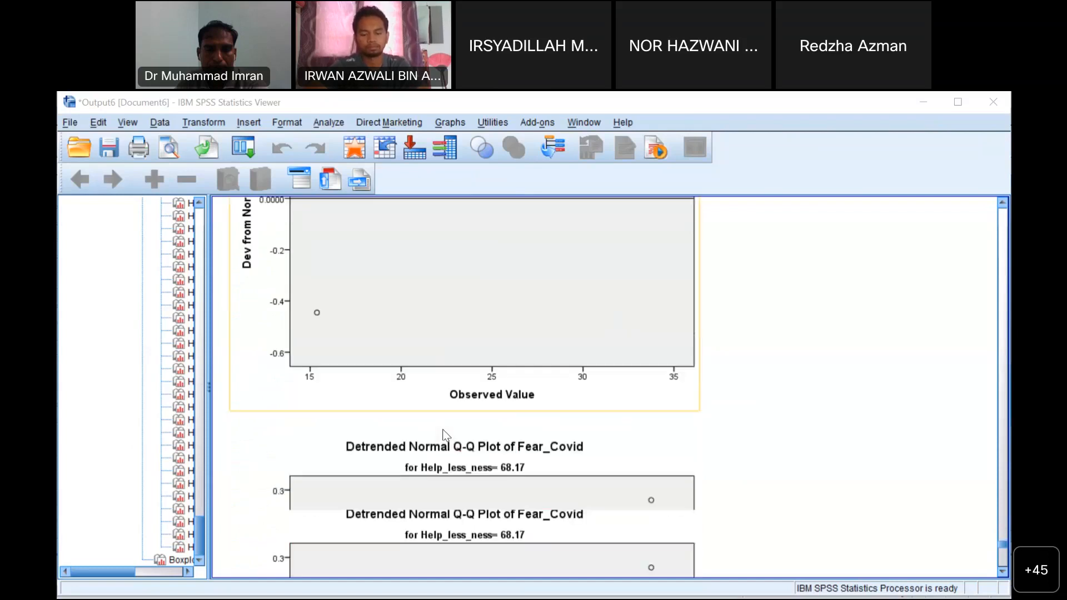
- Review the remaining detrended normal Q-Q plots and the boxplot of Fear_Covid by Help_less_ness in the output
scroll(445, 435, down, 12)
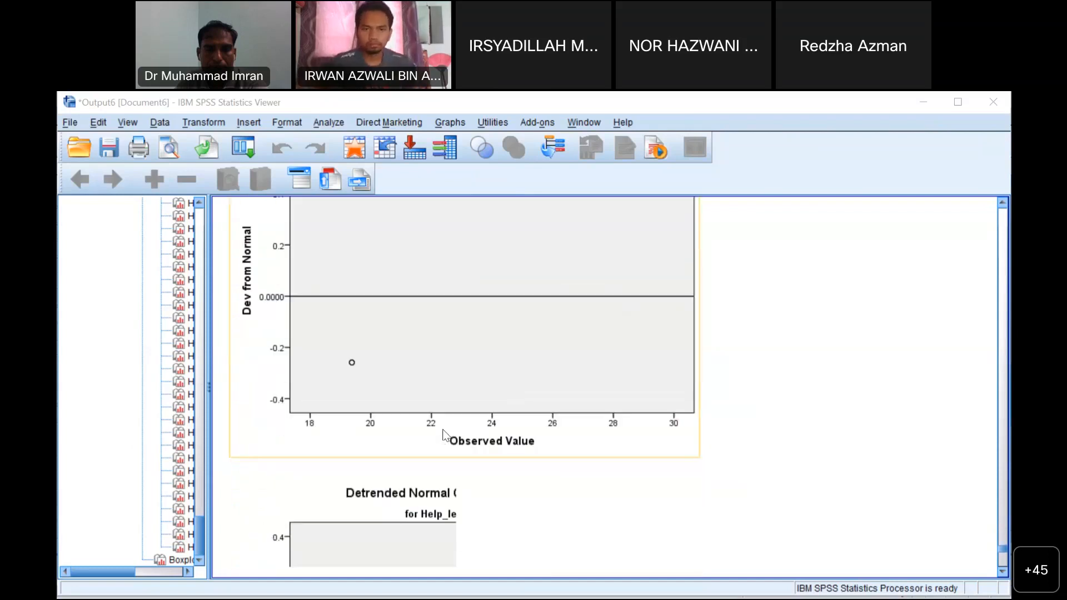
scroll(446, 435, down, 12)
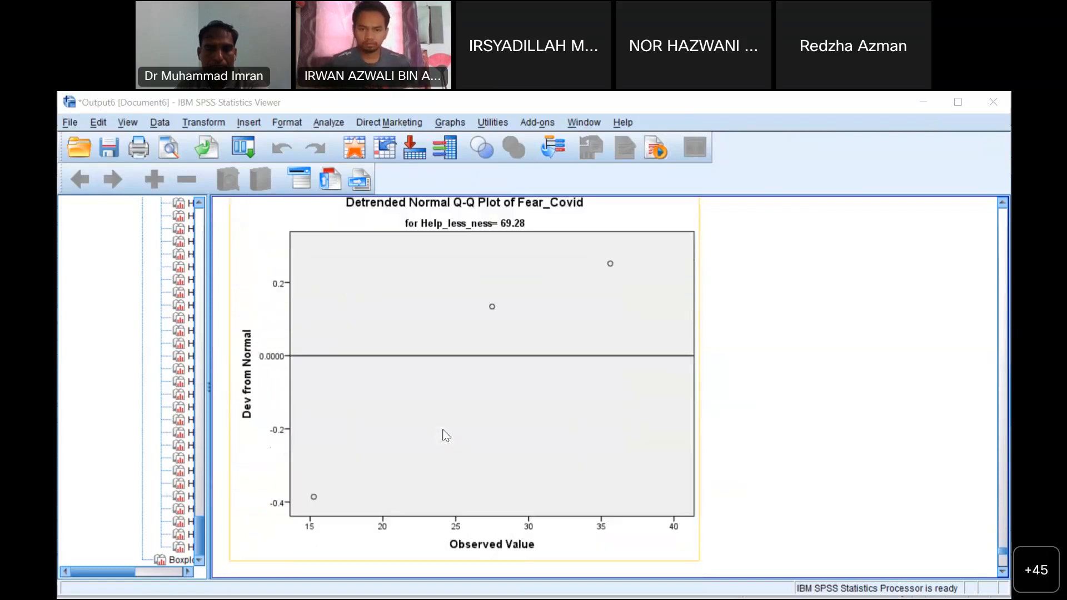
scroll(446, 435, down, 12)
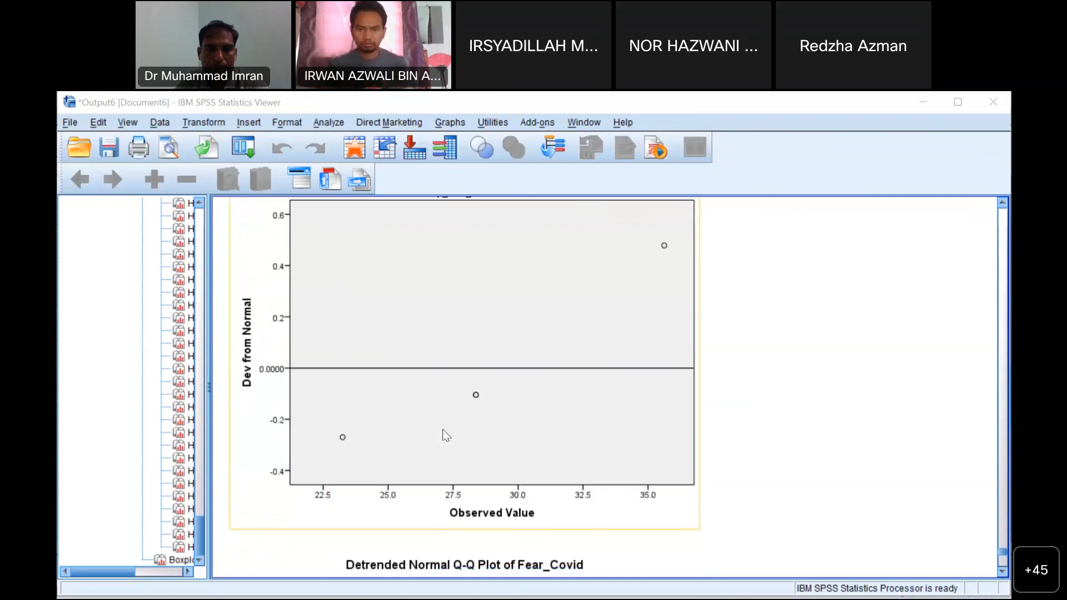
scroll(445, 435, down, 12)
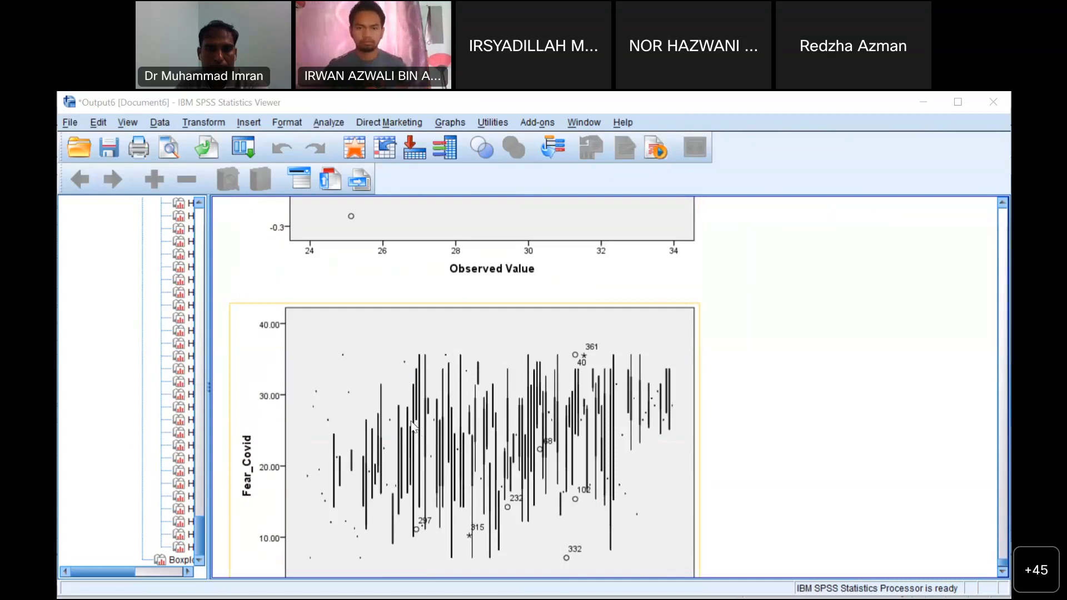
scroll(412, 424, down, 3)
scroll(410, 420, up, 3)
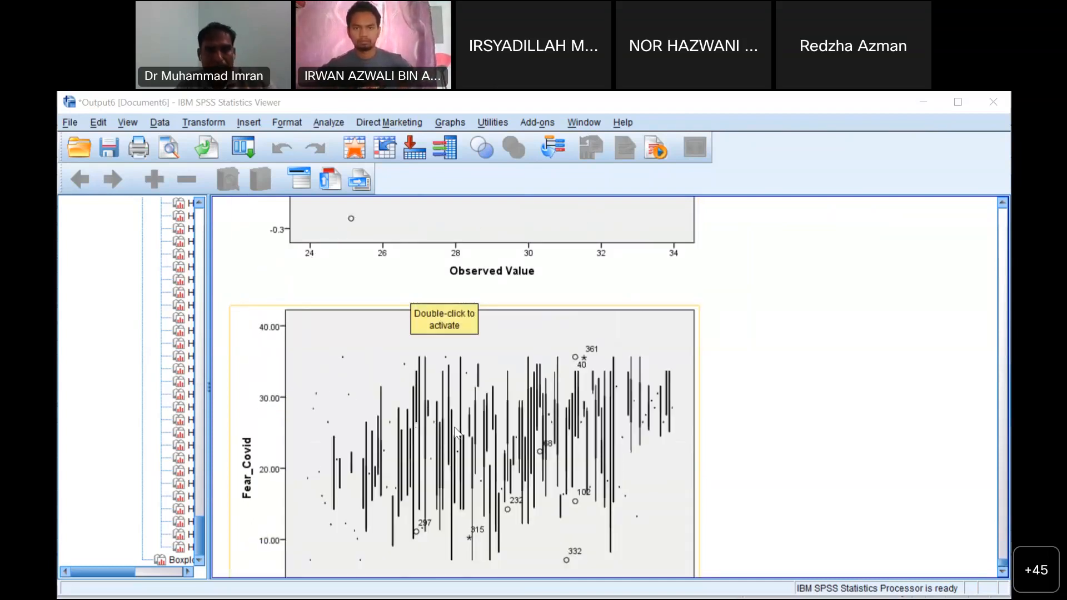
scroll(455, 433, up, 15)
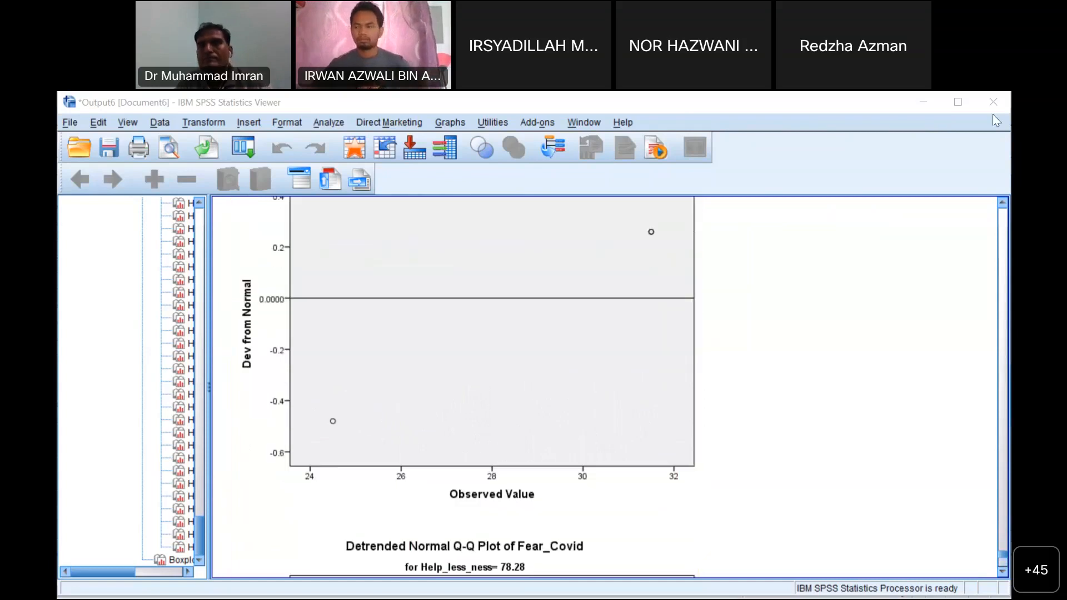
- Close the output without saving it, and remove Help_less_ness from the factor list of the Explore analysis
click(994, 104)
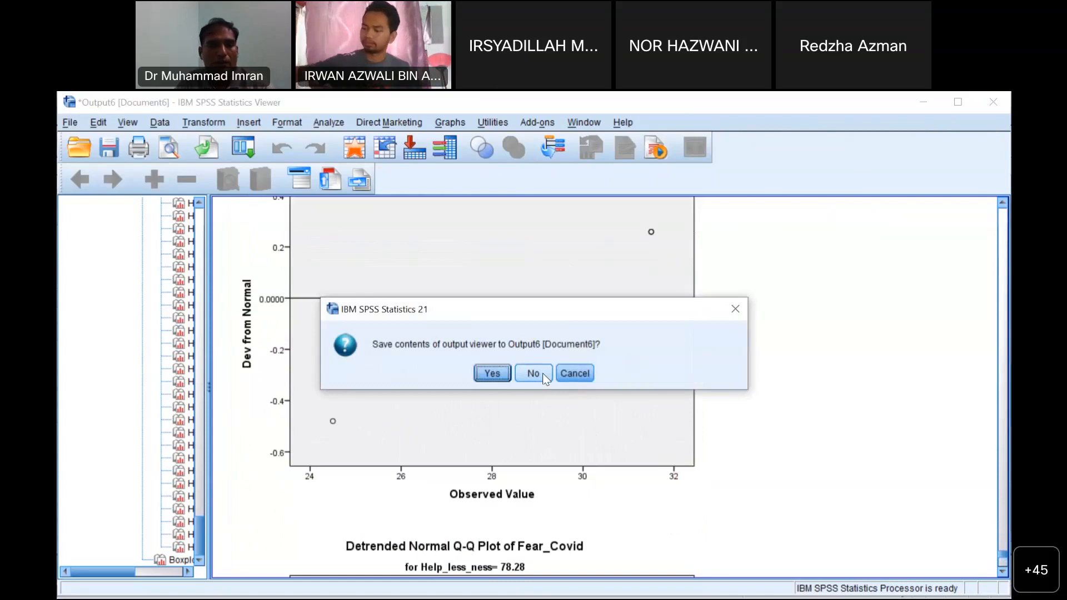
click(543, 372)
click(249, 116)
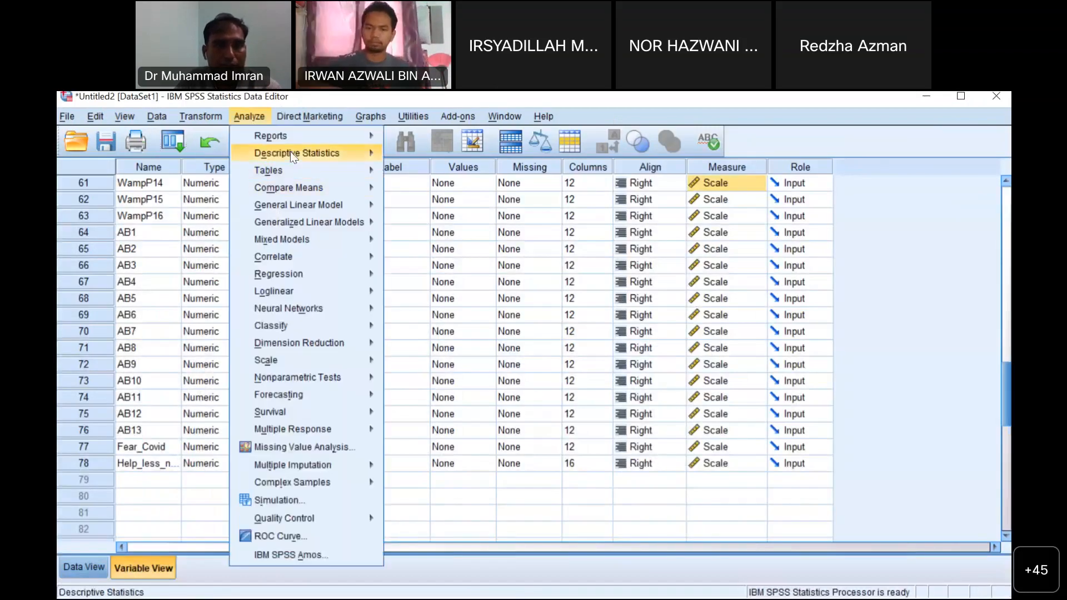
mouse_move(294, 154)
click(425, 193)
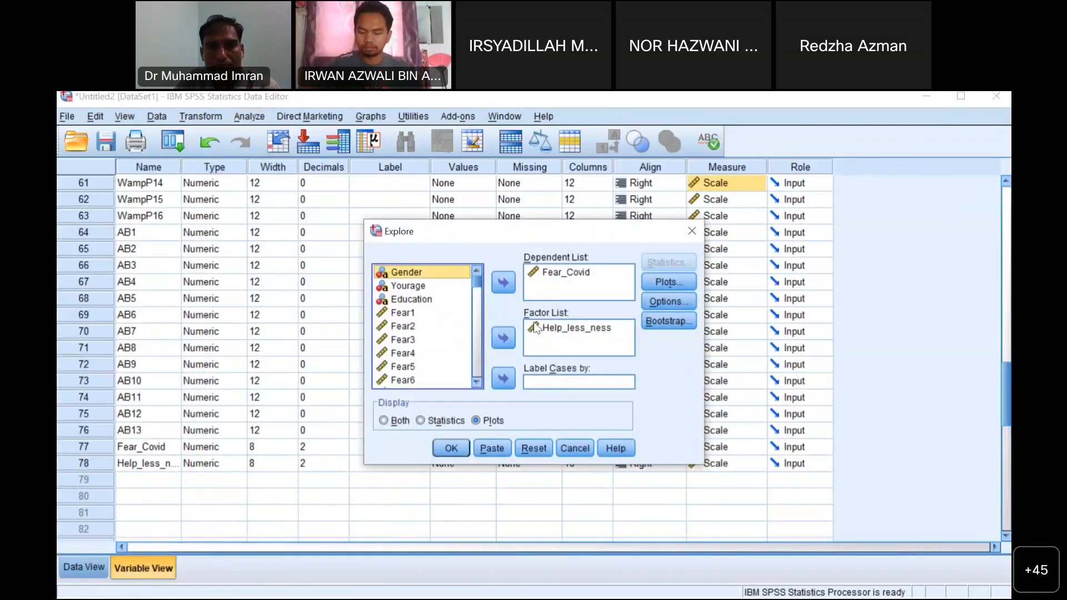
click(547, 330)
click(505, 338)
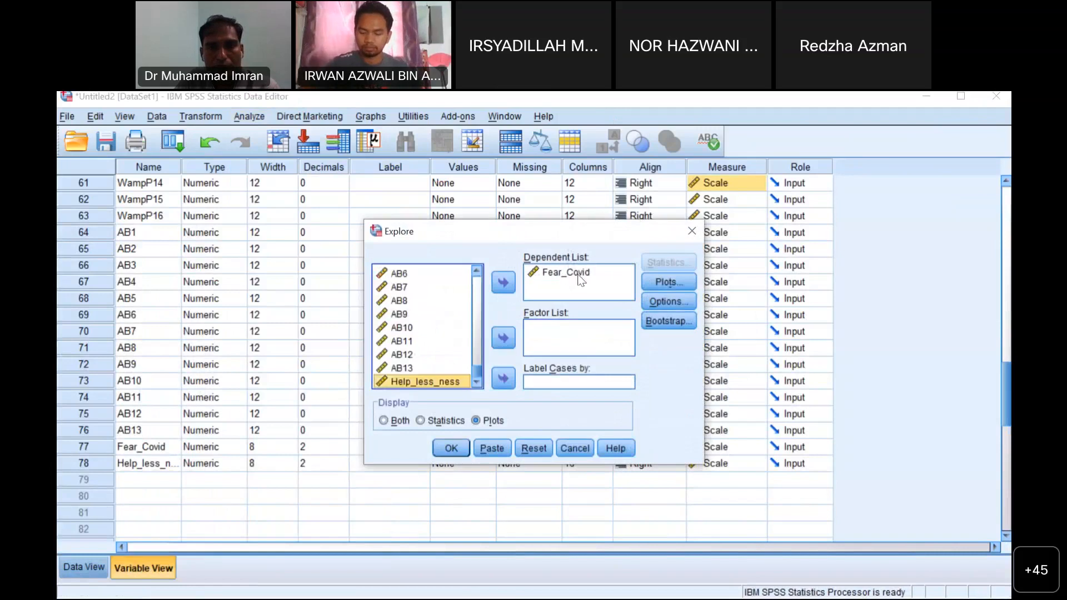
- Check the plot and missing-value settings, set the Explore display to Both and run the analysis for Fear_Covid alone
click(669, 282)
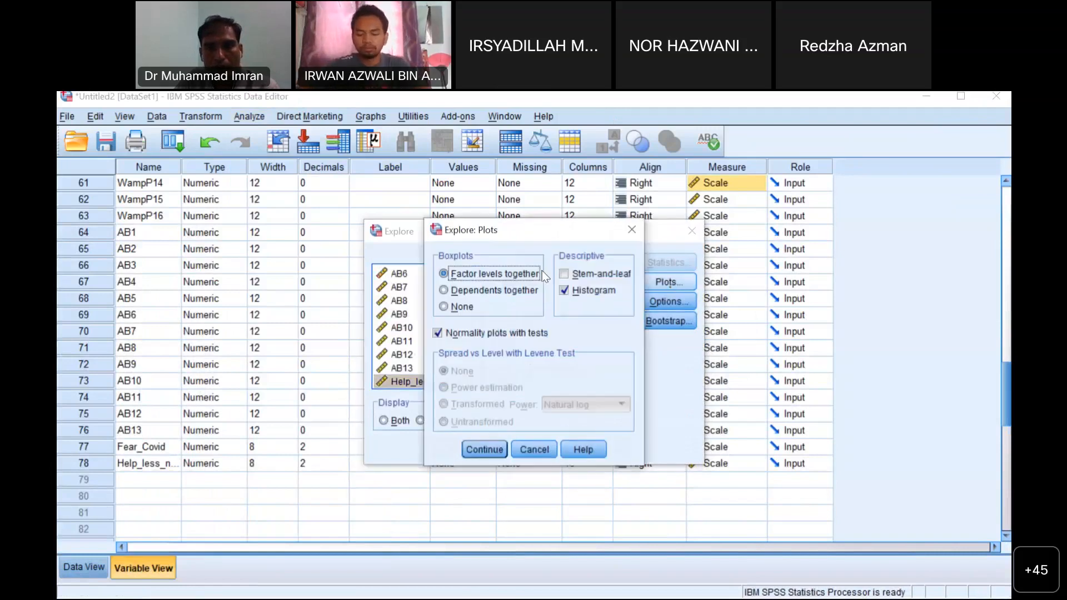
click(503, 450)
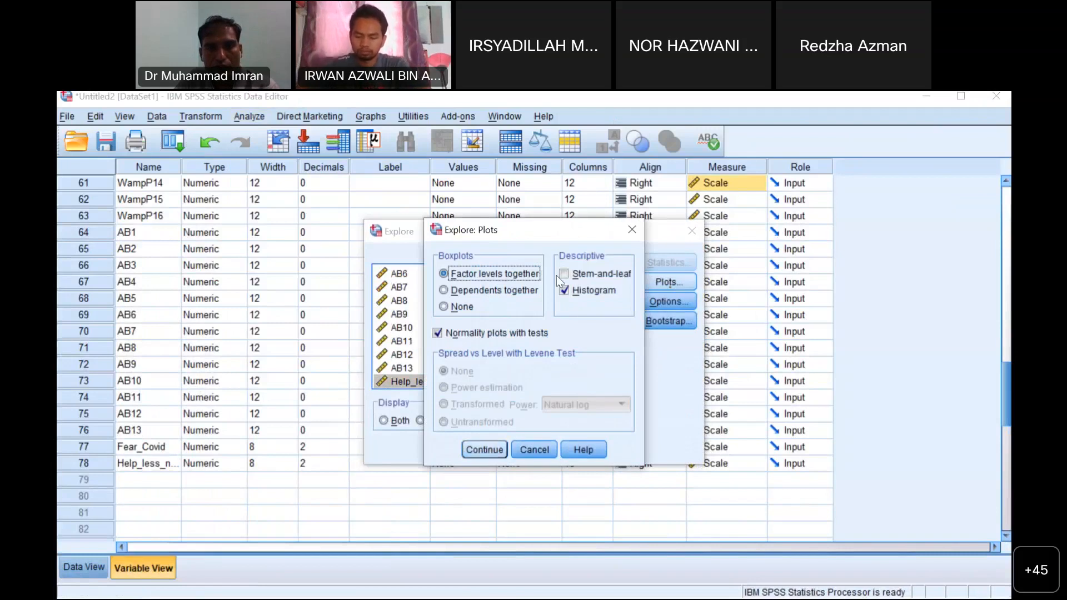
click(654, 300)
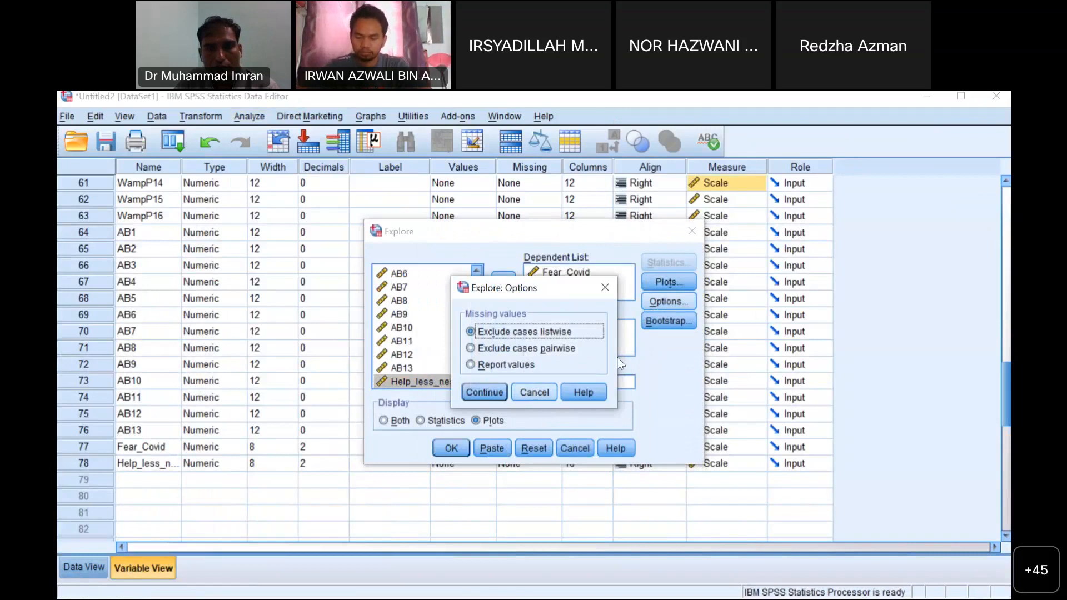
click(486, 393)
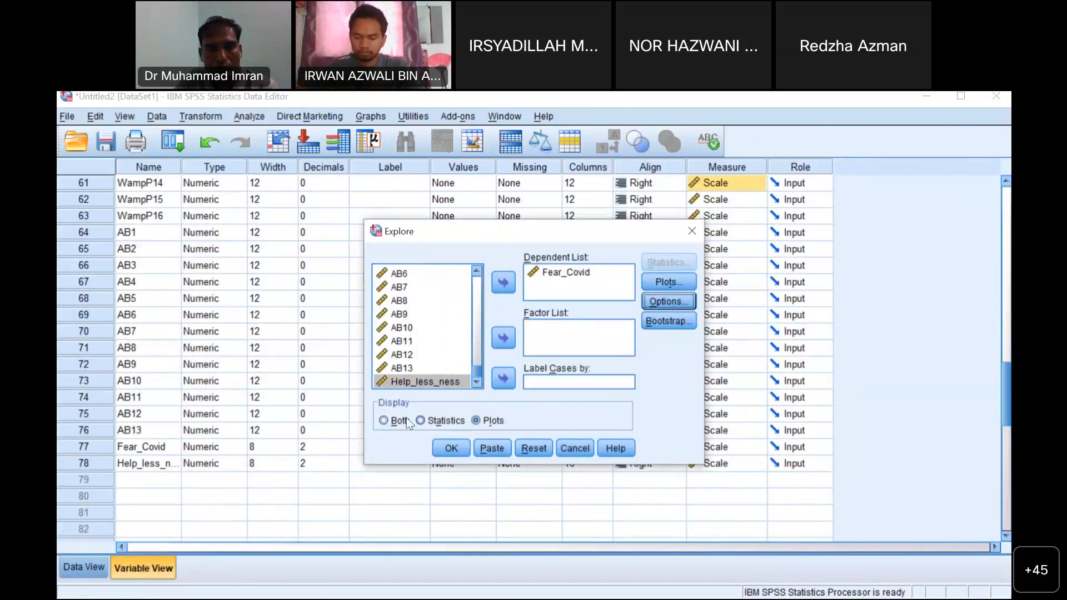
click(384, 421)
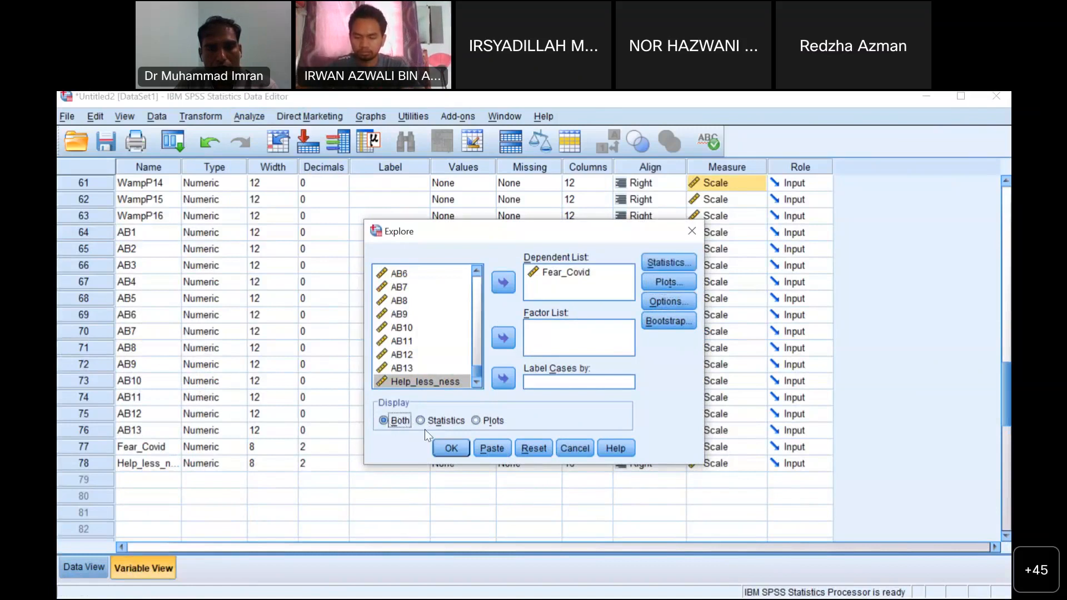
click(451, 448)
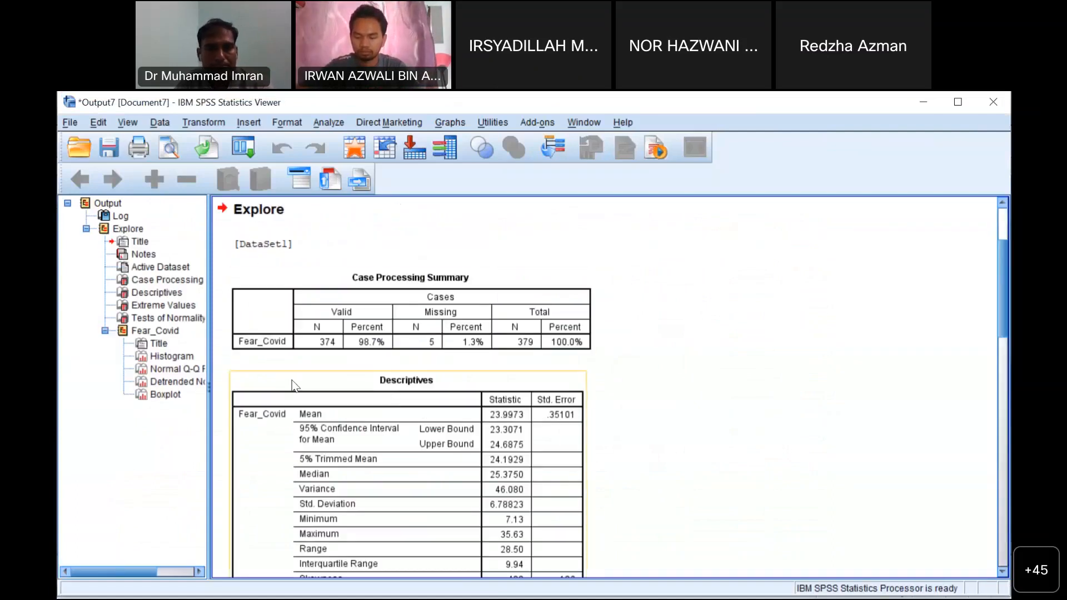
- Examine the descriptives, extreme values, tests of normality and histogram of Fear_Covid in the new output
scroll(294, 385, down, 5)
scroll(295, 386, down, 5)
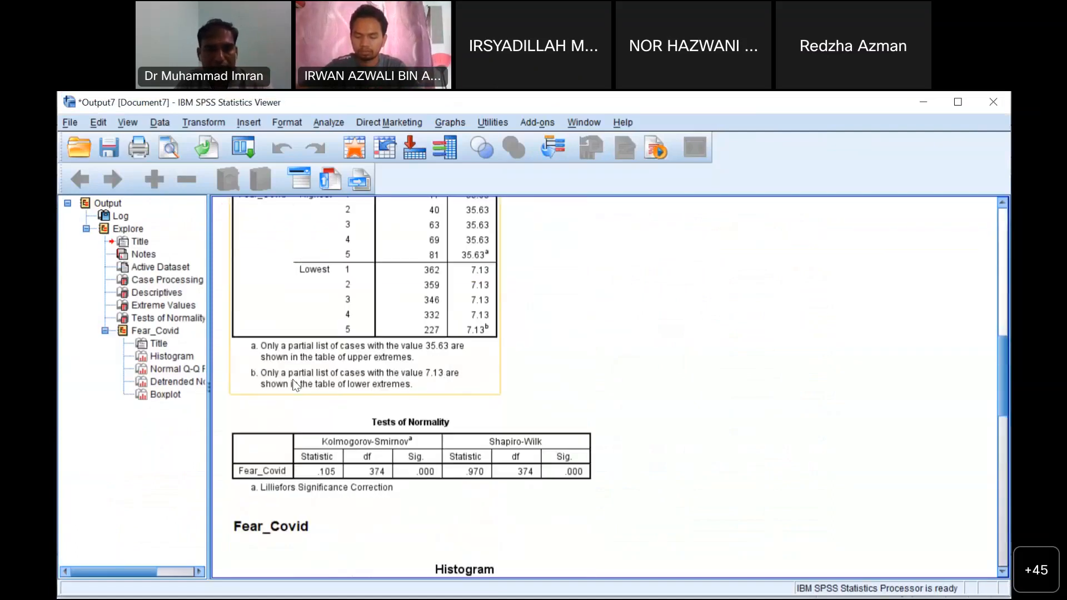
scroll(292, 380, down, 3)
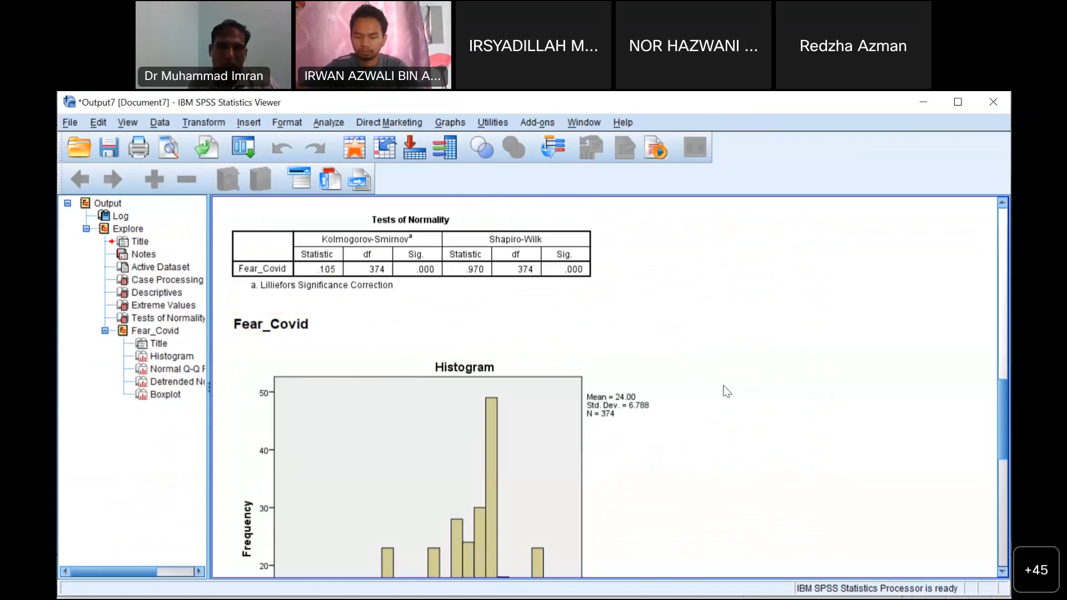
click(426, 415)
scroll(306, 450, down, 3)
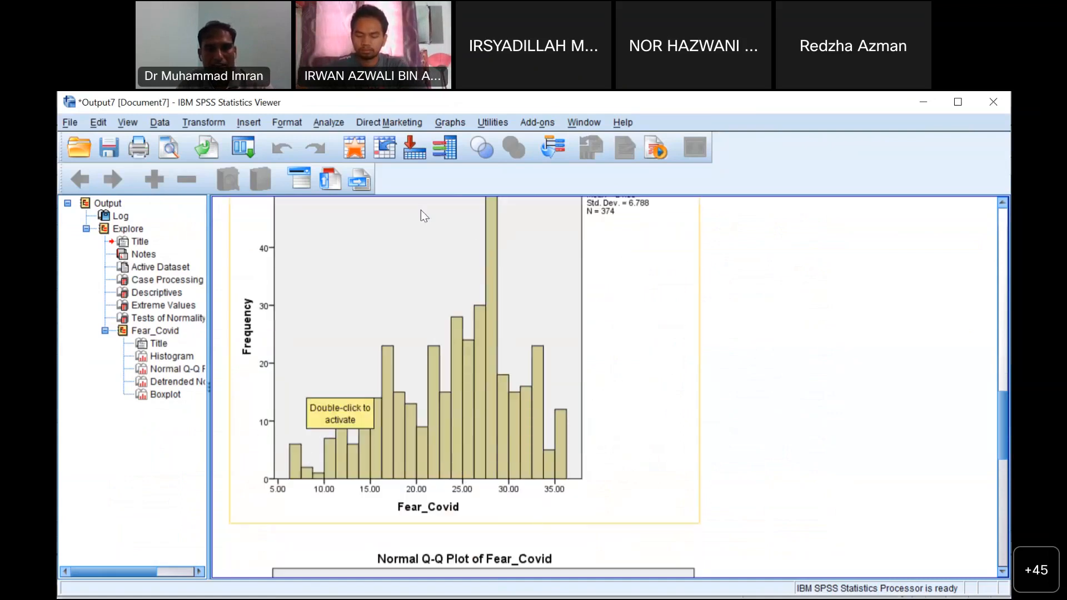
scroll(420, 378, up, 2)
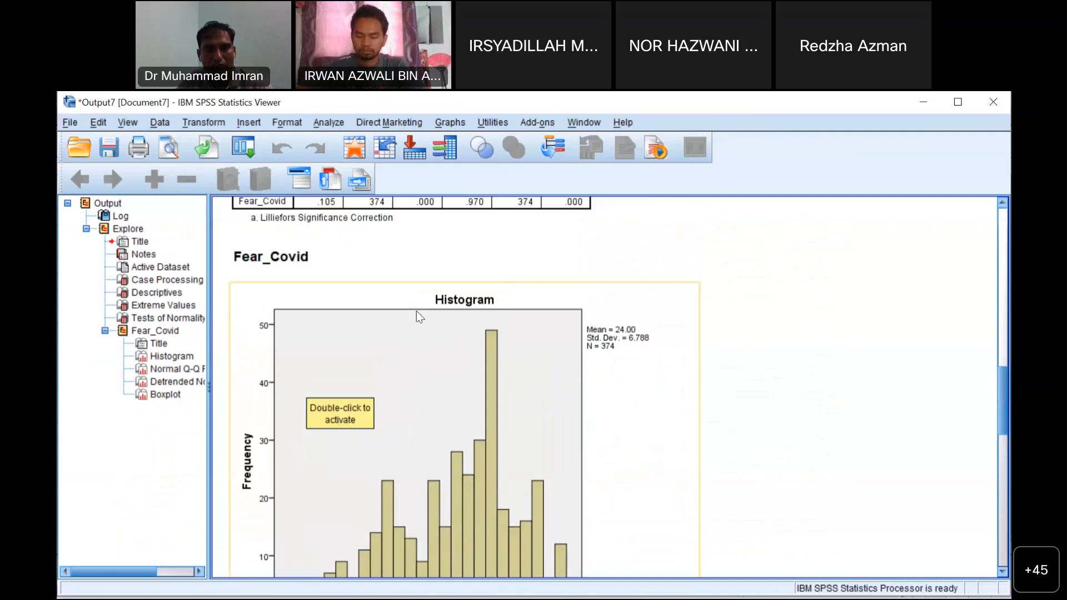
scroll(397, 418, down, 4)
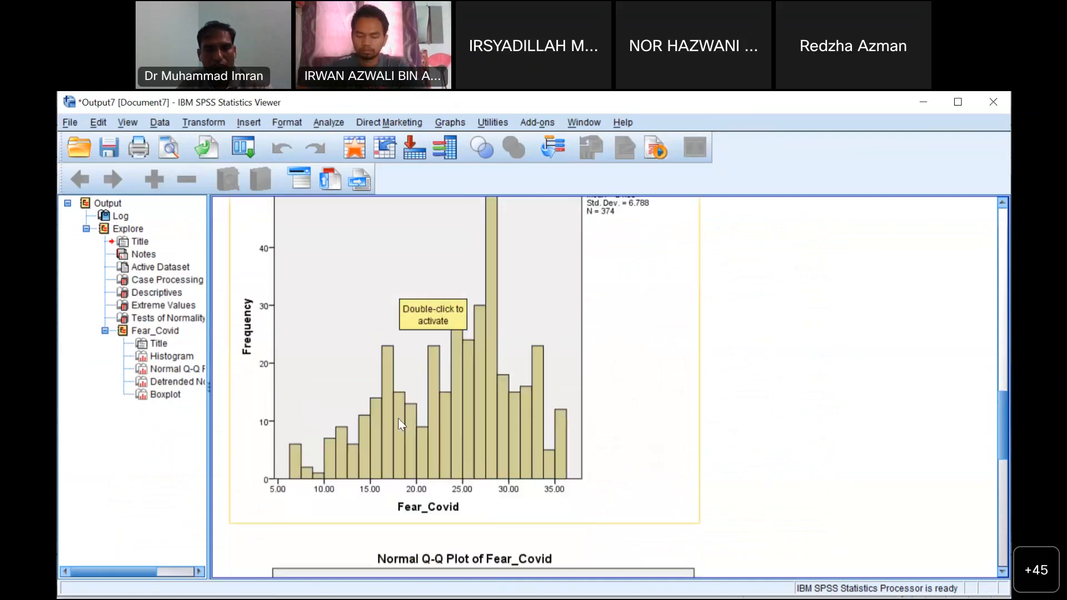
- Examine the normal Q-Q plot, detrended Q-Q plot and boxplot of Fear_Covid
scroll(399, 424, down, 3)
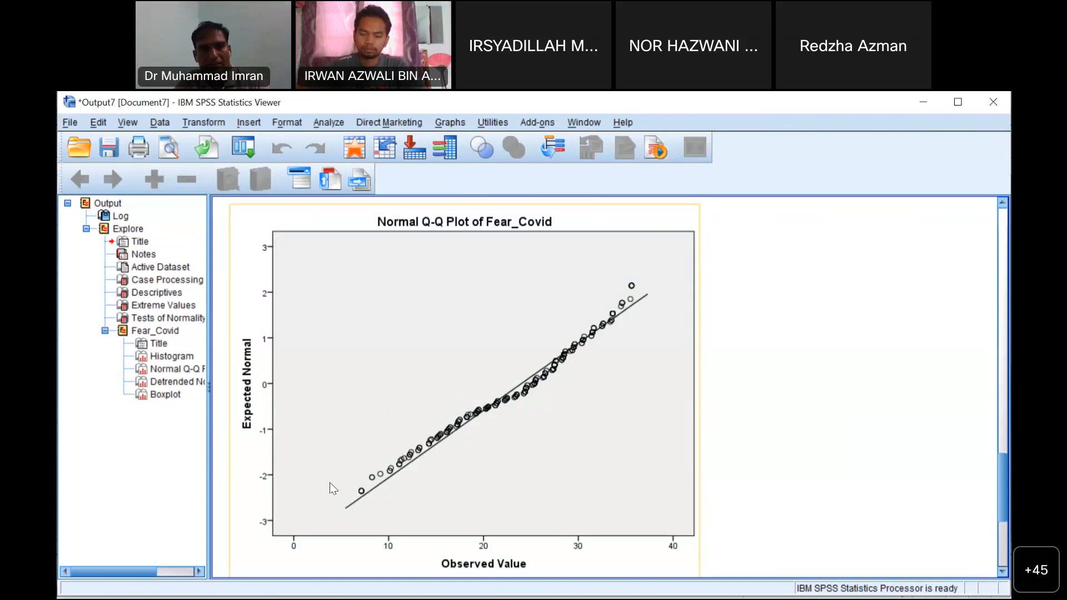
scroll(328, 477, down, 5)
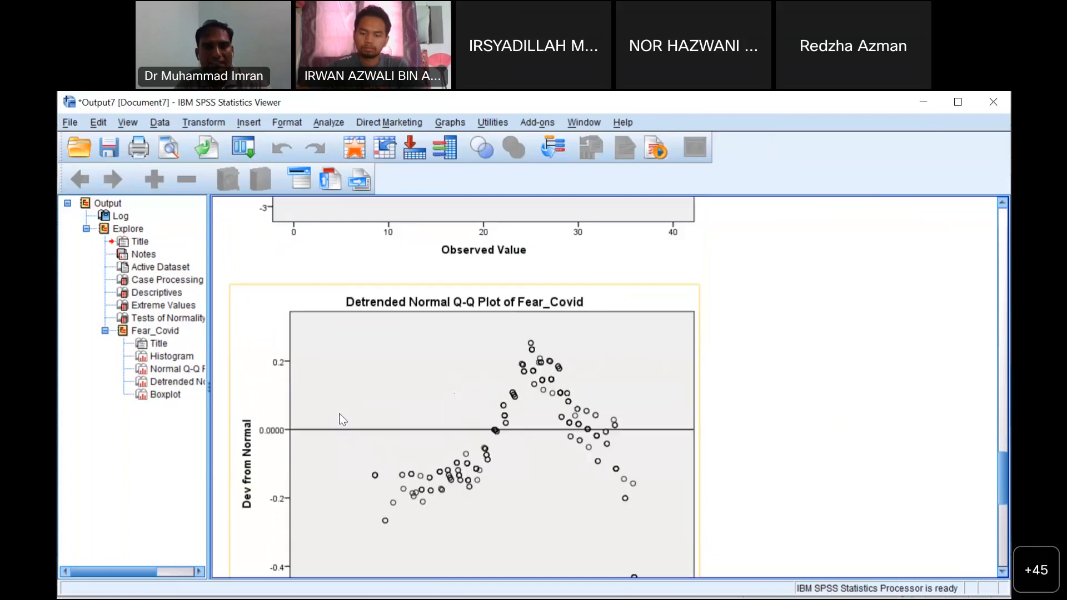
scroll(340, 419, up, 5)
click(420, 434)
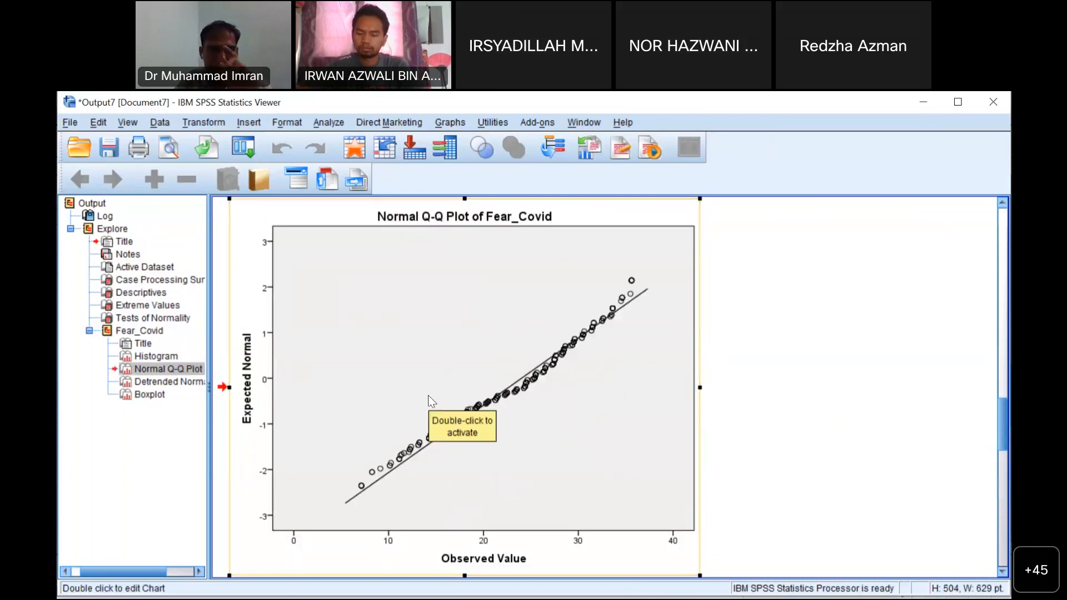
scroll(432, 400, down, 14)
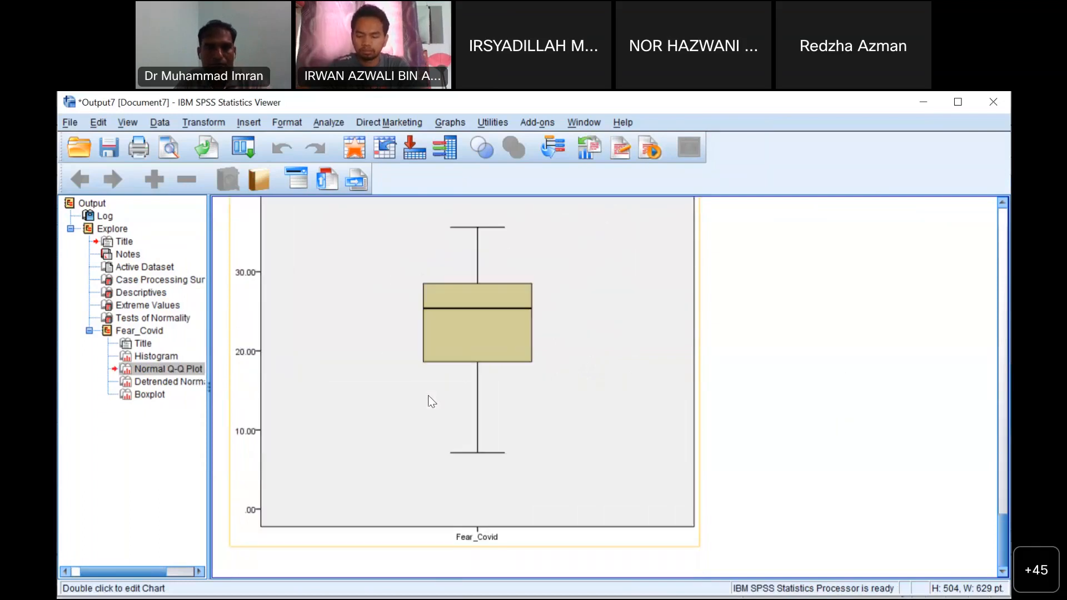
scroll(428, 400, up, 15)
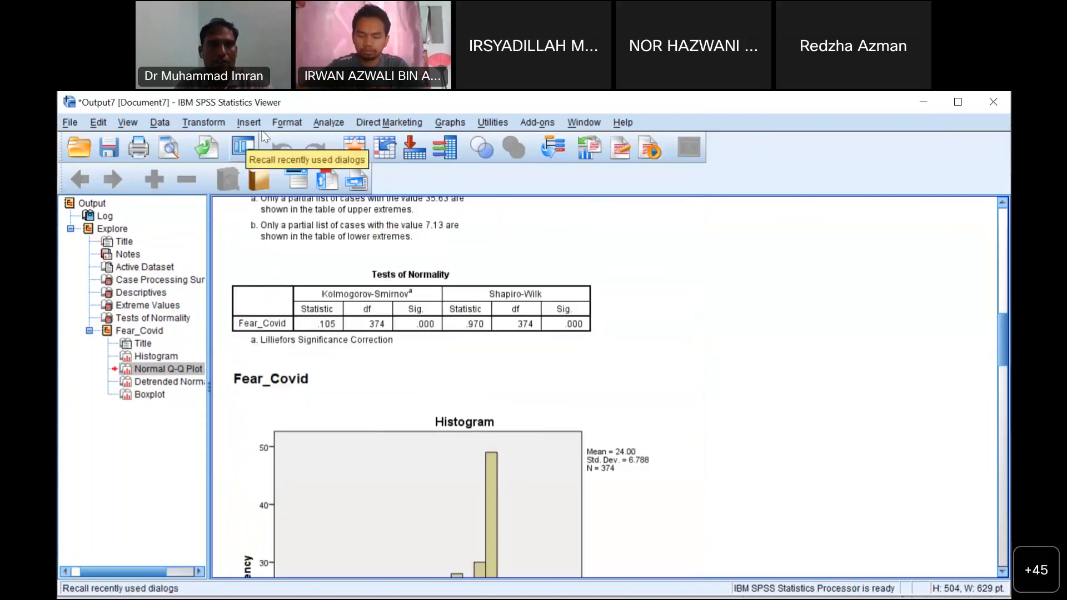
- Run the Explore analysis again with Help_less_ness replacing Fear_Covid as the dependent variable and the display set to Both
click(329, 124)
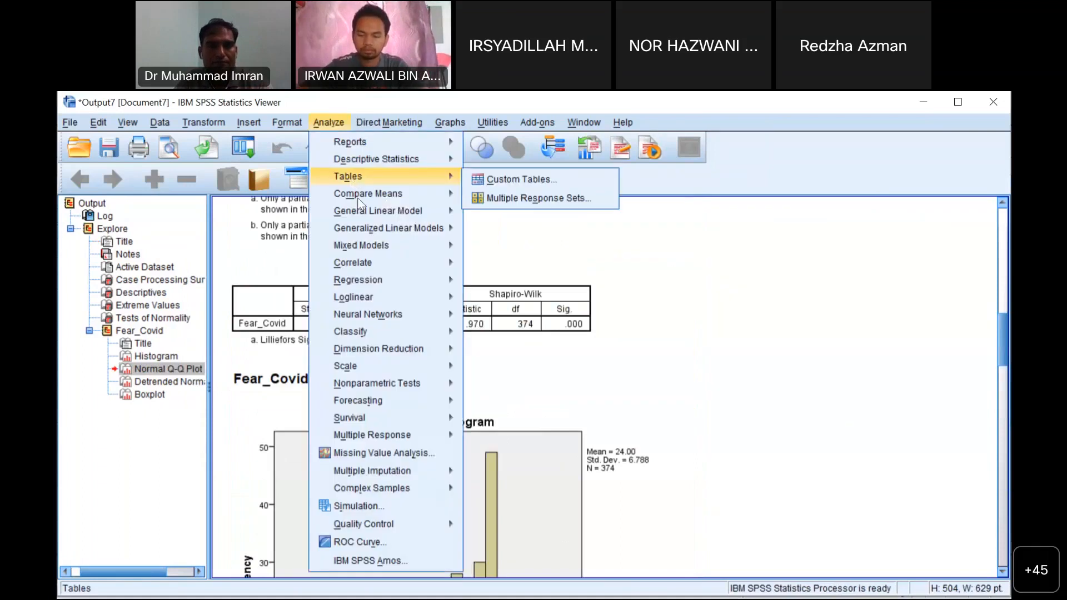
mouse_move(362, 158)
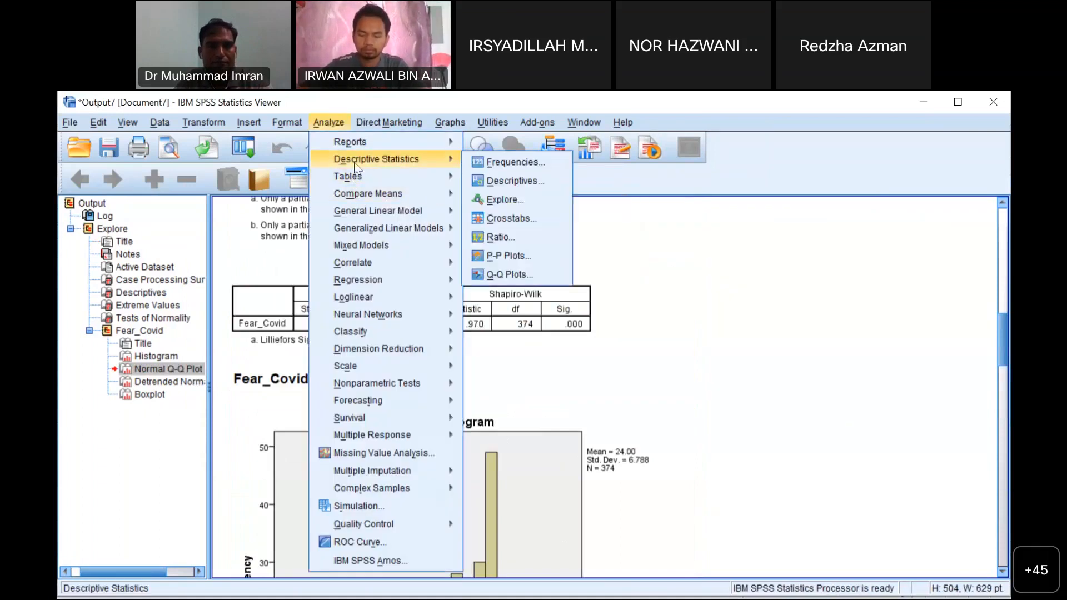
click(502, 198)
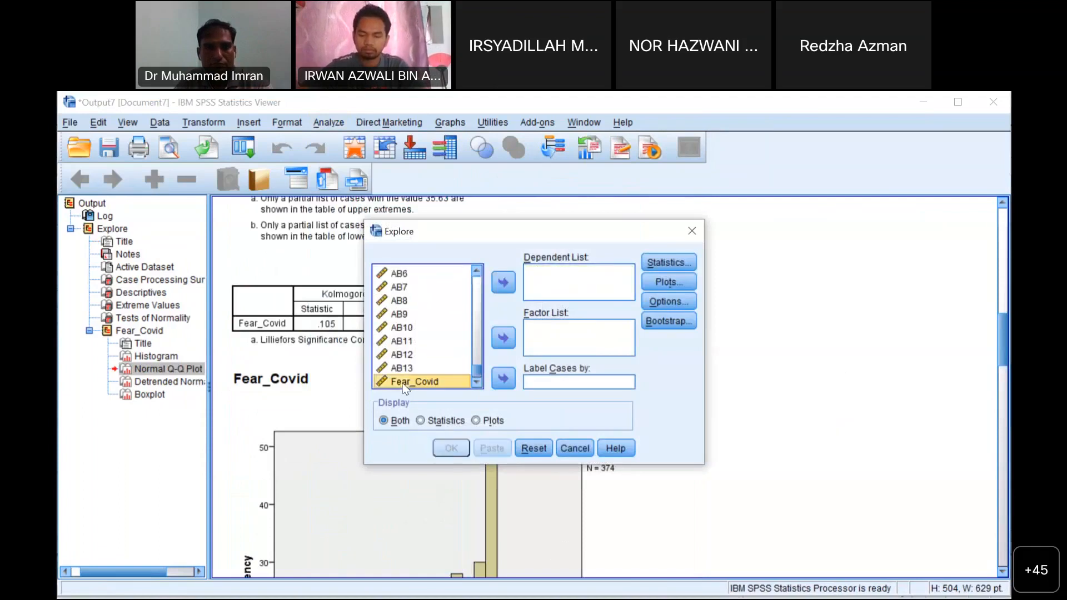
scroll(404, 385, down, 1)
click(405, 381)
click(503, 282)
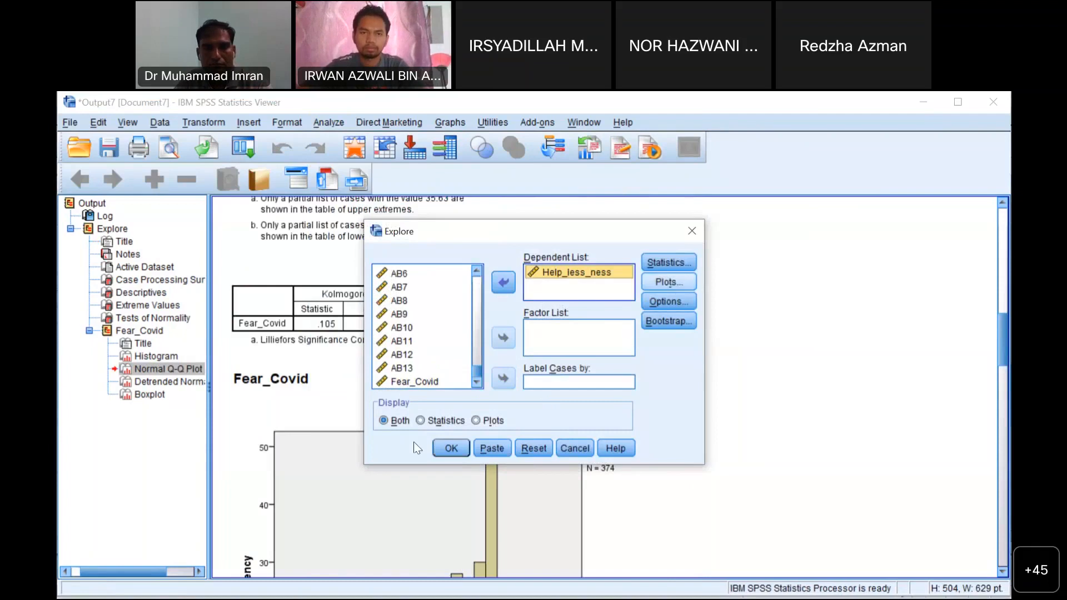
click(447, 449)
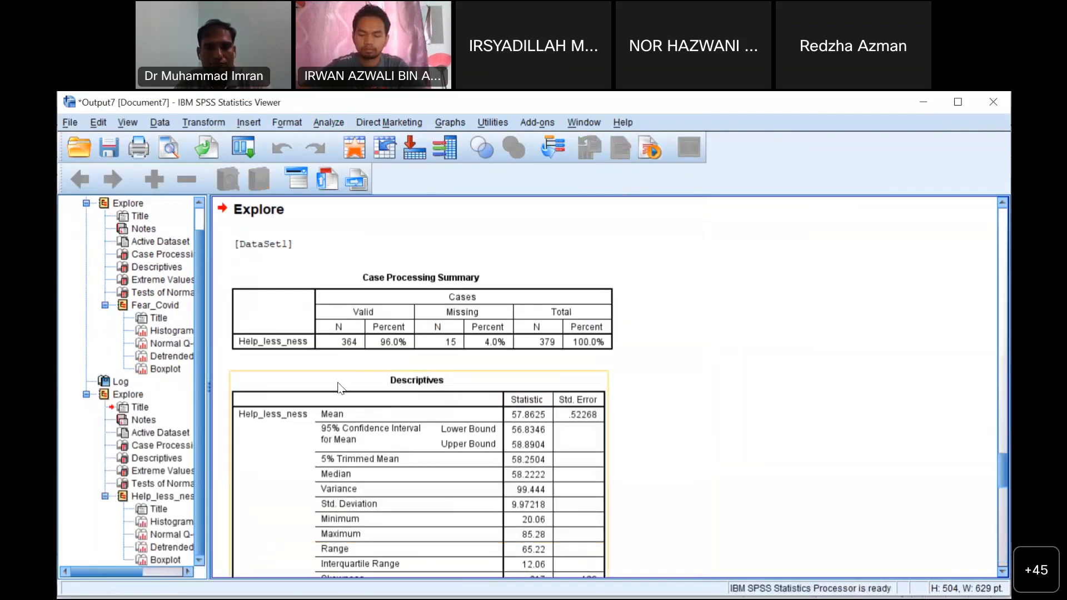
- Examine the descriptives, extreme values, tests of normality and histogram of Help_less_ness in the new Explore output
scroll(339, 387, down, 3)
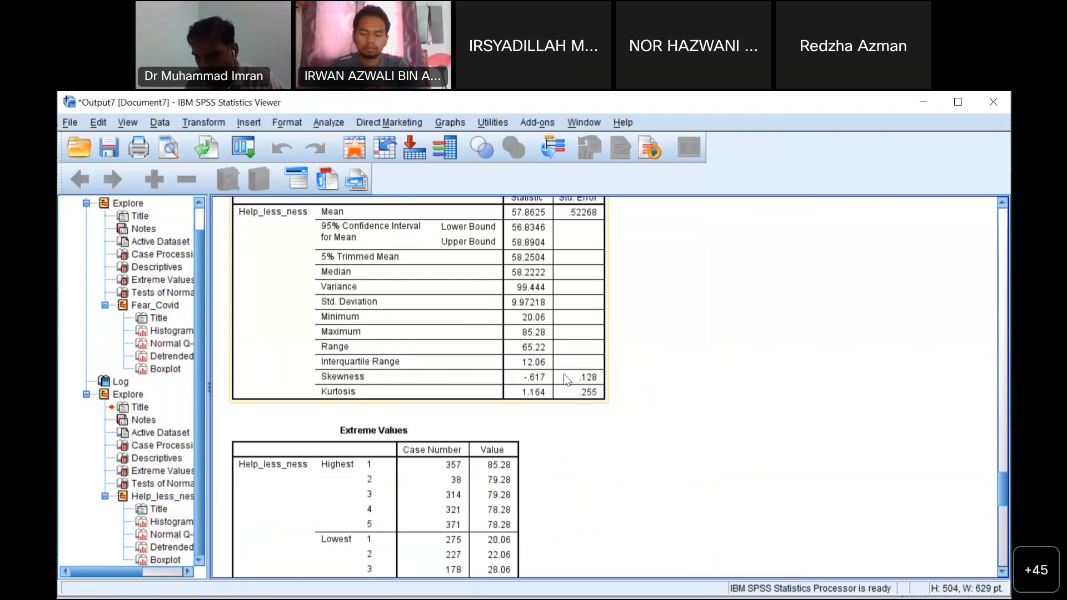
click(331, 519)
scroll(366, 484, down, 10)
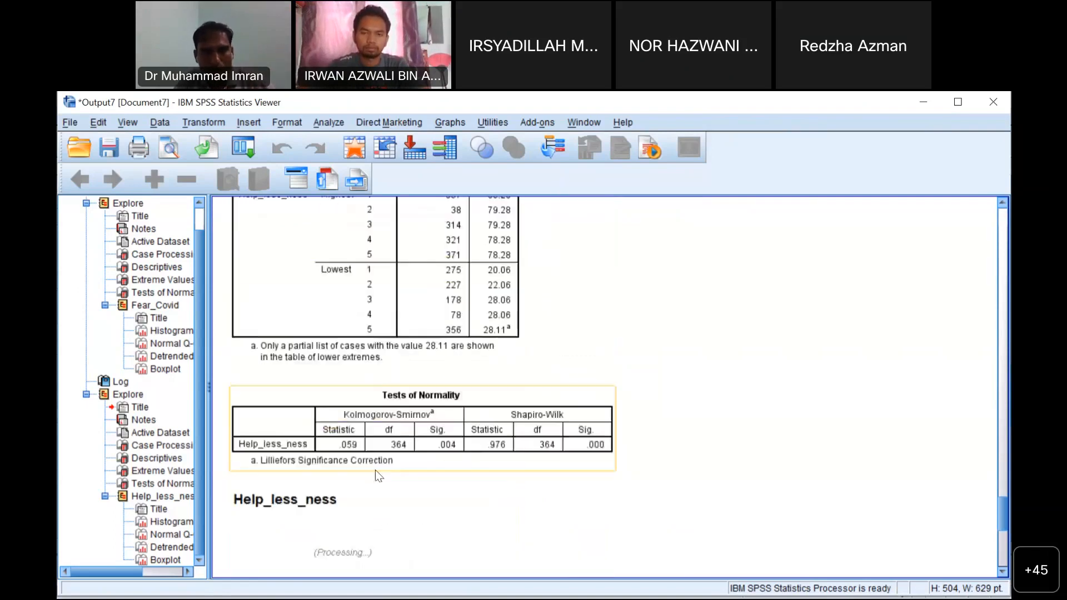
scroll(464, 294, down, 3)
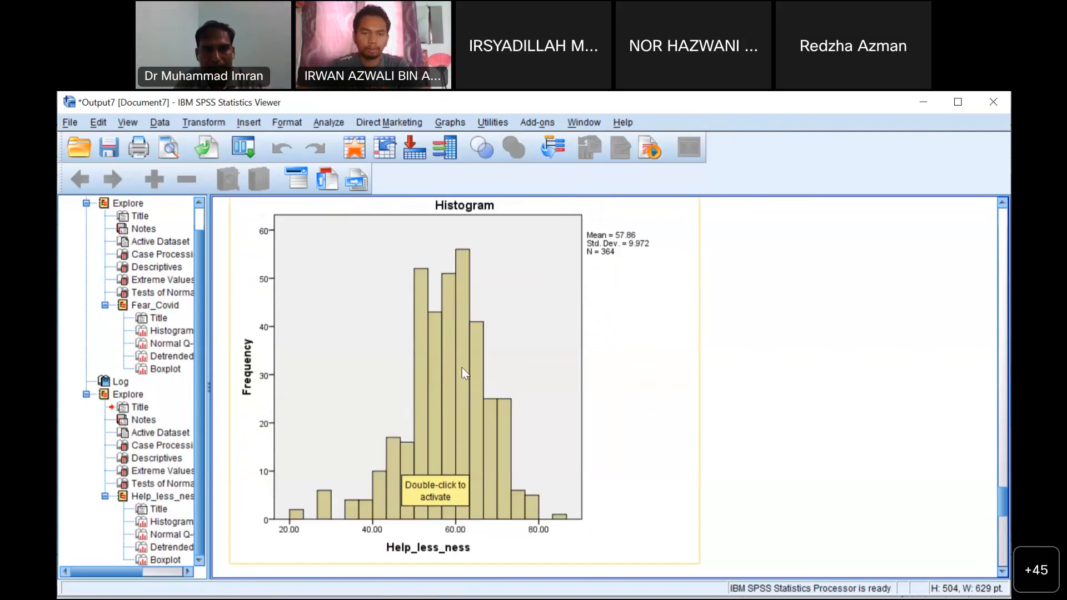
- Examine the normal Q-Q plot and boxplot of Help_less_ness, and compare with the Performing Normality Test slide in PowerPoint
scroll(465, 372, down, 5)
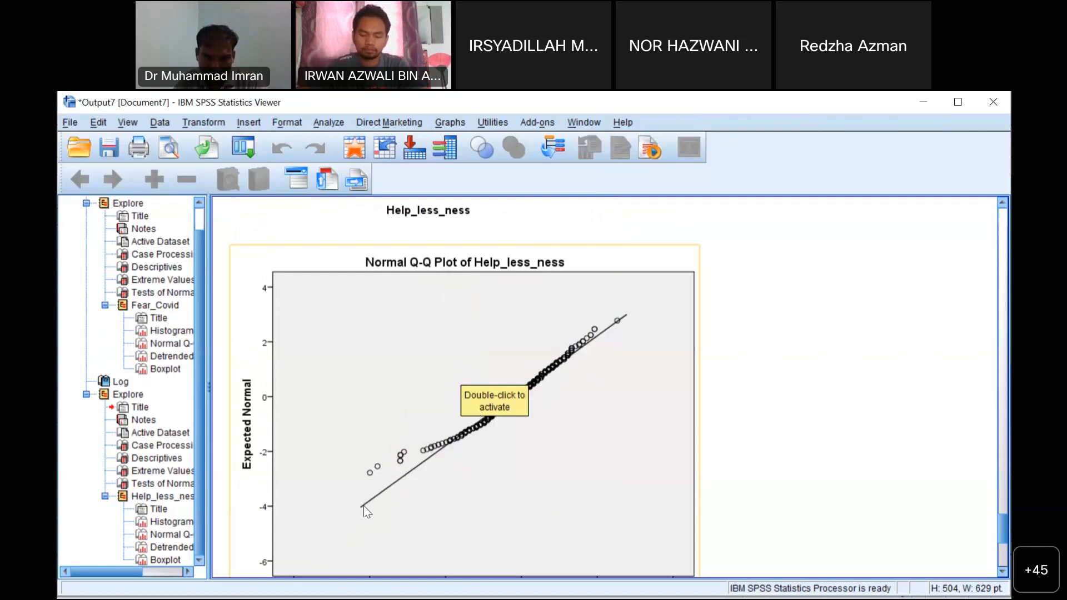
scroll(512, 435, down, 3)
scroll(512, 435, down, 7)
scroll(436, 418, up, 1)
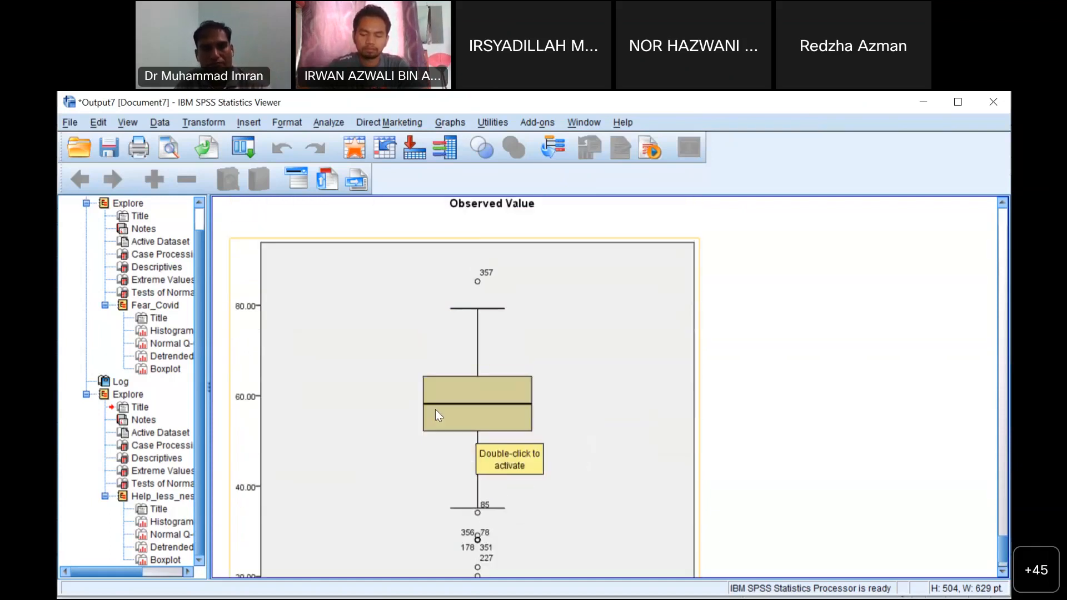
scroll(437, 415, up, 10)
scroll(517, 428, down, 3)
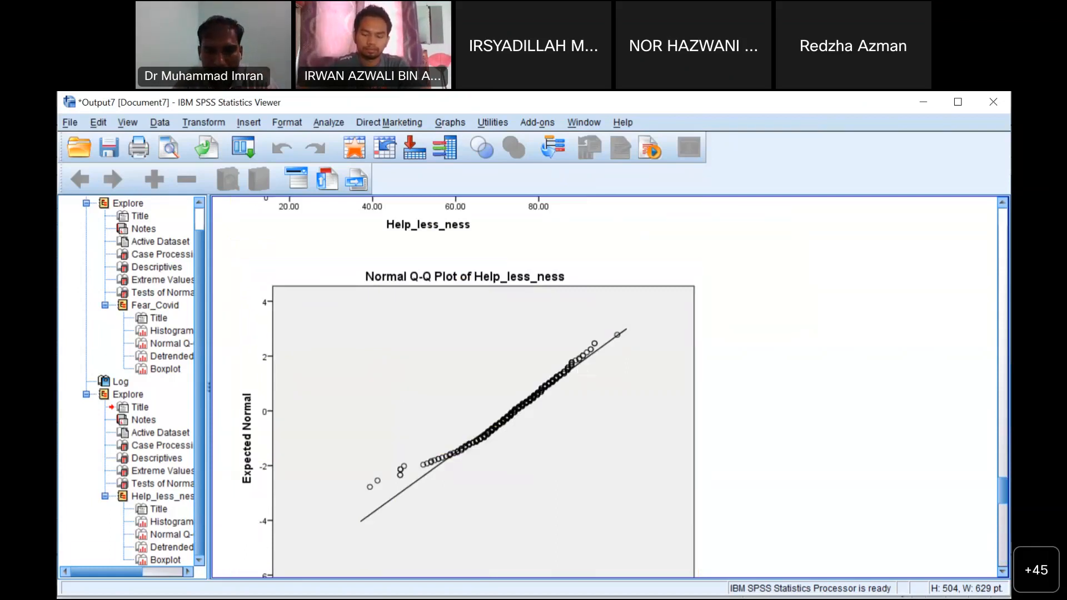
key(alt+Tab)
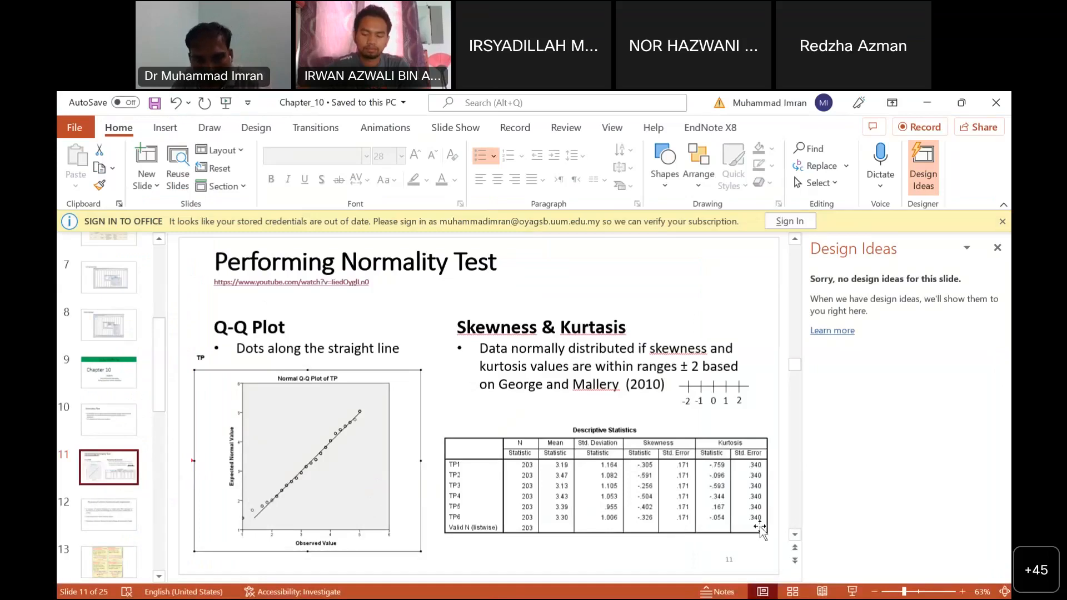
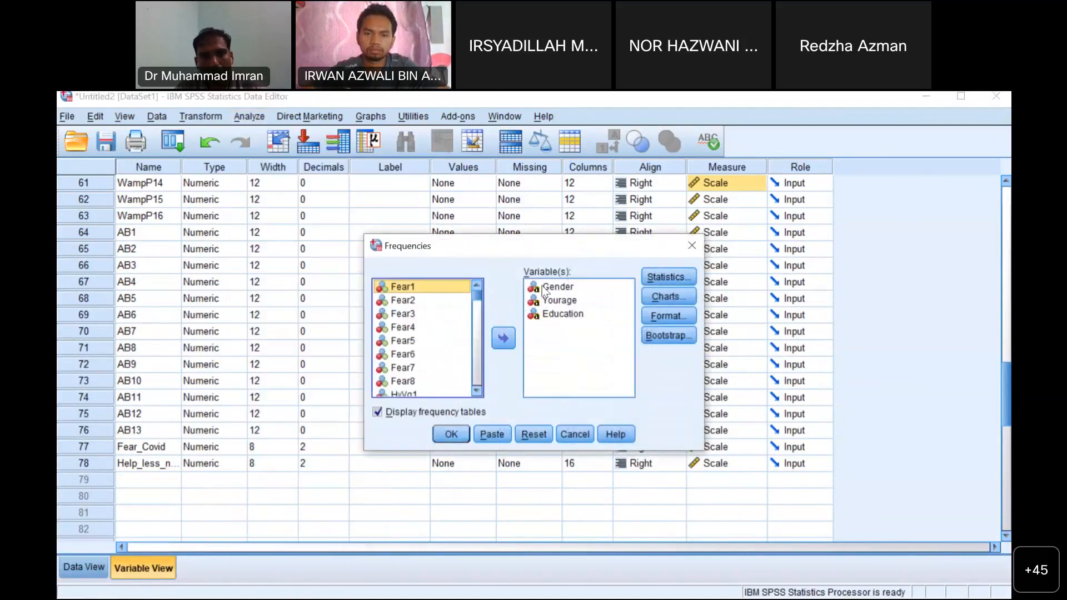
- Replace Gender, Yourage and Education with Fear_Covid and Help_less_ness as the variables of the Frequencies analysis
click(548, 288)
shift+click(547, 313)
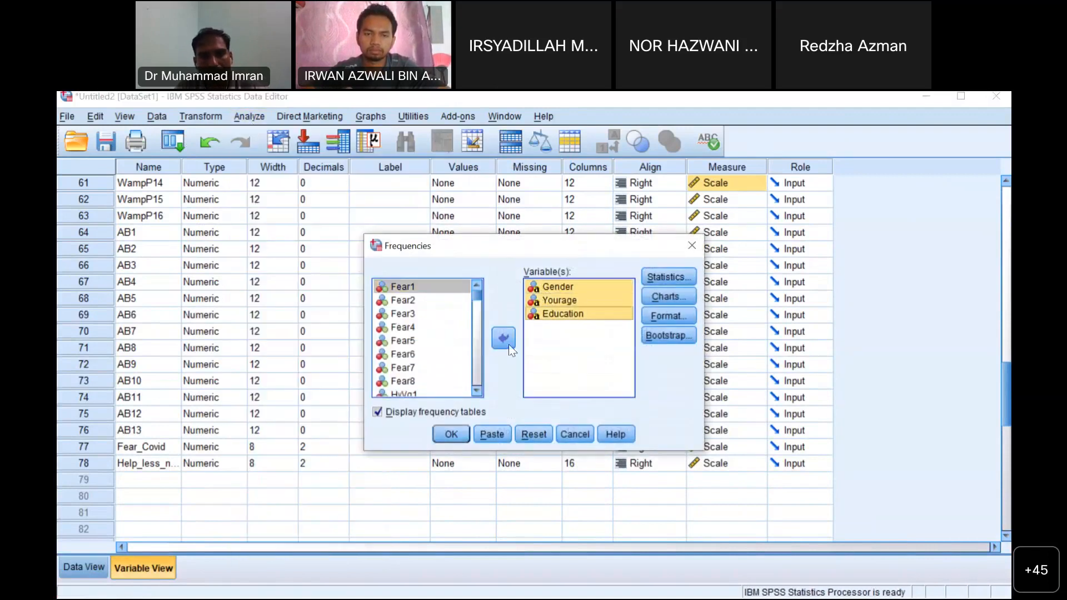
click(500, 338)
drag(482, 297, 483, 382)
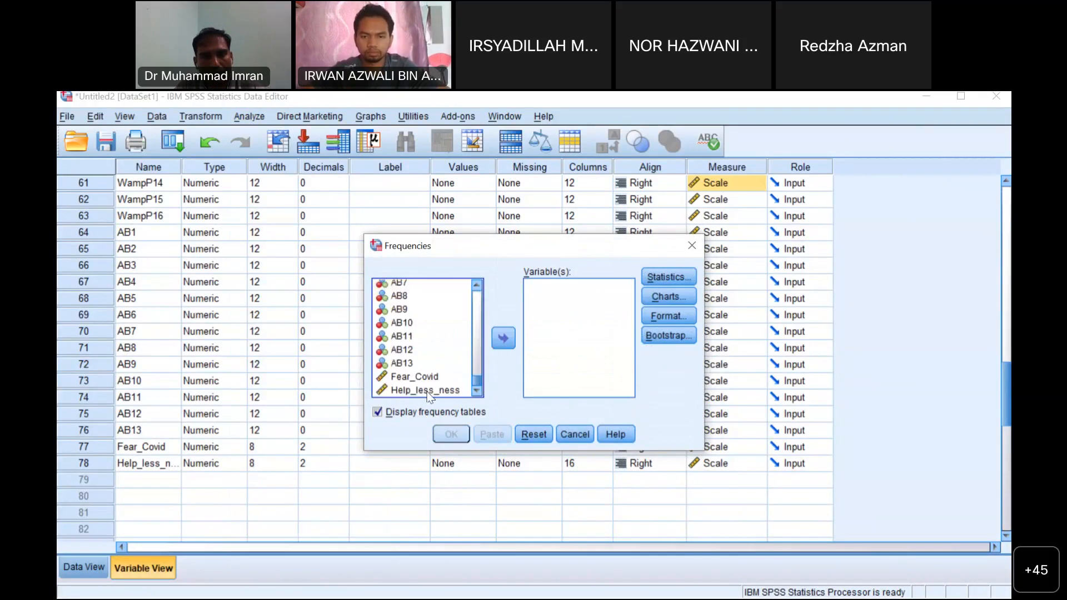
click(411, 378)
shift+click(422, 390)
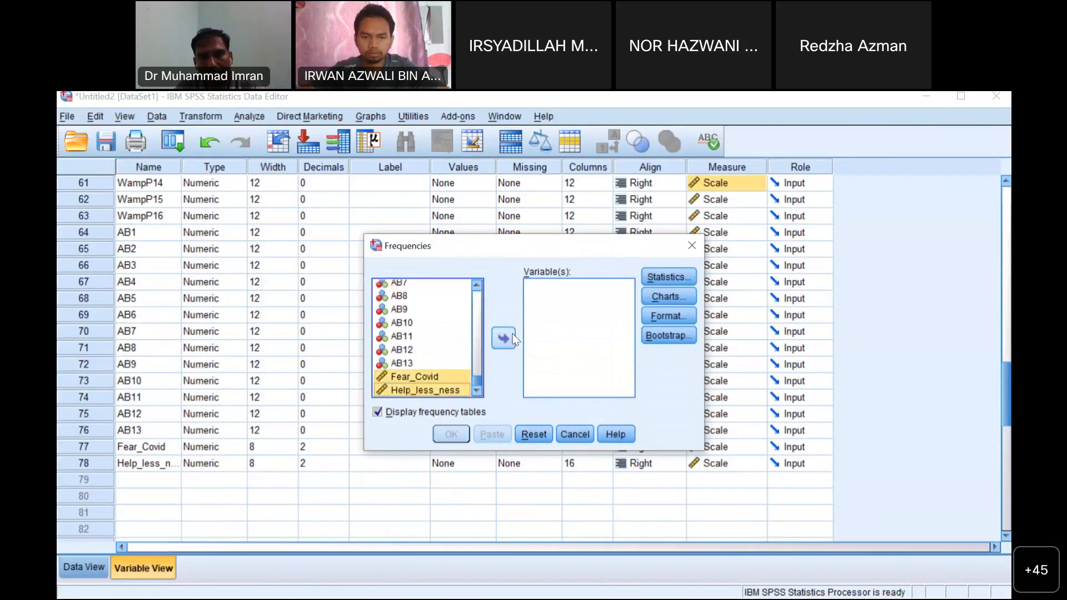
click(502, 338)
- Add median, mode, standard deviation, variance and range to the frequency statistics, run the analysis and examine the Statistics table
click(679, 280)
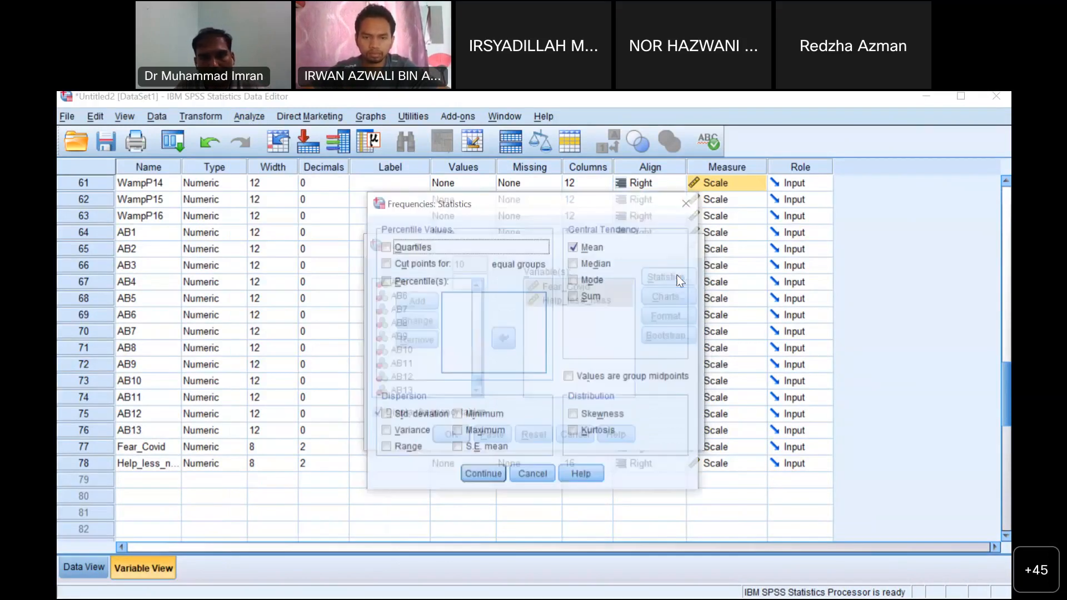
click(575, 264)
click(575, 279)
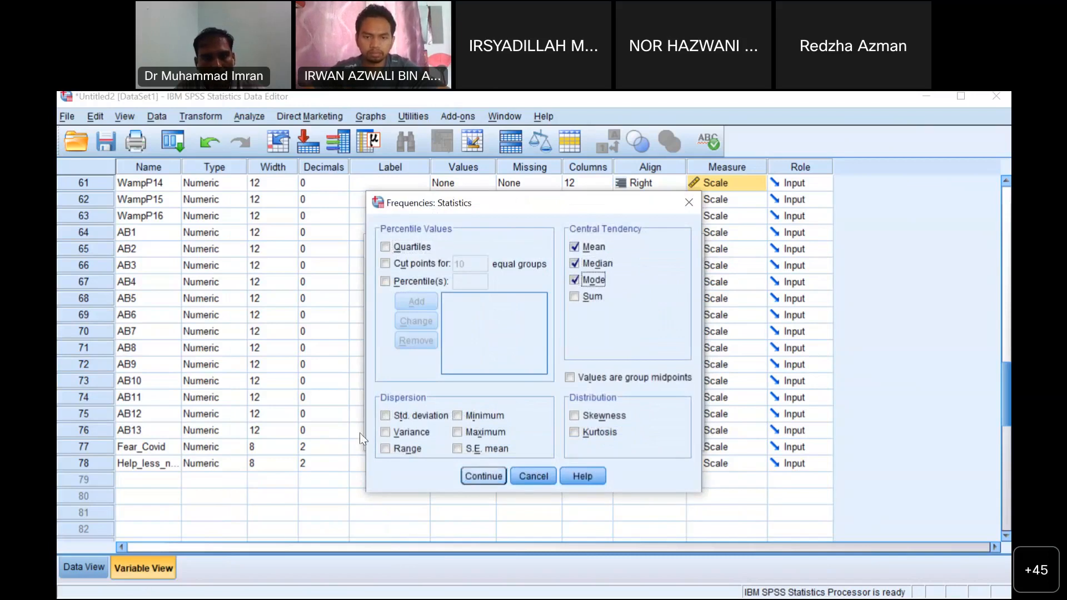
click(385, 416)
click(385, 432)
click(385, 448)
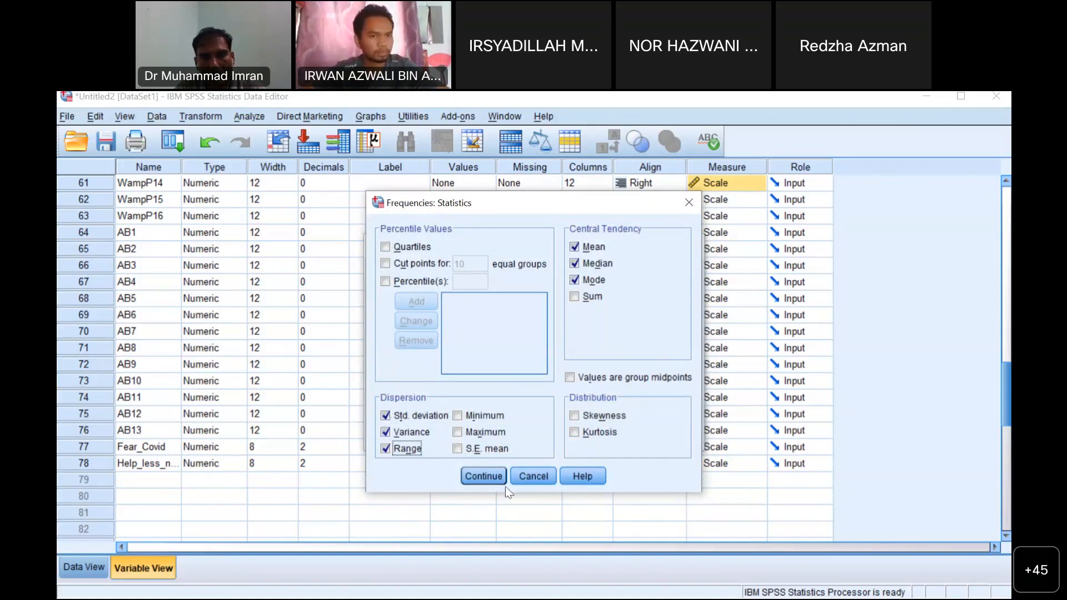
click(479, 477)
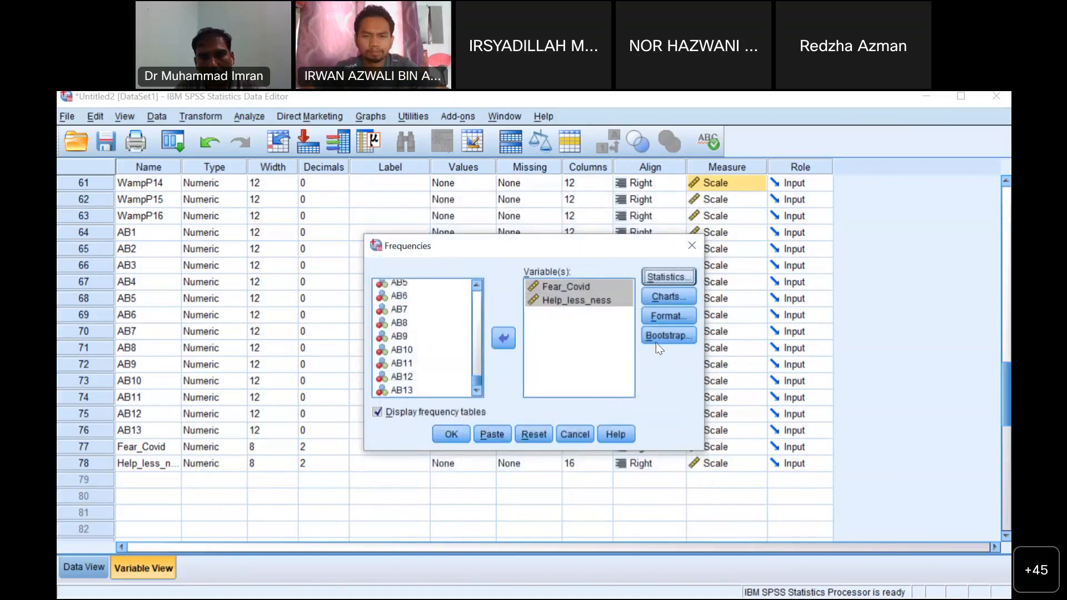
click(448, 437)
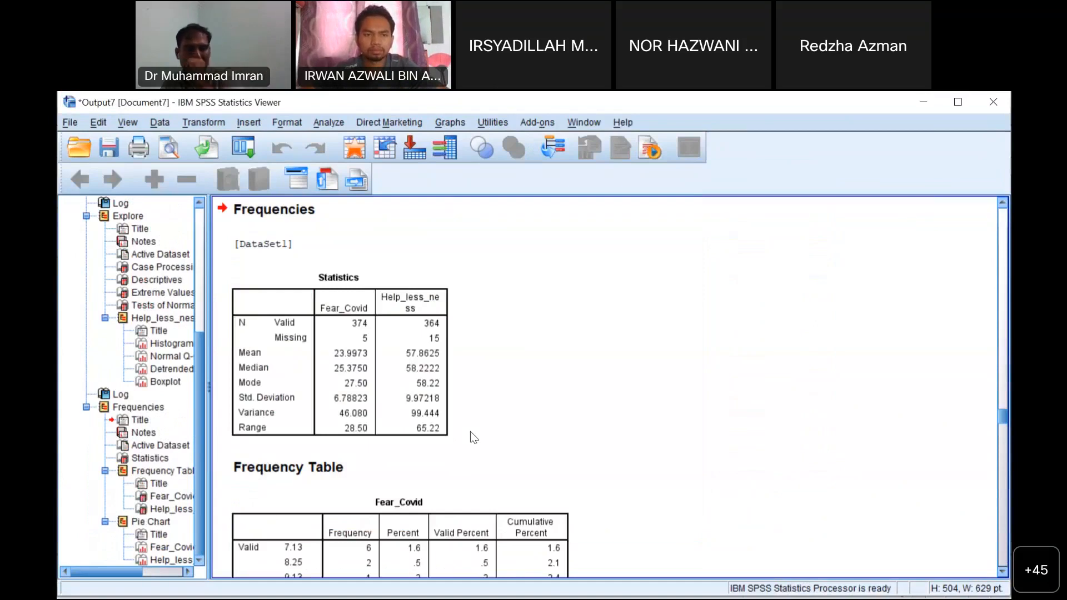
click(367, 383)
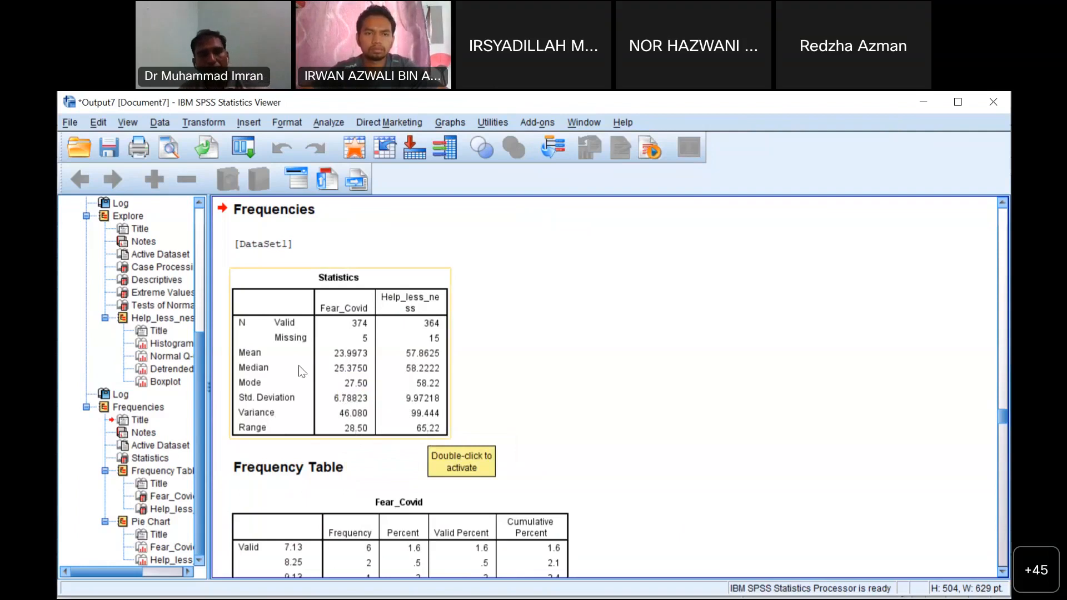
click(348, 399)
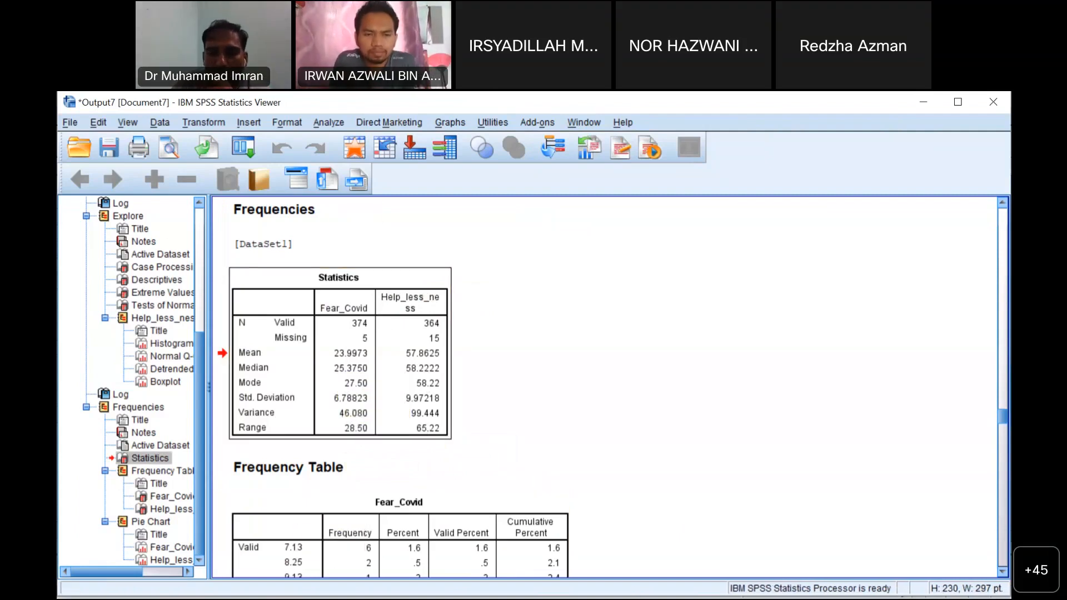
- Switch to PowerPoint and move the Measures of Variability slide ahead of the Reliability Analysis slide
key(alt+Tab)
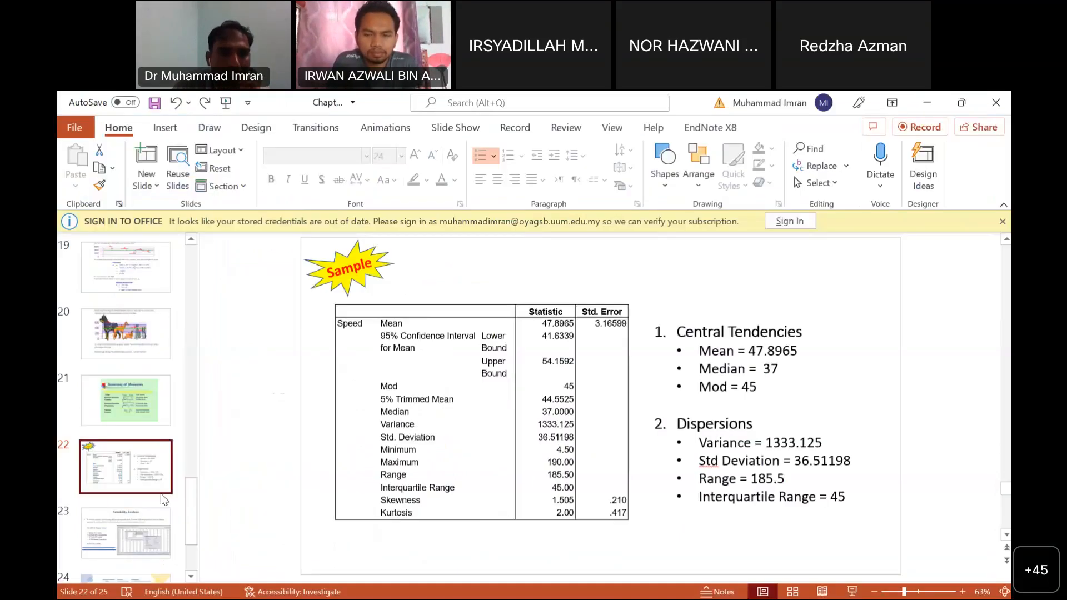
key(Down)
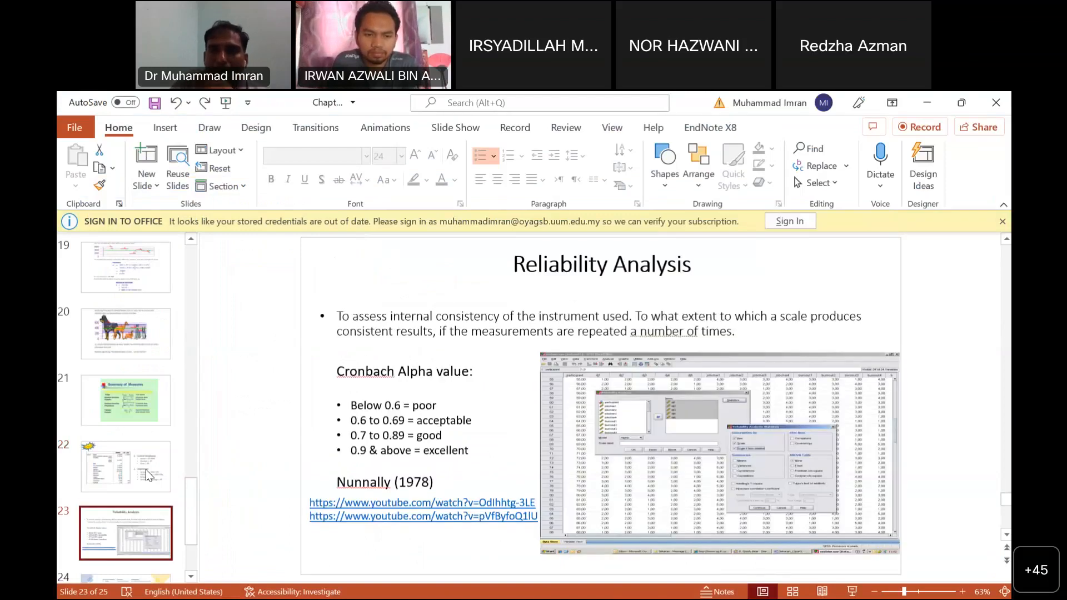
key(Down)
key(Up)
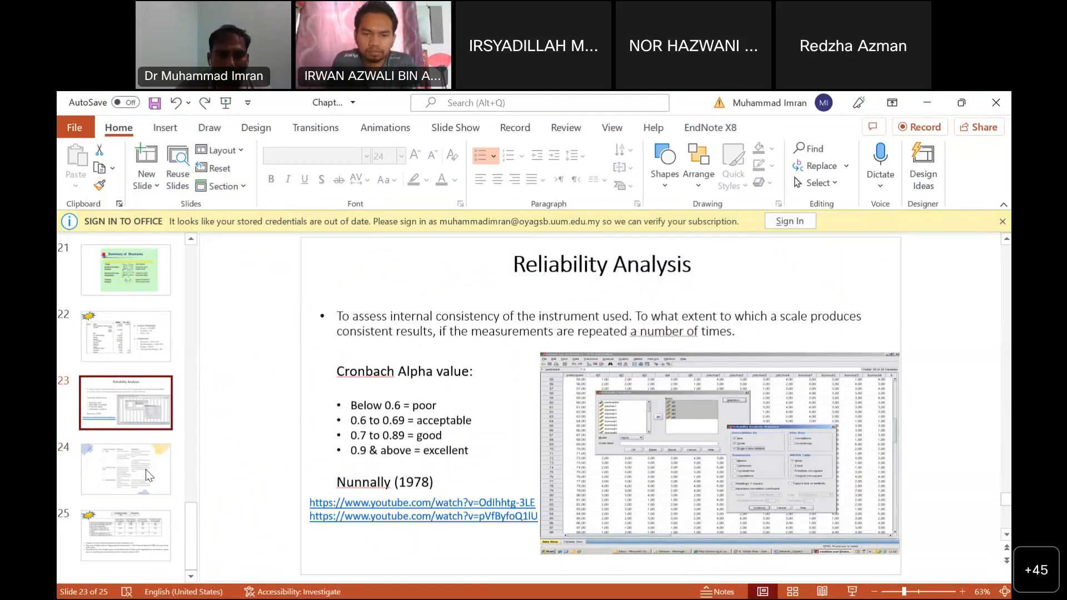
click(148, 475)
drag(152, 481, 145, 389)
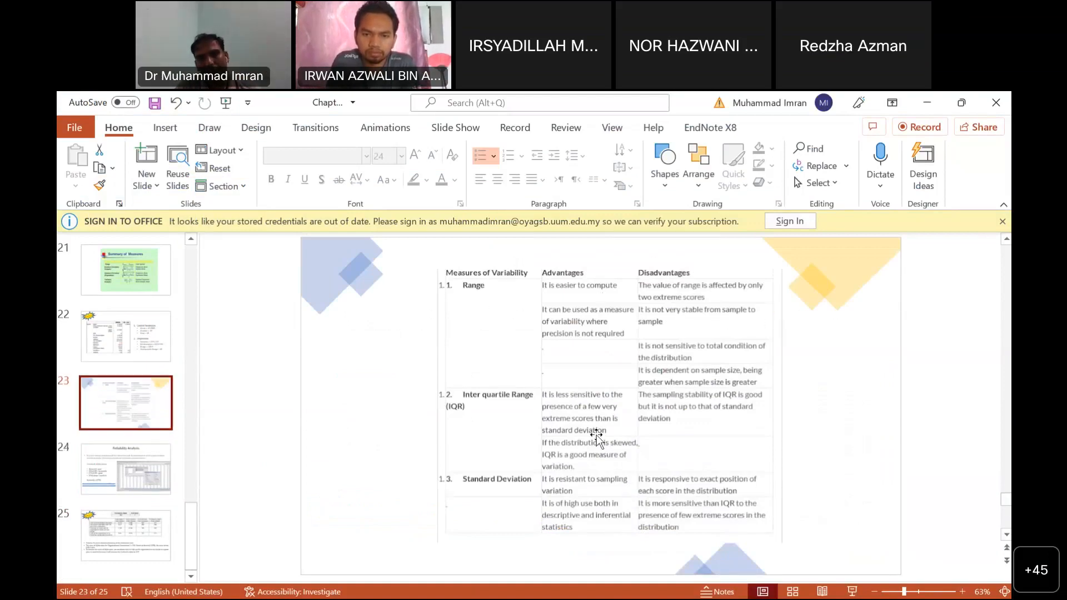
- Examine the Cronbach Alpha value ranges and the example SPSS dialogs on the Reliability Analysis slide at 100% zoom
click(105, 463)
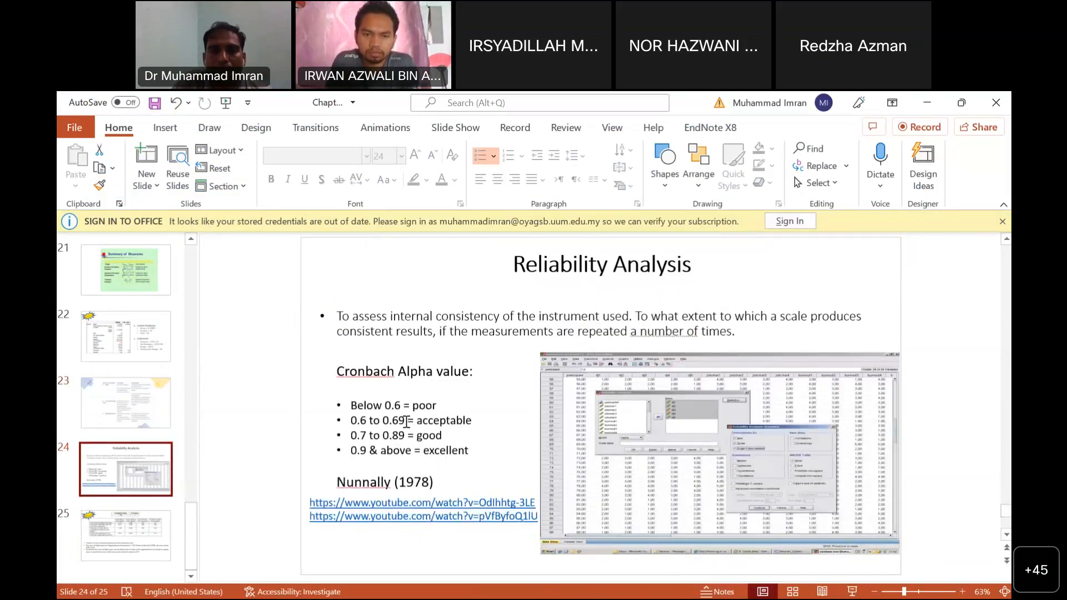
triple_click(453, 379)
drag(351, 405, 445, 456)
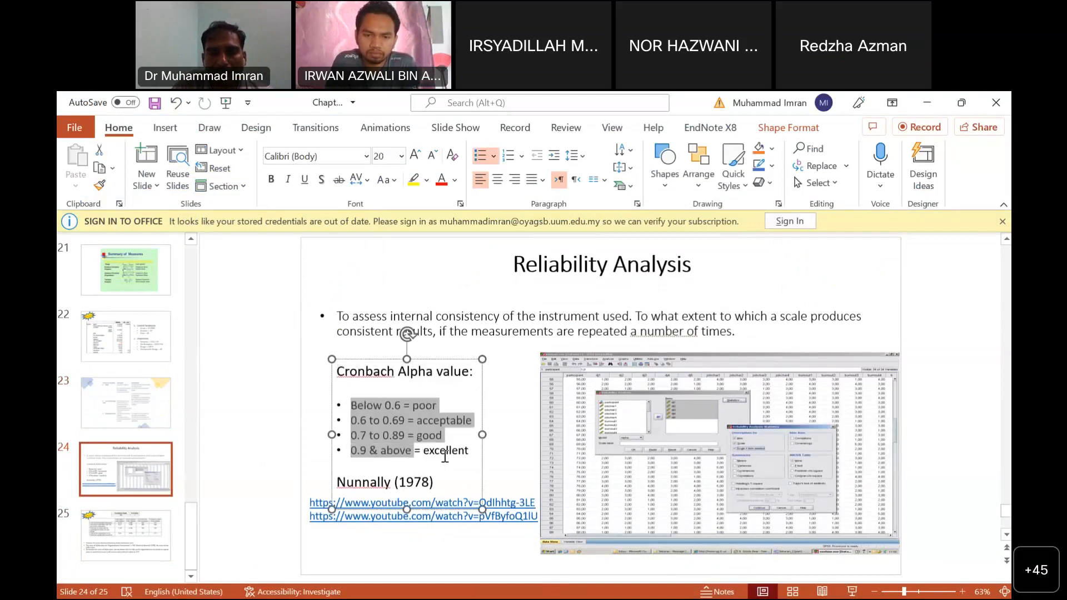
click(390, 405)
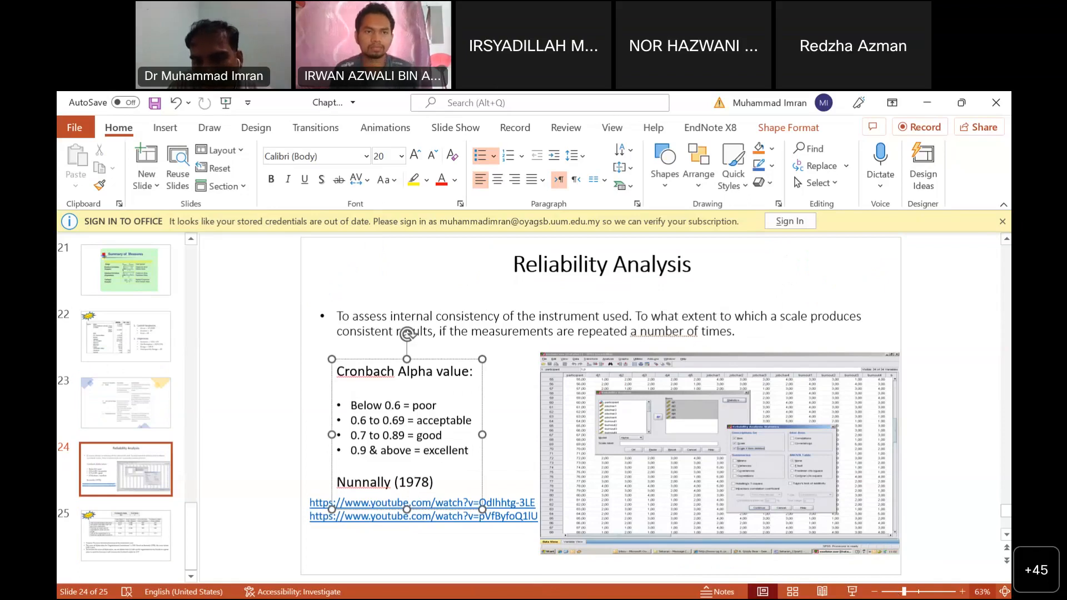
click(963, 591)
click(963, 591)
click(963, 591)
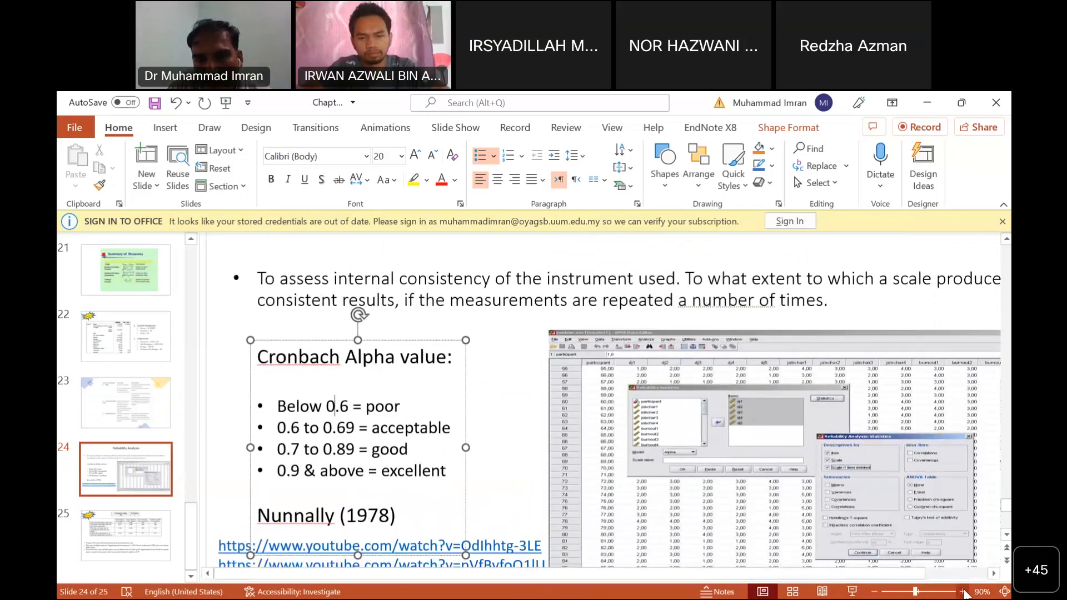
click(963, 591)
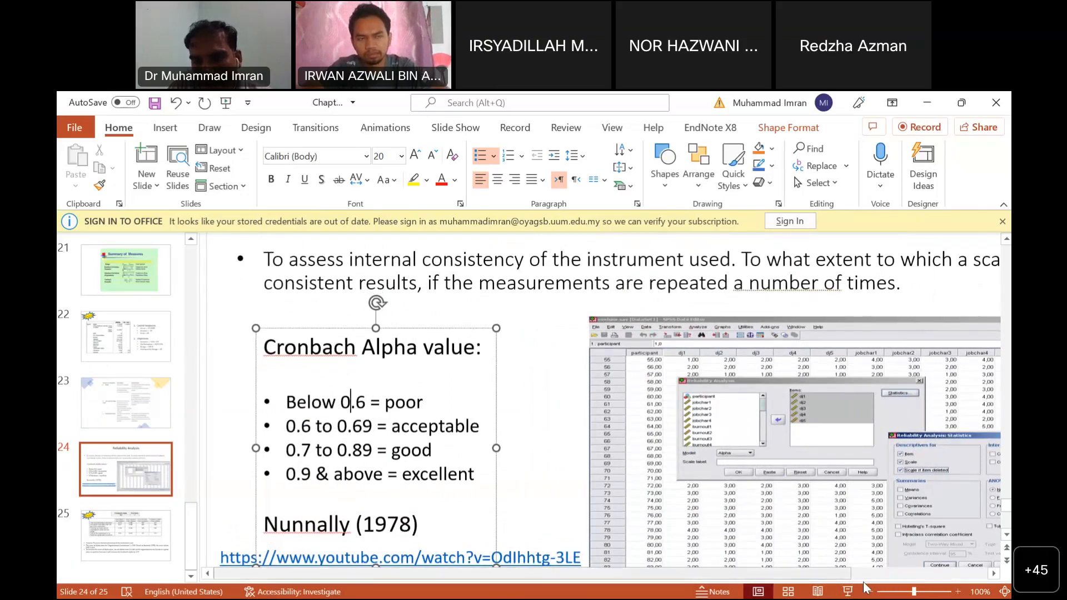
drag(694, 574, 833, 573)
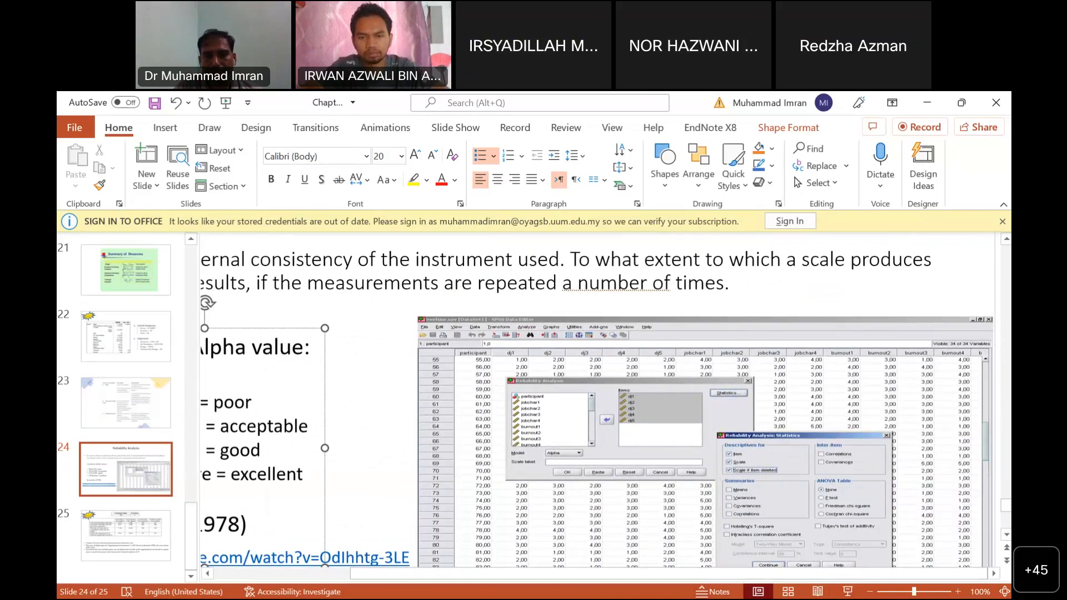
- Switch to SPSS and close the Output7 viewer without saving its contents
click(809, 563)
click(993, 102)
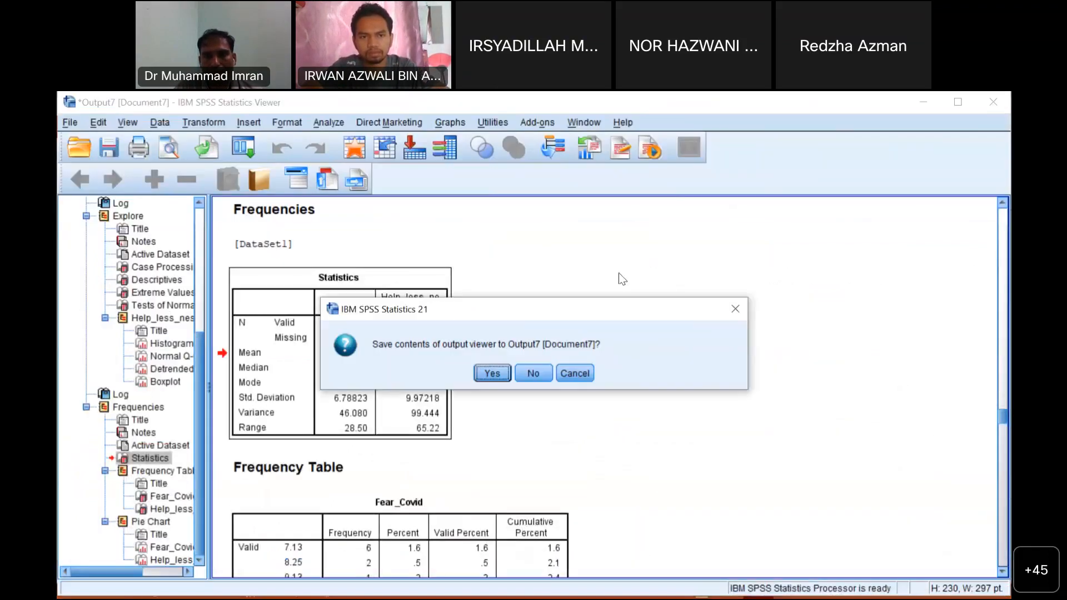
click(549, 371)
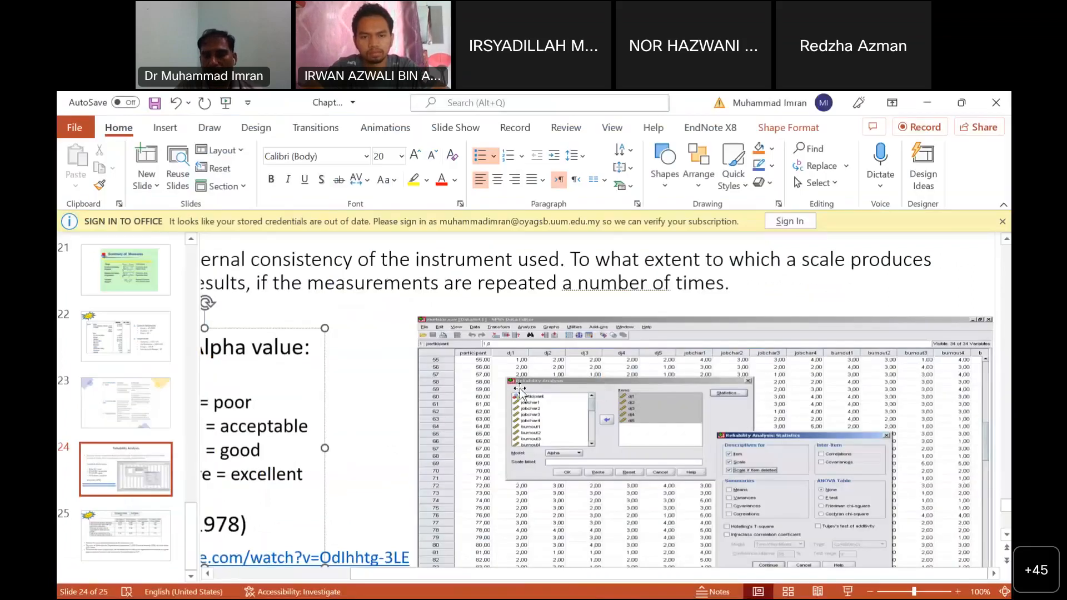
- Reduce the zoom of the Reliability Analysis slide to 60% and switch to the SPSS Data Editor
click(868, 593)
click(868, 592)
click(868, 593)
click(868, 593)
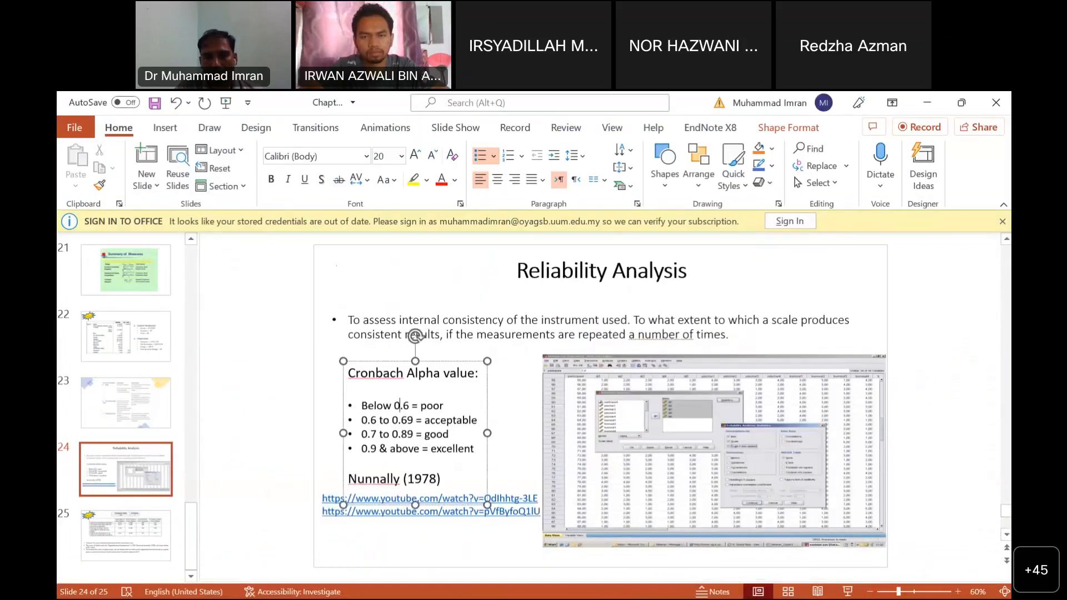
key(alt+Tab)
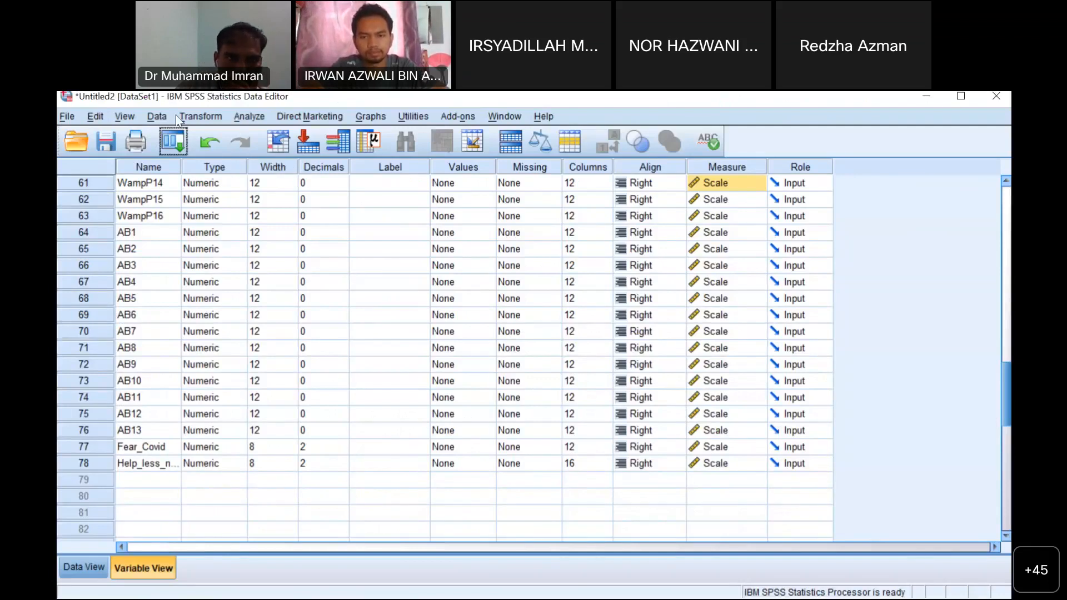
- Open a scale Reliability Analysis and add Fear_Covid and Help_less_ness as its items
click(157, 116)
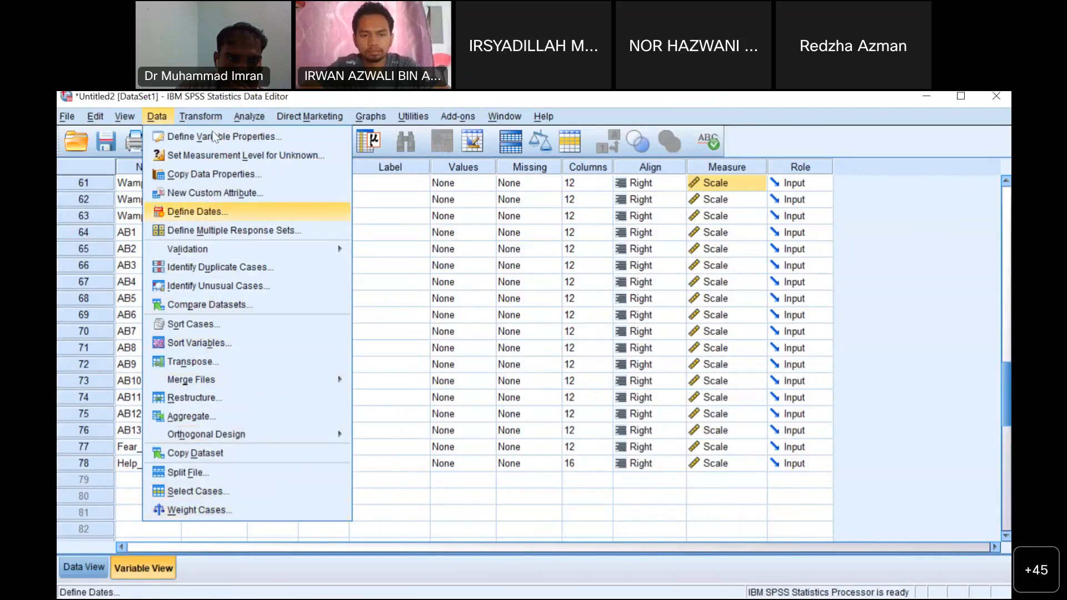
mouse_move(211, 116)
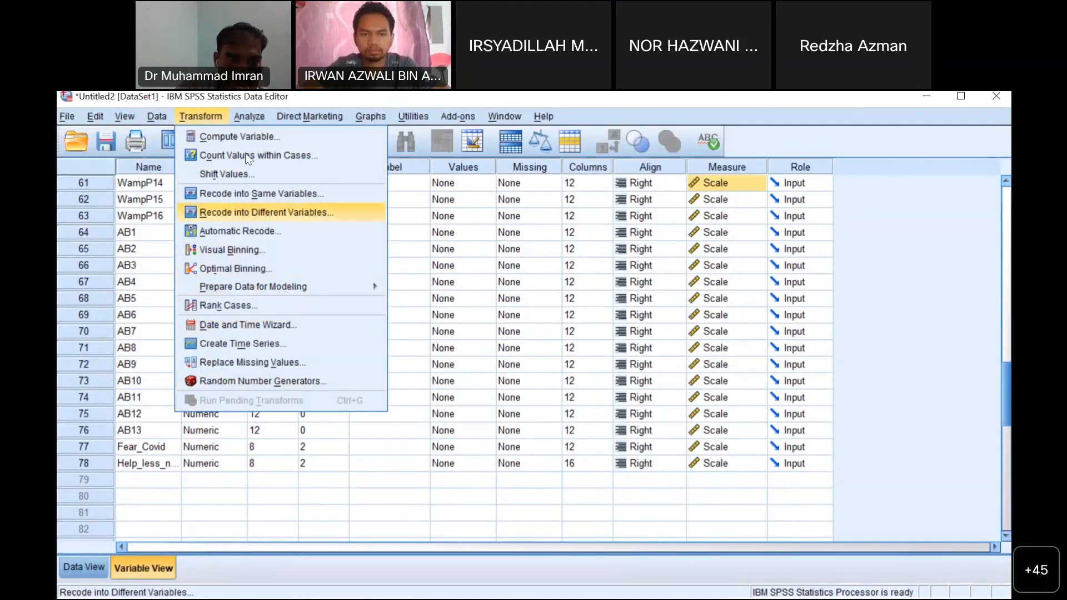
mouse_move(250, 118)
mouse_move(264, 170)
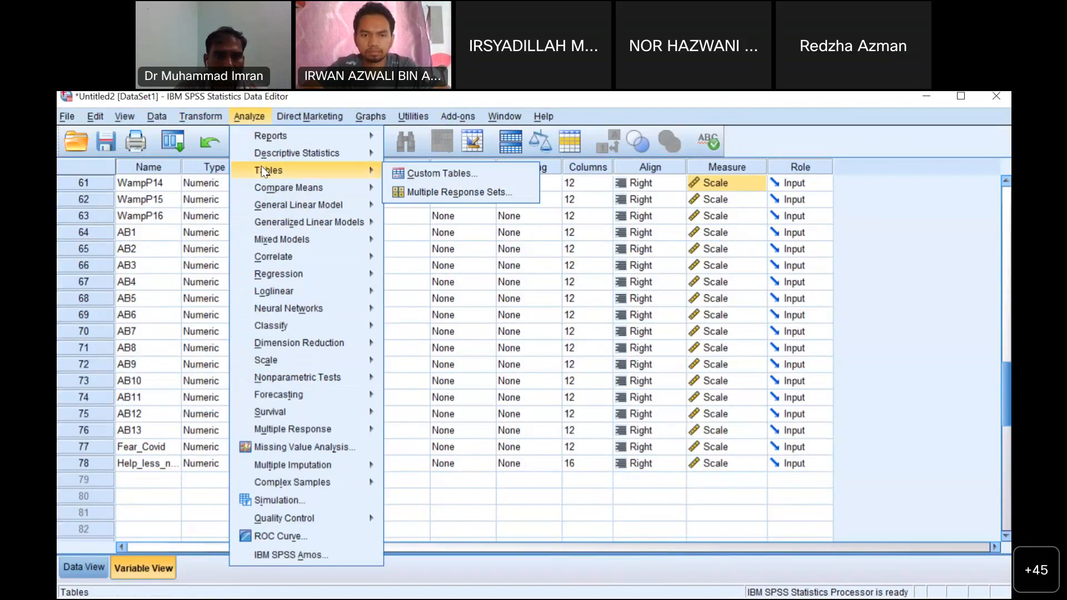
mouse_move(278, 364)
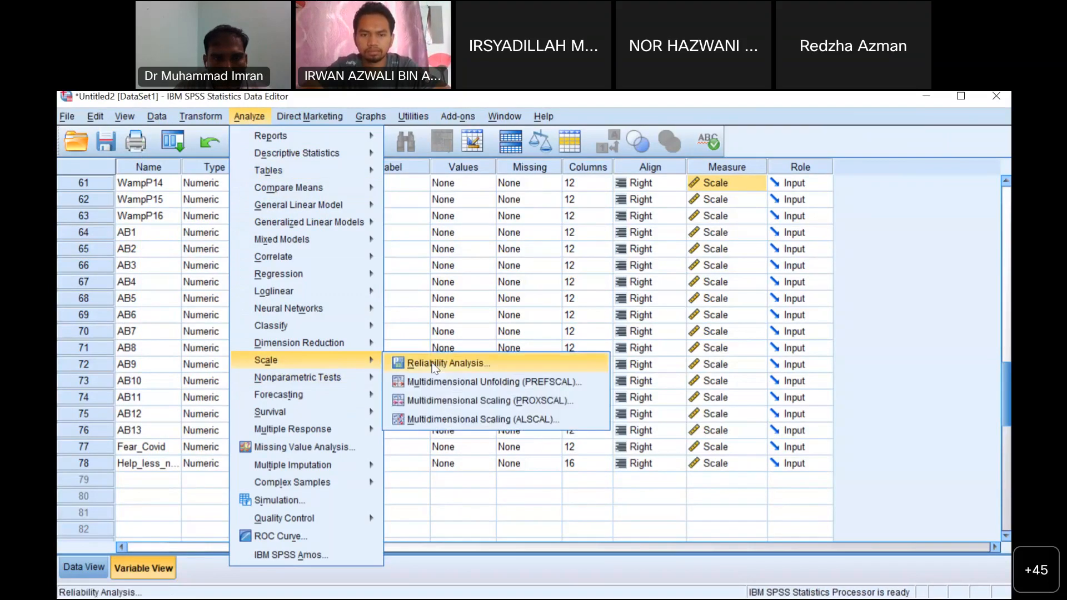
click(434, 363)
drag(475, 282, 501, 388)
click(390, 365)
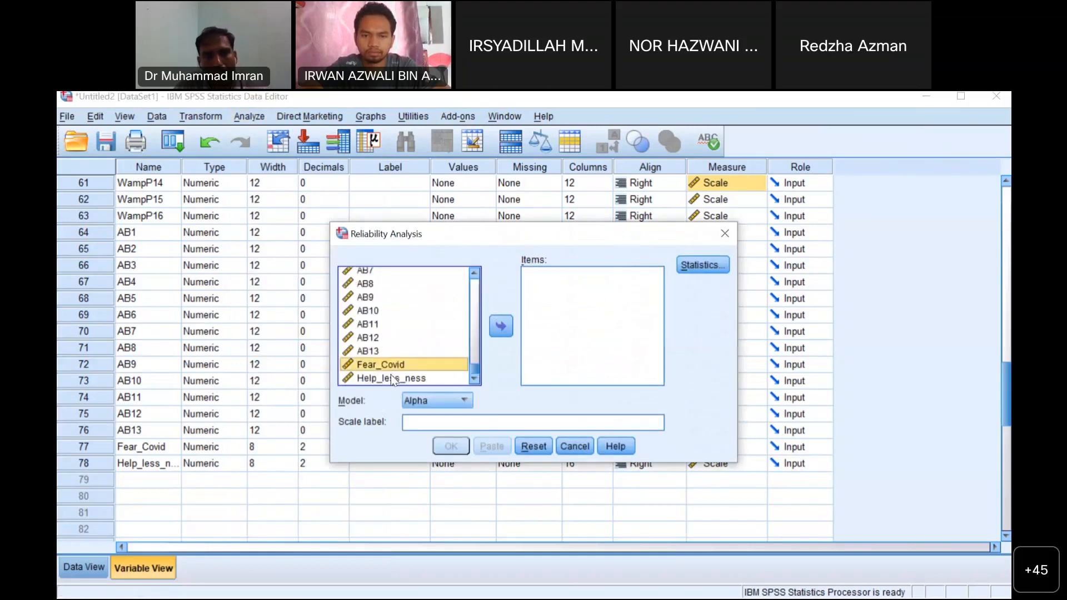
shift+click(391, 377)
click(501, 326)
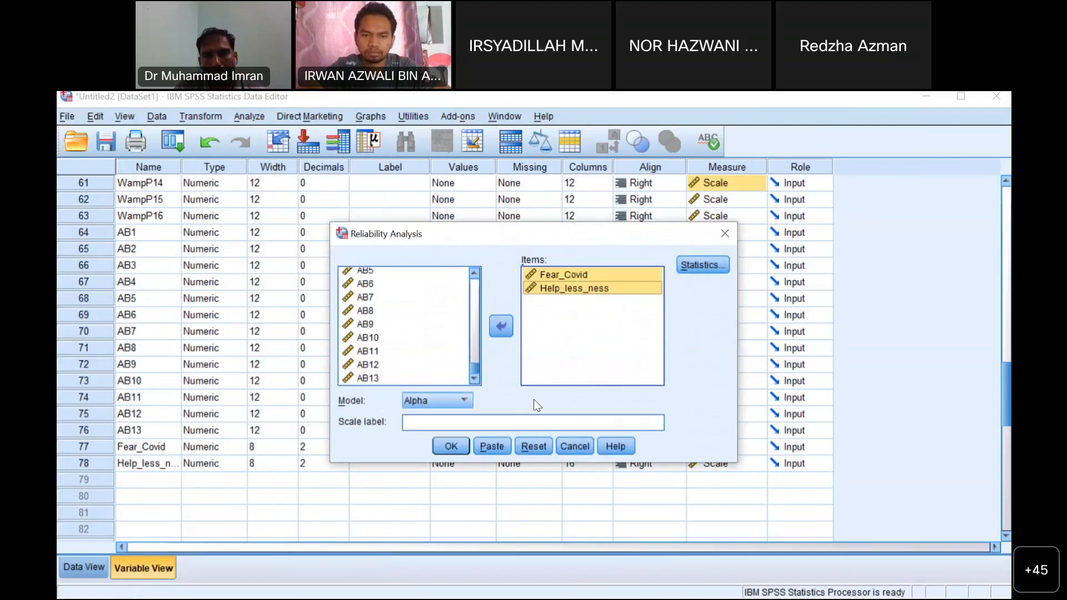
- Run the reliability analysis with the Alpha model and no extra statistics, and examine the Case Processing Summary and Reliability Statistics tables
click(702, 265)
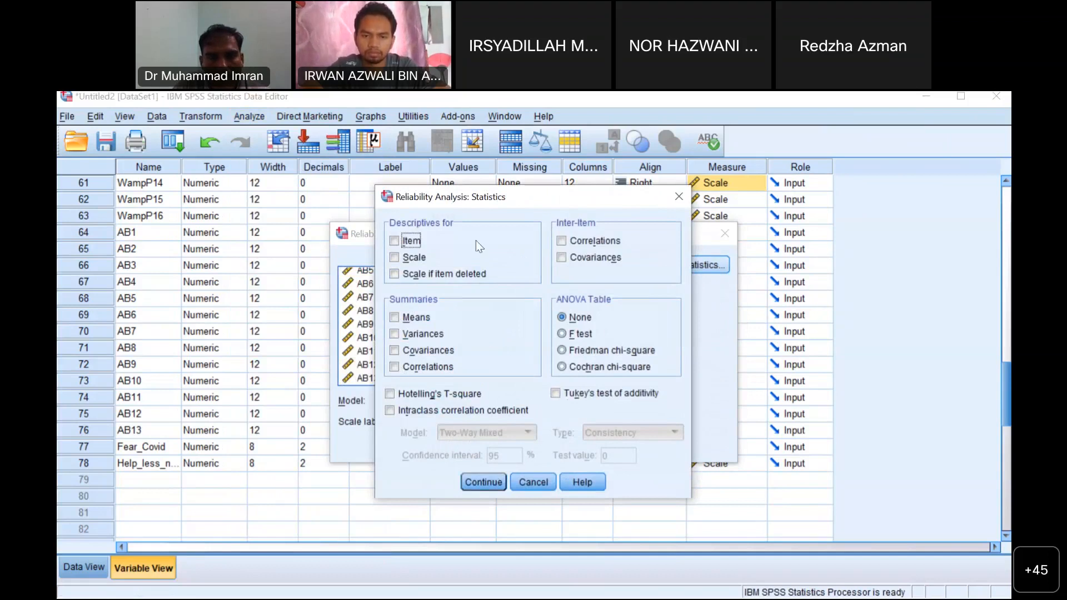
click(489, 481)
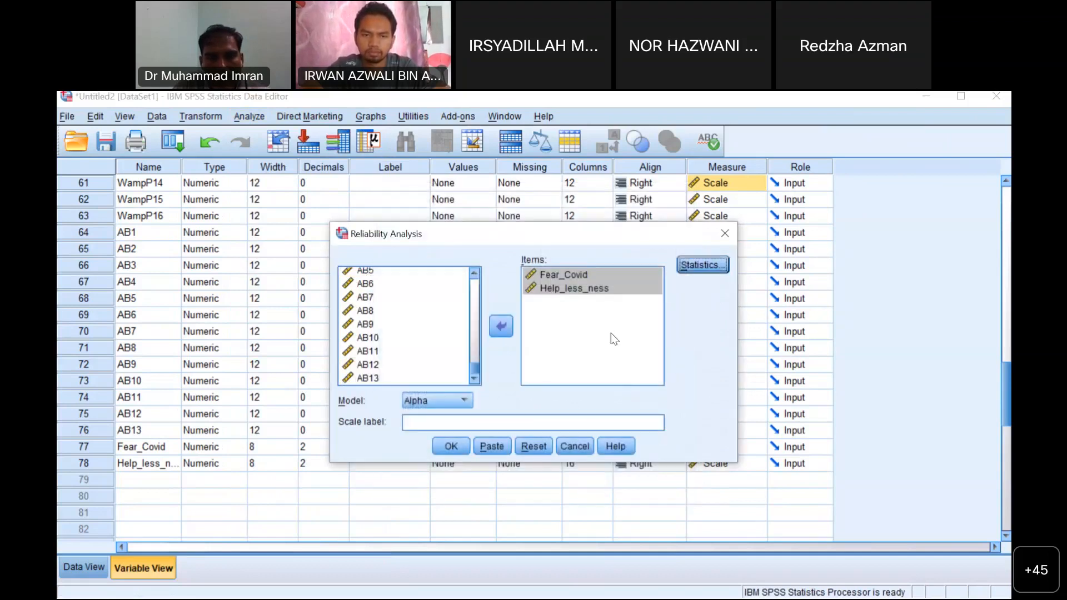
click(461, 401)
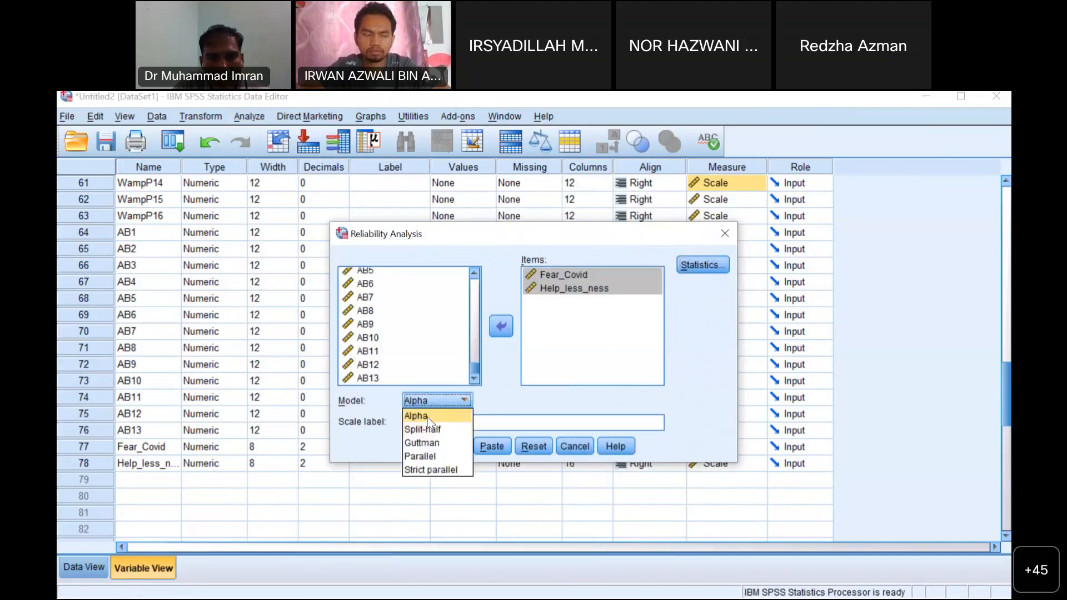
click(427, 416)
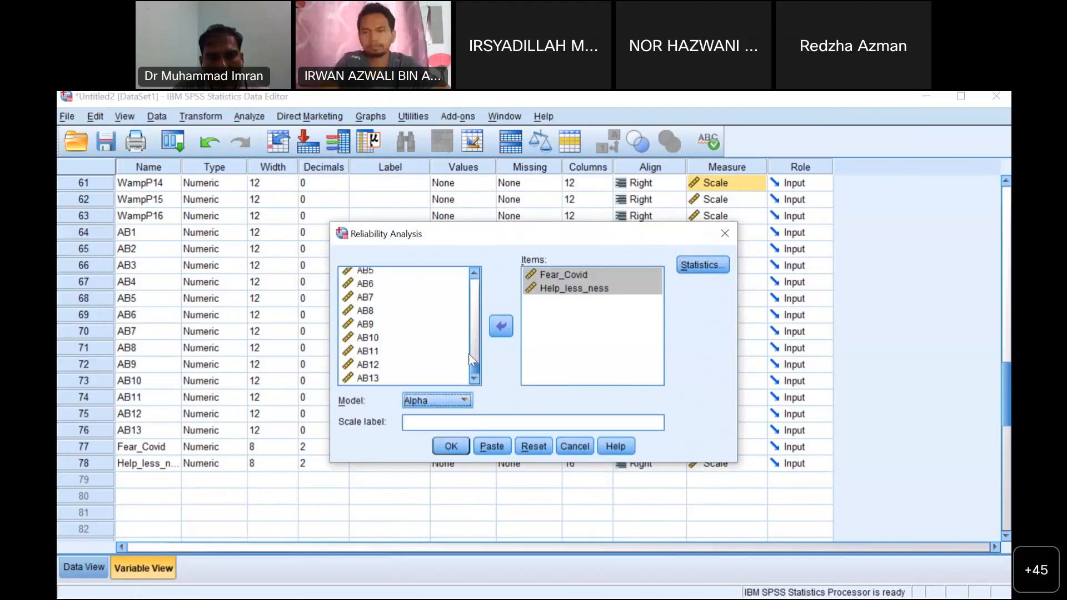
click(450, 446)
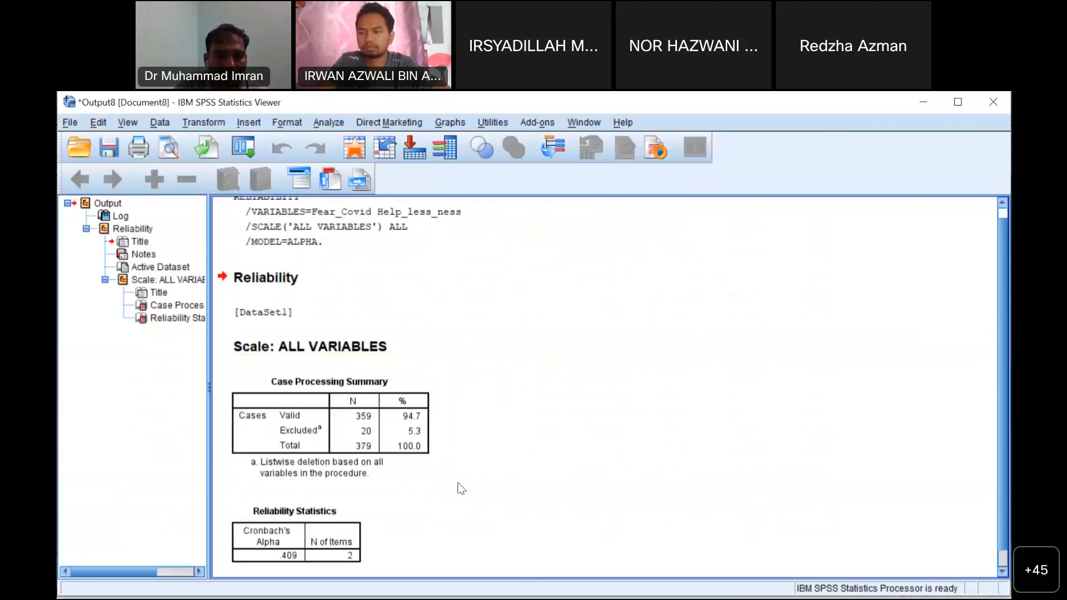
scroll(455, 444, down, 1)
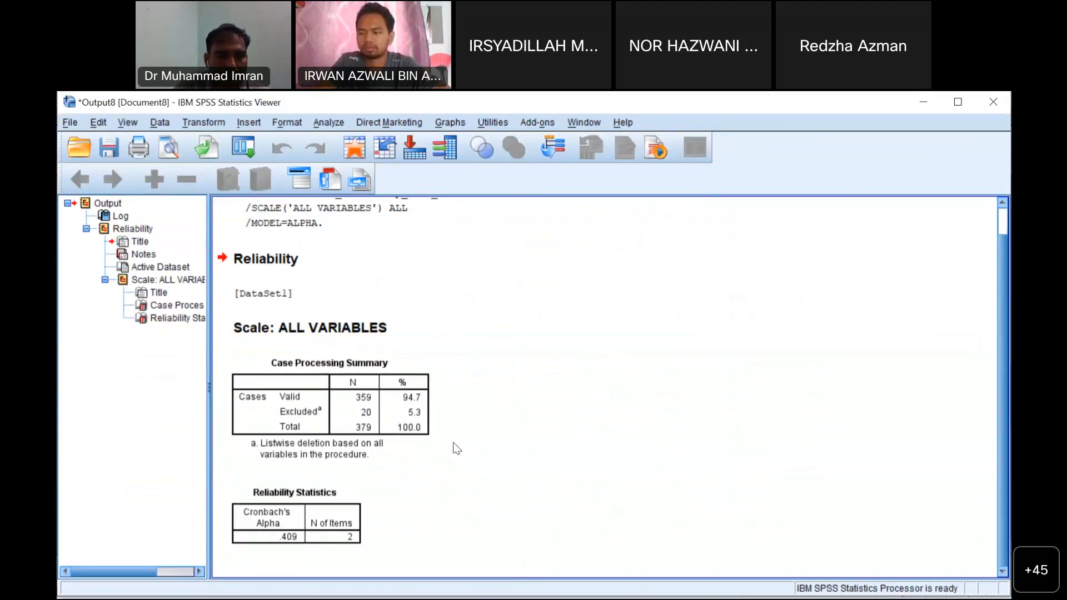
scroll(457, 448, up, 1)
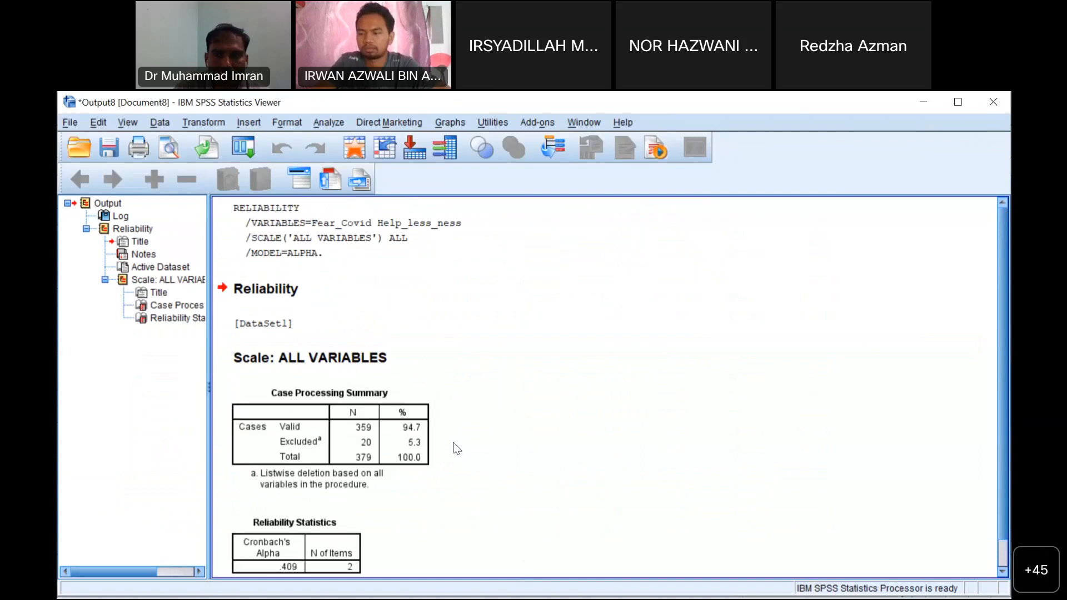
scroll(457, 448, down, 1)
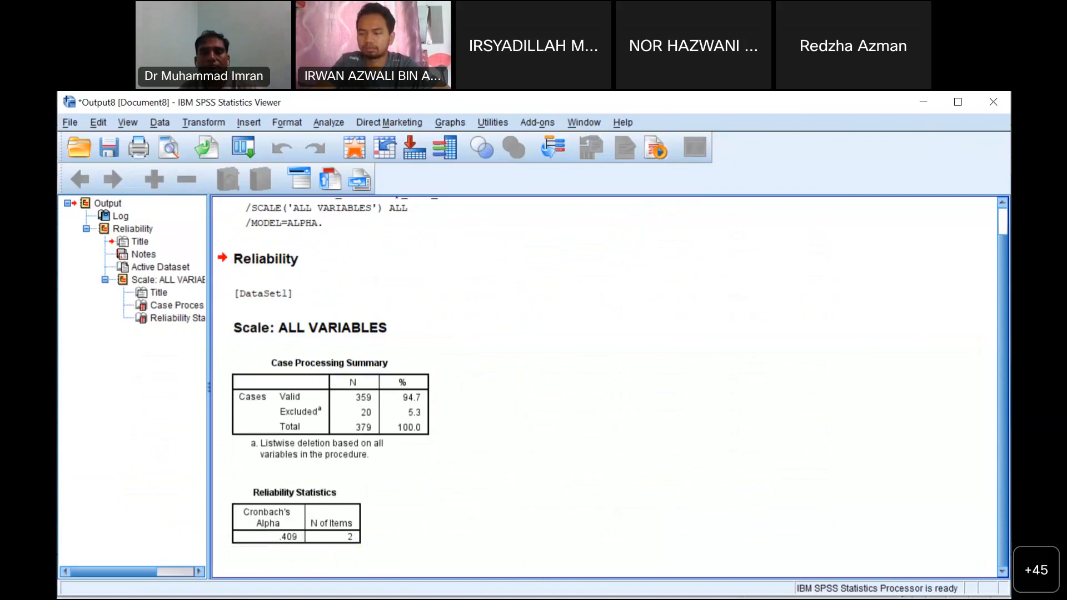
- Close the Output8 viewer and maximize the Data Editor window
key(alt+Tab)
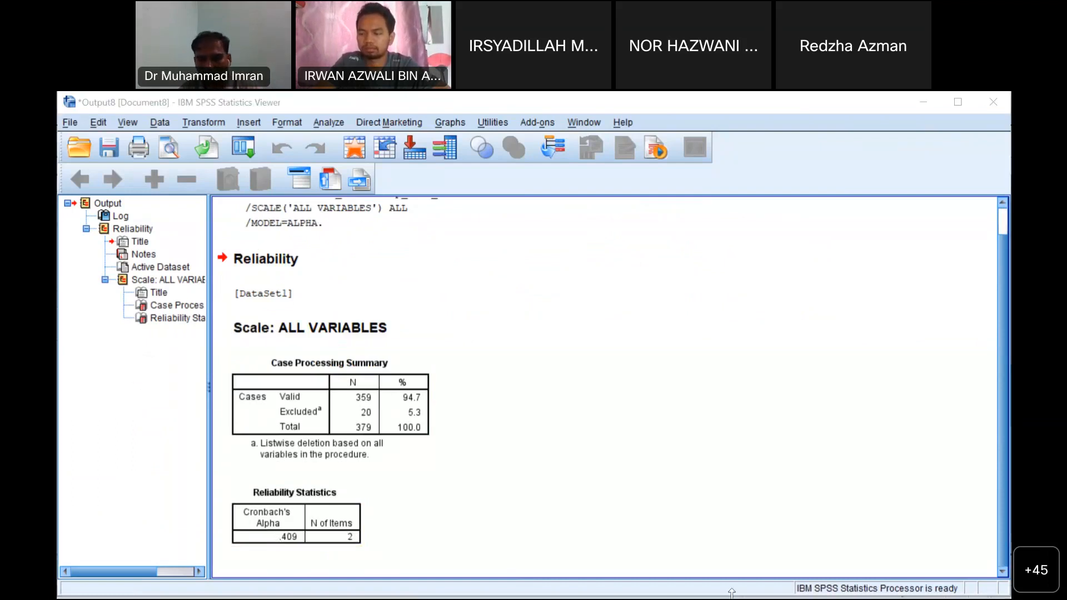
click(993, 101)
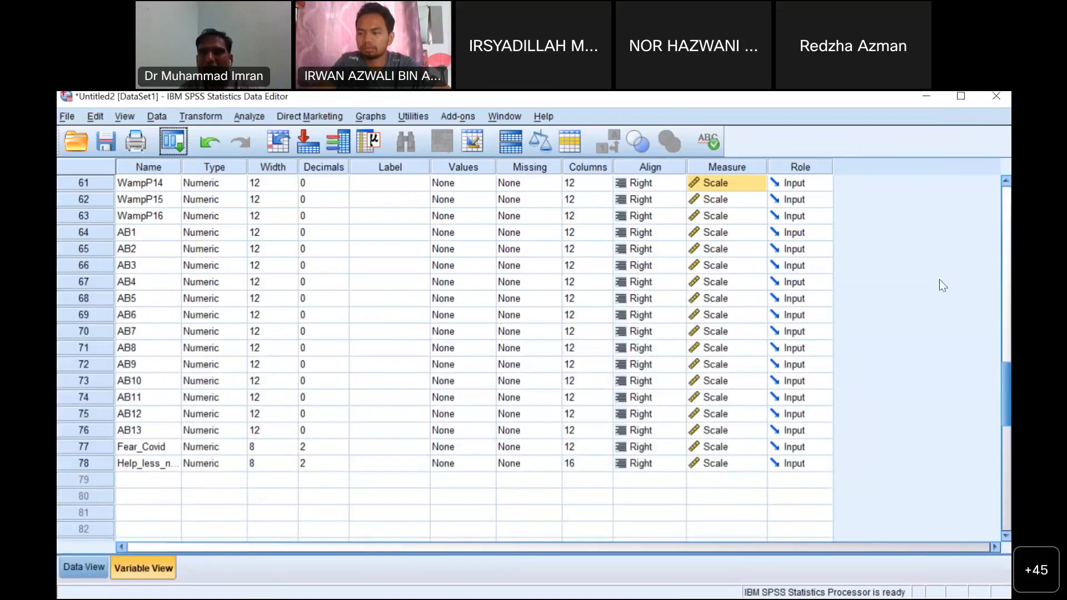
click(959, 100)
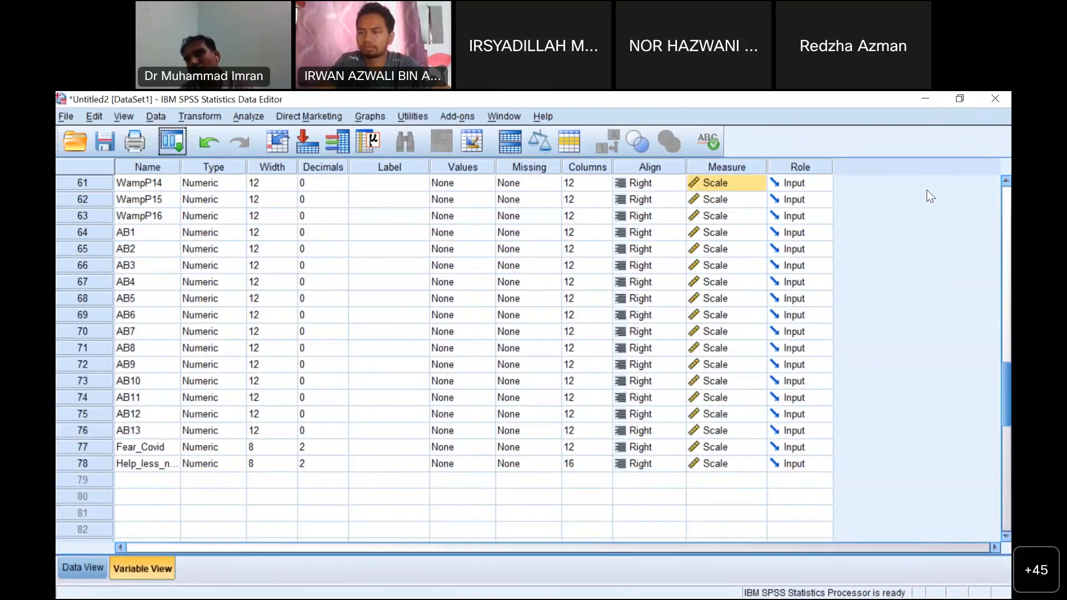
click(960, 100)
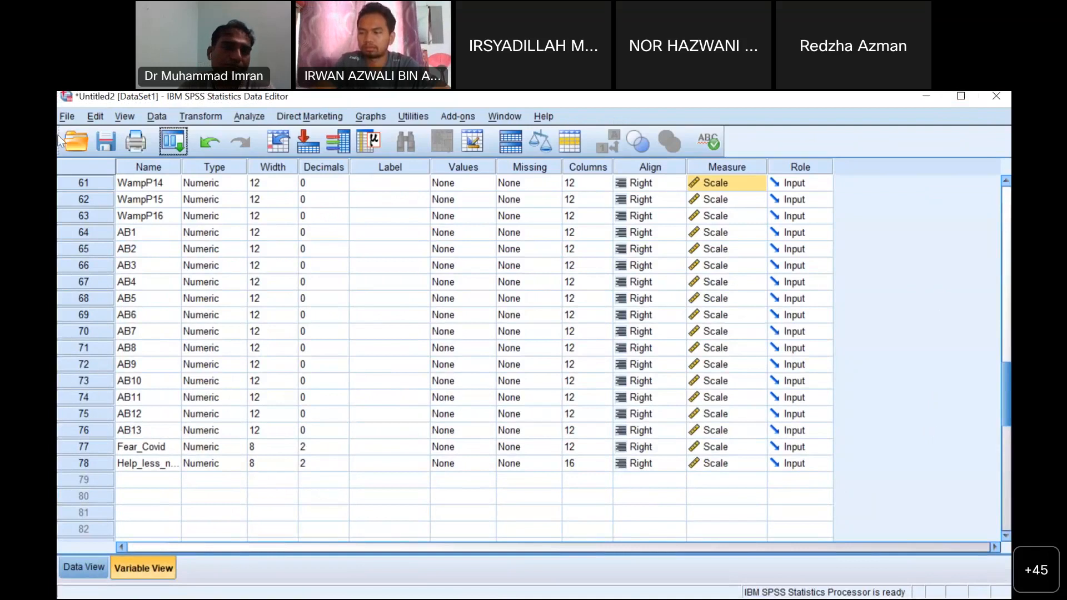
key(alt+Tab)
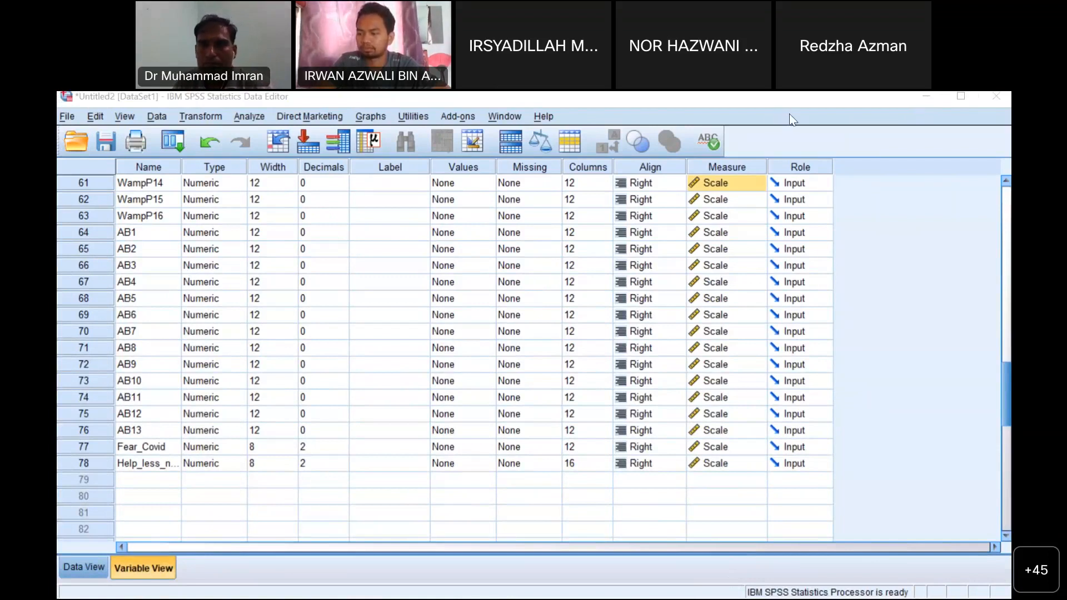
click(693, 575)
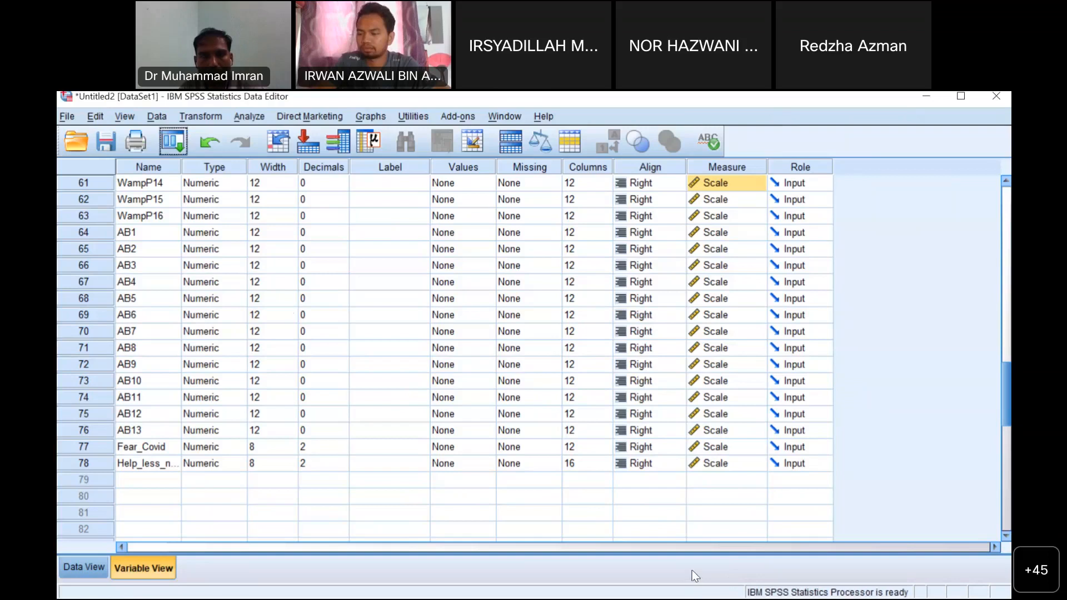
click(954, 100)
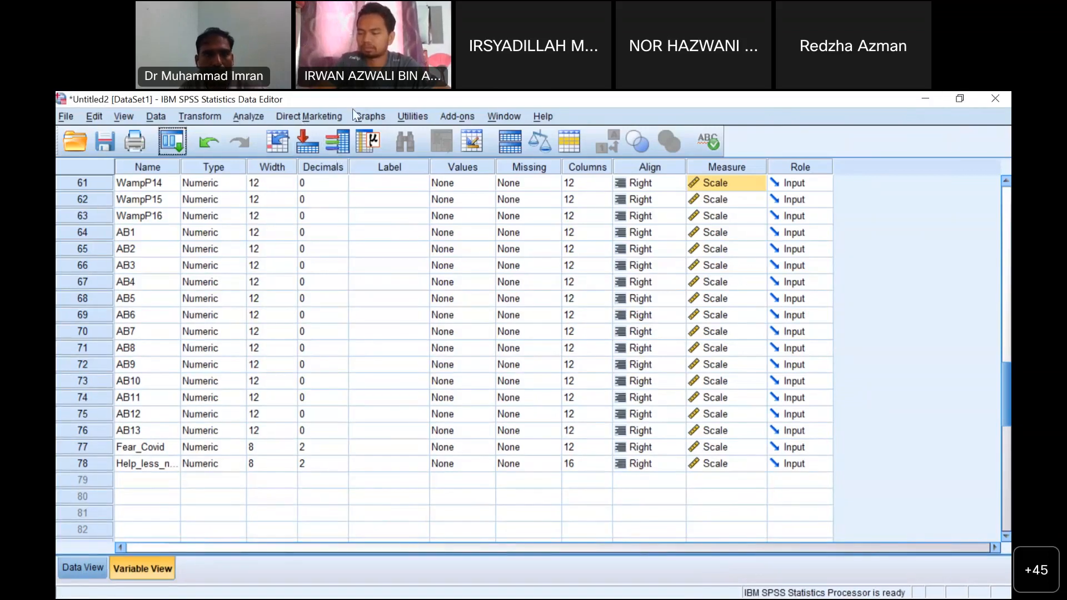
- Reopen the Reliability Analysis and remove Help_less_ness from the items, leaving only Fear_Covid
click(243, 115)
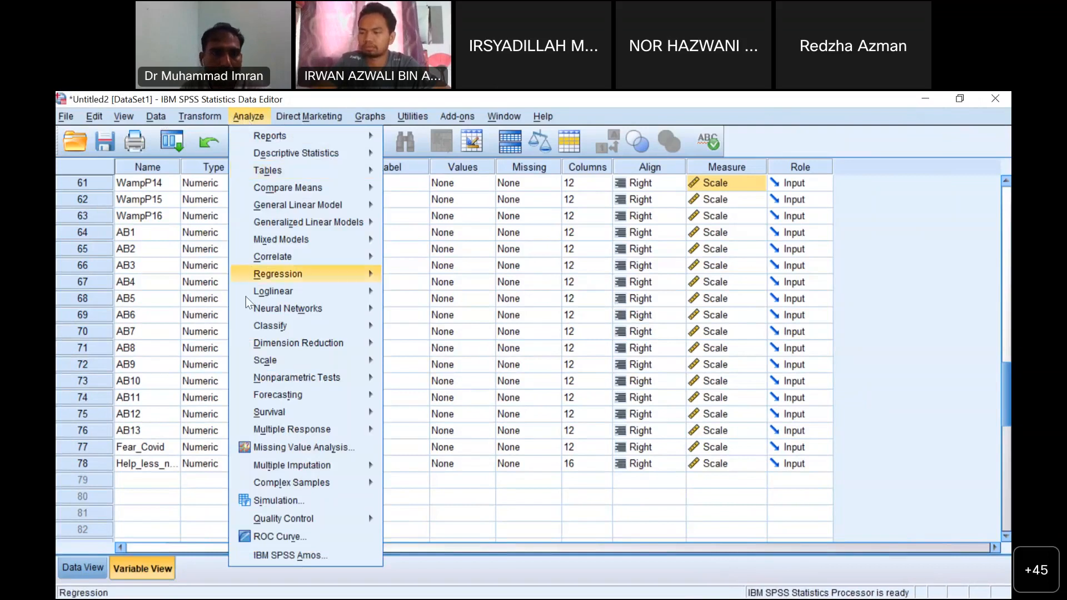
mouse_move(332, 154)
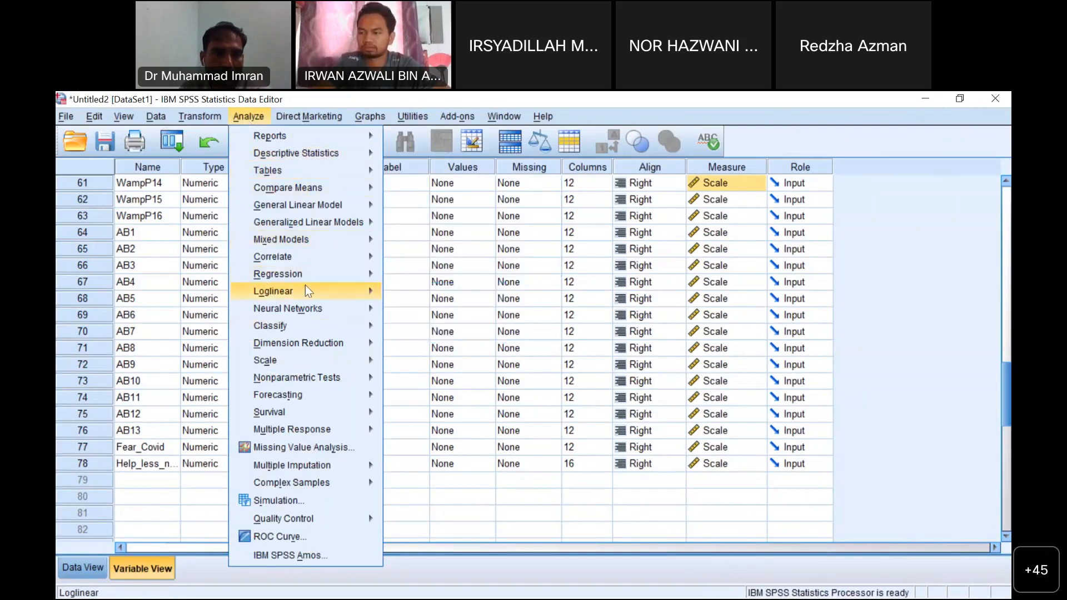
mouse_move(290, 293)
mouse_move(334, 276)
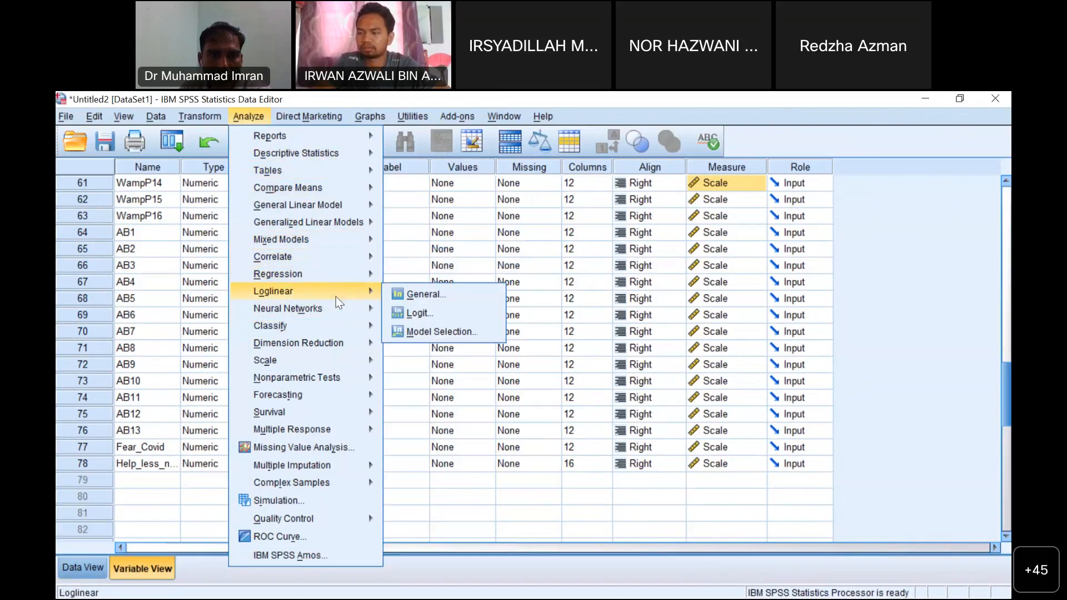
mouse_move(361, 364)
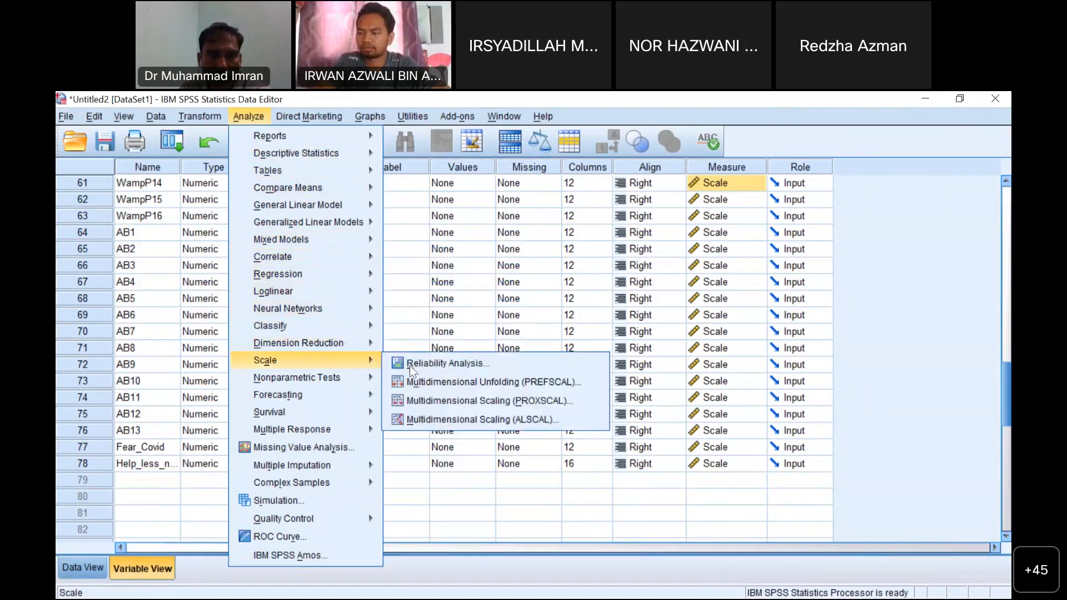
click(448, 364)
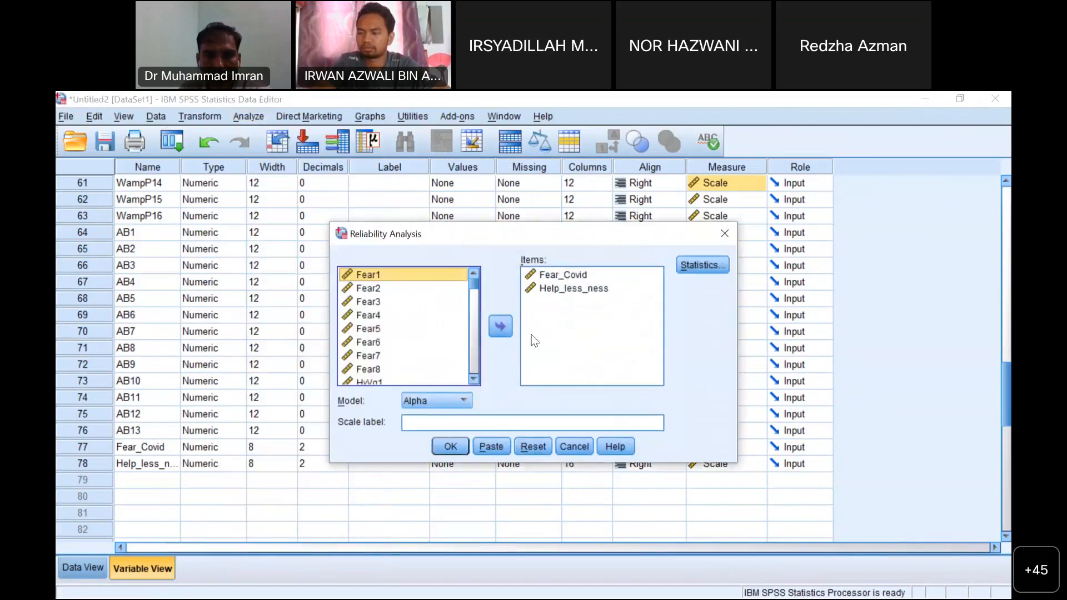
click(575, 288)
click(500, 326)
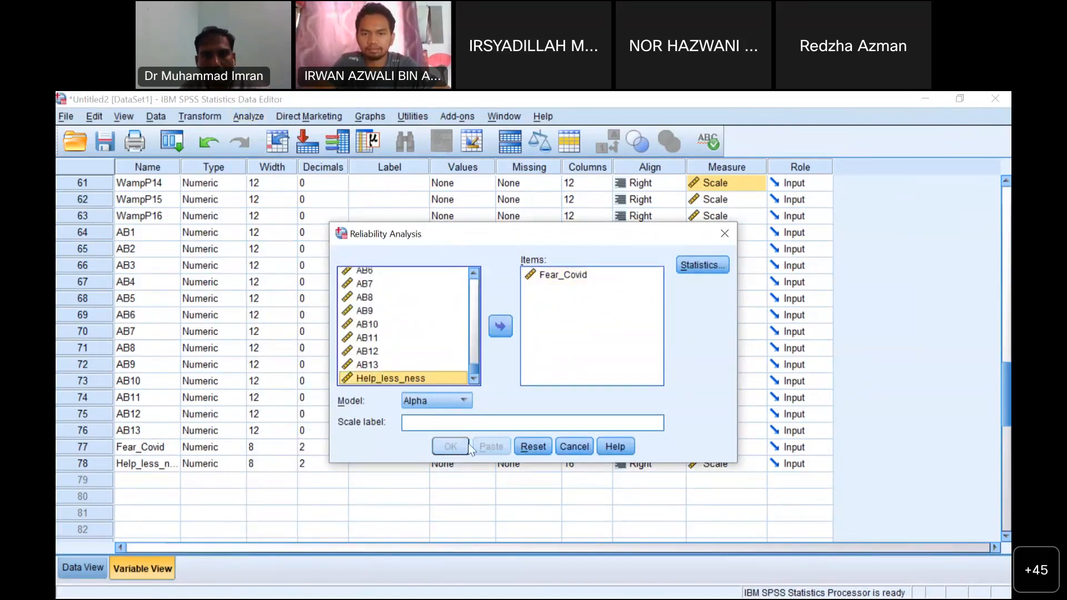
click(560, 279)
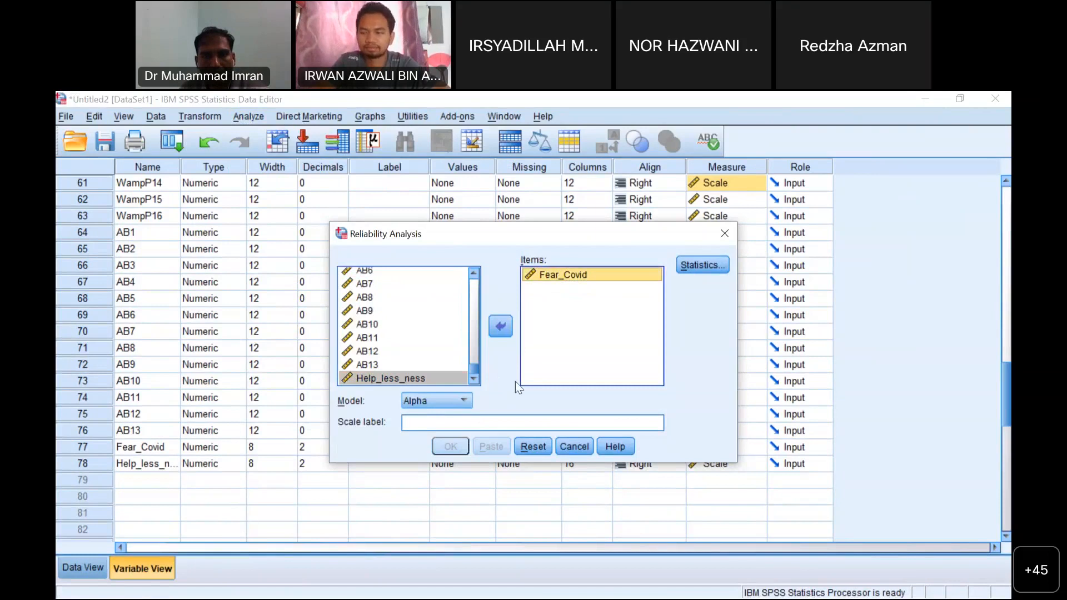
click(450, 427)
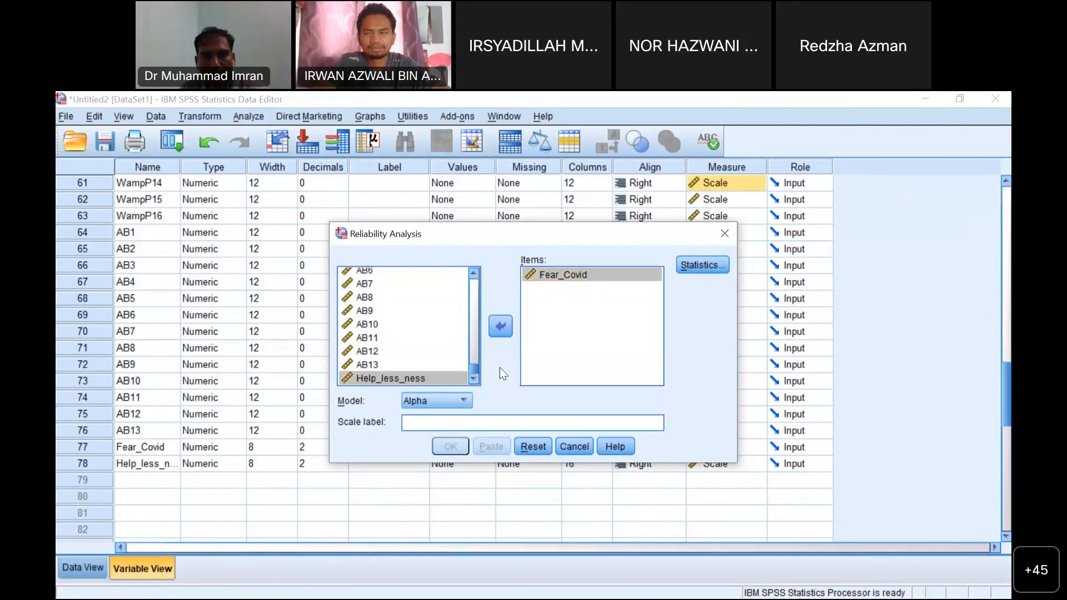
- Enable the Scale descriptives in the reliability statistics and remove Fear_Covid from the items
click(712, 264)
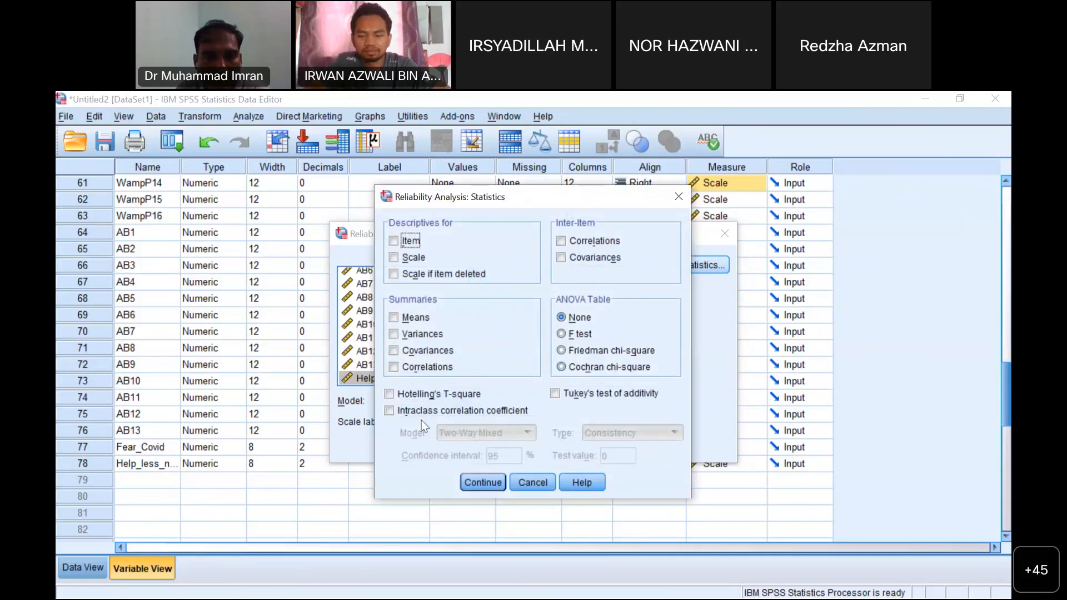
click(394, 257)
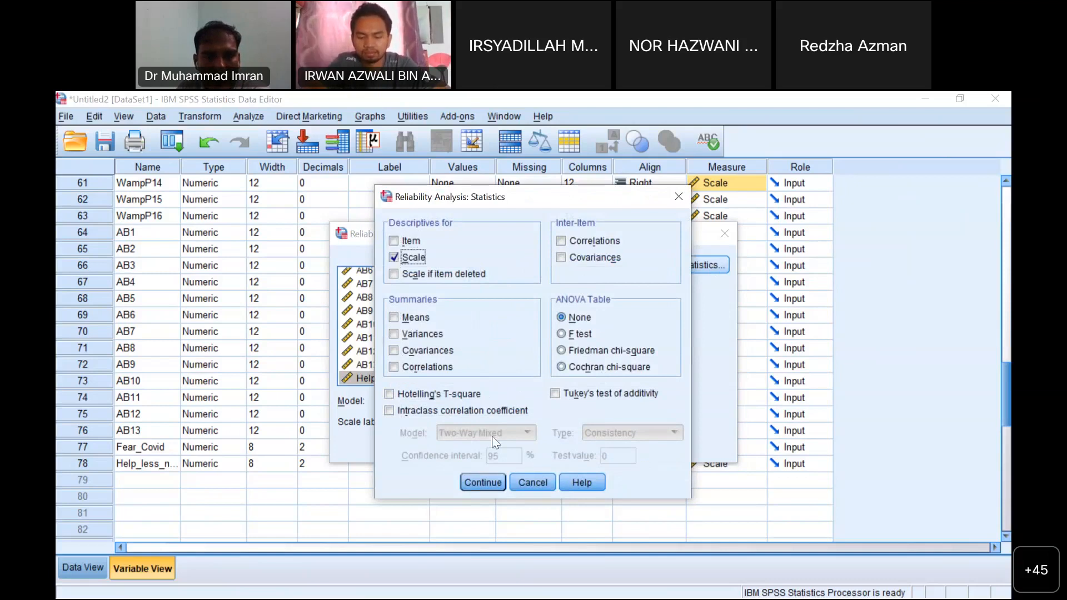
click(483, 485)
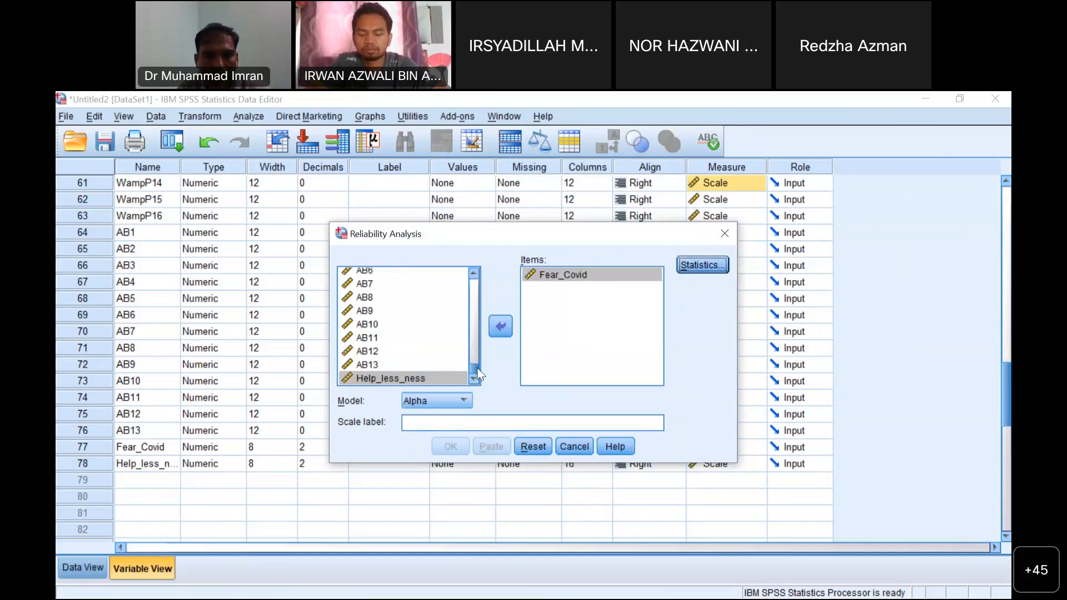
click(496, 329)
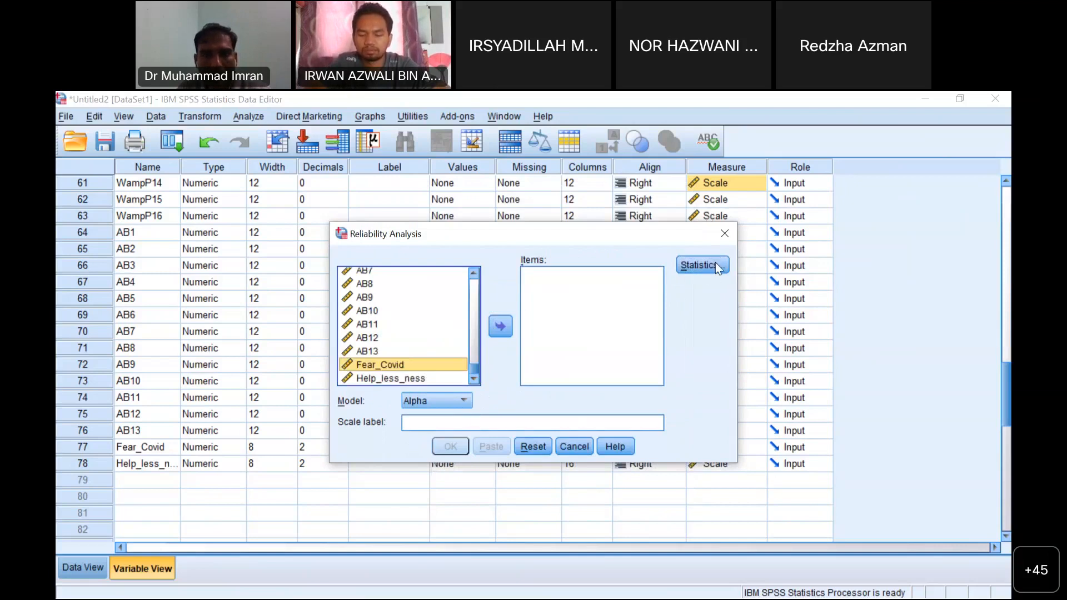
- Reset the Reliability Analysis settings and add Fear_Covid and Help_less_ness as the items
click(522, 451)
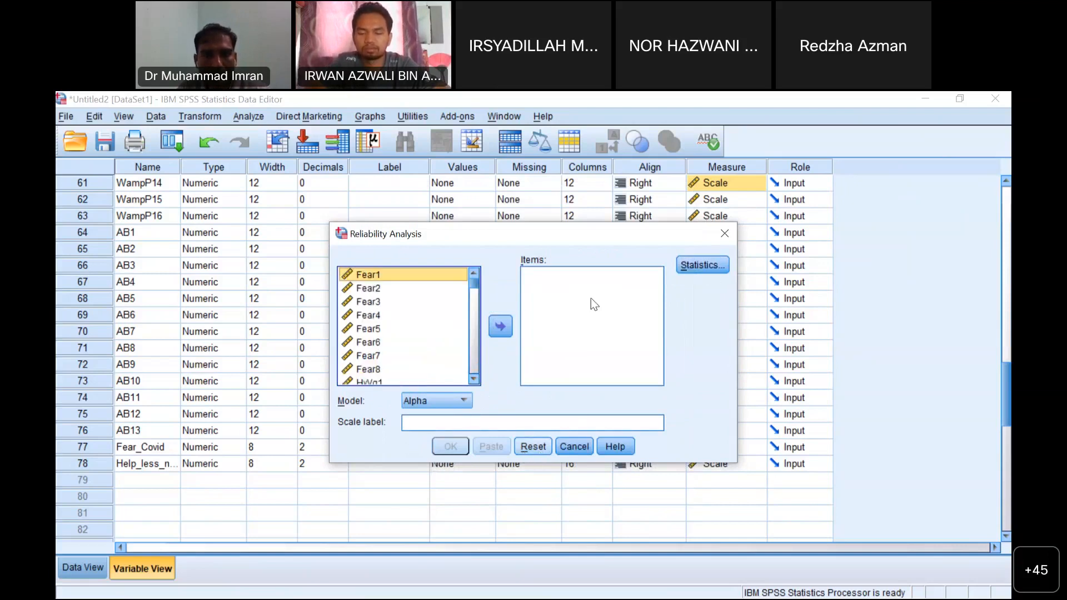
drag(474, 283, 379, 392)
click(379, 364)
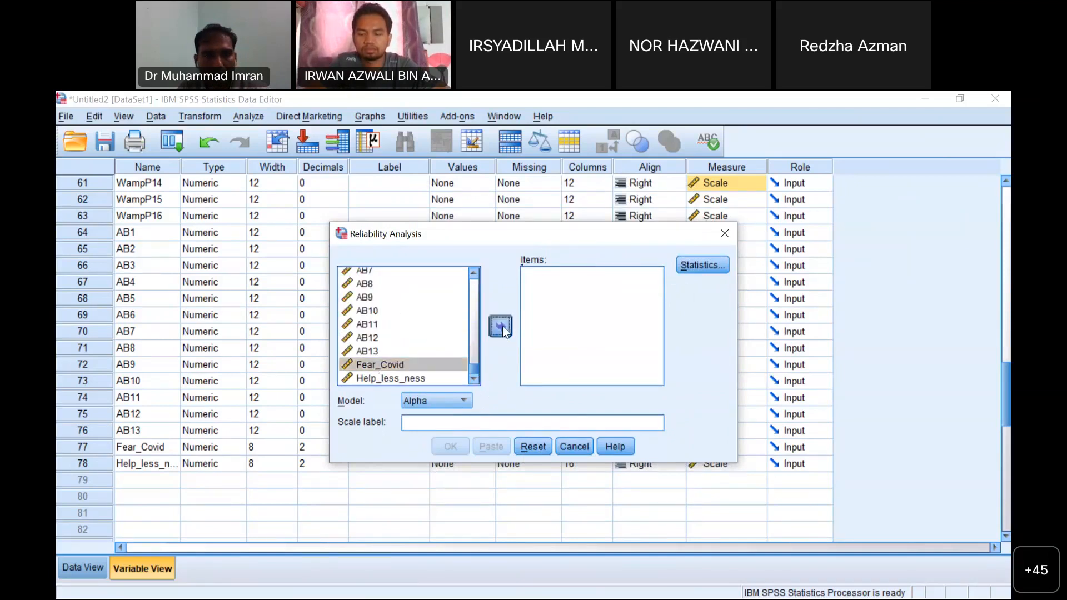
click(502, 325)
click(392, 379)
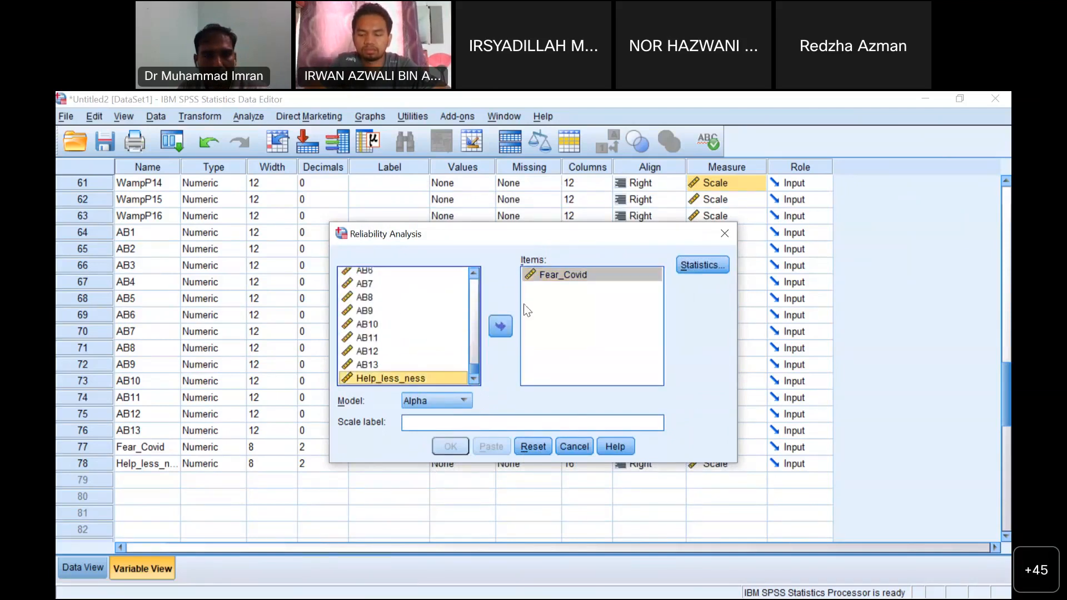
click(502, 325)
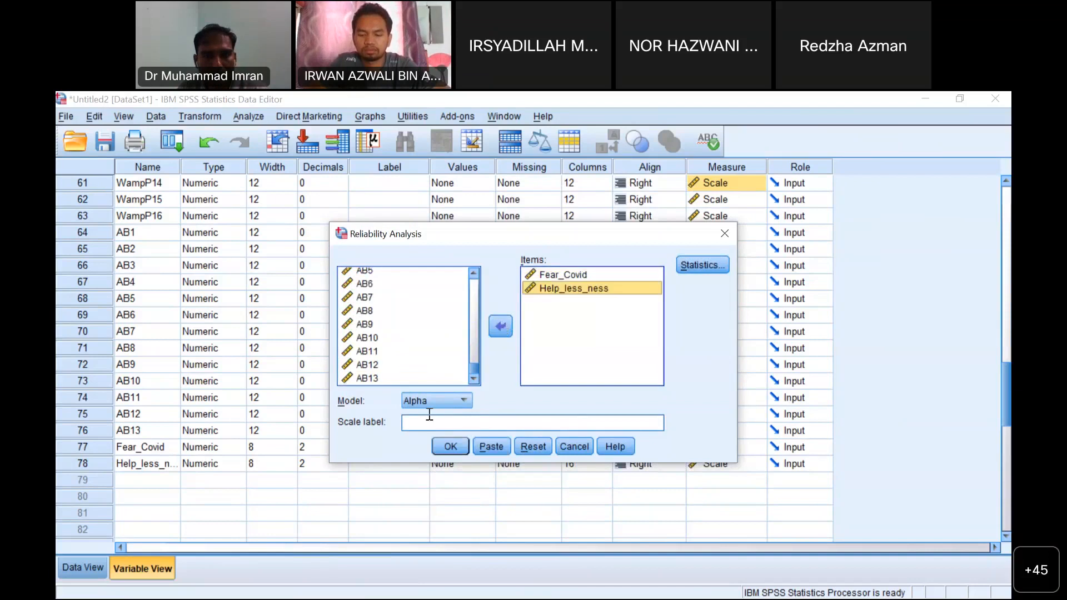
- Run the reliability analysis on the two scale variables and examine its Case Processing Summary and Reliability Statistics tables
click(450, 446)
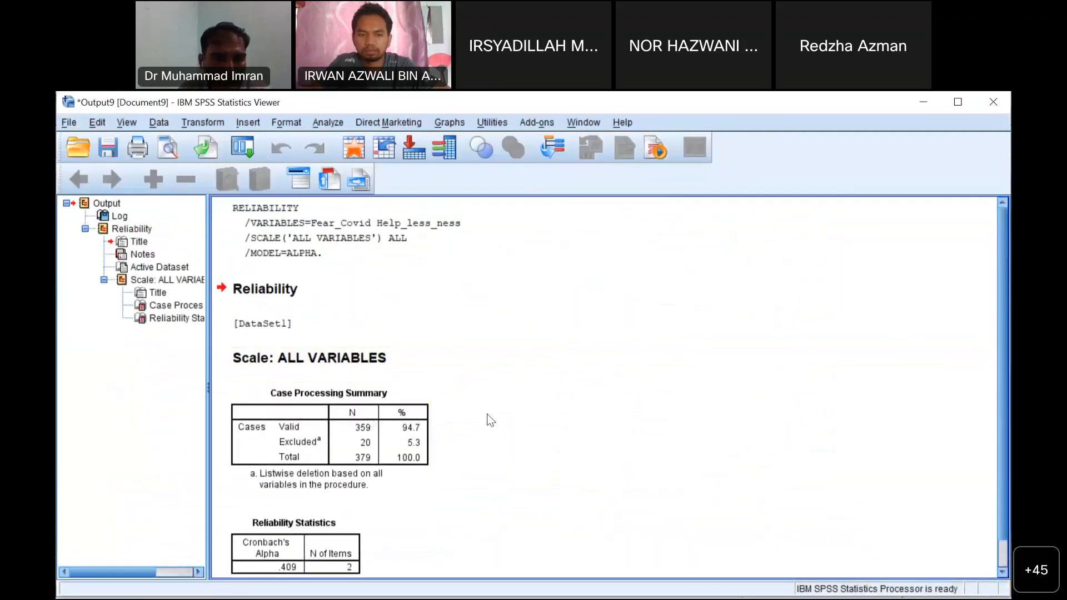
scroll(490, 419, down, 1)
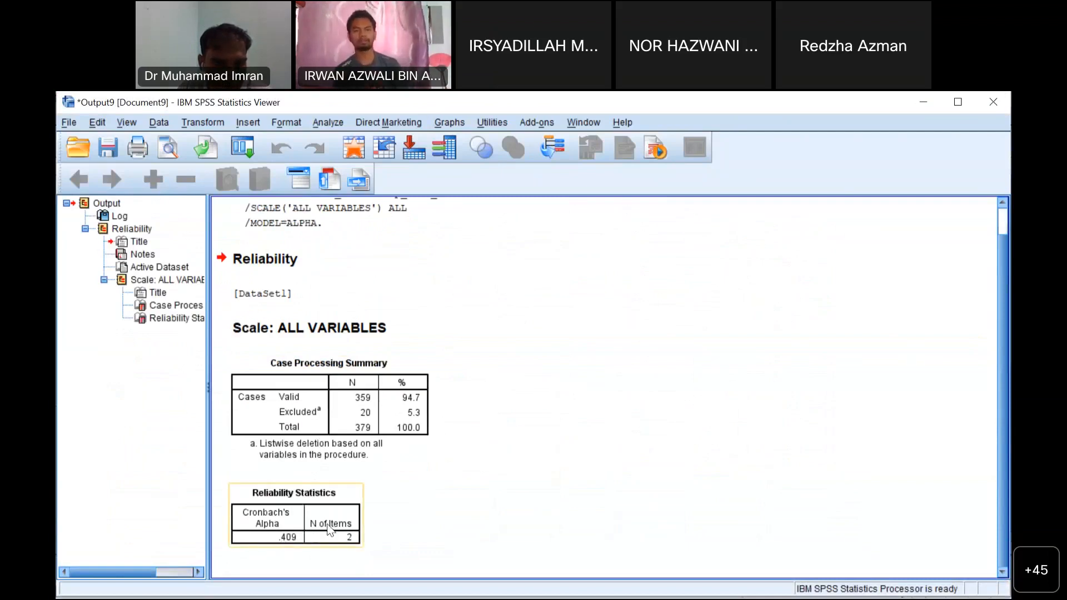
scroll(329, 516, up, 1)
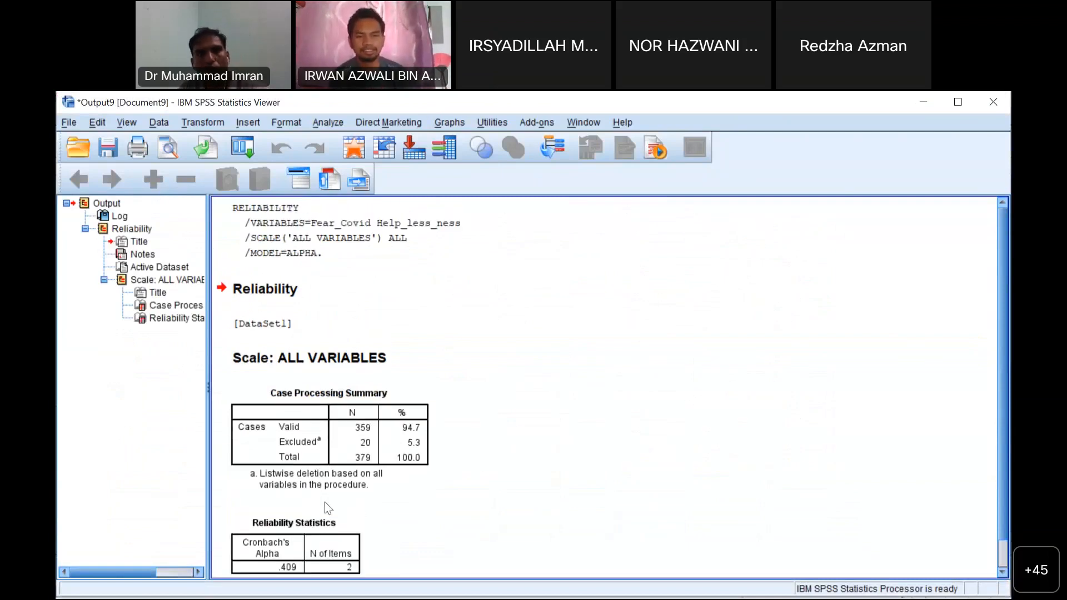
- Reopen the Reliability Analysis and remove both Fear_Covid and Help_less_ness from the items
click(323, 123)
key(Down)
key(Down)
key(Down)
key(Down)
key(Down)
key(Down)
key(Down)
key(Down)
key(Down)
key(Down)
key(Down)
key(Down)
key(Down)
key(Down)
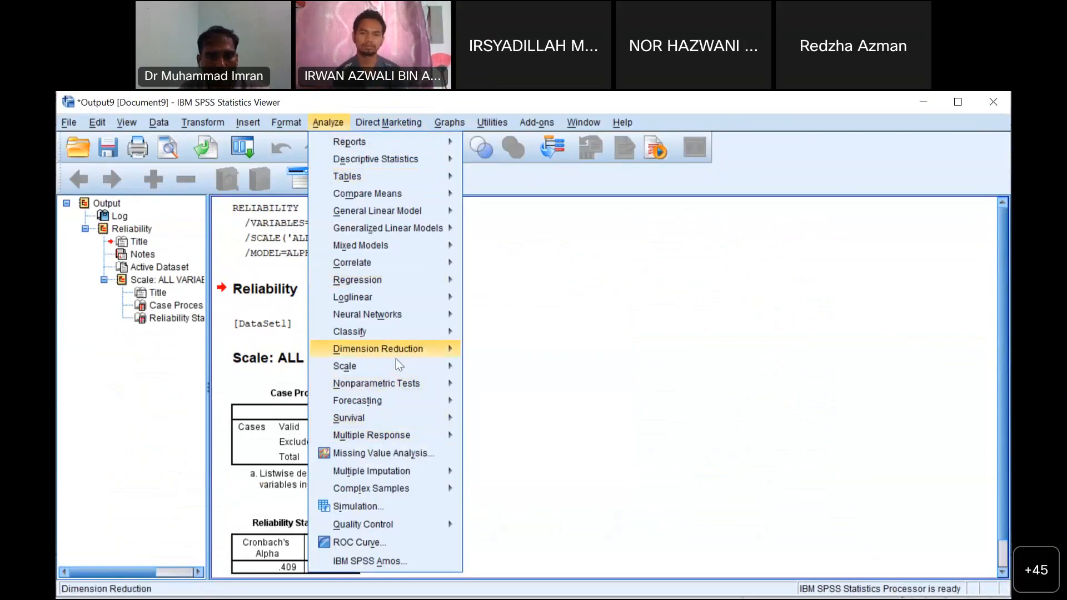
mouse_move(455, 367)
click(498, 370)
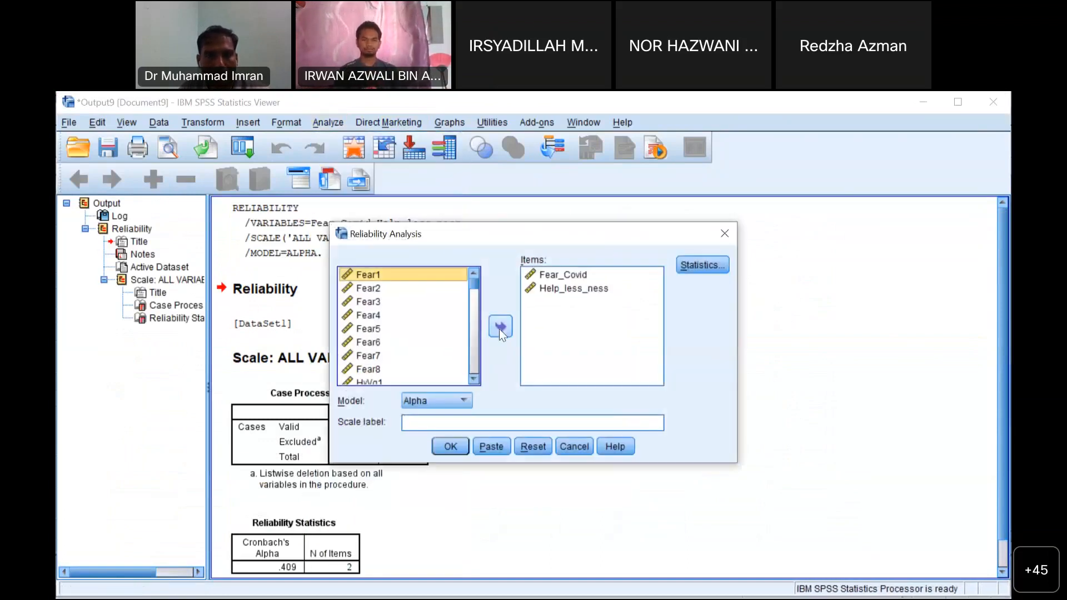
click(549, 276)
shift+click(549, 291)
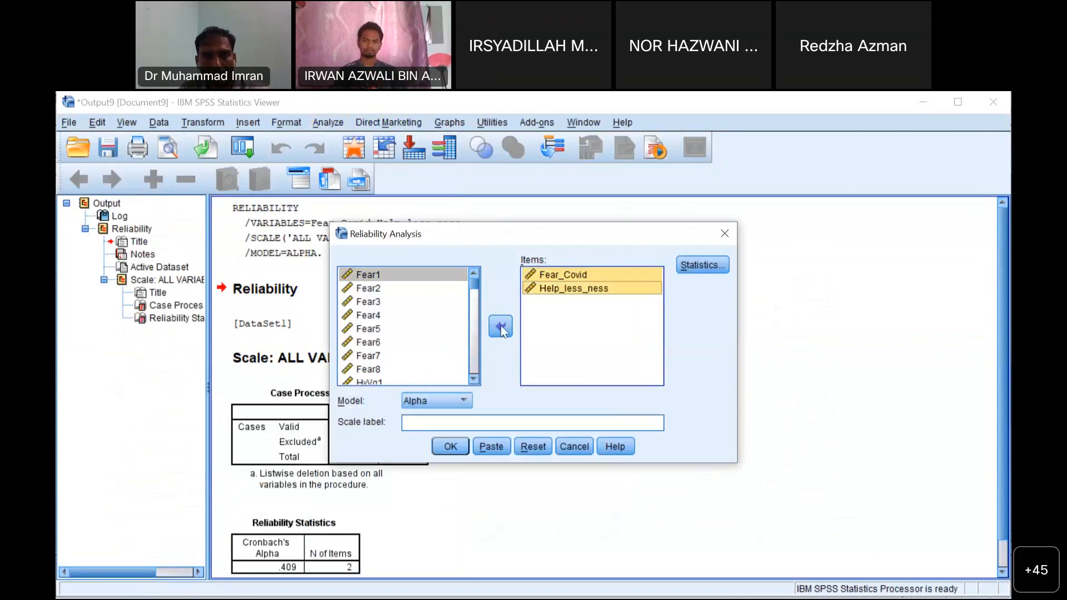
click(500, 327)
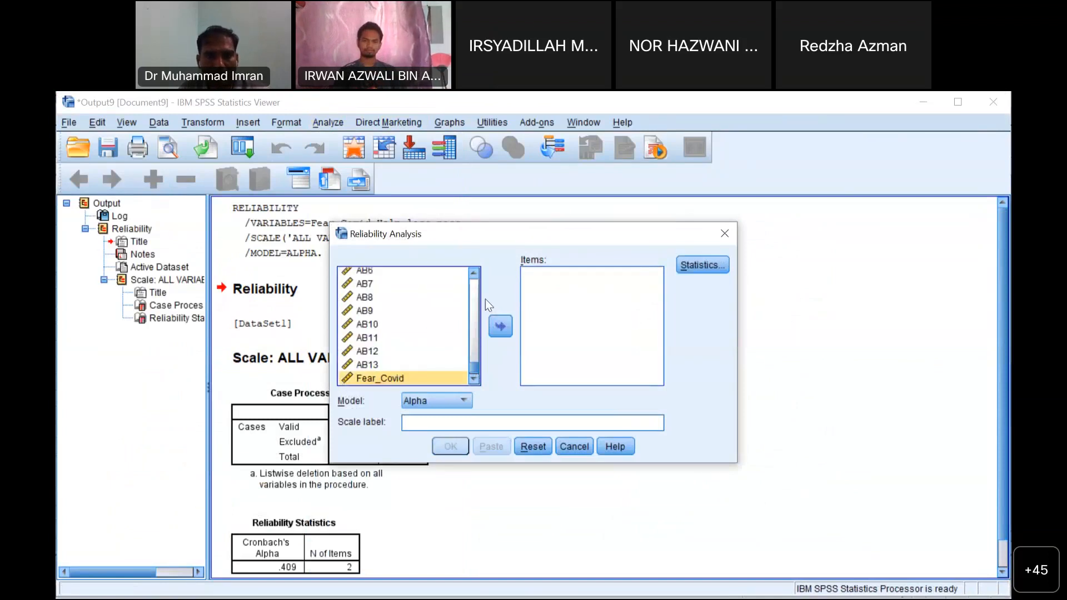
- Add Fear1 through Fear8 as the items and run the reliability analysis with the Alpha model
scroll(465, 308, up, 15)
click(375, 278)
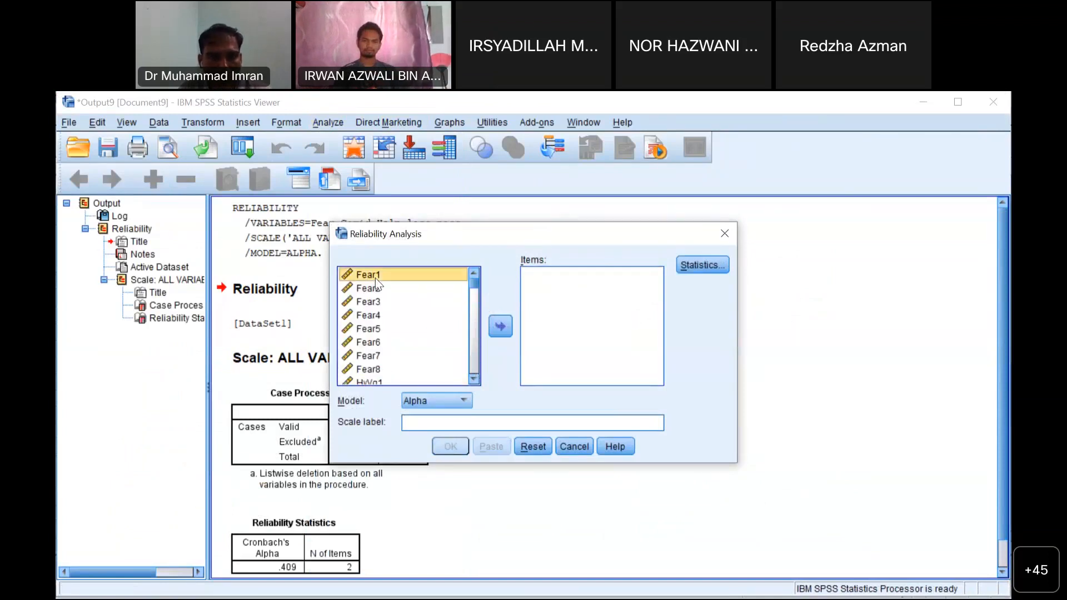
shift+click(383, 370)
click(500, 327)
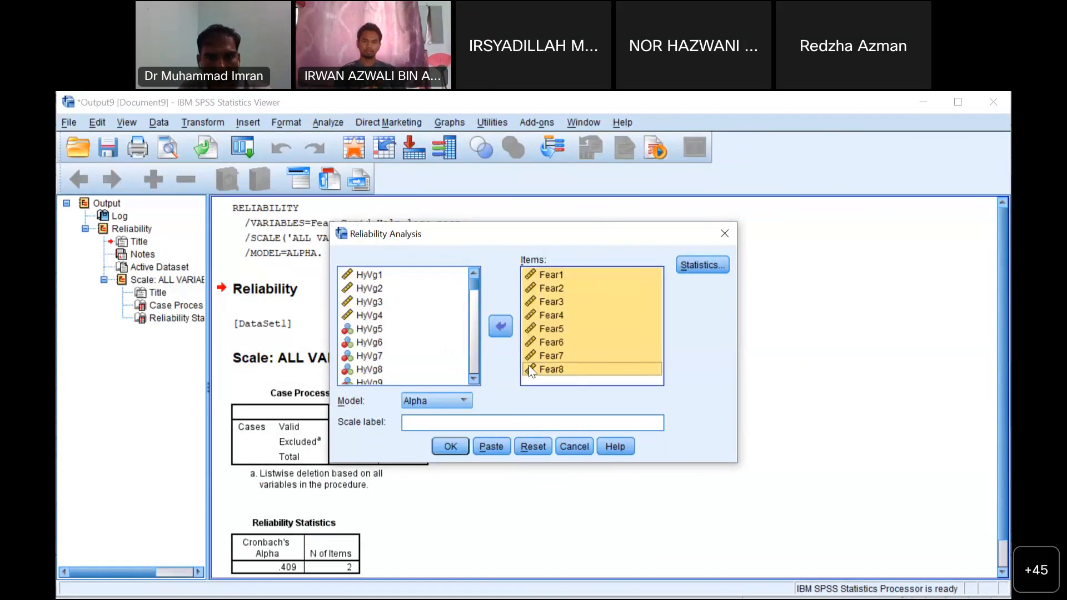
click(444, 449)
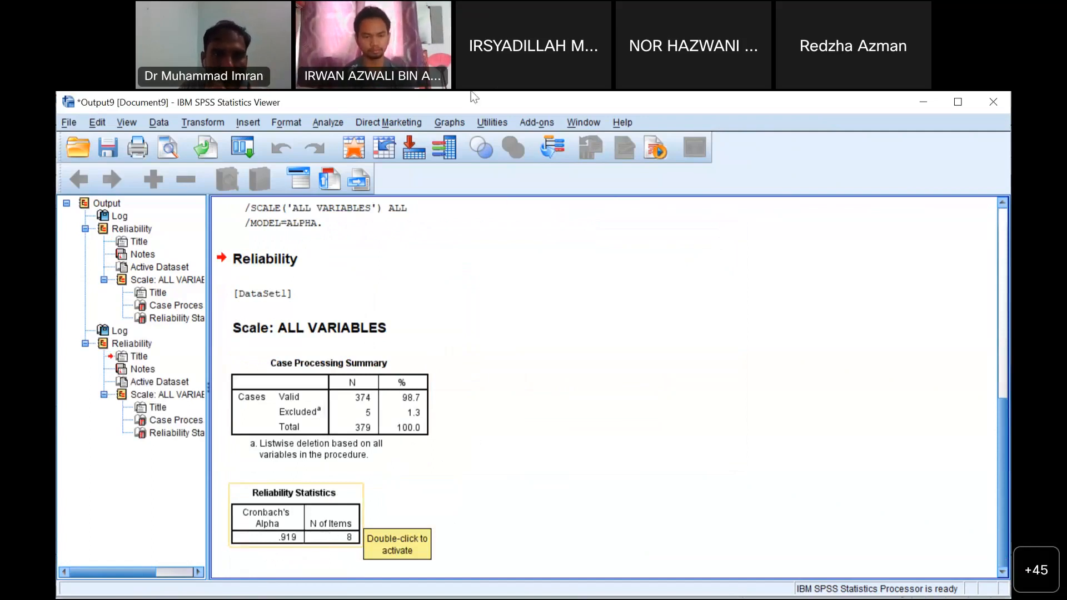
- Reopen the Reliability Analysis and clear Fear1 through Fear8 from the items
click(328, 122)
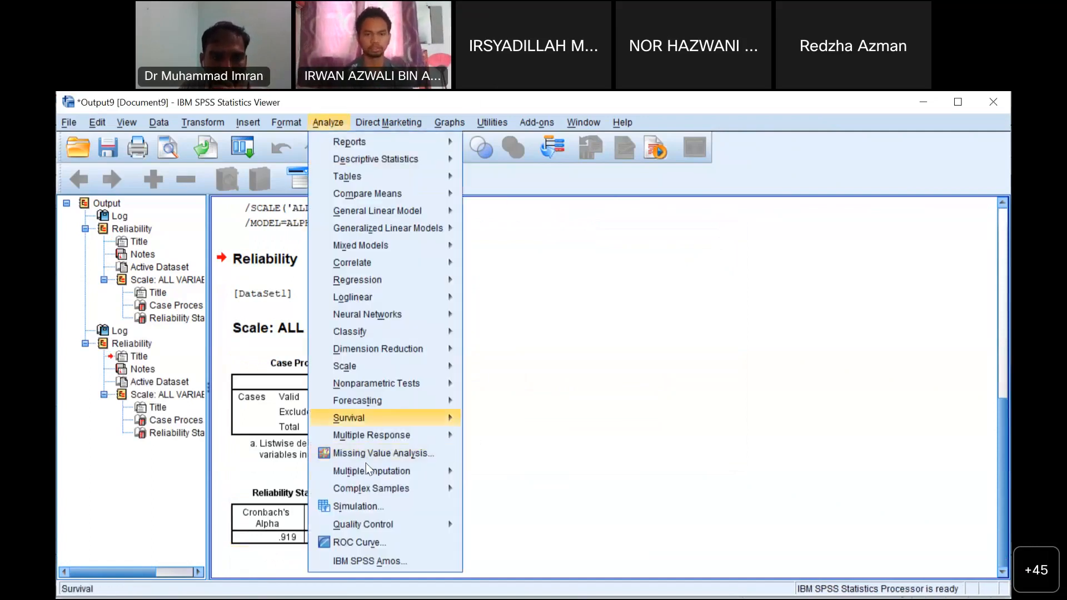
mouse_move(453, 366)
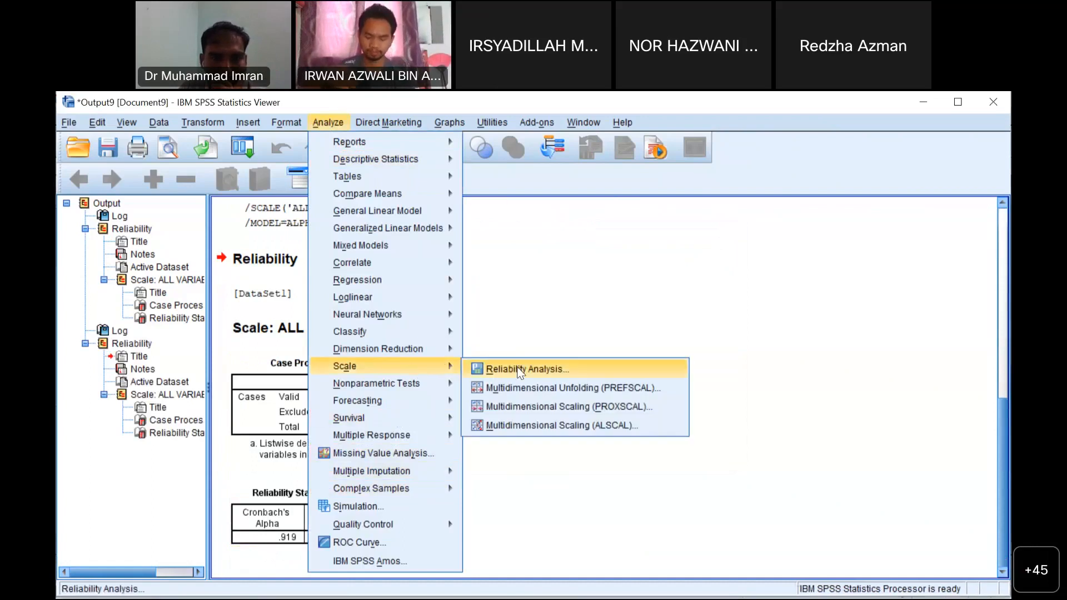
click(519, 370)
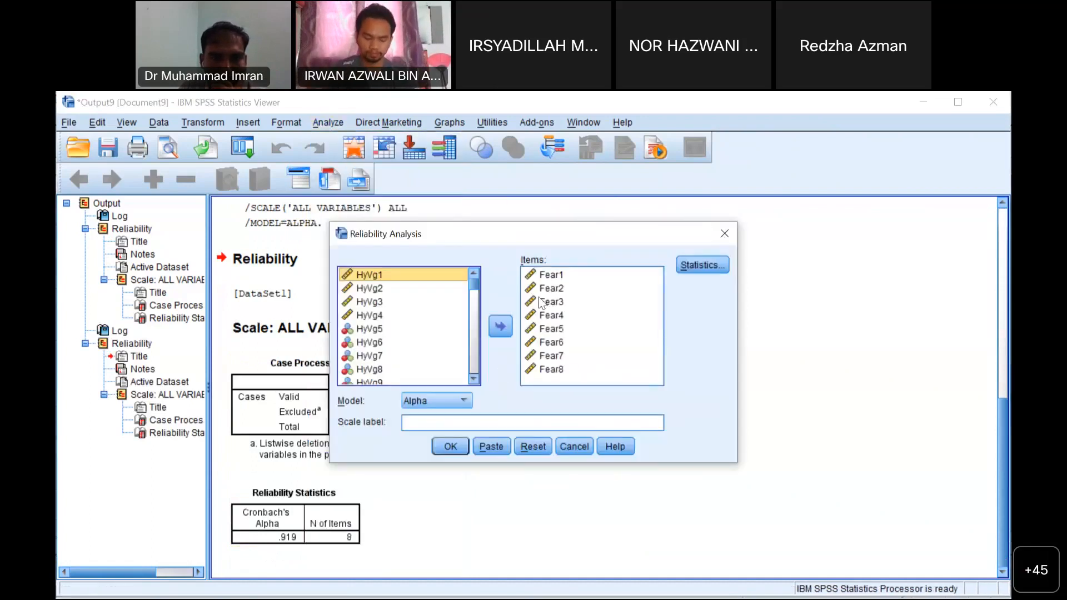
shift+click(543, 368)
click(500, 328)
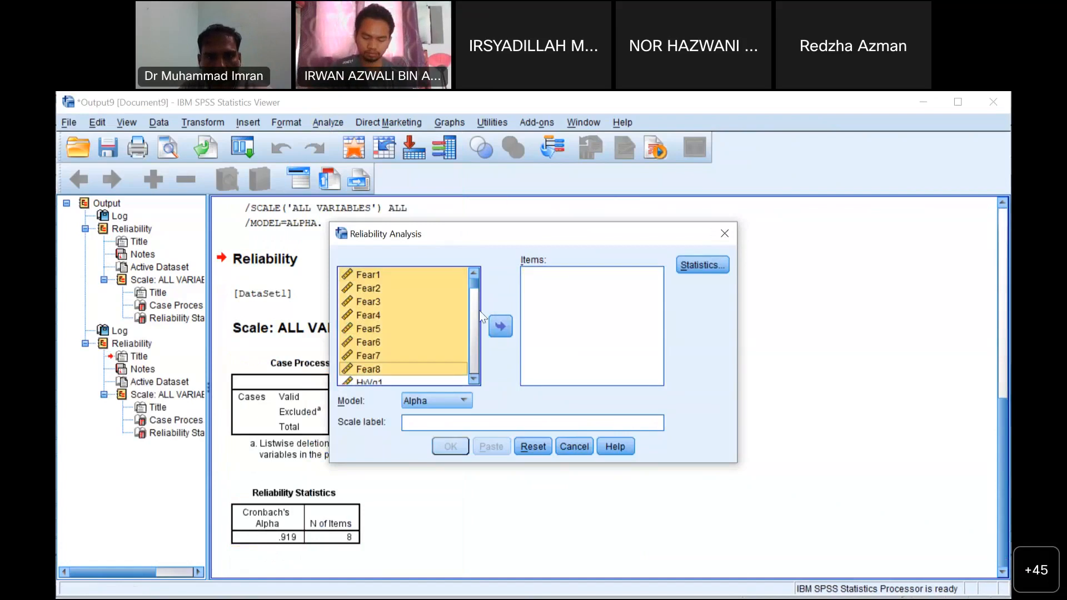
- Add Help1 through Help18 as the items and run the reliability analysis with the Alpha model
drag(476, 288, 476, 325)
scroll(449, 315, up, 4)
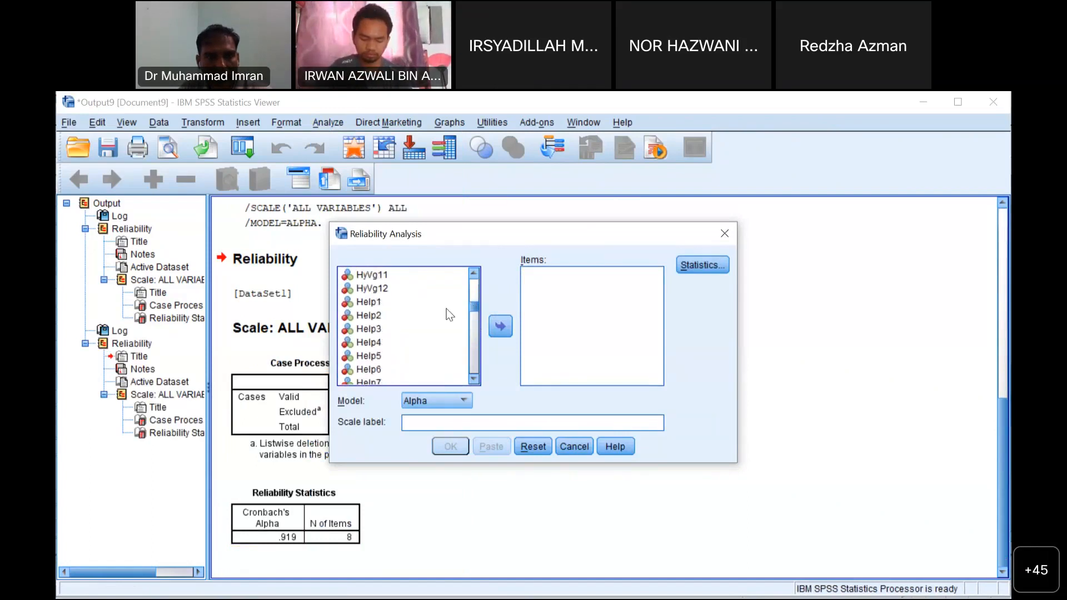
click(460, 301)
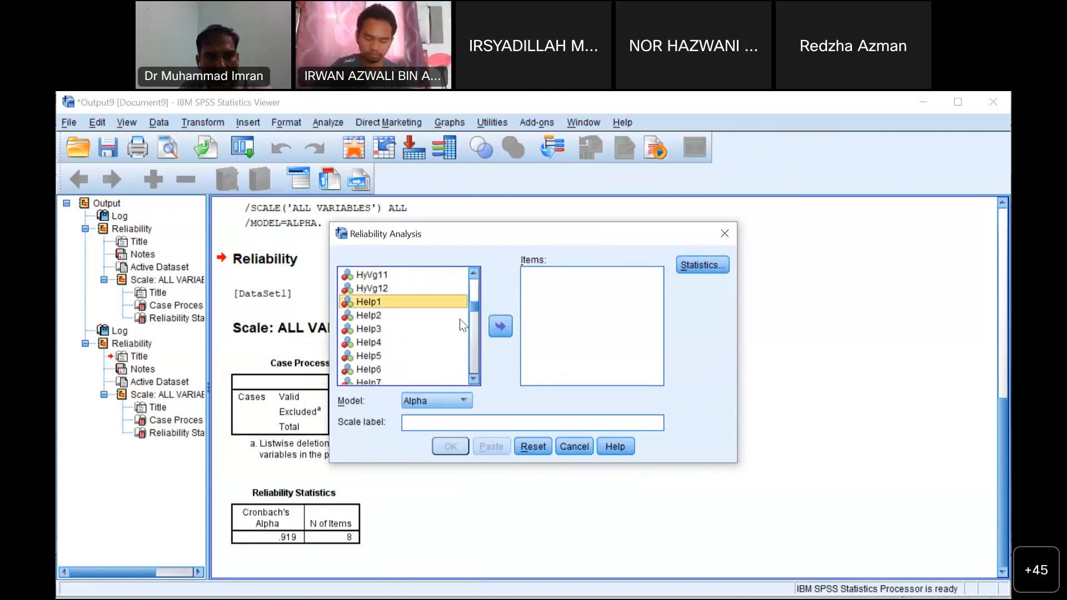
scroll(475, 383, down, 4)
click(475, 383)
shift+click(442, 357)
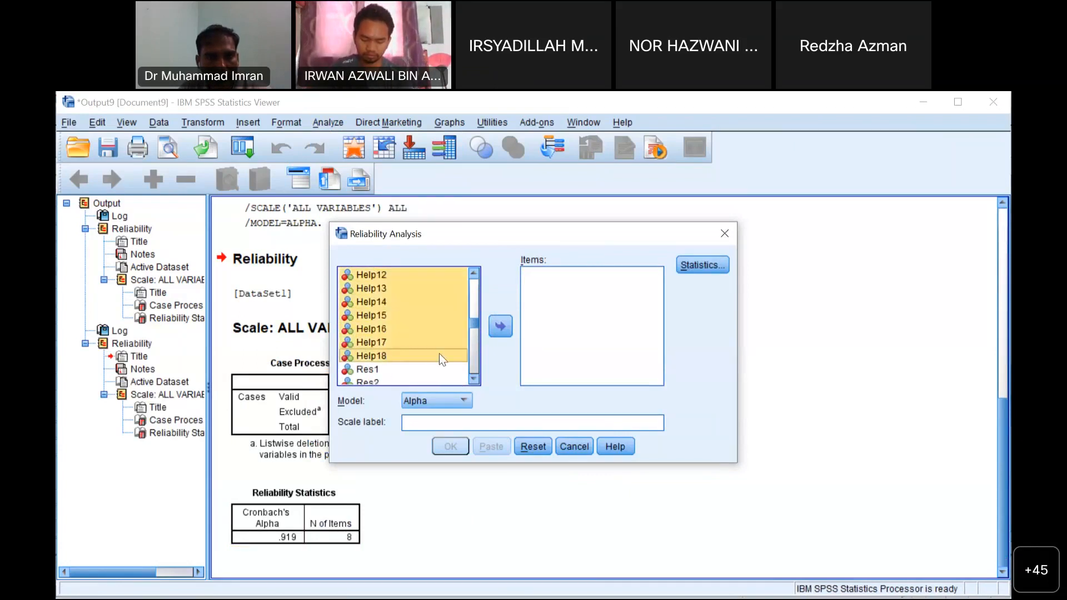
click(502, 333)
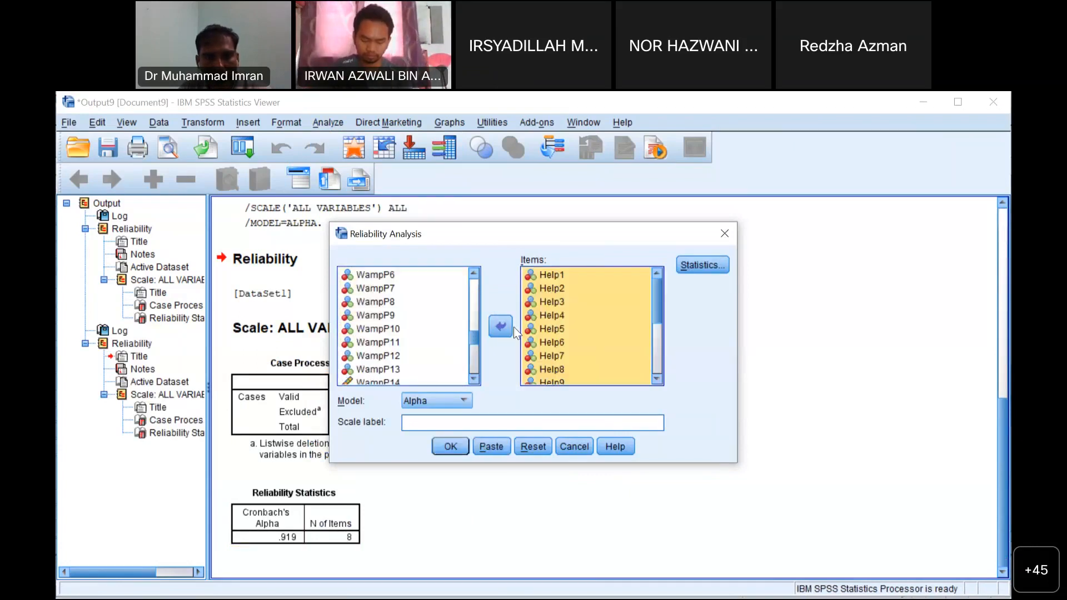
click(448, 447)
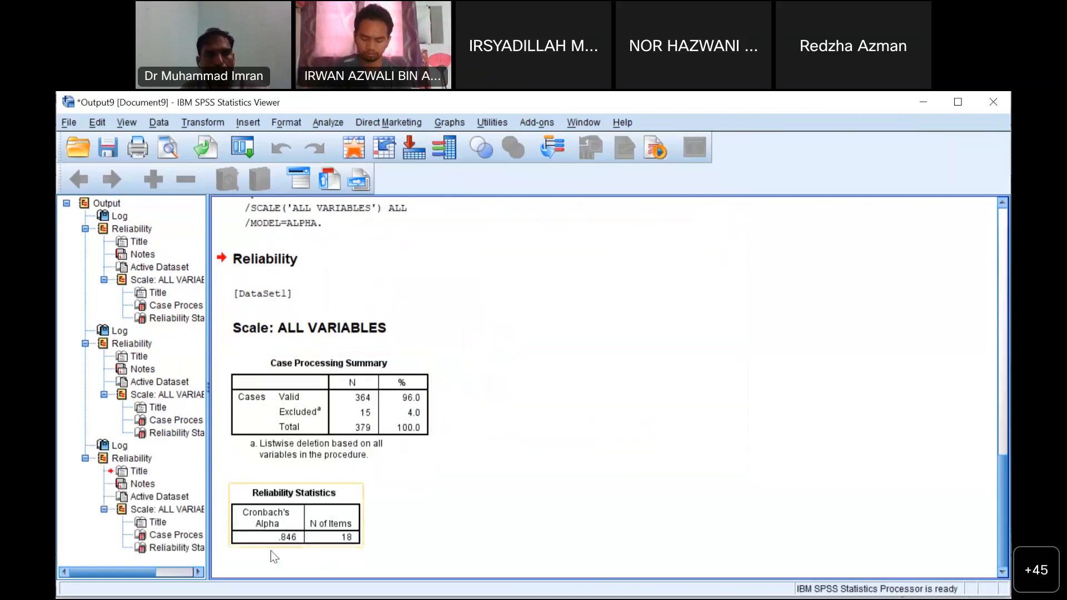